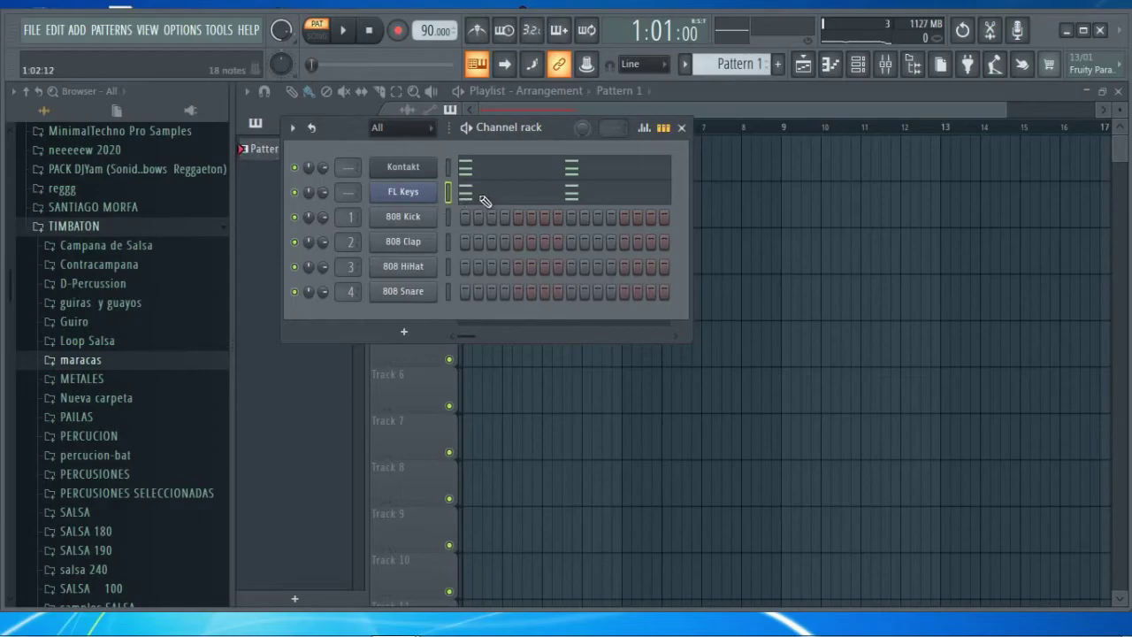
Open the FL Keys piano roll and set the chords' middle notes to C6 in bar 1, A#5 in bar 2 and D#6 in bar 4
click(485, 200)
key(space)
key(space)
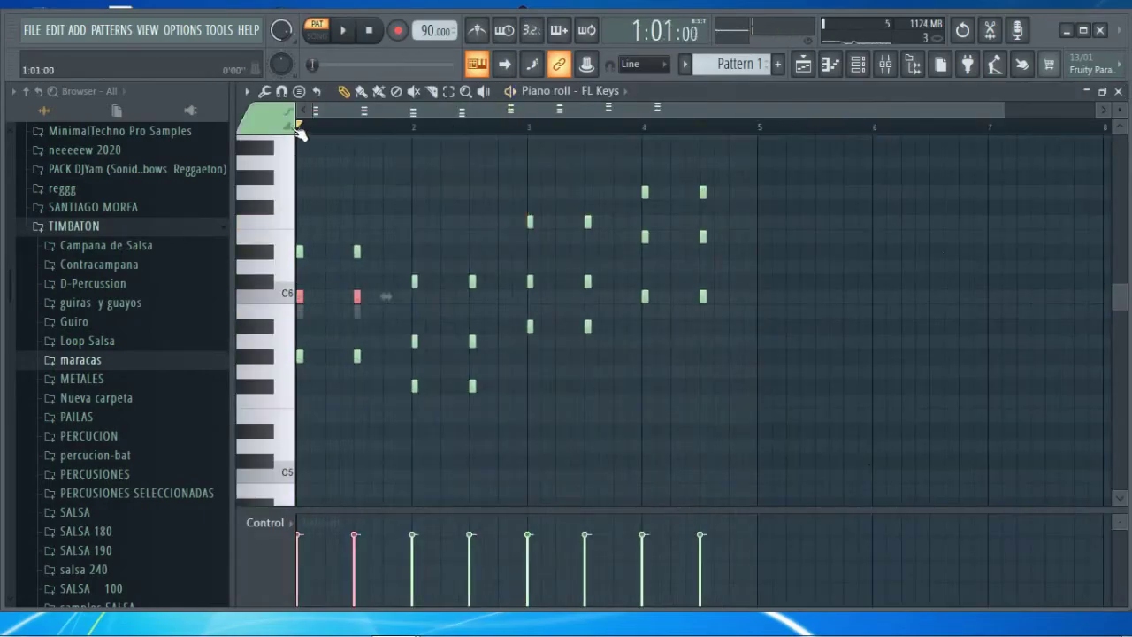
key(space)
drag(500, 346, 412, 325)
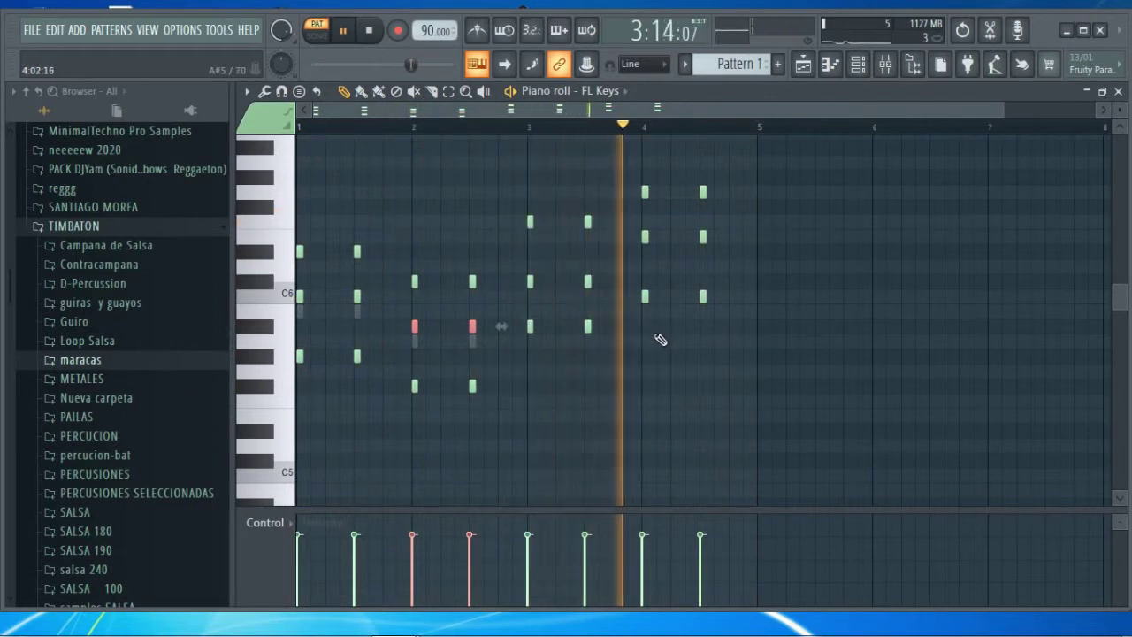
drag(735, 218, 644, 253)
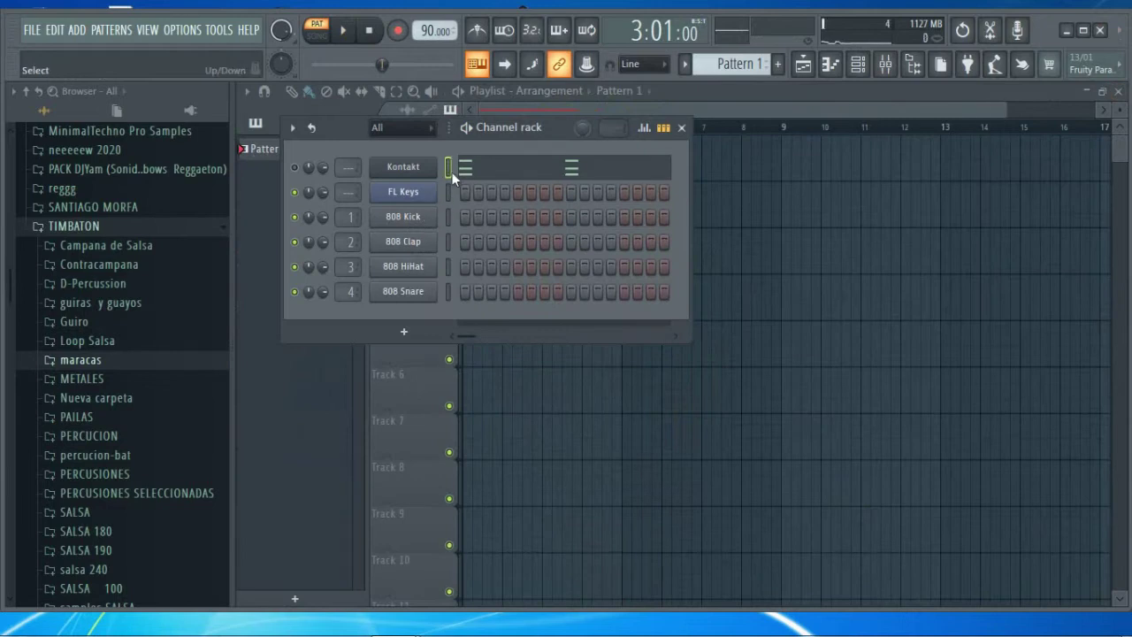
Transfer the corrected FL Keys chords to the Kontakt channel and place Pattern 1 at bar 1 of playlist track 1
drag(477, 174, 504, 320)
drag(515, 172, 488, 140)
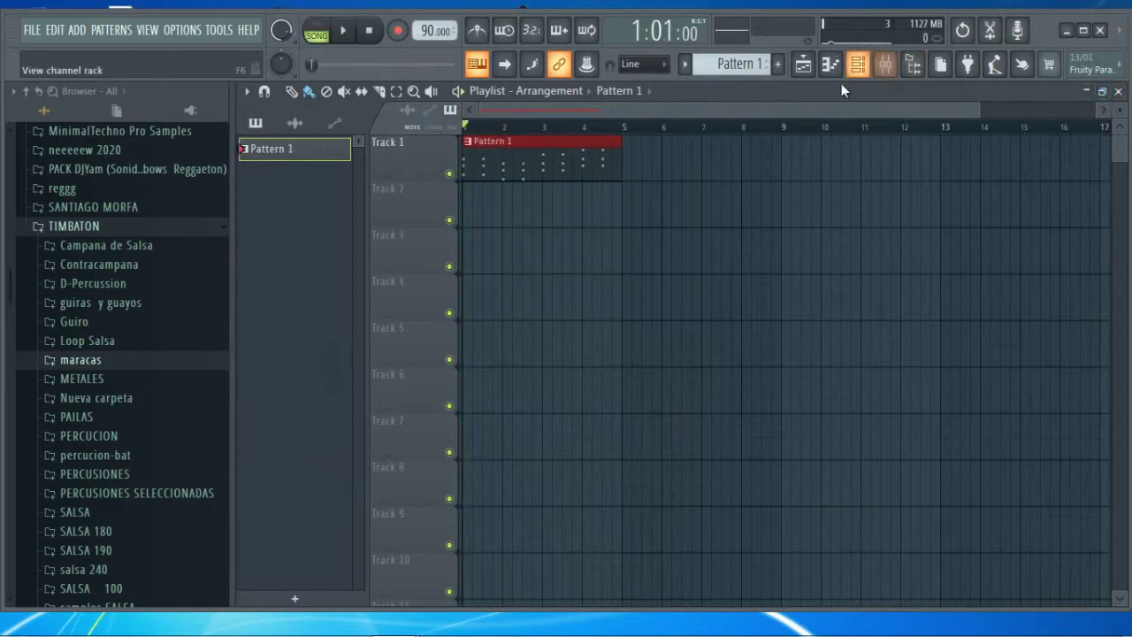
Play back the Kontakt channel's chords in its piano roll and return to the playlist
click(857, 64)
click(501, 176)
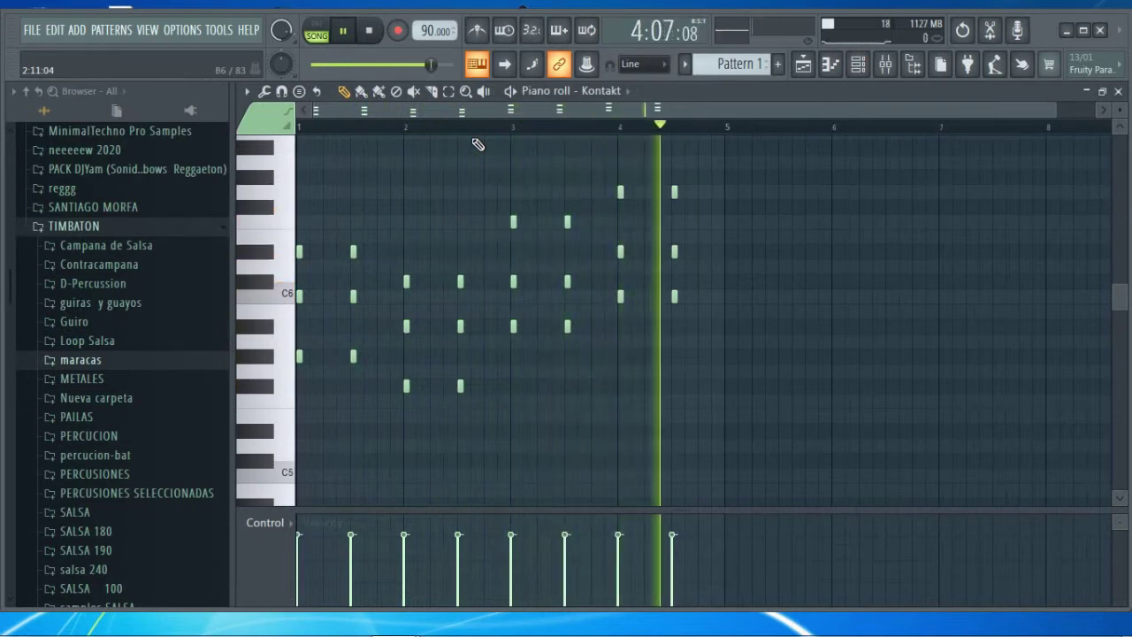
key(space)
click(1121, 91)
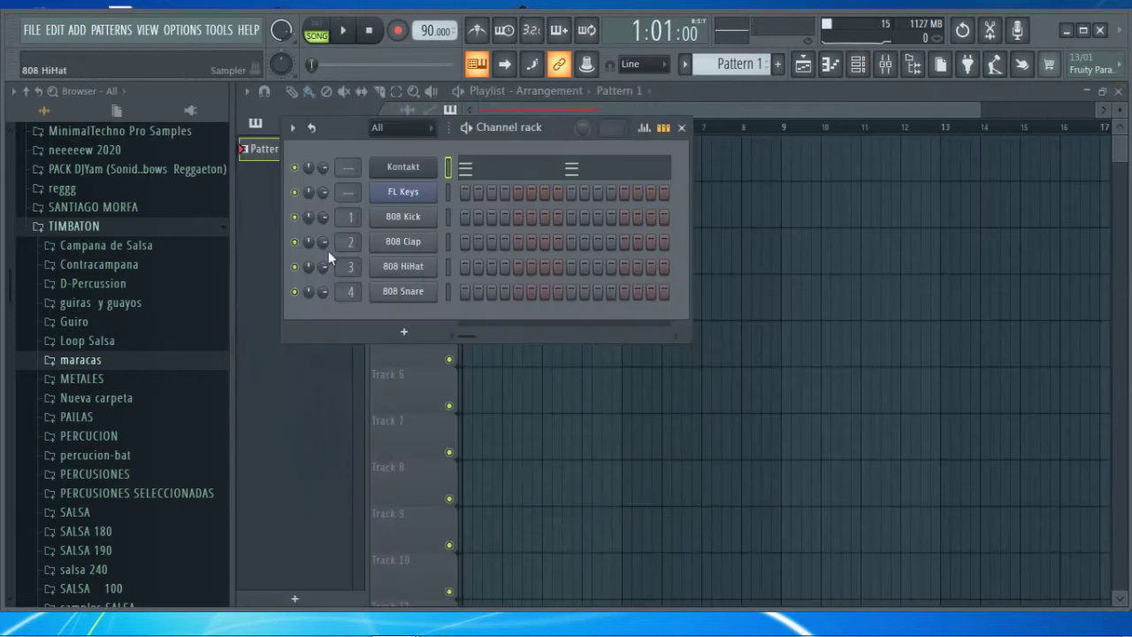
Open the Kontakt instrument and listen to its Picked Acoustic guitar playing the chord pattern
click(405, 168)
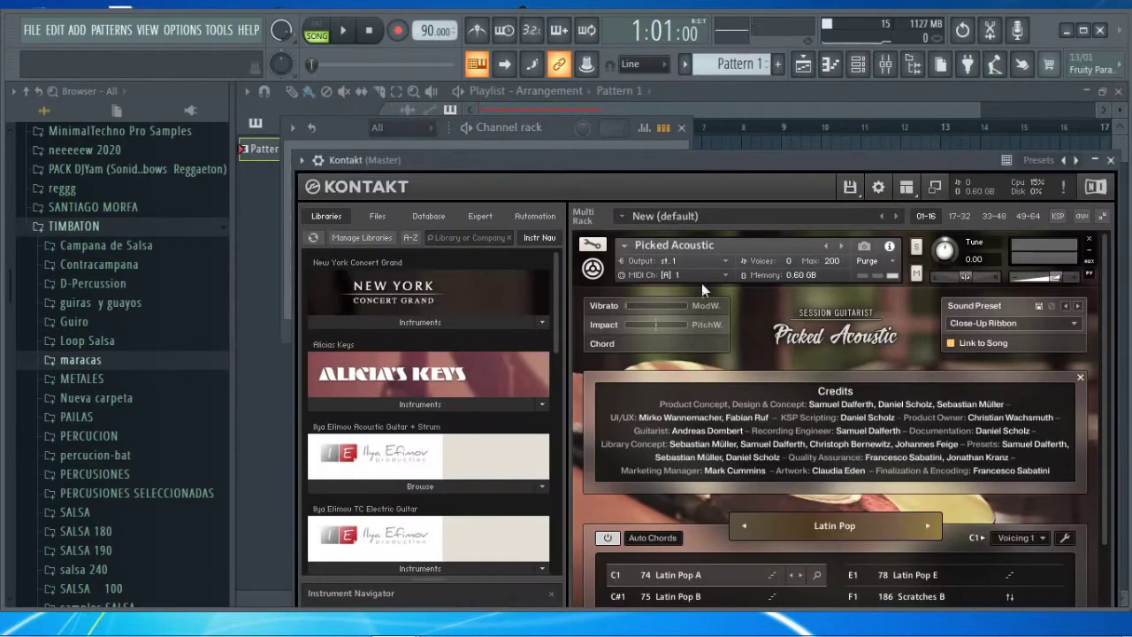
drag(686, 159, 615, 84)
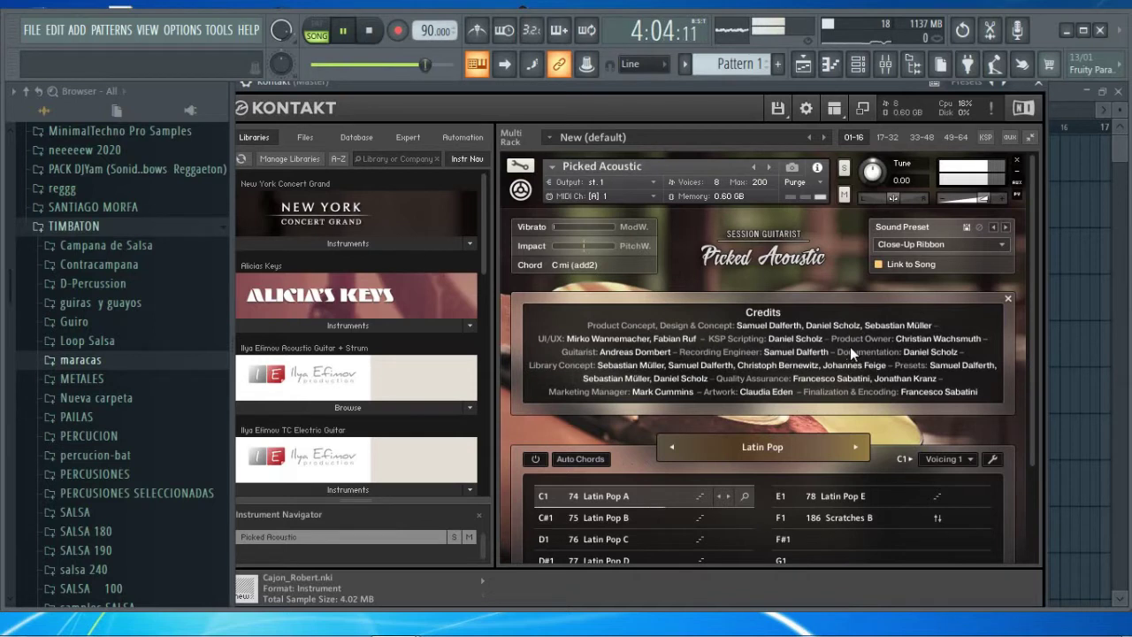
click(1038, 82)
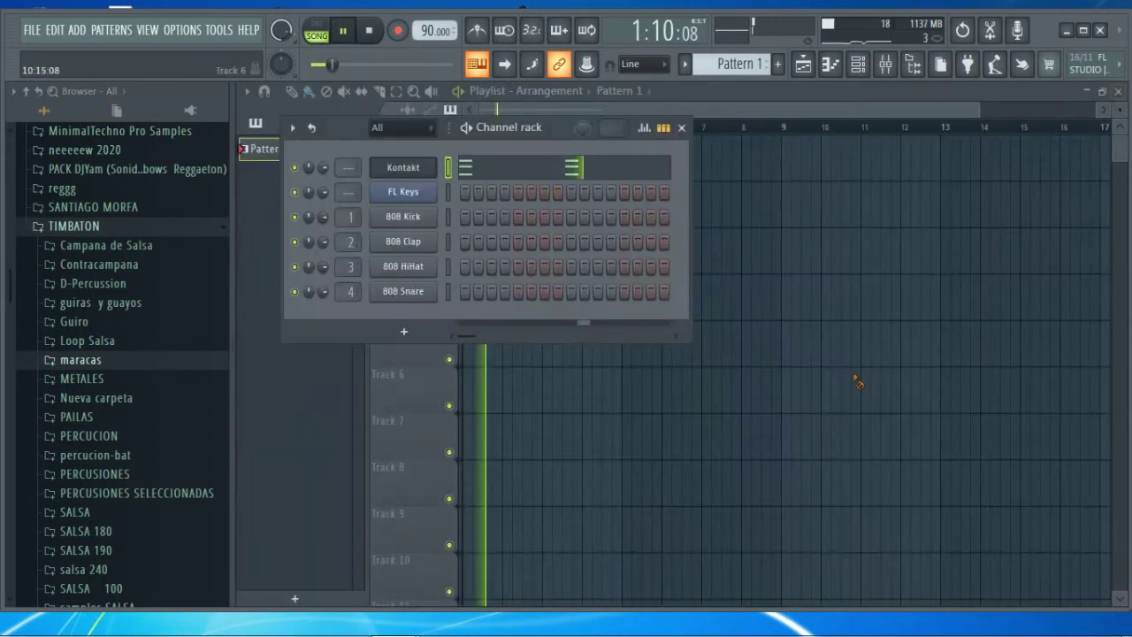
Hide the channel rack and place a second Pattern 1 clip at bar 5 of playlist track 1
key(F6)
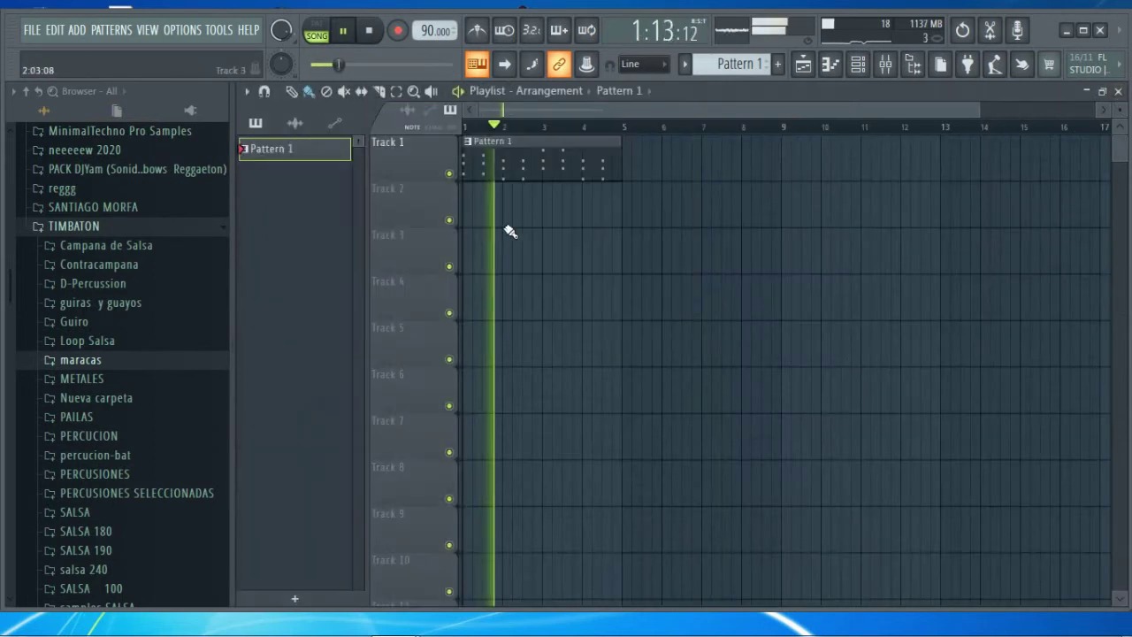
click(665, 169)
scroll(539, 122, up, 2)
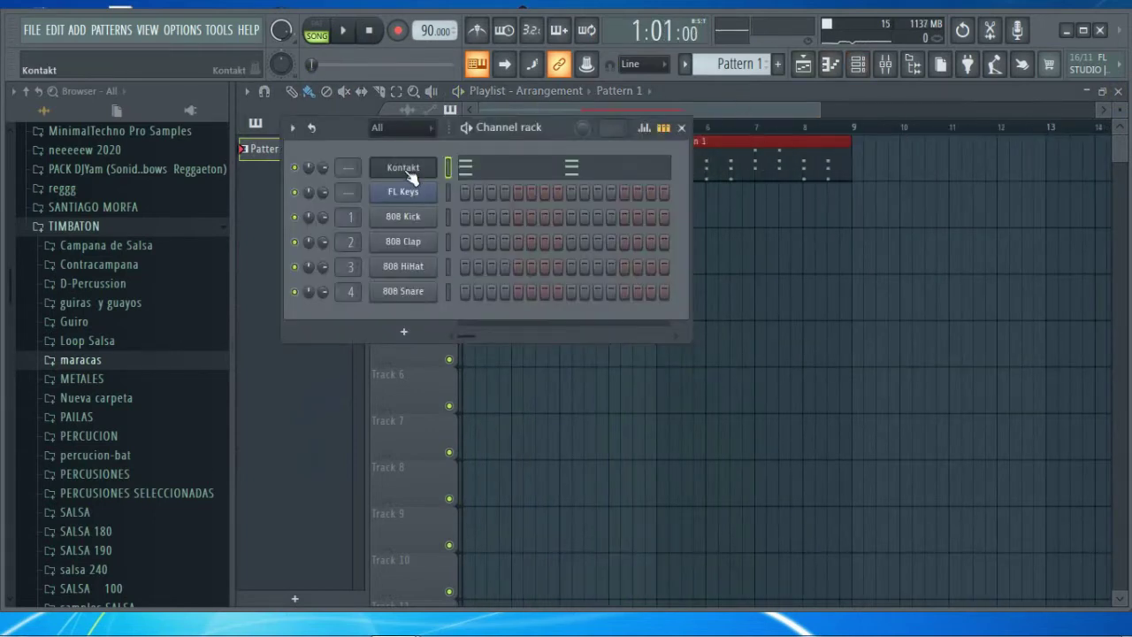
Route the Kontakt channel to mixer track 5 and load Fruity Reeverb 2 in its first effect slot
click(405, 168)
drag(308, 87, 432, 97)
click(354, 93)
click(608, 146)
click(886, 251)
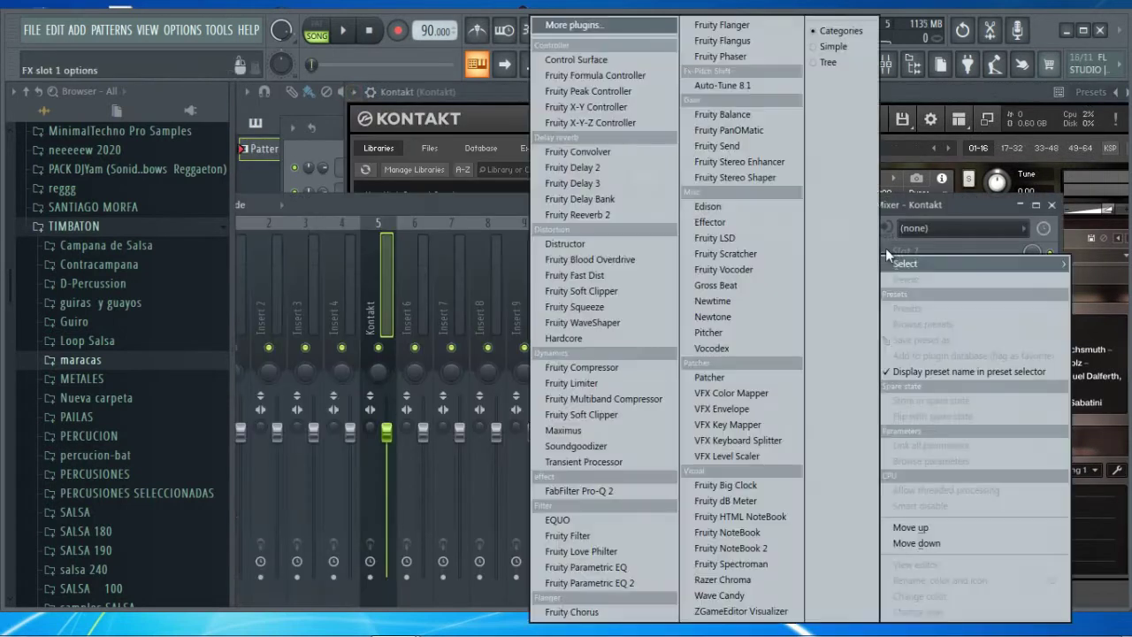
click(615, 215)
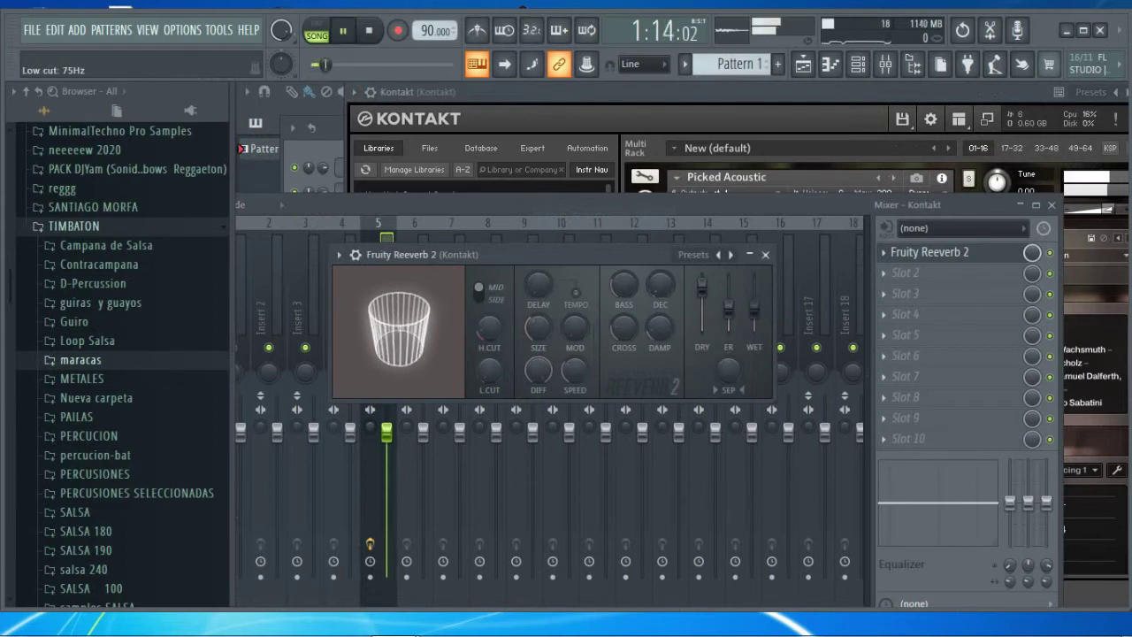
Adjust the high cut of Fruity Reeverb 2 during playback and close the reverb and the mixer
drag(493, 334, 479, 327)
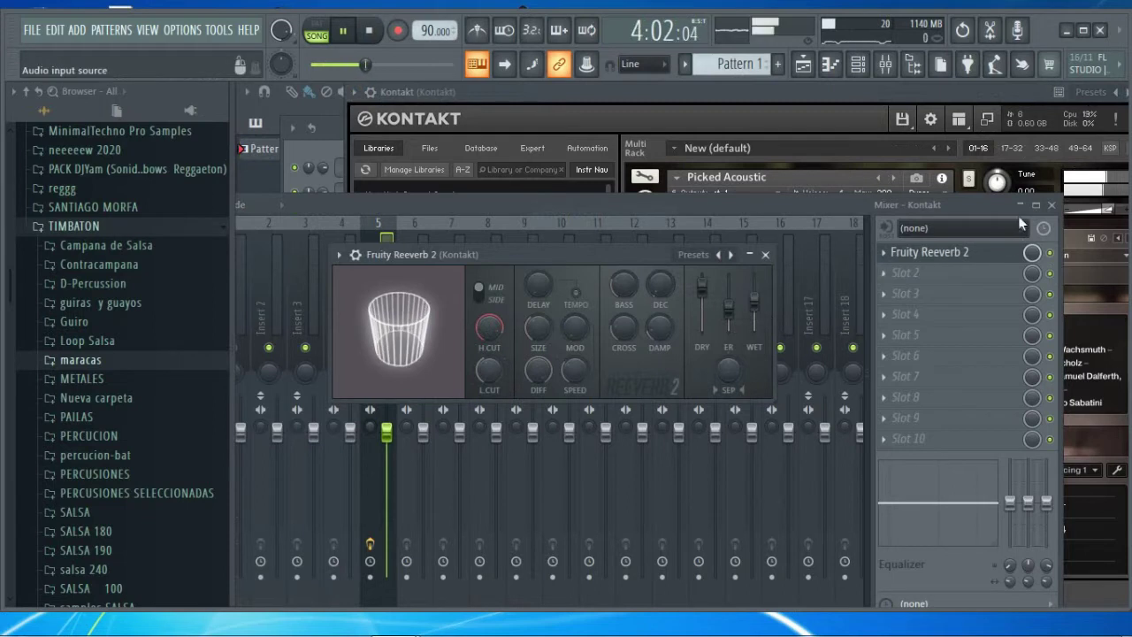
click(1051, 206)
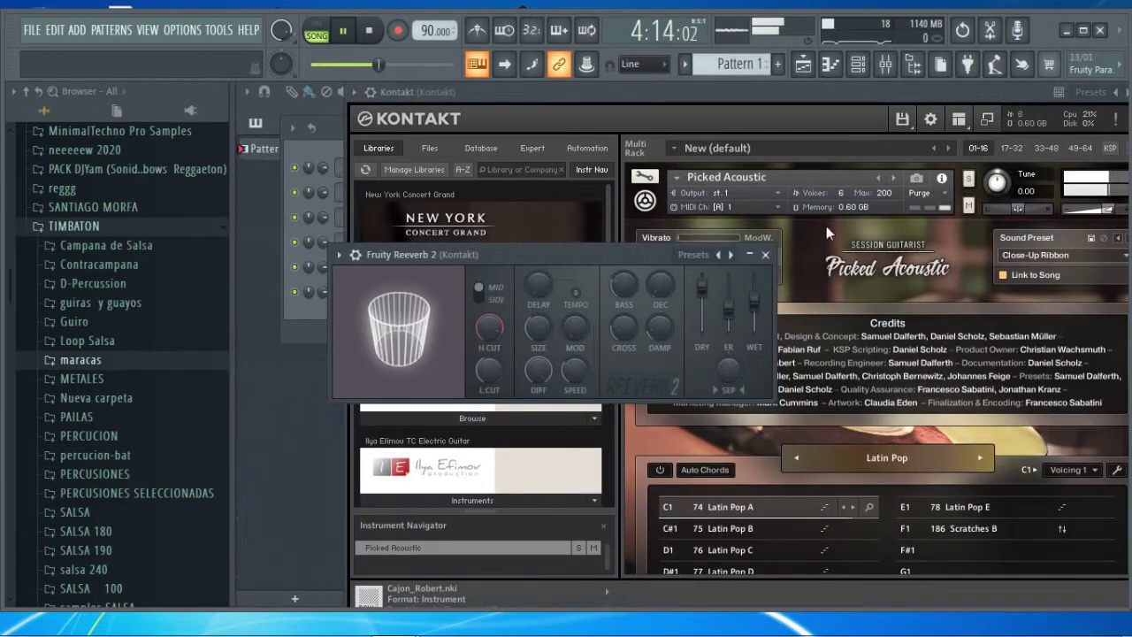
click(766, 255)
Set the Picked Acoustic volume in Kontakt to 4.7 and hide the instrument and channel rack
drag(890, 98, 782, 114)
drag(1007, 229, 1010, 229)
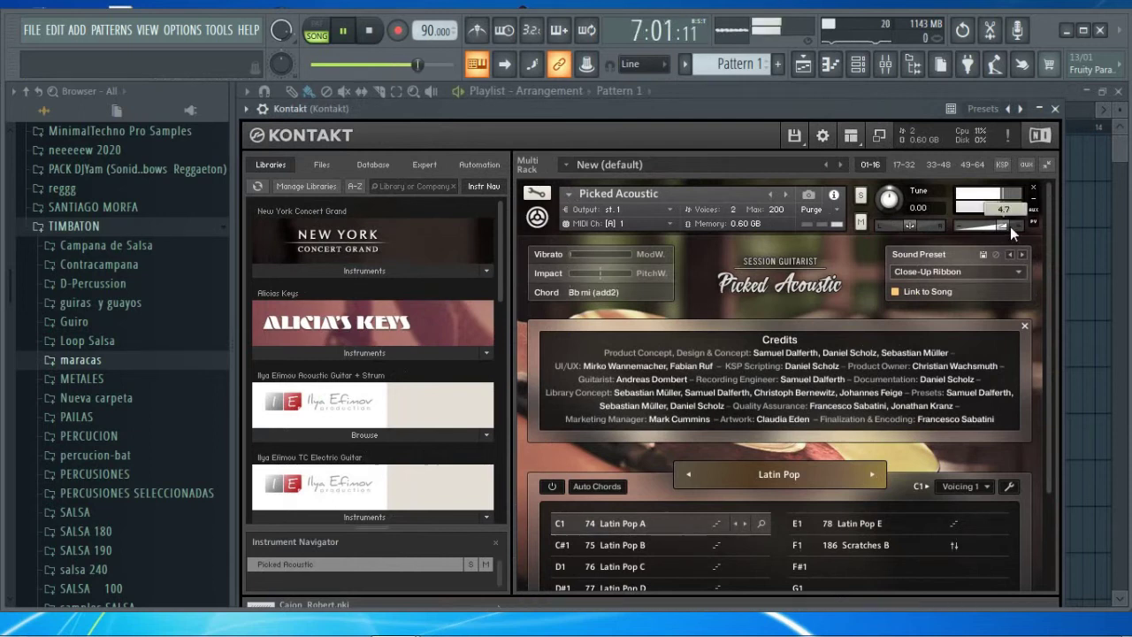
click(1055, 108)
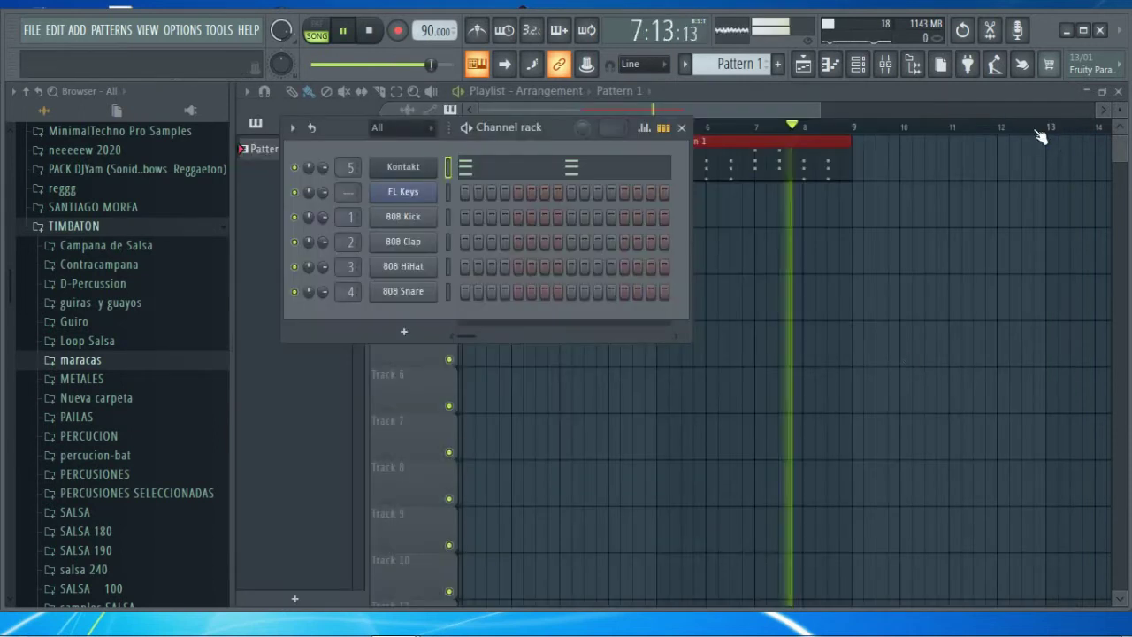
key(F6)
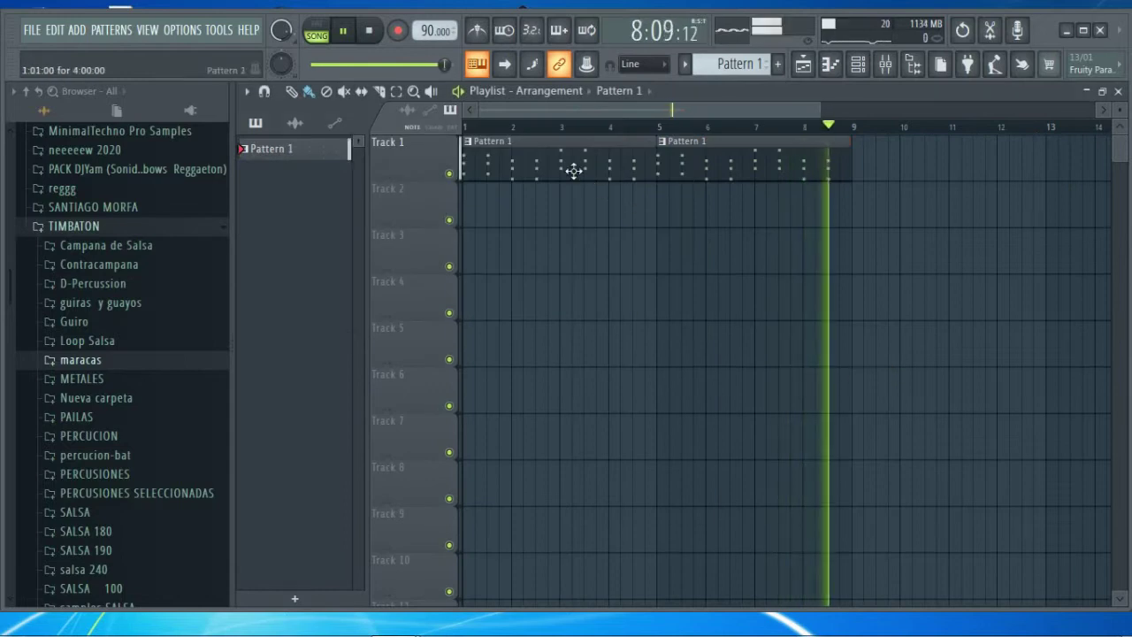
Play the guitar arrangement from several points in the playlist to check the chords and loop timing
key(space)
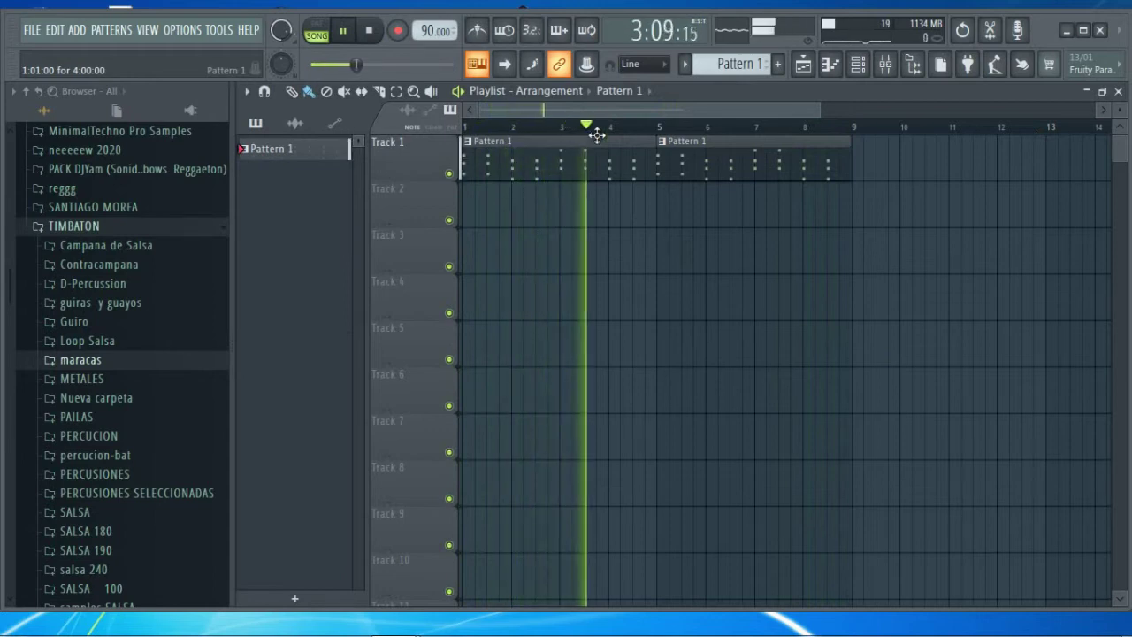
key(space)
scroll(523, 127, up, 4)
key(space)
key(space)
scroll(489, 131, up, 3)
key(space)
click(478, 125)
key(space)
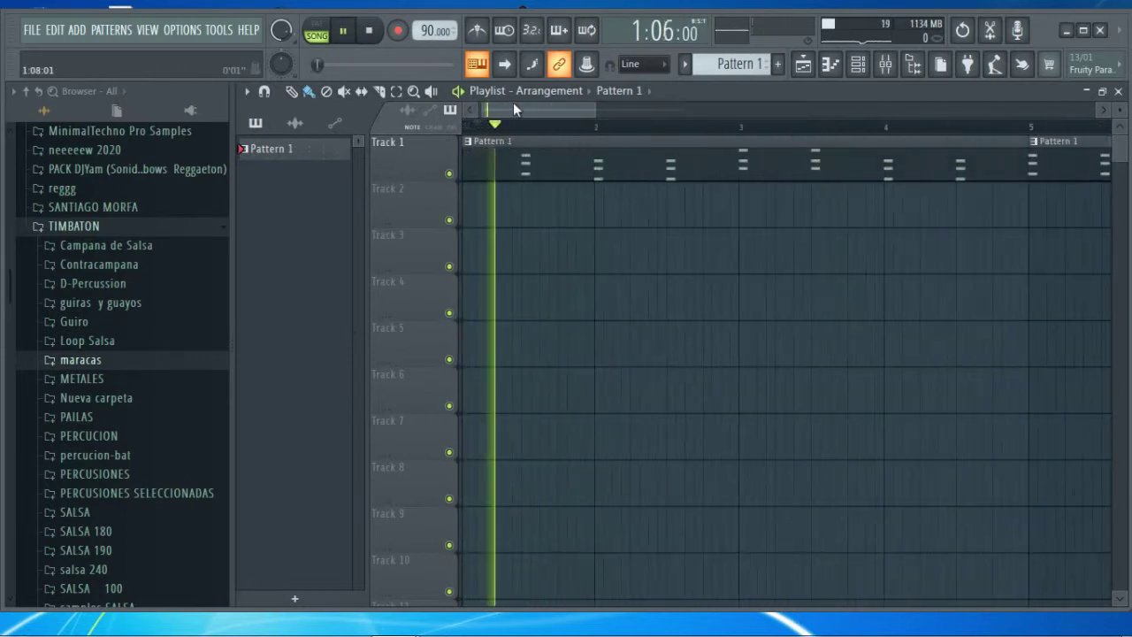
key(space)
drag(514, 109, 500, 110)
key(space)
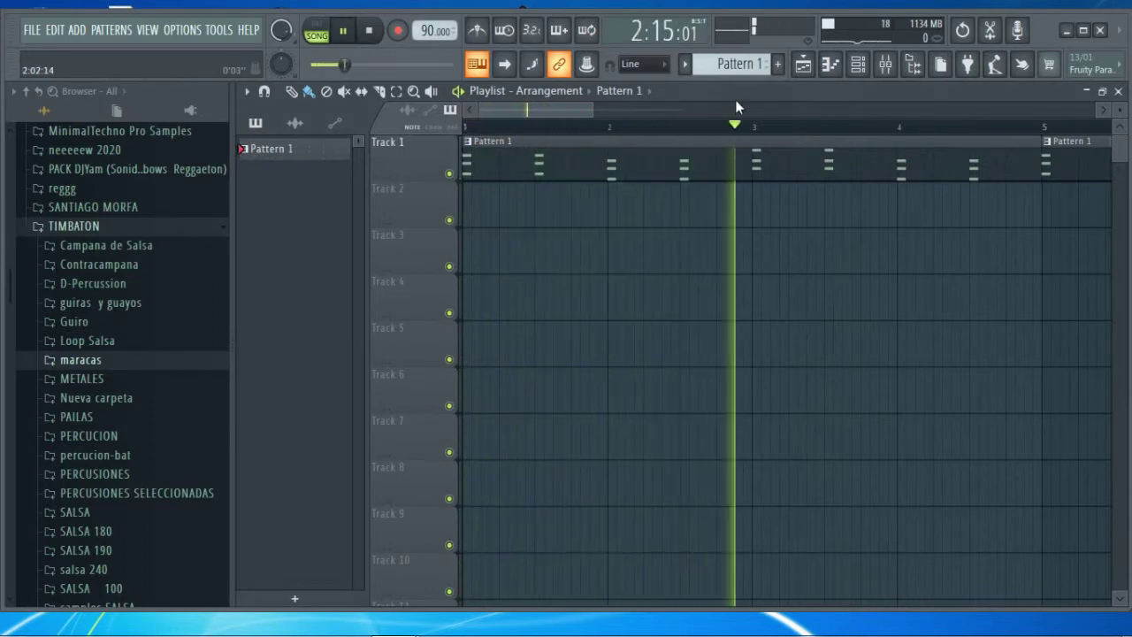
Review Pattern 1's Kontakt chords in the piano roll and close it again
double_click(599, 161)
key(space)
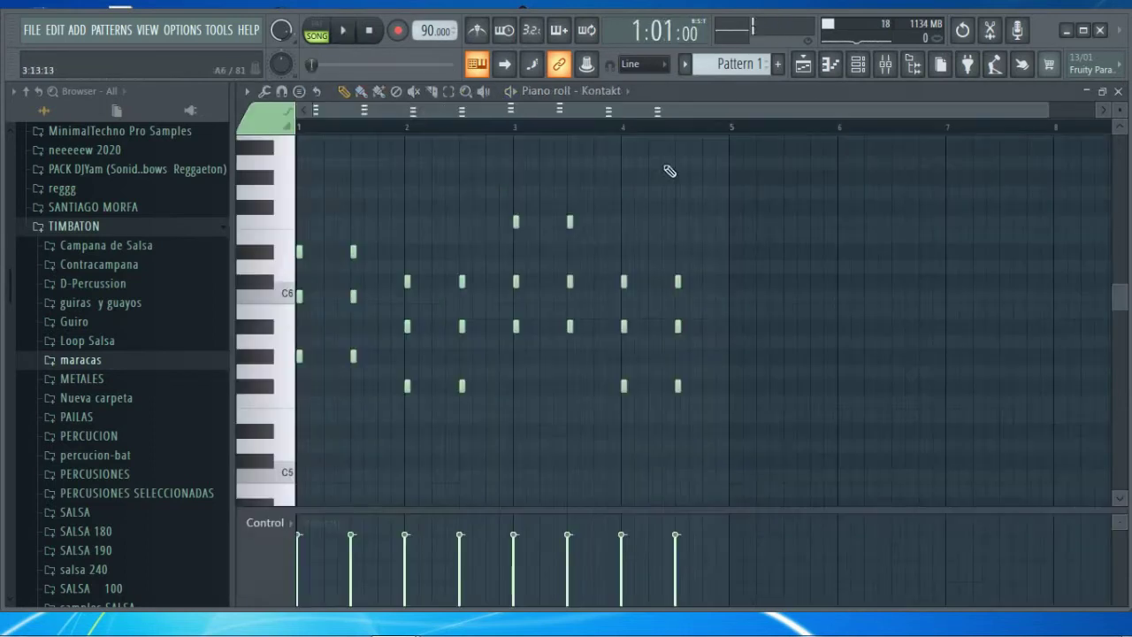
click(1119, 92)
key(space)
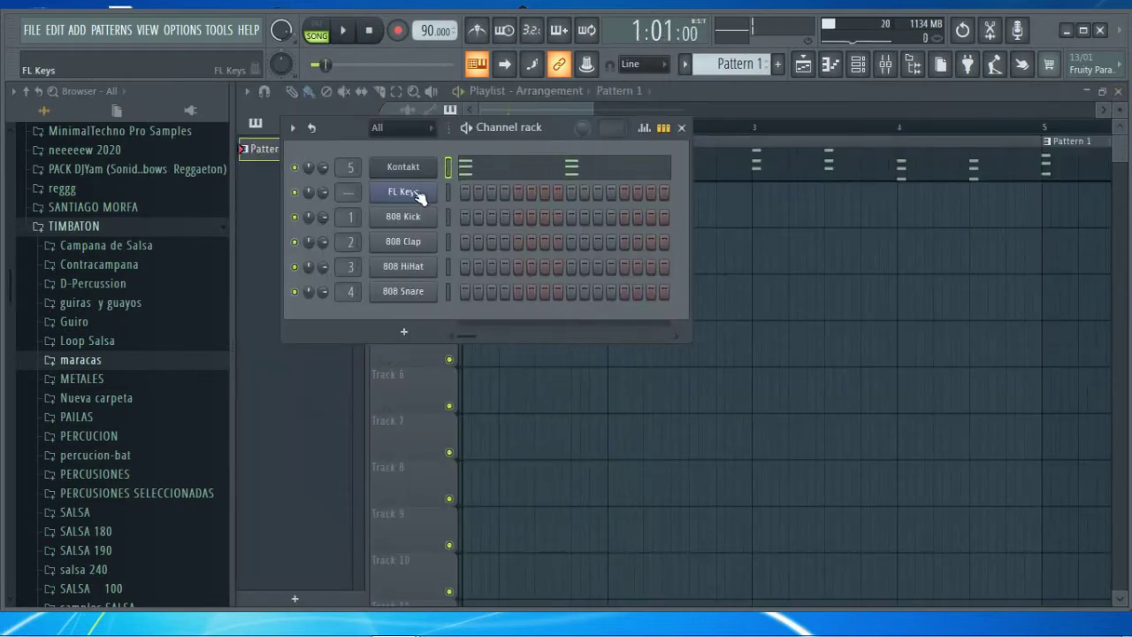
Replace the FL Keys channel with reFX Nexus and close the plugin window
right_click(414, 192)
mouse_move(551, 318)
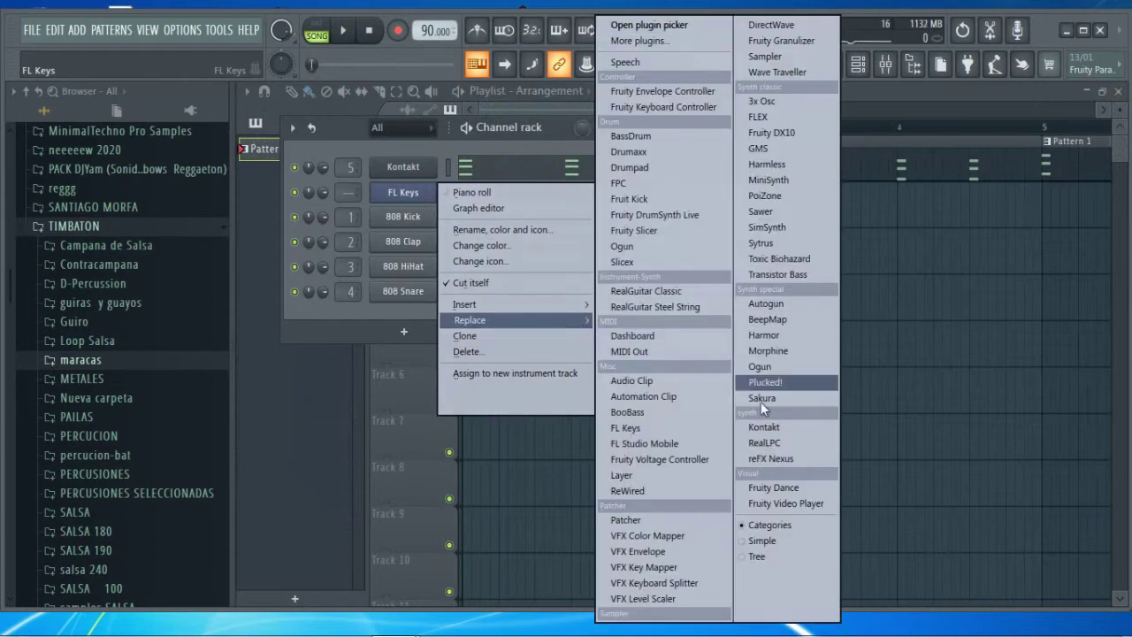
click(760, 459)
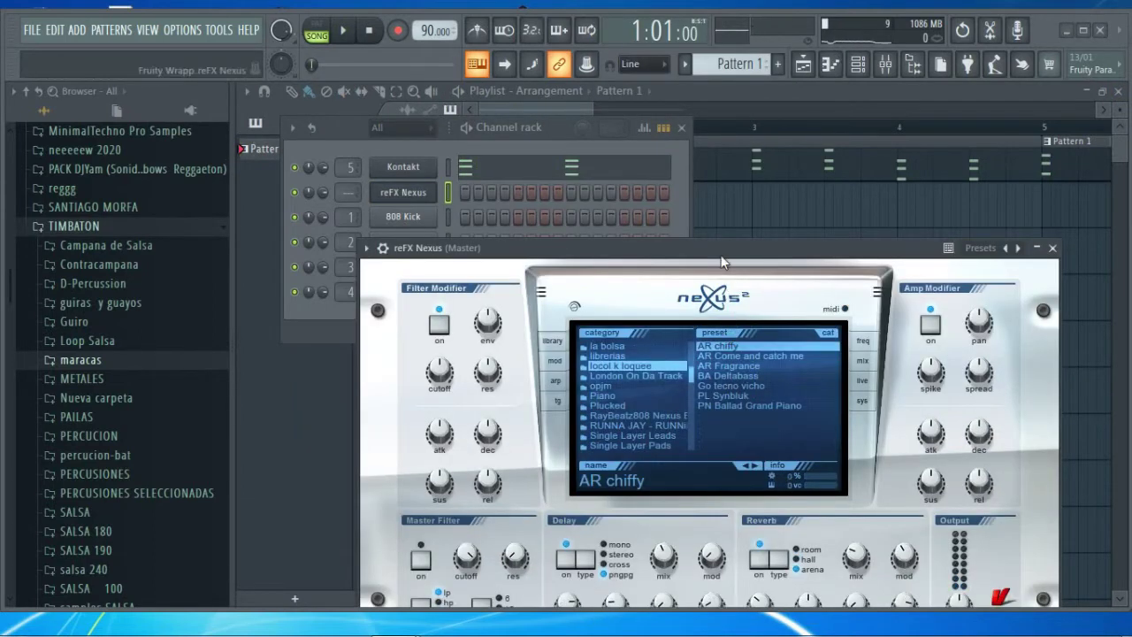
double_click(721, 256)
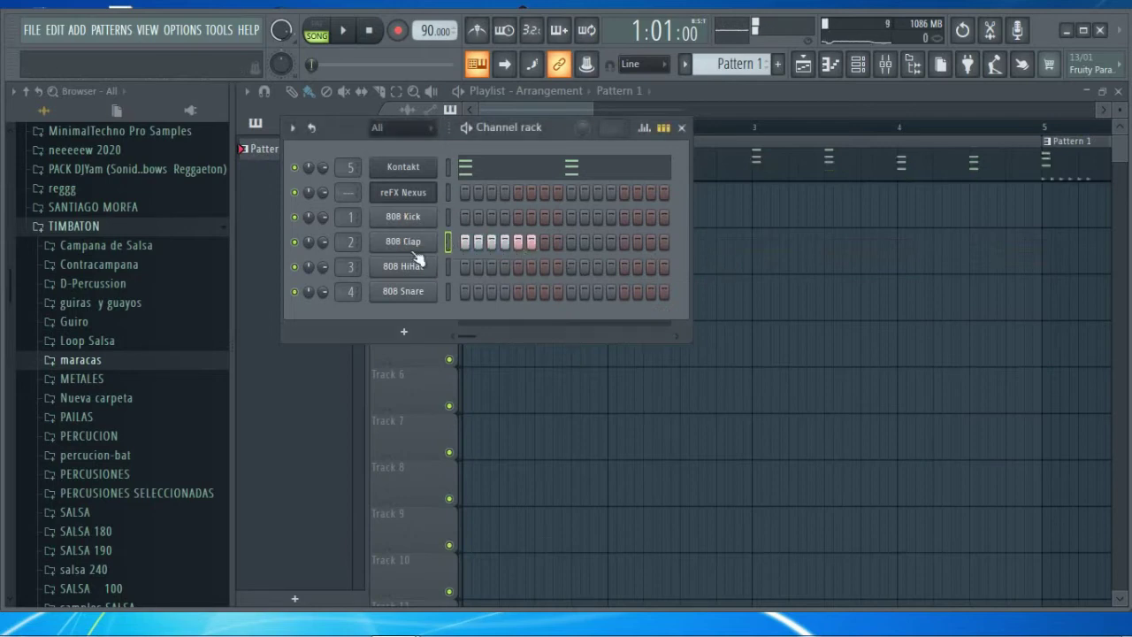
Open the reFX Nexus channel's piano roll and briefly play the guitar chords for reference
right_click(418, 197)
click(472, 193)
key(space)
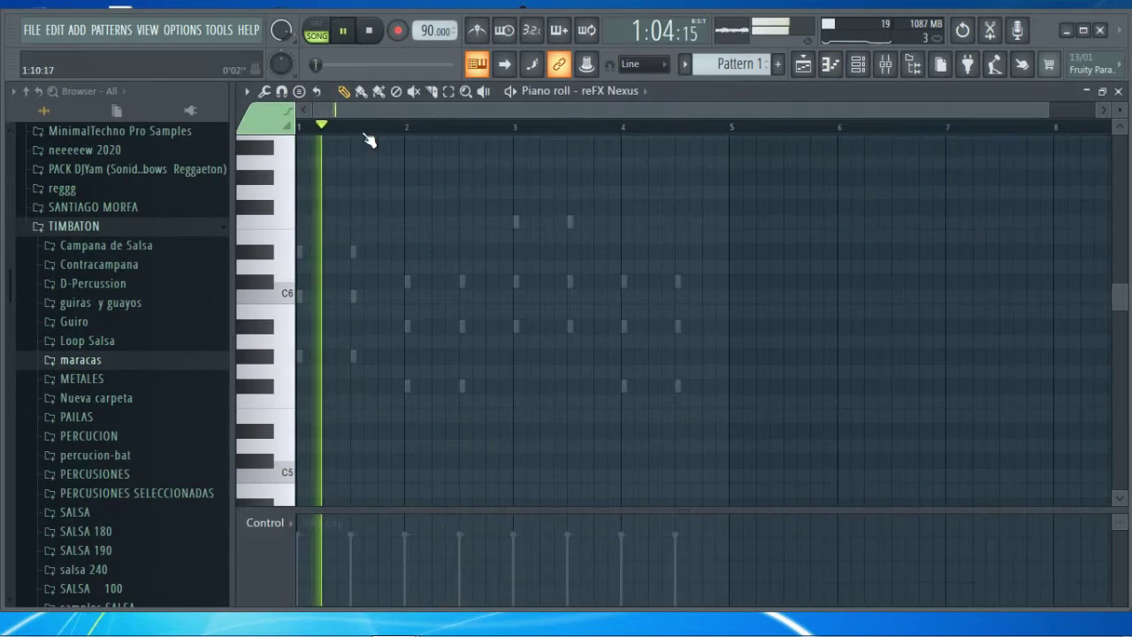
key(space)
Enter two short G#5, C6, D#6 chords on steps 3 and 4 of bar 1 for reFX Nexus
click(373, 357)
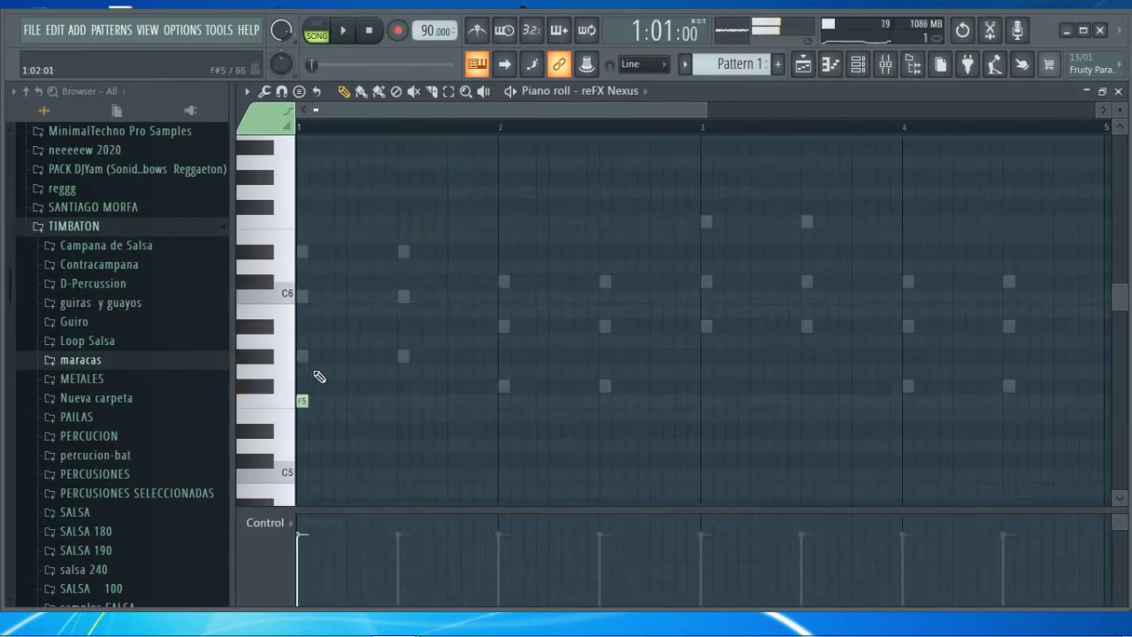
scroll(320, 376, down, 3)
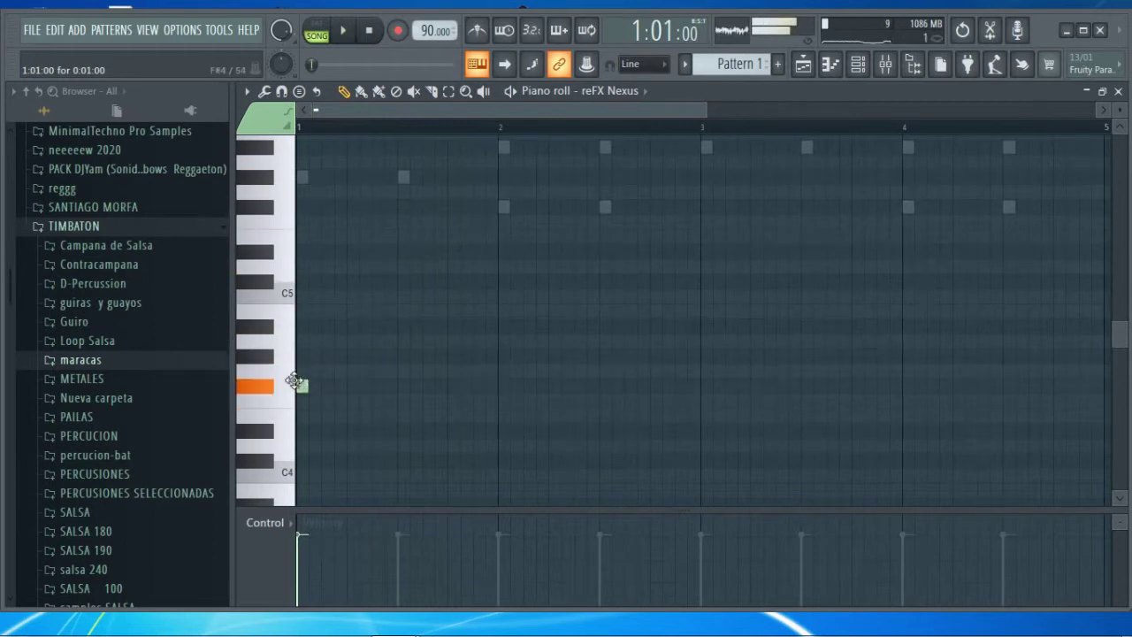
drag(435, 249, 383, 465)
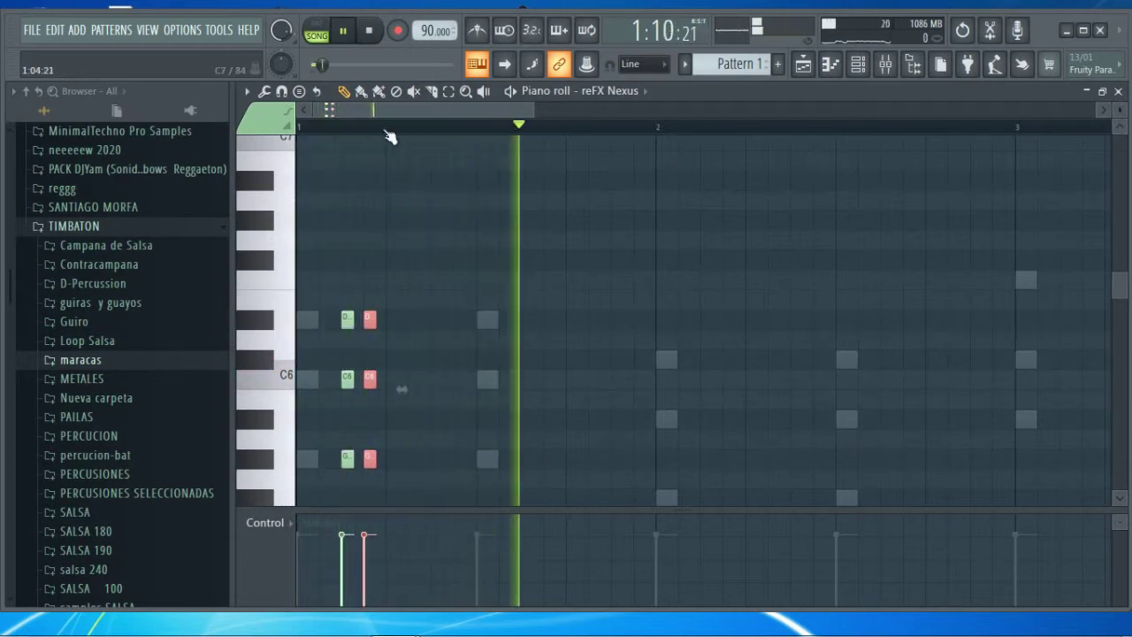
Play the two short Nexus chords at the start of bar 1 against the guitar to check their timing
key(space)
scroll(385, 120, up, 2)
drag(361, 119, 352, 119)
scroll(496, 307, down, 2)
key(space)
scroll(602, 400, up, 2)
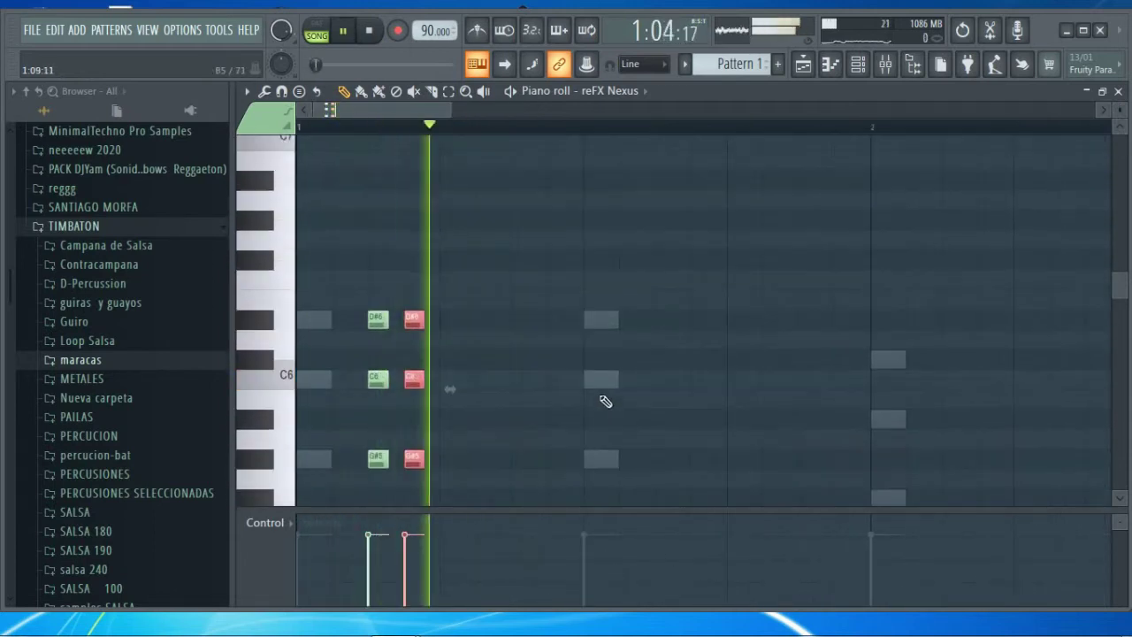
scroll(602, 389, down, 1)
key(space)
Repeat the Nexus chord pair on steps 7–8 and 11–12 of bar 1 and play the result
drag(515, 232, 529, 396)
key(space)
drag(613, 228, 518, 438)
key(ctrl+b)
key(space)
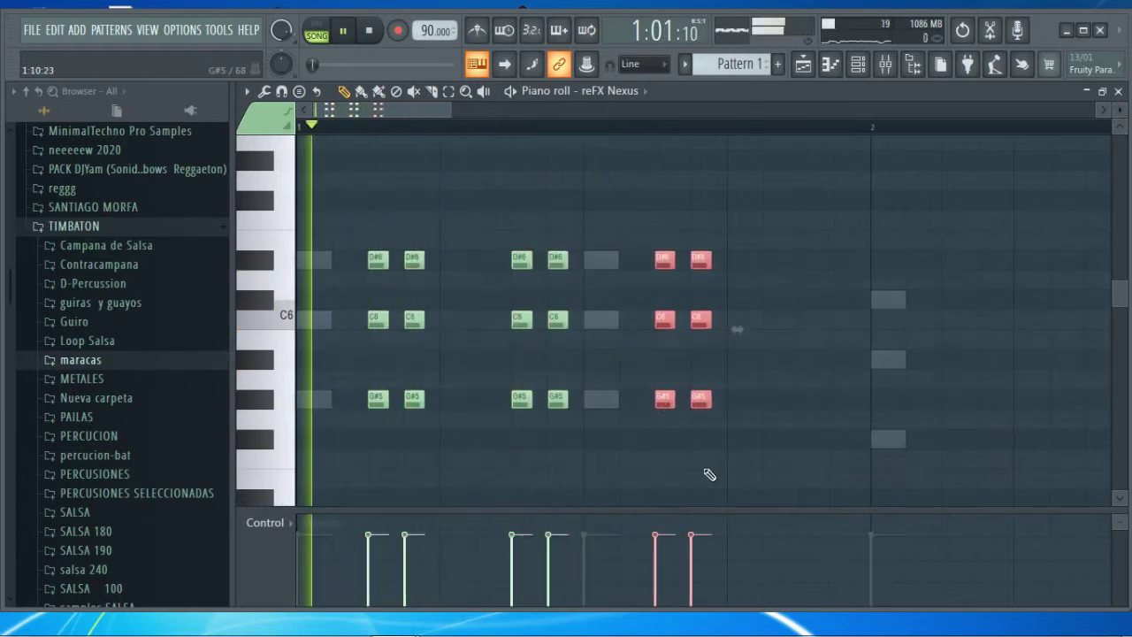
Copy bar 1's Nexus chord figure to bar 2, move its notes to F#5, A#5 and C#6, and play it
scroll(509, 124, down, 3)
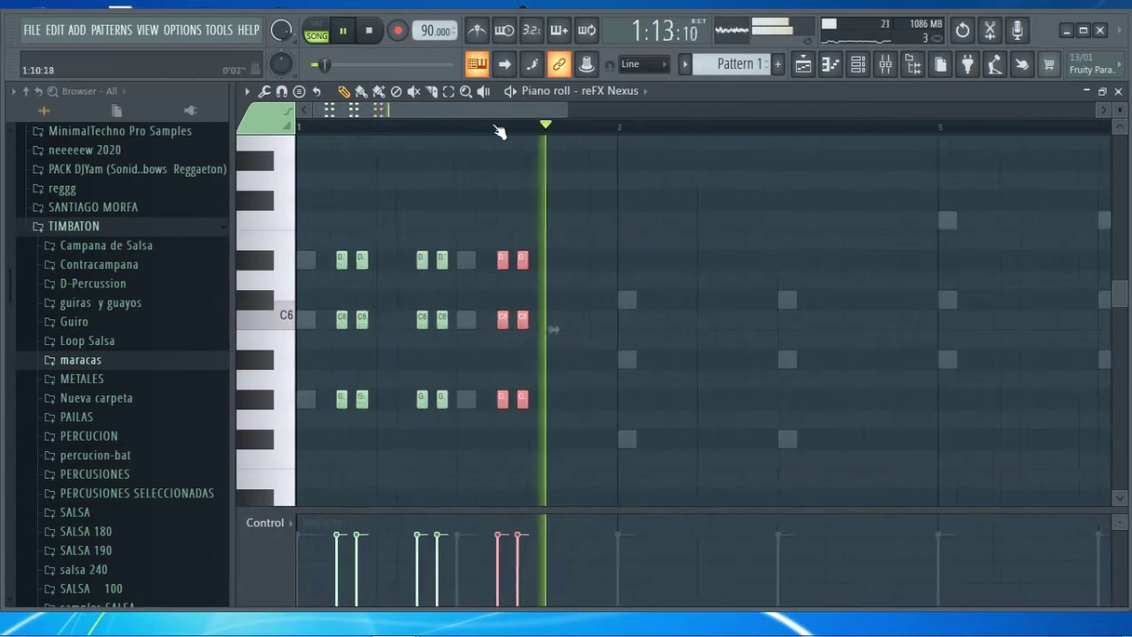
key(space)
drag(639, 198, 302, 433)
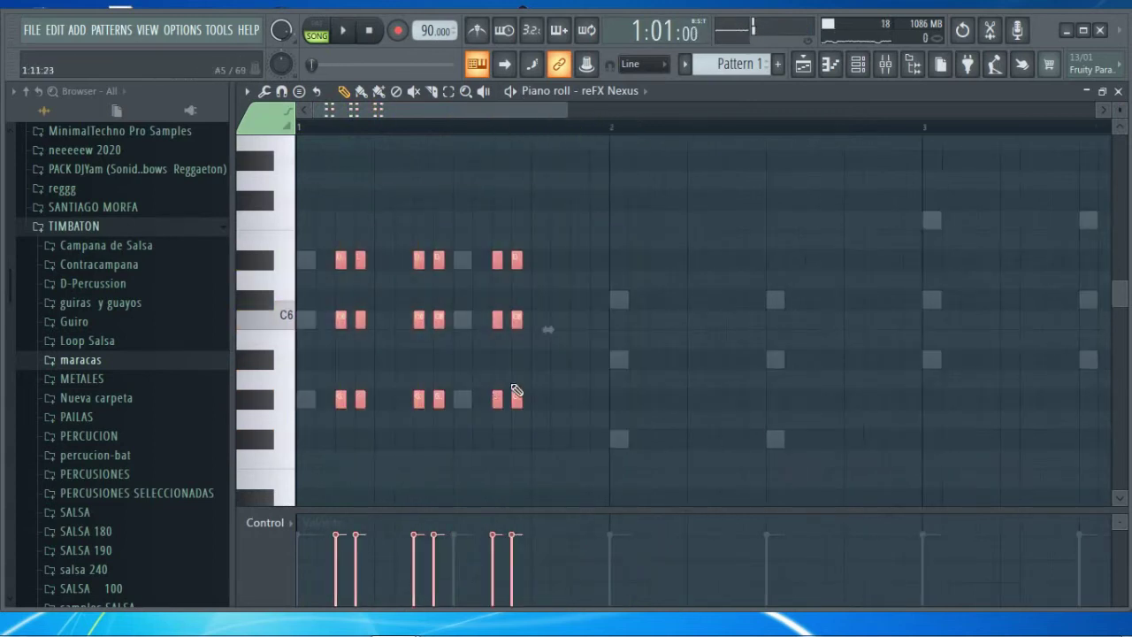
drag(617, 239, 488, 409)
drag(637, 173, 663, 445)
key(space)
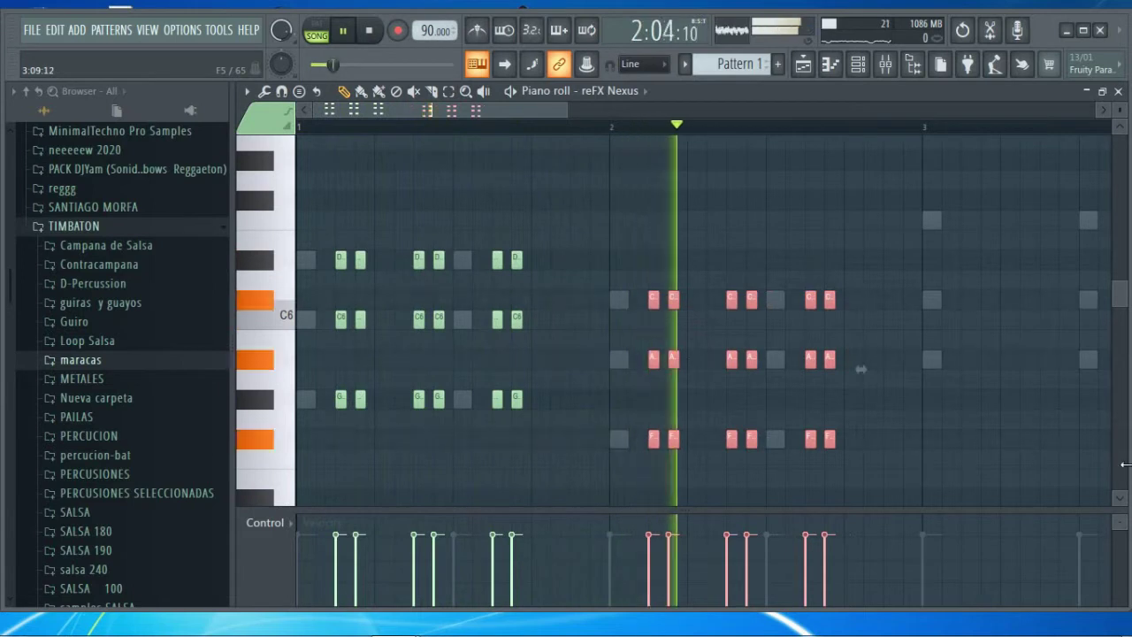
Copy the Nexus chord figure to bar 3, set its notes to A#5, C#6 and F6, and play it
scroll(624, 128, down, 3)
drag(670, 252, 669, 351)
key(space)
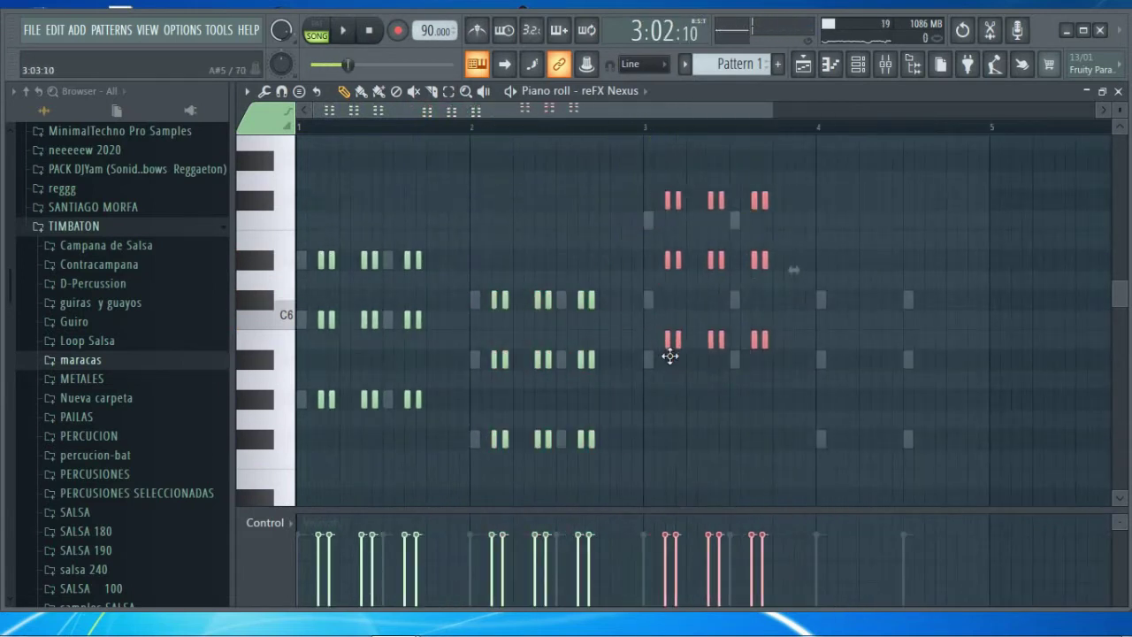
ctrl+right_click(736, 308)
drag(824, 249, 682, 303)
key(space)
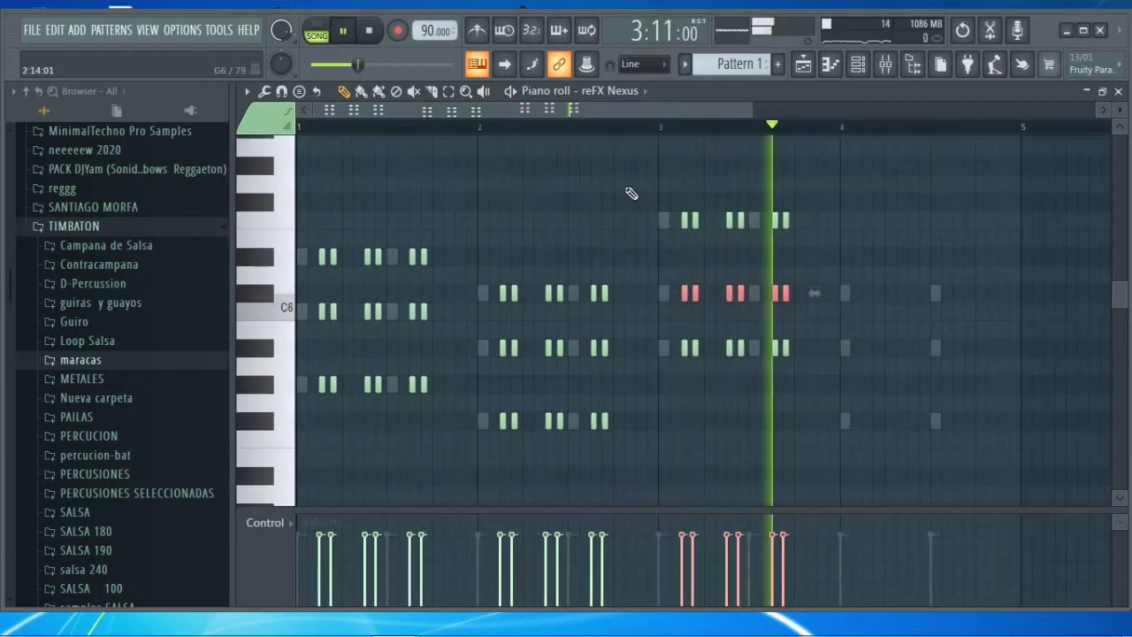
Copy the bar 2 Nexus chord figure with F#5, A#5 and C#6 to bar 4 and close the piano roll
key(space)
drag(828, 139, 772, 276)
drag(621, 269, 851, 425)
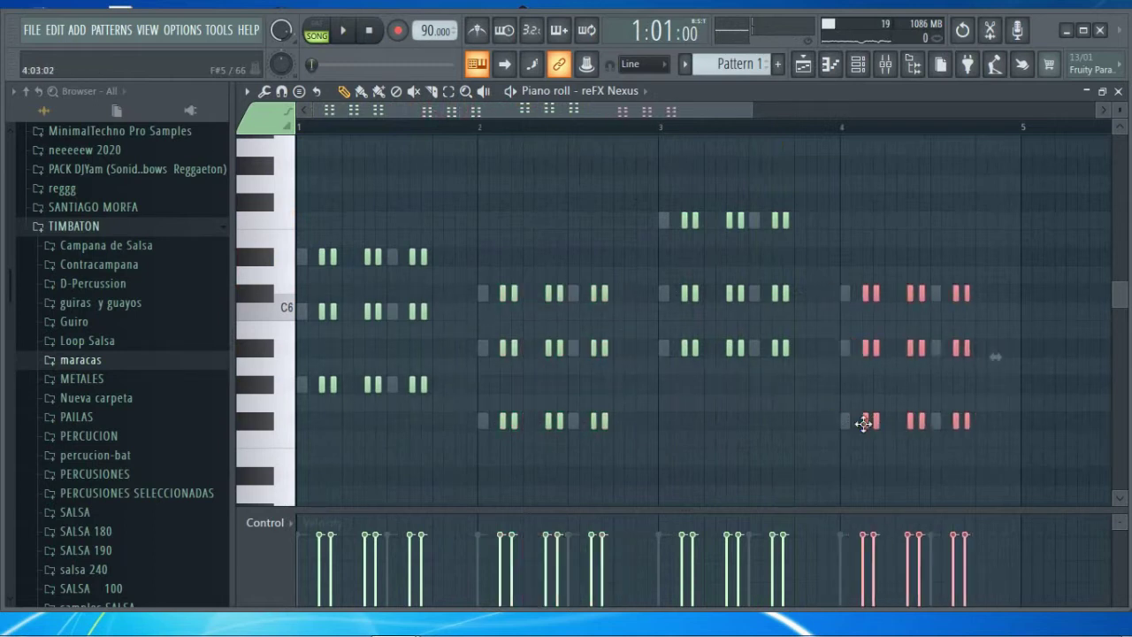
click(1119, 91)
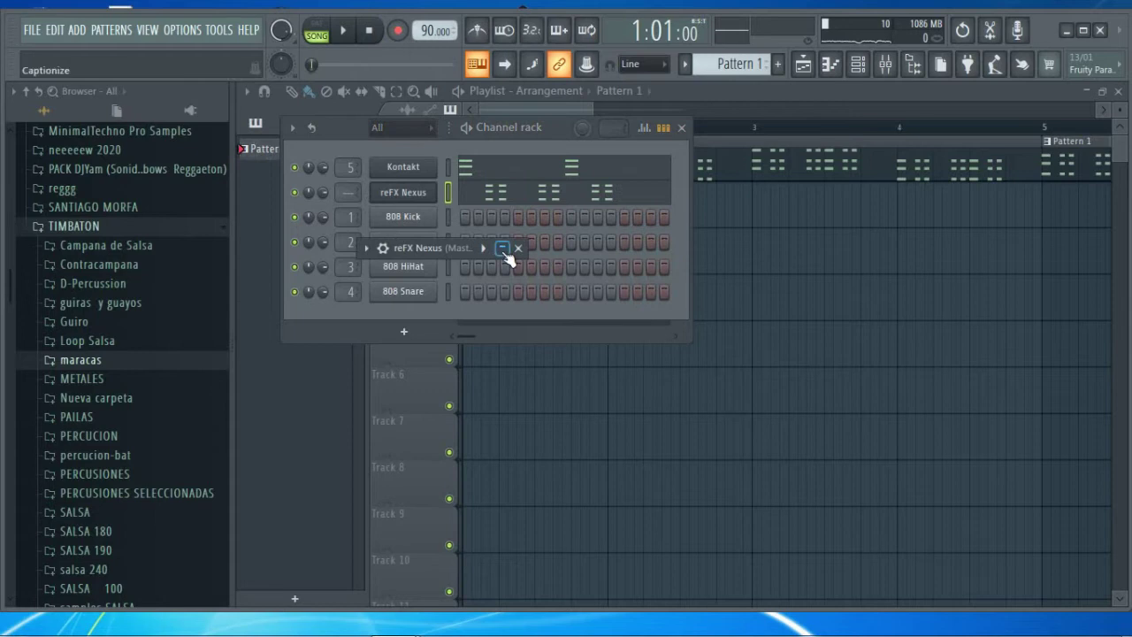
Route reFX Nexus to mixer track 6 and lower that track's volume to 54%
click(503, 248)
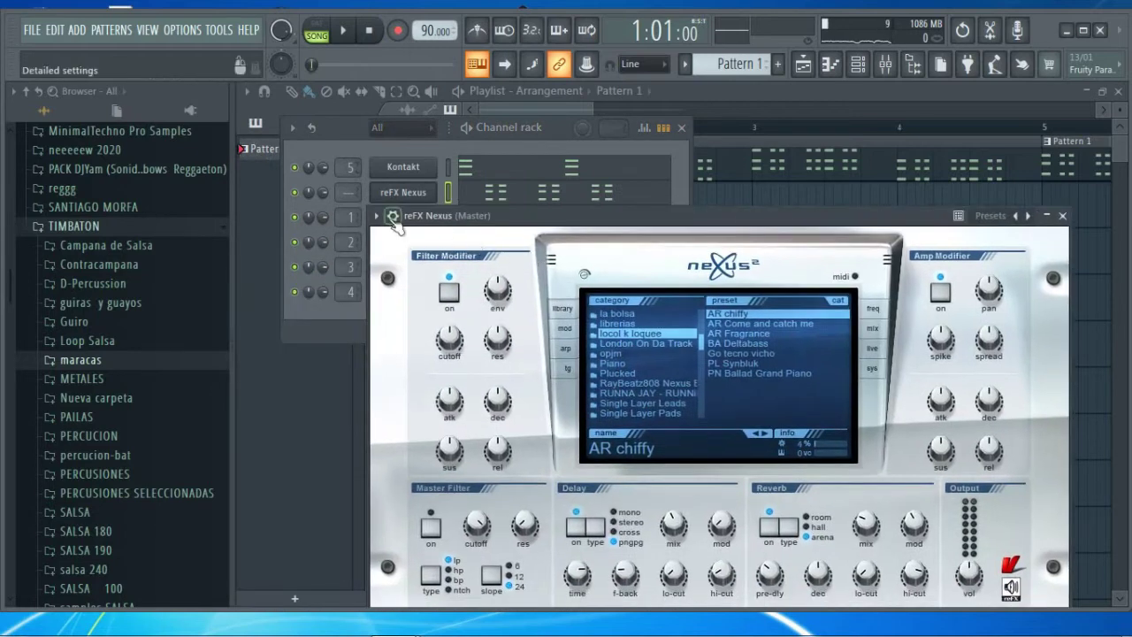
click(379, 217)
click(593, 271)
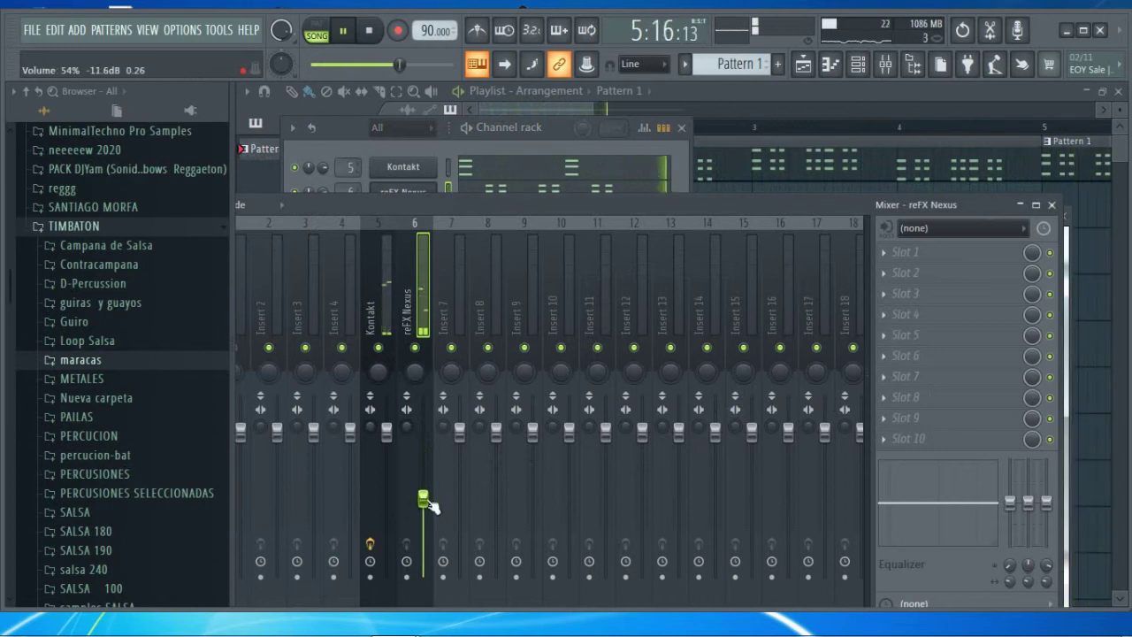
click(1053, 206)
click(1019, 247)
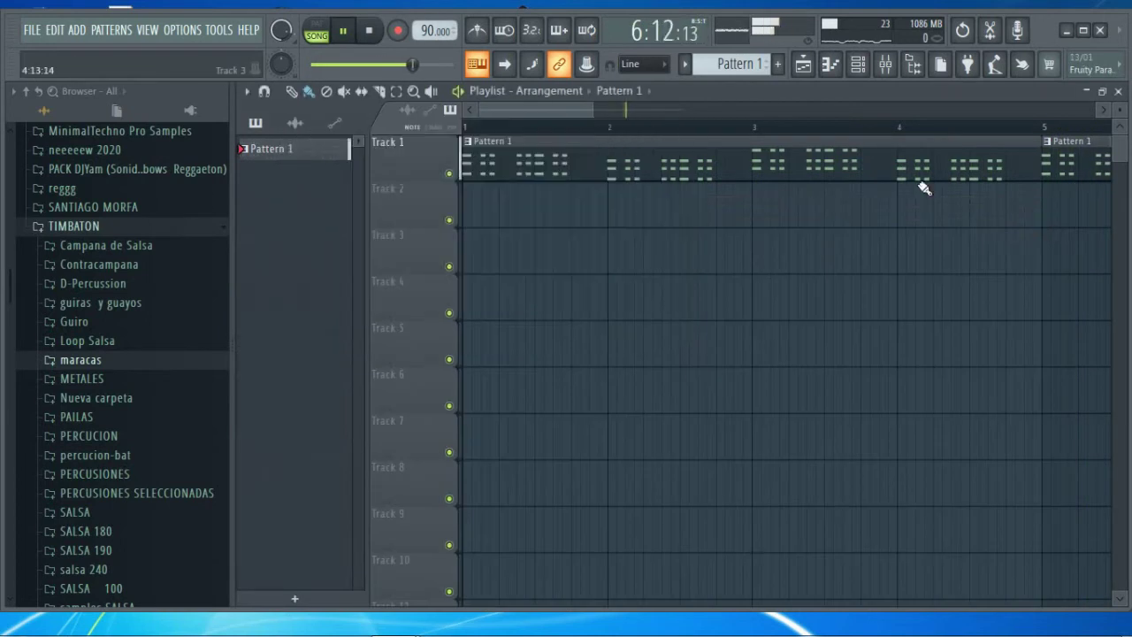
Delete the stray G#6 note in bar 3 of the Kontakt guitar part and return to the playlist
scroll(600, 129, down, 3)
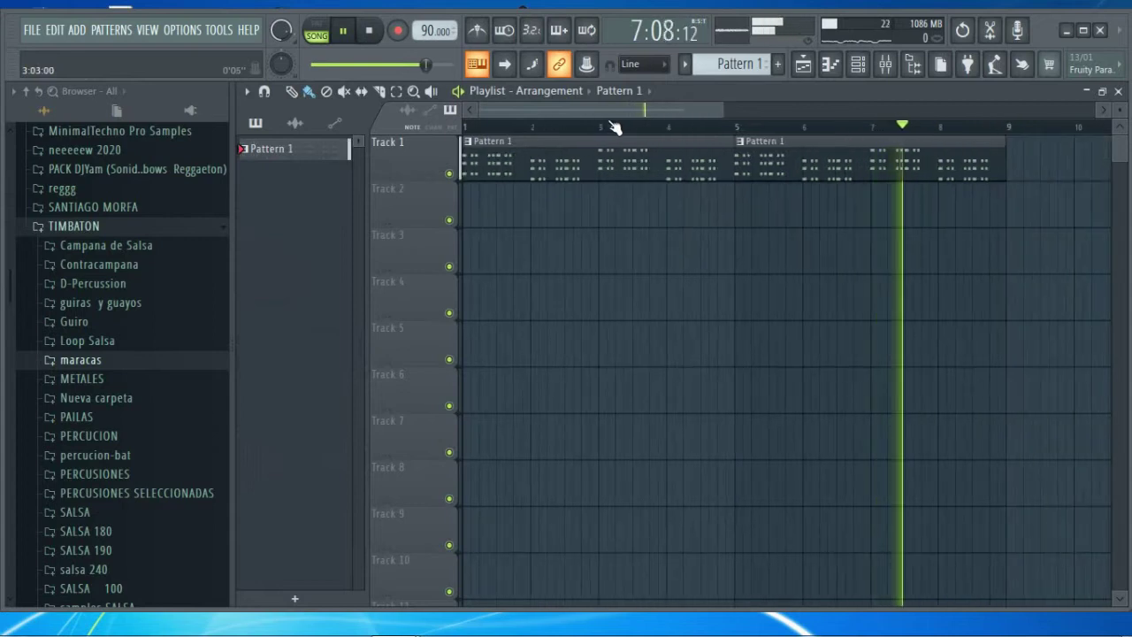
double_click(554, 170)
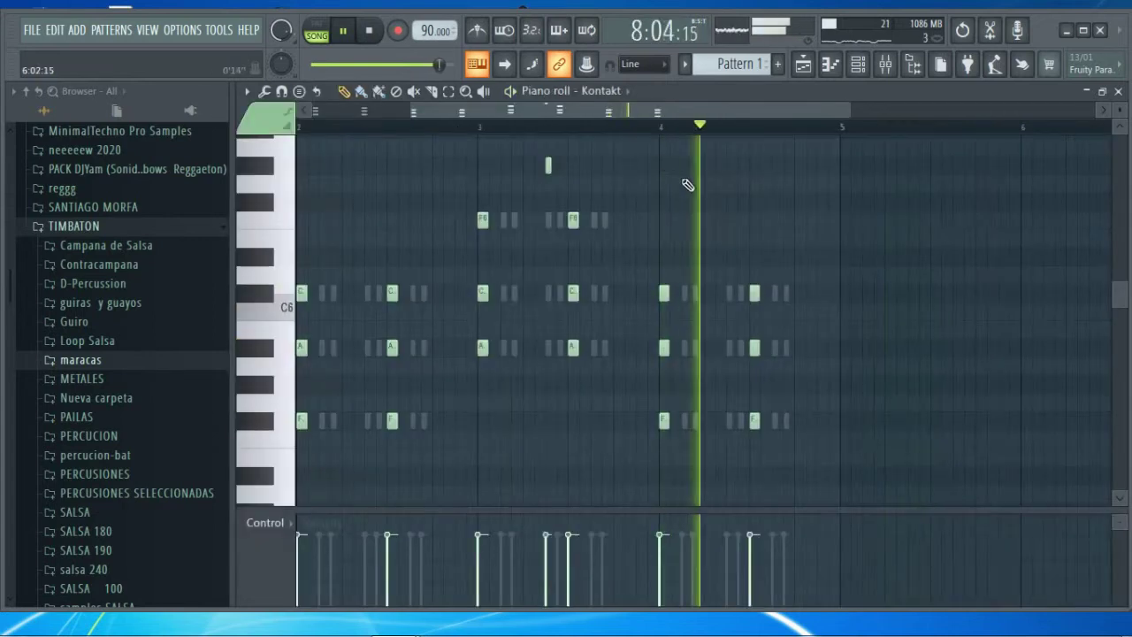
right_click(549, 165)
click(1118, 91)
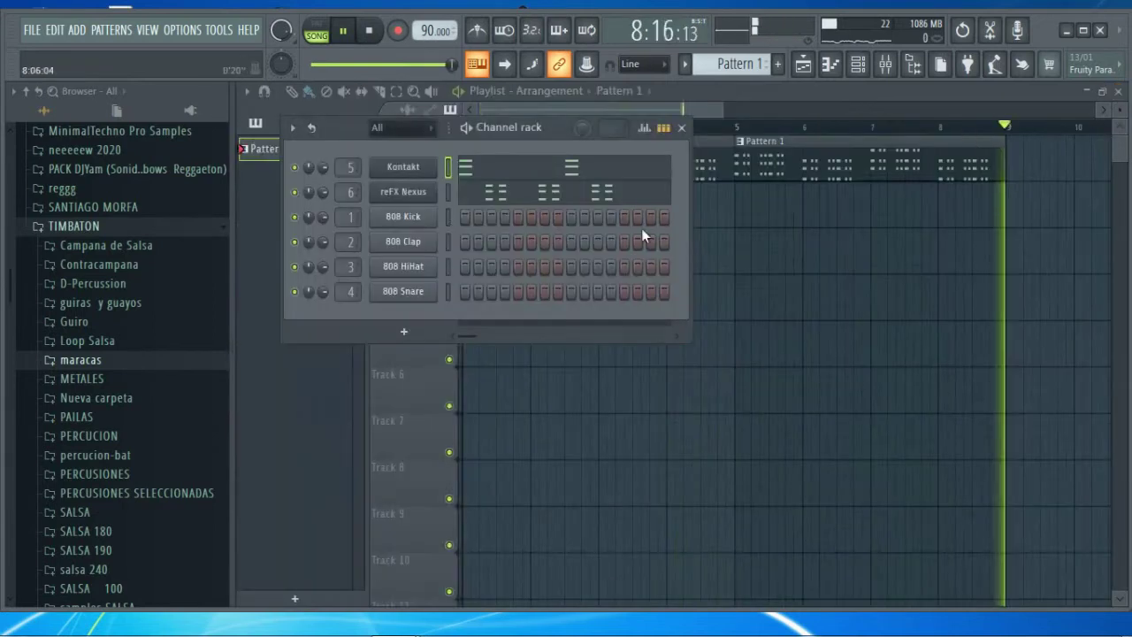
Cut the reFX Nexus notes out of Pattern 1 and paste them into the Nexus channel of Pattern 2
key(ctrl+x)
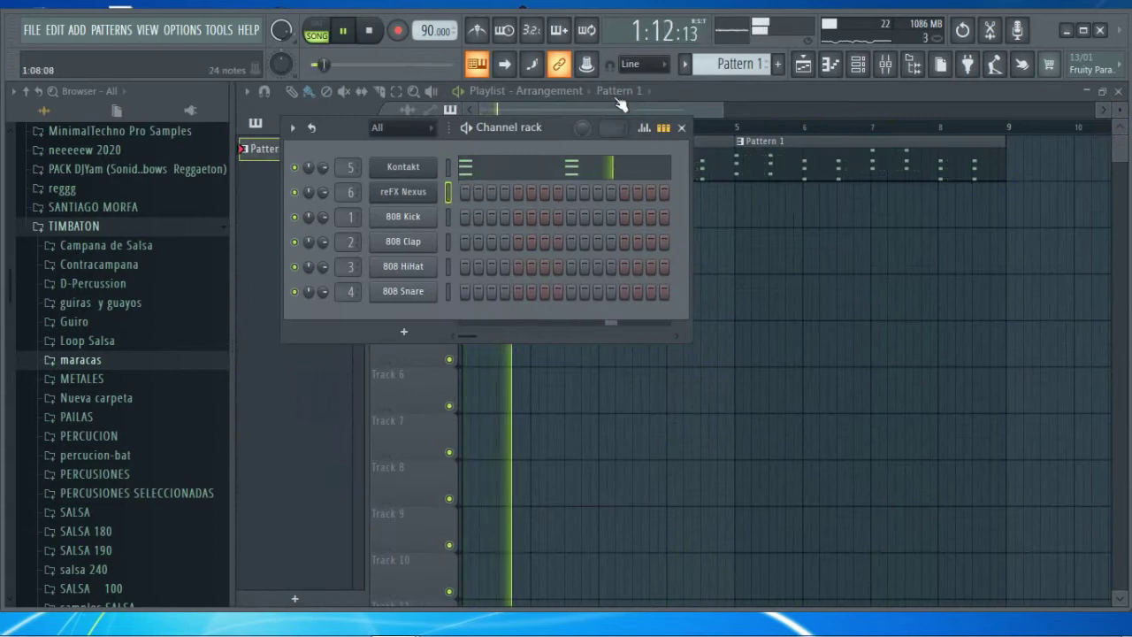
scroll(741, 77, down, 1)
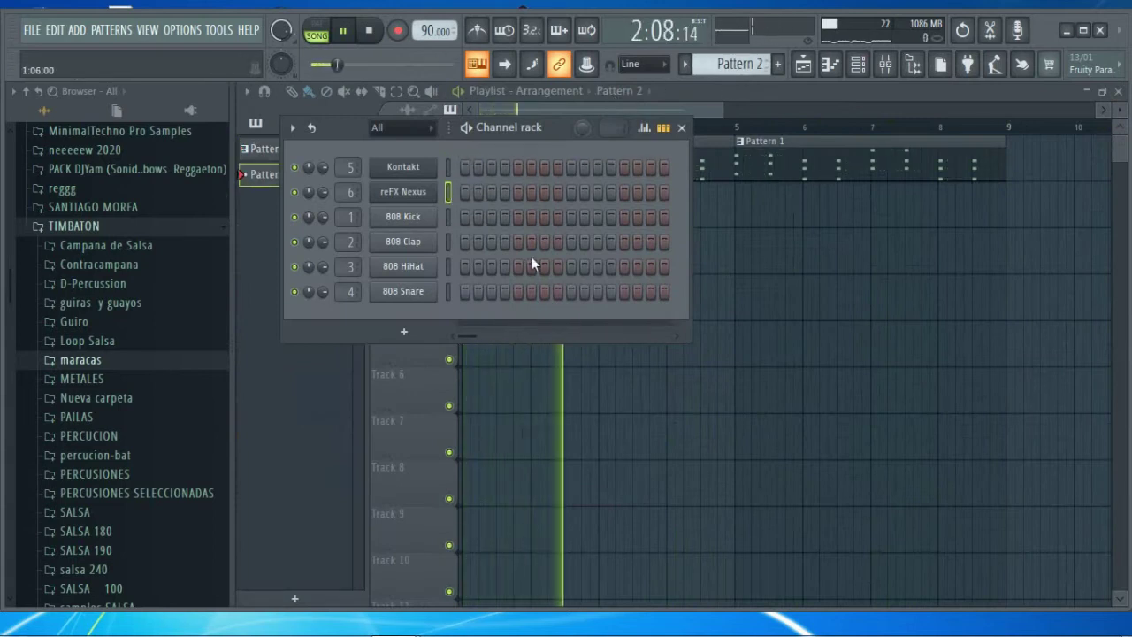
key(ctrl+v)
Place Pattern 2 clips at bars 1 and 5, then move both to Track 2 beneath the guitar
drag(875, 307, 476, 280)
key(space)
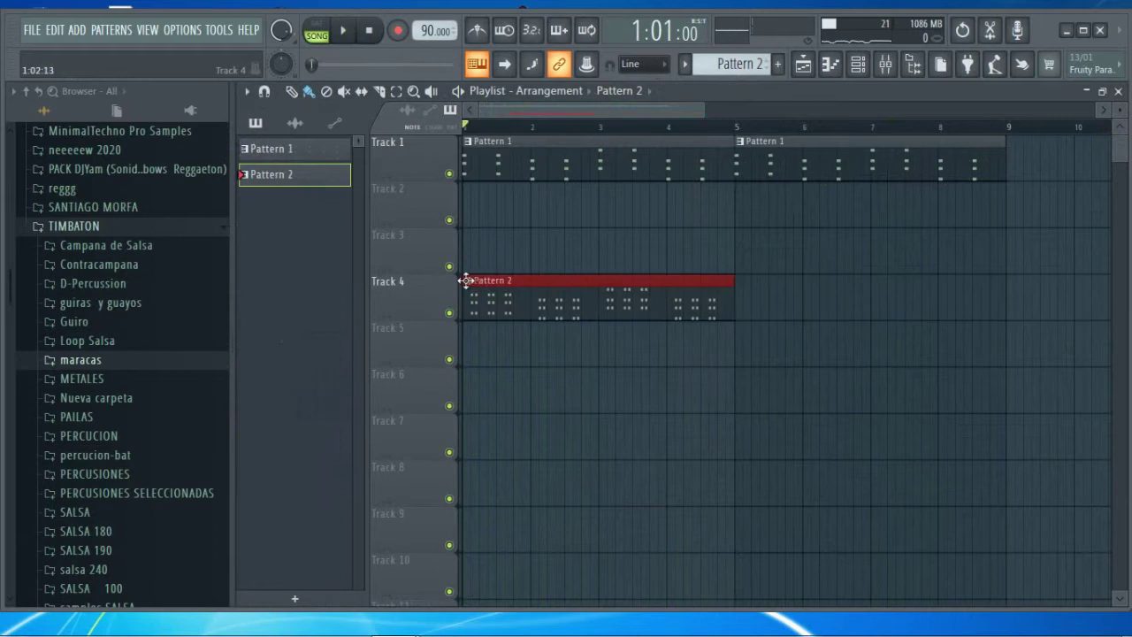
click(782, 303)
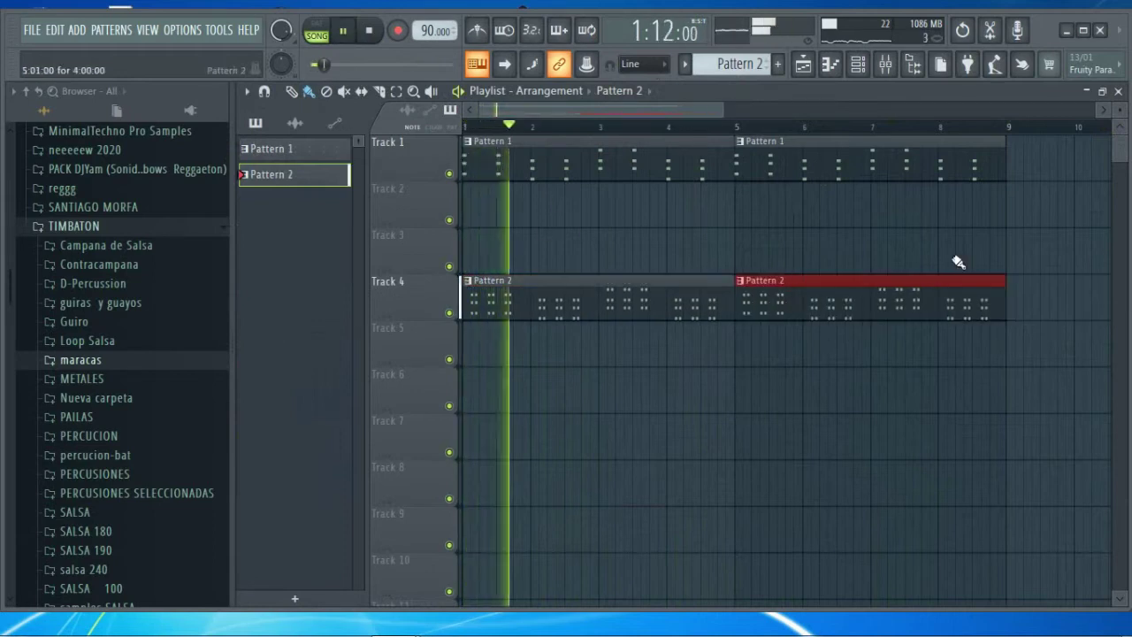
drag(592, 321, 539, 201)
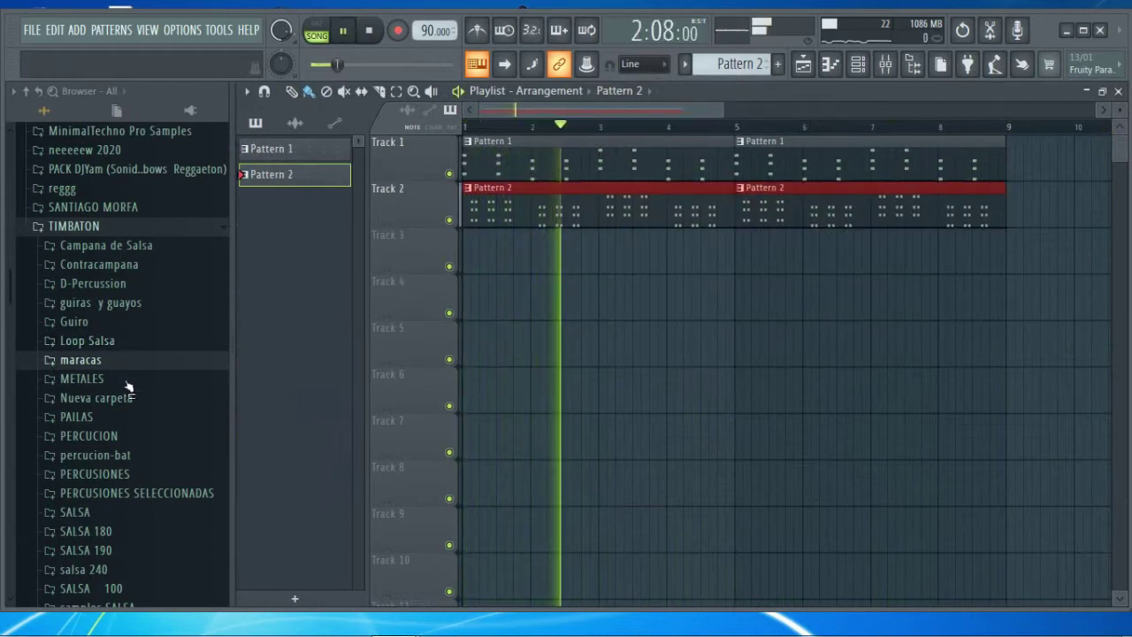
Collapse the TIMBATON sample folder in the browser and expand the Flamenco folder
scroll(142, 278, down, 2)
scroll(115, 327, up, 4)
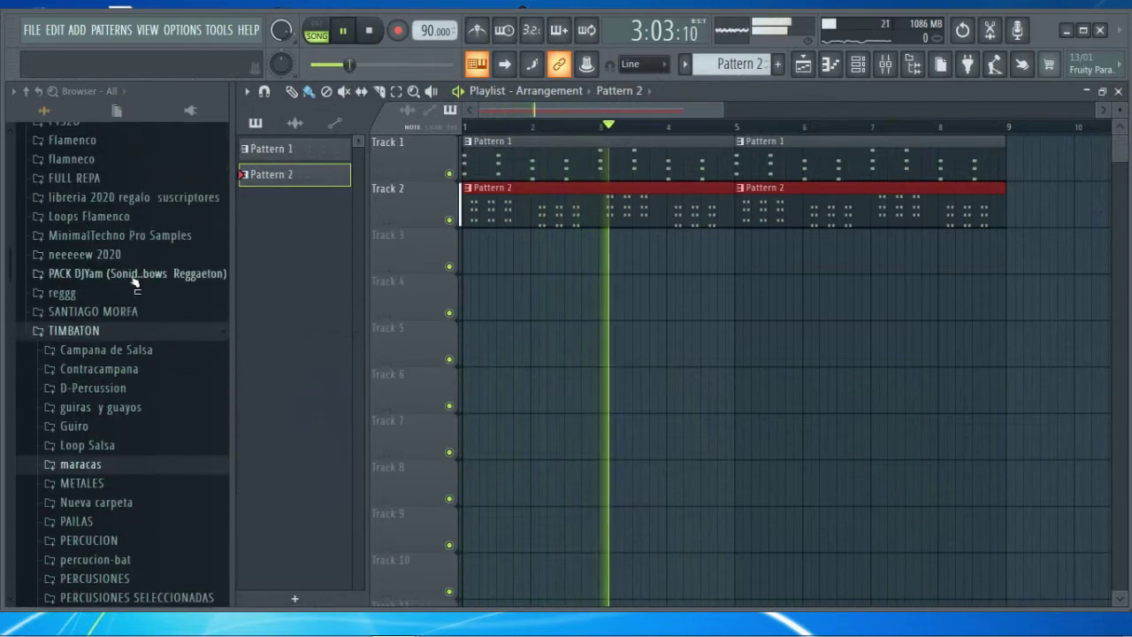
click(110, 337)
scroll(120, 337, up, 1)
click(124, 354)
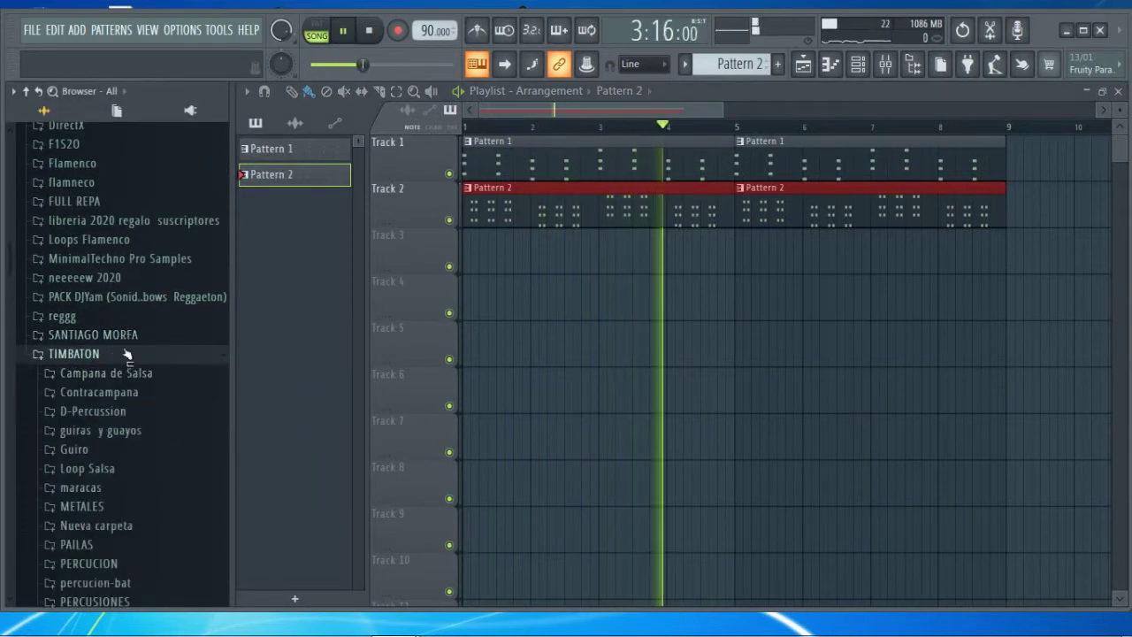
click(128, 358)
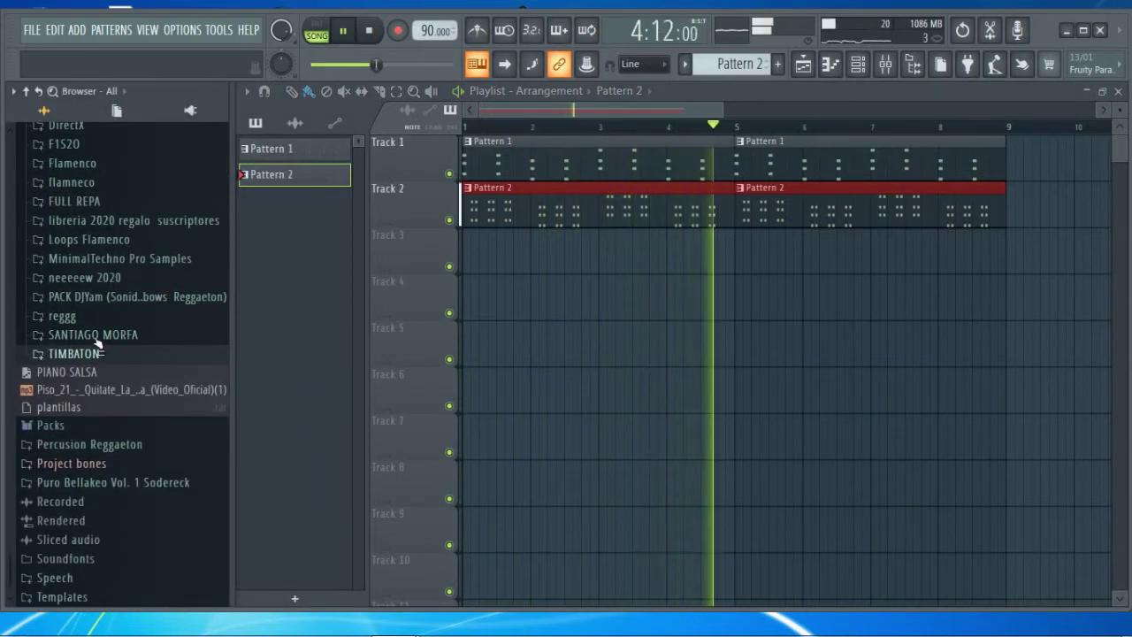
scroll(112, 348, up, 4)
click(108, 373)
click(106, 375)
click(120, 376)
scroll(135, 382, down, 4)
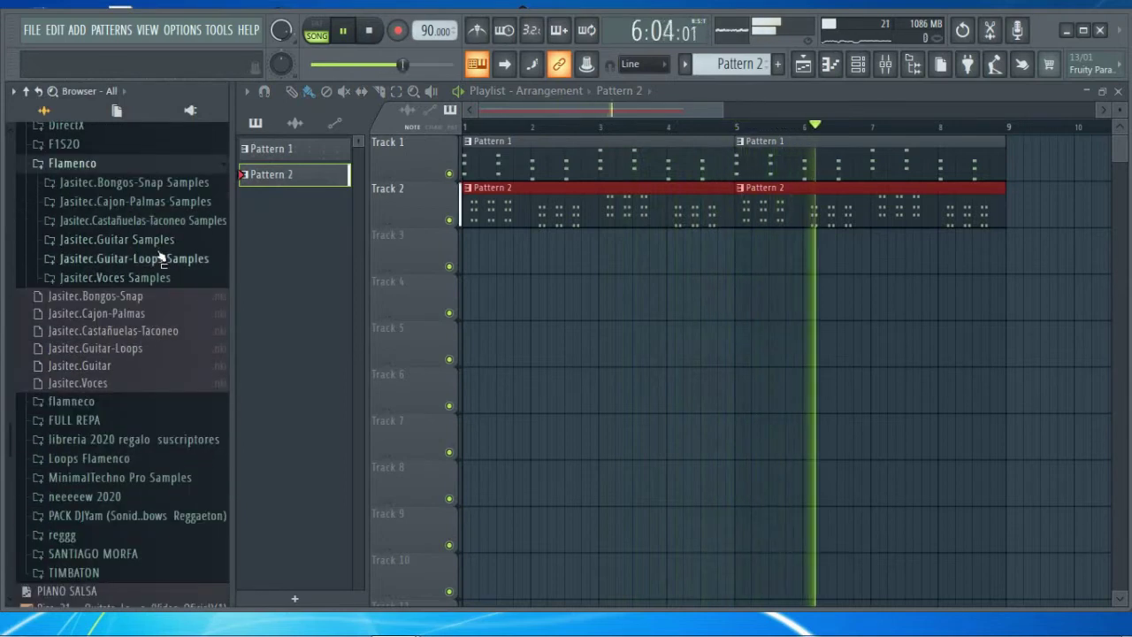
Preview palma samples in the Jasitec.Cajon-Palmas Samples folder and place Palma Flam_03 on Track 5 in bar 1
click(163, 203)
key(space)
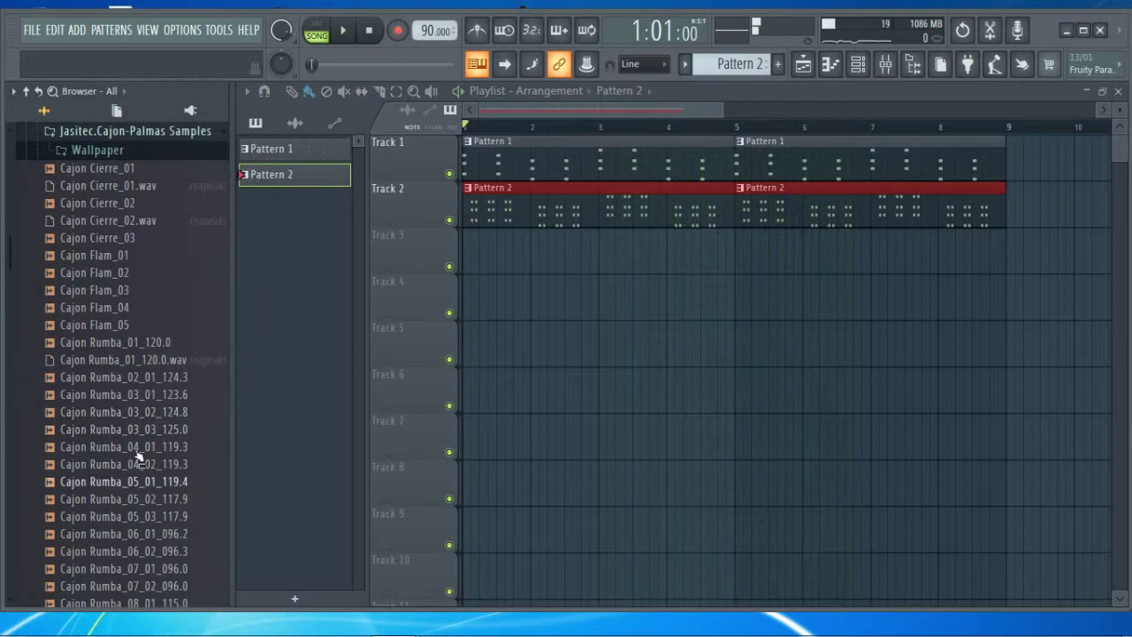
scroll(128, 462, down, 9)
scroll(121, 469, down, 2)
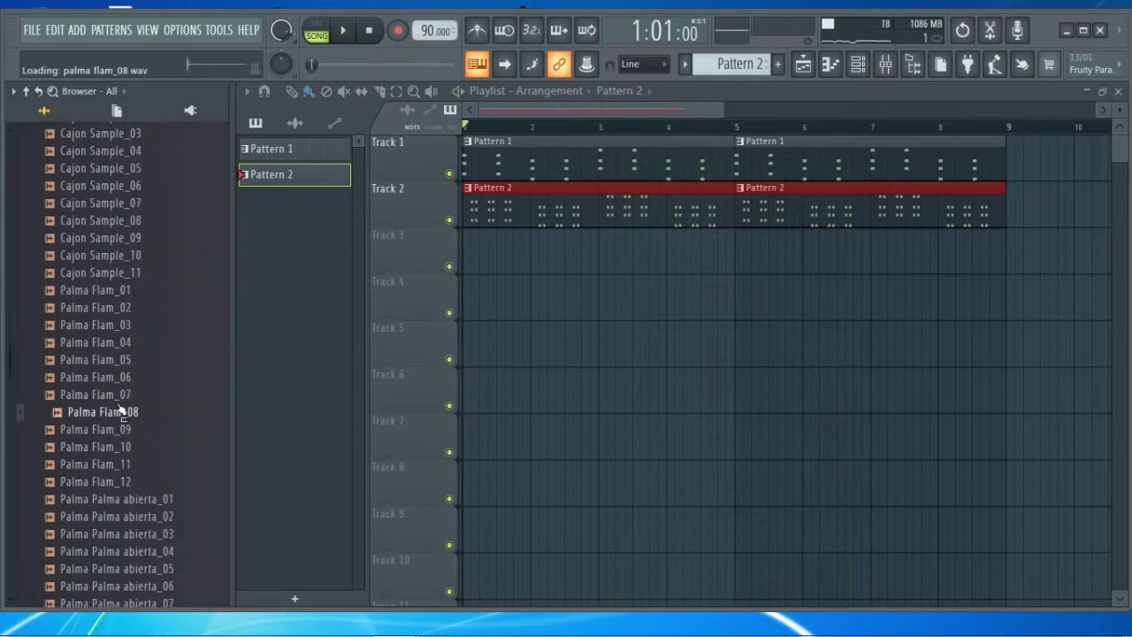
scroll(122, 411, up, 2)
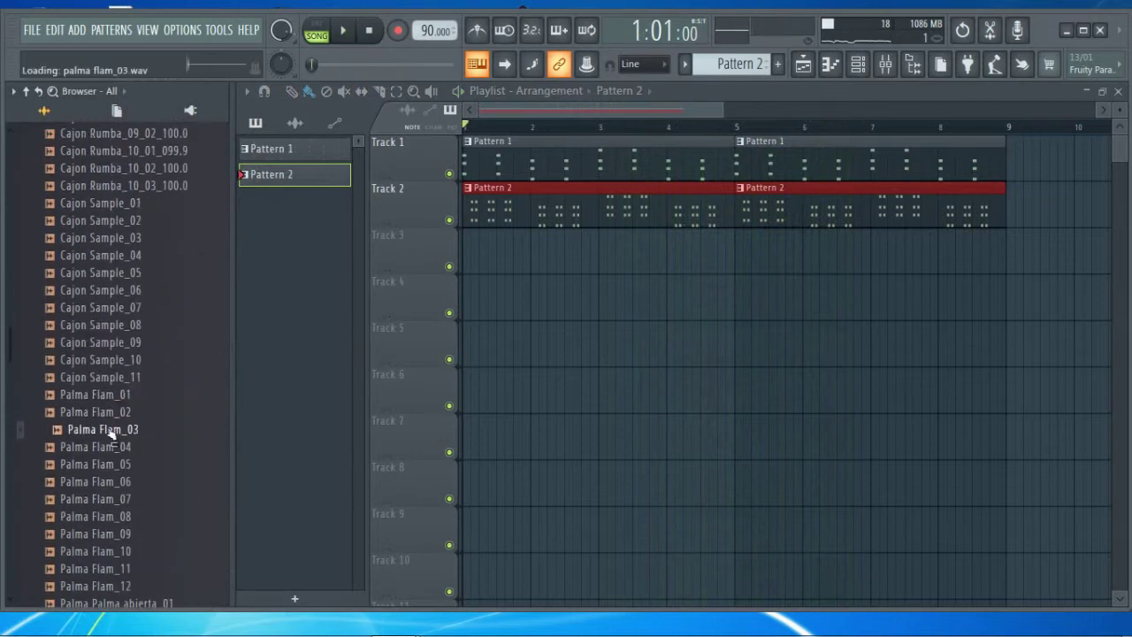
drag(505, 363, 507, 360)
Shorten the Palma Flam_03 clip on Track 5 to just its clap hit
scroll(535, 108, up, 5)
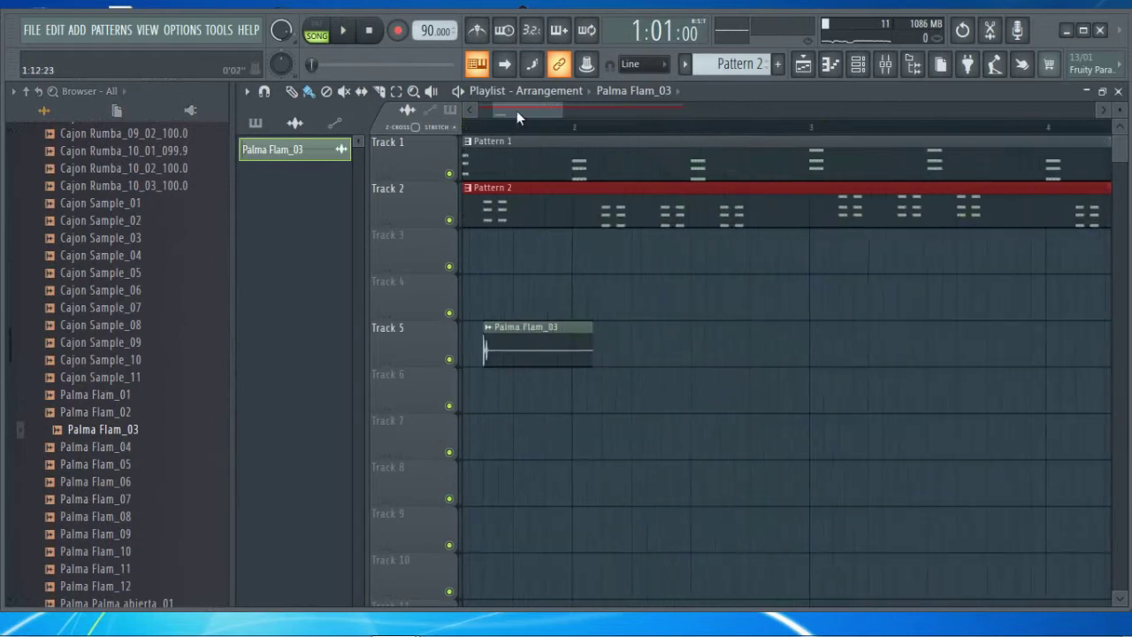
scroll(509, 130, up, 3)
drag(899, 352, 807, 365)
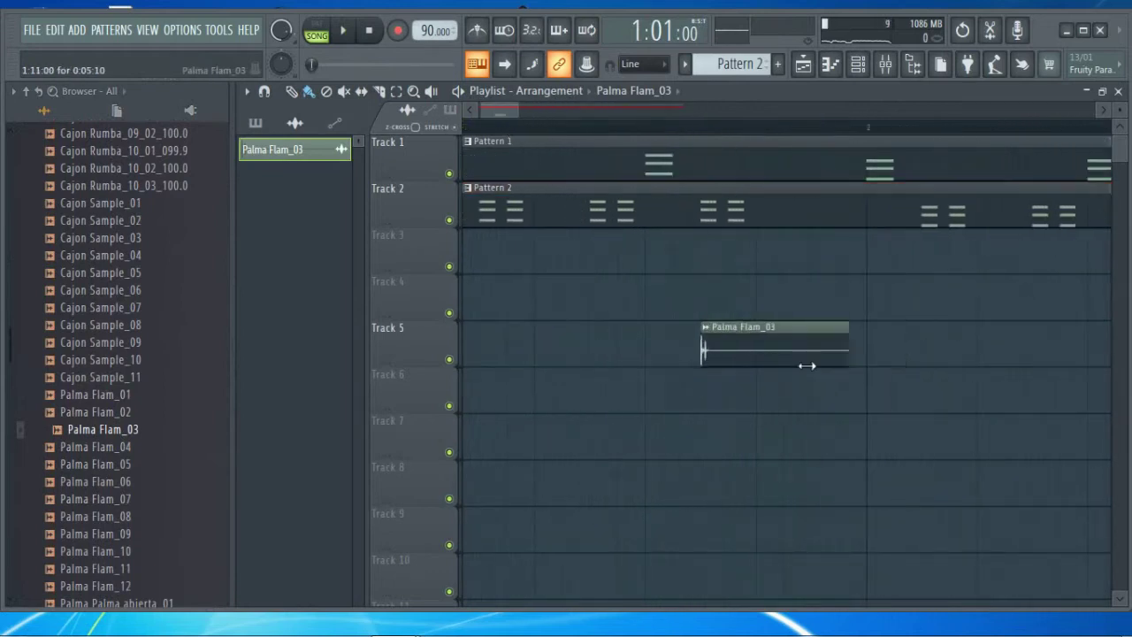
key(ctrl+z)
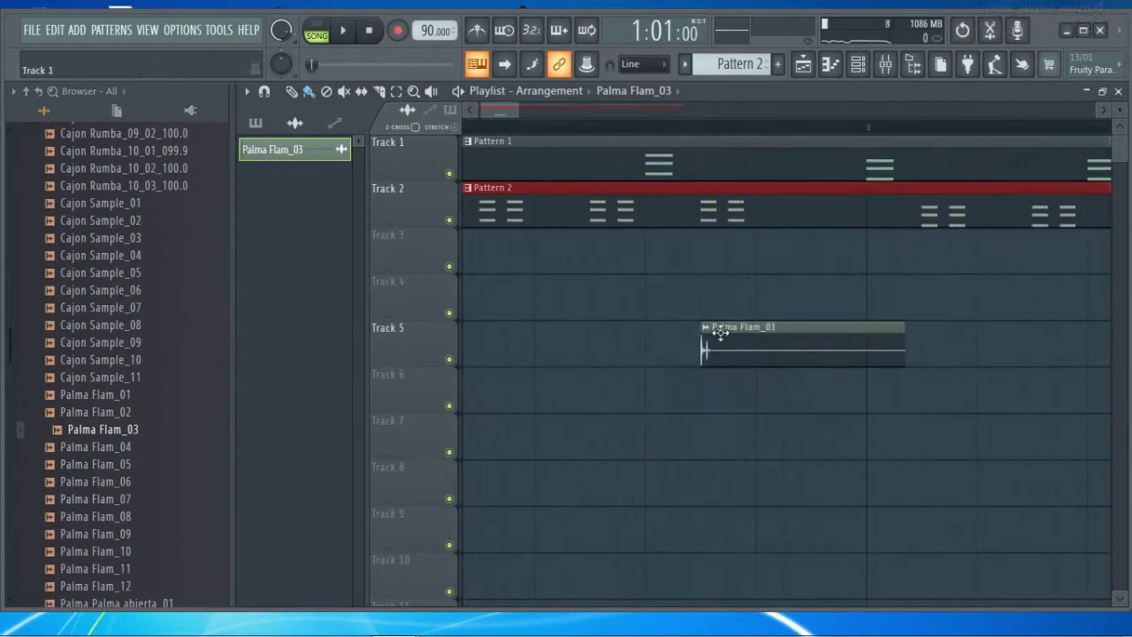
drag(906, 356, 779, 365)
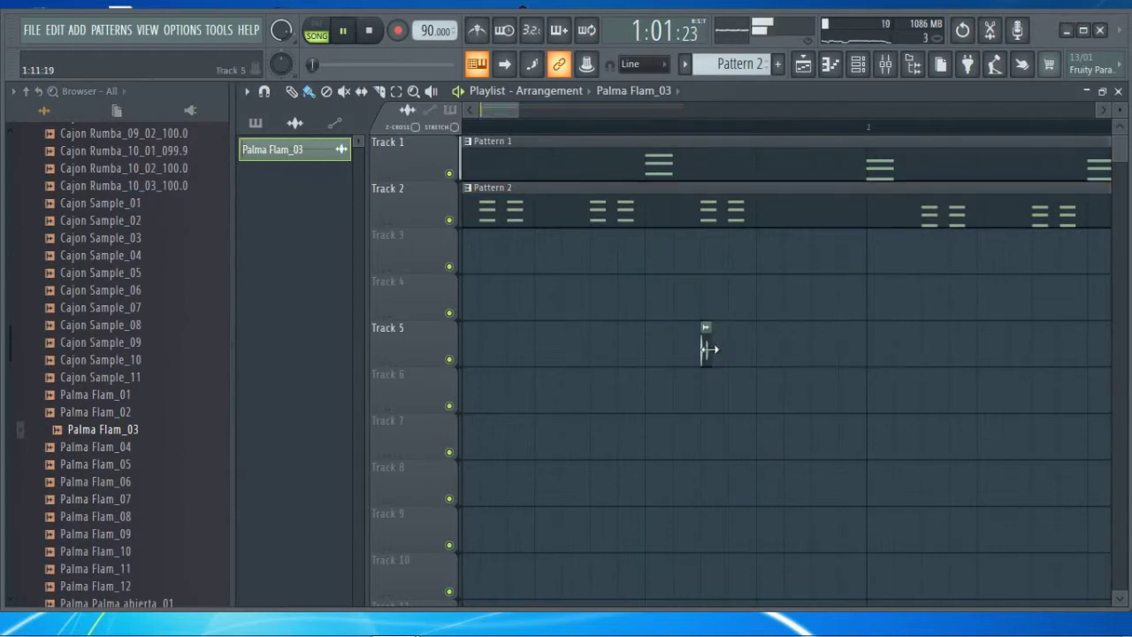
Place short Palma Flam_03 clips on steps 3 and 4 of bar 1, under the first Nexus chords, and play them
drag(502, 114, 497, 114)
scroll(510, 137, up, 2)
key(space)
key(space)
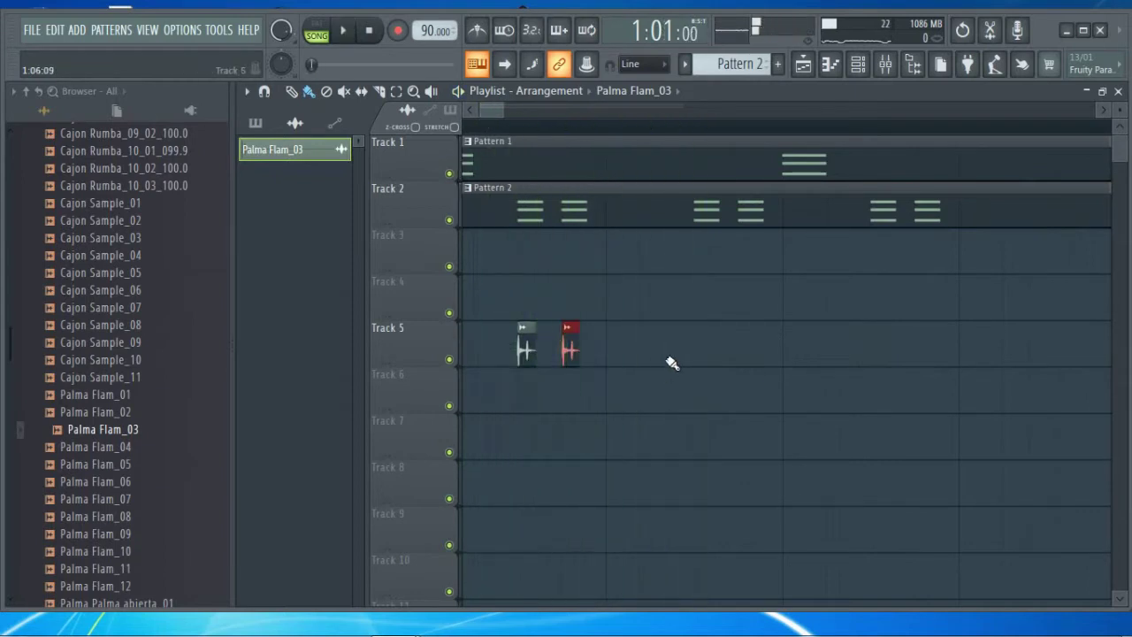
Add a Palma Flam_03 clap on step 7, copy the three-clap group to steps 11, 12 and 15, and play it
key(space)
key(space)
key(space)
scroll(571, 139, down, 3)
drag(684, 346, 515, 346)
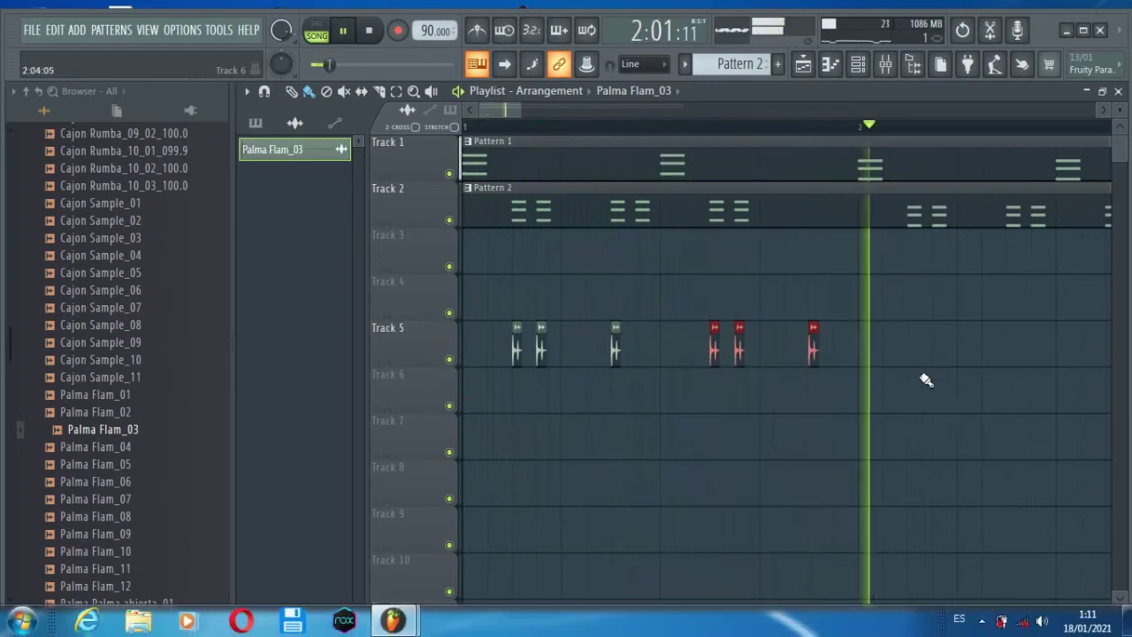
key(space)
Place shortened Palma Palma abierta_01 clips on Track 6 at steps 3, 4 and 7 of bar 1
scroll(122, 443, down, 4)
drag(130, 403, 683, 408)
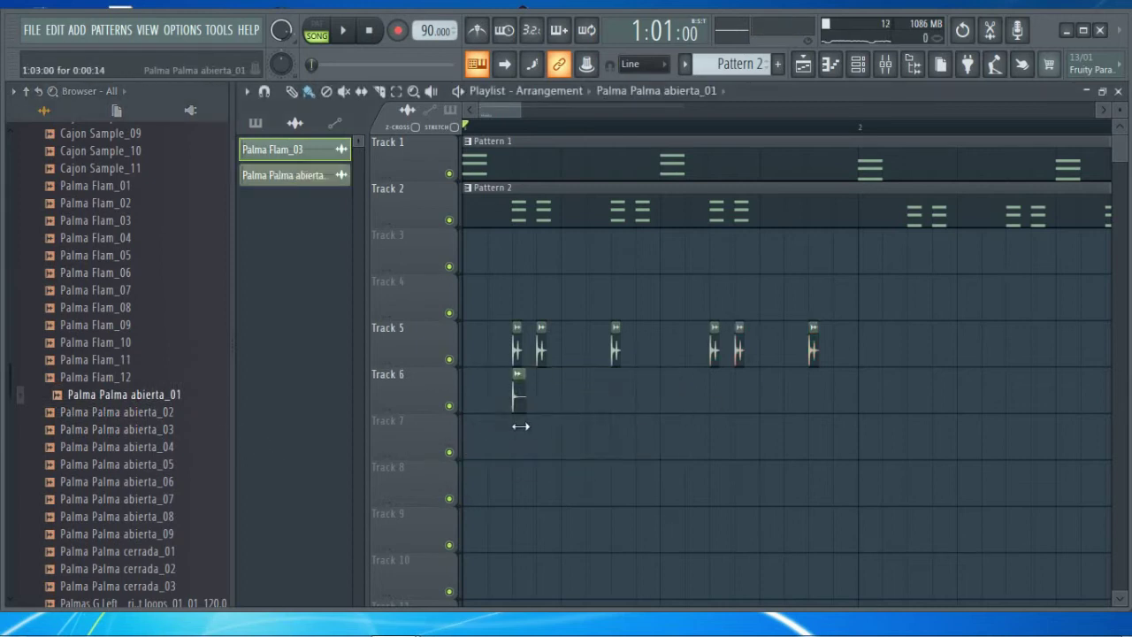
key(space)
click(618, 400)
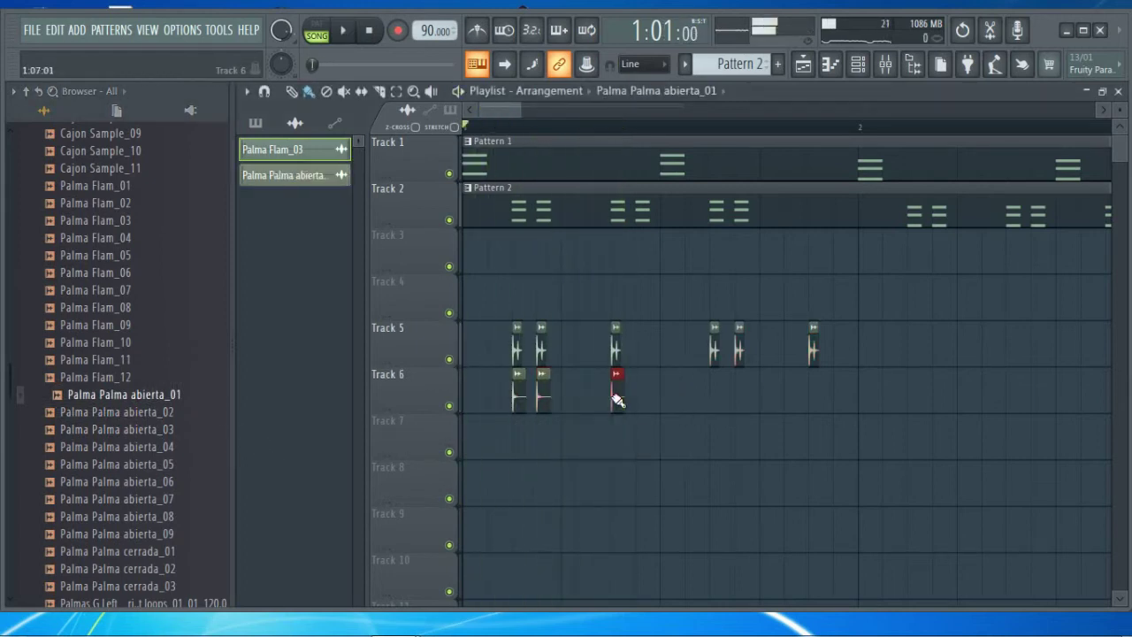
key(space)
Add Palma Palma abierta_01 clips on Track 6 at steps 11, 12 and 15 and play the layered claps
click(715, 393)
click(741, 393)
click(813, 393)
key(space)
Preview the Palma cerrada claps and place Palma Palma cerrada_02 on Track 7 at step 3 of bar 1
click(153, 499)
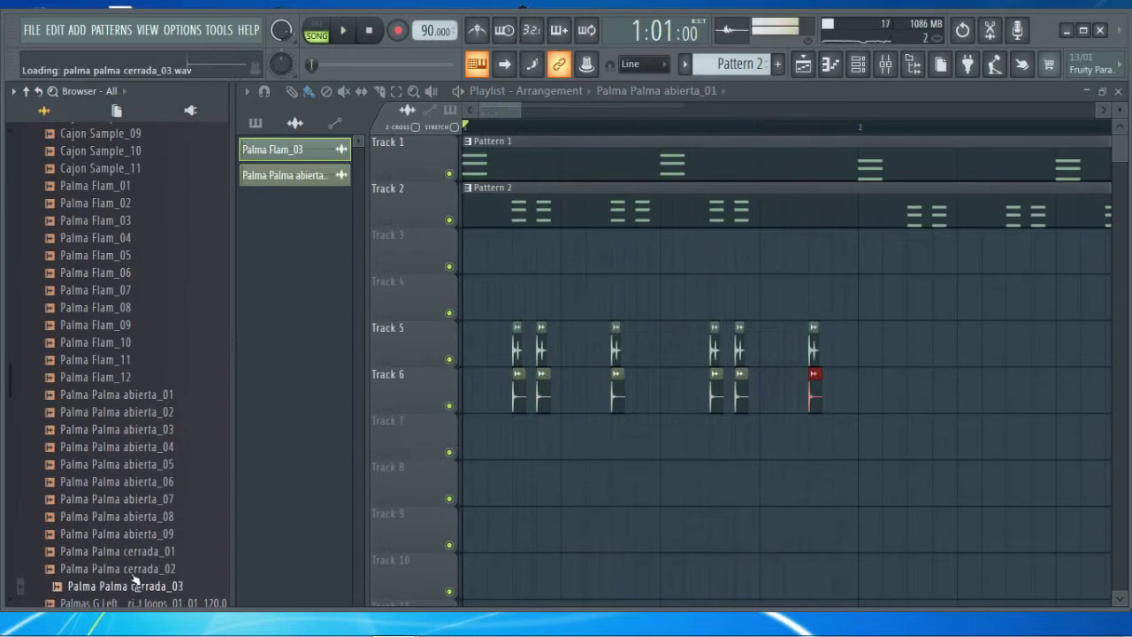
drag(142, 571, 518, 434)
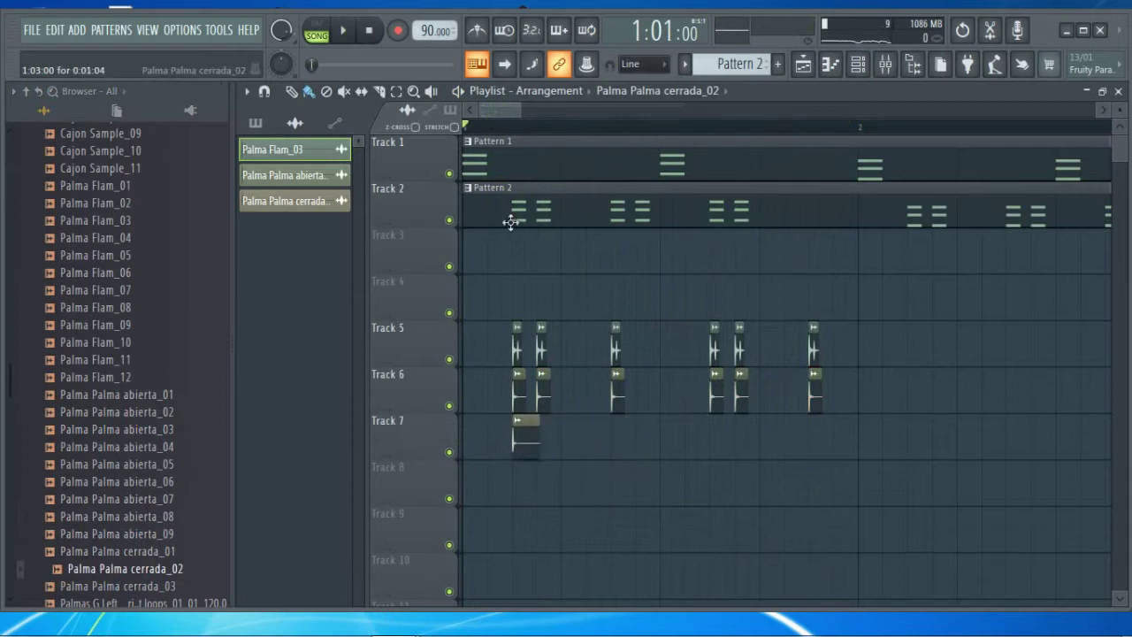
scroll(500, 142, up, 3)
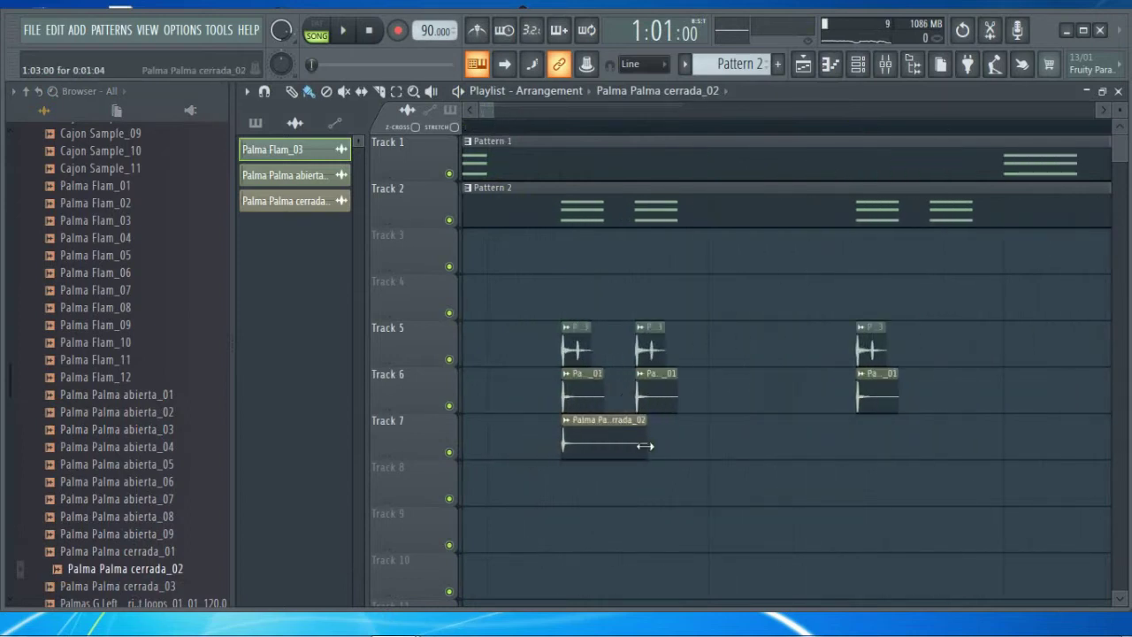
double_click(645, 446)
click(747, 212)
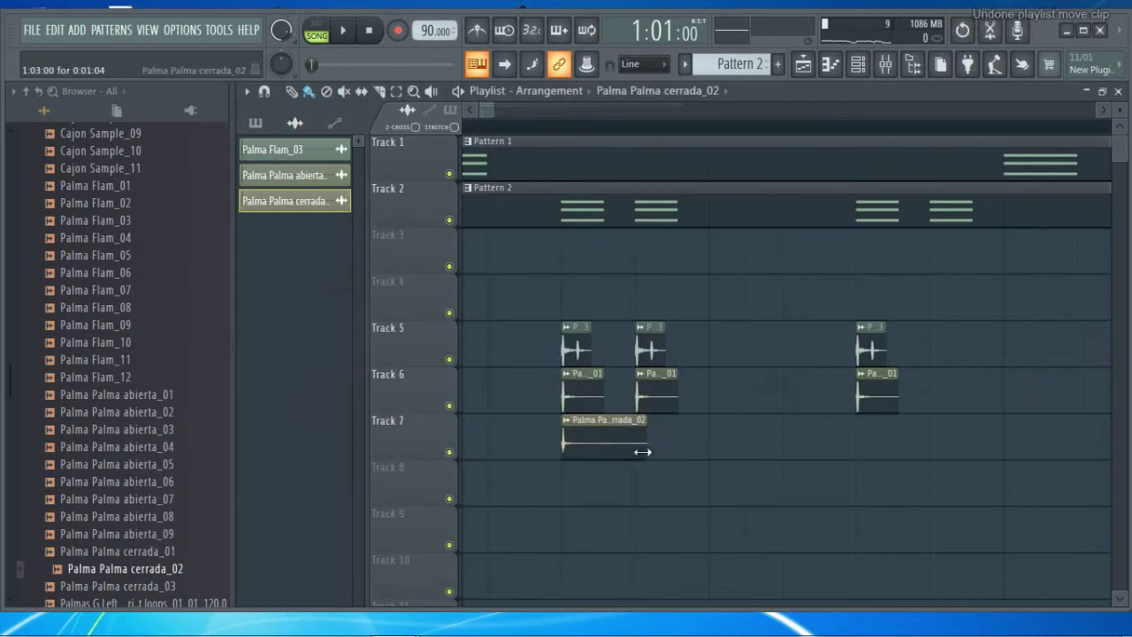
Nudge the Palma Flam_03 clips at steps 3 and 7 on Track 5 slightly ahead of the beat and play them
scroll(564, 390, up, 2)
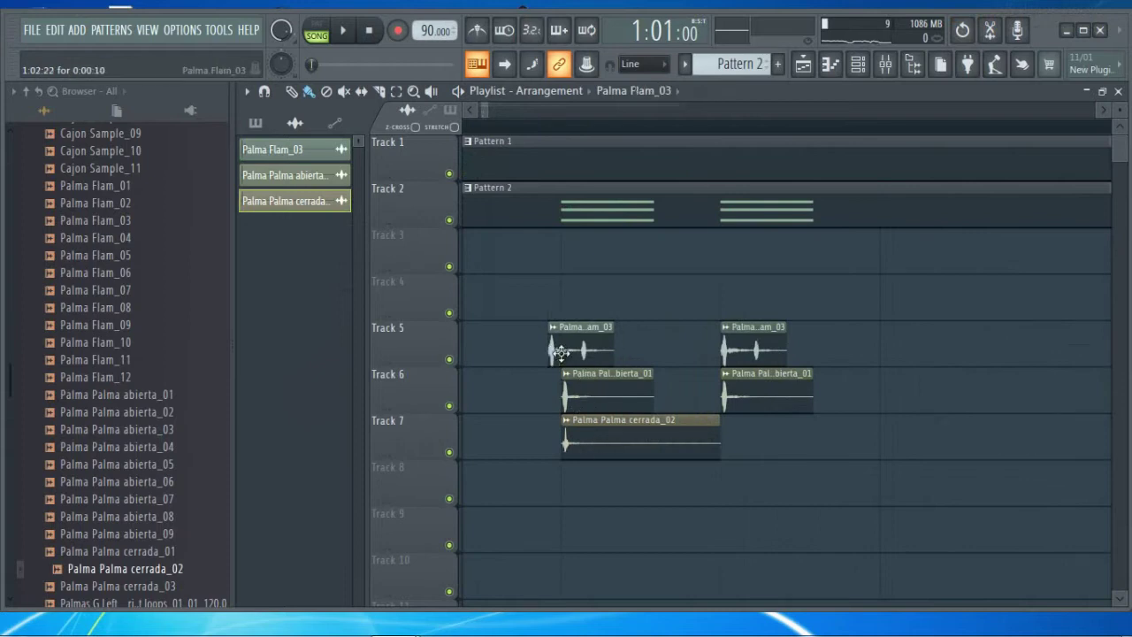
key(space)
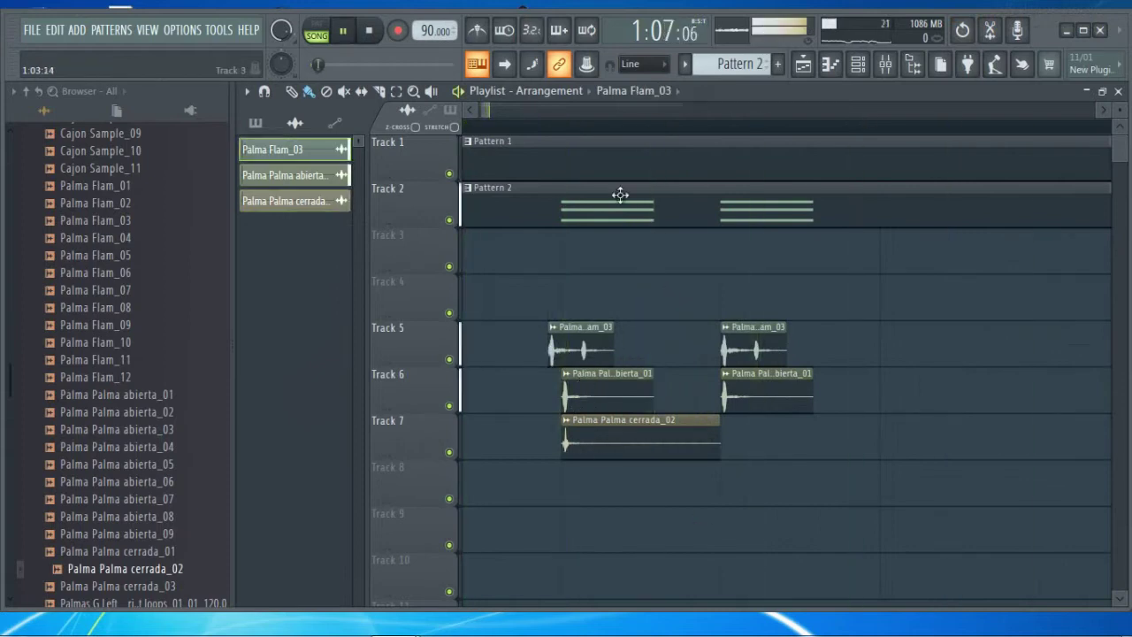
key(space)
scroll(575, 138, down, 2)
key(space)
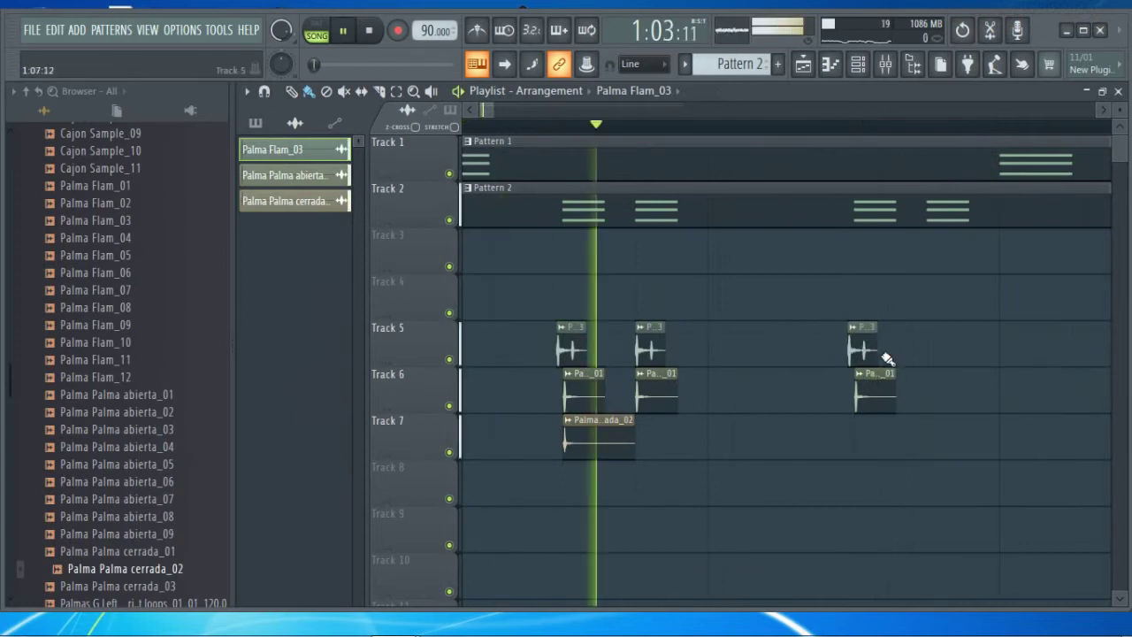
Add Palma Palma cerrada_02 at step 7 and copy the three-track clap group to steps 11, 12 and 15, playing the bar
scroll(637, 130, down, 3)
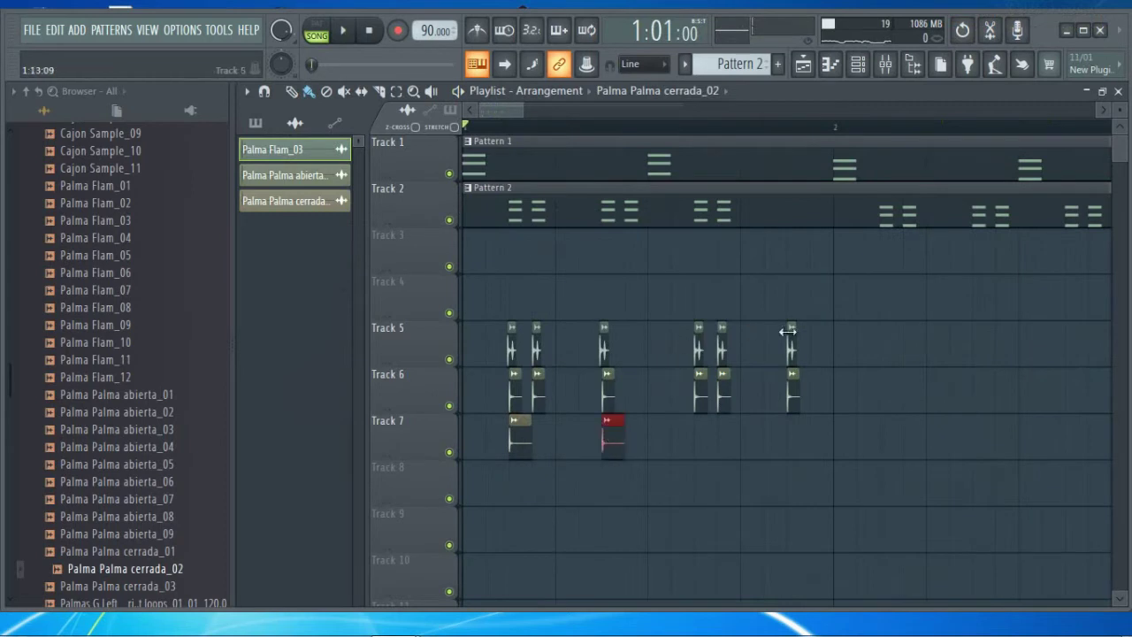
drag(679, 276, 704, 431)
key(space)
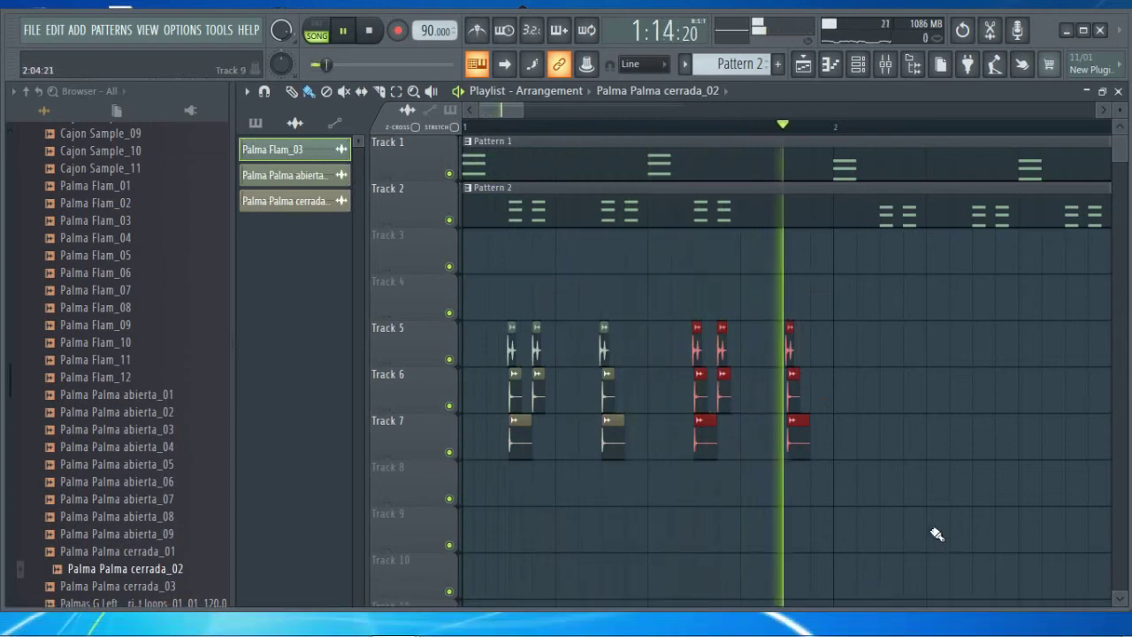
key(space)
scroll(659, 177, down, 2)
key(space)
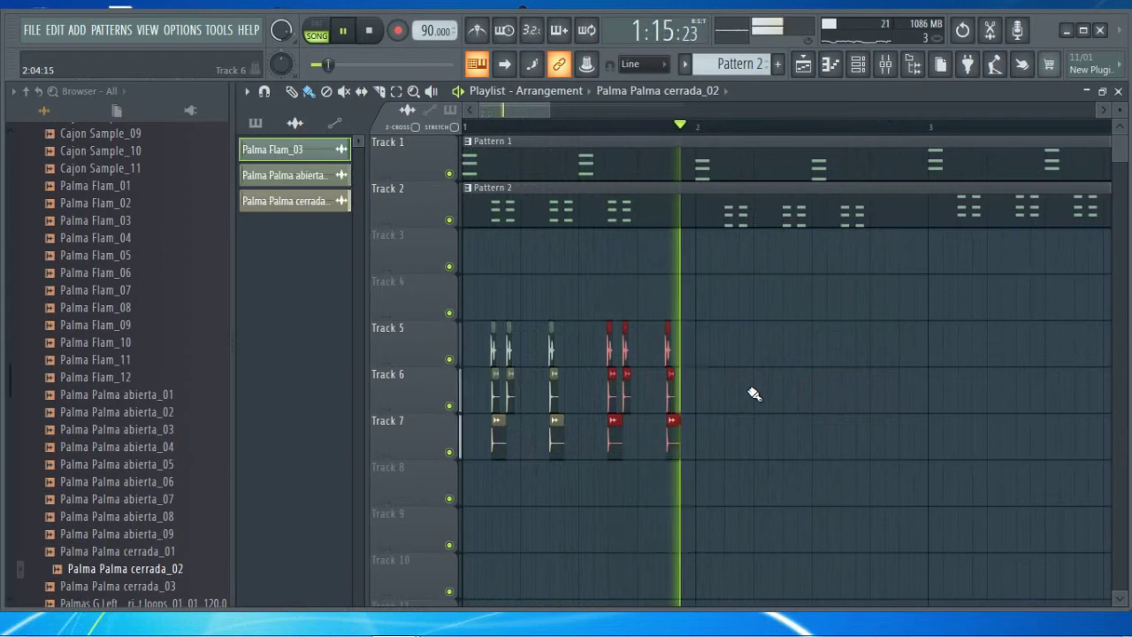
Copy all the bar 1 claps on Tracks 5 to 7 into bar 2 and play both bars
drag(758, 356, 729, 442)
key(space)
key(space)
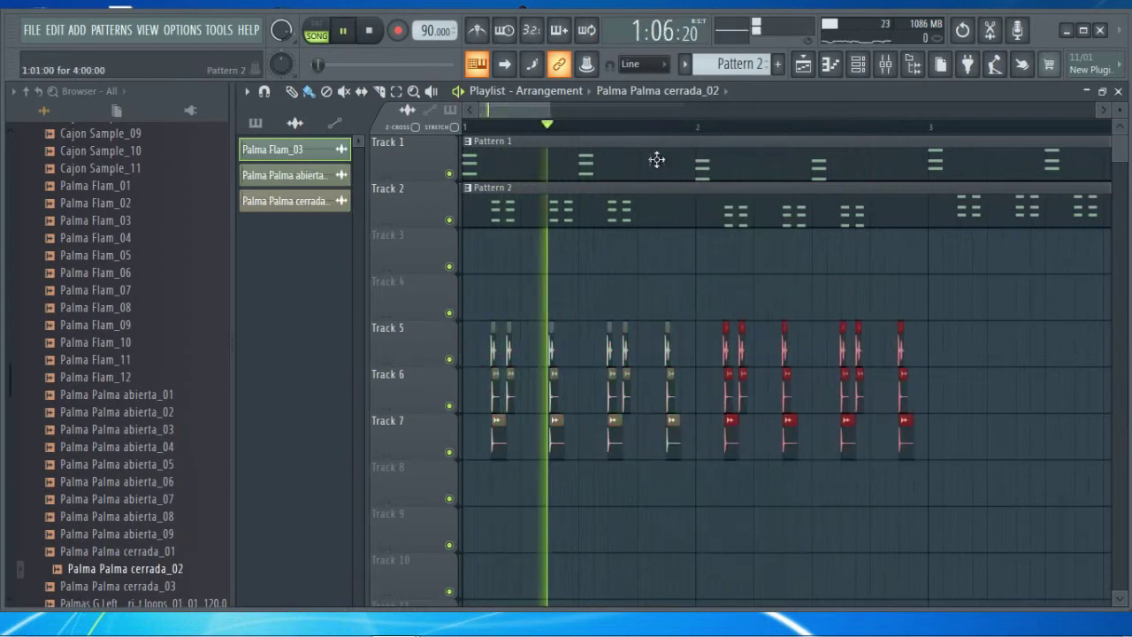
scroll(616, 133, down, 2)
scroll(617, 133, down, 1)
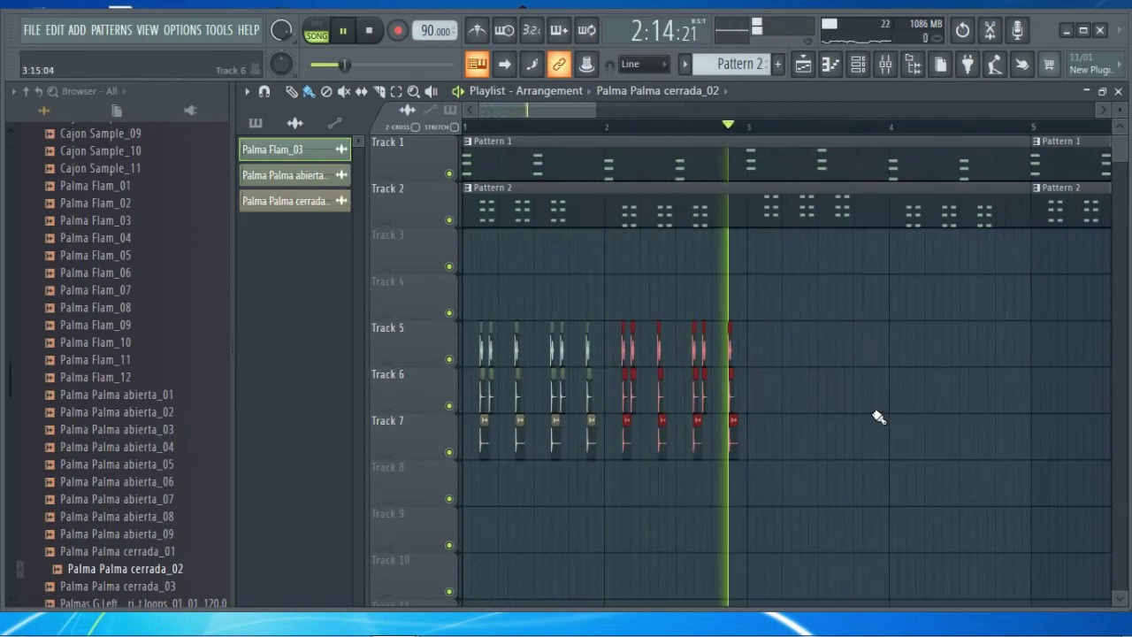
key(space)
key(space)
scroll(623, 151, down, 3)
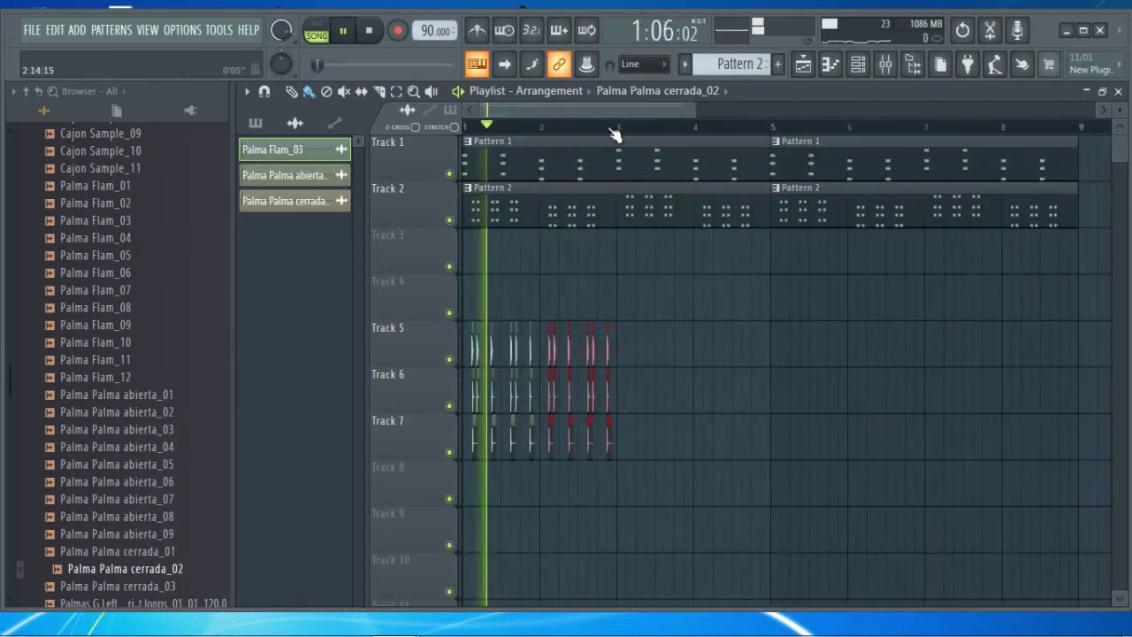
Move the two bars of claps to start at bar 5, delete the first Pattern 2 clip and play the arrangement
key(space)
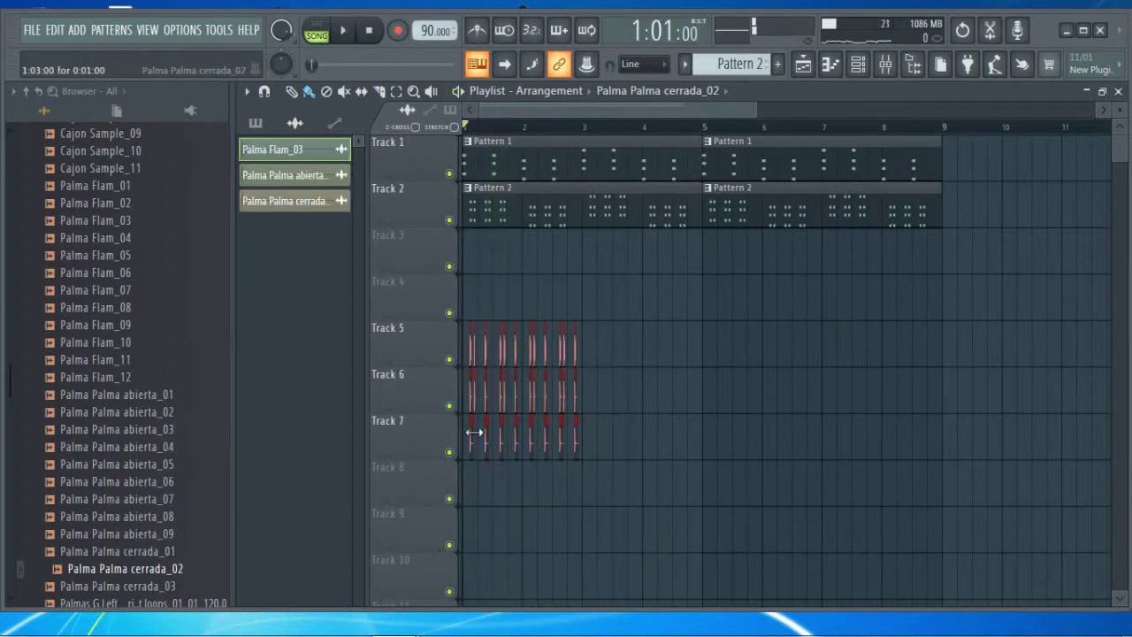
right_click(500, 213)
key(space)
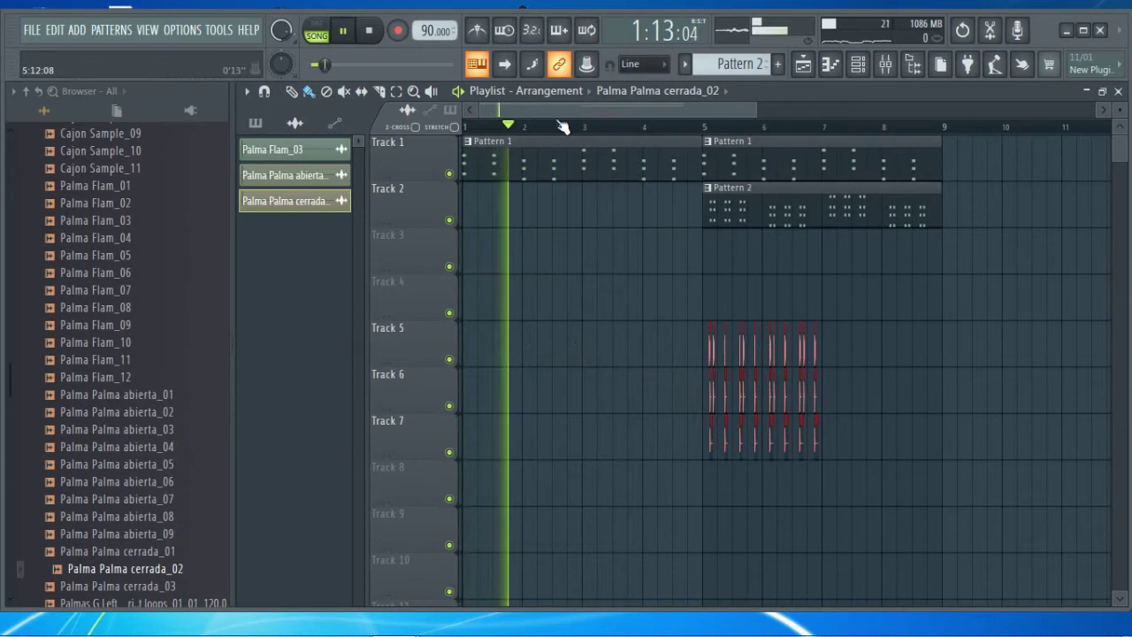
scroll(769, 131, up, 4)
scroll(779, 132, down, 4)
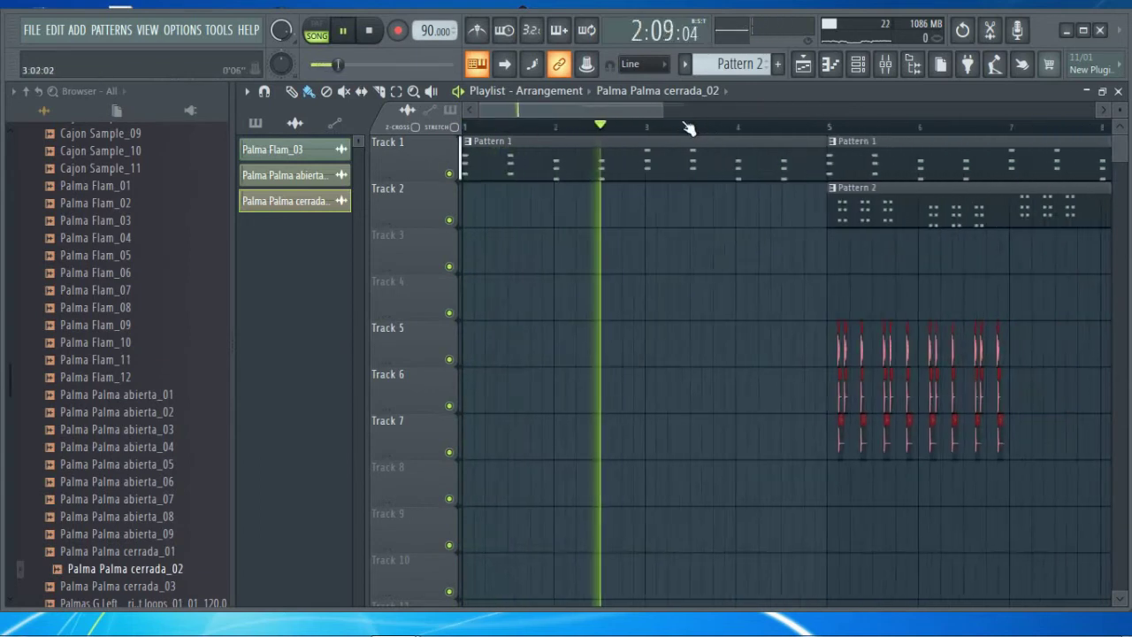
scroll(769, 124, up, 3)
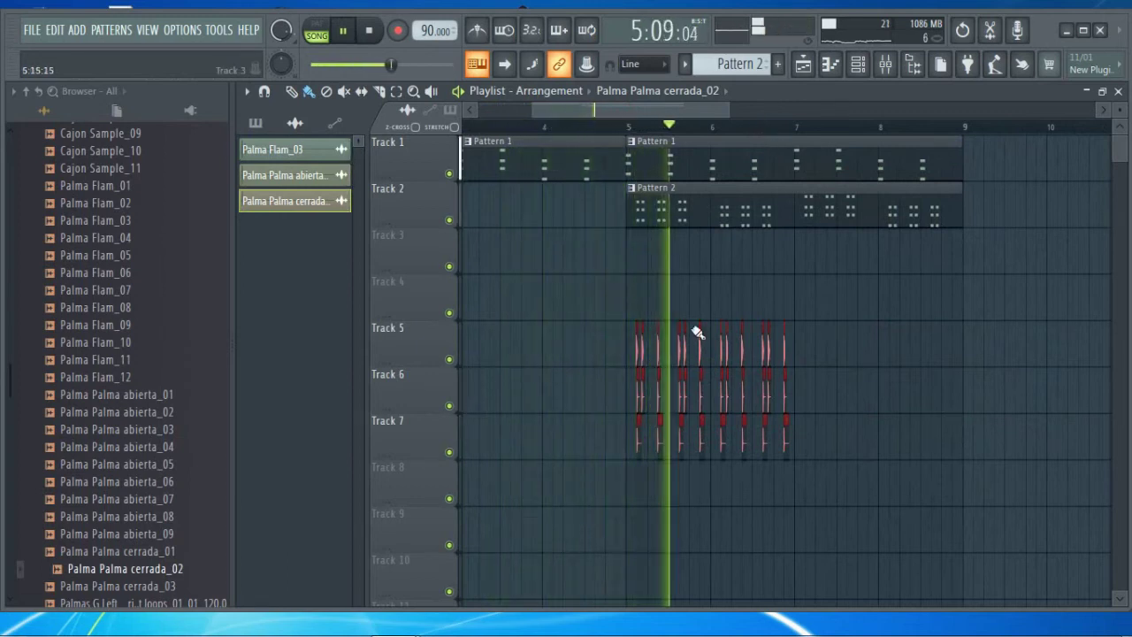
Delete the Pattern 2 clip at bar 5 and undo the deletion
right_click(725, 218)
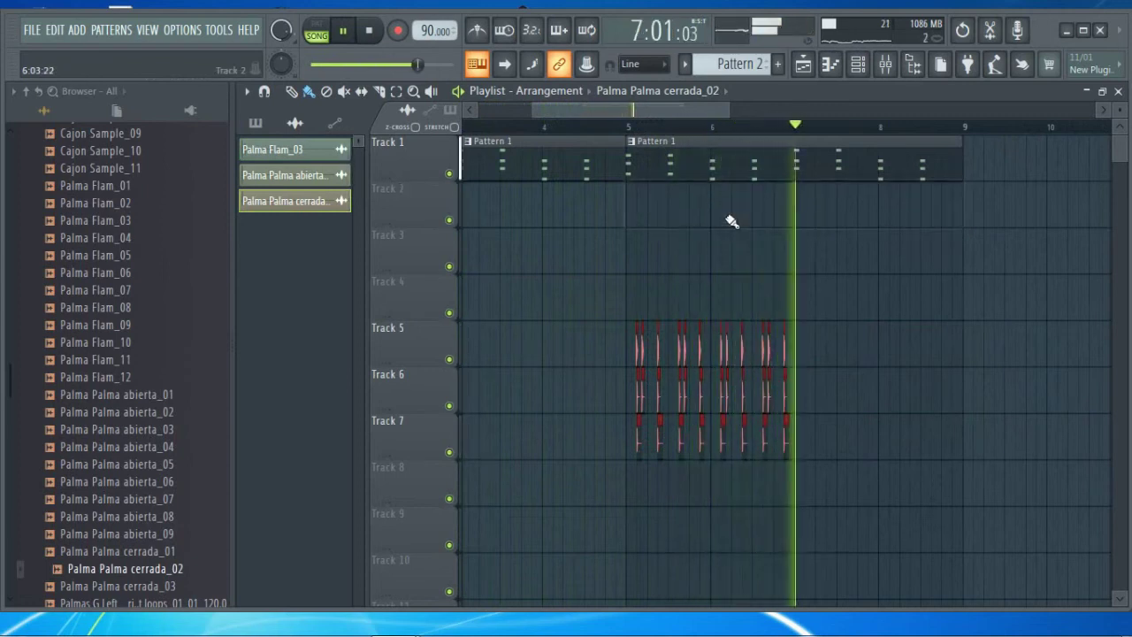
key(ctrl+z)
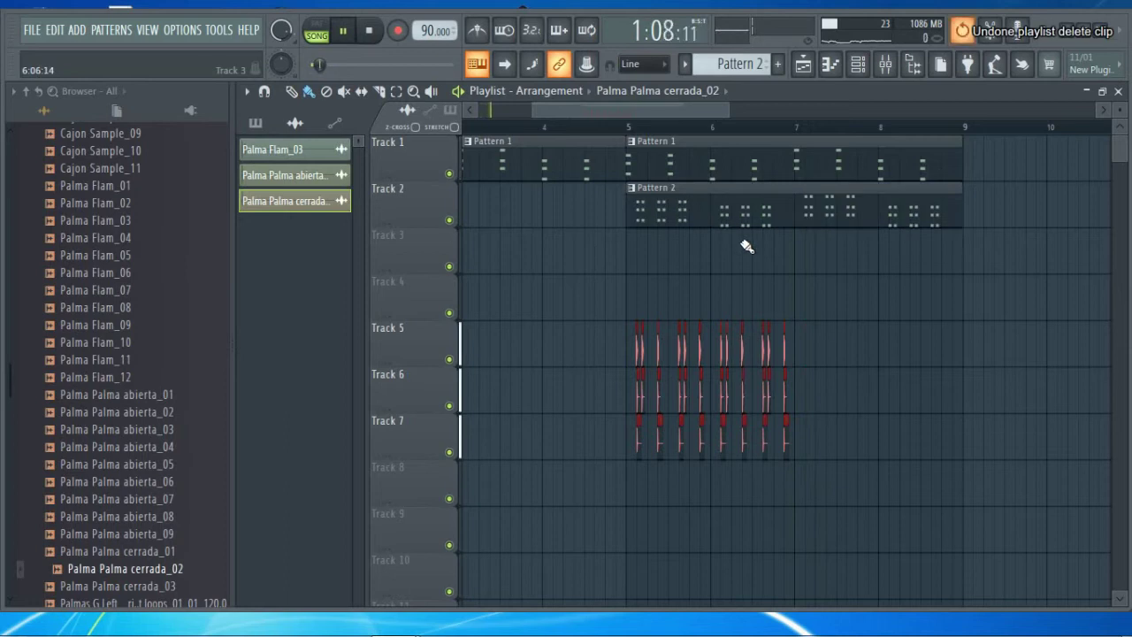
Play from the middle of bar 4 to hear the claps together with the chords at bar 5
click(570, 126)
scroll(639, 128, up, 3)
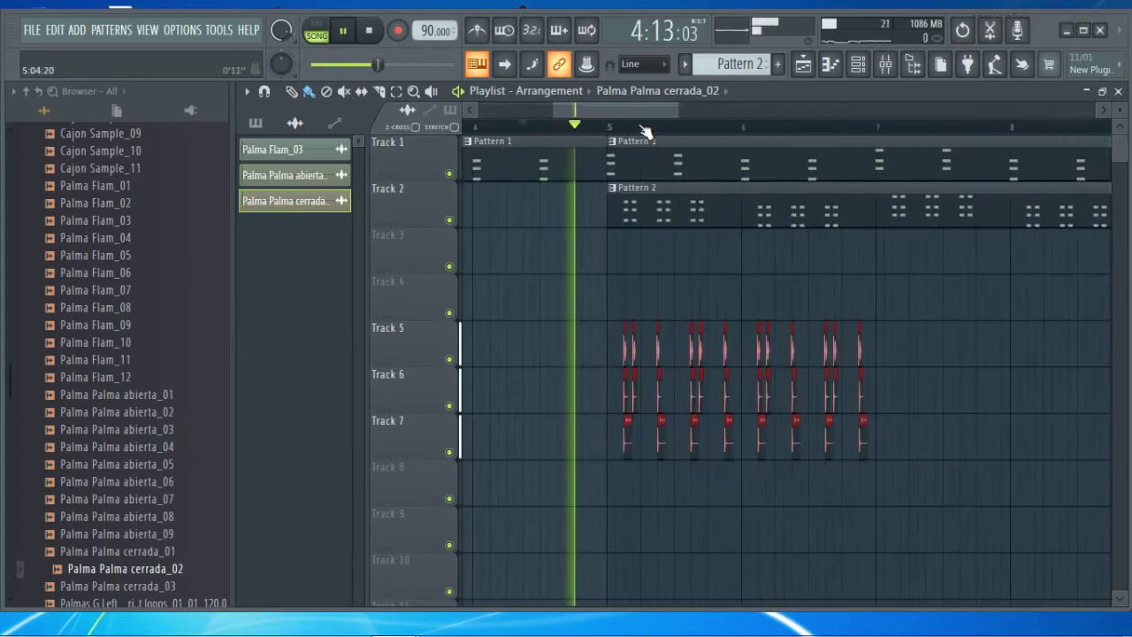
drag(636, 116, 580, 133)
scroll(867, 131, down, 3)
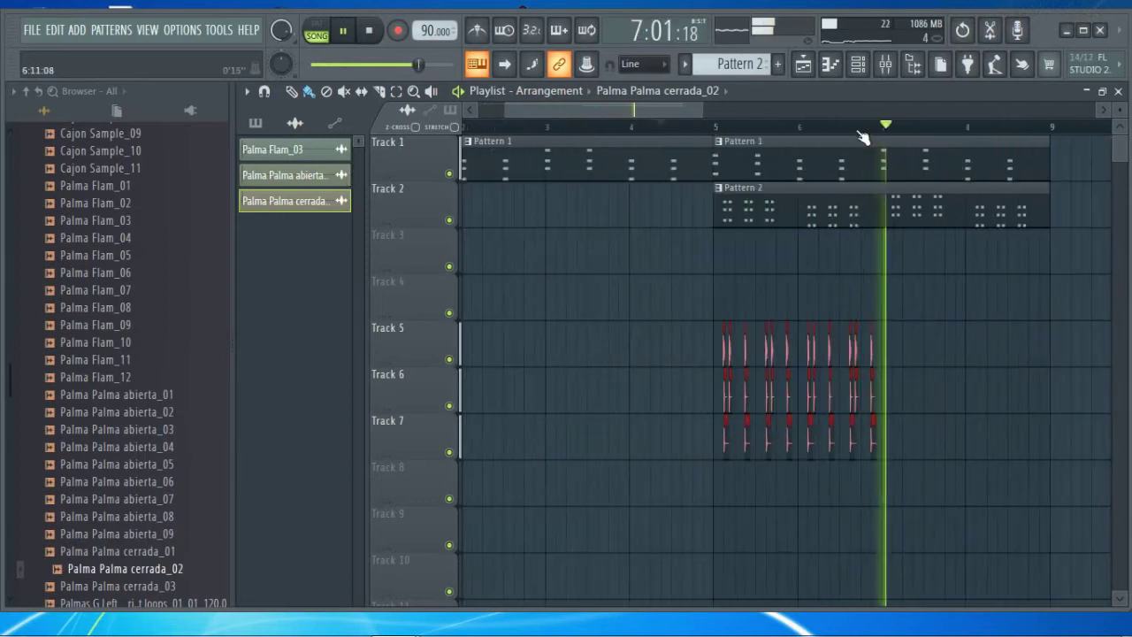
scroll(1022, 136, up, 2)
Copy the claps from bars 5 and 6 to bars 7 and 8, delete the remaining Pattern 2 clip and play
key(space)
drag(889, 275, 602, 506)
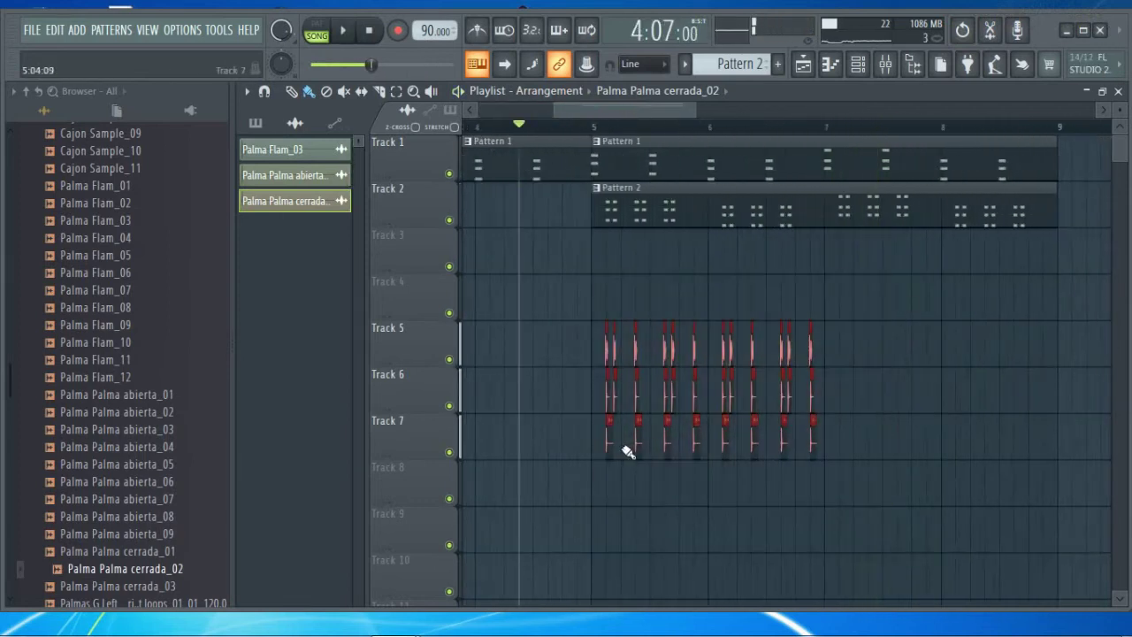
drag(608, 449, 840, 446)
right_click(818, 210)
key(space)
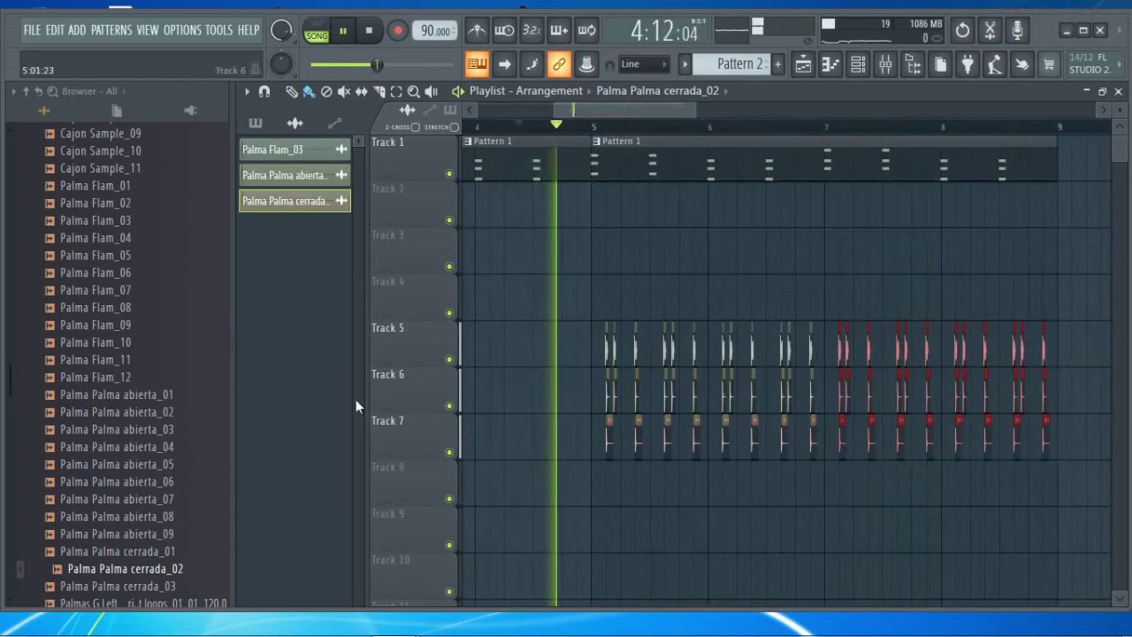
Leave the Jasitec.Cajon-Palmas samples and look for a kick in the Percusion Reggaeton folder, previewing Kick Tom
scroll(158, 389, up, 8)
scroll(157, 390, up, 10)
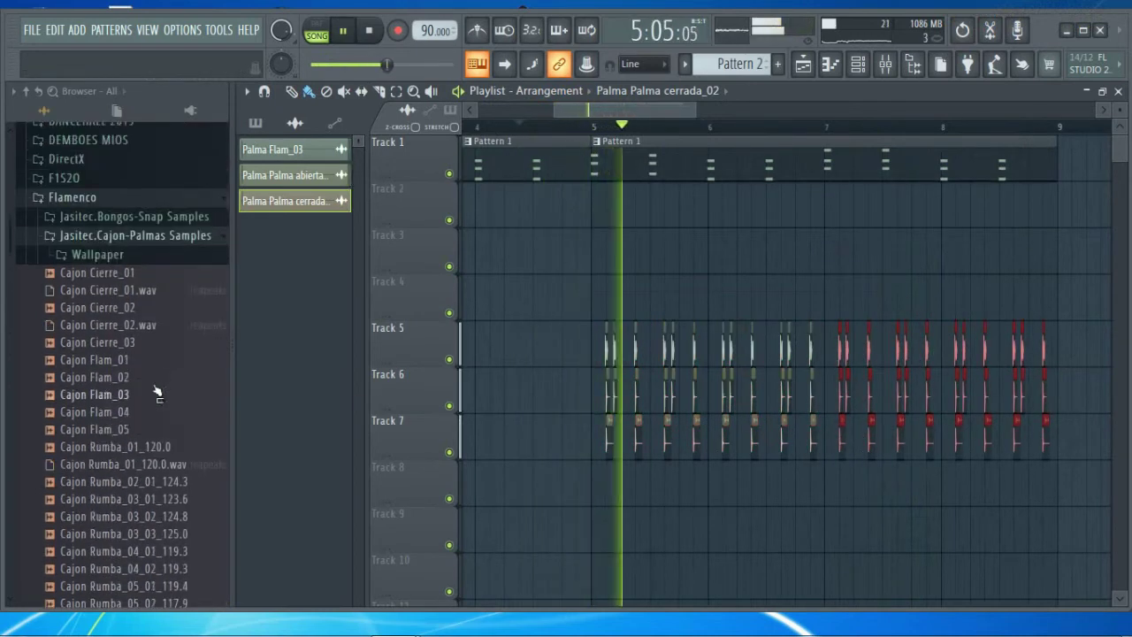
click(177, 237)
scroll(168, 318, down, 4)
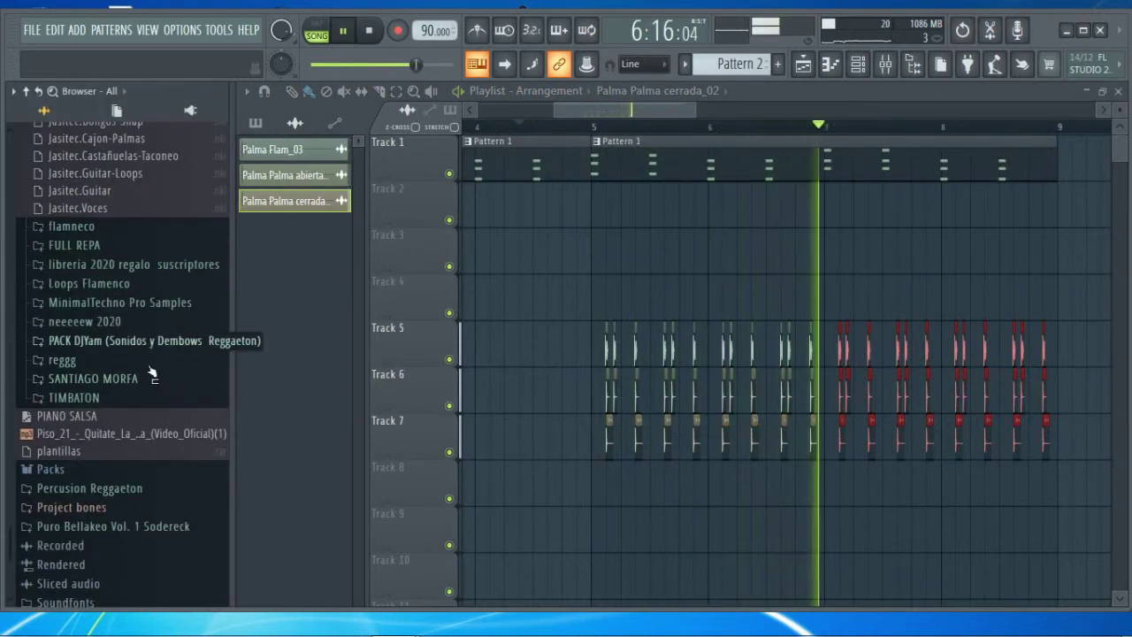
key(space)
click(89, 489)
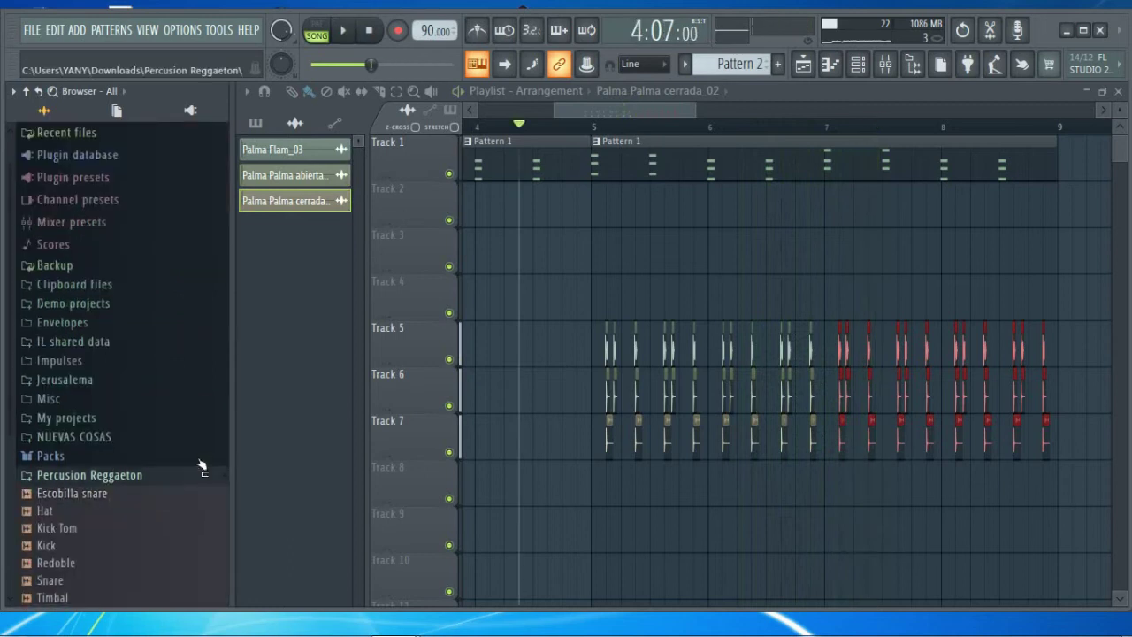
scroll(86, 423, down, 3)
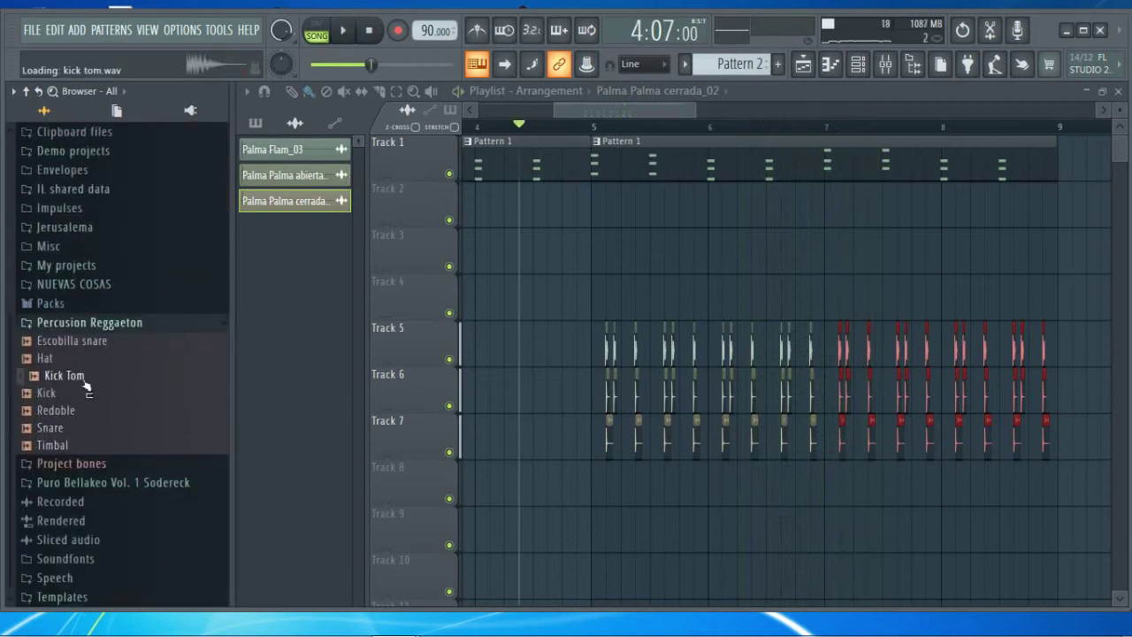
scroll(96, 368, up, 3)
click(58, 503)
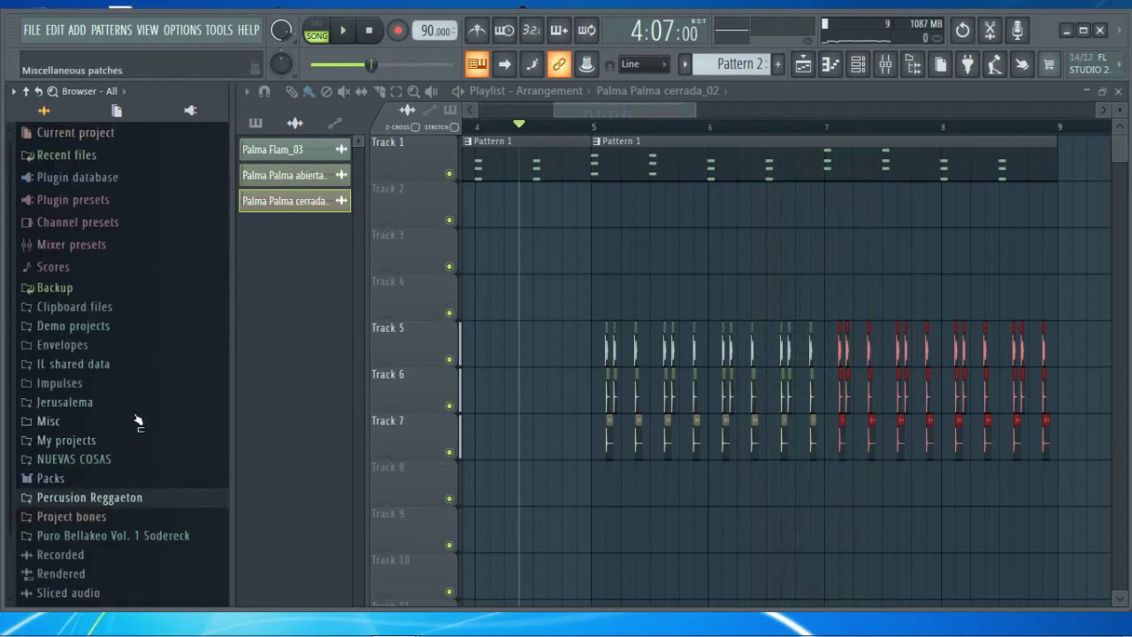
scroll(142, 460, down, 3)
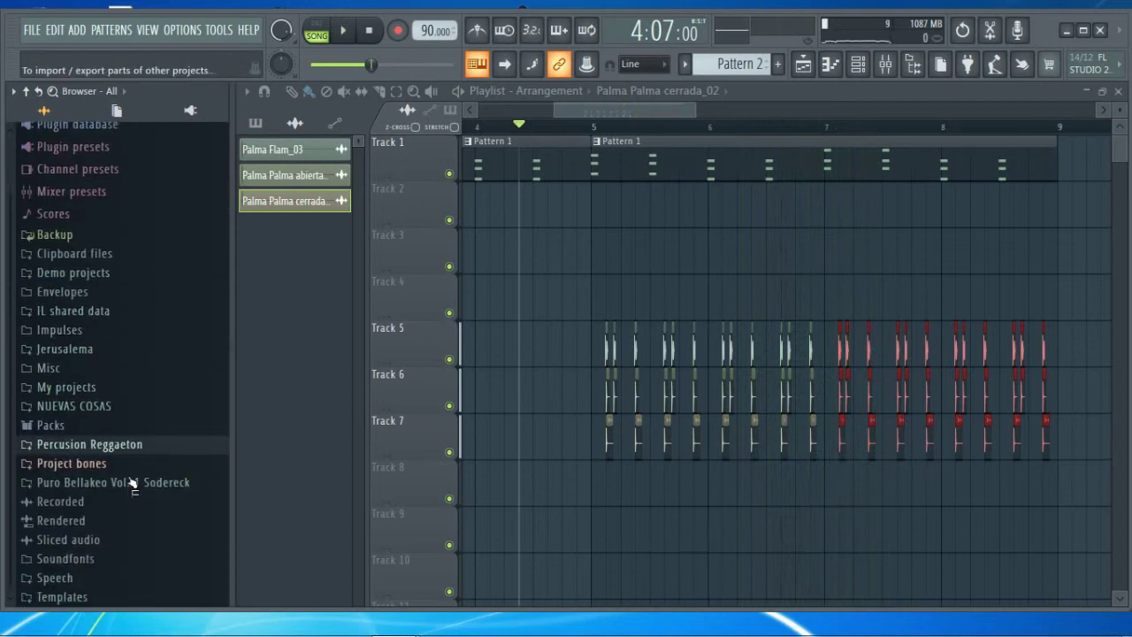
Preview kicks from Puro Bellakeo Vol. 1 Sodereck and place Kick Original on Track 8 at bar 5
click(115, 483)
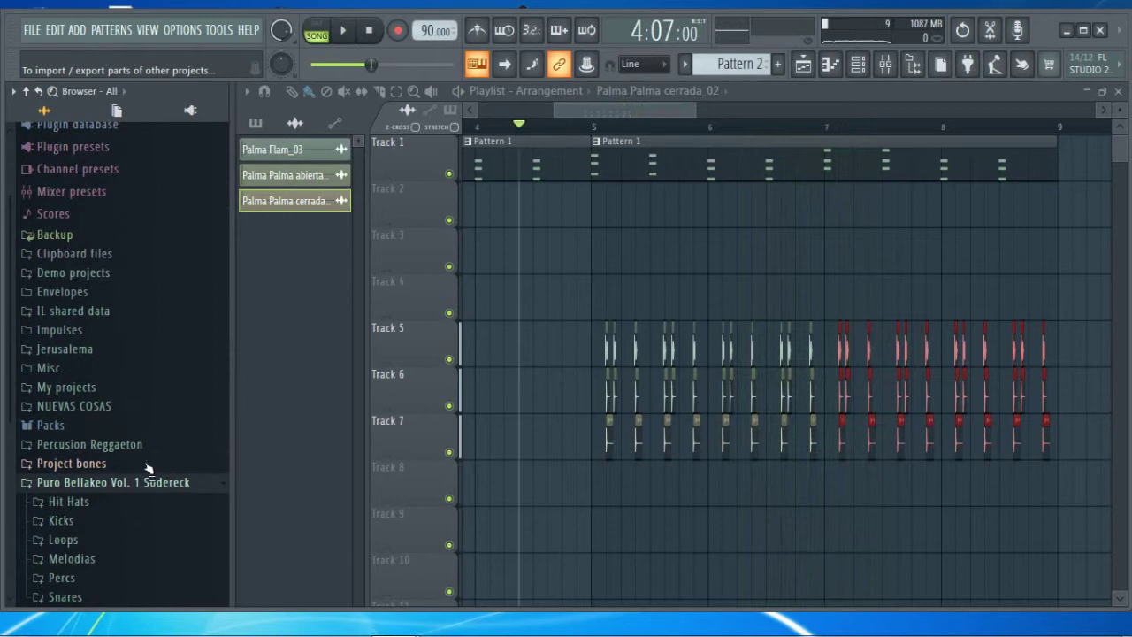
click(86, 354)
click(86, 404)
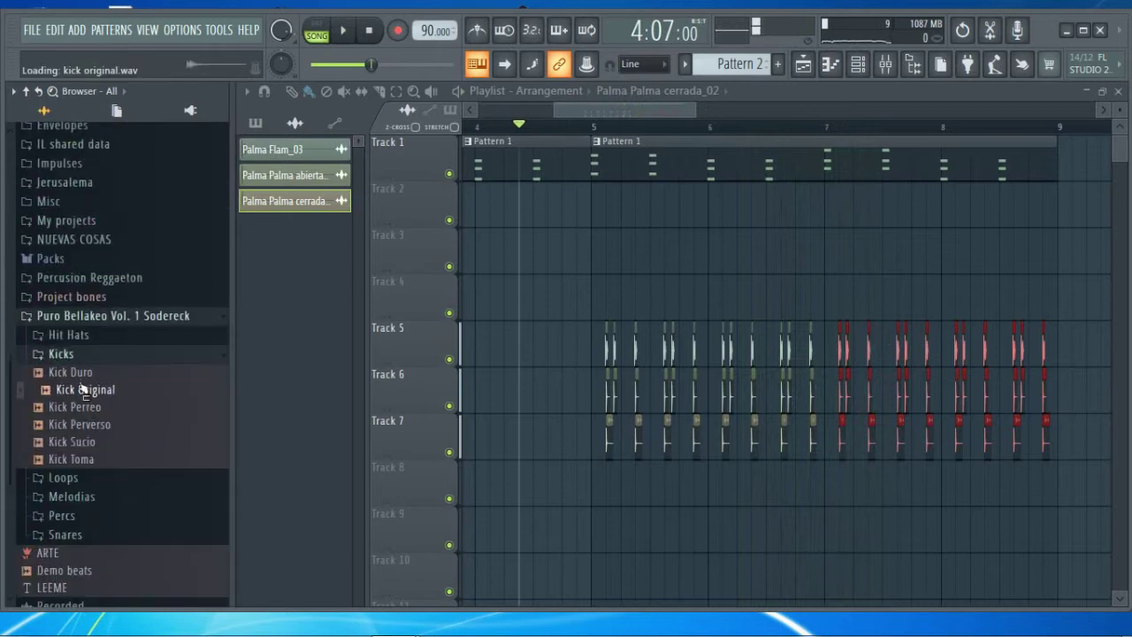
click(74, 442)
drag(192, 409, 610, 489)
Play the kick with the claps and normalize the Kick Original sample in its channel settings
key(space)
double_click(609, 488)
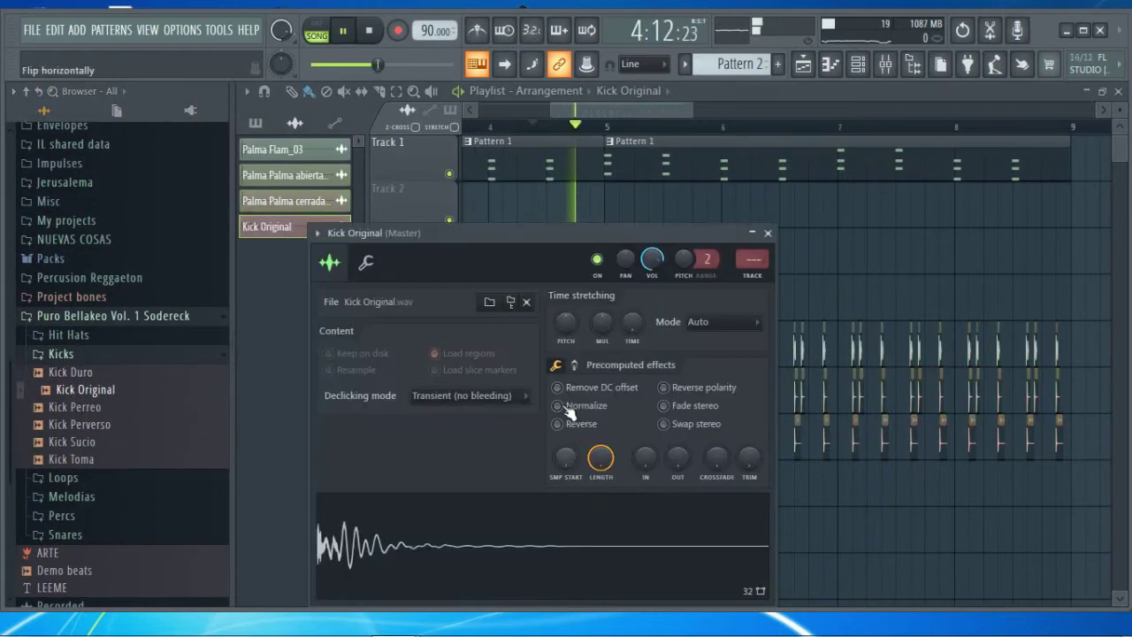
click(767, 232)
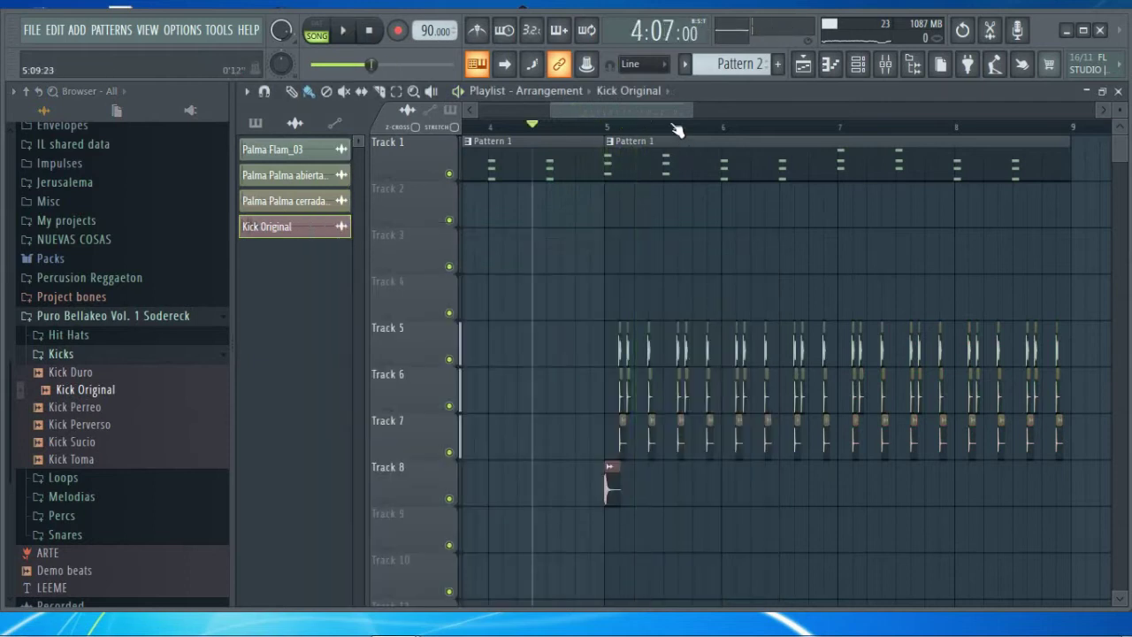
Place Kick Original on Track 8 at 5:05, 5:09 and 5:13, checking it in playback
scroll(650, 494, up, 2)
drag(682, 496, 670, 489)
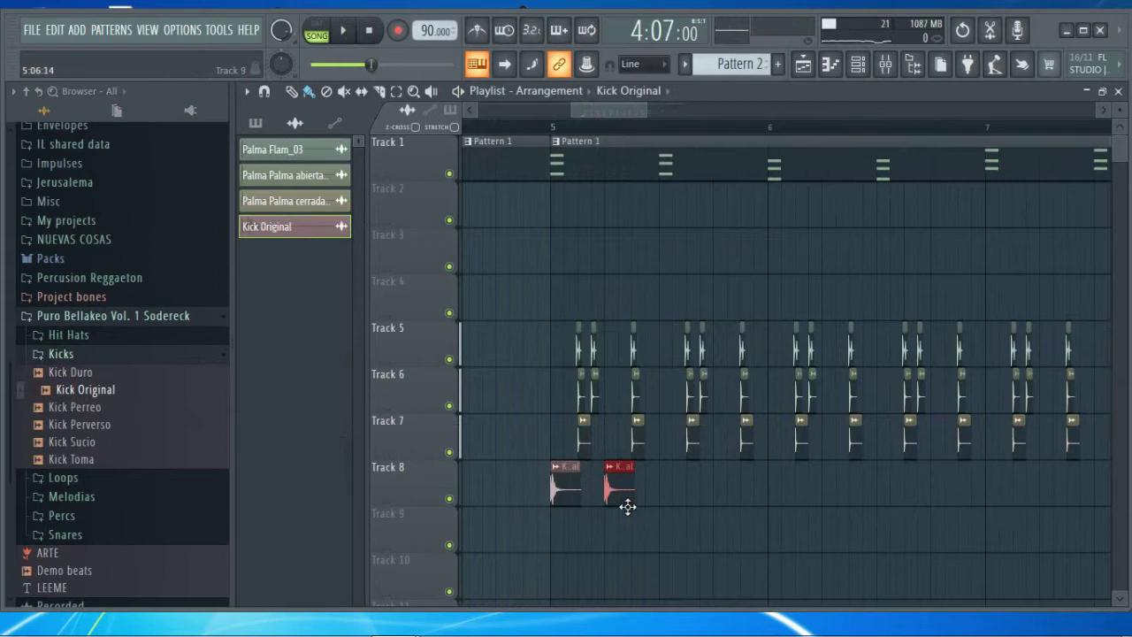
drag(635, 498, 619, 498)
click(669, 492)
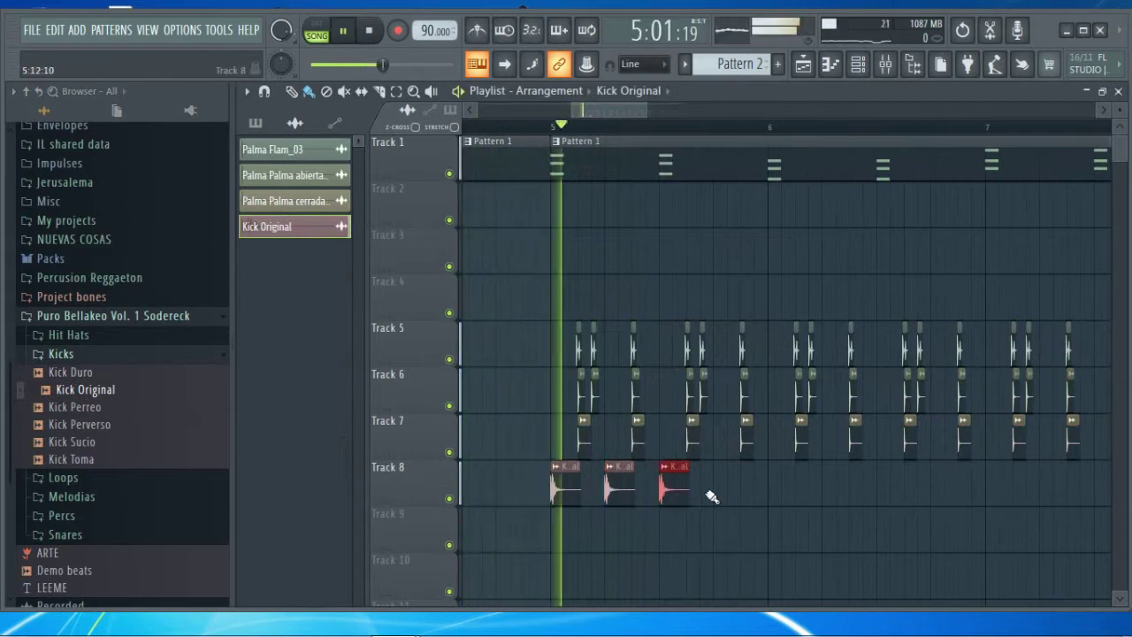
click(725, 498)
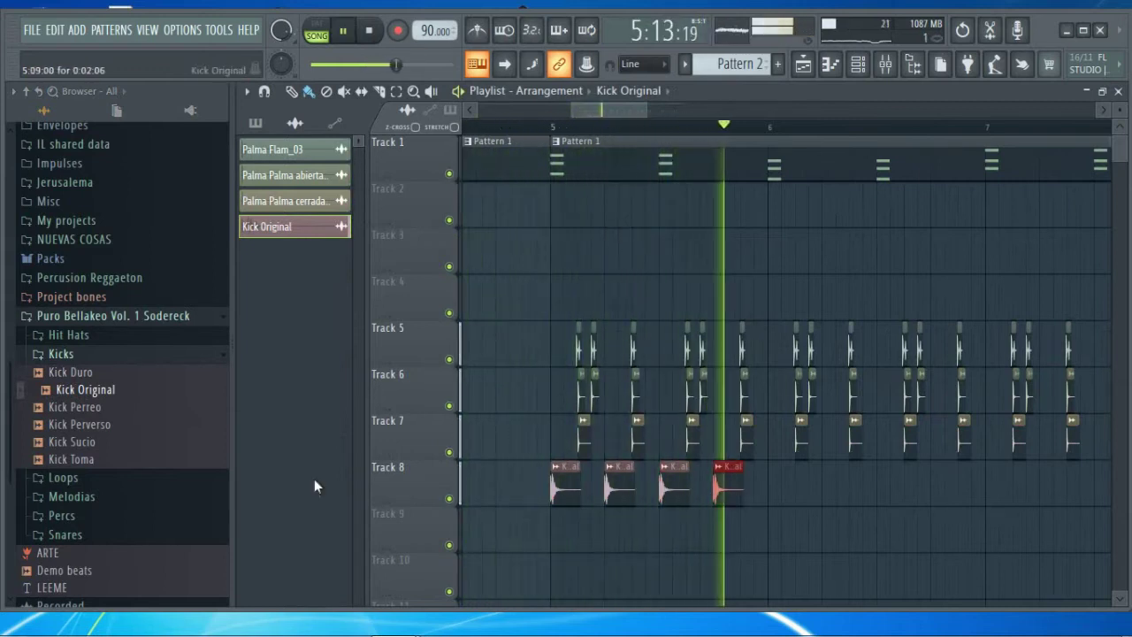
key(space)
Preview the Puro Bellakeo snares, place Snr Perreo on Track 9 at 5:04 and play it with the beat
click(129, 356)
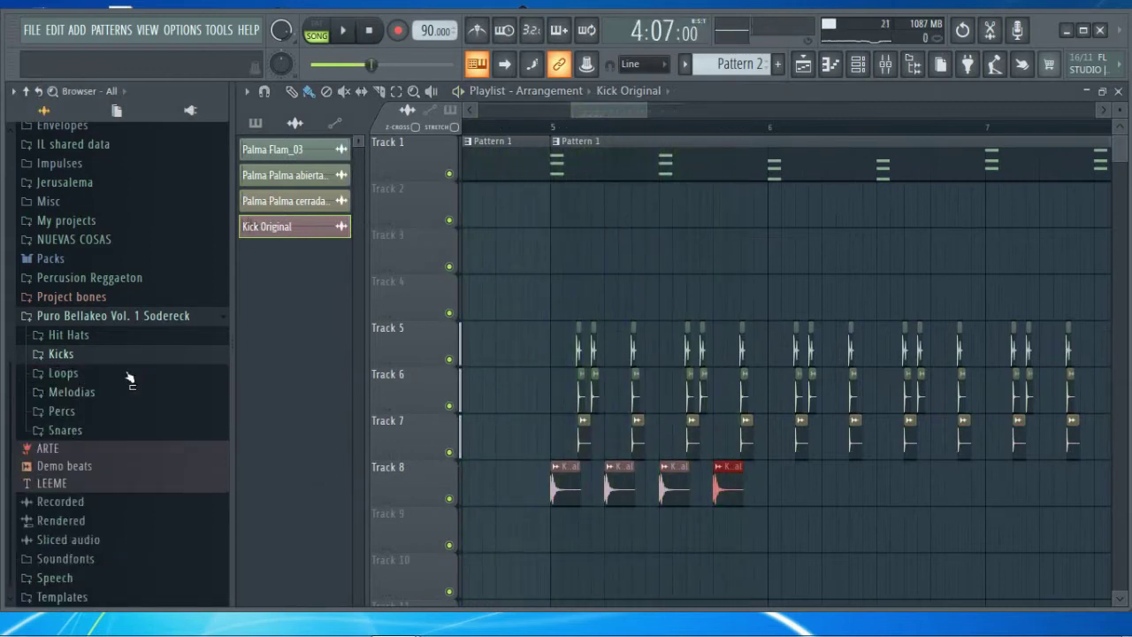
click(98, 431)
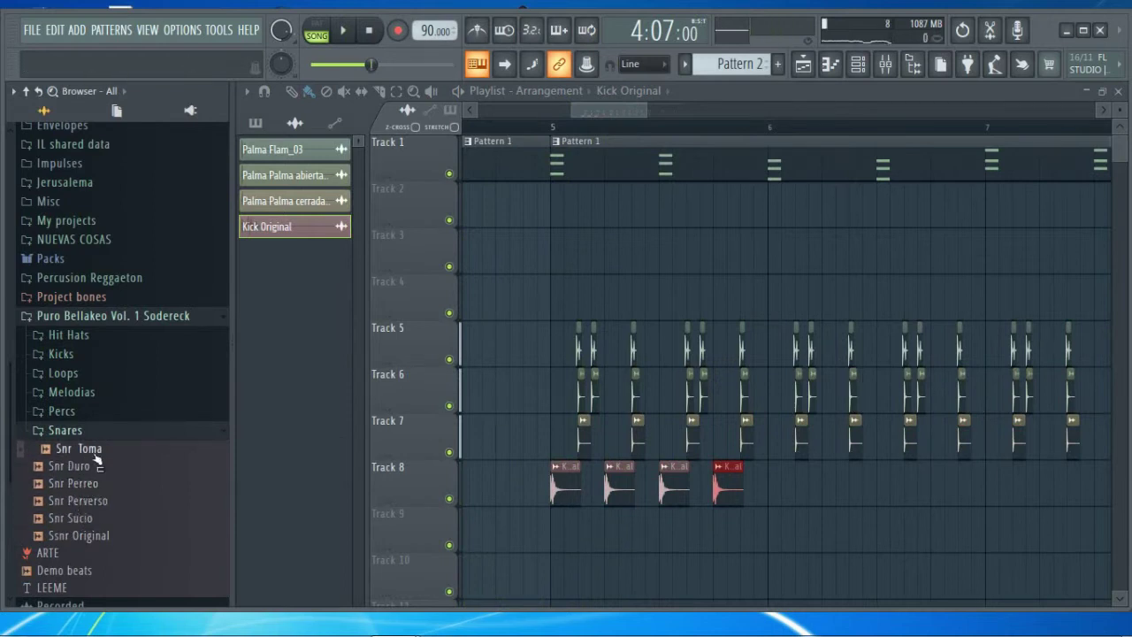
drag(78, 493, 627, 537)
key(space)
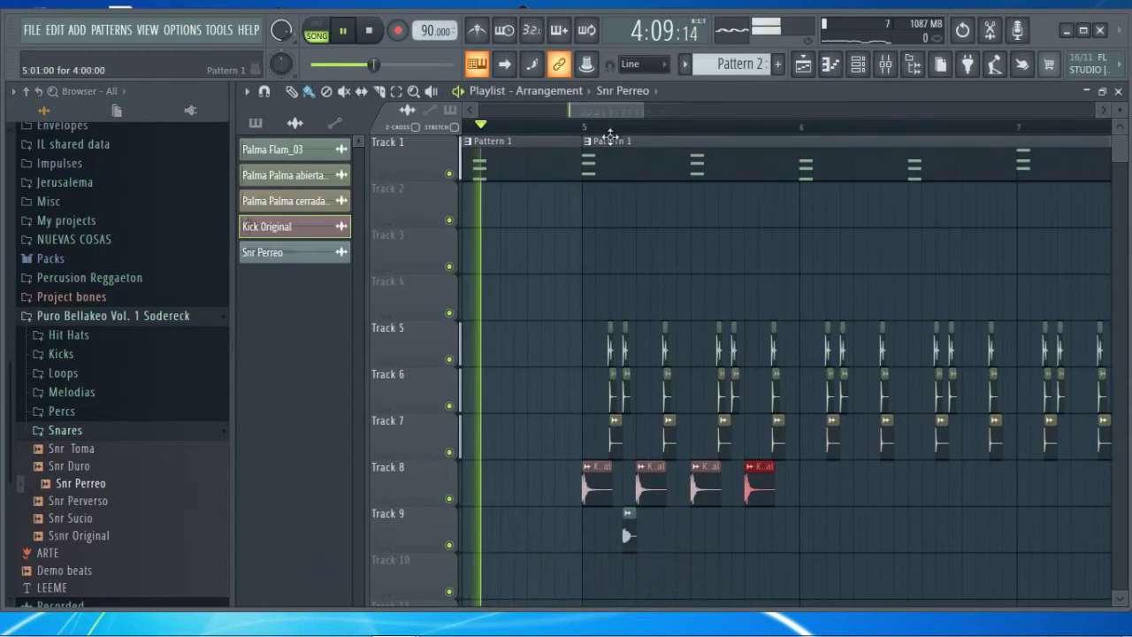
Normalize the Snr Perreo sample in its channel settings
scroll(655, 558, up, 5)
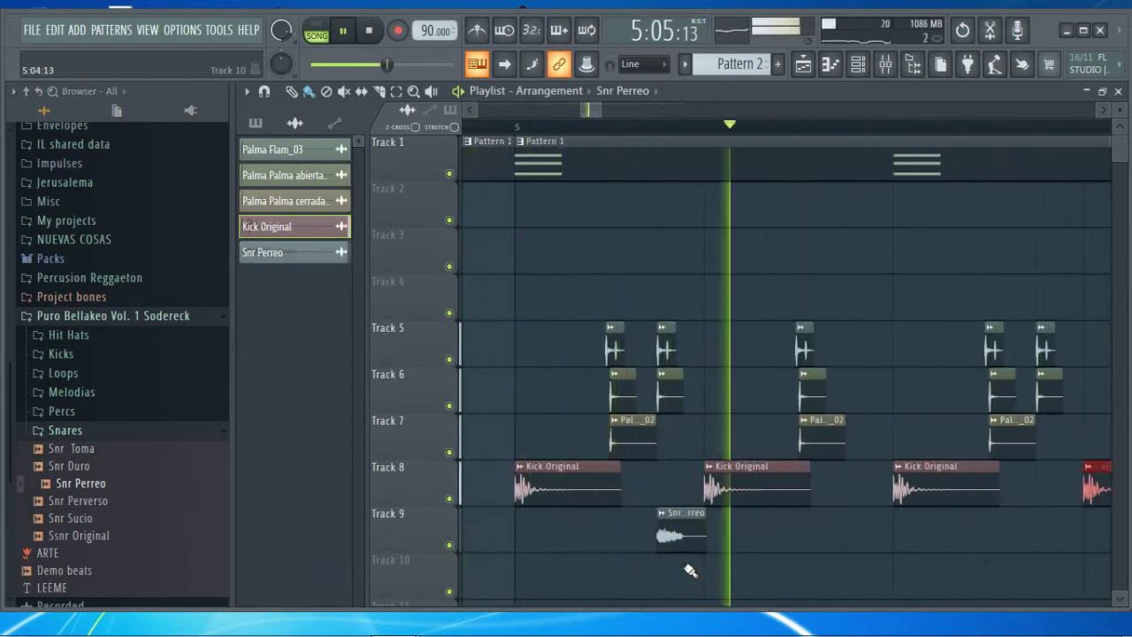
double_click(676, 531)
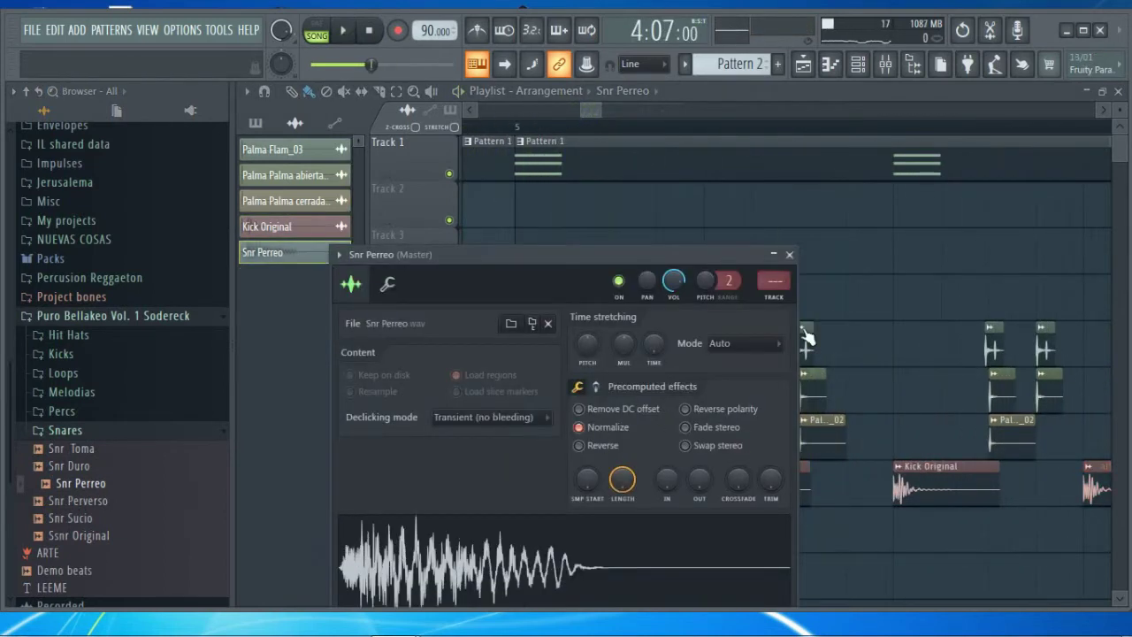
click(790, 255)
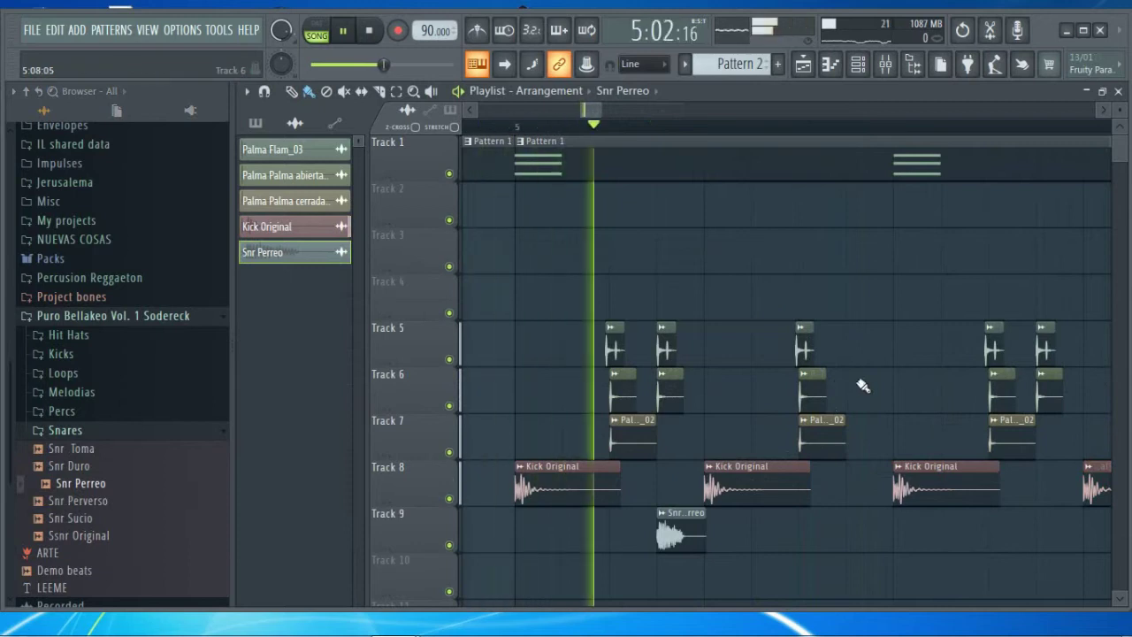
Add Snr Perreo hits on Track 9 at 5:07, 5:12 and 5:15, auditioning the rhythm in between
scroll(692, 133, down, 2)
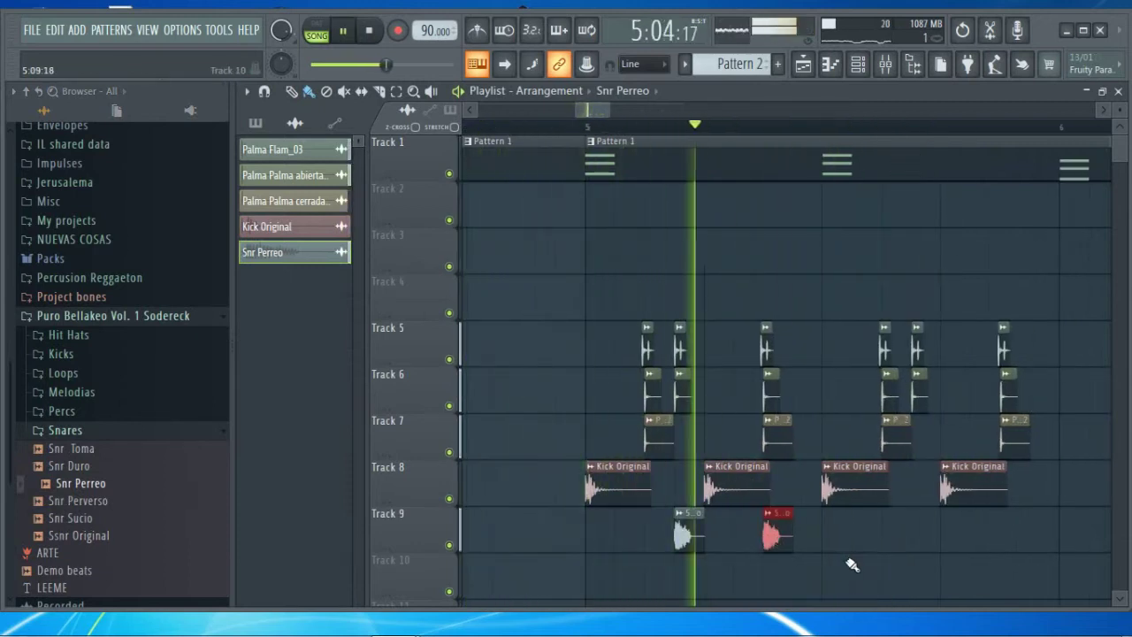
key(space)
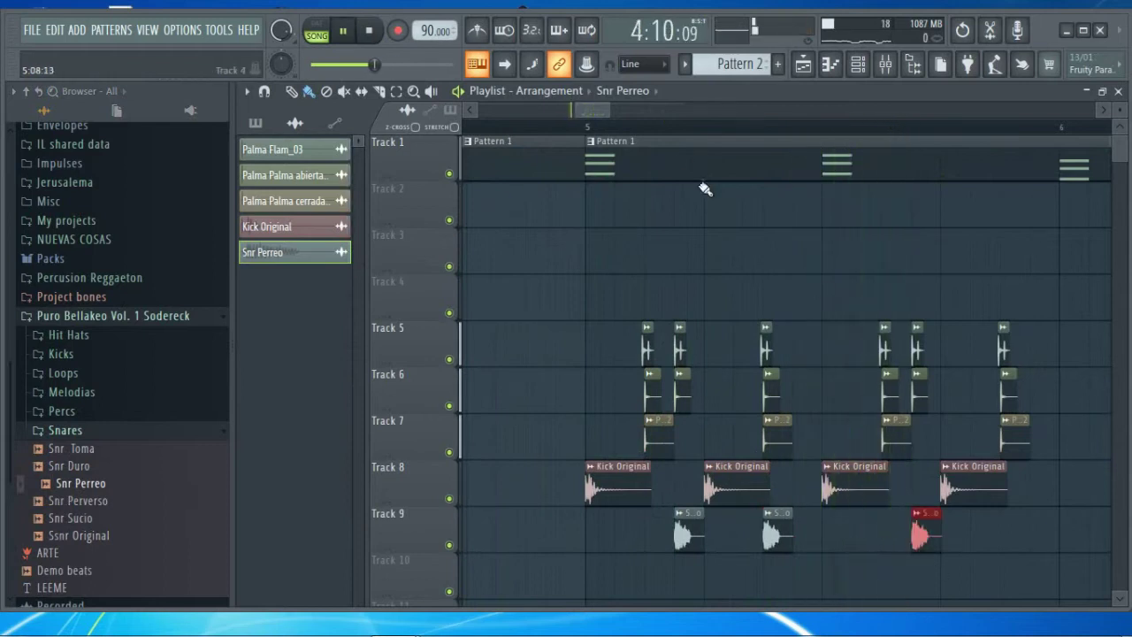
scroll(679, 138, down, 1)
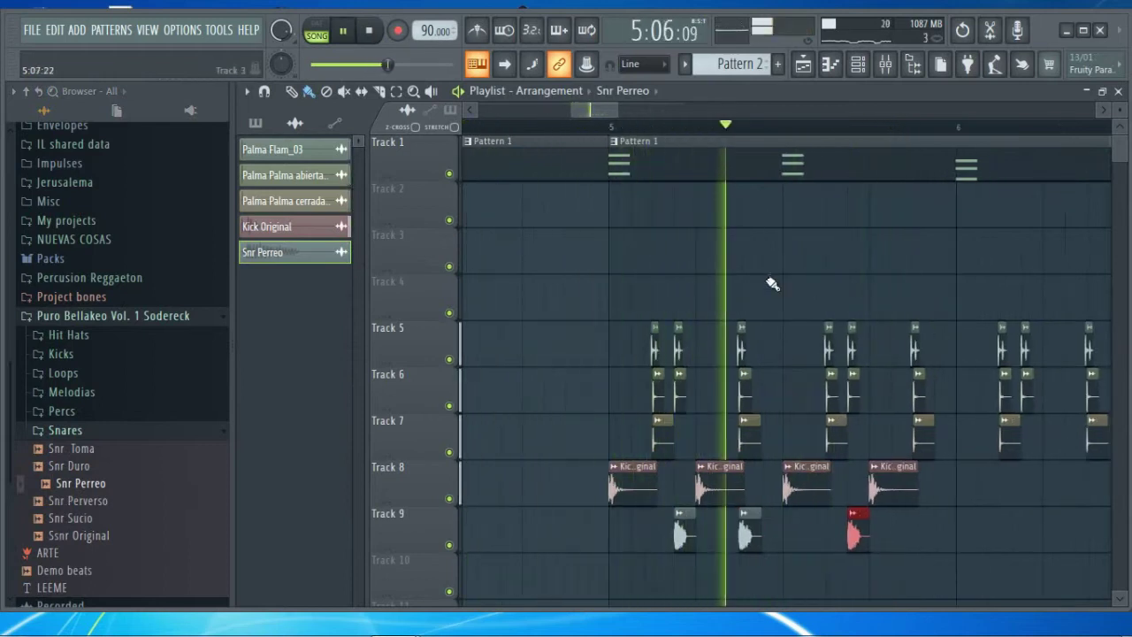
key(space)
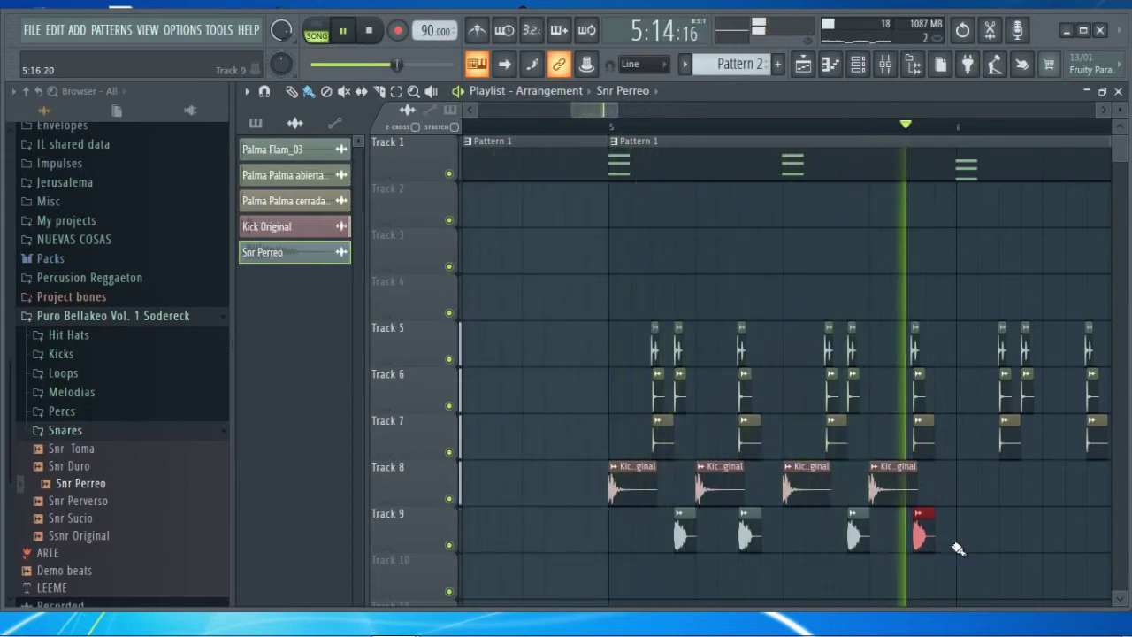
key(space)
Copy the bar 5 kick and snare clips on Tracks 8 and 9 to bar 6 and play
scroll(632, 126, down, 3)
drag(834, 488, 564, 565)
drag(635, 483, 855, 498)
key(space)
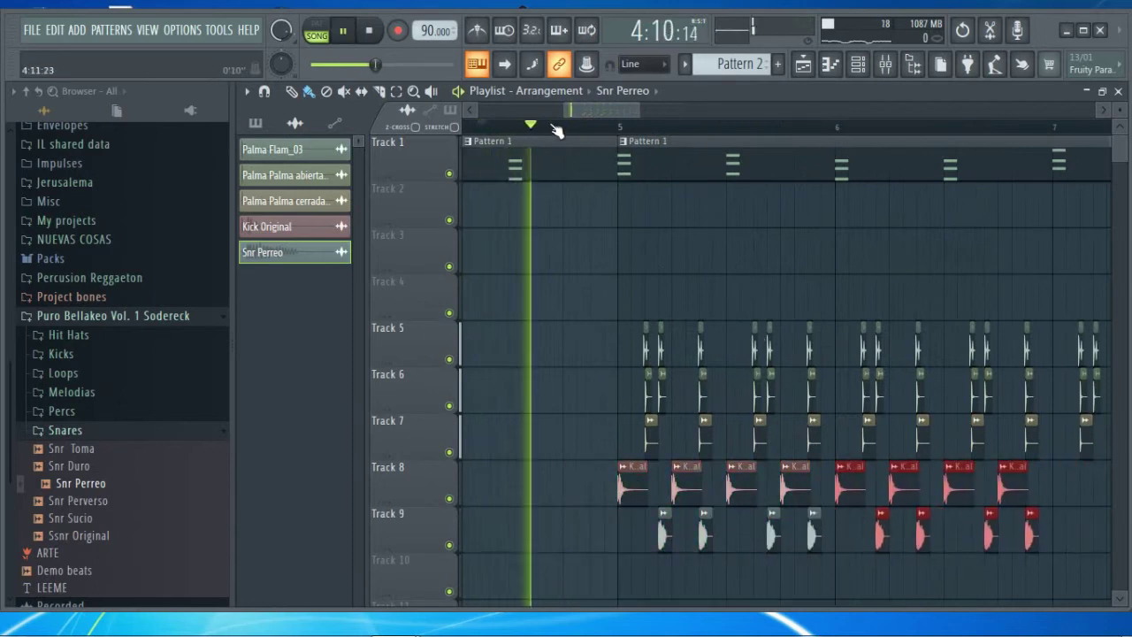
Try a Snr Perreo hit on Track 9 at 6:09 in place of the kick there
scroll(556, 126, down, 2)
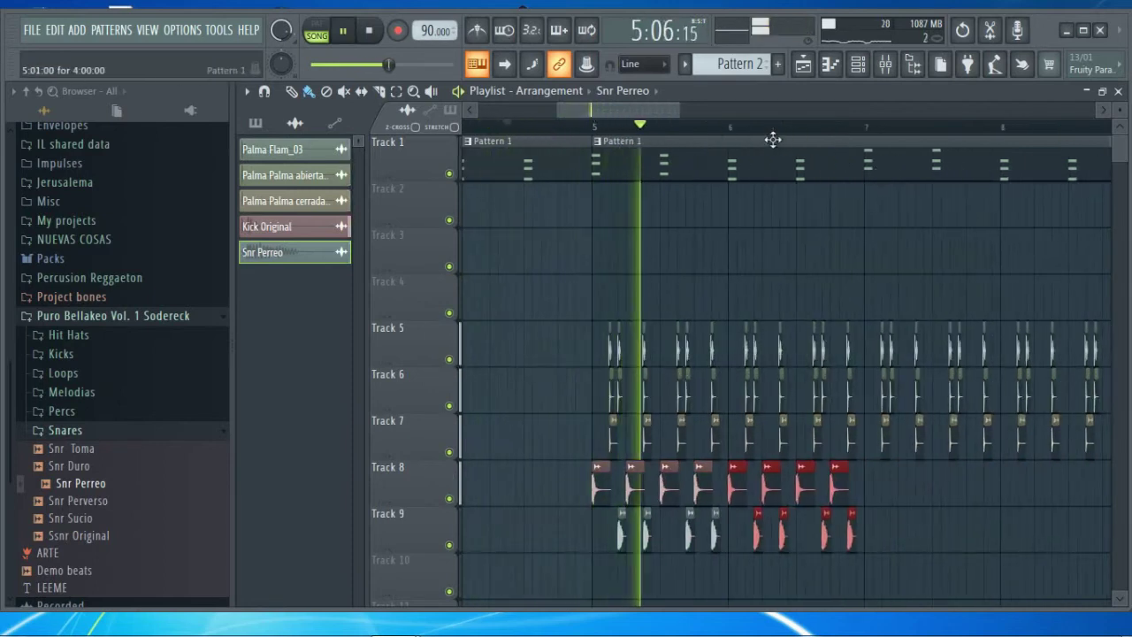
scroll(772, 139, up, 1)
scroll(770, 133, up, 3)
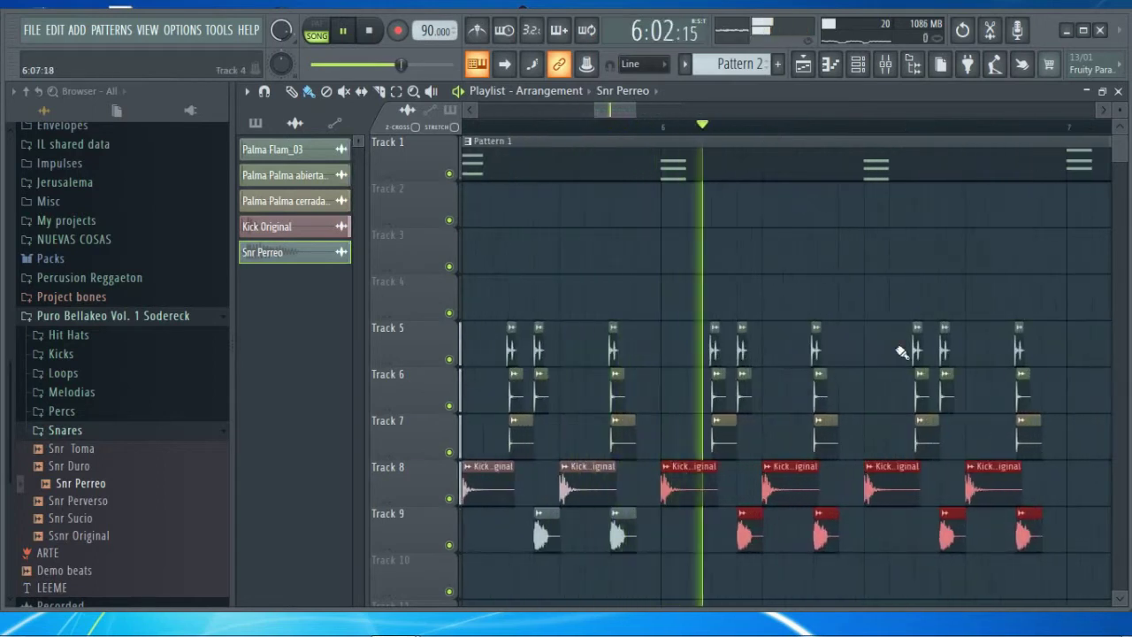
scroll(862, 131, up, 2)
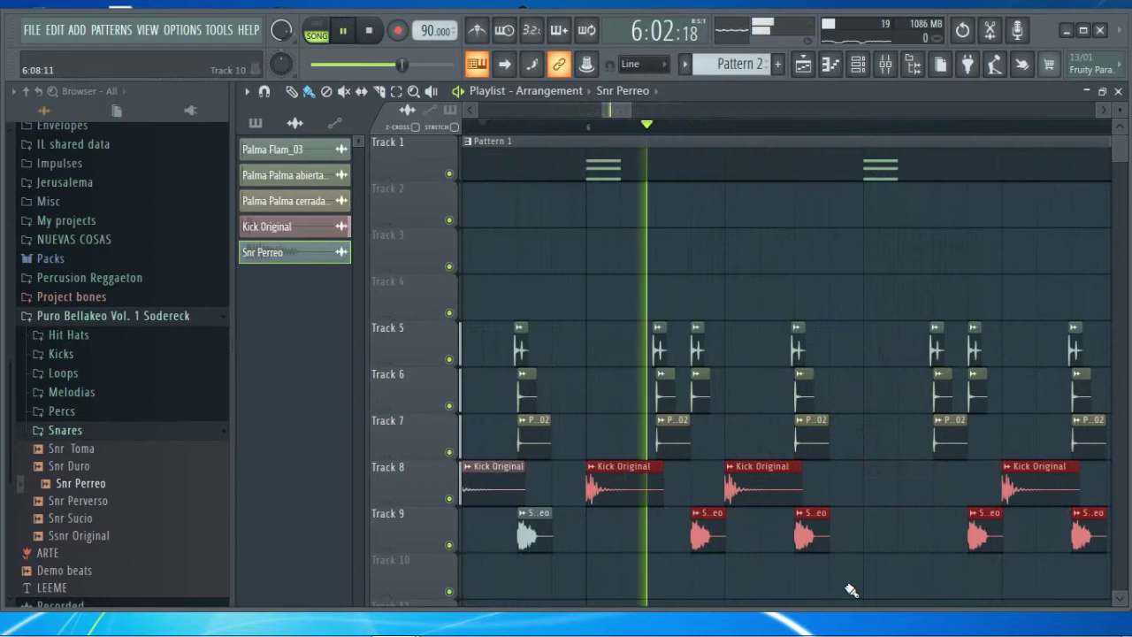
click(871, 535)
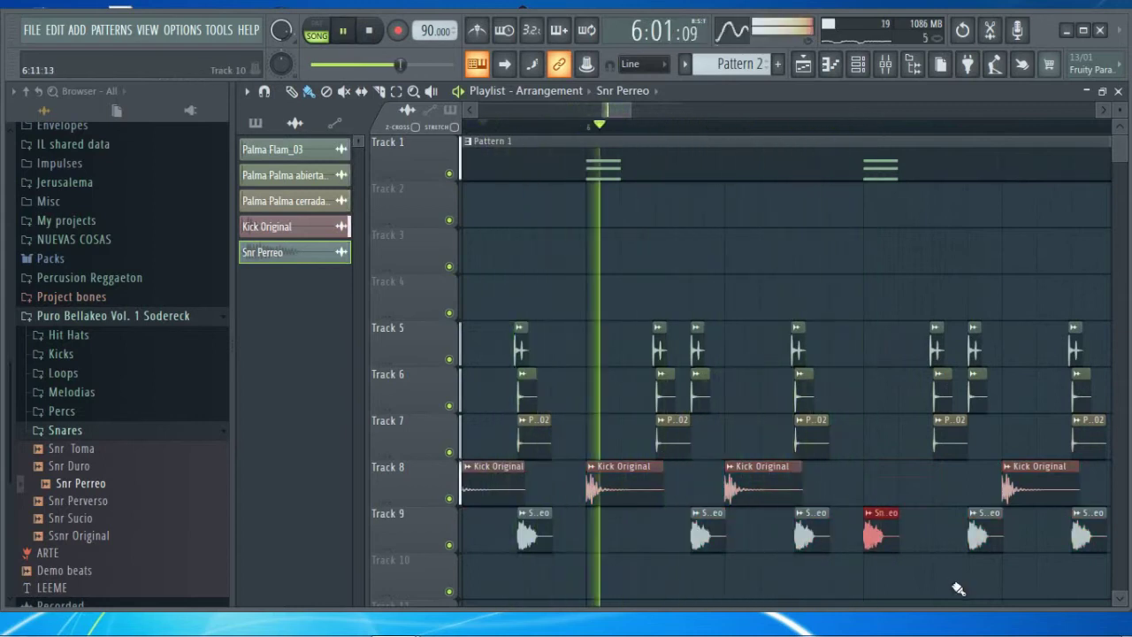
key(space)
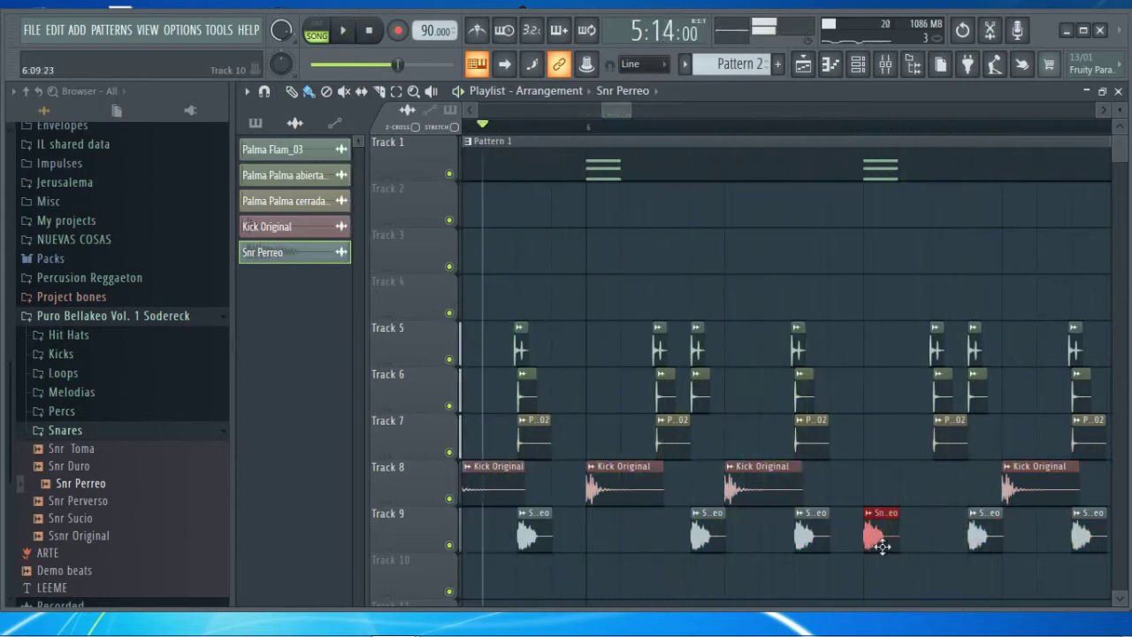
Try Kick Original at 6:09 instead of the snare, audition it and delete that kick
click(847, 496)
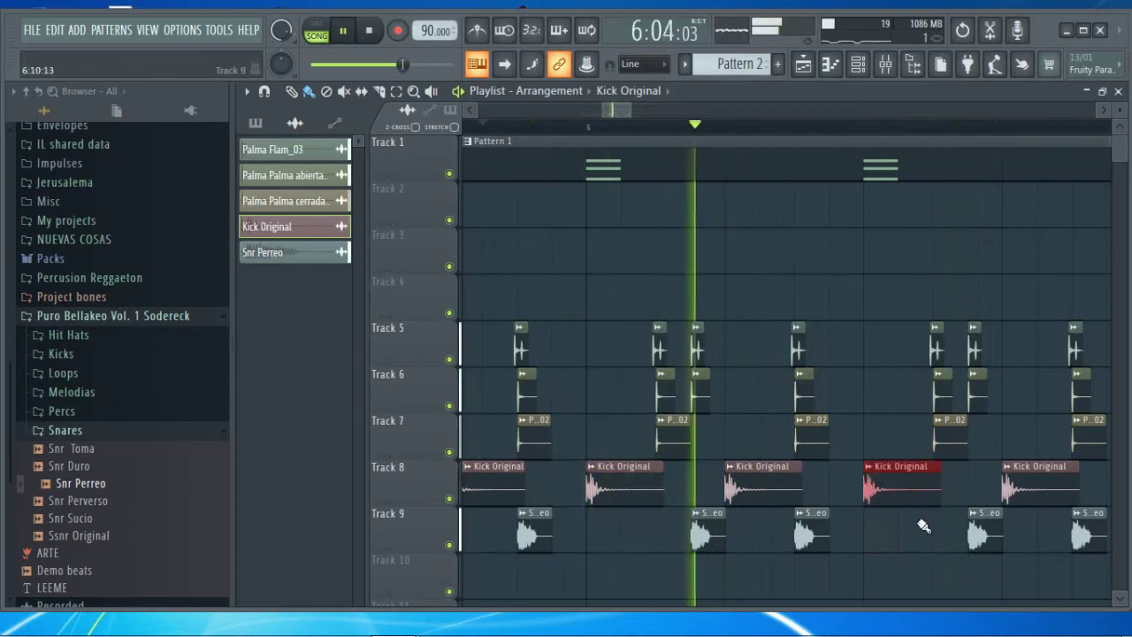
key(space)
key(space)
mouse_move(890, 498)
mouse_down()
mouse_move(872, 503)
mouse_move(889, 487)
mouse_up()
key(space)
key(space)
right_click(889, 488)
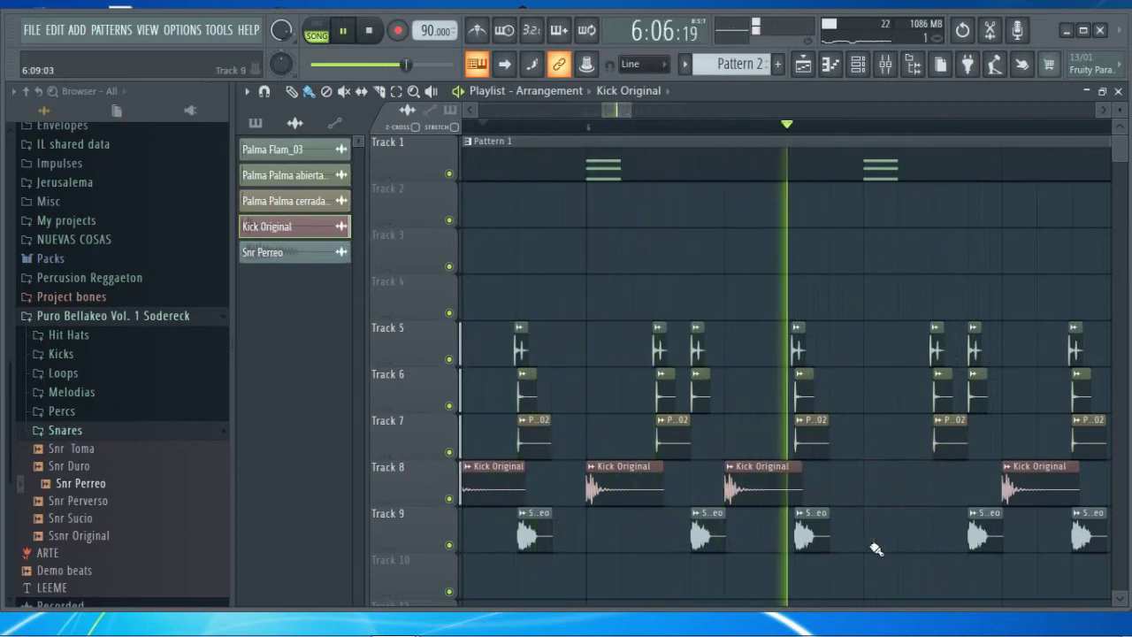
Try a kick on Track 8 at 6:10 together with a Snr Perreo hit on Track 9 at 6:09
click(908, 489)
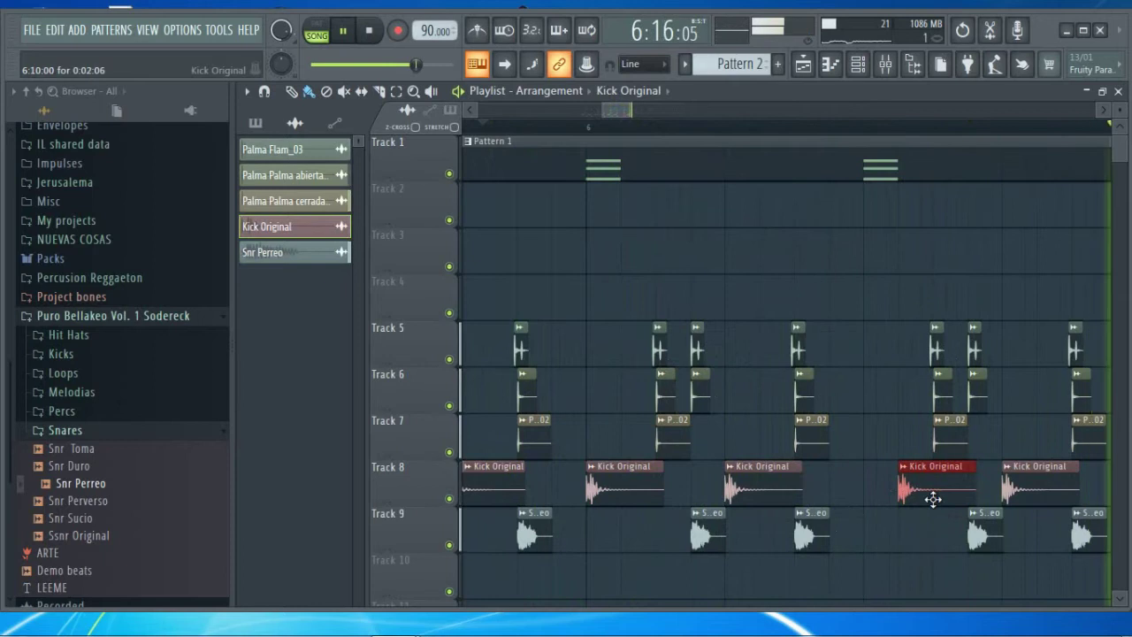
click(807, 534)
click(873, 530)
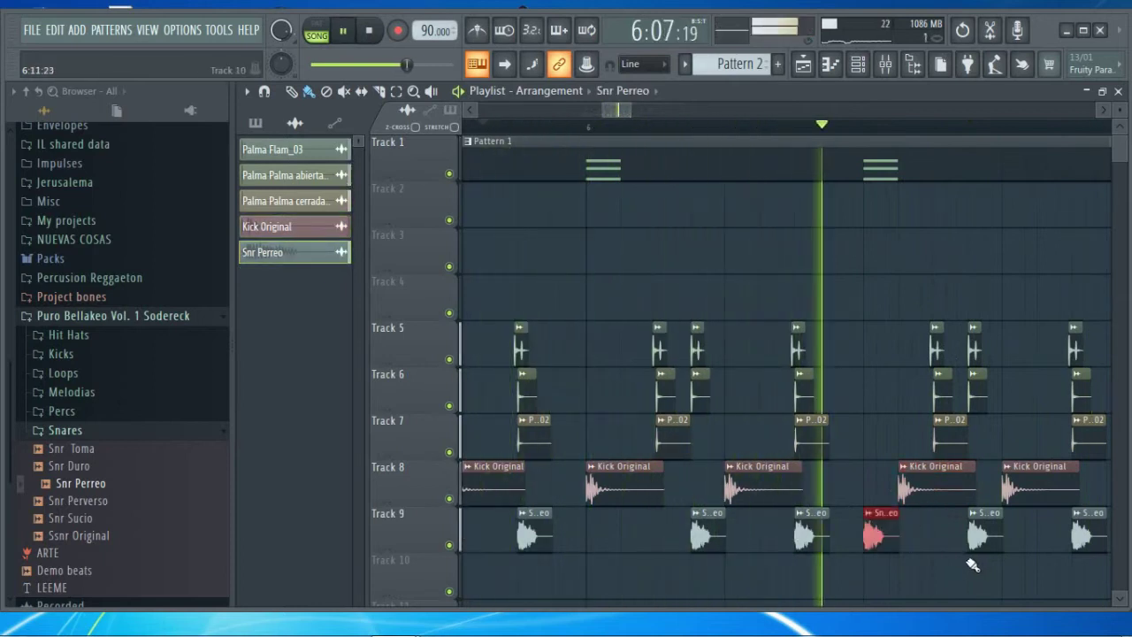
Delete the trial kick at 6:10 and snare at 6:09, and put Kick Original back on Track 8 at 6:09
right_click(916, 493)
right_click(876, 534)
click(866, 486)
key(KP_Divide)
Listen to bar 6, stop playback and delete the clap clips on Tracks 5 to 7 in bars 7 and 8
scroll(697, 131, down, 3)
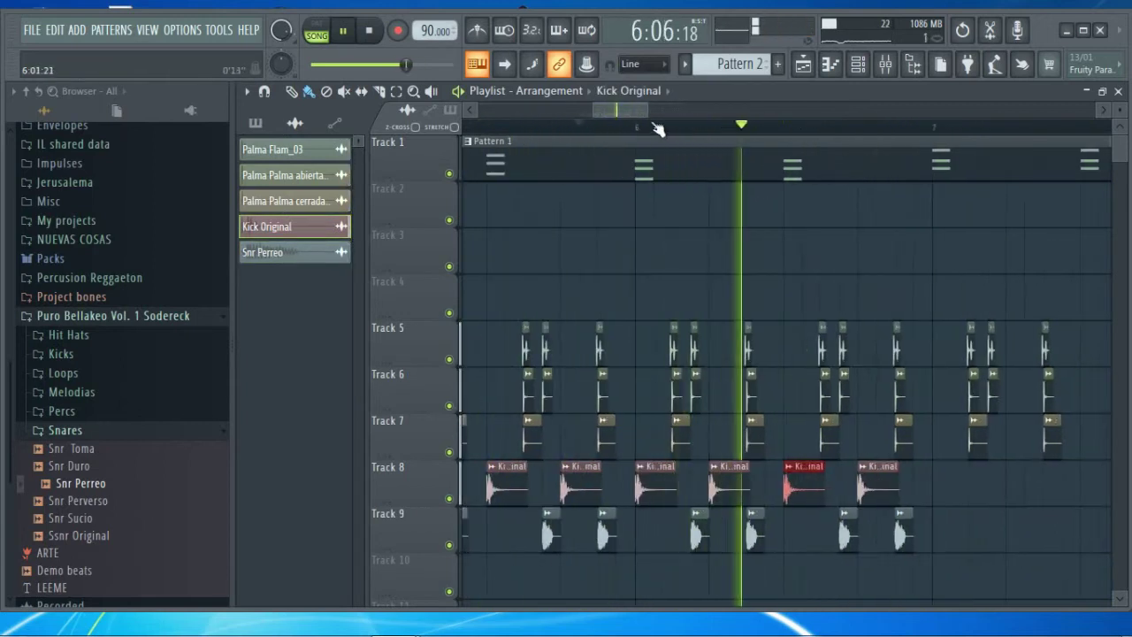
scroll(657, 130, up, 2)
scroll(659, 129, up, 2)
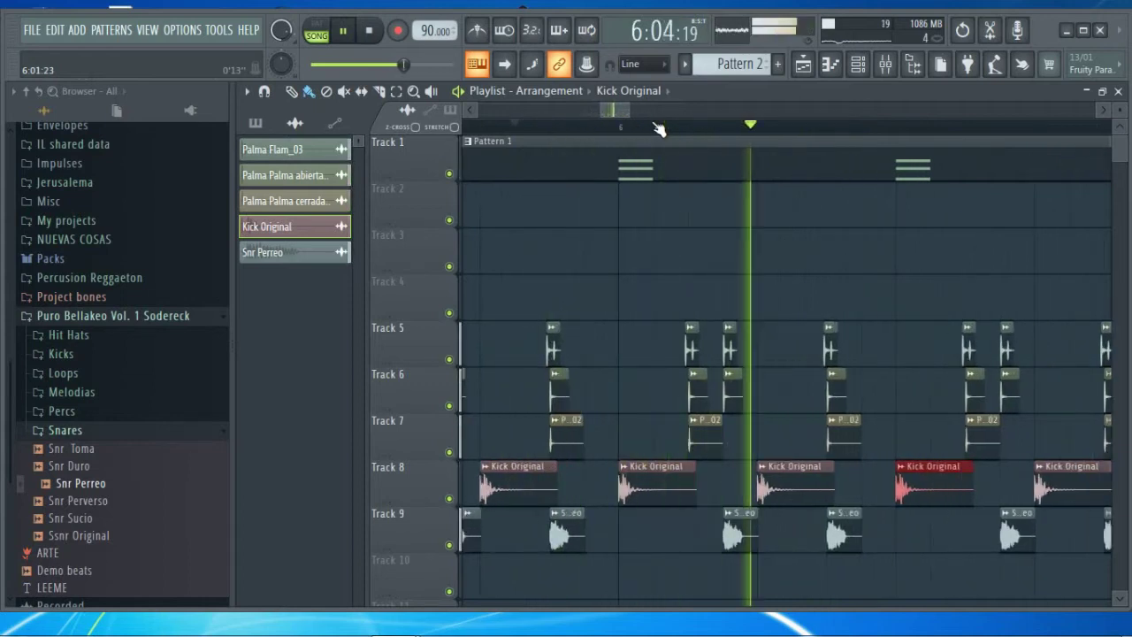
scroll(659, 130, down, 8)
scroll(659, 130, down, 1)
key(space)
drag(1026, 283, 836, 472)
key(Delete)
Play bars 5 and 6 to check how the claps, kick and snare sound together
click(532, 115)
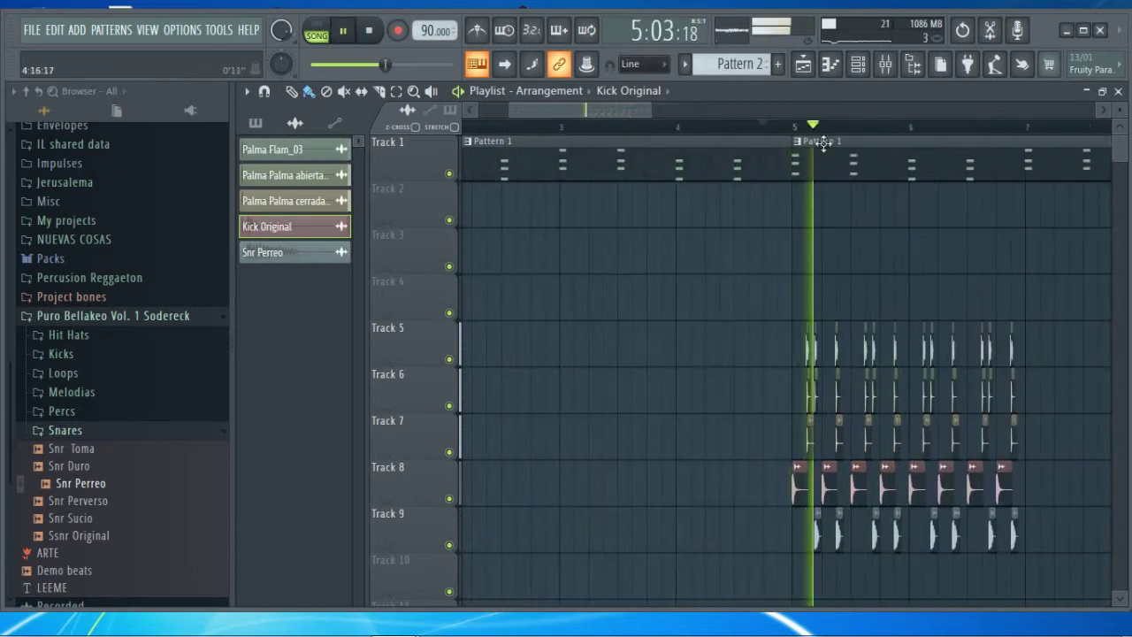
scroll(569, 105, up, 1)
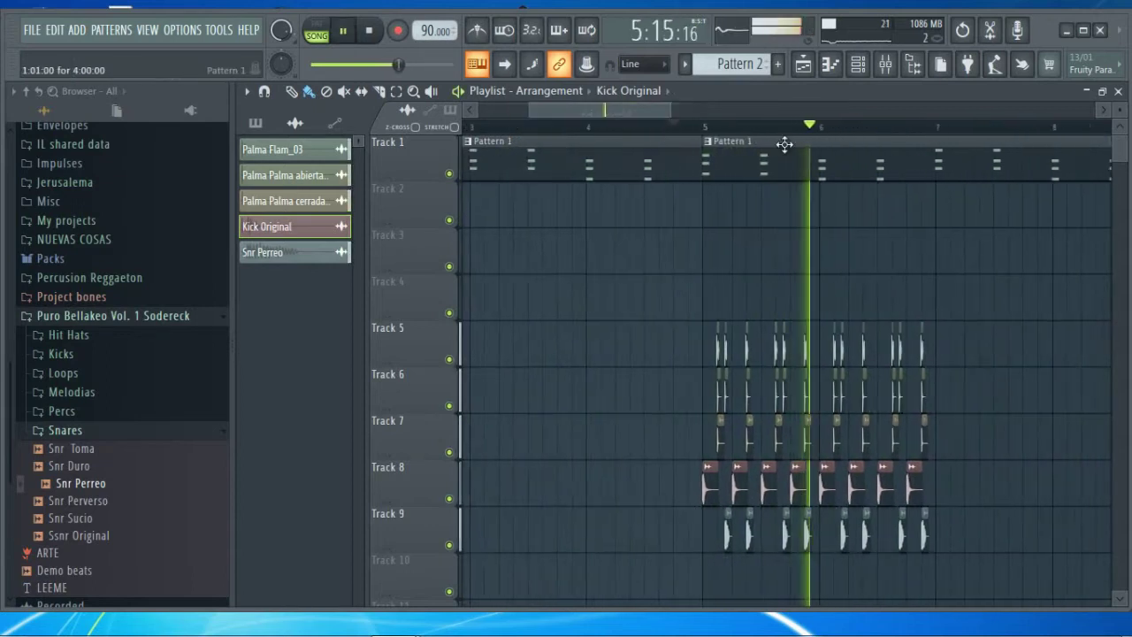
scroll(932, 135, up, 1)
scroll(934, 136, up, 1)
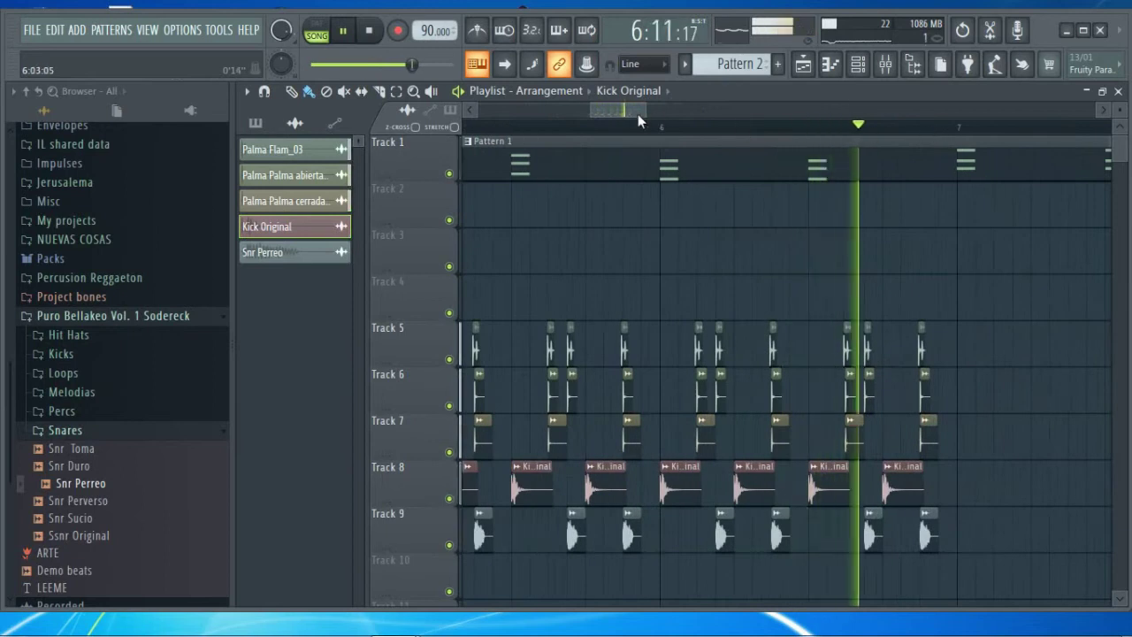
drag(608, 109, 591, 111)
key(space)
key(space)
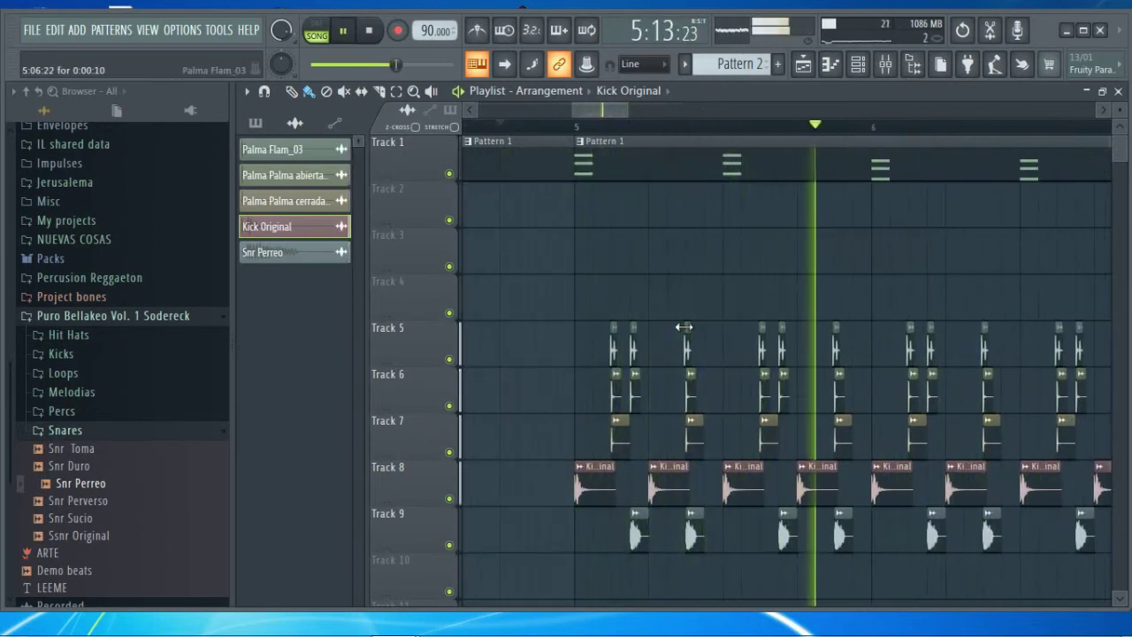
Preview percussion in the Percs folder, including Palito Rich, and the hats in the Hit Hats folder
click(157, 433)
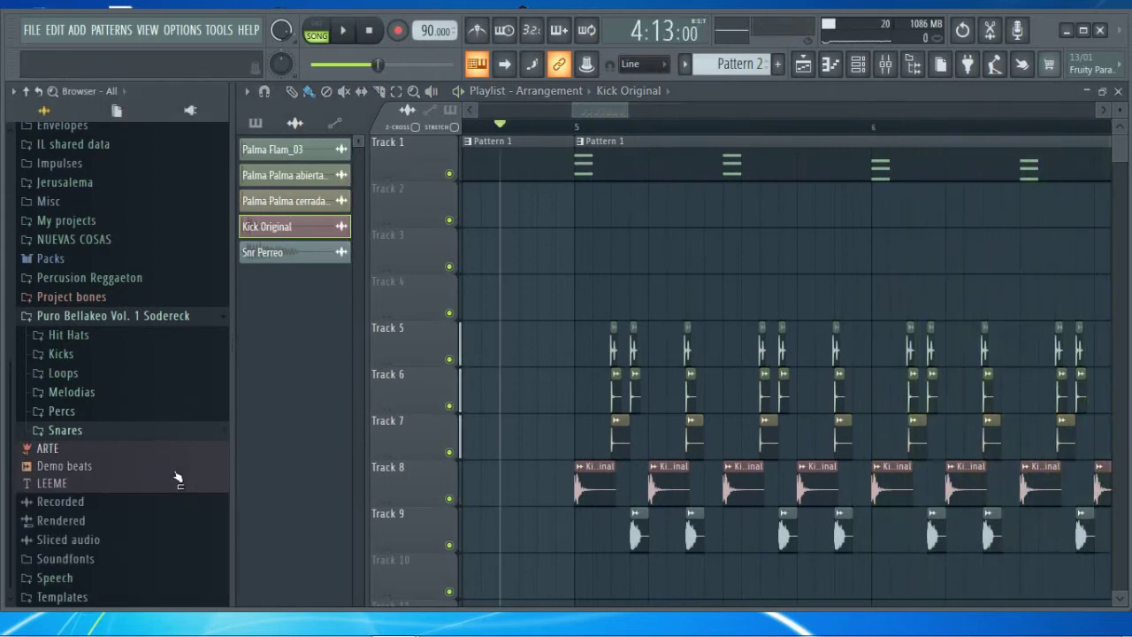
click(91, 413)
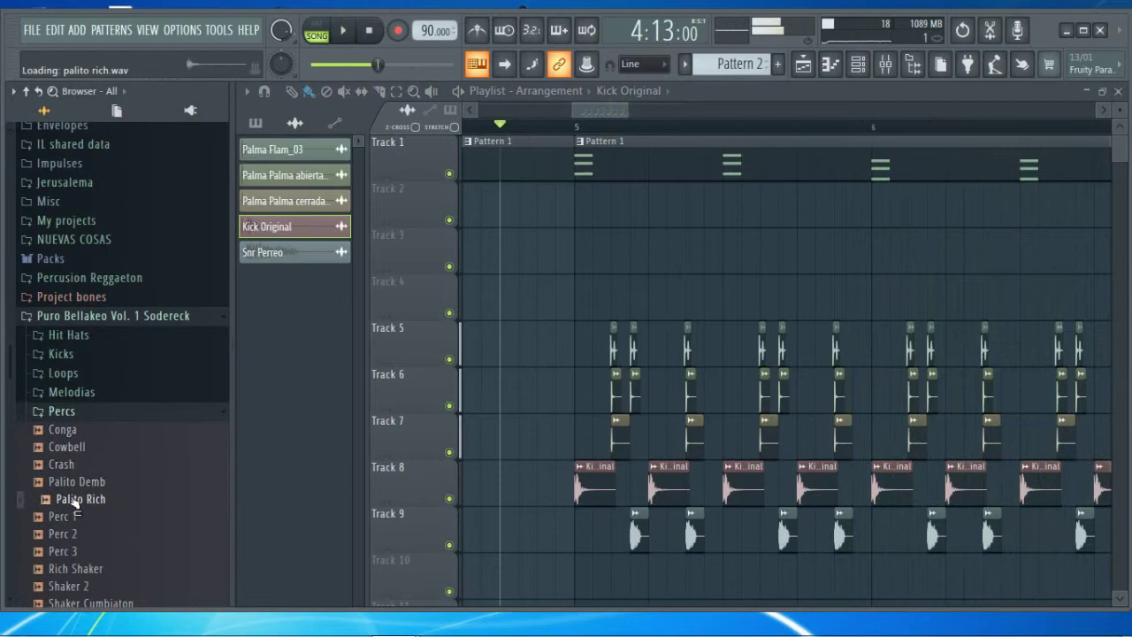
click(99, 412)
click(93, 336)
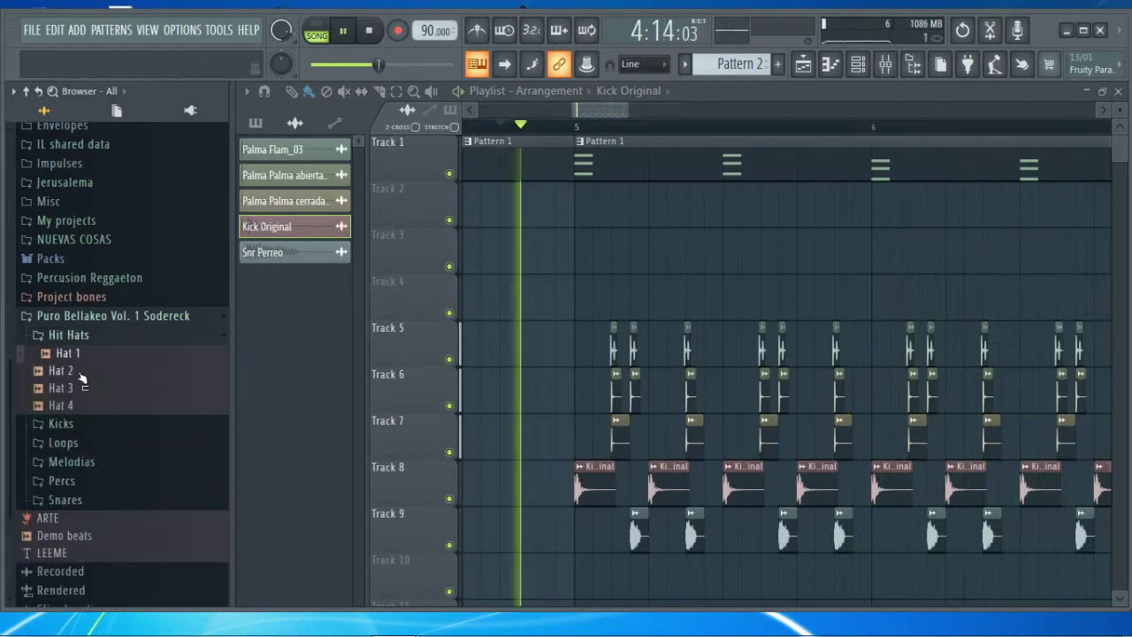
click(81, 372)
key(space)
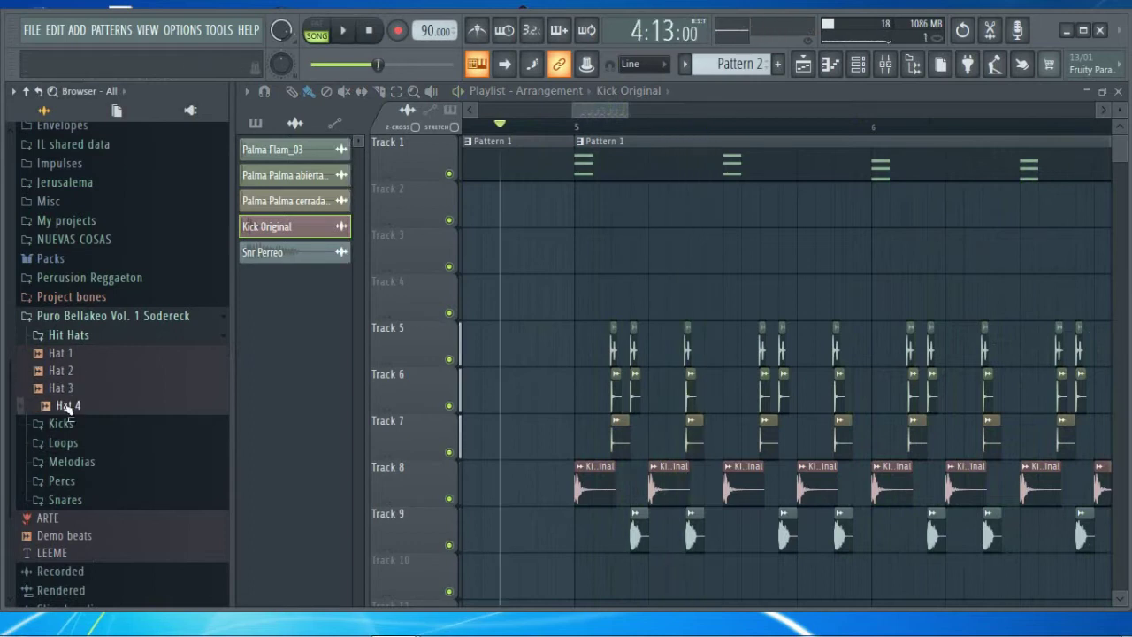
Place Hat 4 on Track 10 at 5:04 and 5:05 and play it with the other percussion
drag(547, 528, 673, 411)
key(space)
scroll(764, 139, up, 2)
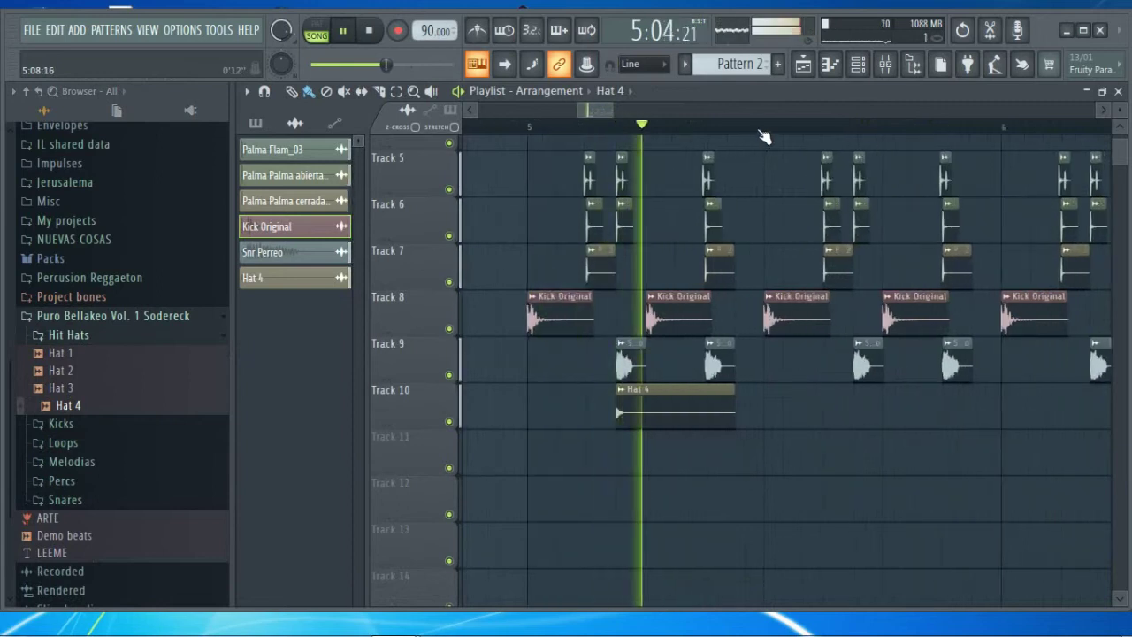
scroll(702, 132, up, 2)
click(719, 411)
key(space)
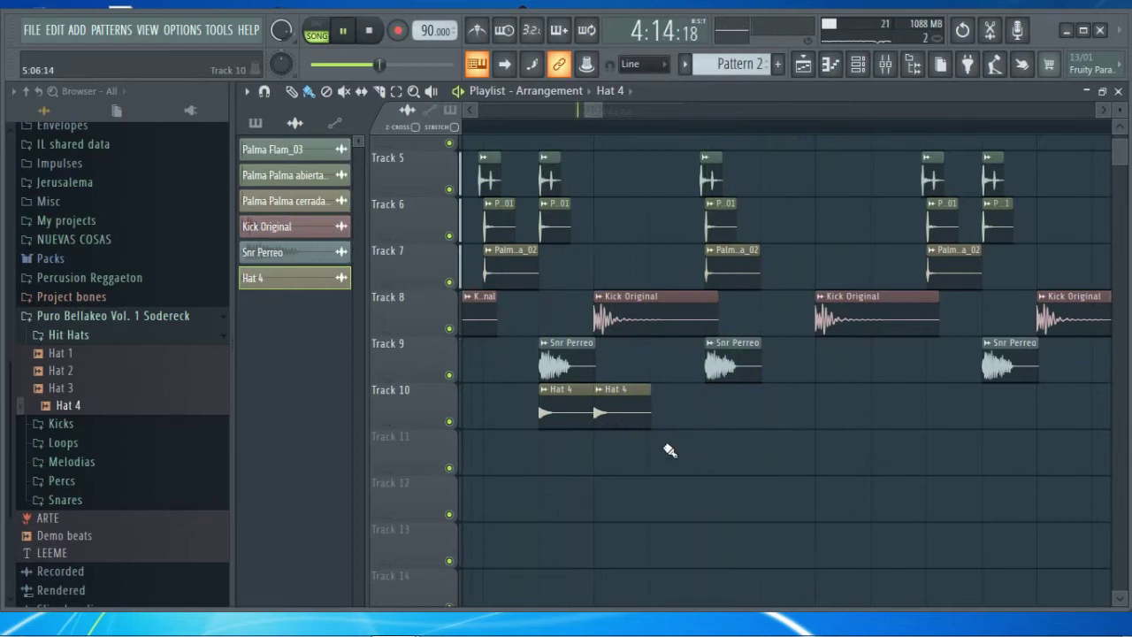
Shorten the Hat 4 clips on Track 10, add a third hit, and repeat the three-hit group through bars 5 and 6
mouse_move(675, 460)
mouse_down()
mouse_move(674, 397)
mouse_move(557, 422)
mouse_up()
key(space)
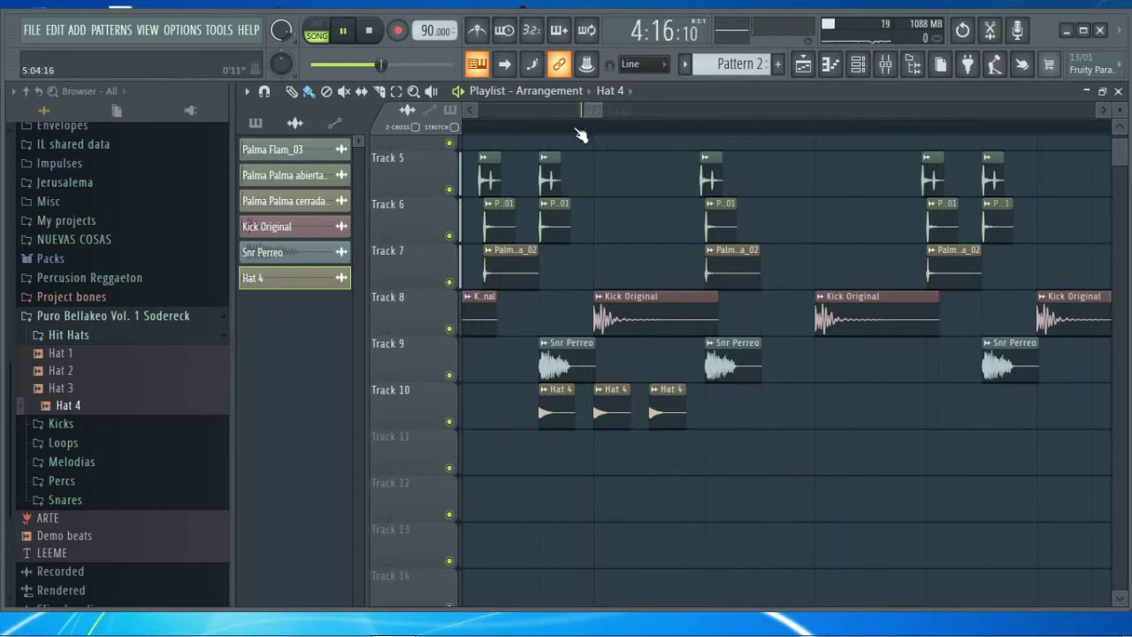
scroll(580, 128, down, 5)
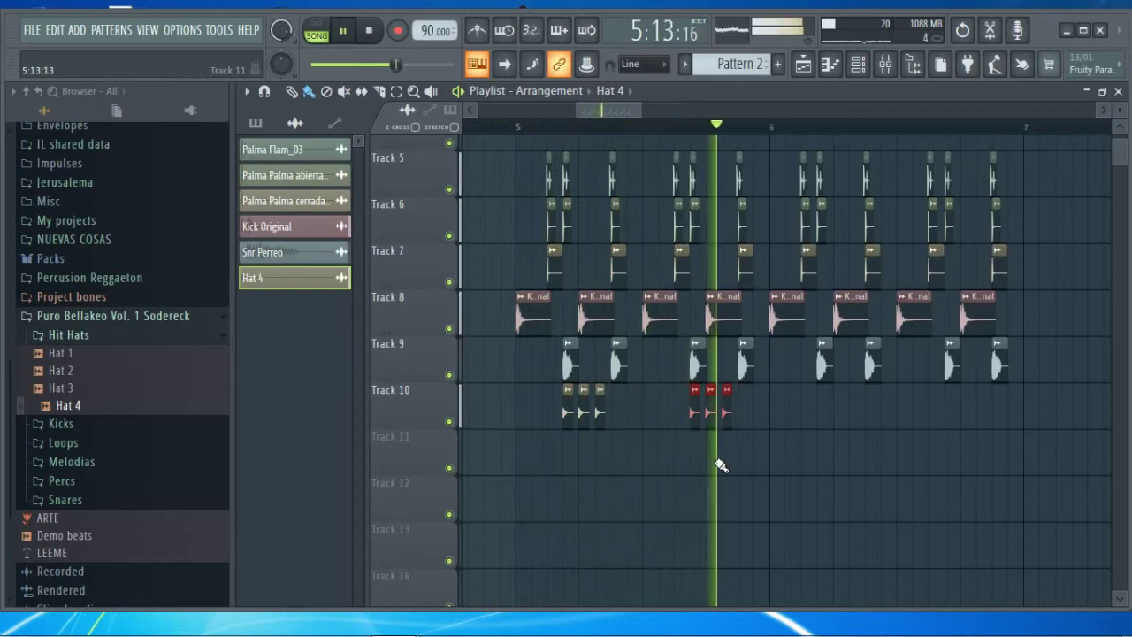
key(space)
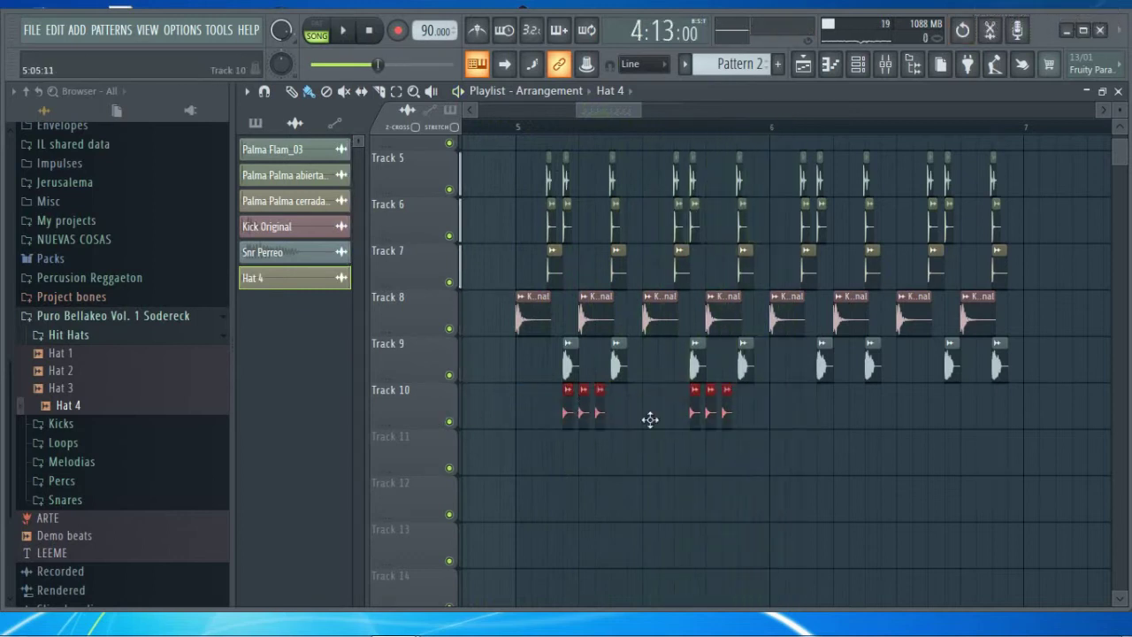
drag(835, 424, 838, 423)
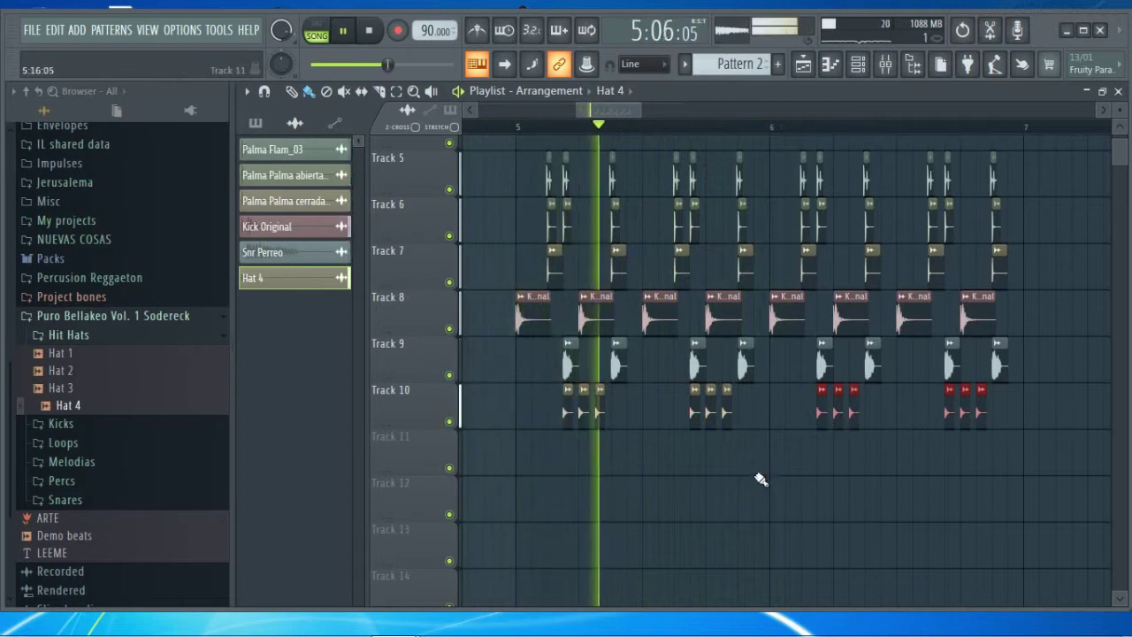
Normalize the Hat 4 sample and listen to it with the other percussion
click(581, 419)
double_click(581, 418)
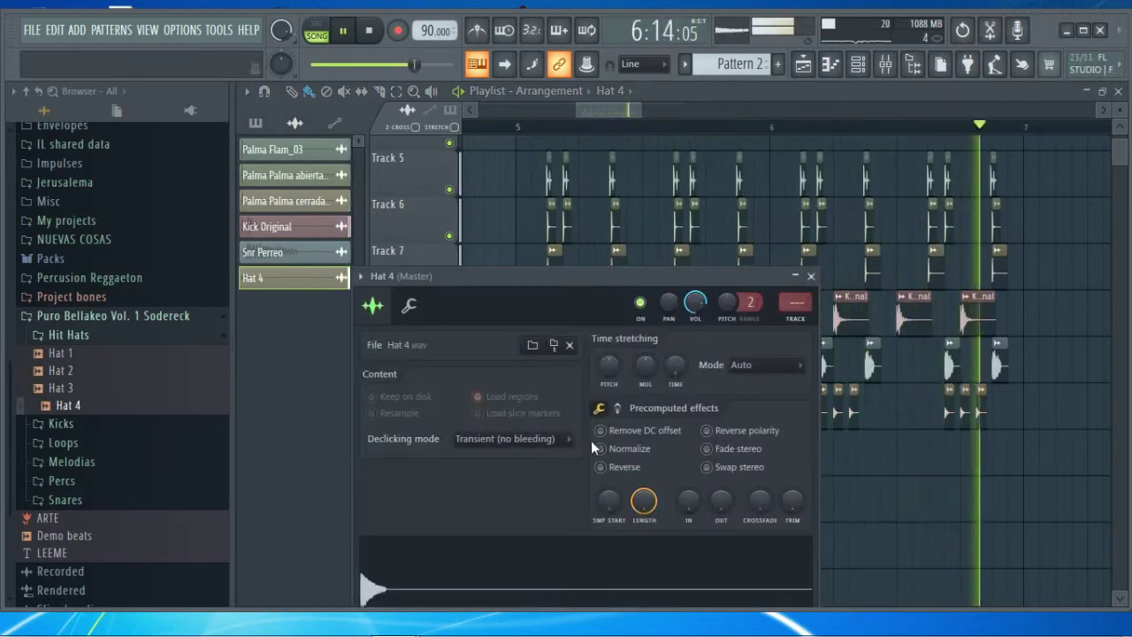
click(811, 276)
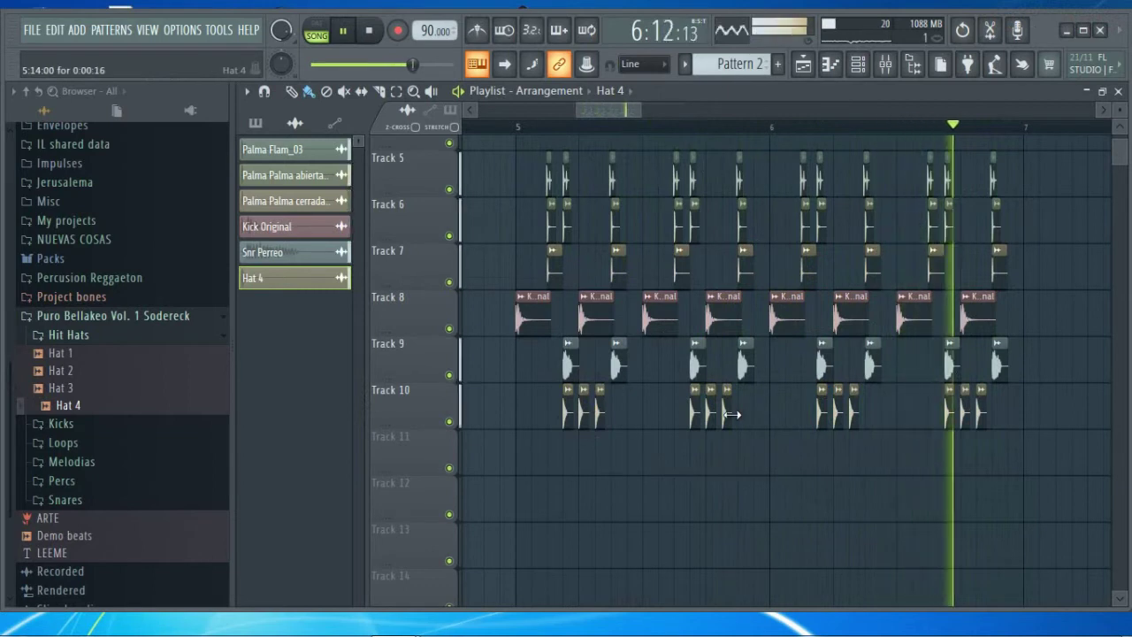
key(space)
Route Hat 4 to a free mixer track and load Fruity Stereo Enhancer in its first effect slot
double_click(602, 413)
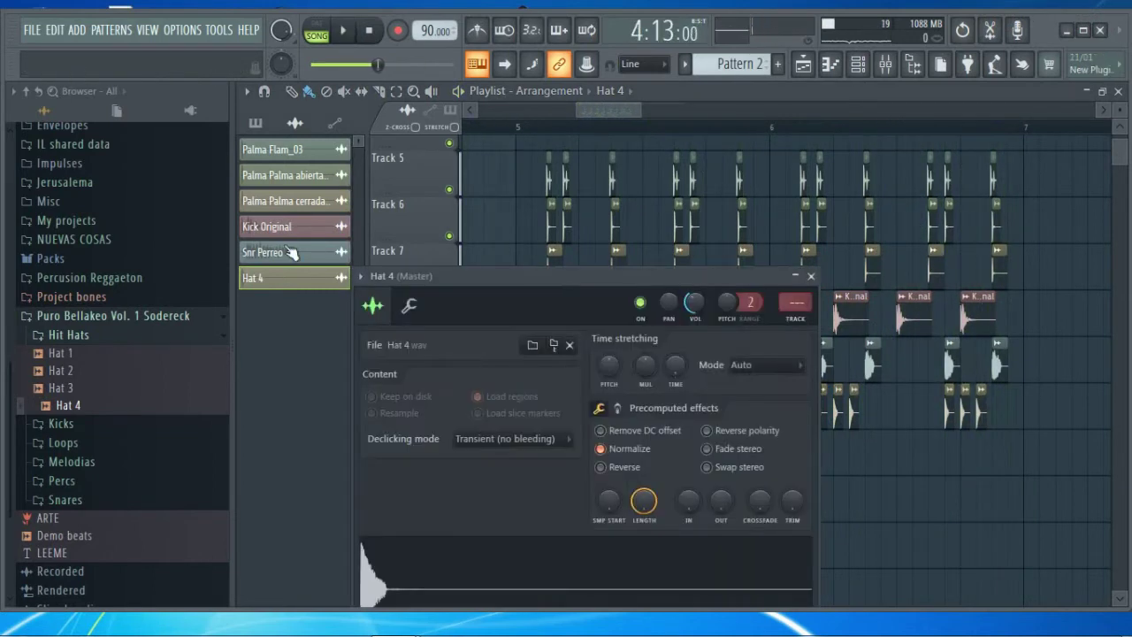
click(360, 276)
click(591, 333)
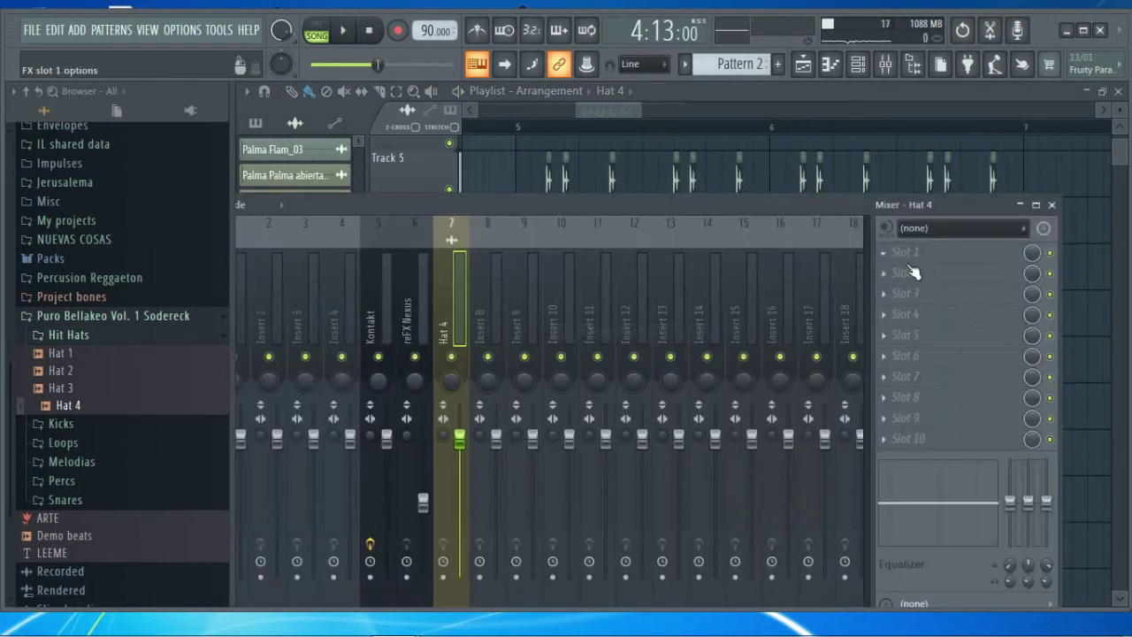
click(908, 253)
click(752, 179)
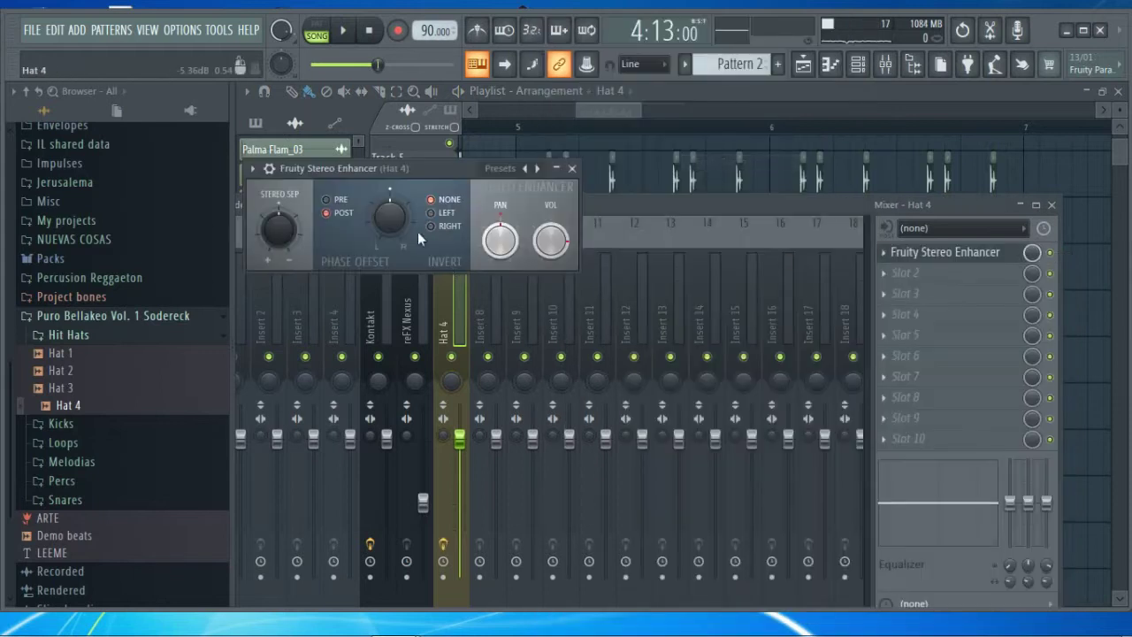
Lower Hat 4's mixer volume to 89% (-2.6 dB) during playback, close its mixer and channel windows, and stop playback
click(572, 169)
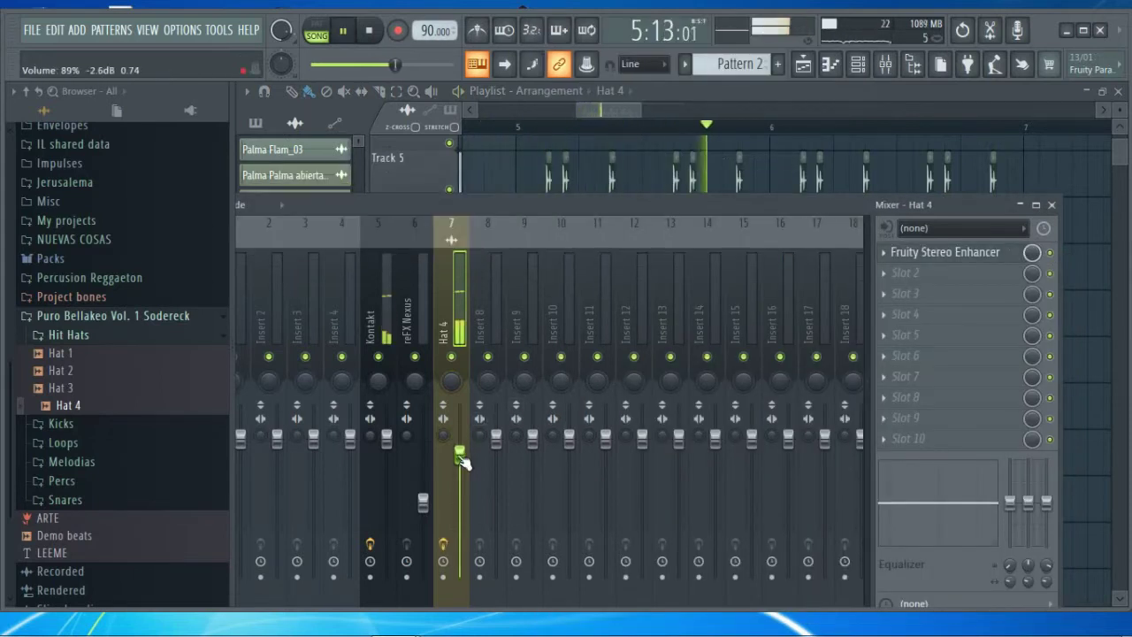
click(1052, 204)
click(807, 286)
key(space)
Route Palma Flam_03 to a free mixer track and load Fruity Stereo Enhancer in its first effect slot
click(283, 148)
click(255, 171)
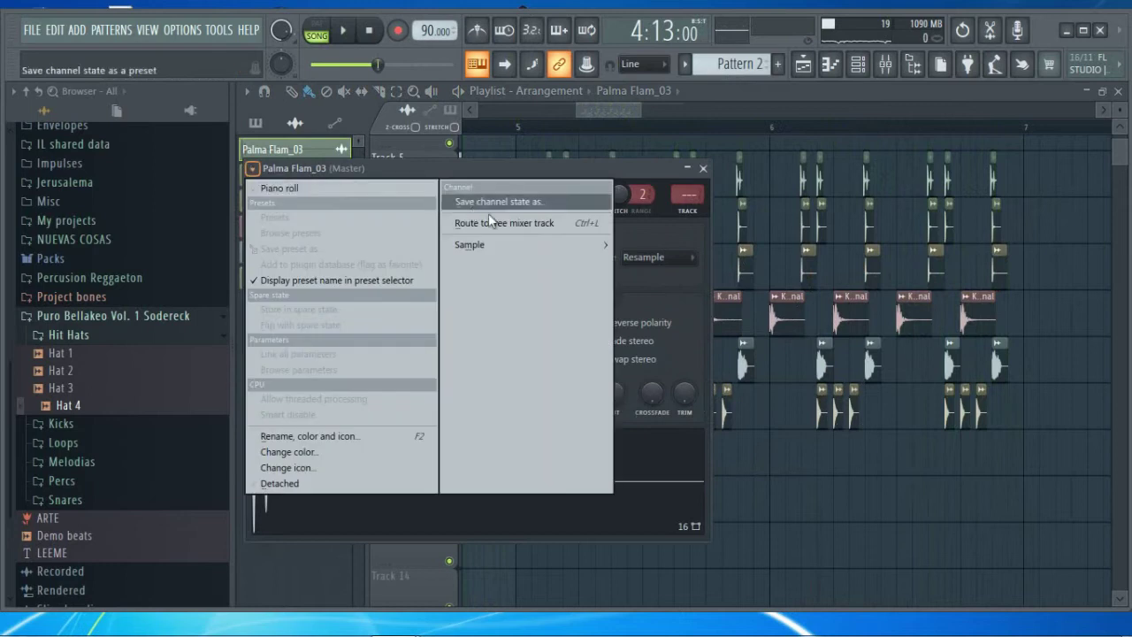
click(485, 220)
click(896, 254)
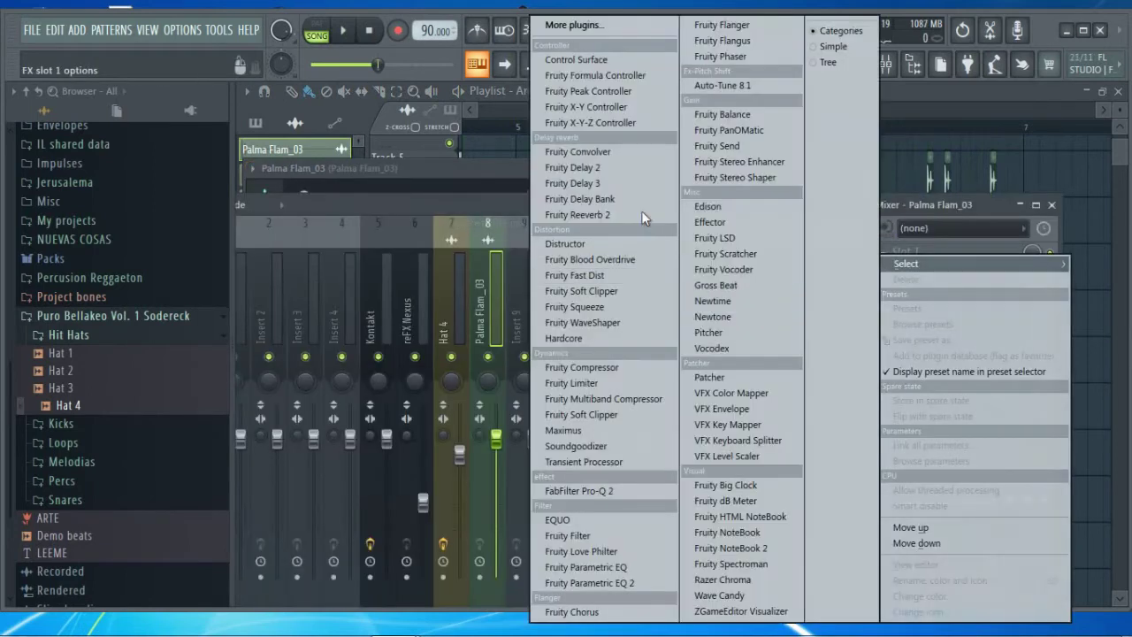
click(712, 162)
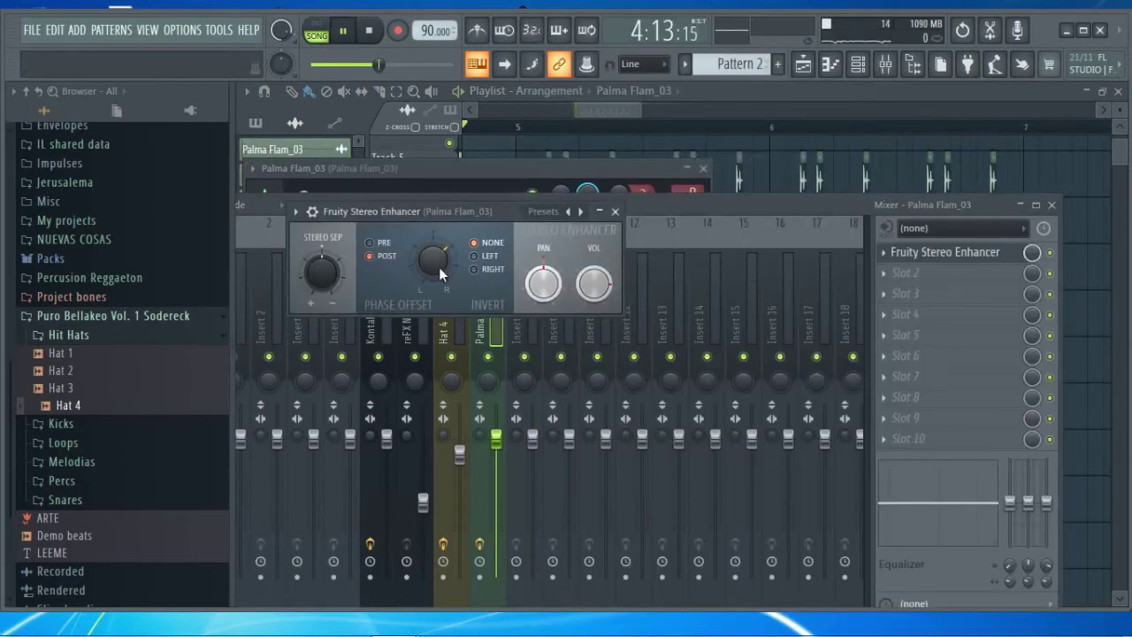
Set Palma Flam_03's stereo enhancer phase offset to 4.6 ms right while listening, and close the effect
drag(429, 271, 431, 257)
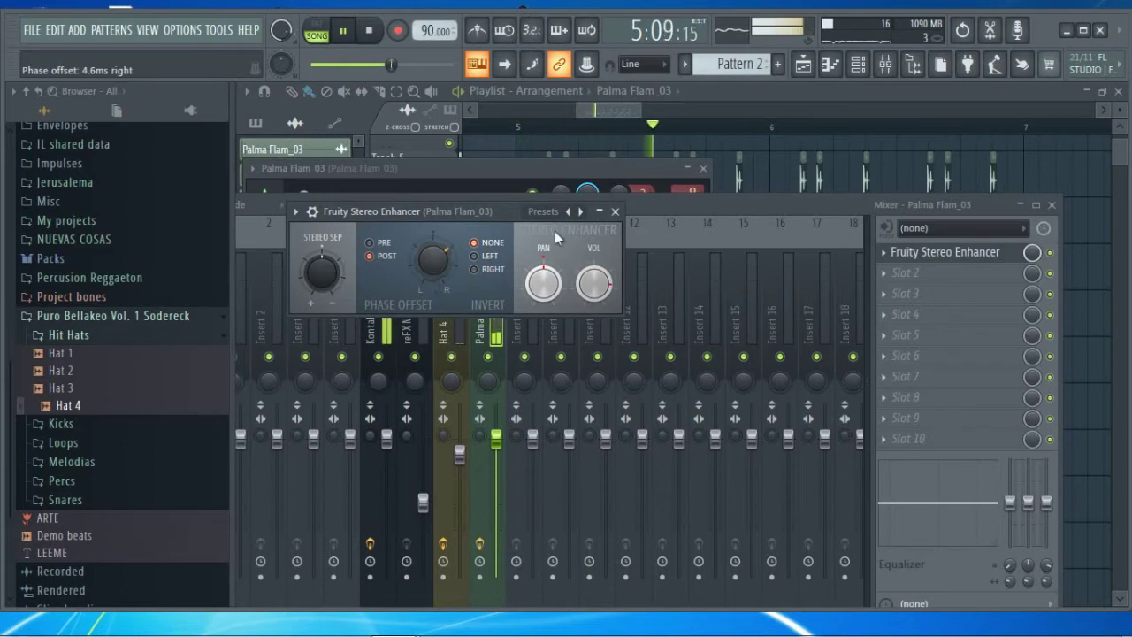
click(615, 213)
key(space)
Add Fruity Reeverb 2 to Palma Flam_03's second effect slot with diffusion 97, and return to the playlist
click(904, 273)
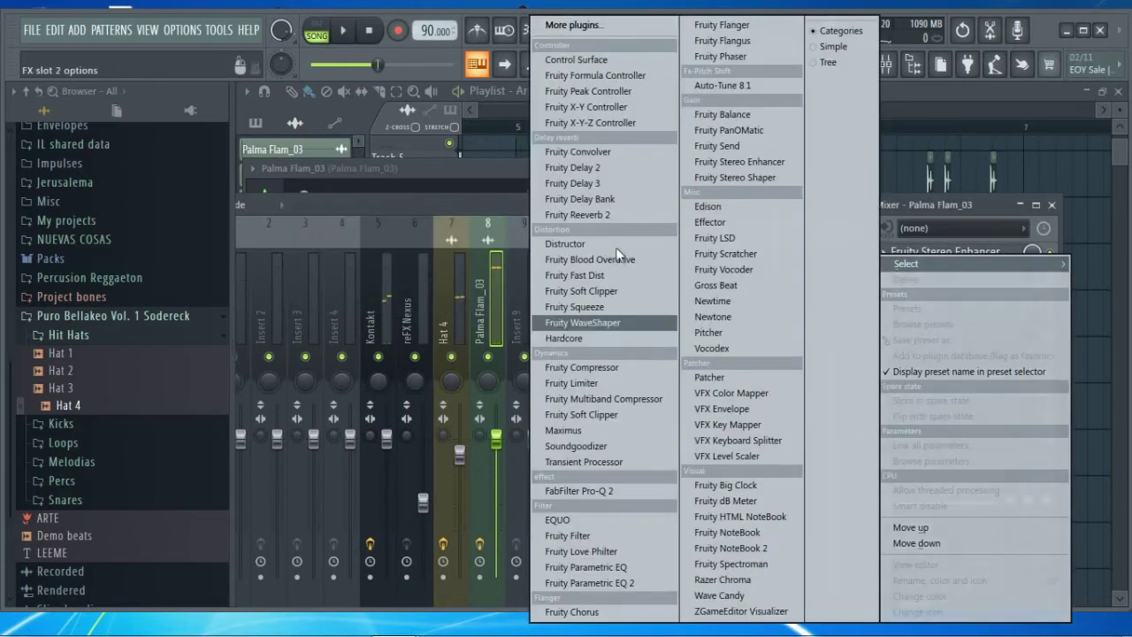
click(611, 216)
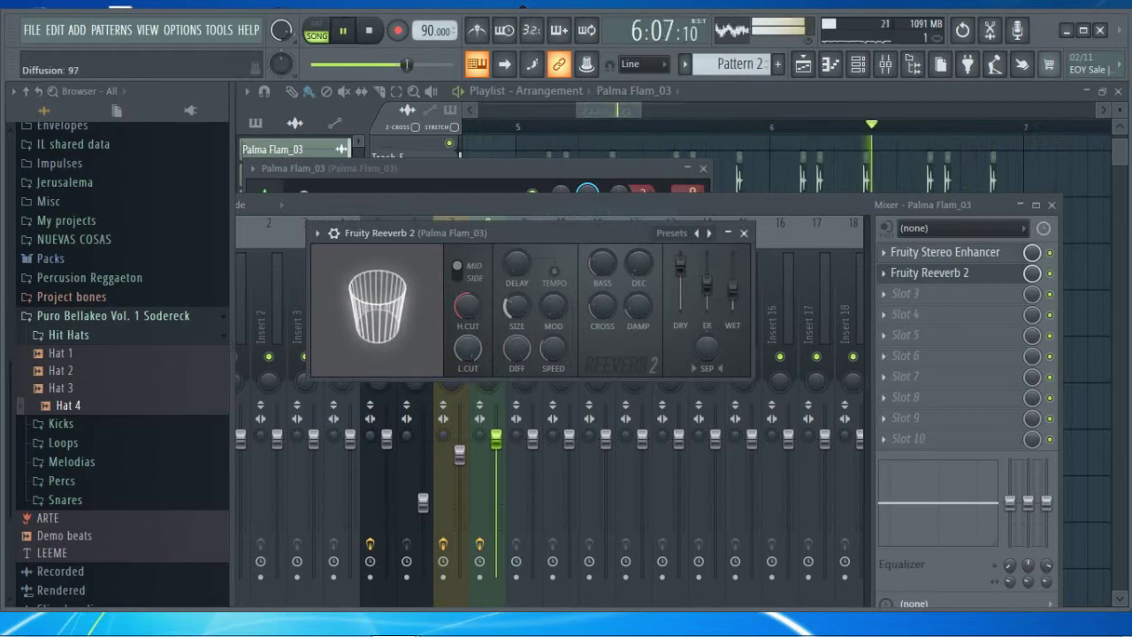
click(744, 233)
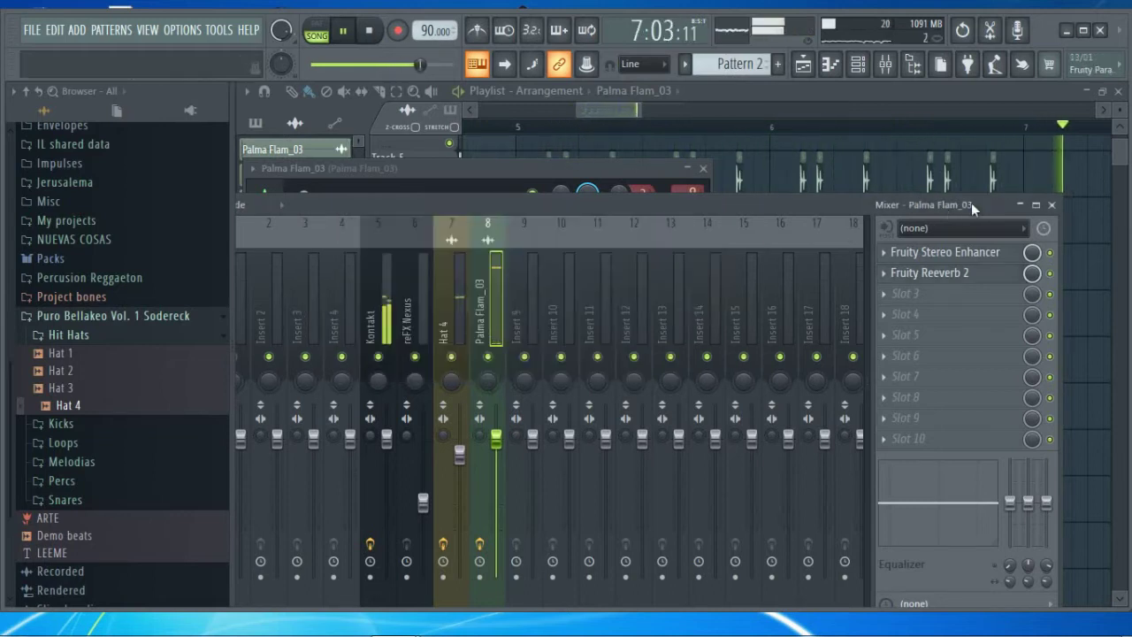
click(1051, 206)
click(1062, 223)
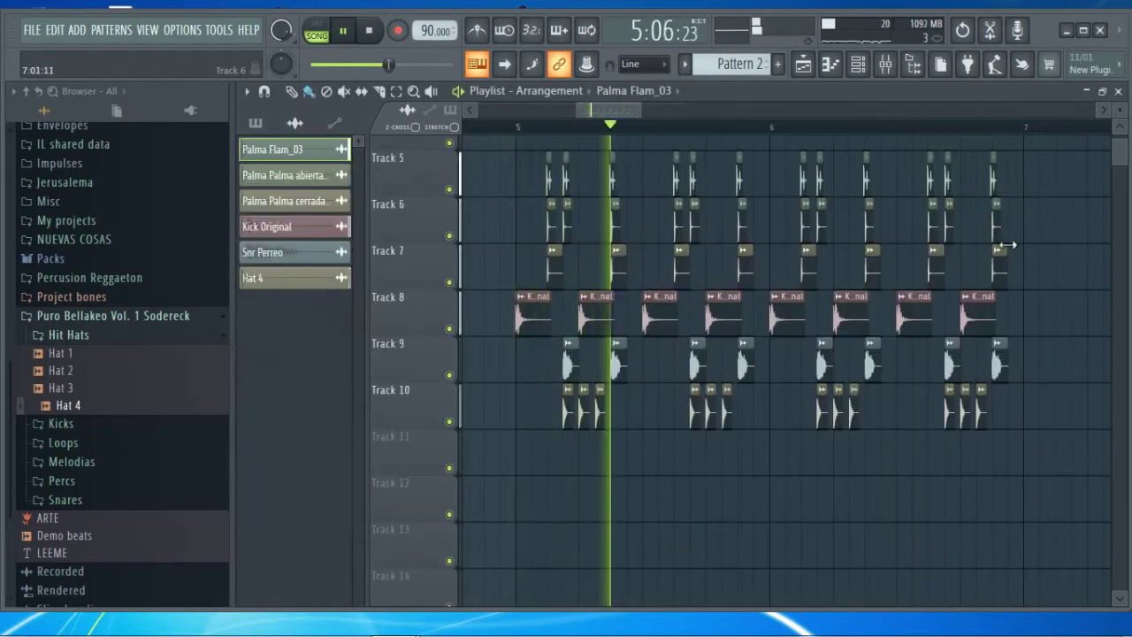
Browse the sample library to TIMBATON's maracas folder and preview Maracas 1 100 loop and maracas 216
scroll(673, 407, up, 4)
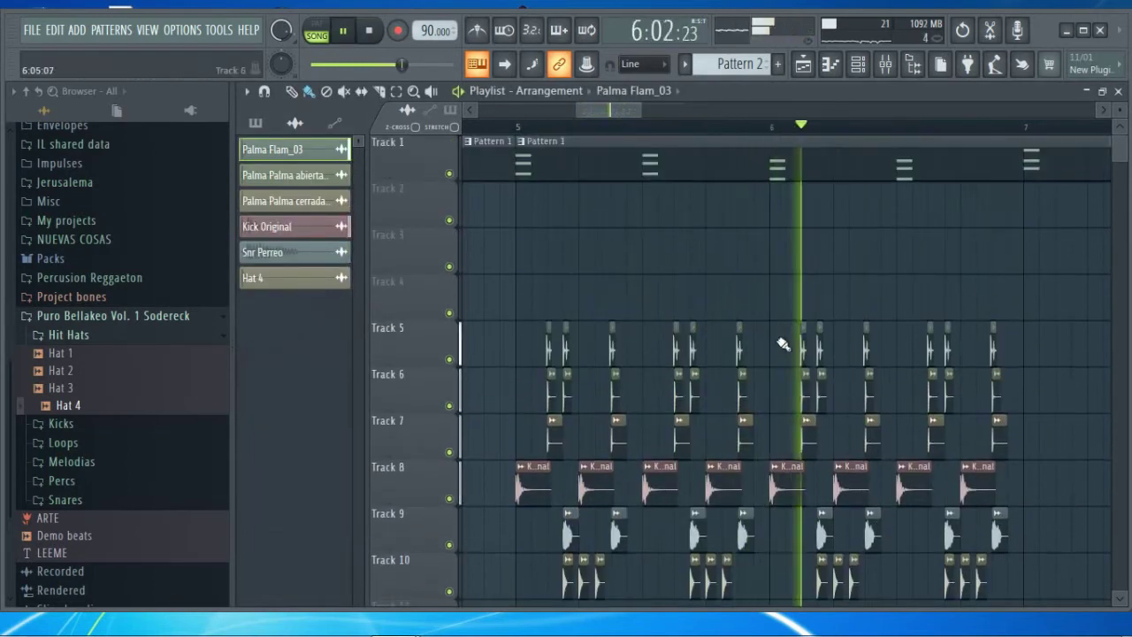
scroll(644, 257, down, 1)
scroll(561, 215, down, 2)
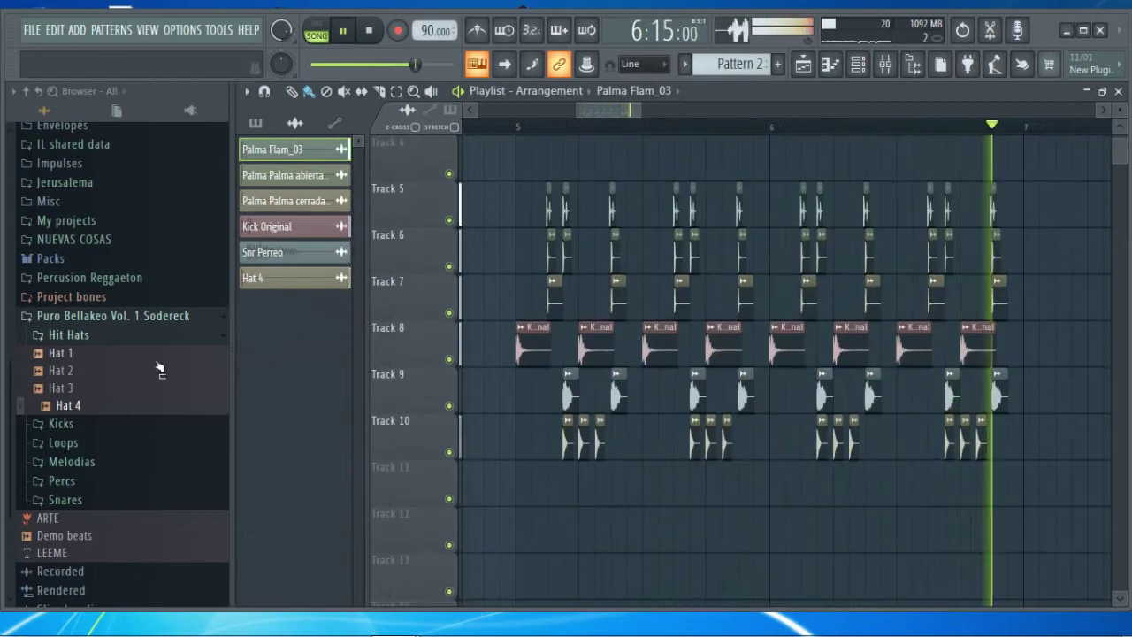
click(186, 316)
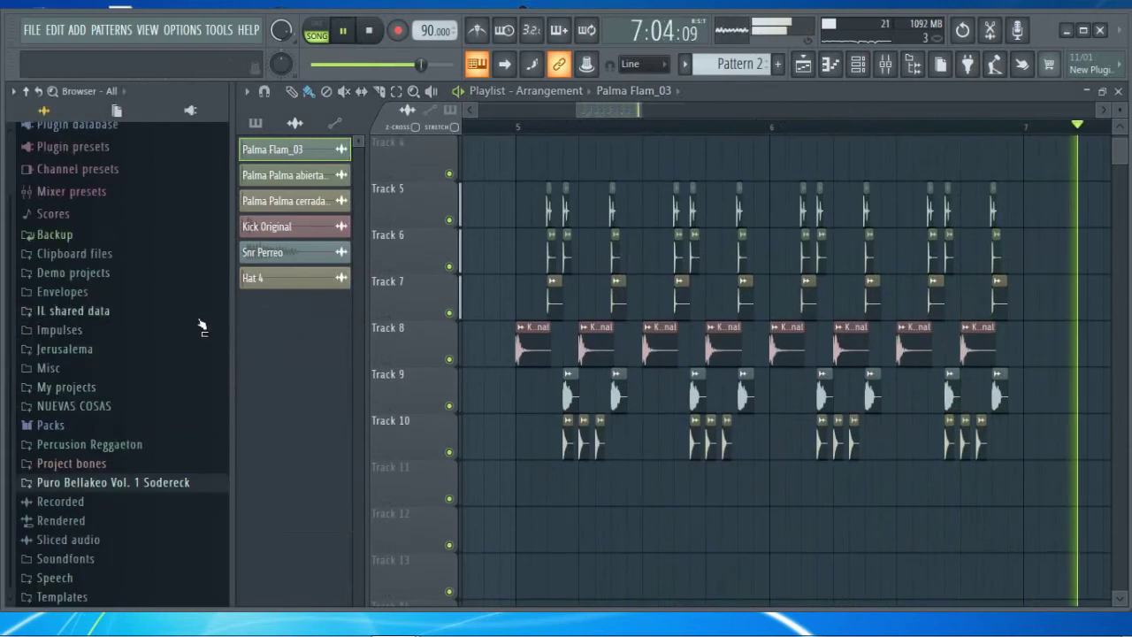
click(133, 409)
scroll(212, 362, down, 5)
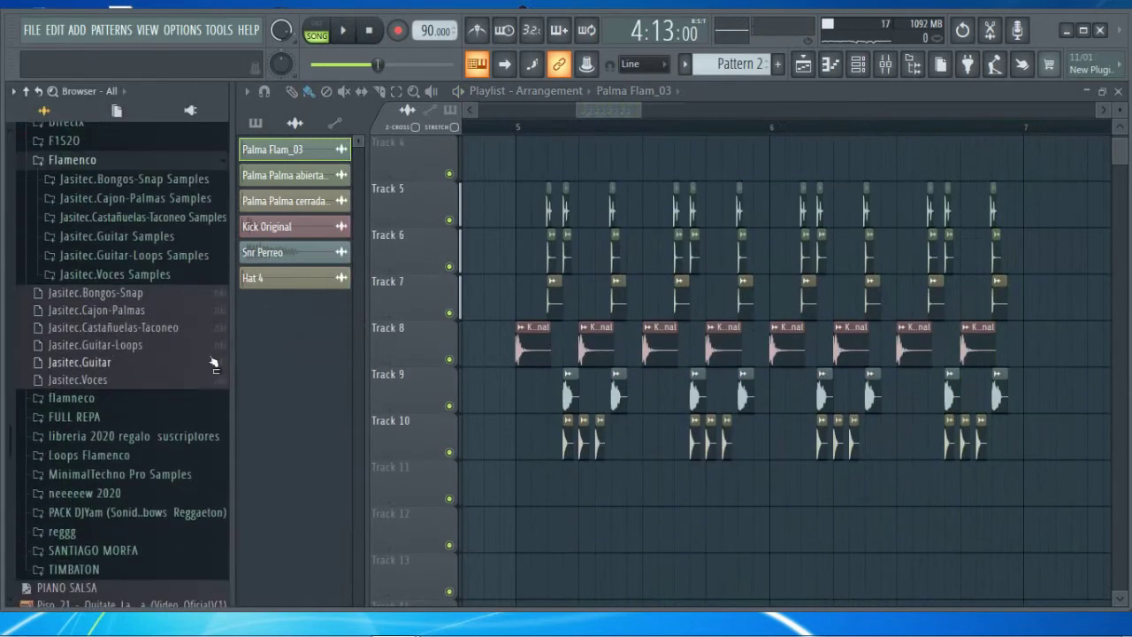
click(146, 163)
click(104, 347)
scroll(131, 349, down, 4)
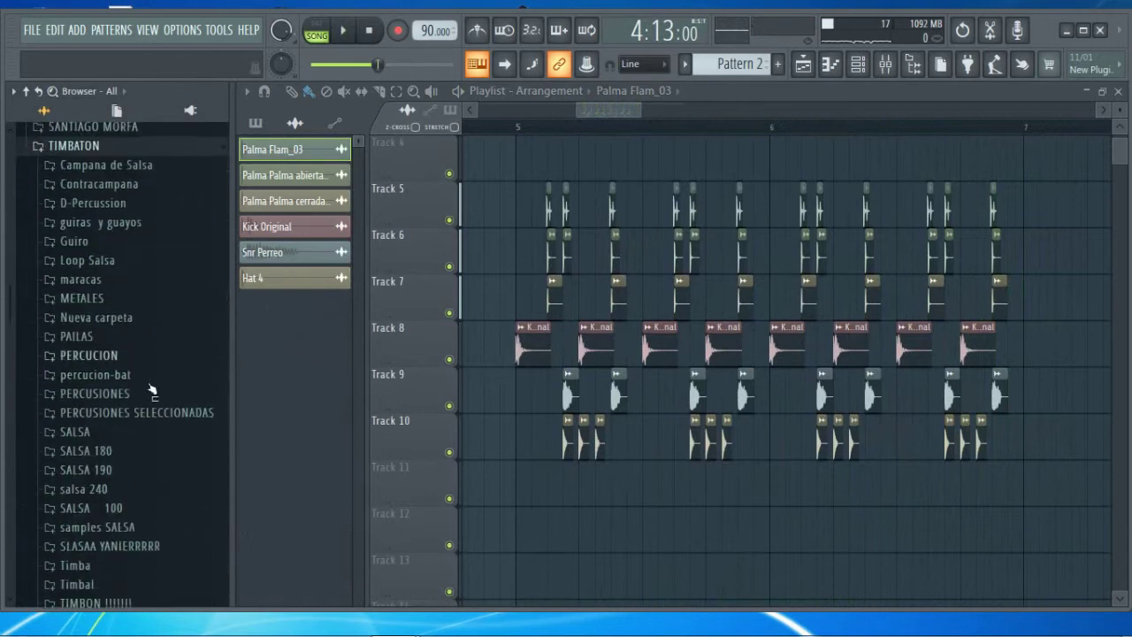
click(81, 278)
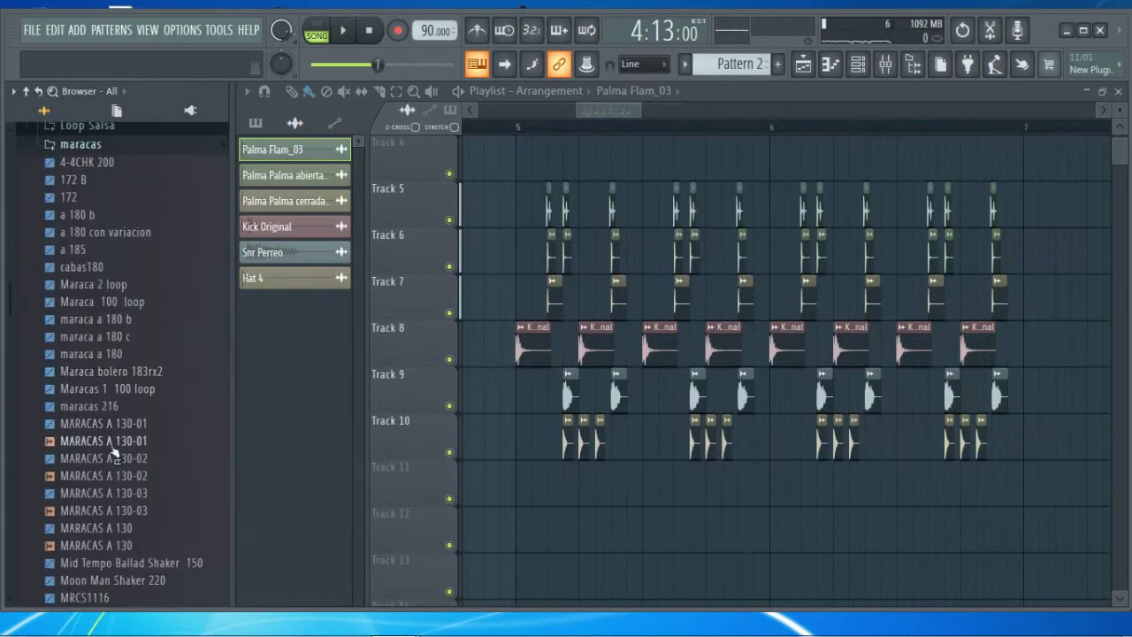
click(99, 406)
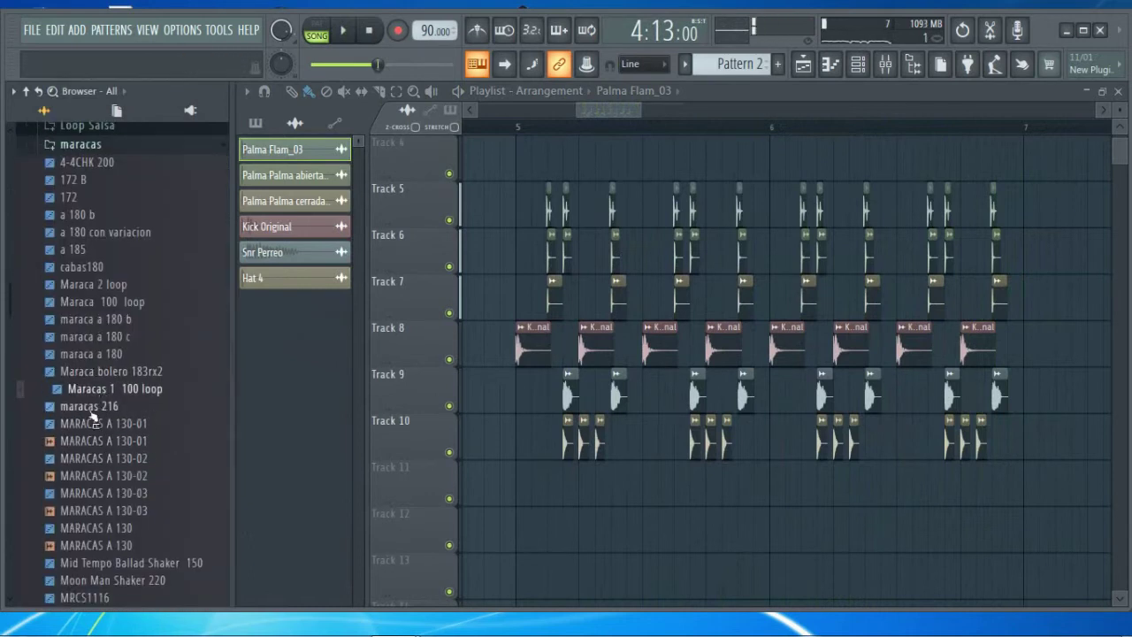
Place the maracas 216 loop on Track 11 at the start of bar 5 and play it with the percussion
drag(375, 423, 985, 478)
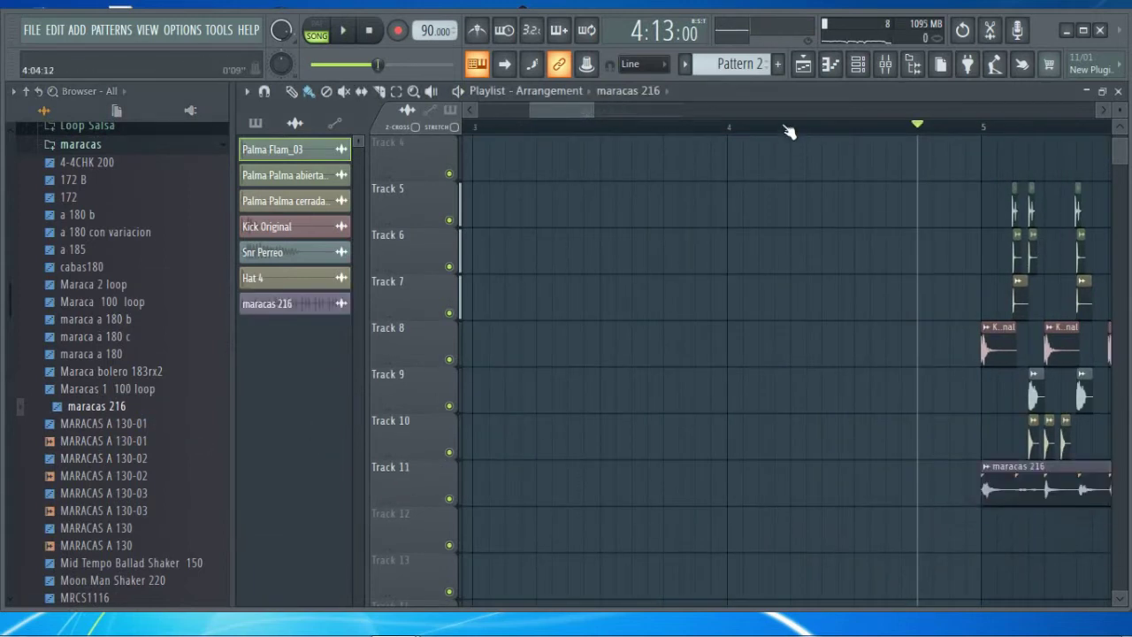
scroll(784, 129, down, 5)
key(space)
scroll(912, 130, up, 3)
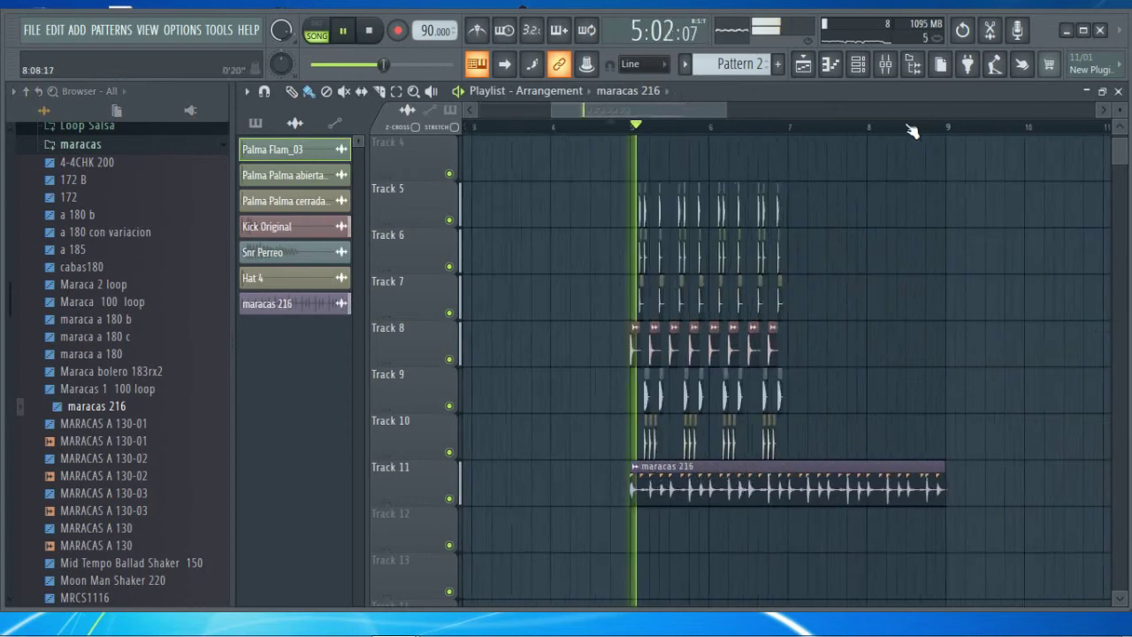
key(space)
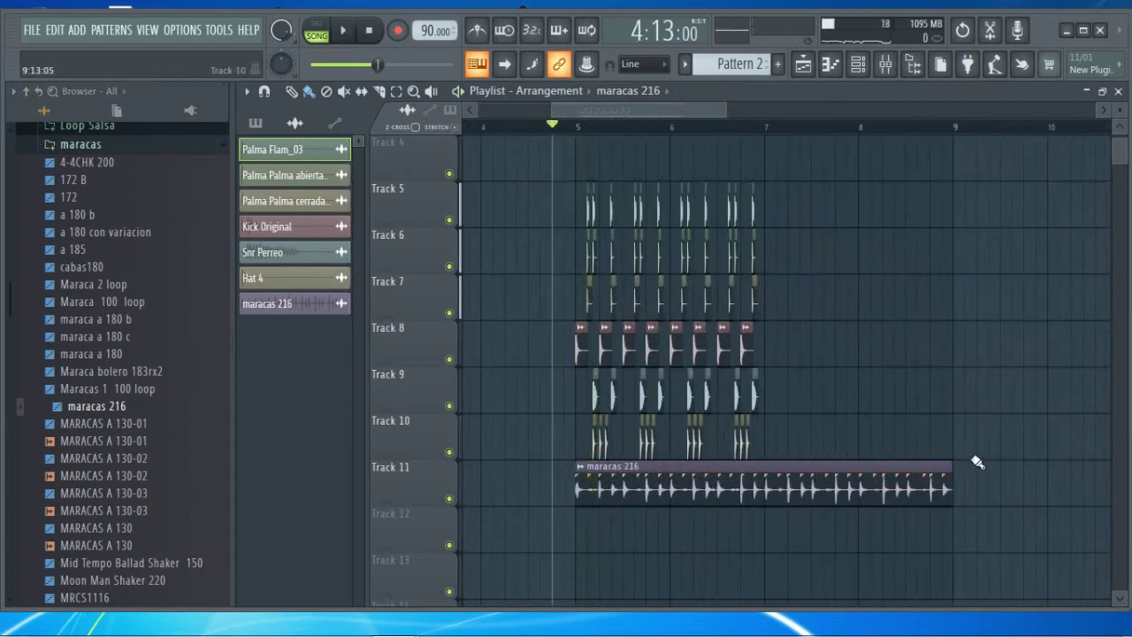
Time-stretch the maracas 216 clip to span bars 5 and 6, and listen to it with the other tracks
drag(952, 484, 762, 500)
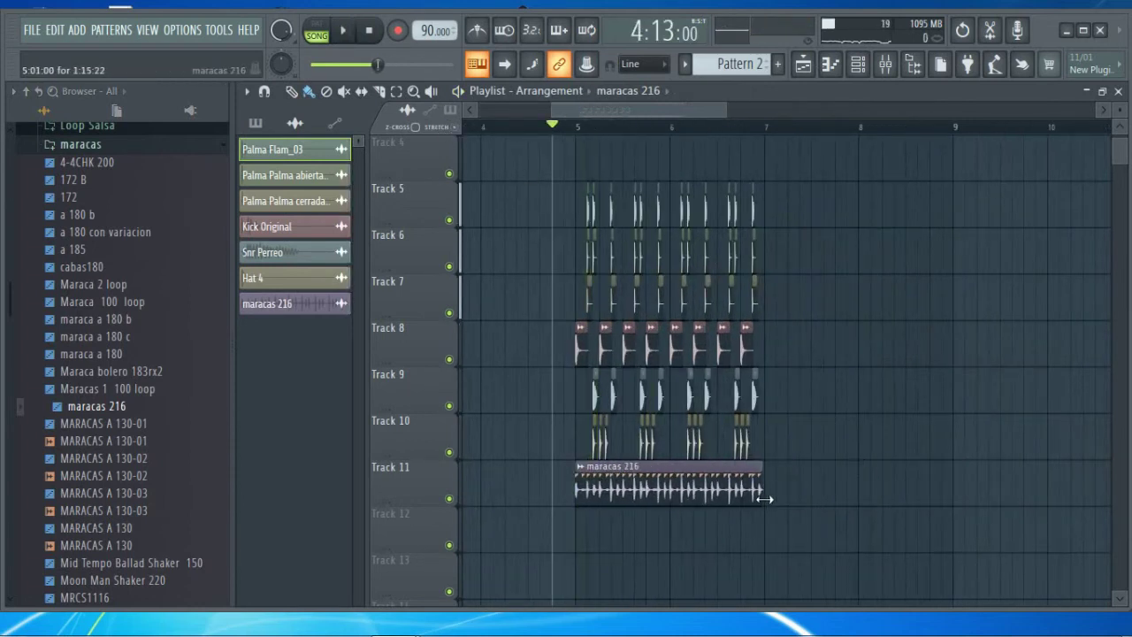
scroll(748, 134, up, 5)
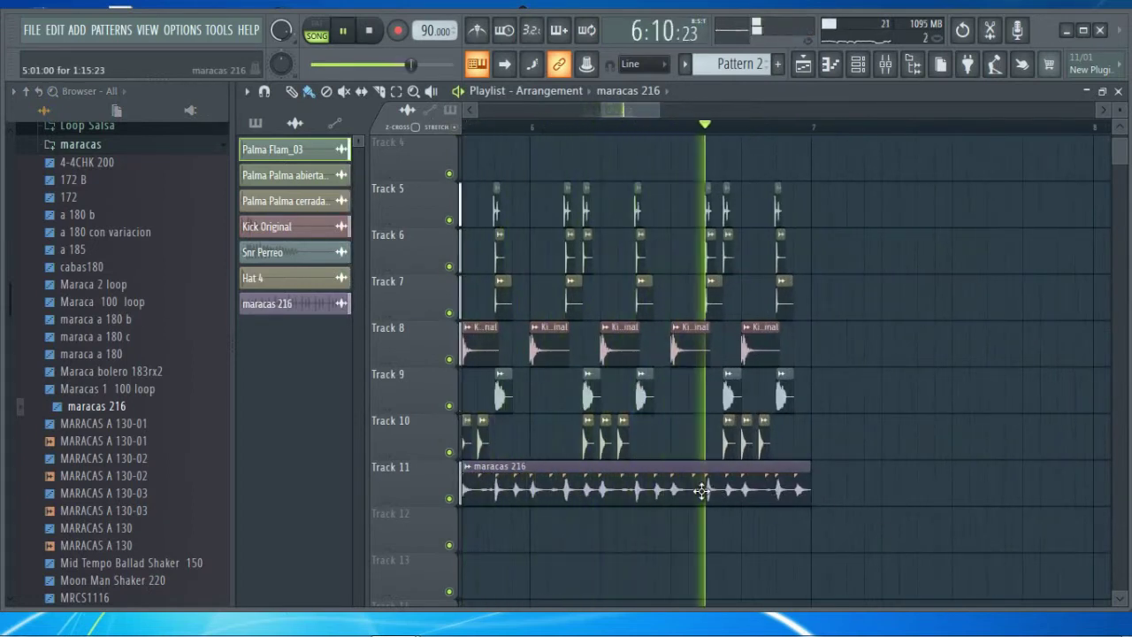
key(space)
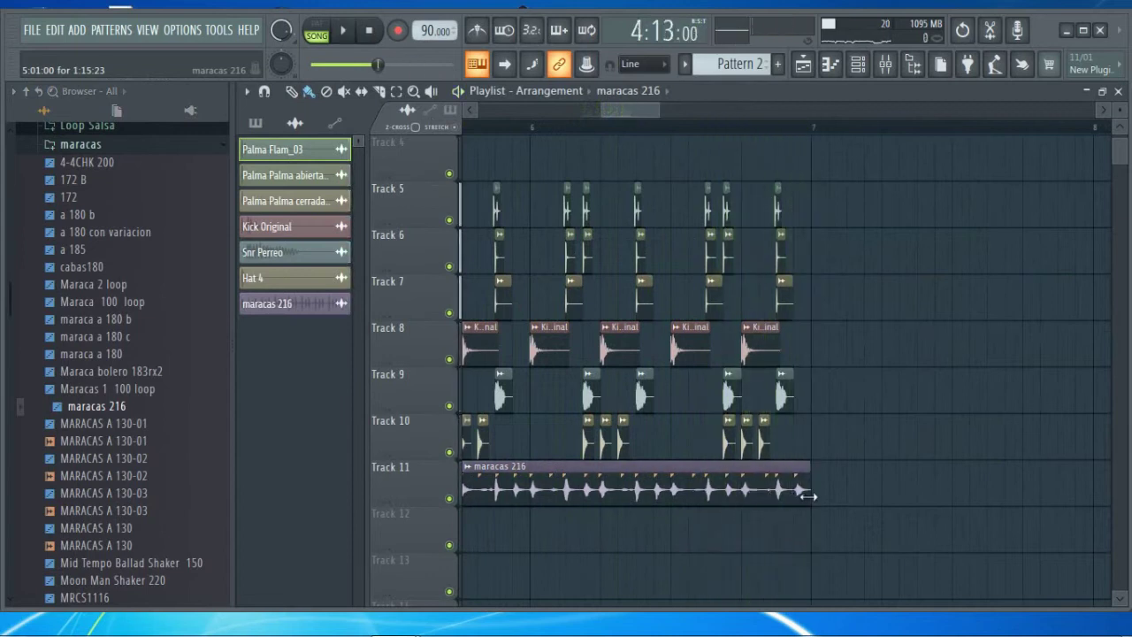
Route maracas 216 to a free mixer track and lower its fader while the loop plays
double_click(766, 492)
click(383, 299)
click(624, 422)
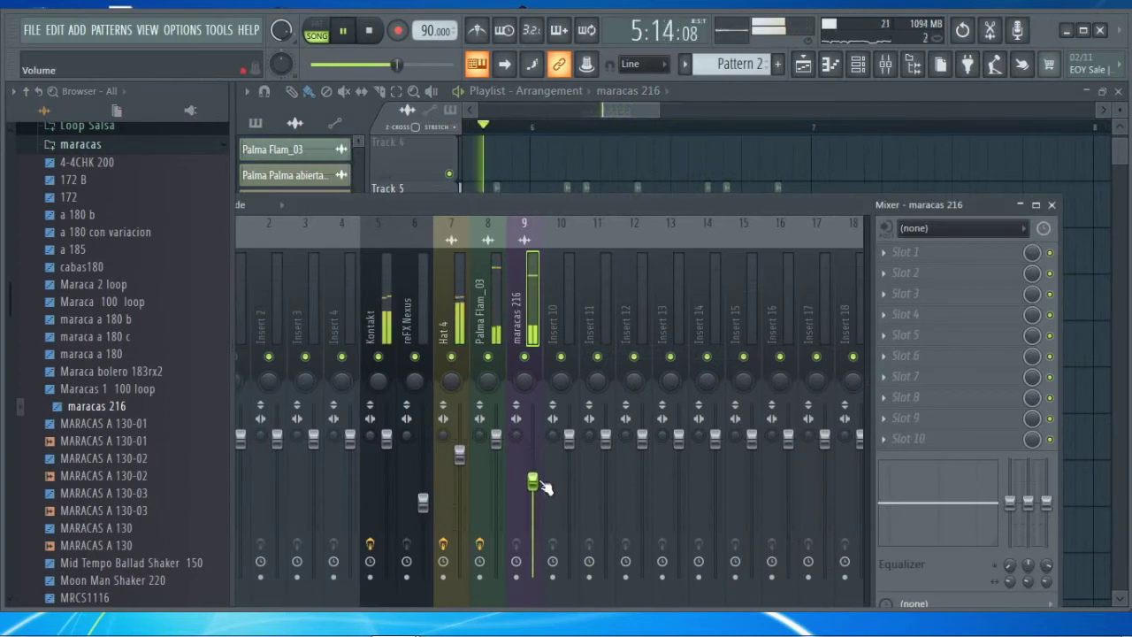
key(space)
Add Fruity Reeverb 2 to slot 1 of the maracas 216 mixer track and listen to it in the playing arrangement
click(884, 256)
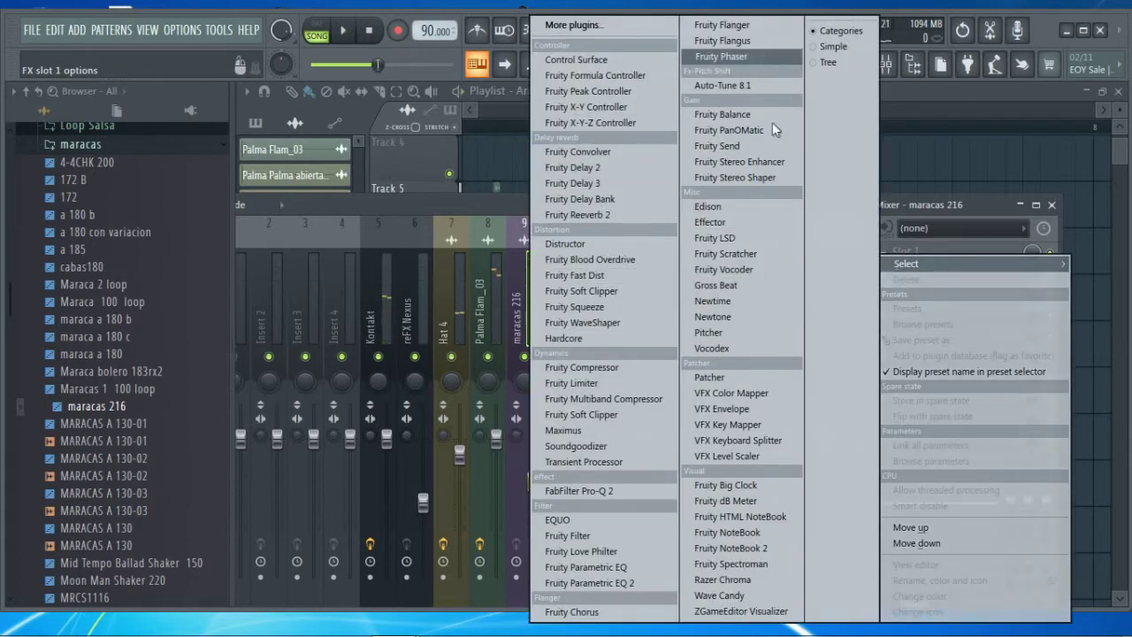
click(577, 214)
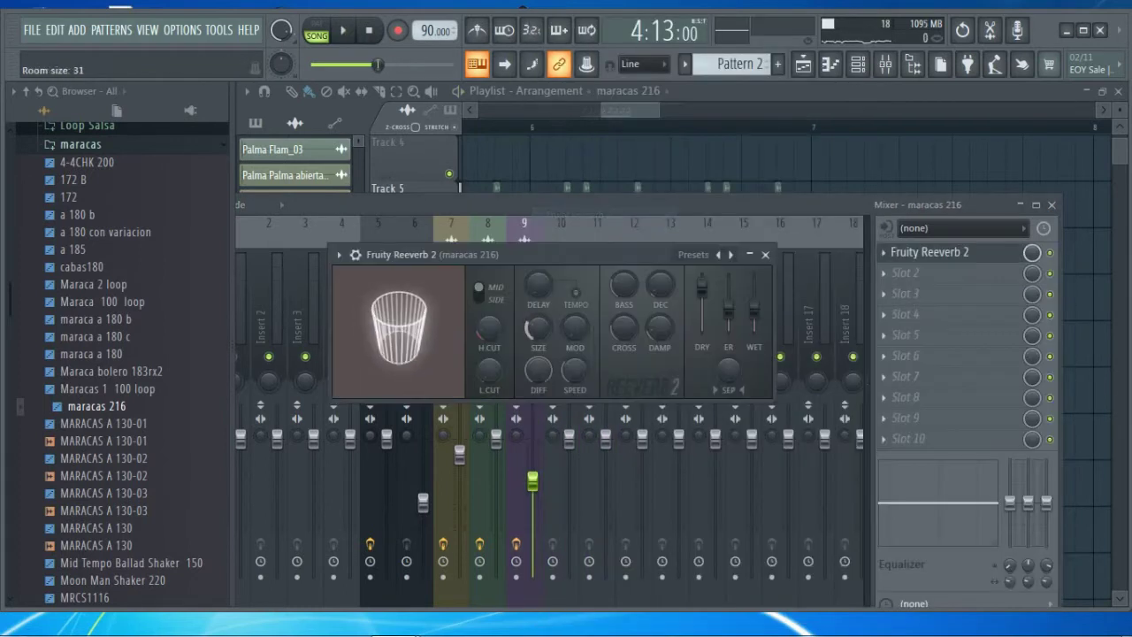
key(space)
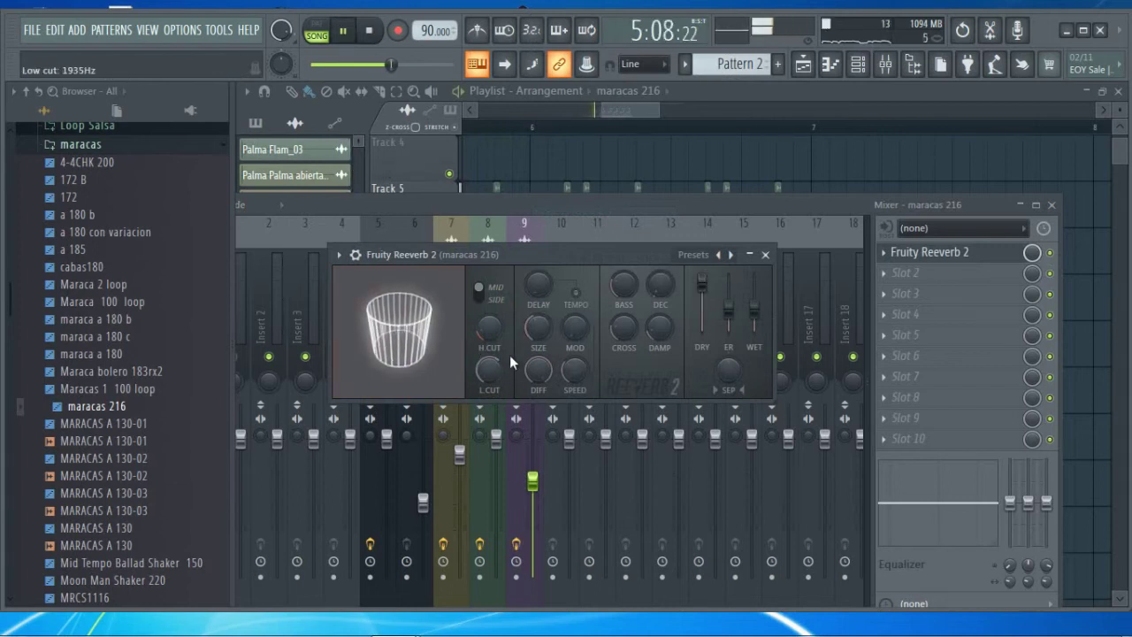
click(765, 255)
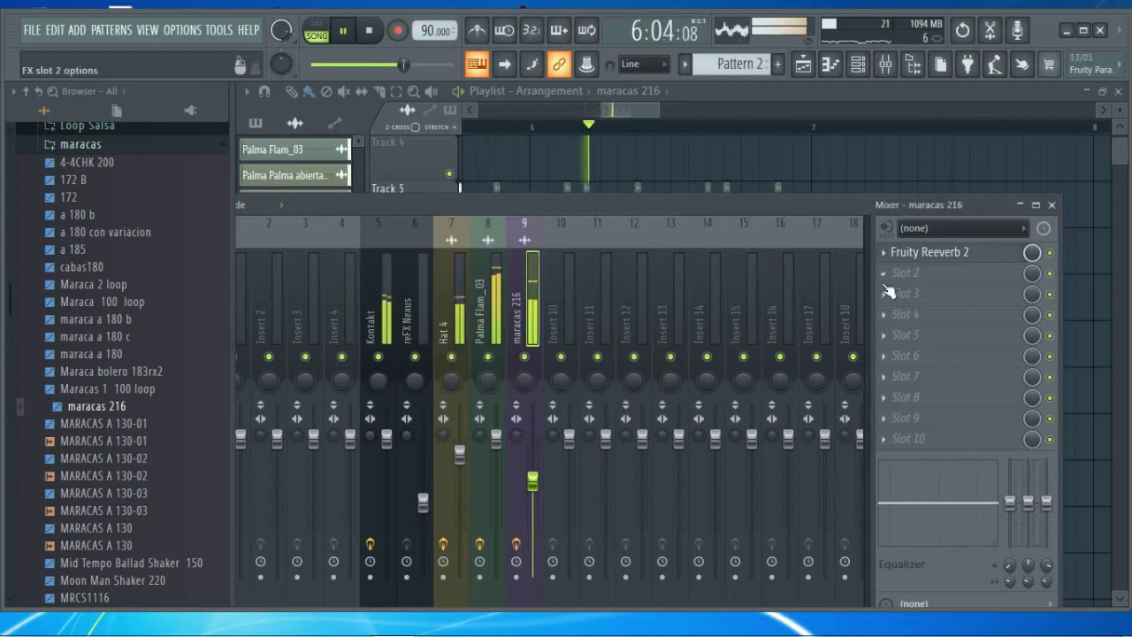
Add Fruity Parametric EQ 2 to slot 2 of the maracas 216 track and step through its presets to Peaking only
click(888, 292)
click(584, 577)
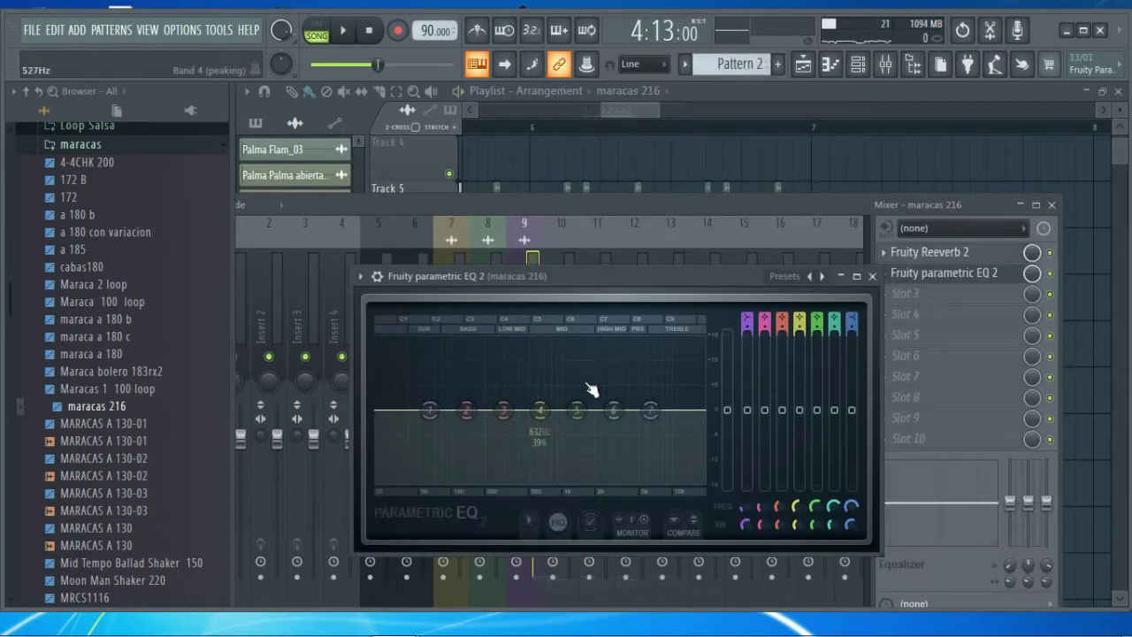
click(809, 276)
click(808, 276)
click(808, 276)
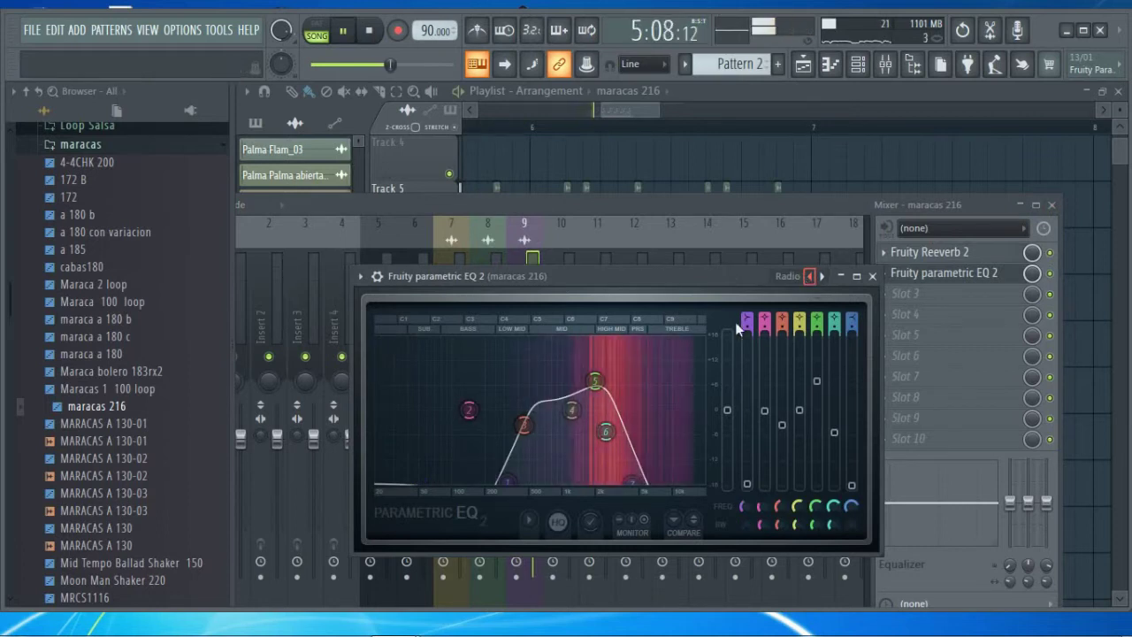
click(810, 277)
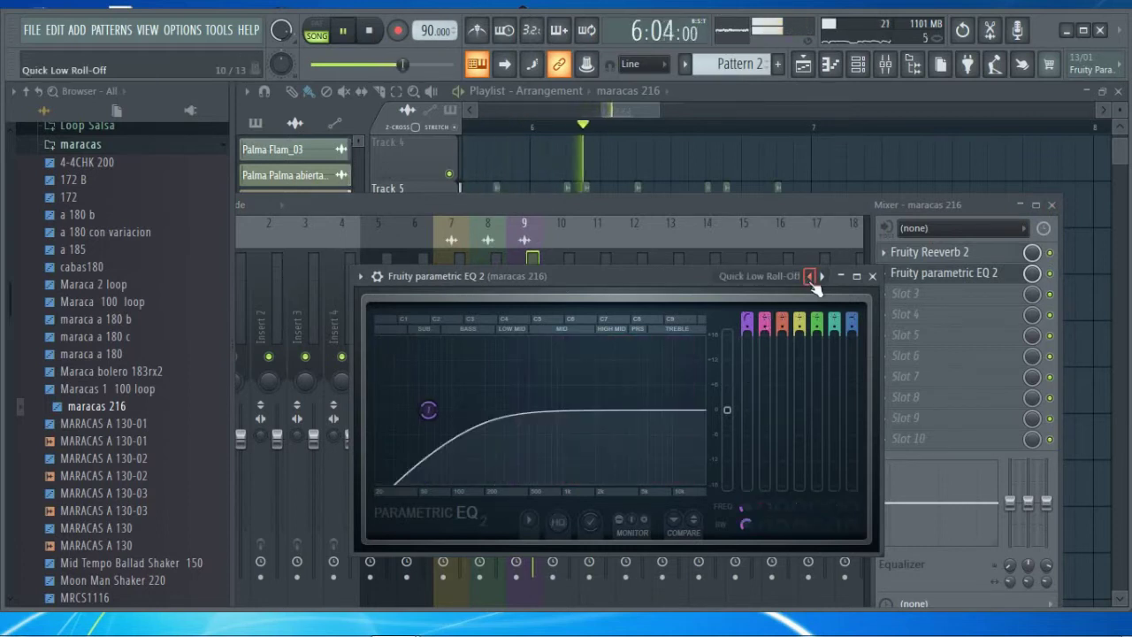
click(808, 276)
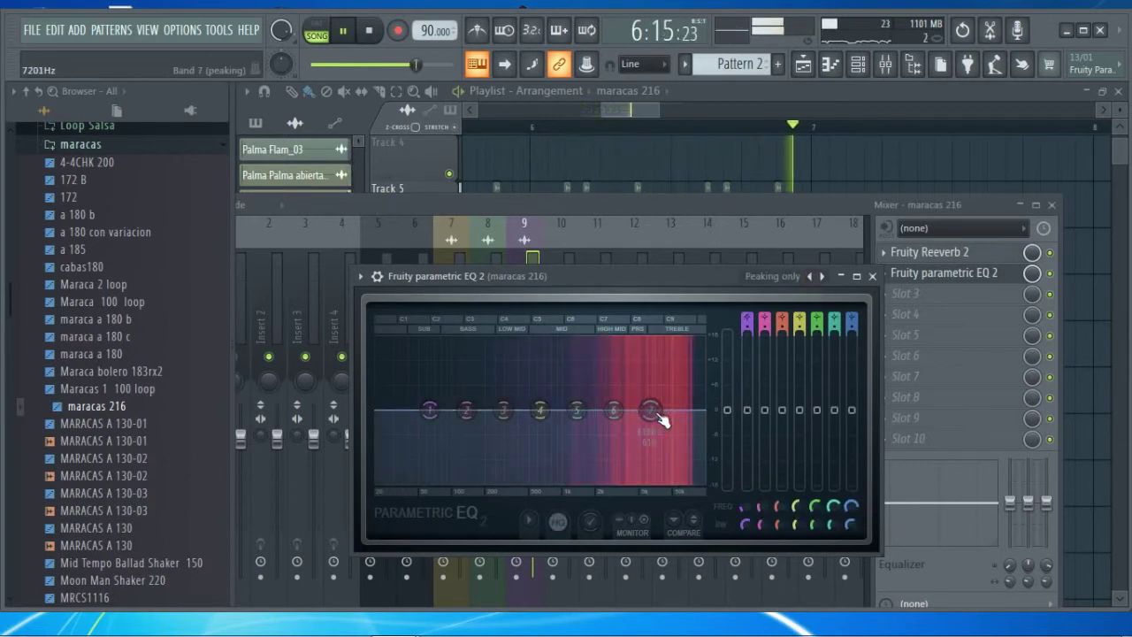
Stop playback, set the maracas EQ's band 1 to High pass and choose its filter order
key(space)
right_click(433, 413)
mouse_move(466, 453)
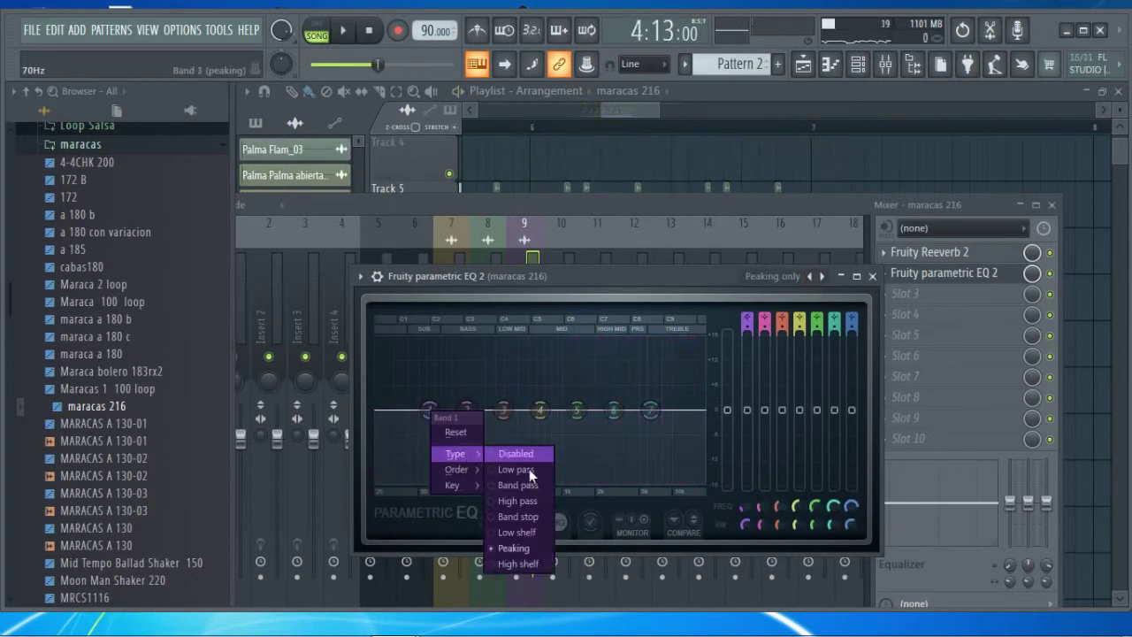
click(522, 499)
right_click(430, 413)
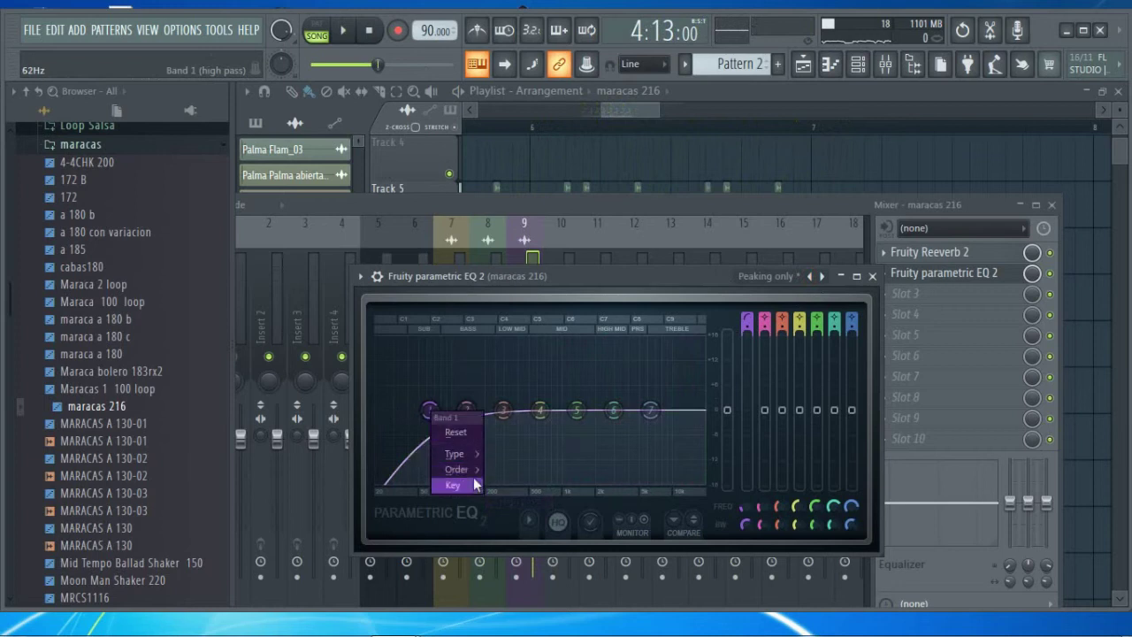
mouse_move(483, 476)
click(525, 533)
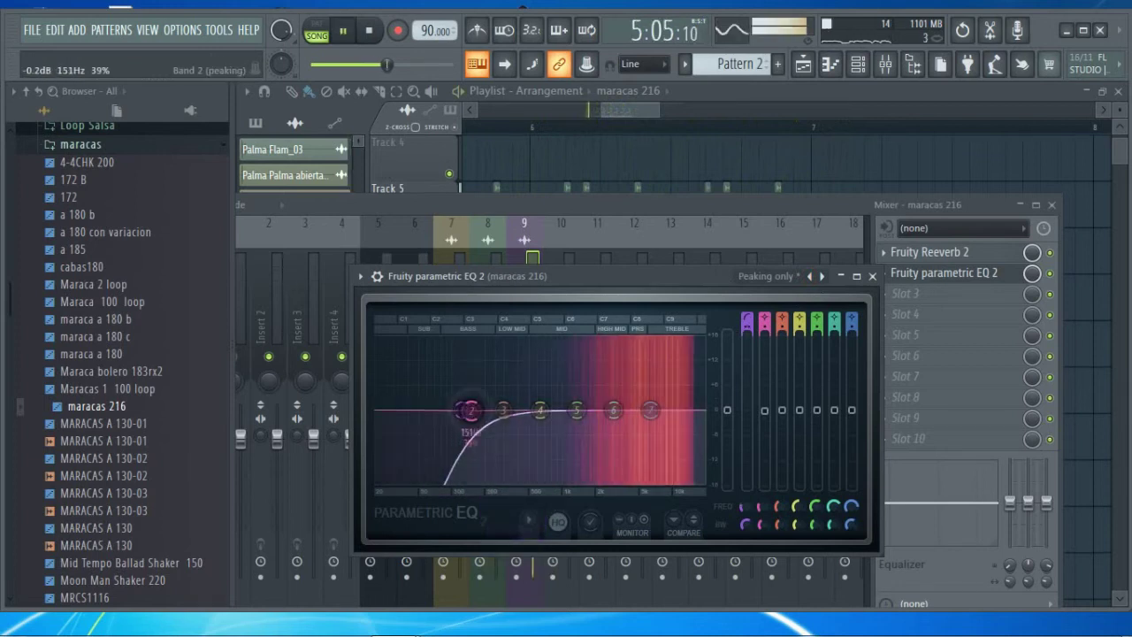
Shape the maracas EQ by moving band 1's high pass toward the highs and lowering band 7 near 20 kHz, and raise the track's fader slightly
drag(471, 410, 579, 409)
key(space)
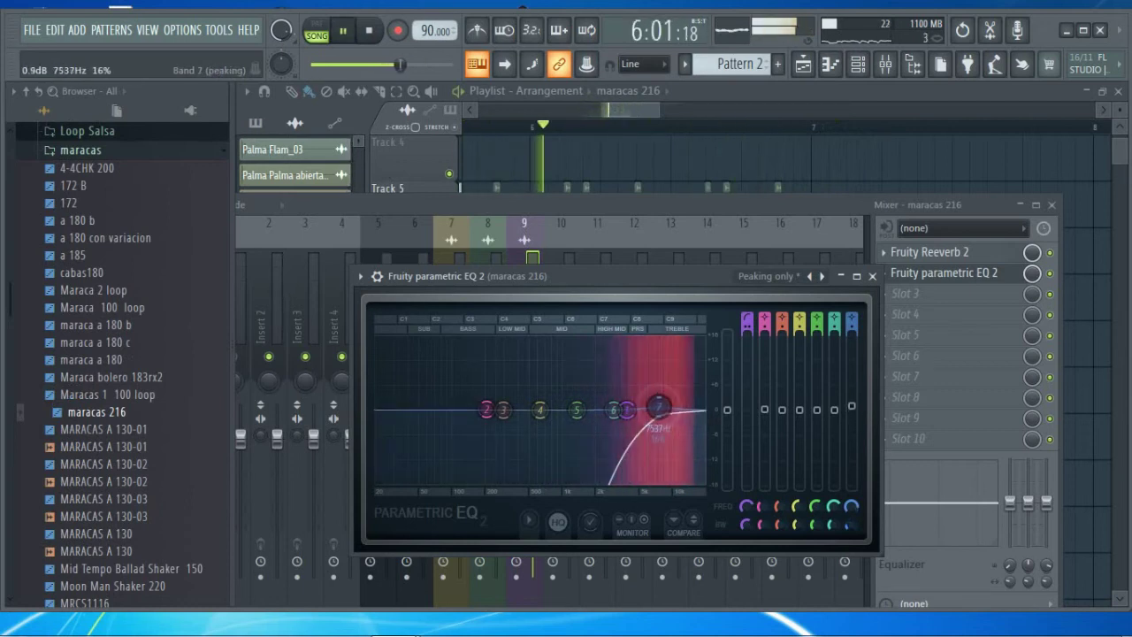
key(space)
drag(626, 410, 688, 409)
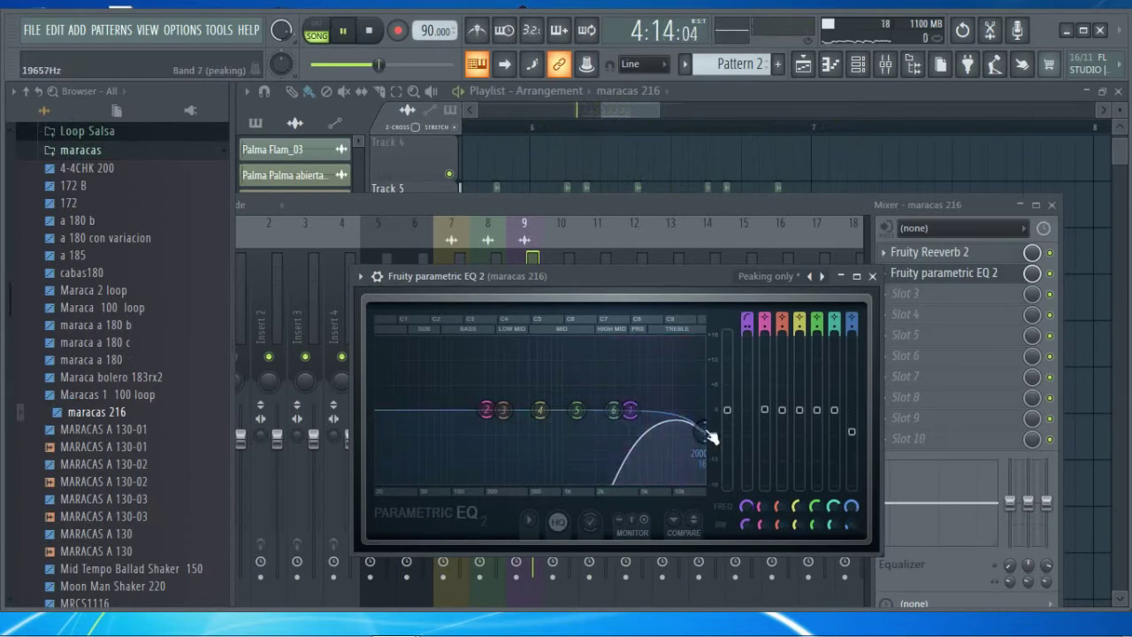
drag(705, 436, 705, 434)
drag(614, 410, 624, 421)
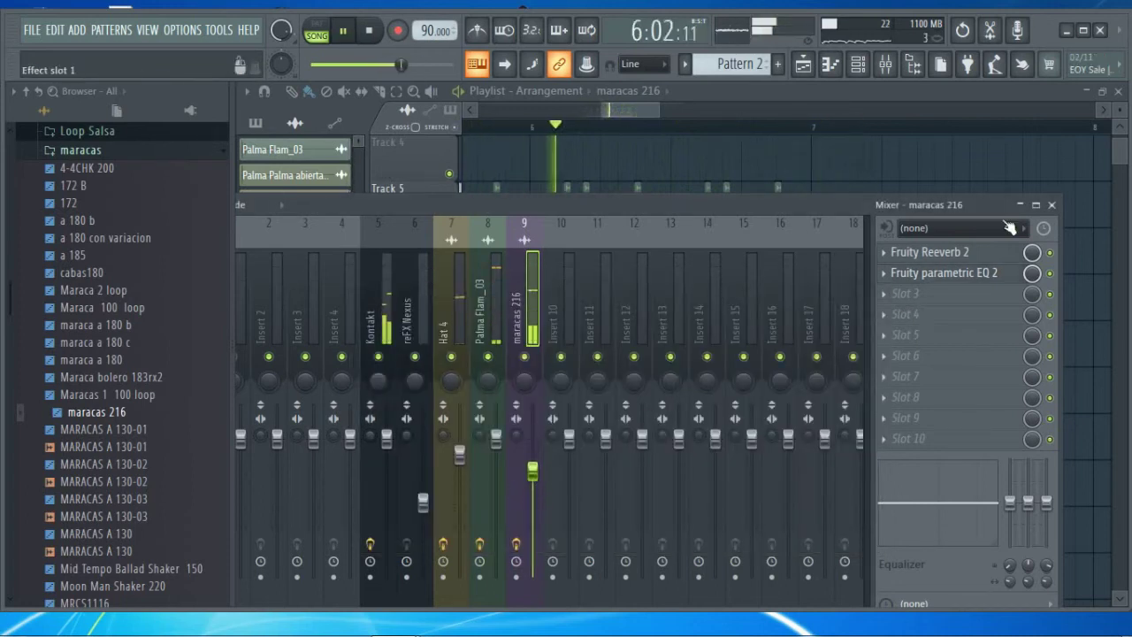
click(1053, 205)
Set the playback position to the start of bar 5 and play the percussion section with the equalized maracas
click(854, 299)
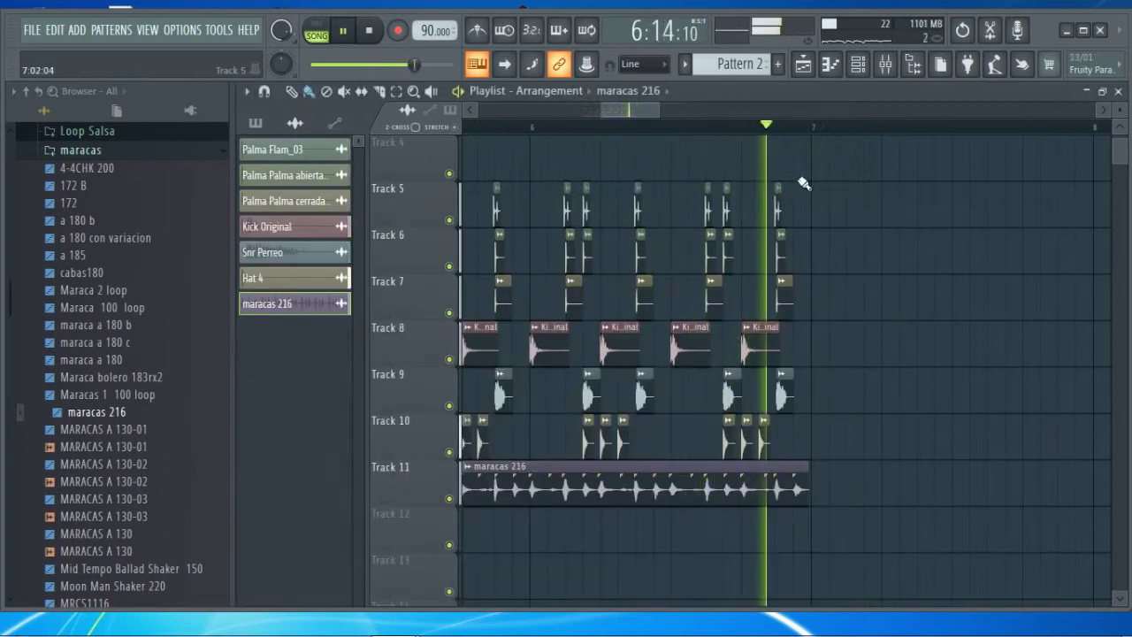
key(space)
scroll(740, 130, down, 4)
drag(621, 110, 593, 112)
click(673, 128)
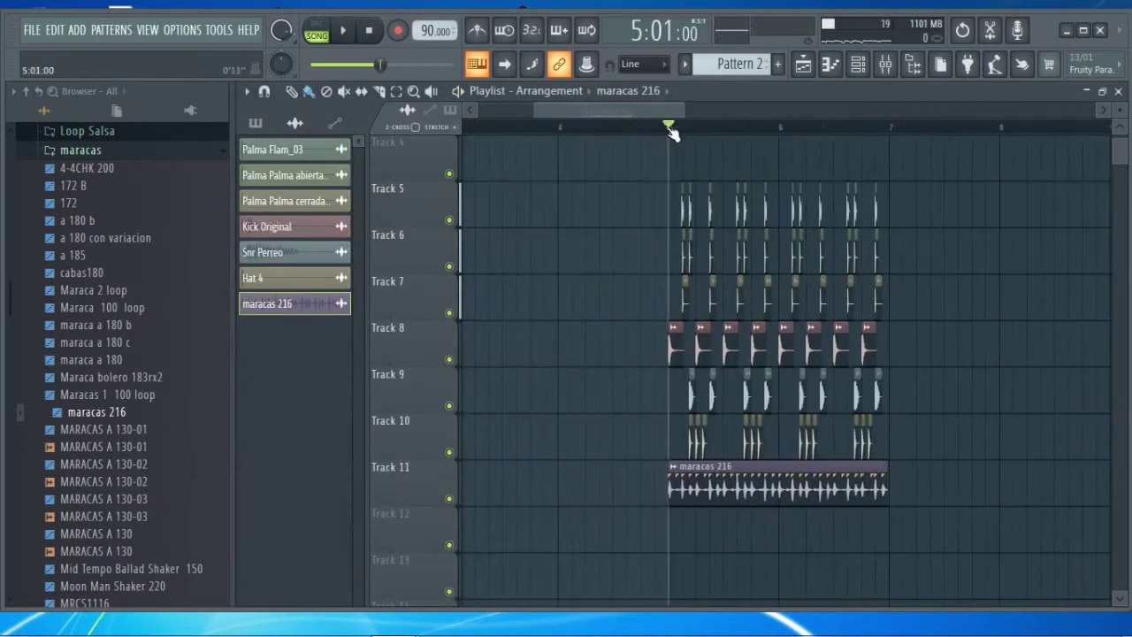
scroll(681, 133, up, 4)
key(space)
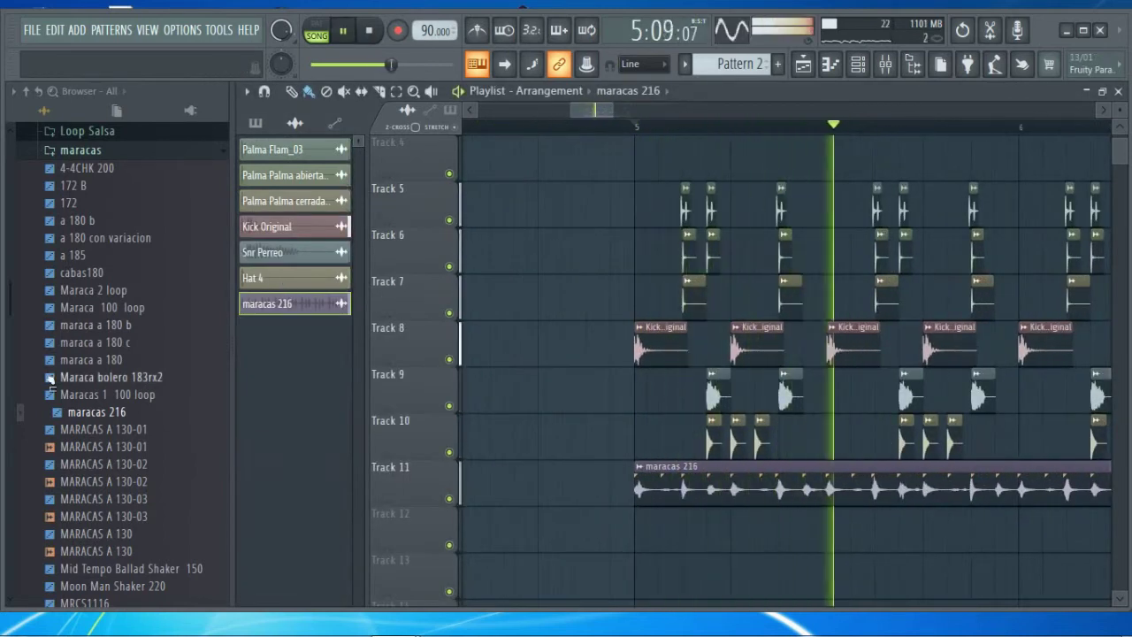
Stop playback and browse to the Kicks folder of Puro Bellakeo Vol. 1 Sodereck to preview Kick Toma
scroll(106, 354, up, 6)
click(80, 359)
click(74, 225)
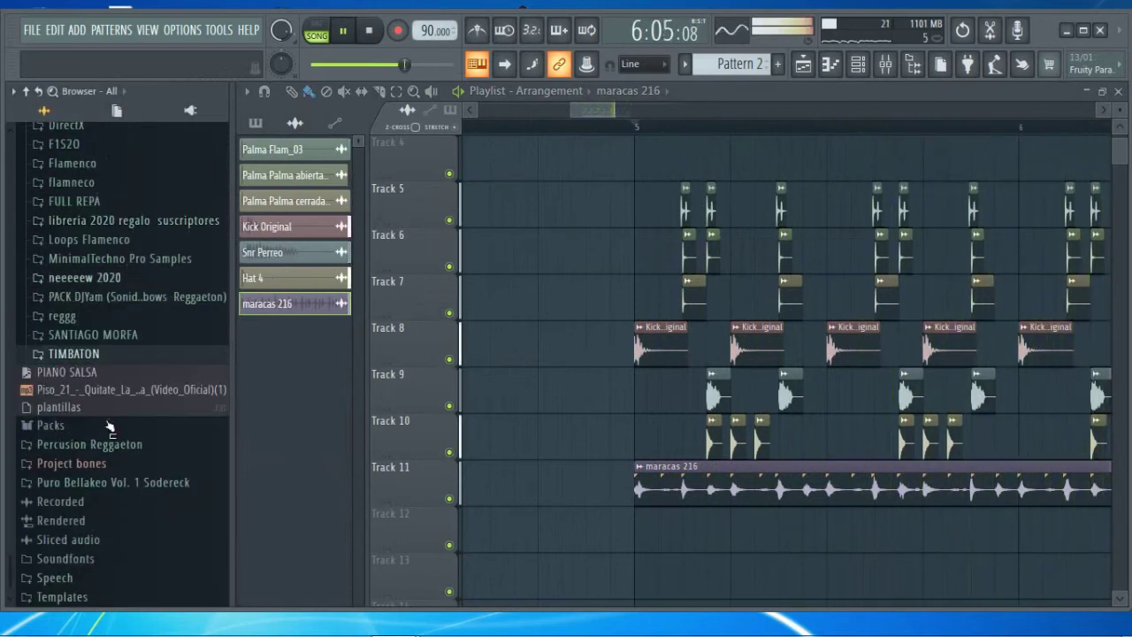
key(space)
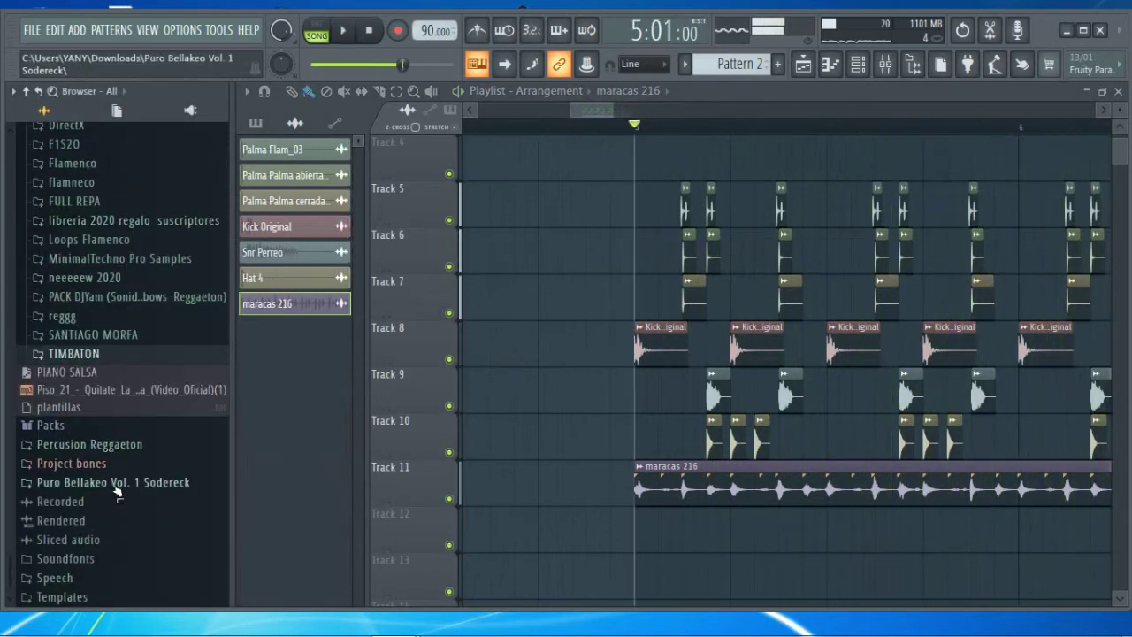
click(115, 482)
click(79, 355)
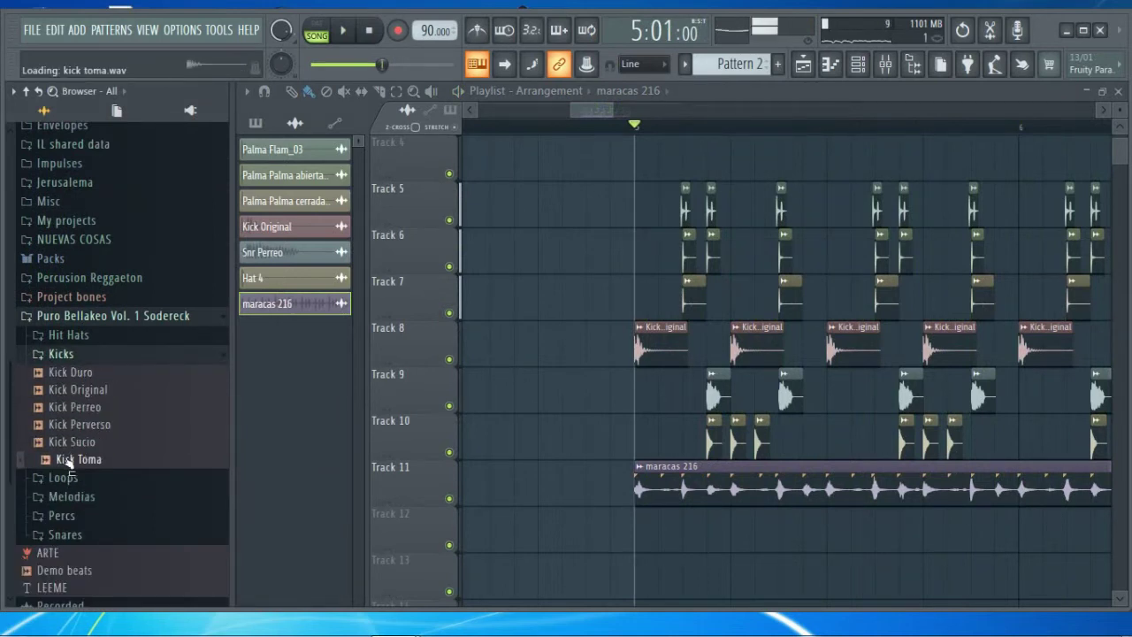
click(84, 354)
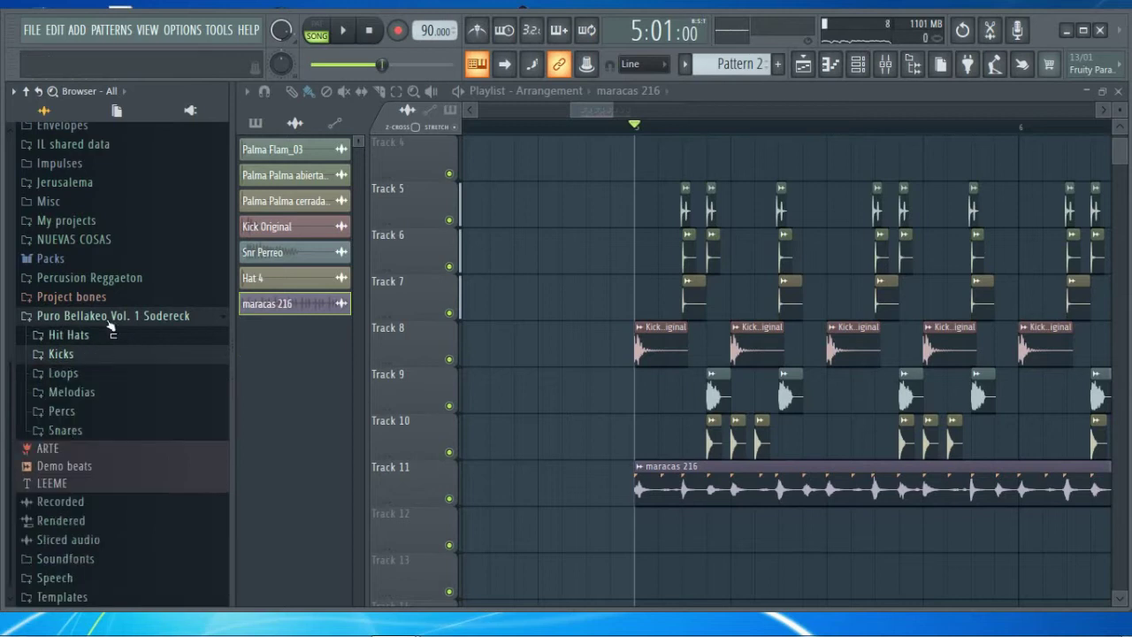
Preview the Redoble sample in the Percusion Reggaeton folder and play the arrangement again
scroll(97, 354, up, 3)
click(89, 444)
scroll(63, 398, down, 3)
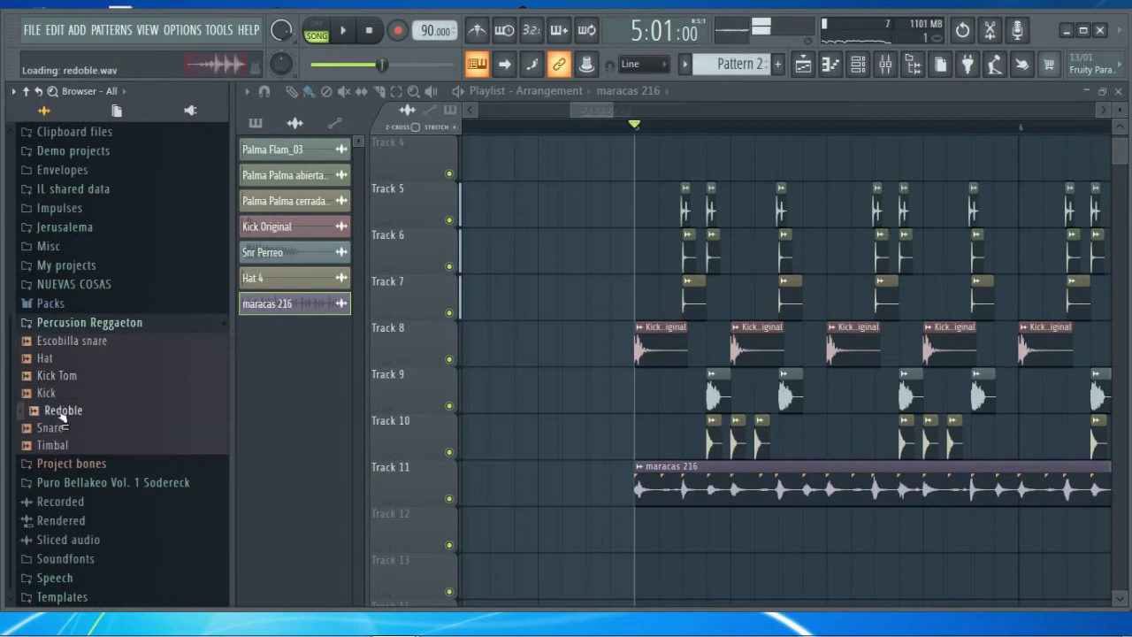
key(space)
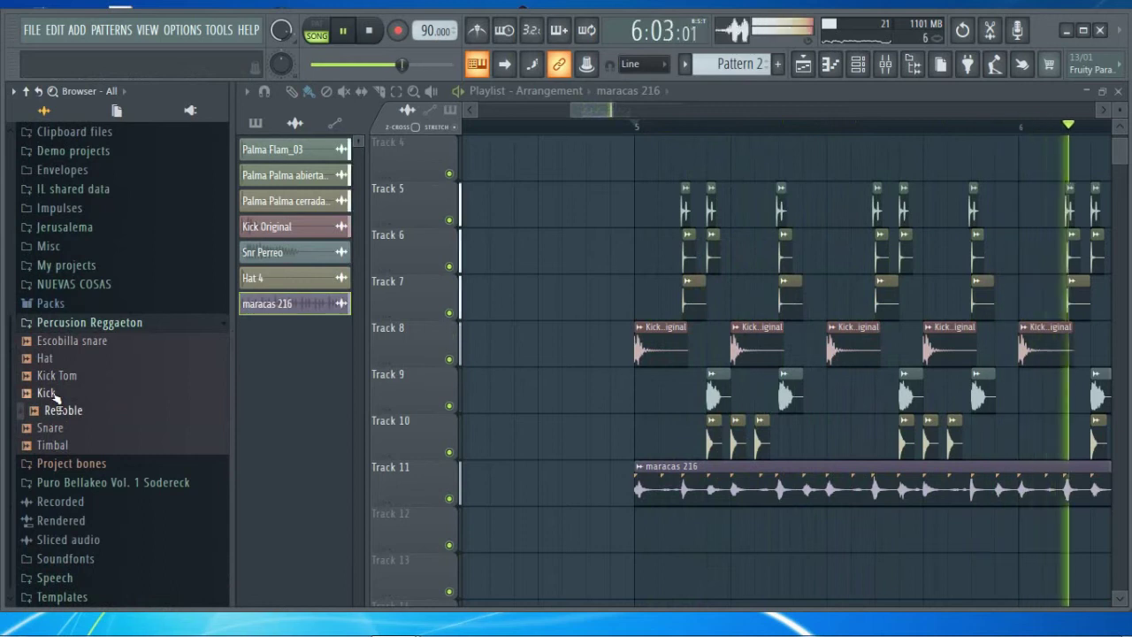
Inspect the mixer levels and the Kontakt channel's Picked Acoustic guitar settings while the arrangement plays
click(885, 64)
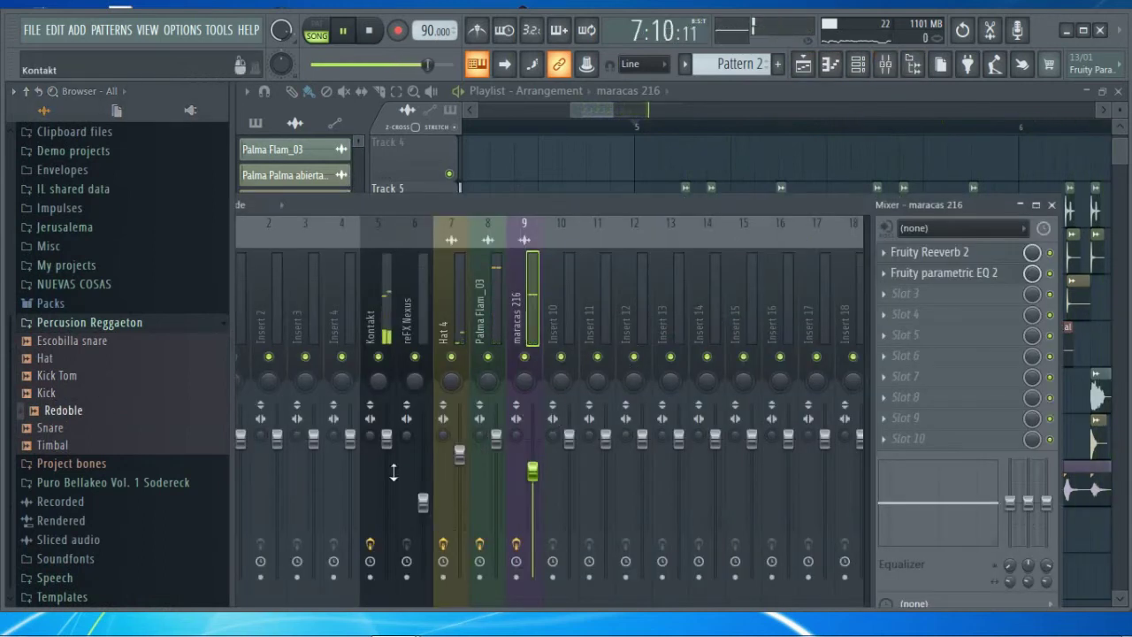
click(1051, 205)
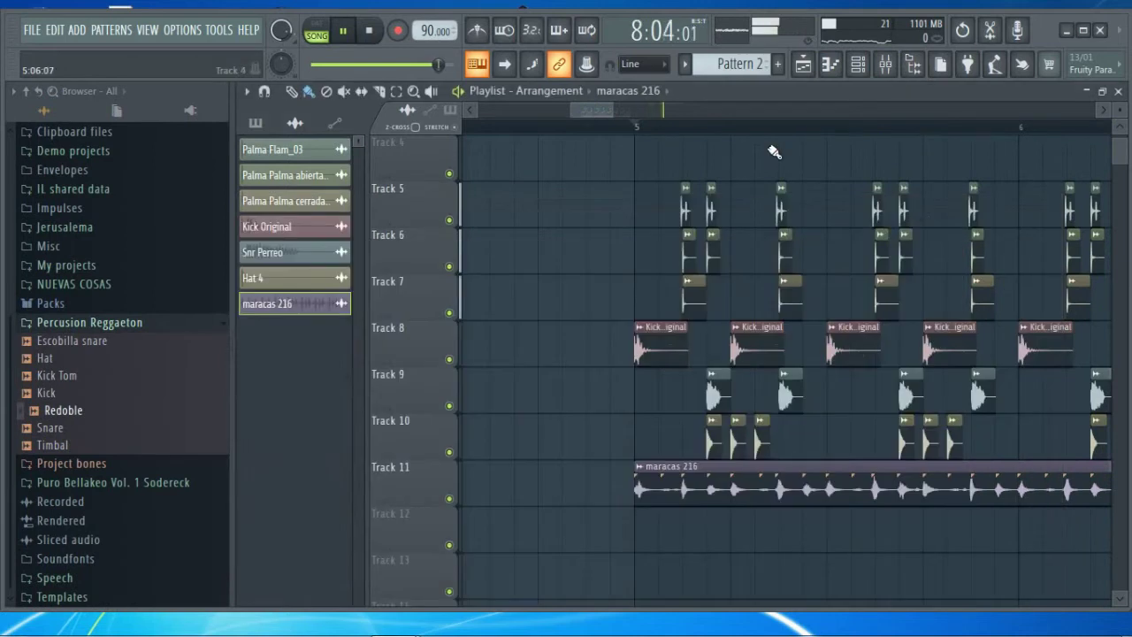
click(857, 64)
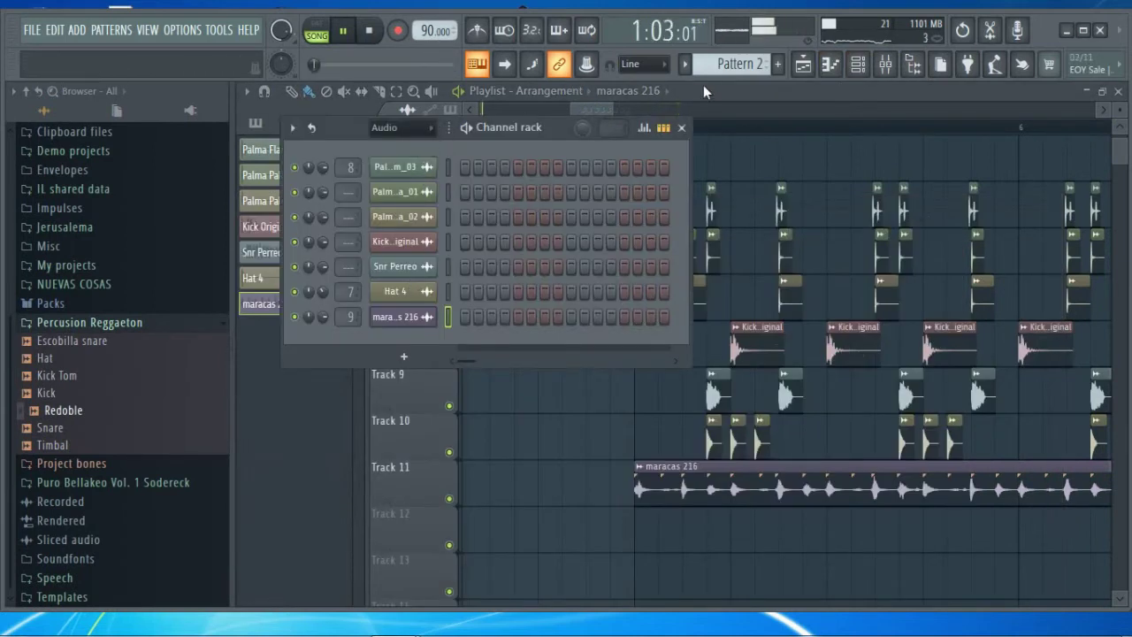
scroll(719, 70, up, 1)
click(403, 167)
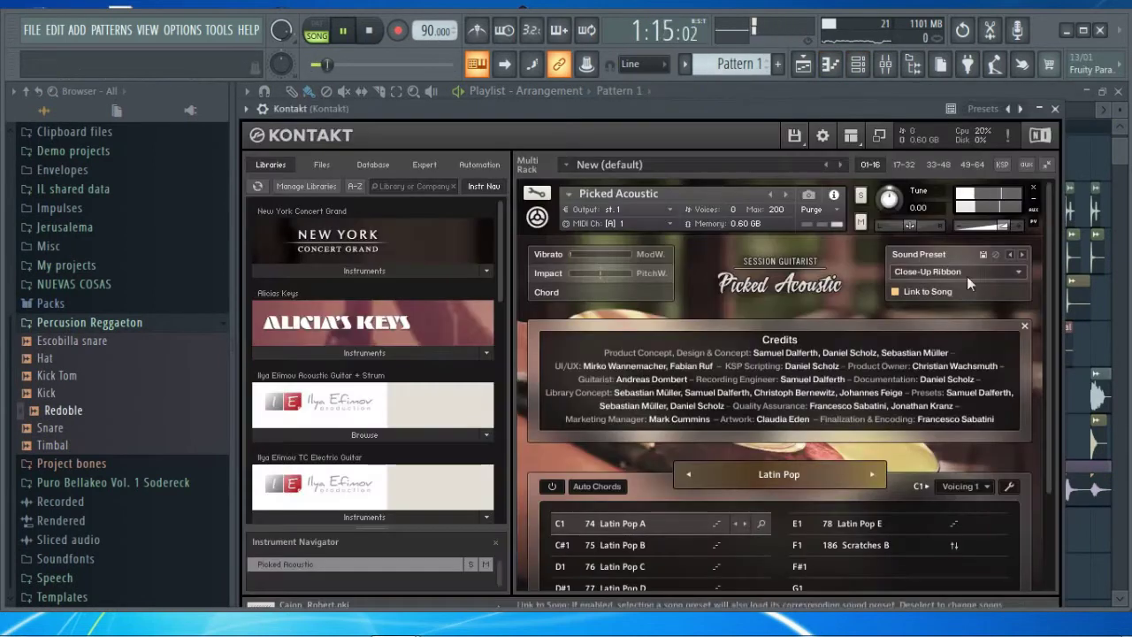
click(1055, 108)
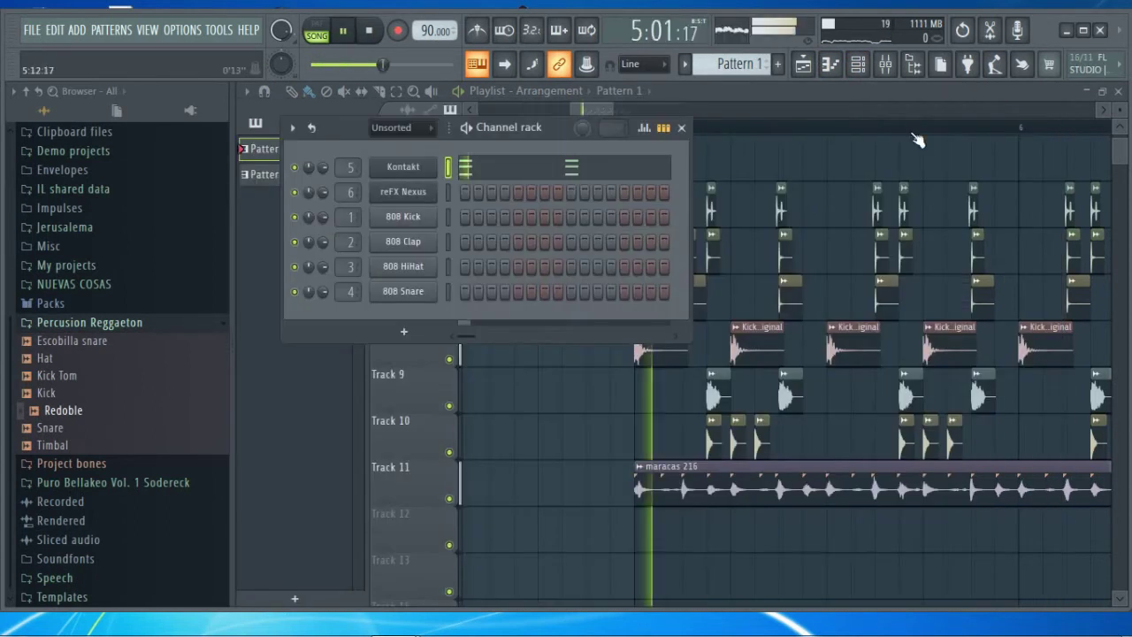
Lower the Kontakt mixer track's fader to about 94% (-1.4 dB)
click(885, 63)
drag(386, 409, 390, 450)
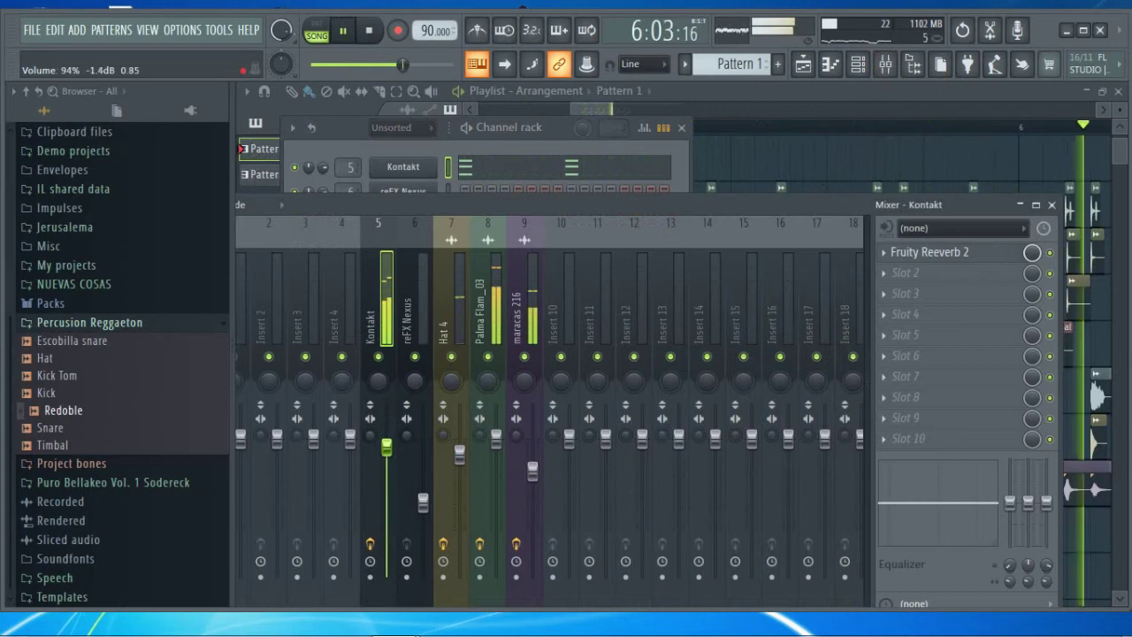
click(1052, 205)
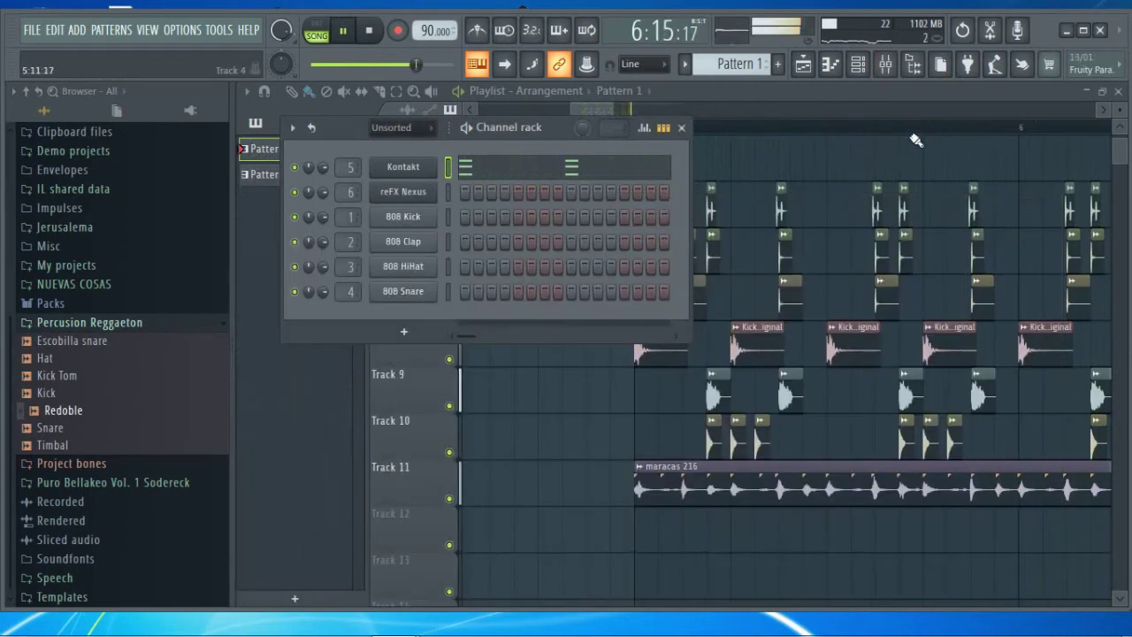
Close the channel rack and replay the arrangement from bar 5, checking the clips on all tracks
key(F6)
key(space)
scroll(584, 147, down, 2)
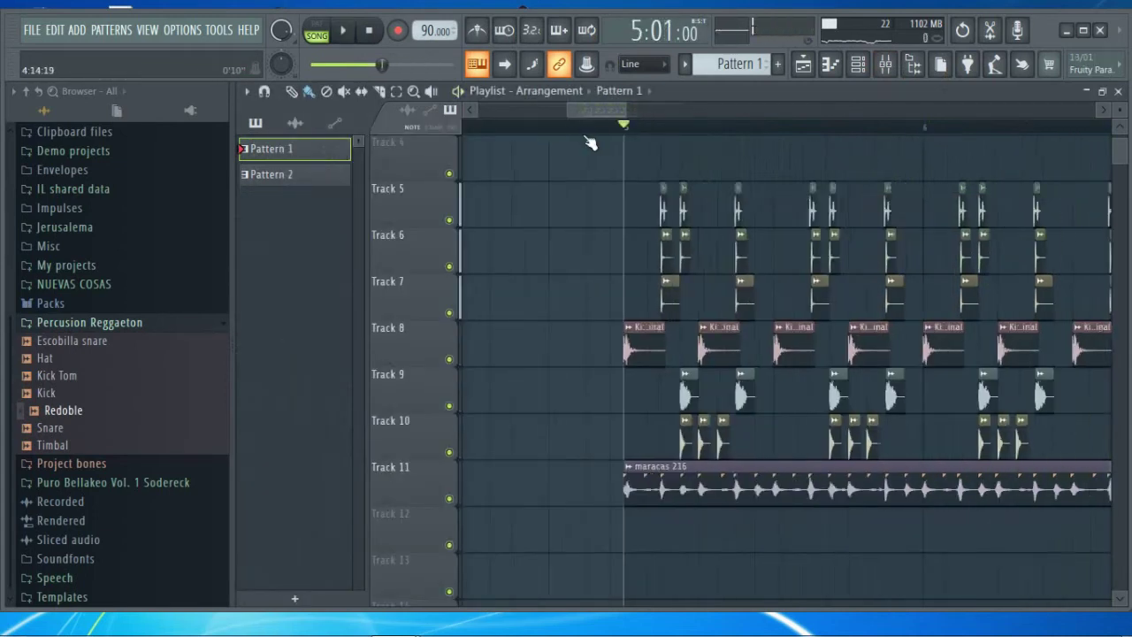
key(space)
scroll(576, 132, down, 4)
scroll(1031, 253, up, 3)
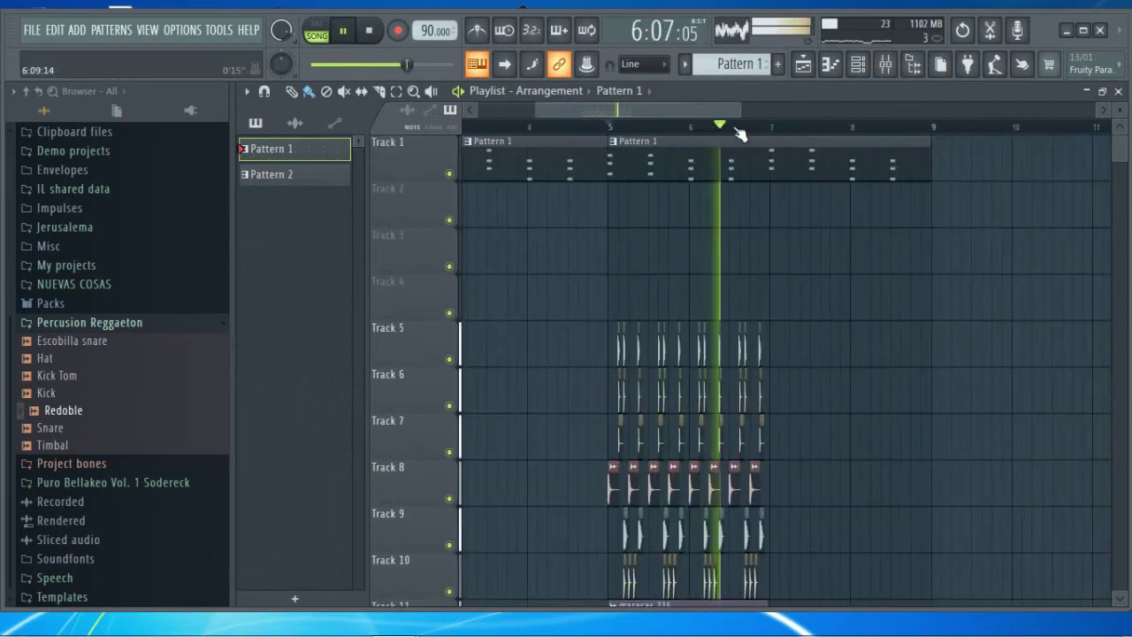
Duplicate all percussion clips on Tracks 5 to 11 from bars 5–6 into bars 7–8 and play the section
key(space)
scroll(788, 250, down, 4)
drag(747, 153, 407, 485)
key(ctrl+b)
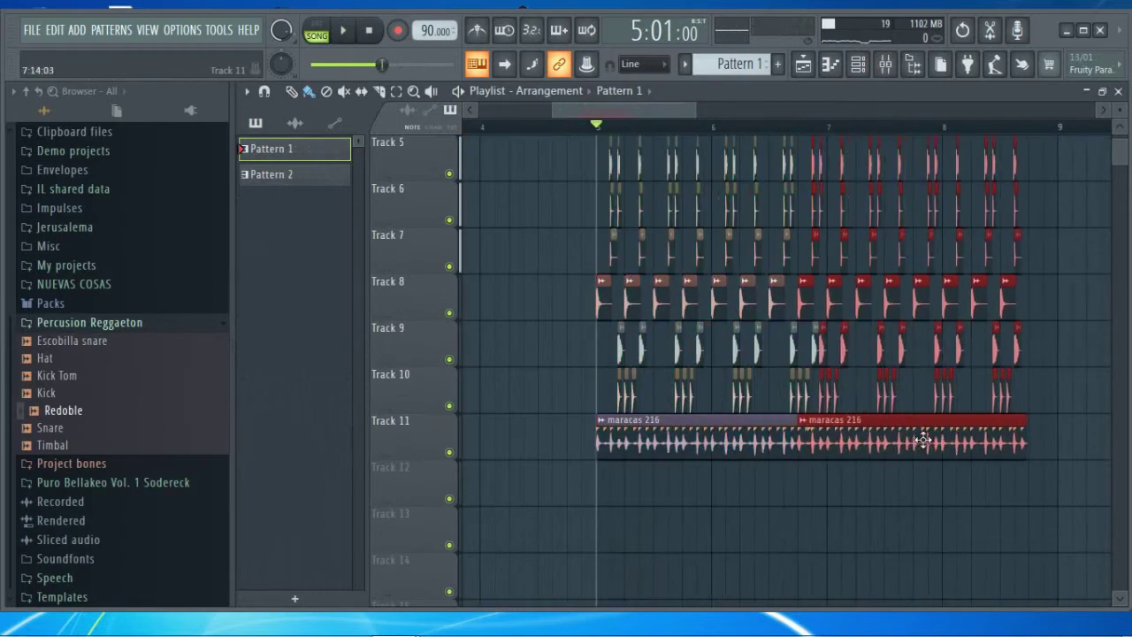
key(space)
scroll(905, 478, up, 2)
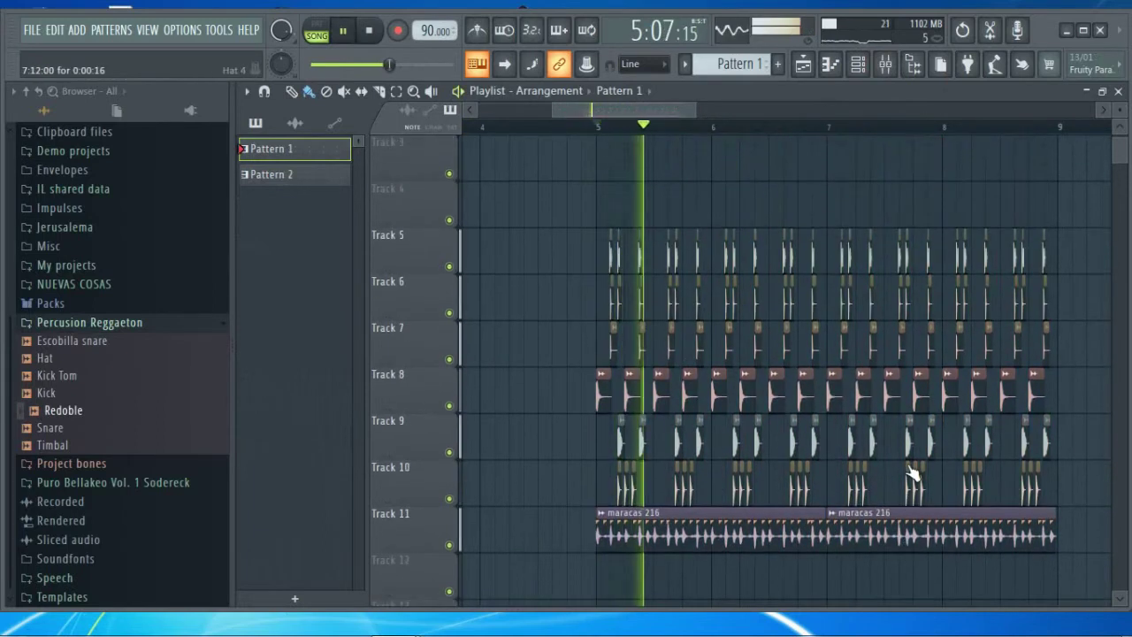
key(space)
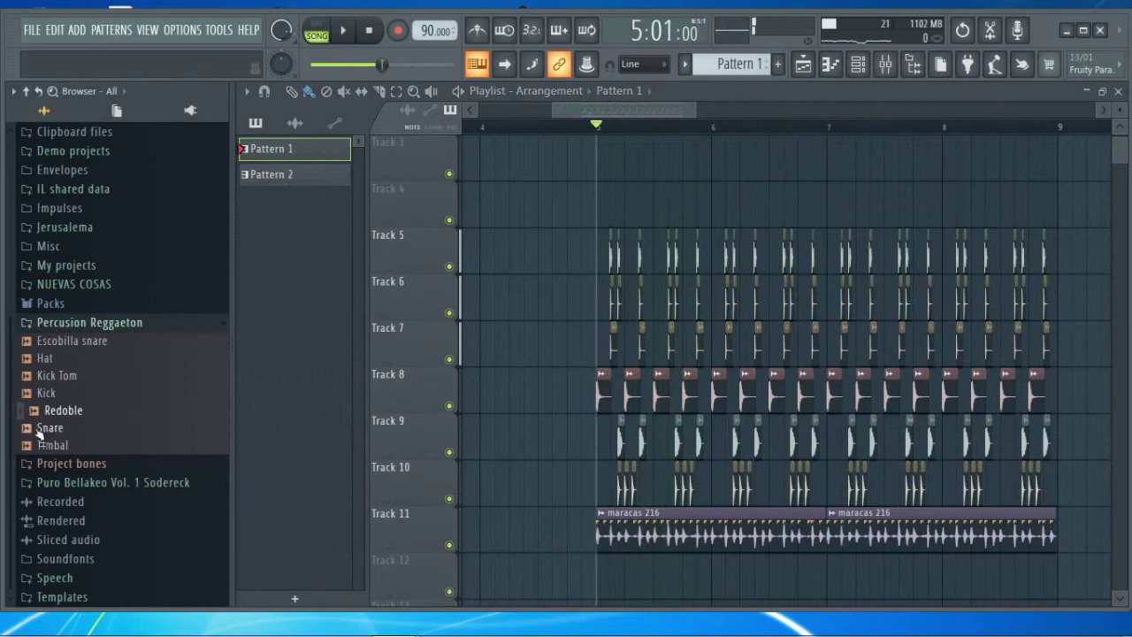
Add the Redoble sample as a fill at the end of bar 6 and move its clip up to Track 12
drag(78, 420, 791, 484)
key(space)
scroll(842, 130, up, 4)
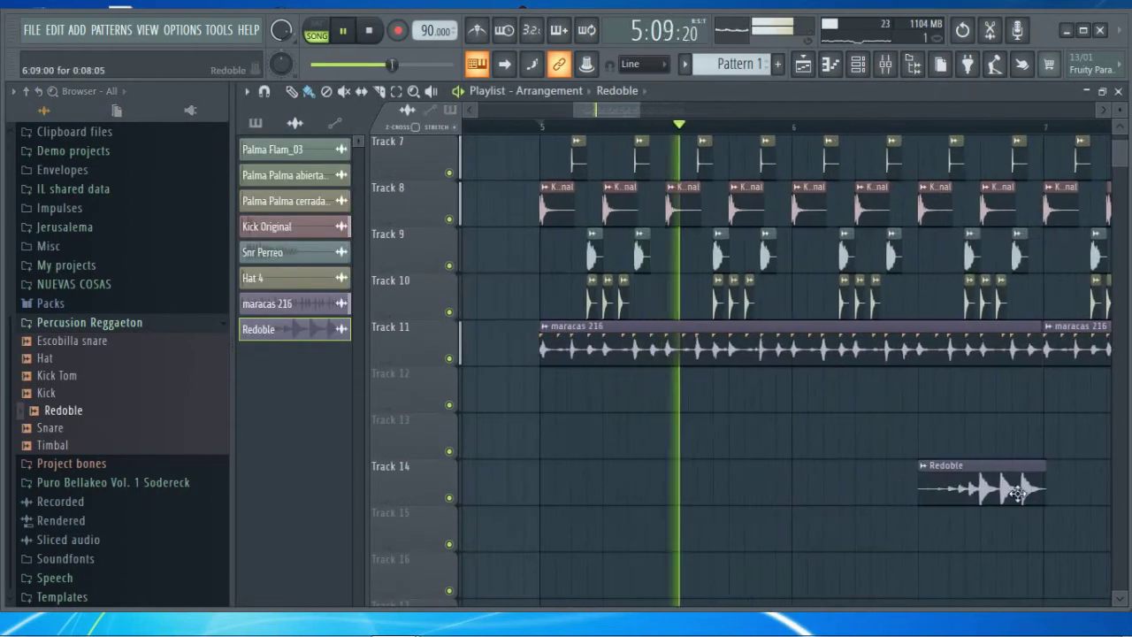
key(space)
scroll(757, 263, down, 3)
drag(747, 476, 724, 480)
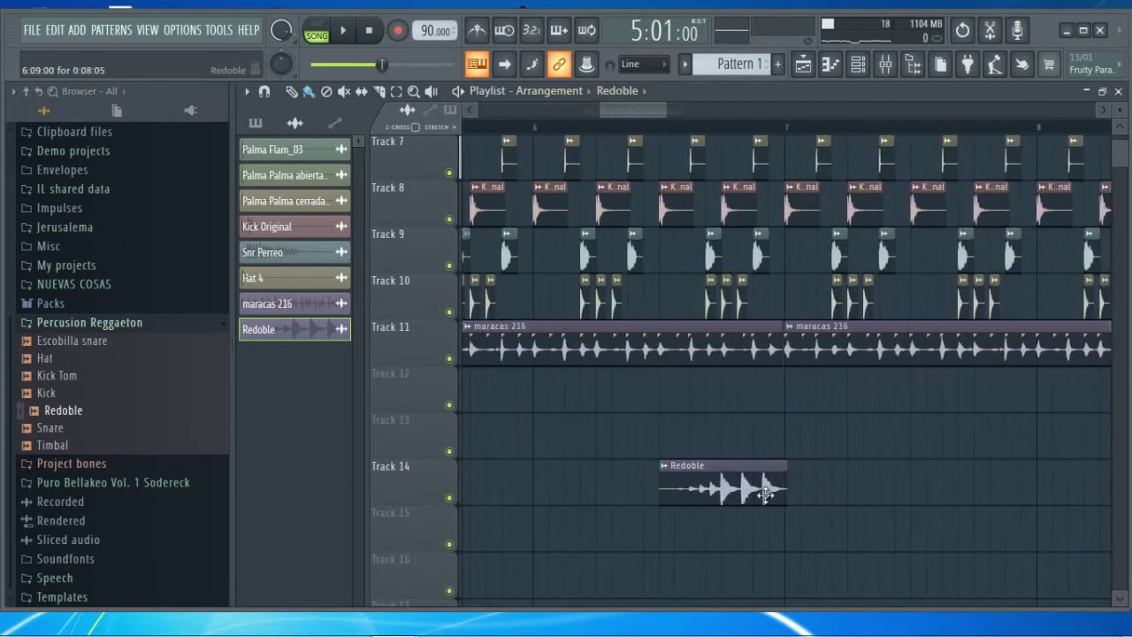
drag(764, 469, 782, 389)
Try shifting the Redoble clip's timing across the start of bar 7 on Track 12, replaying the section, and delete the clip
double_click(782, 389)
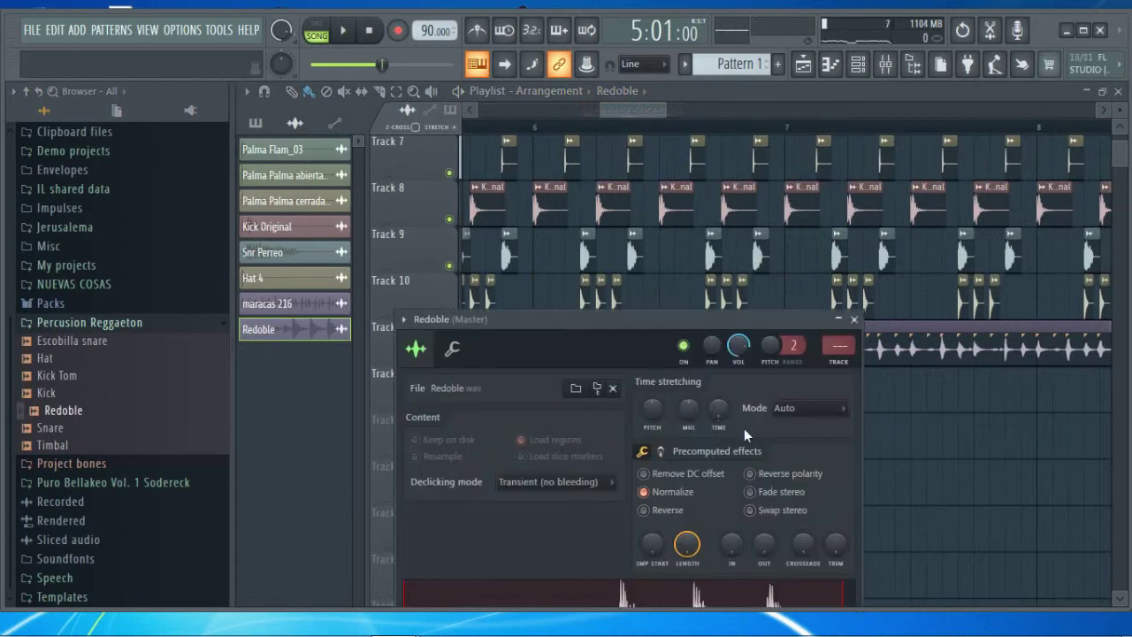
click(849, 320)
scroll(784, 126, up, 2)
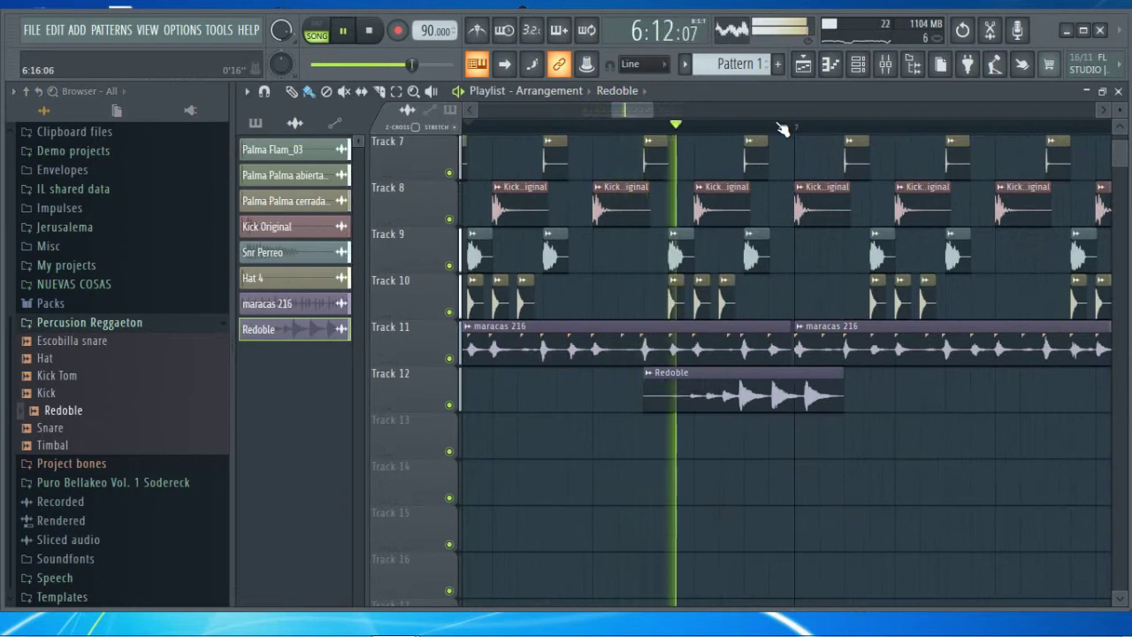
drag(787, 400, 829, 399)
key(space)
key(space)
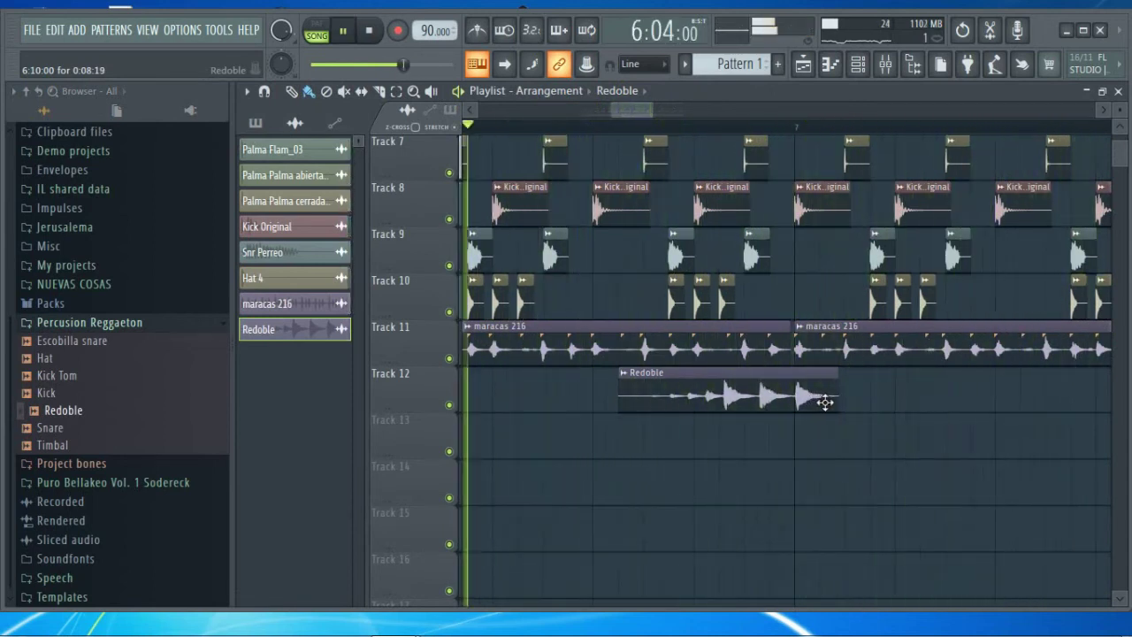
drag(821, 402, 855, 404)
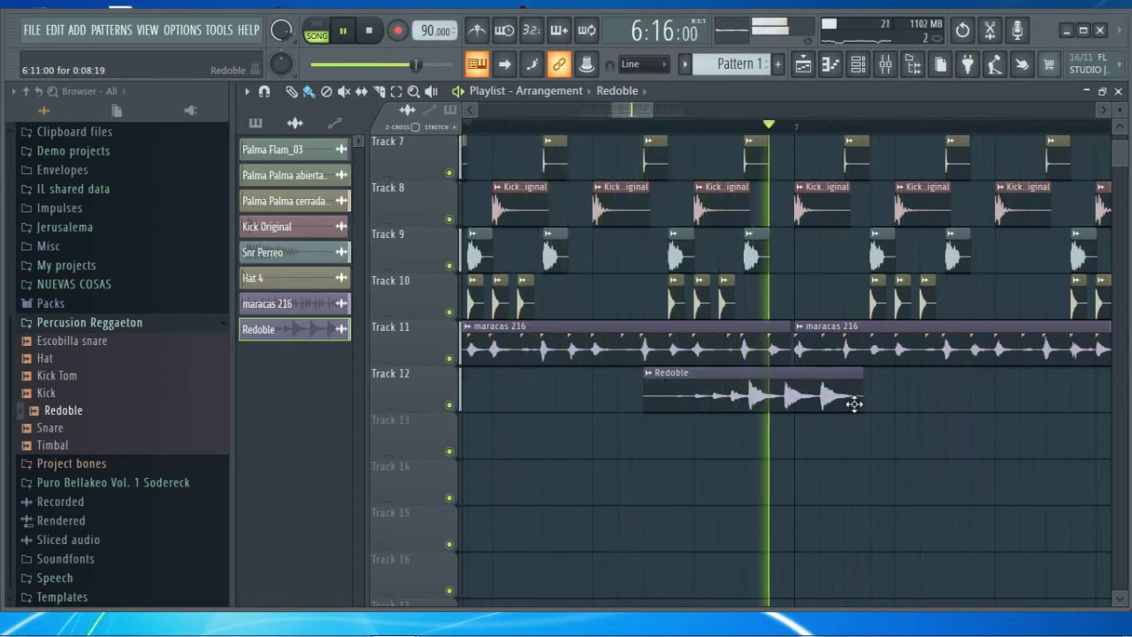
right_click(854, 404)
key(space)
Preview the Snare sample, replay the section and collapse the Percusion Reggaeton folder
click(74, 431)
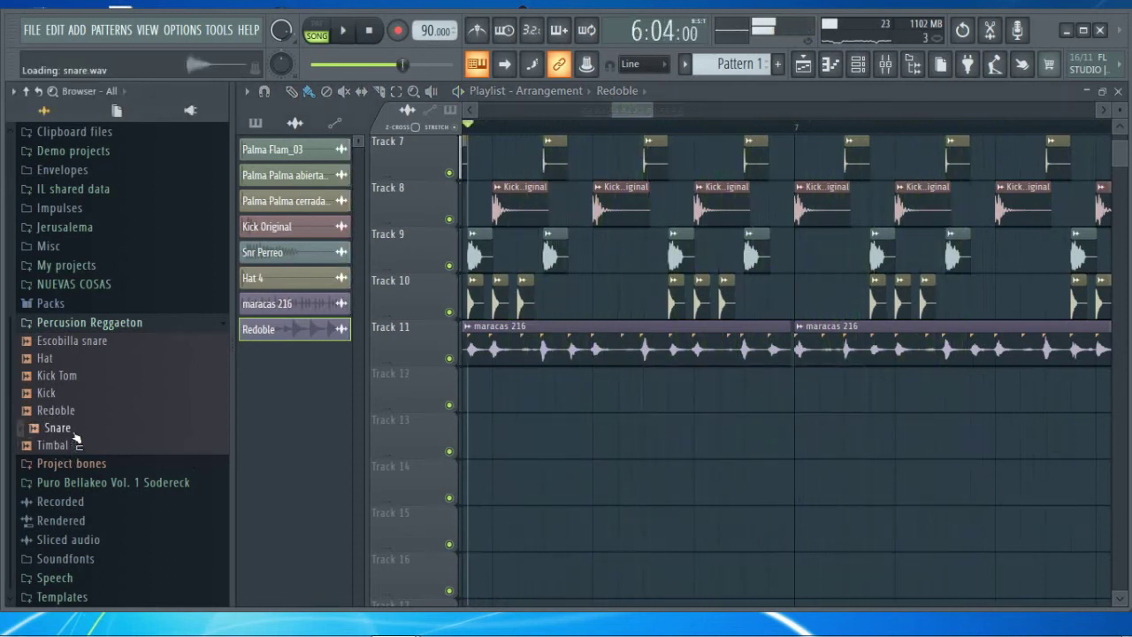
key(space)
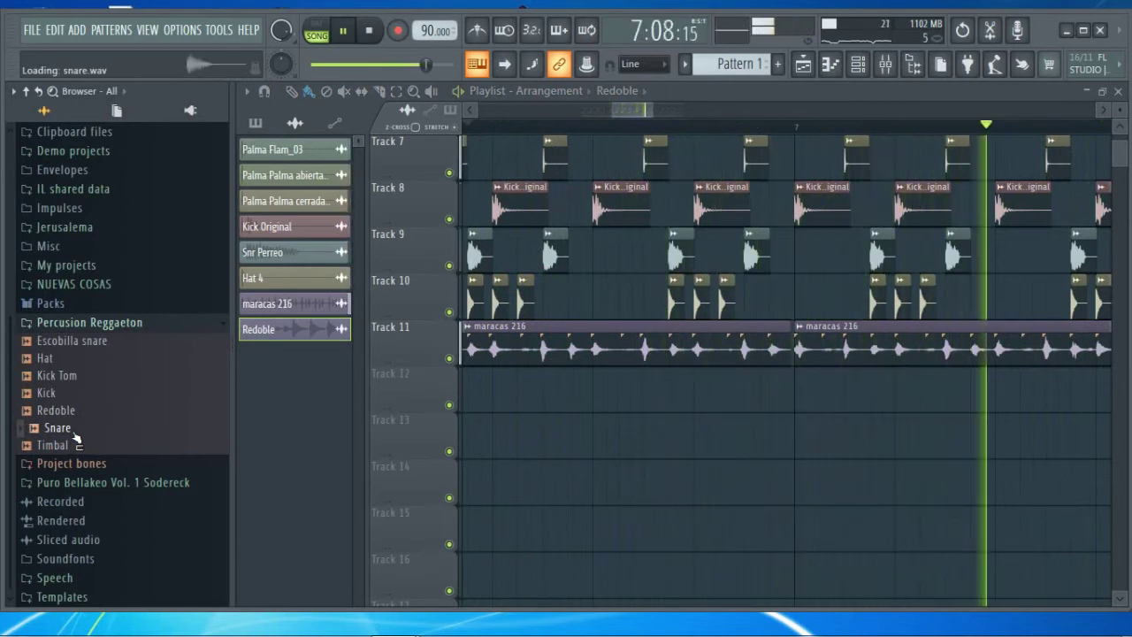
click(173, 325)
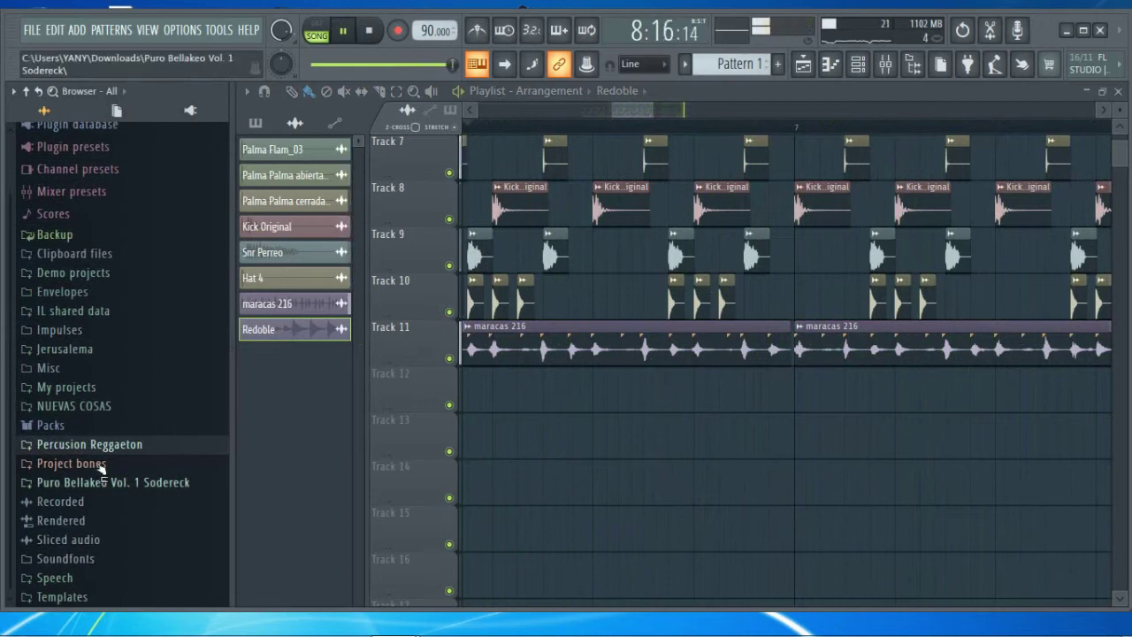
key(space)
Add the Ekit Kick sample from the Kicks folder in Packs to Track 13 at the start of bar 5
click(88, 426)
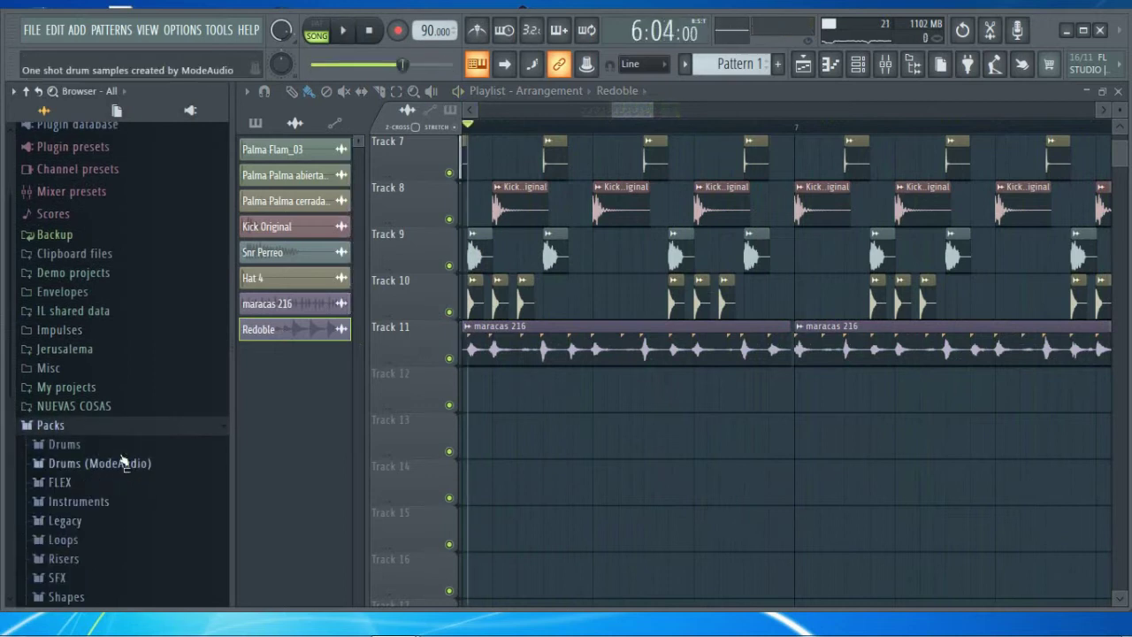
scroll(114, 476, down, 3)
click(73, 396)
click(95, 367)
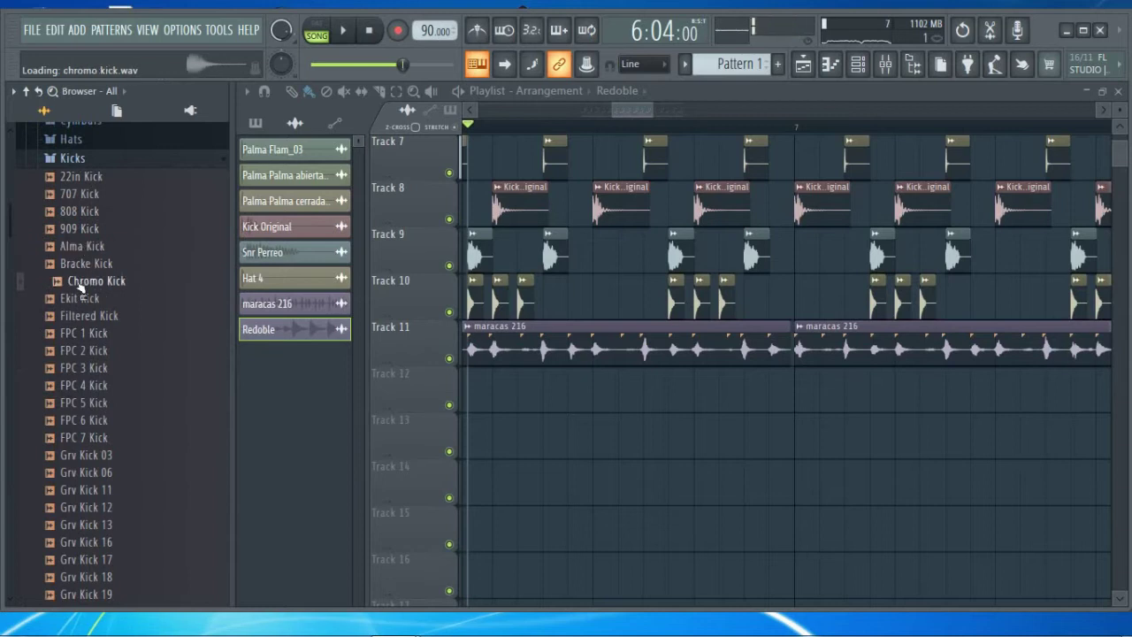
drag(69, 300, 628, 433)
drag(624, 113, 600, 117)
drag(1012, 442, 708, 433)
Add three more Ekit Kick clips in bar 5 on Track 13, each aligned with a Kick Original clip
key(space)
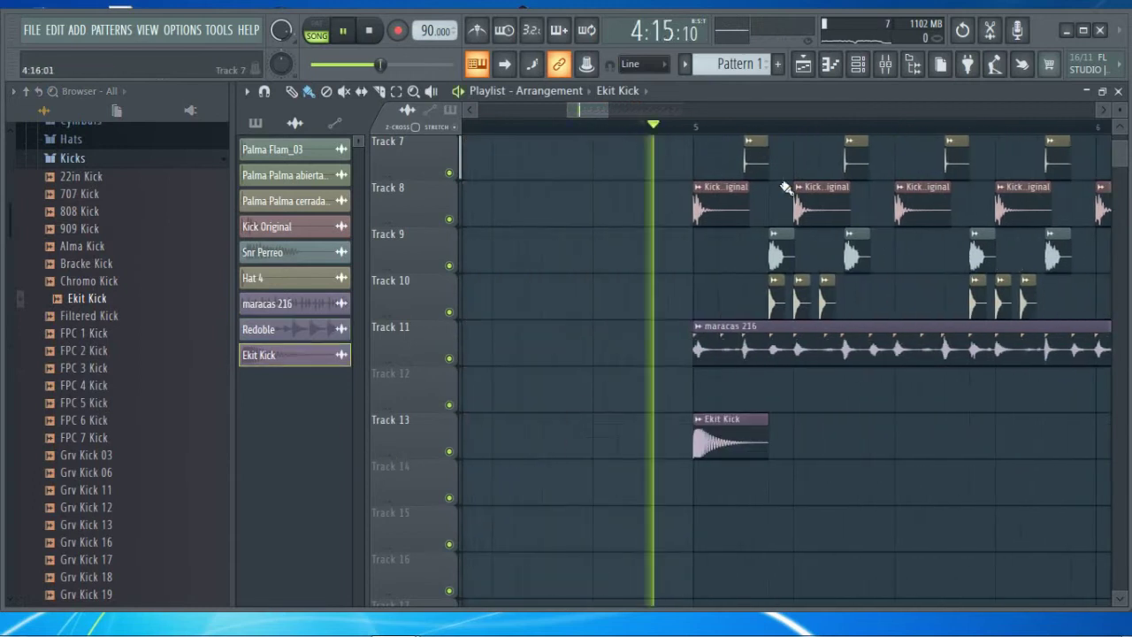
click(810, 434)
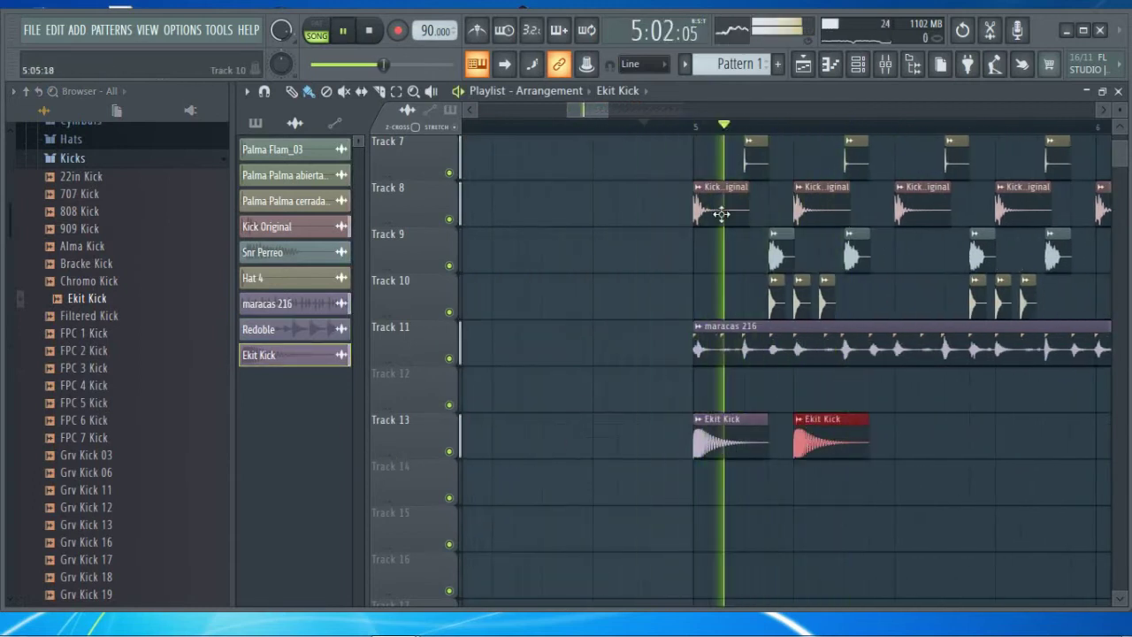
drag(596, 111, 609, 112)
key(space)
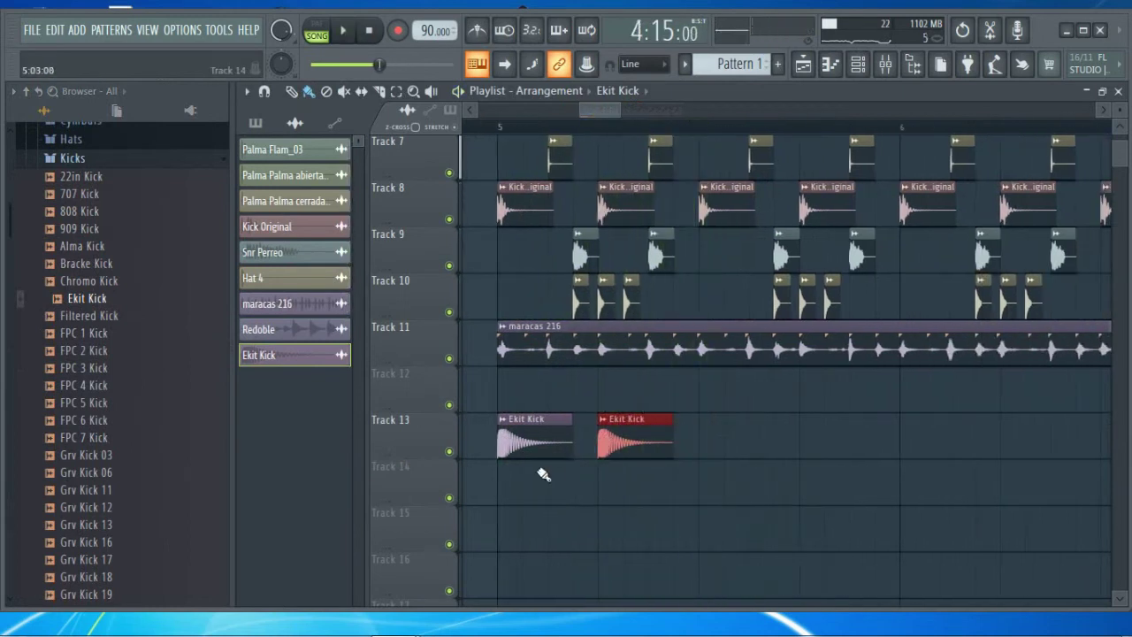
double_click(628, 446)
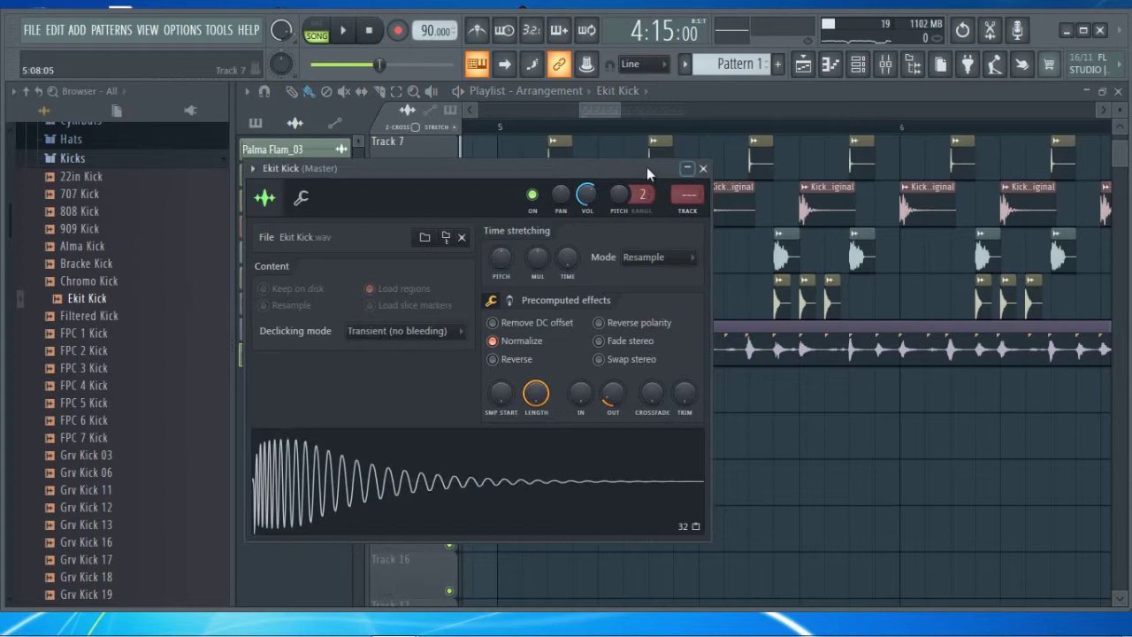
click(699, 169)
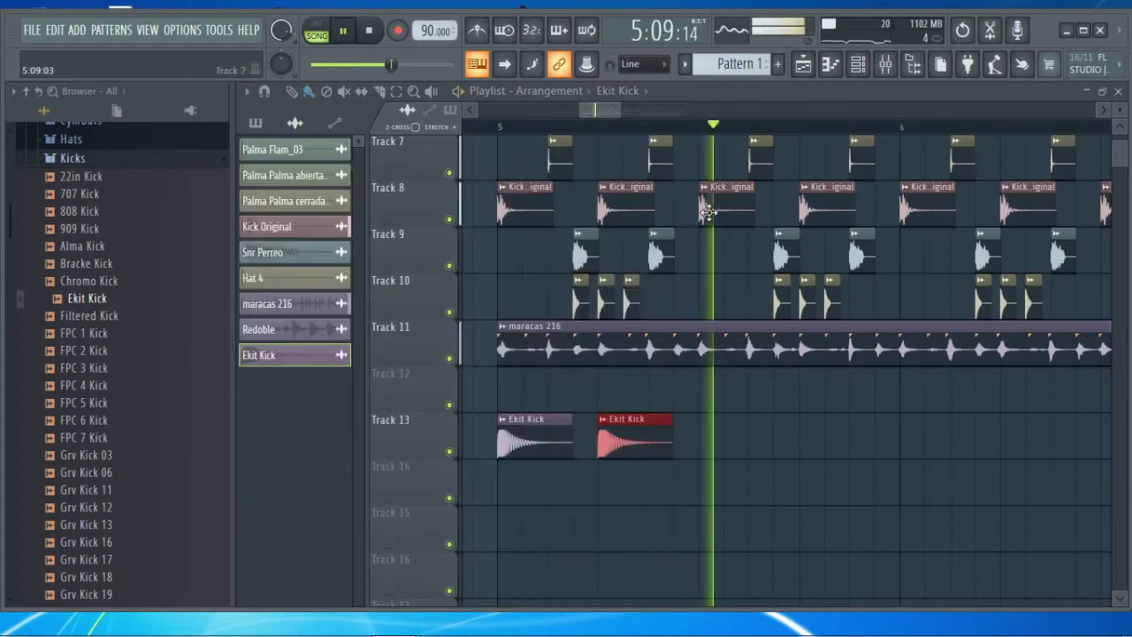
key(space)
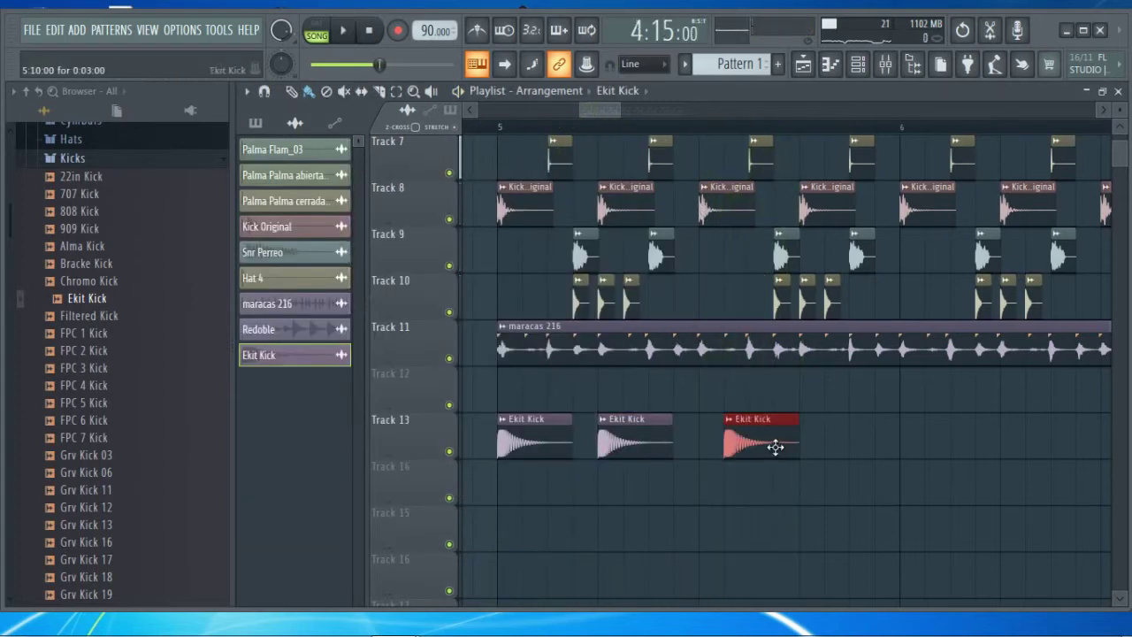
key(space)
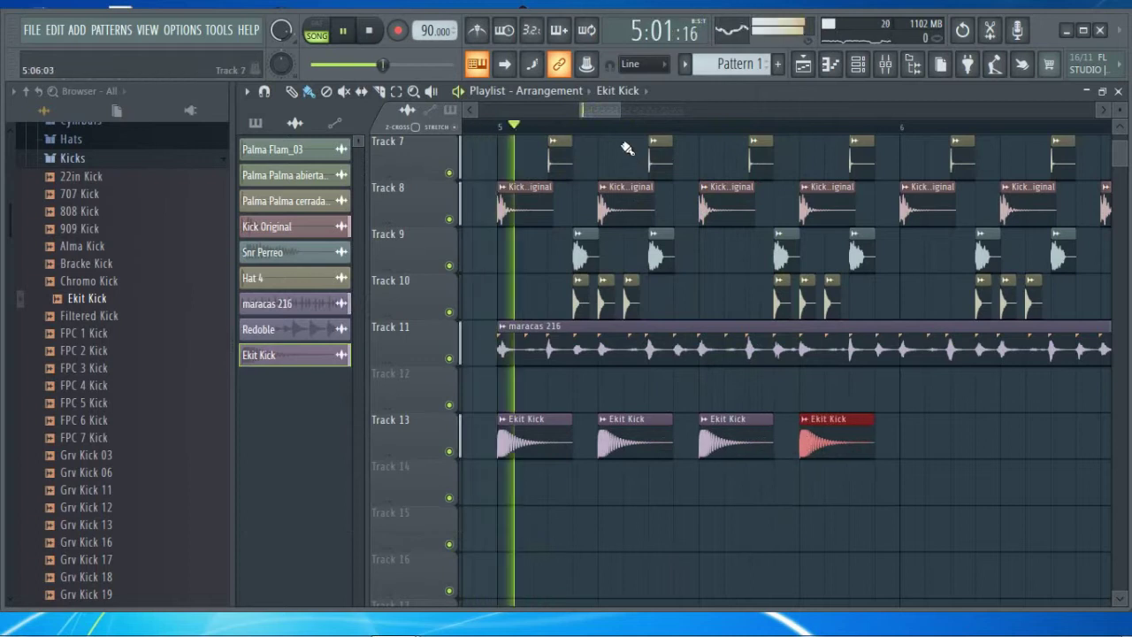
Duplicate the Ekit Kick clips on Track 13 into bars 6 to 8 and play the section
scroll(619, 133, down, 3)
mouse_move(766, 421)
mouse_down()
mouse_move(619, 464)
mouse_move(568, 454)
mouse_move(785, 449)
mouse_up()
scroll(599, 127, down, 4)
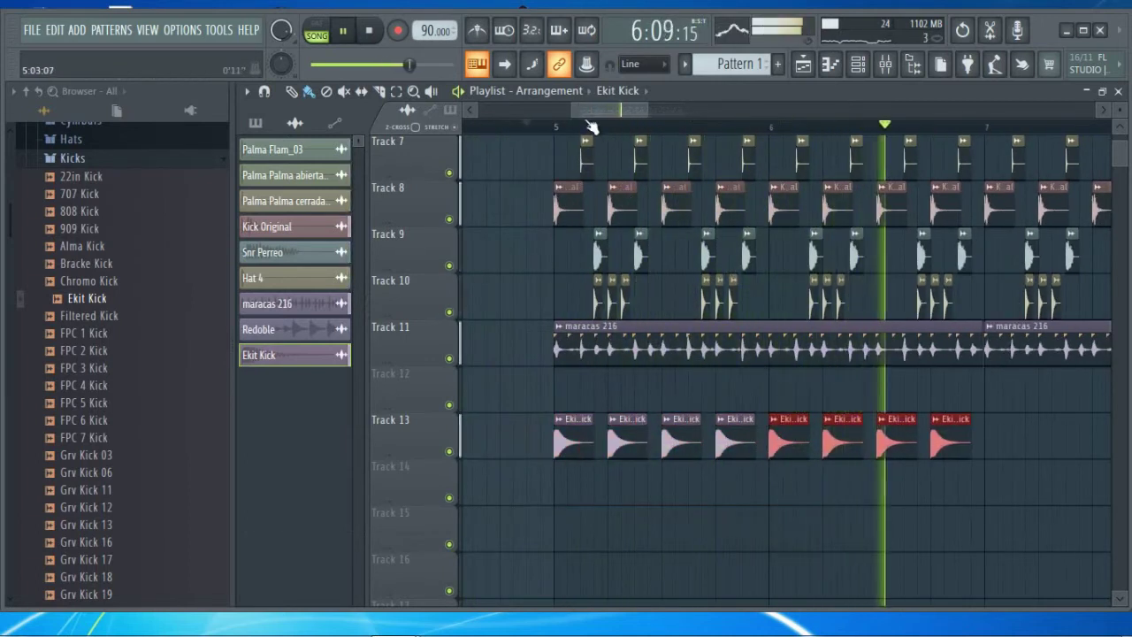
key(space)
mouse_move(822, 431)
mouse_down()
mouse_move(586, 445)
mouse_move(790, 444)
mouse_up()
key(space)
scroll(926, 307, up, 4)
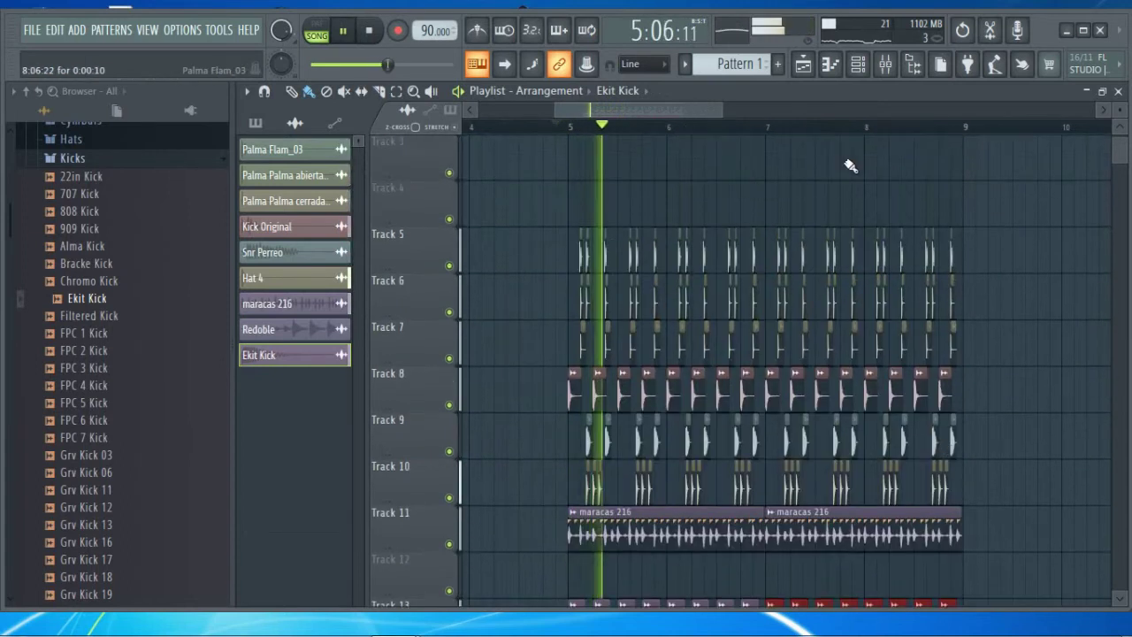
scroll(926, 307, down, 1)
scroll(854, 132, up, 3)
scroll(648, 130, down, 1)
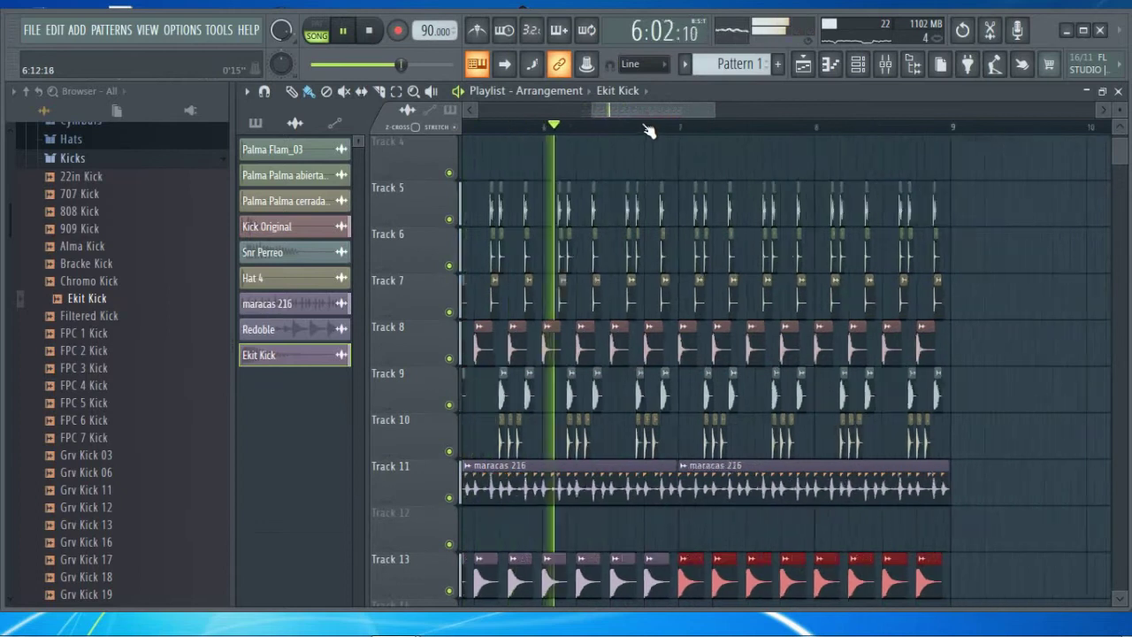
Lower the maracas 216 mixer track's fader and close the mixer
click(885, 64)
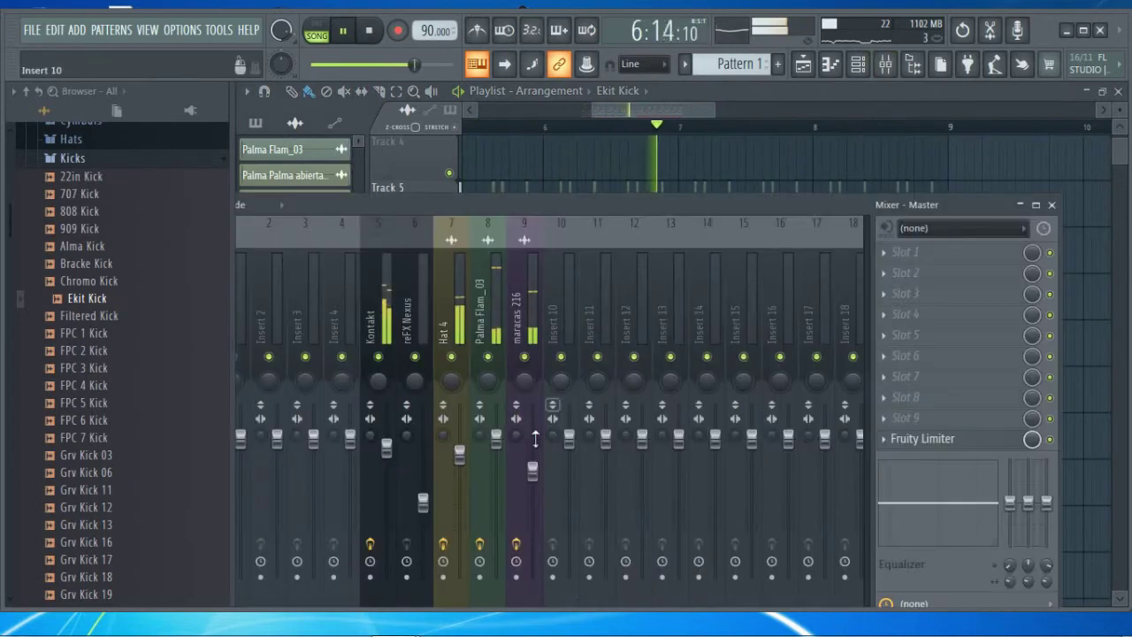
key(space)
drag(533, 470, 533, 487)
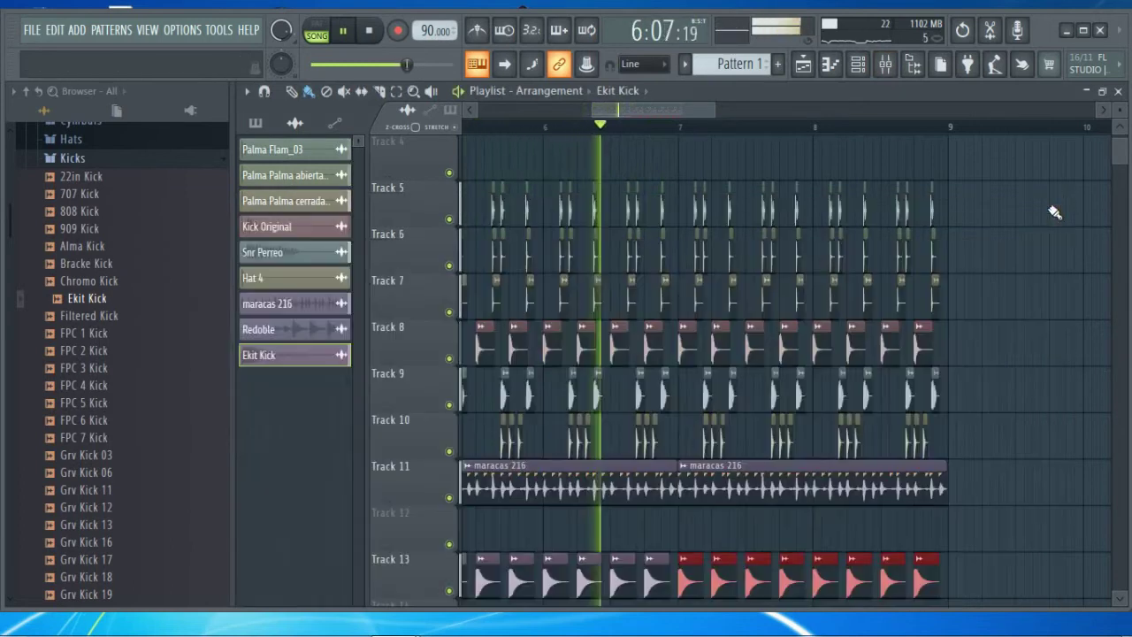
click(1051, 206)
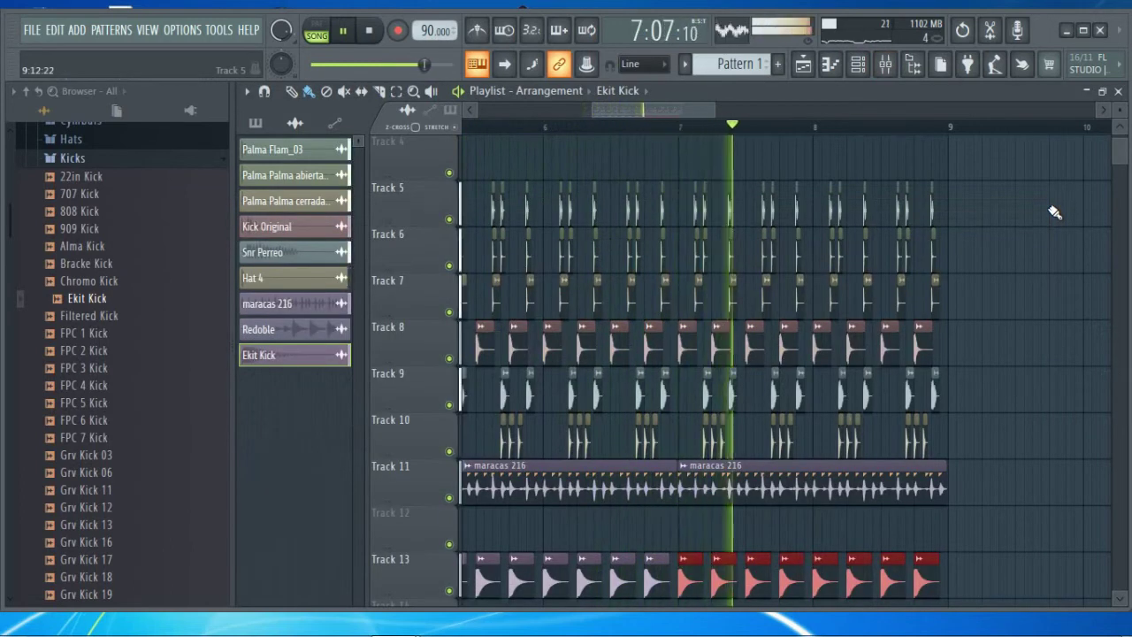
Replay the arrangement from just before bar 5 and check the guitar pattern against the percussion tracks
scroll(1053, 364, up, 3)
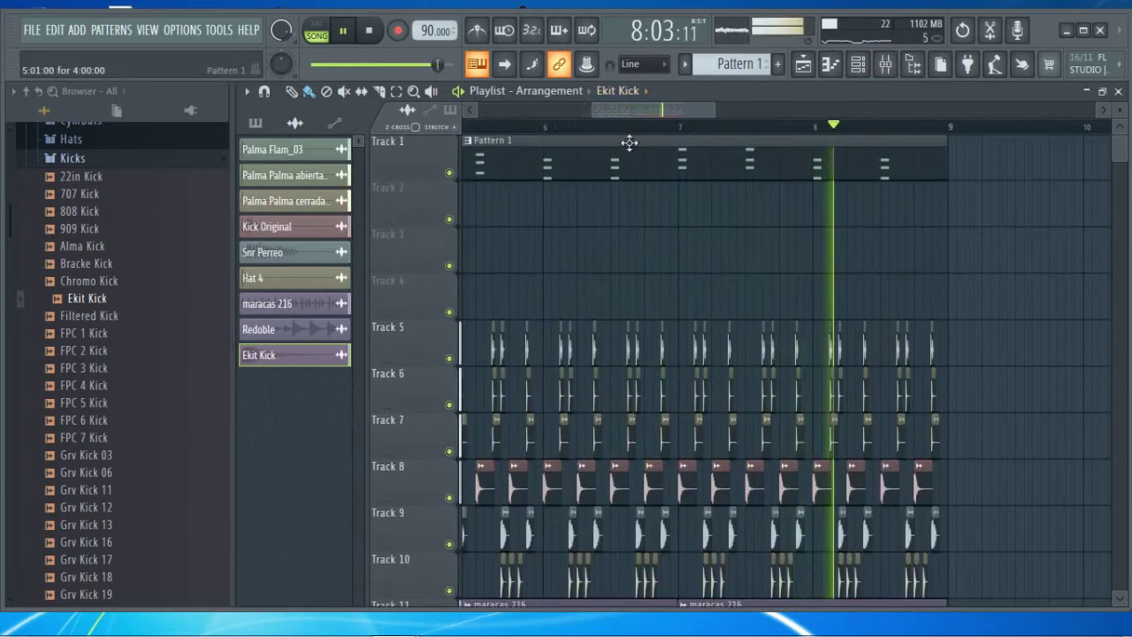
scroll(630, 128, down, 3)
click(518, 127)
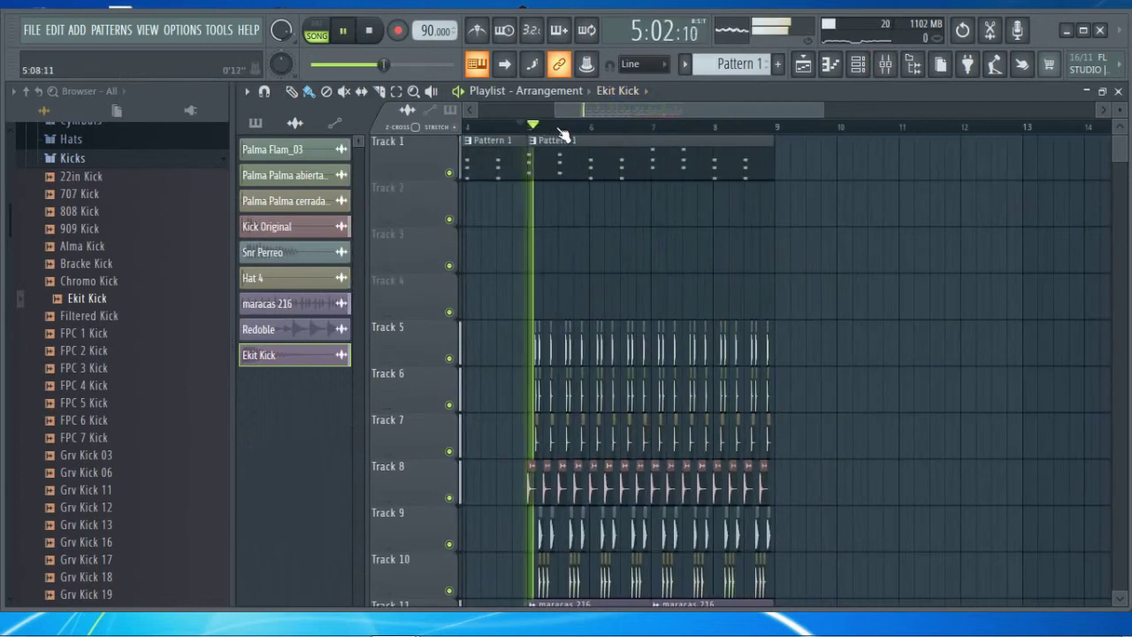
scroll(594, 124, up, 2)
drag(602, 114, 588, 112)
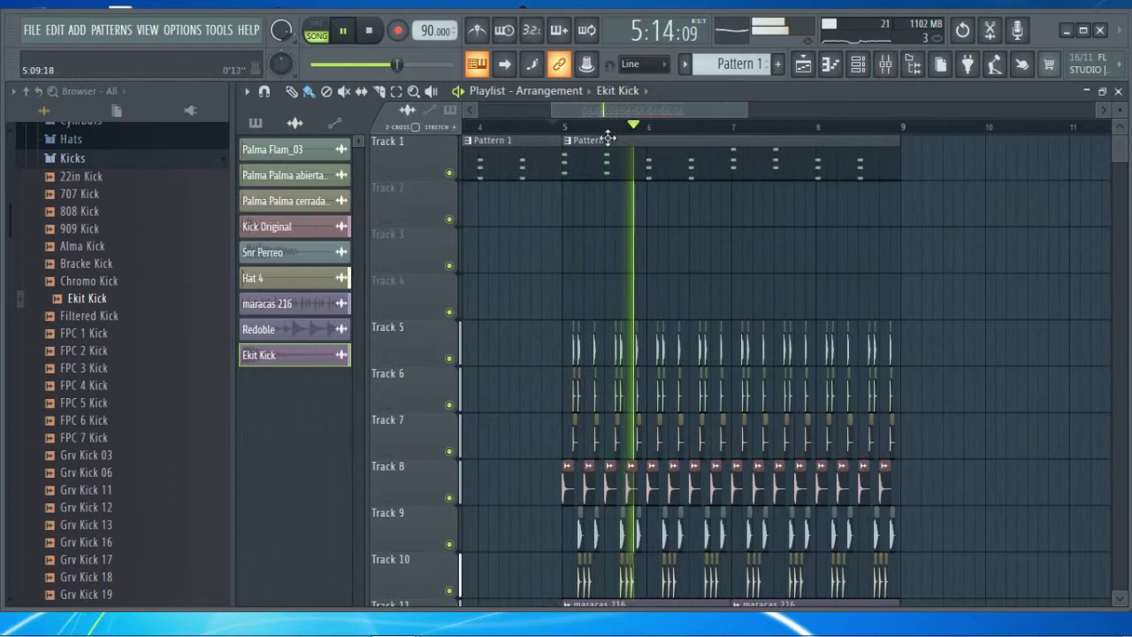
key(space)
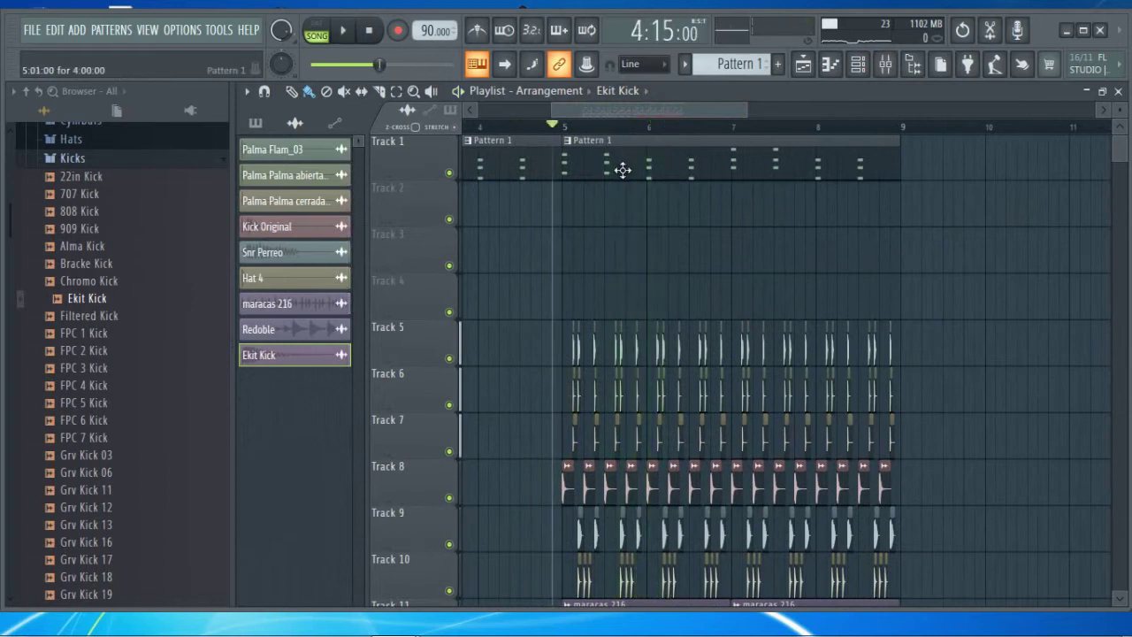
key(space)
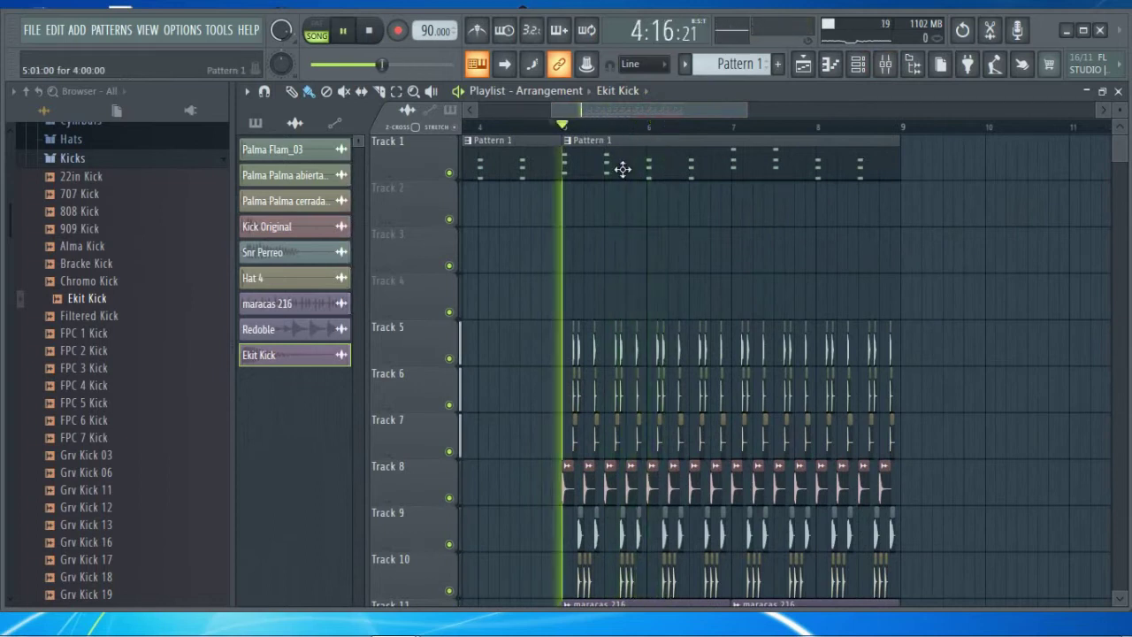
Review Pattern 1's Kontakt chords in the piano roll and stop playback
double_click(619, 169)
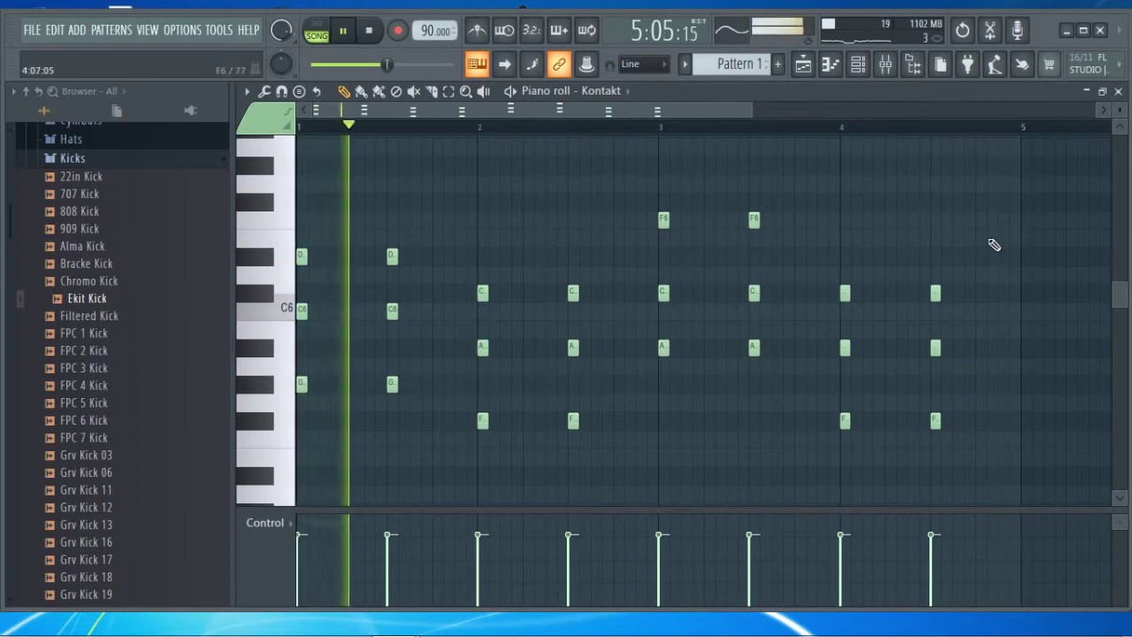
click(1118, 92)
key(space)
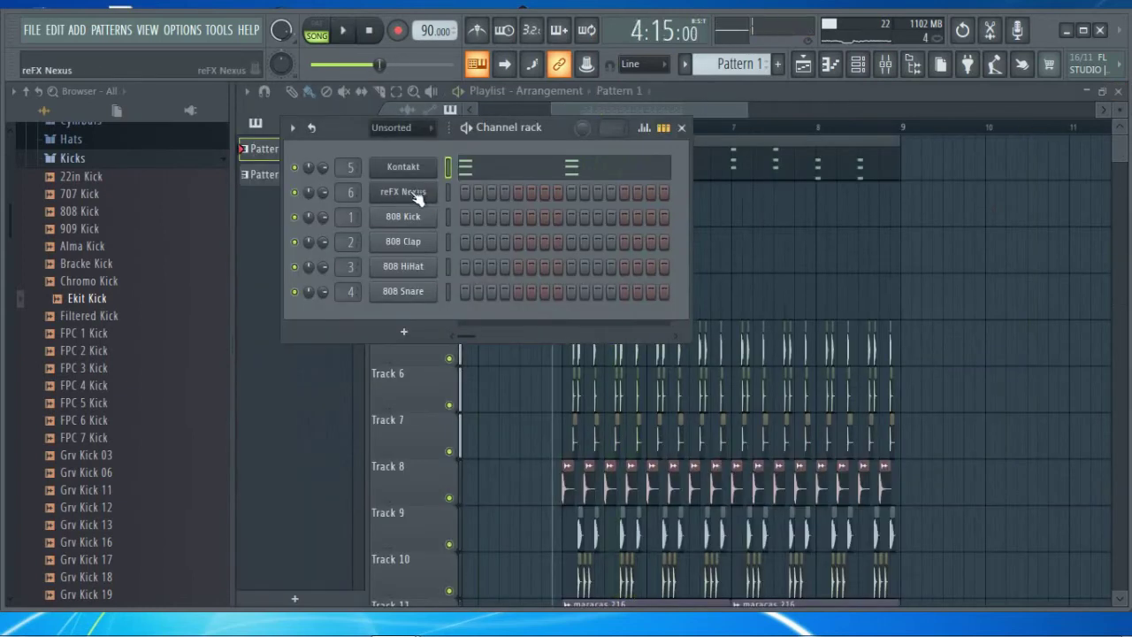
Replace the reFX Nexus channel's plugin with reFX Nexus and load the Grandpiano Vicho preset from the Piano category
right_click(412, 196)
mouse_move(495, 322)
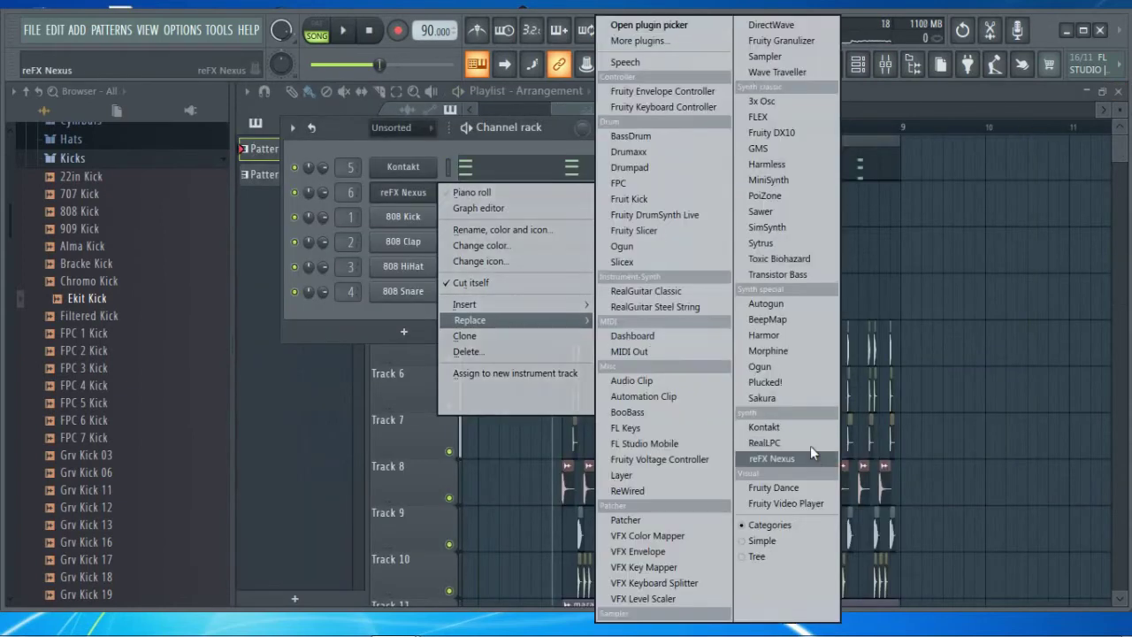
click(784, 456)
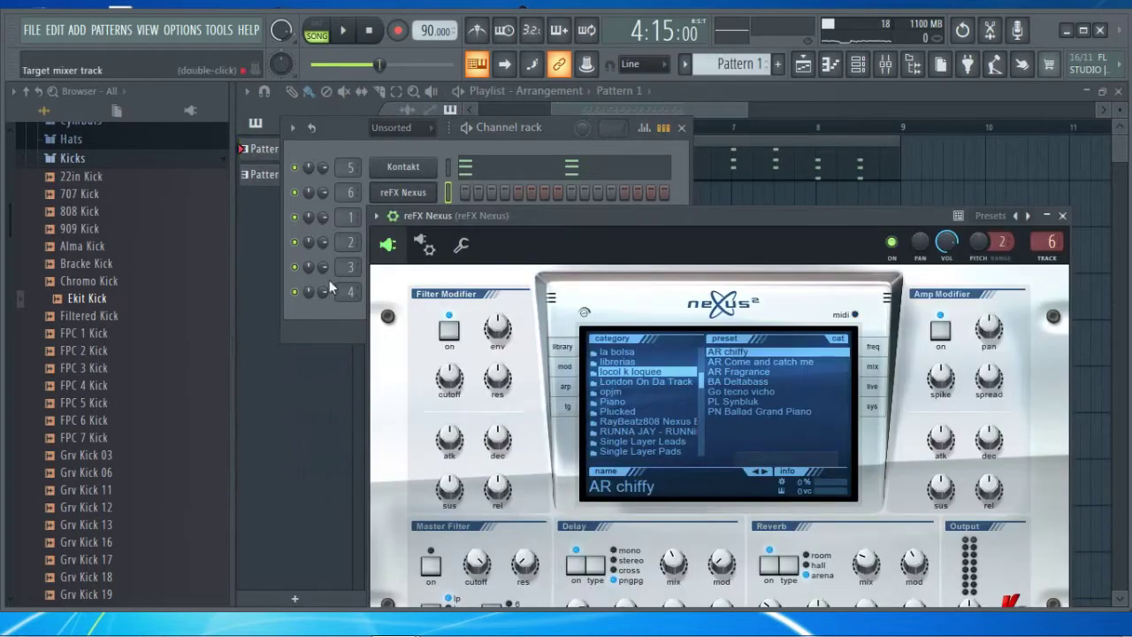
click(651, 402)
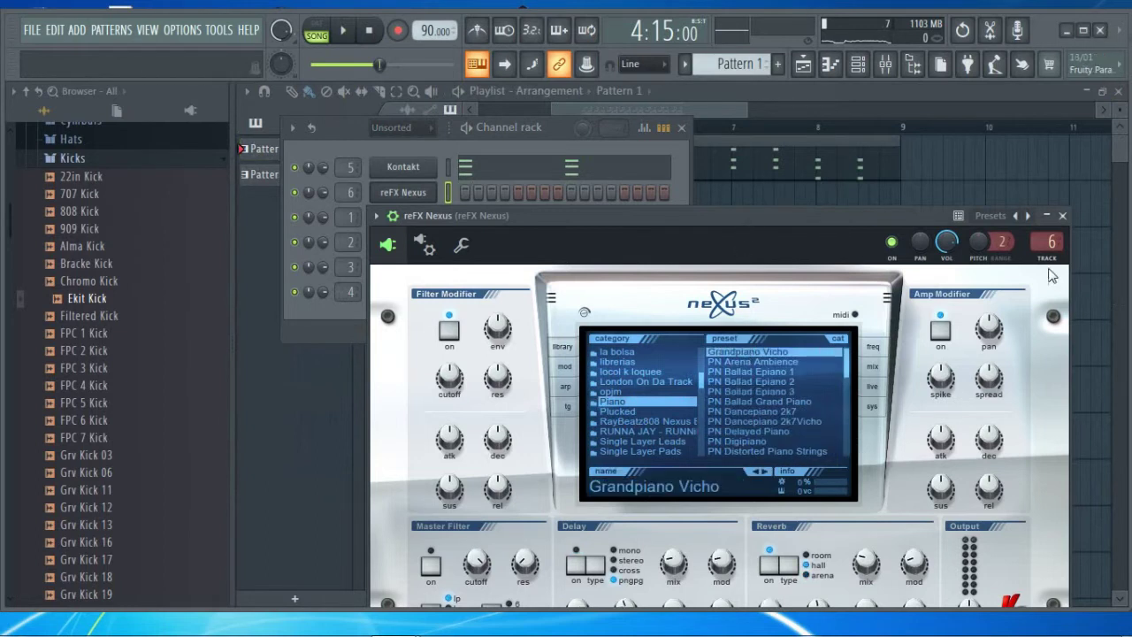
click(1063, 216)
Open the reFX Nexus channel's piano roll and place two short G#5–C6–D#6 chords back to back in bar 1
right_click(435, 202)
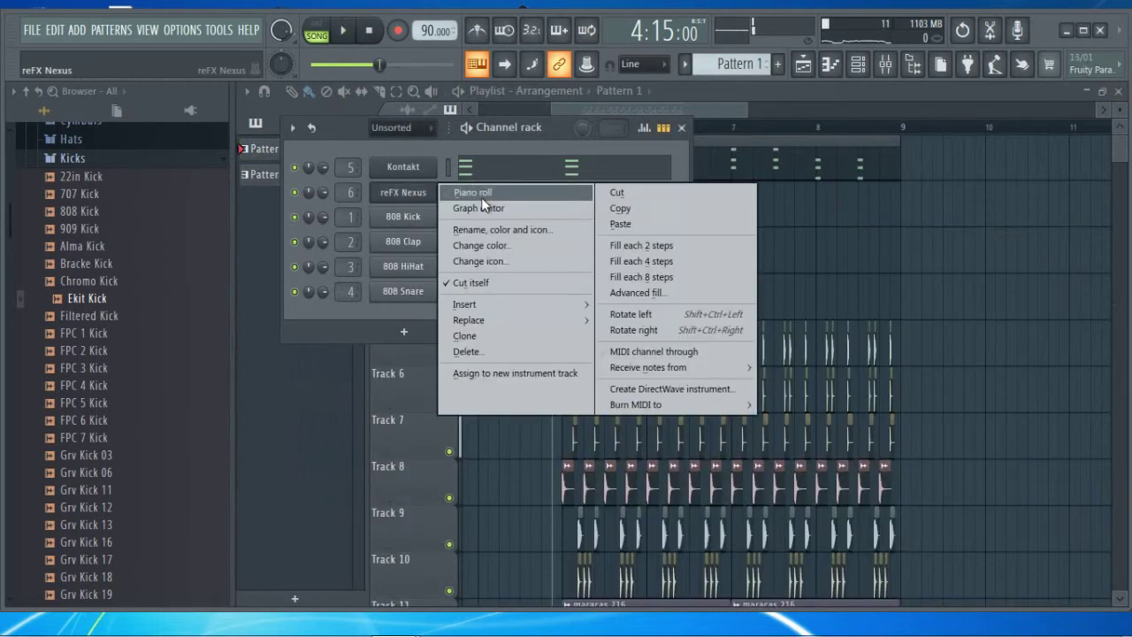
click(481, 193)
key(space)
scroll(369, 113, up, 2)
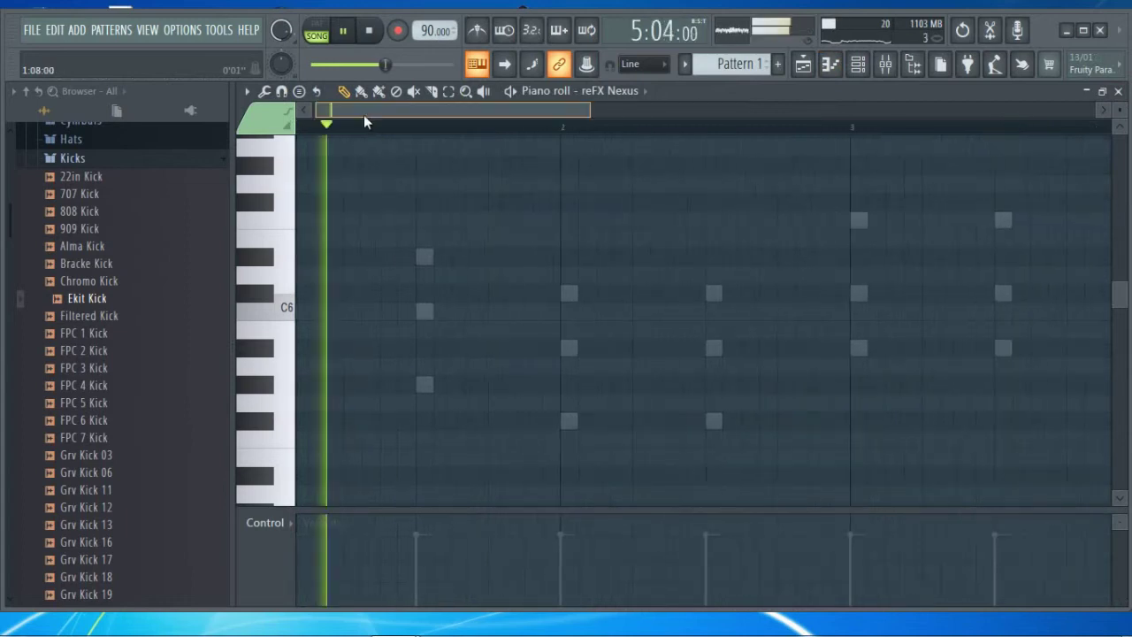
key(space)
click(370, 387)
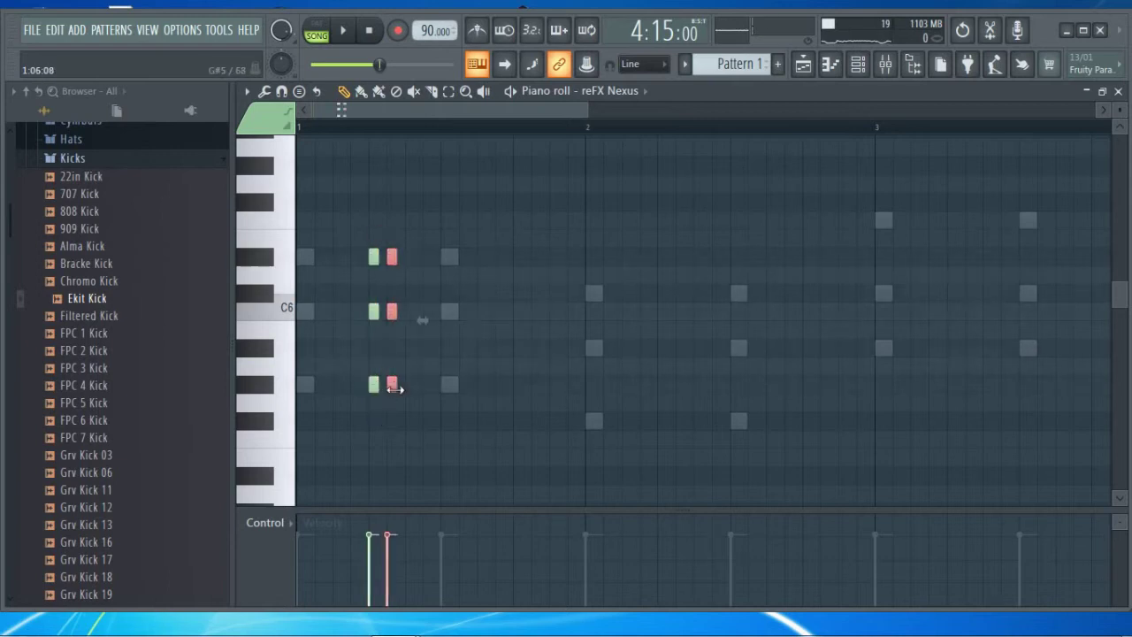
scroll(393, 122, up, 3)
key(space)
Try both Nexus chords one step earlier, starting at 1:04, audition them and shift them back one step
drag(502, 221, 411, 386)
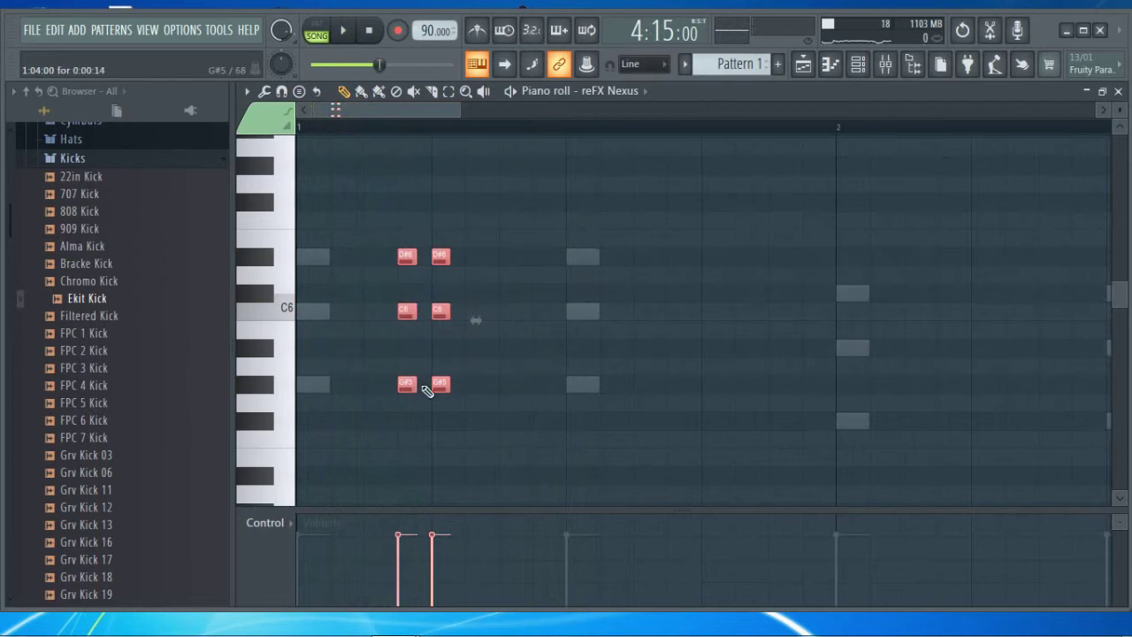
key(space)
key(space)
drag(481, 210, 357, 423)
scroll(422, 202, down, 1)
Lower the first Nexus chord by an octave to G#4, C5 and D#5 and audition it with the arrangement
drag(420, 176, 453, 391)
scroll(447, 300, down, 1)
drag(441, 504, 443, 386)
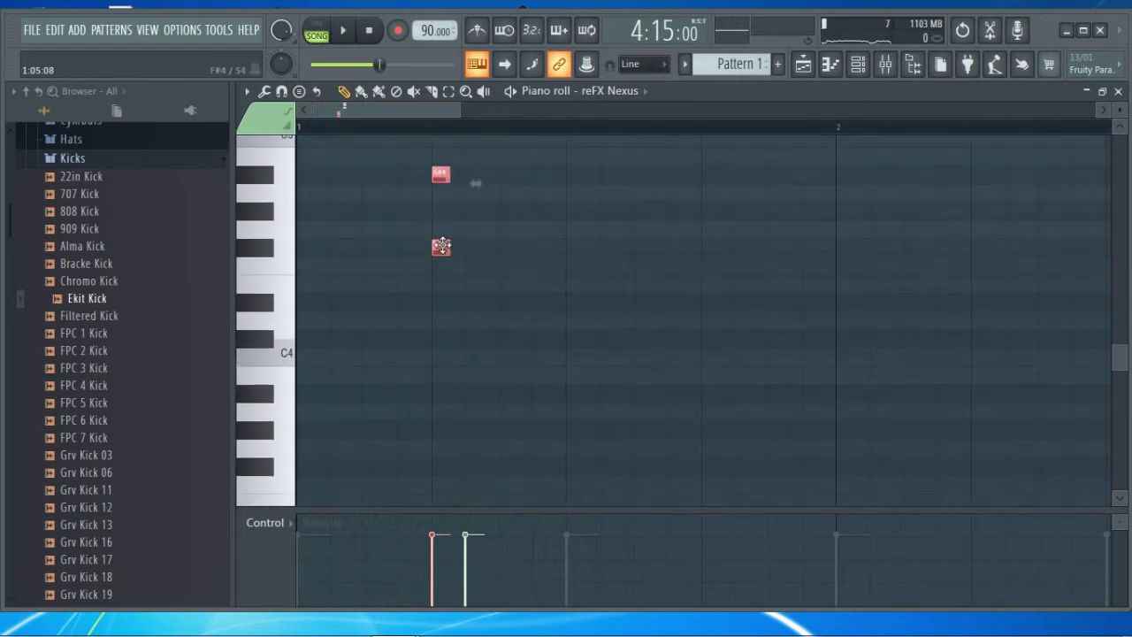
scroll(609, 434, up, 8)
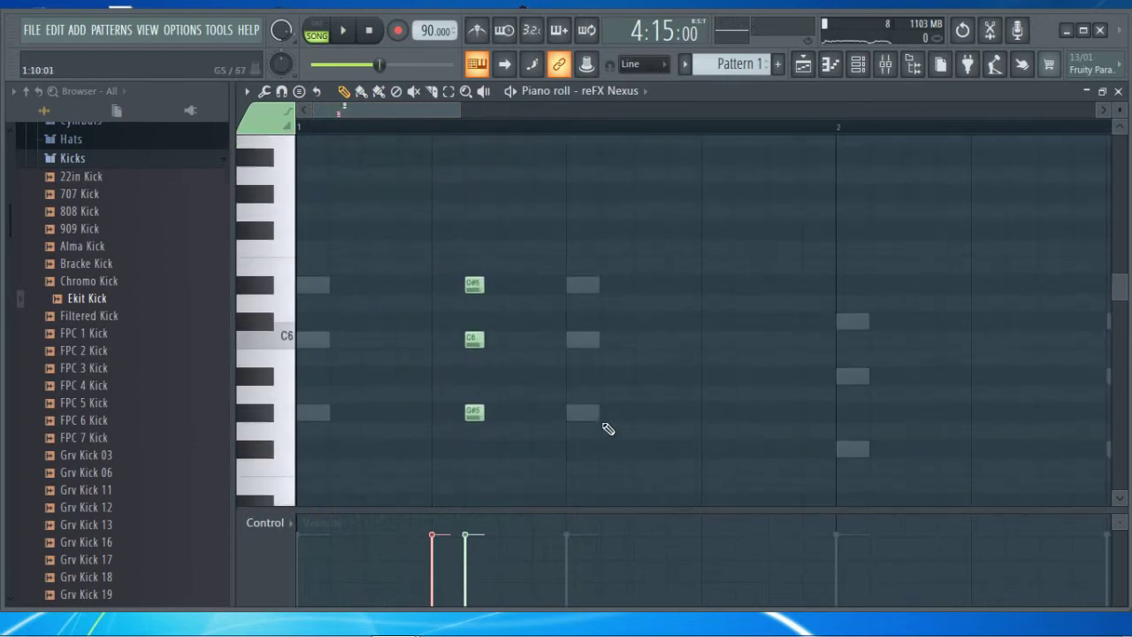
scroll(605, 424, down, 5)
key(space)
key(space)
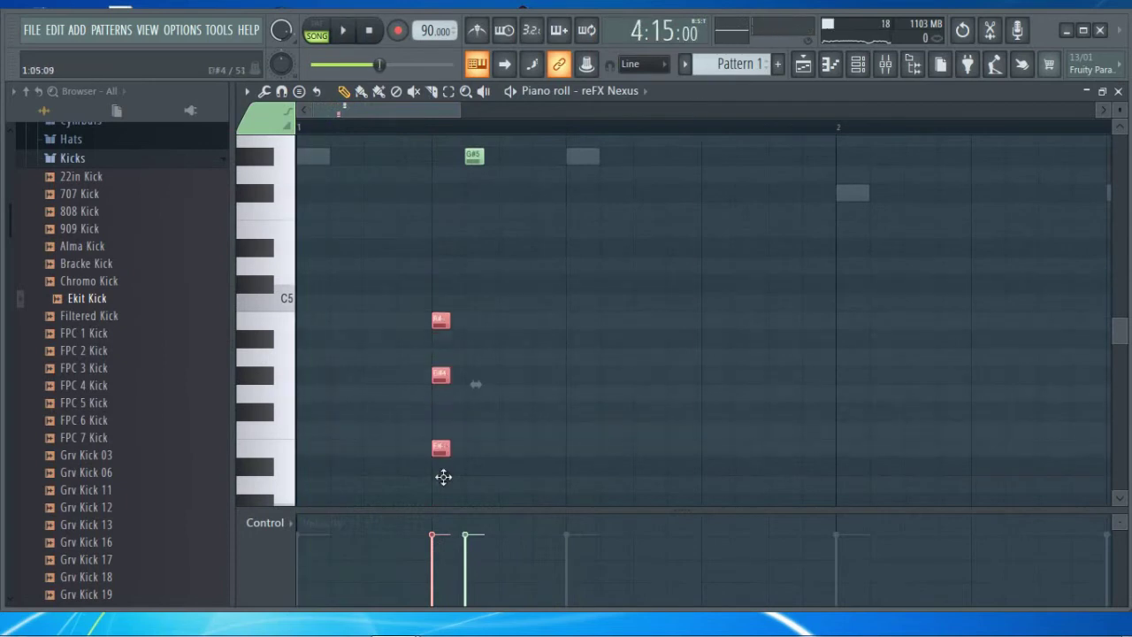
drag(442, 499, 444, 433)
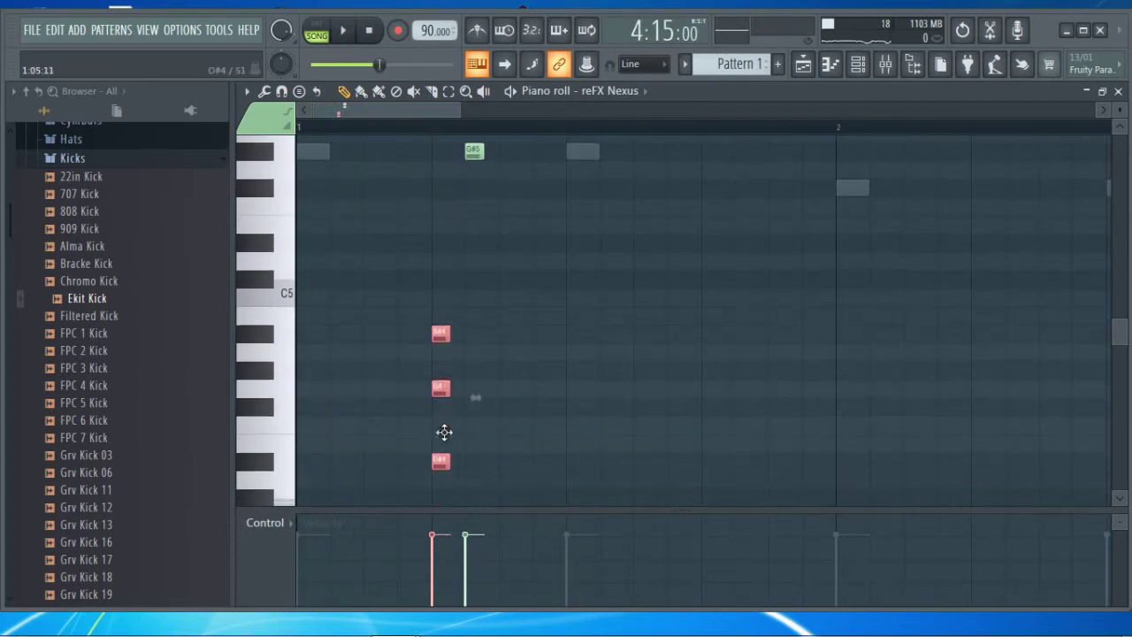
scroll(555, 434, up, 3)
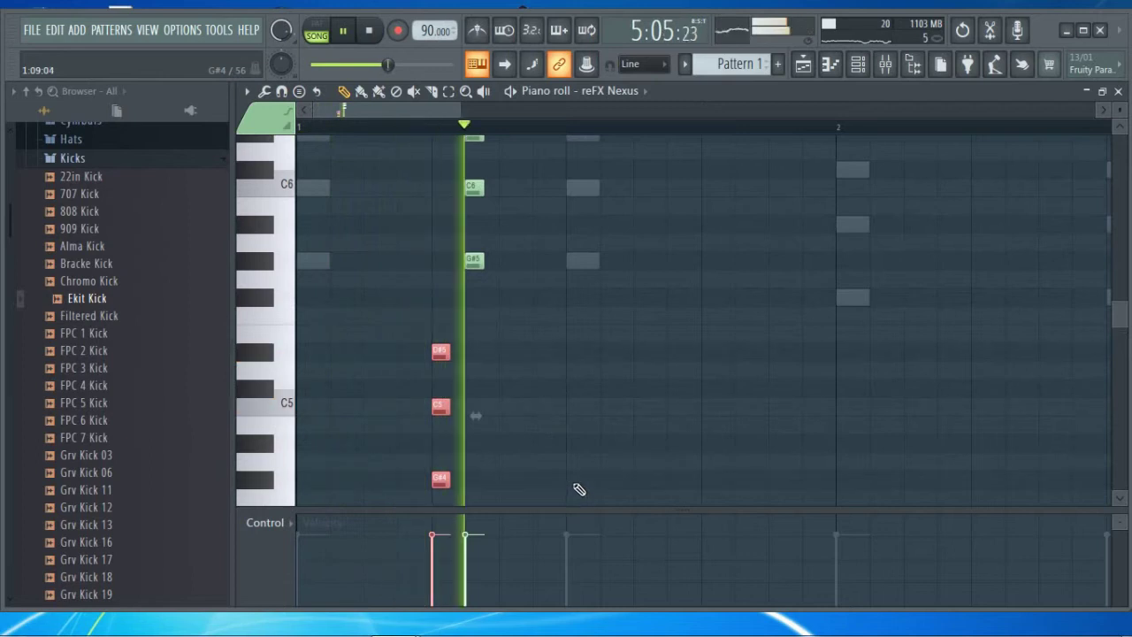
scroll(532, 296, up, 3)
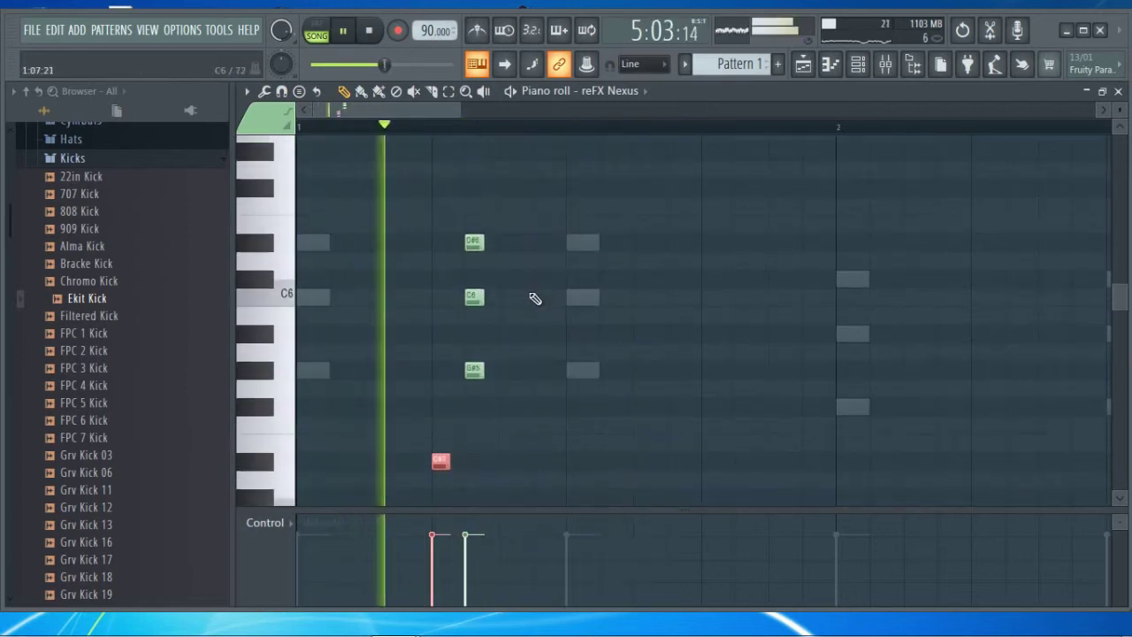
Try the upper G#5–C6–D#6 chord one step later in bar 1, leaving a gap after the low chord, and replay
key(space)
key(space)
drag(457, 372, 504, 367)
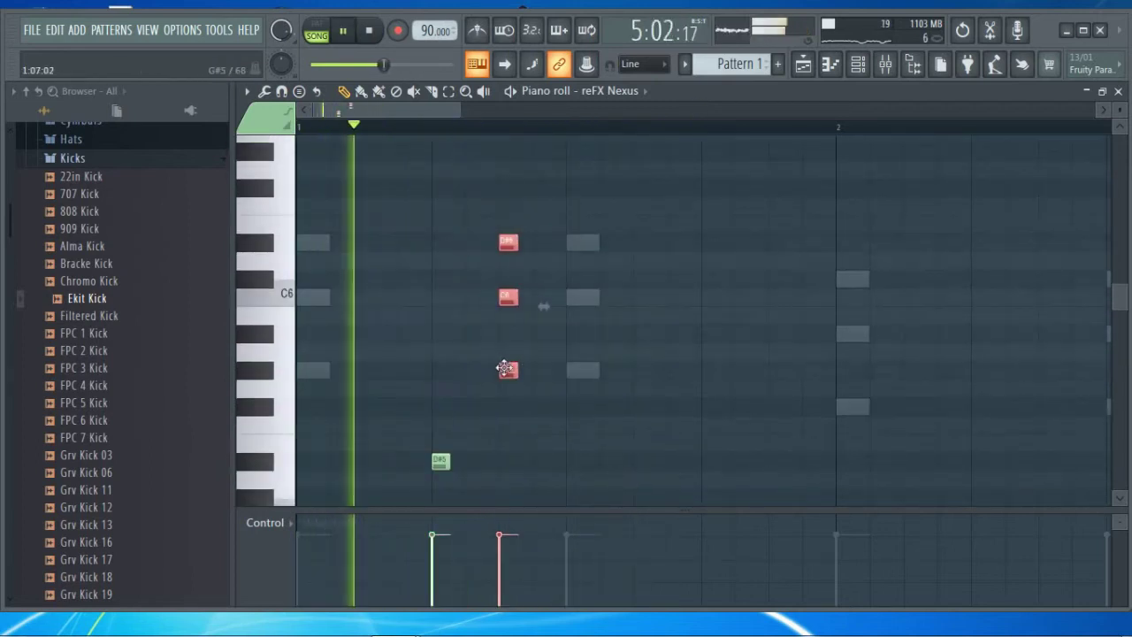
scroll(593, 392, down, 1)
key(space)
key(space)
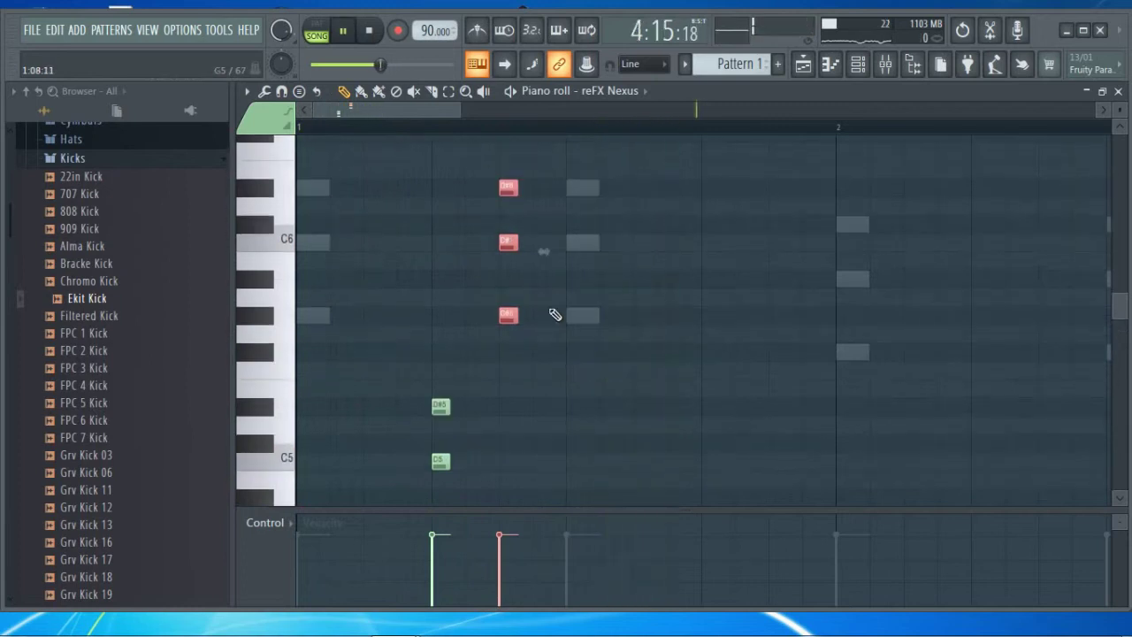
key(space)
scroll(449, 132, up, 1)
key(space)
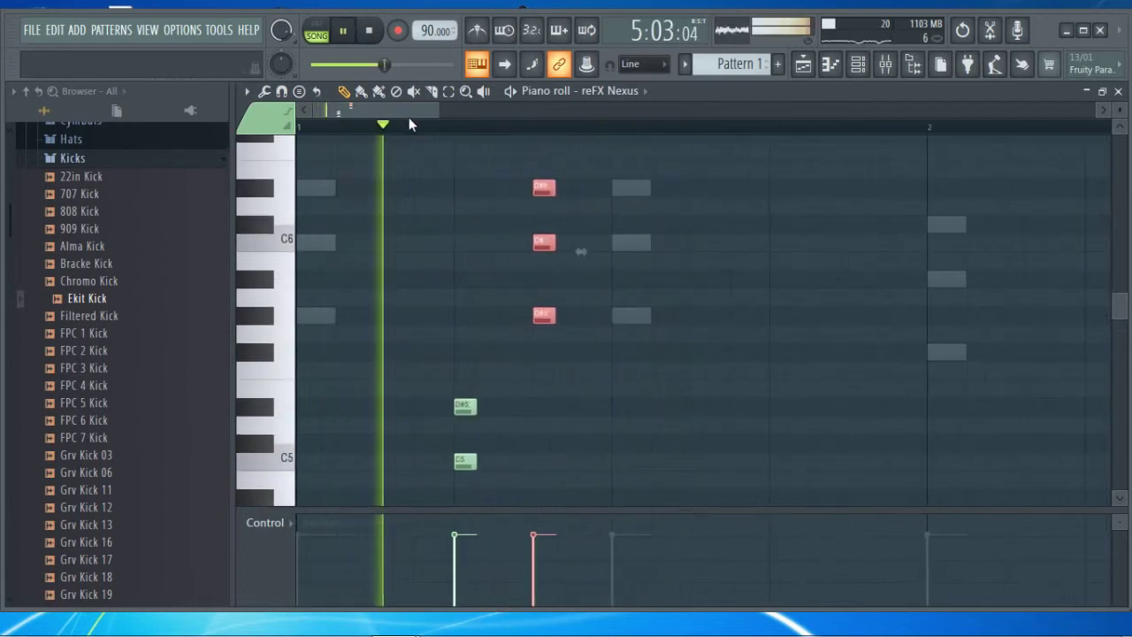
Move all the Nexus notes two steps earlier so the low chord starts at 1:03, and play the result
key(space)
scroll(543, 210, down, 1)
key(ctrl+a)
drag(461, 481, 385, 482)
key(space)
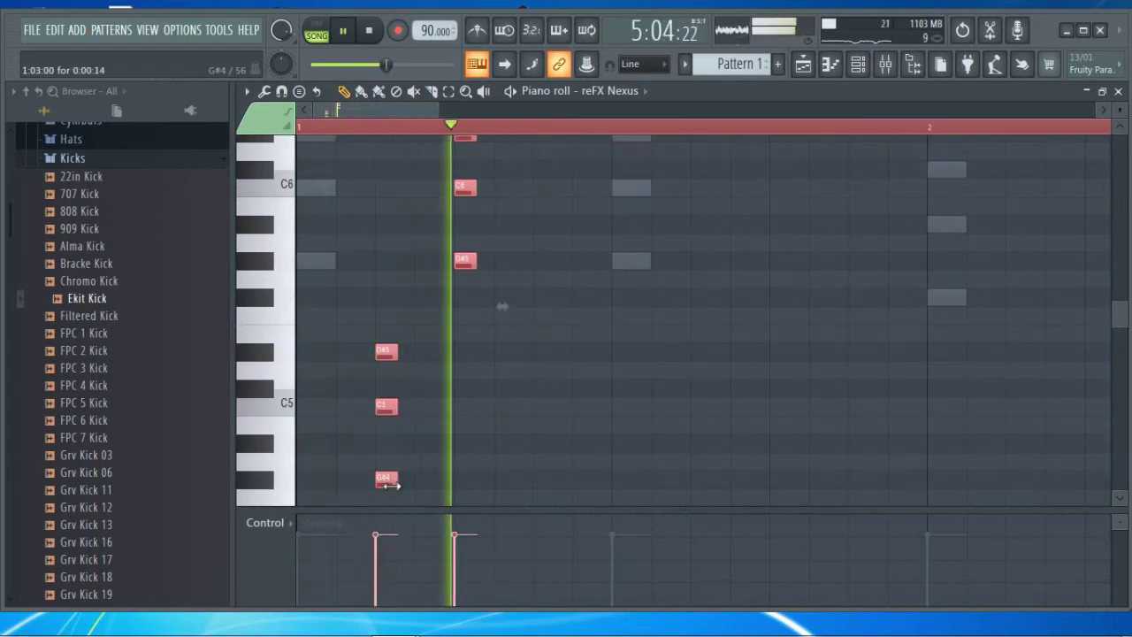
Move only the upper chord one step earlier, directly after the low chord, and replay the arrangement
key(space)
ctrl+click(496, 347)
drag(469, 135, 469, 133)
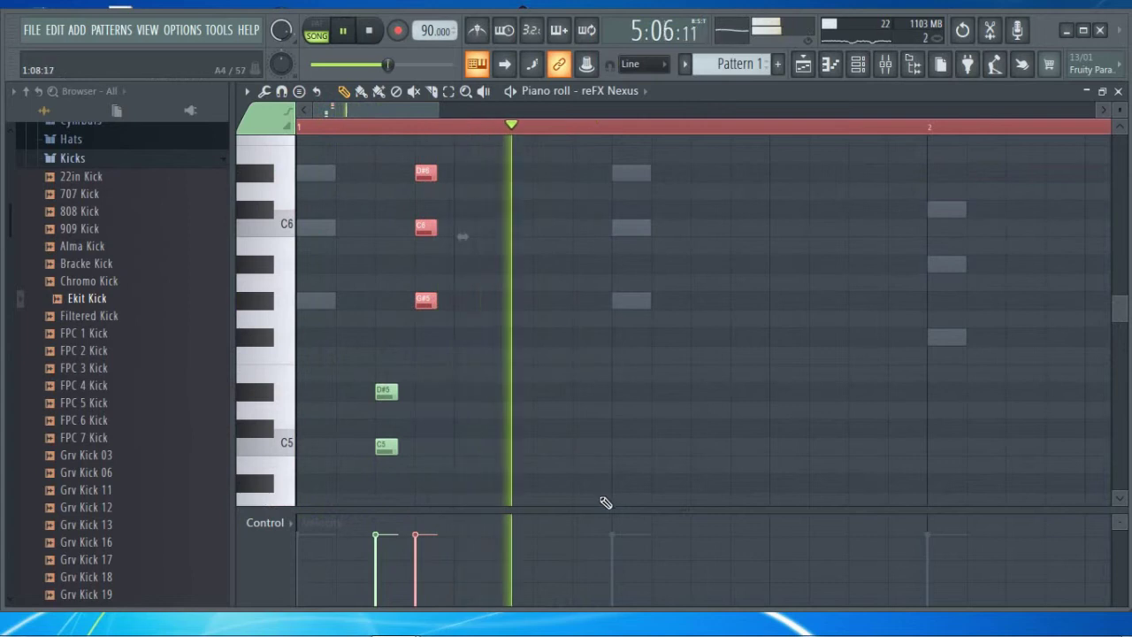
key(space)
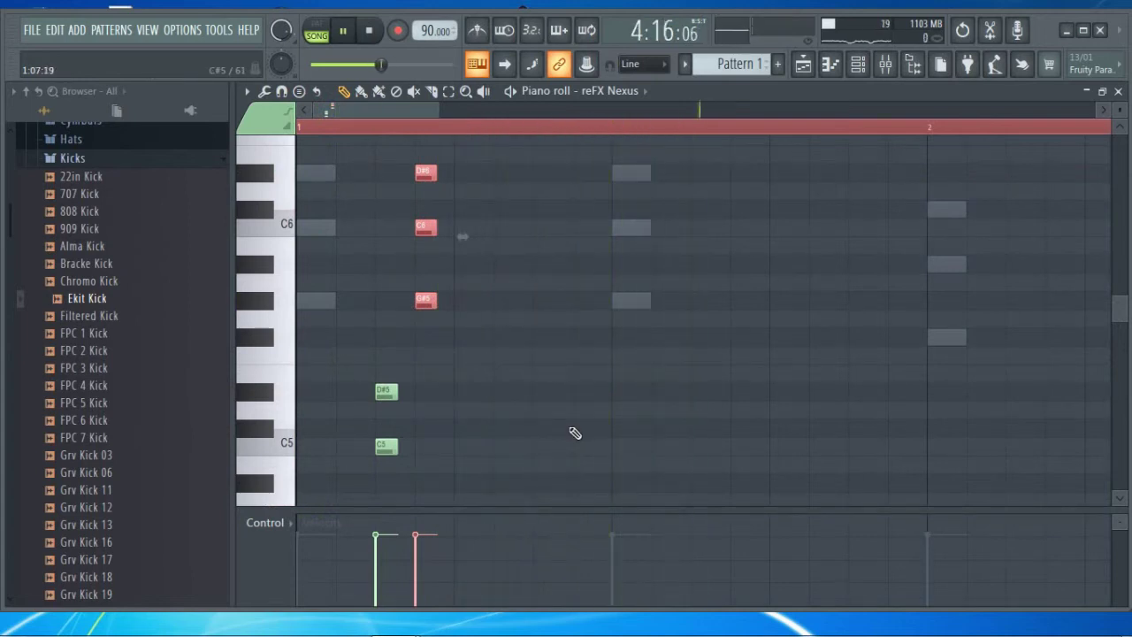
scroll(566, 416, up, 2)
key(space)
Select the low and upper Nexus chords and duplicate them so the copy starts at 1:11
scroll(555, 404, down, 2)
drag(481, 147, 385, 453)
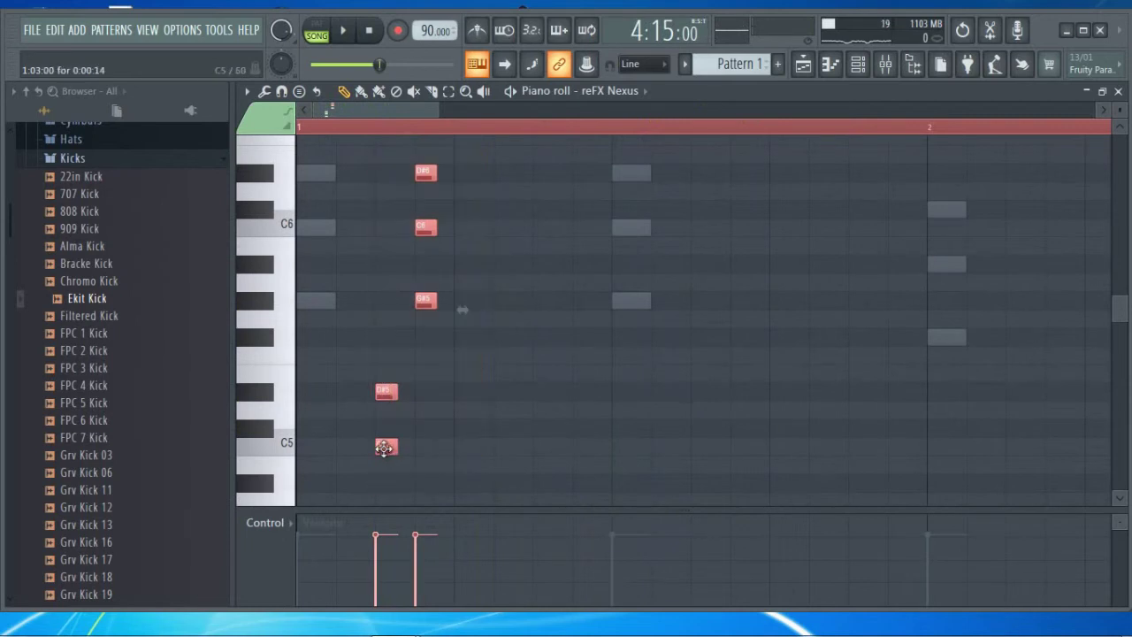
key(space)
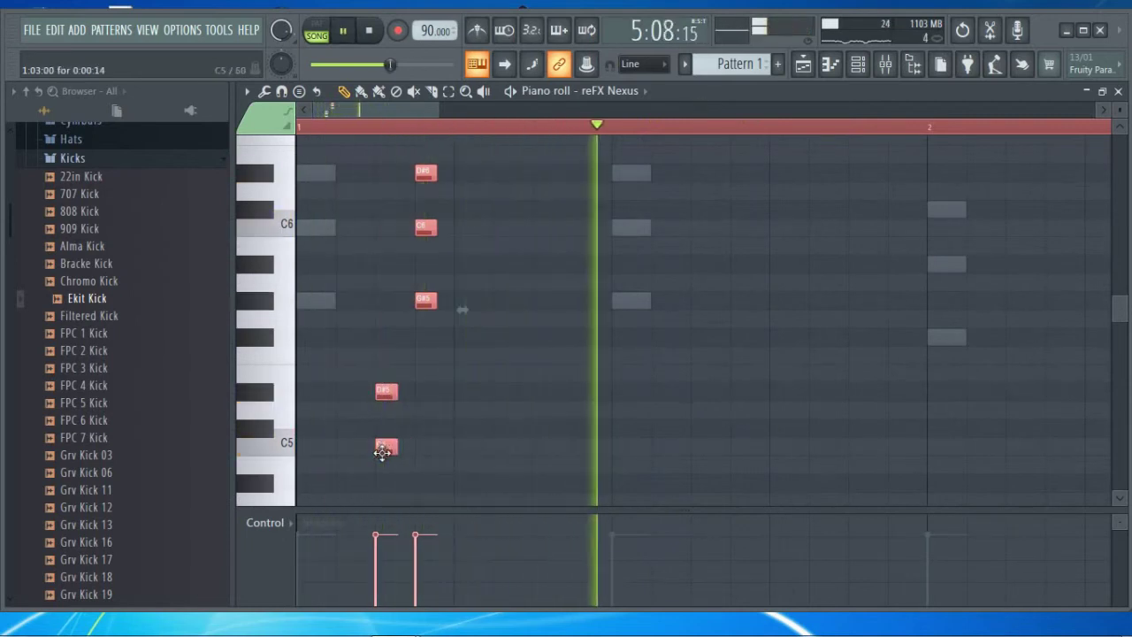
key(space)
drag(382, 452, 698, 445)
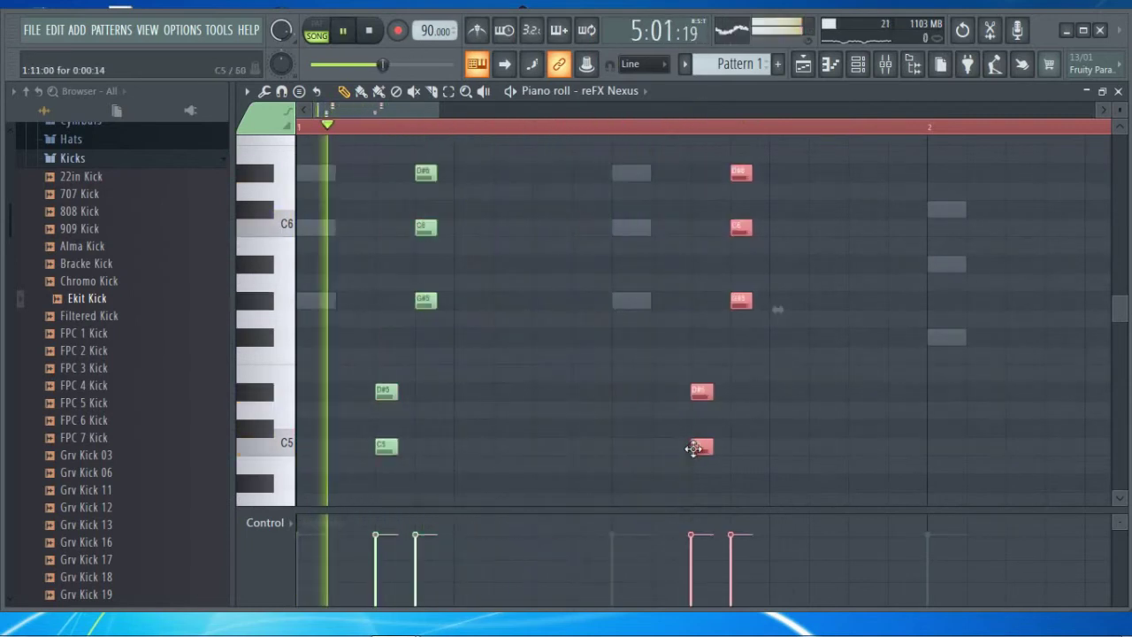
Complete the duplicated low chord with a copy of the missing G#4 note and play it back
key(space)
scroll(725, 439, down, 3)
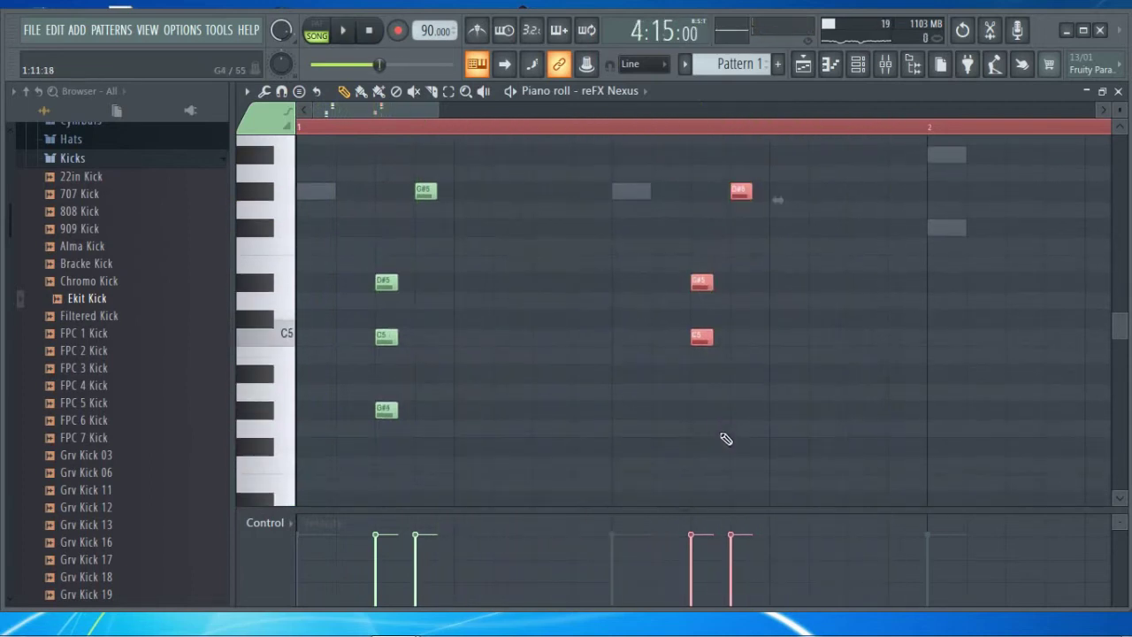
key(ctrl+z)
mouse_move(386, 412)
mouse_down()
mouse_move(734, 430)
mouse_move(713, 412)
mouse_up()
key(space)
scroll(788, 441, up, 2)
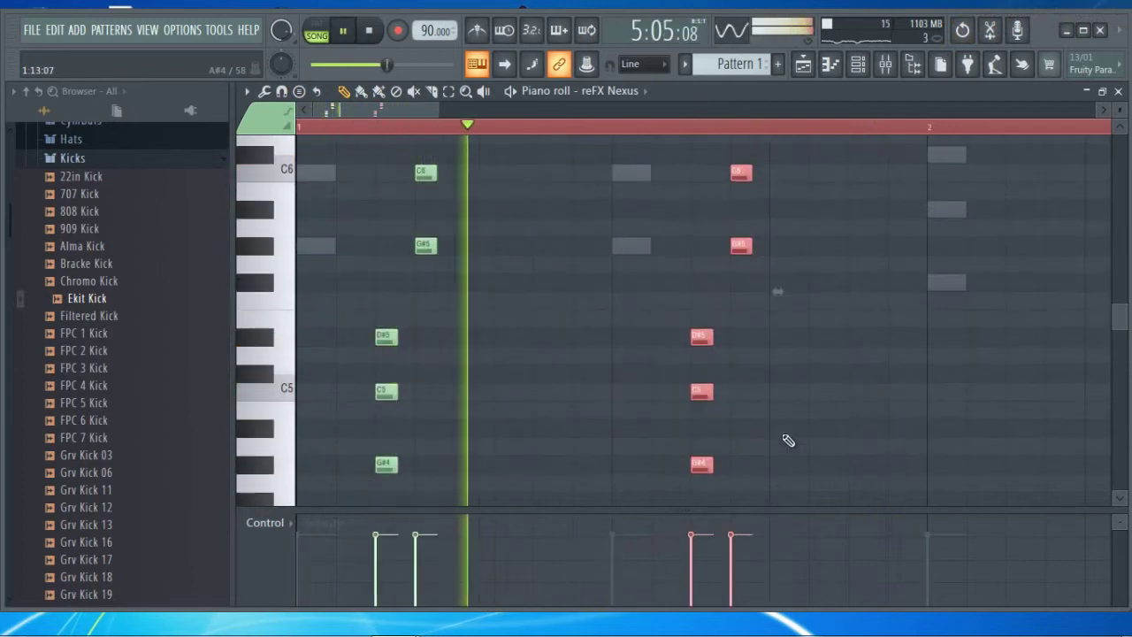
key(space)
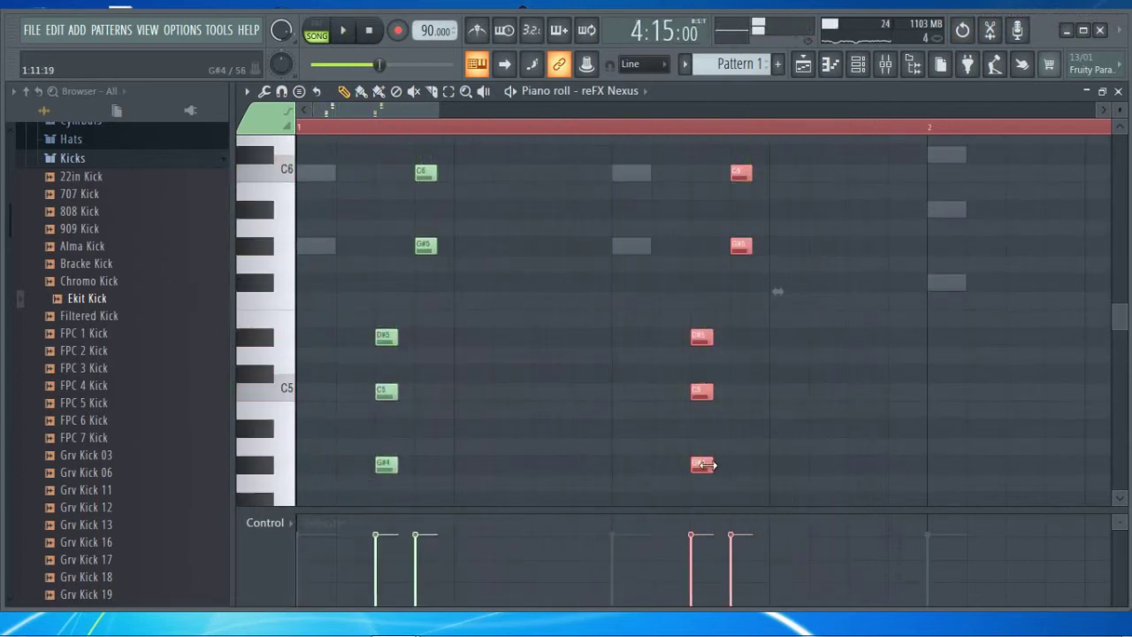
Try the duplicated chord pair one step later, audition it and move it back to 1:11
drag(706, 465, 733, 462)
key(space)
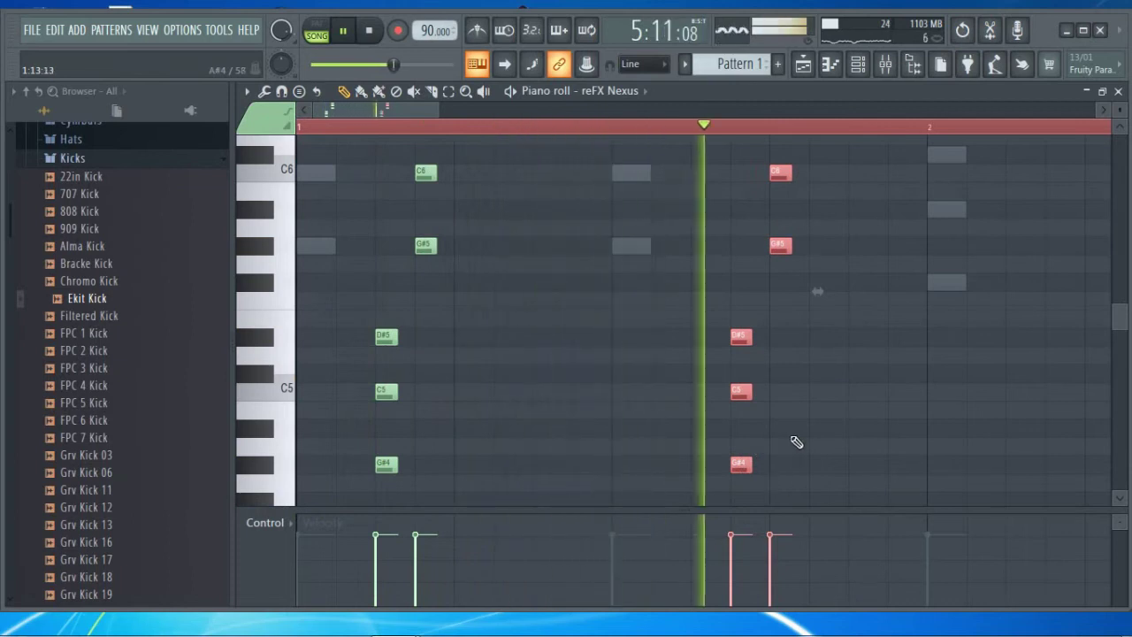
key(space)
drag(735, 463, 705, 462)
key(space)
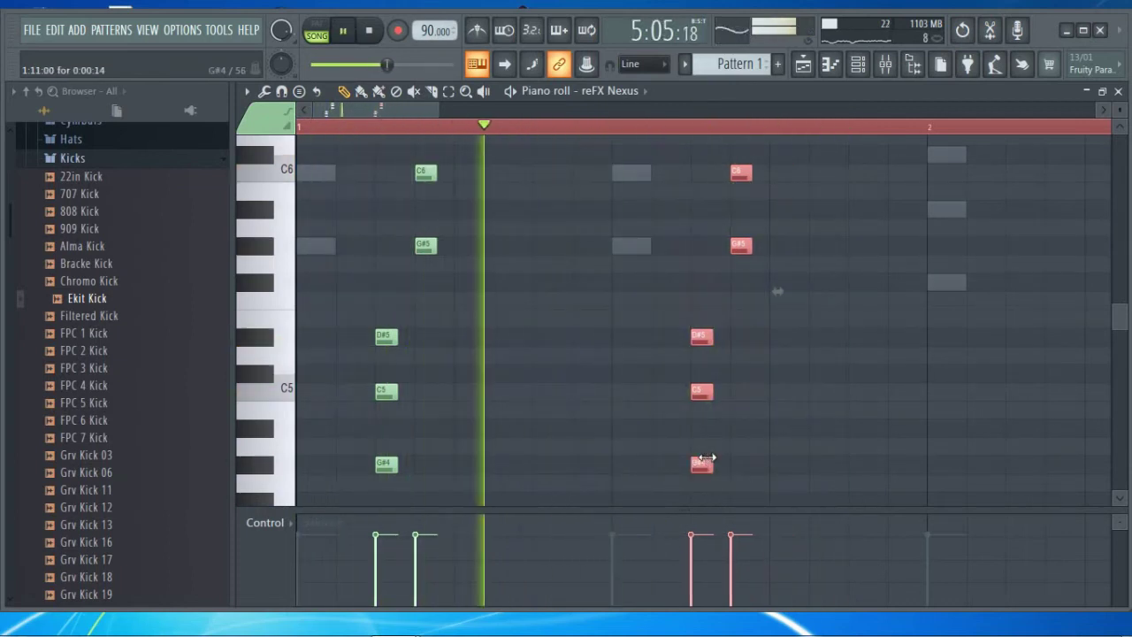
key(space)
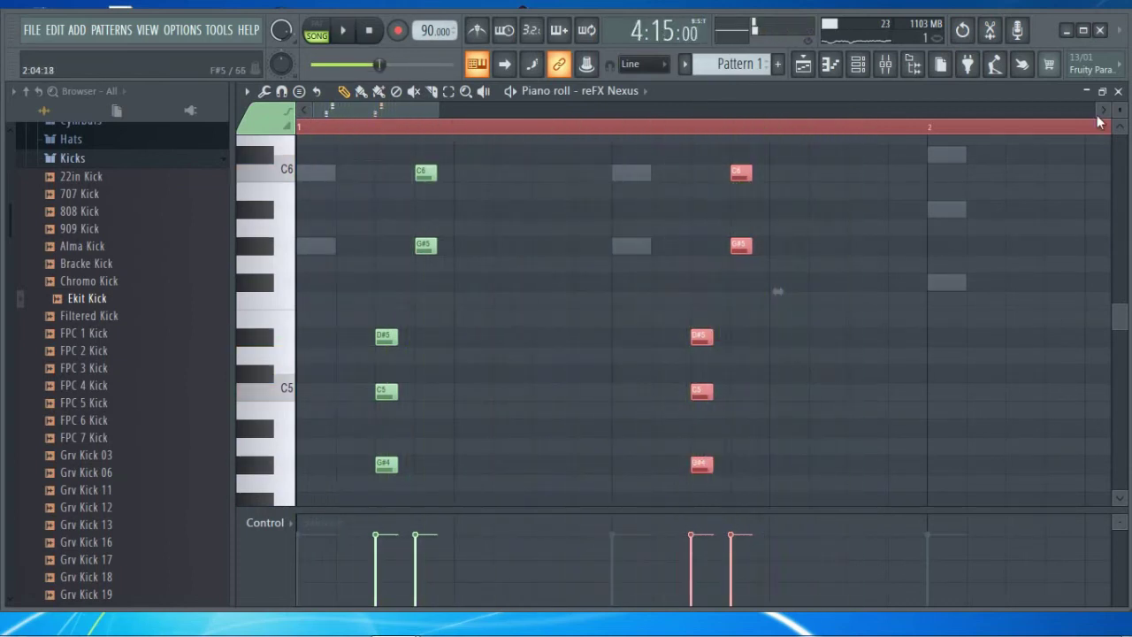
Close the piano roll, open the reFX Nexus plugin window and route its channel to free mixer track 10
click(1116, 92)
click(431, 196)
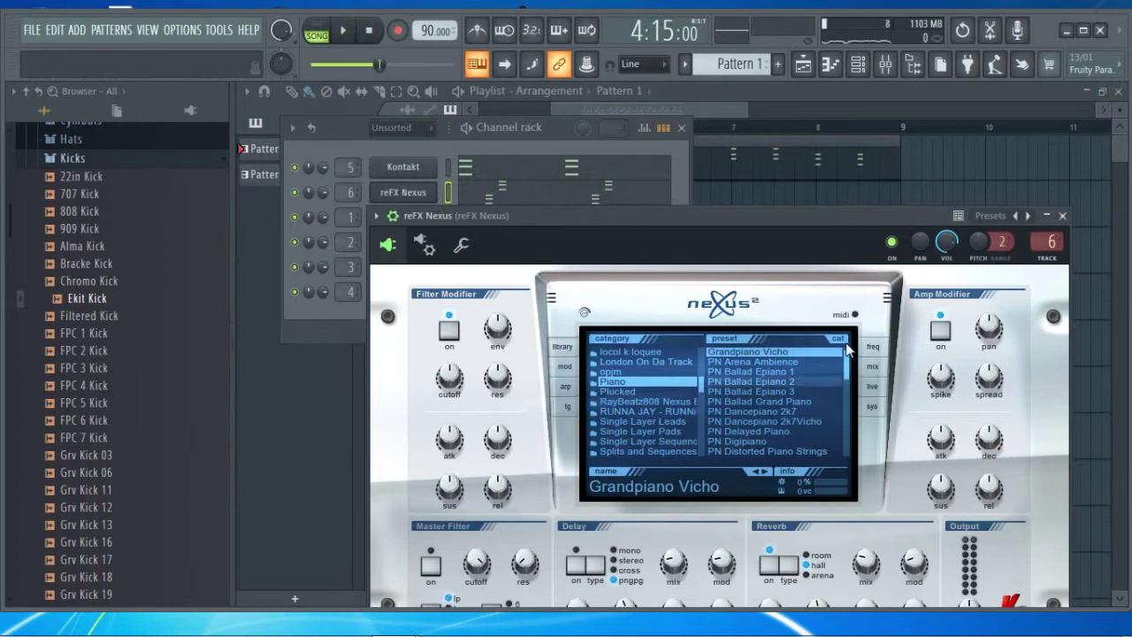
drag(802, 224, 787, 190)
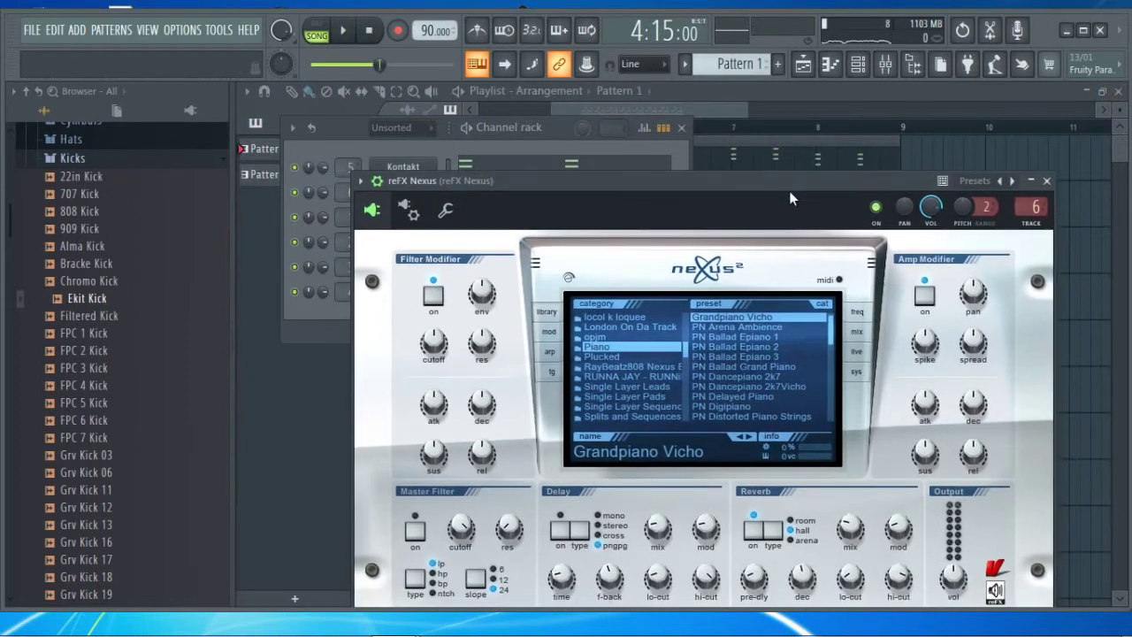
click(361, 181)
click(576, 239)
Load Fruity Limiter in slot 1 of the reFX Nexus mixer track and adjust its gain, saturation and ceiling during playback
click(893, 253)
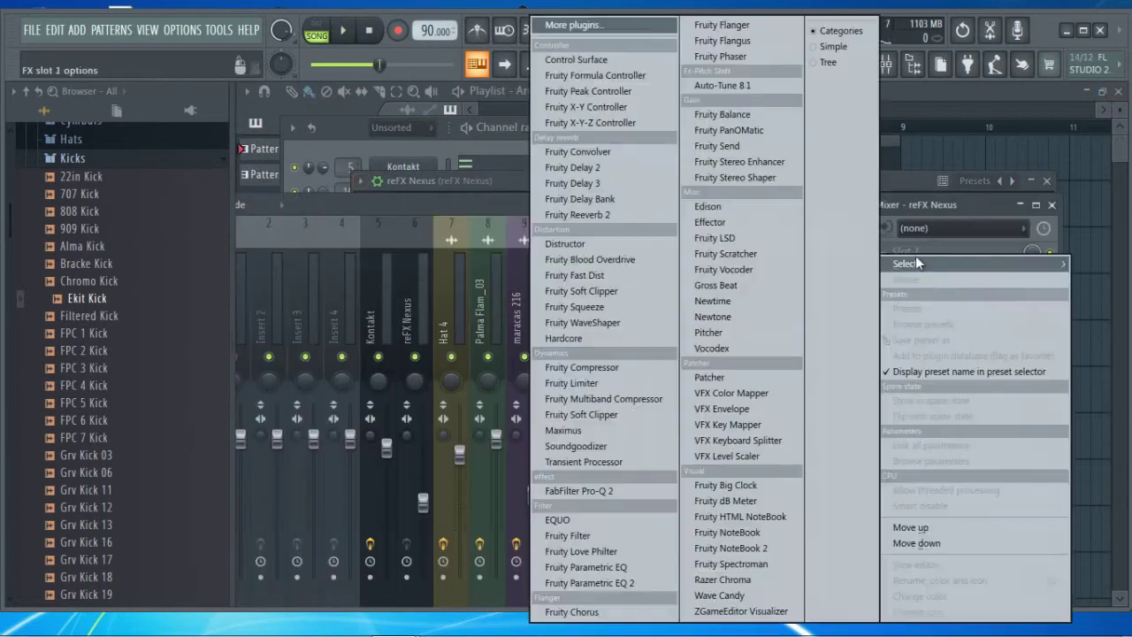
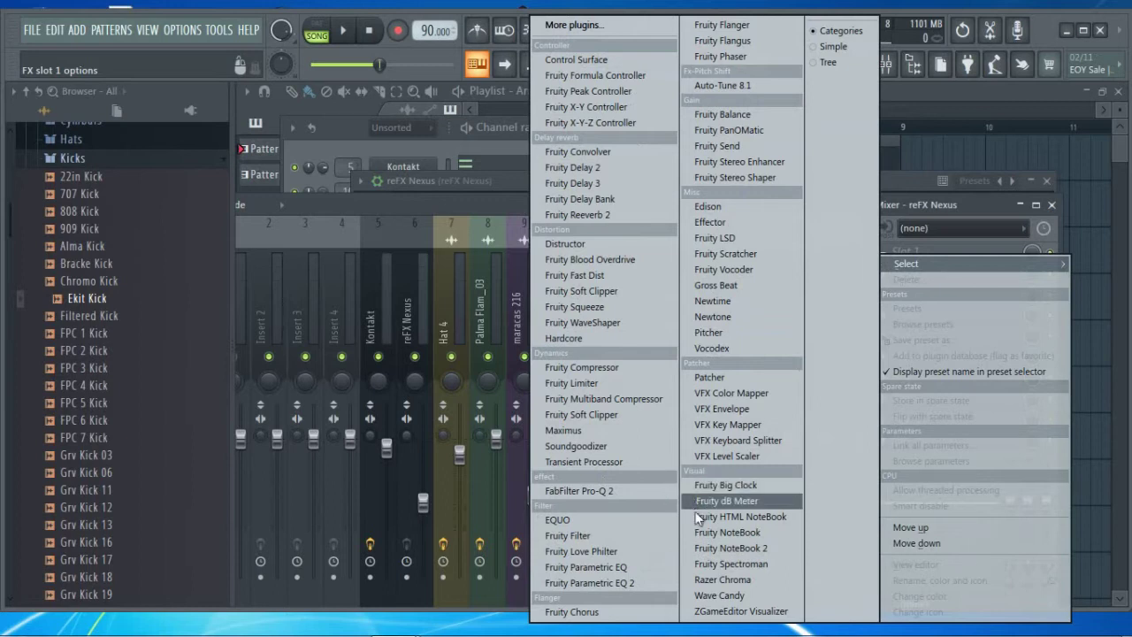
click(604, 389)
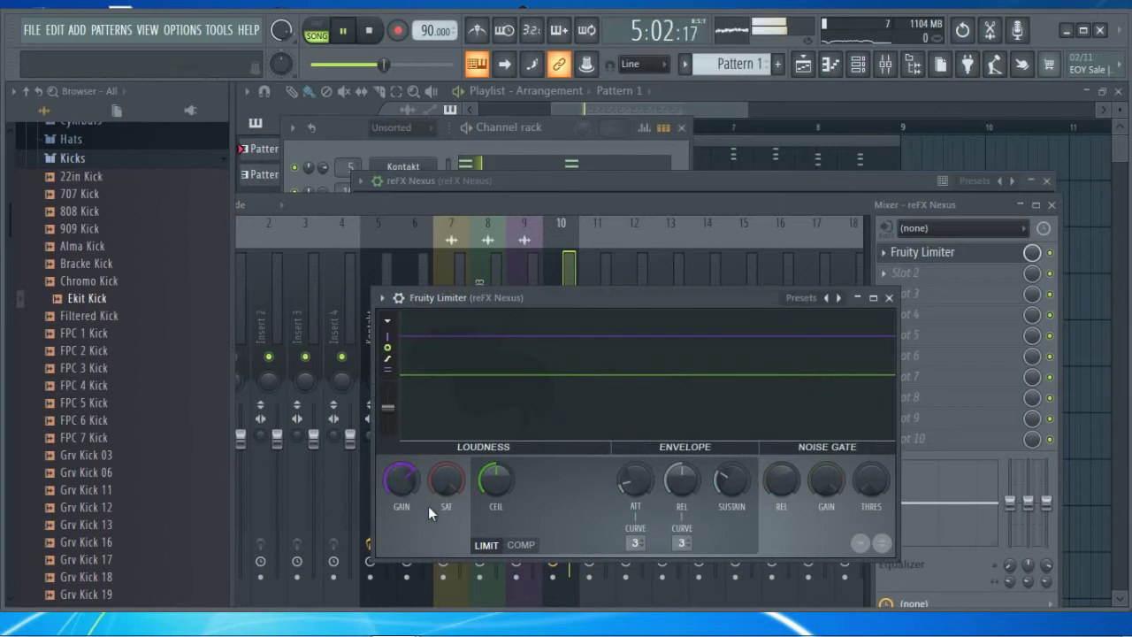
drag(396, 485, 456, 488)
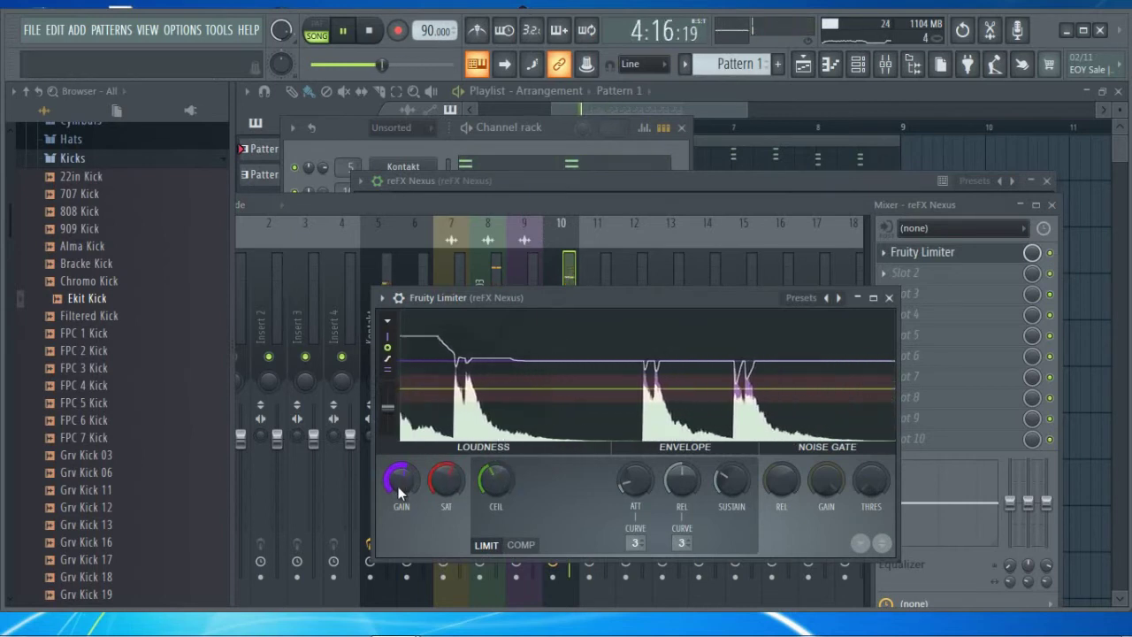
click(890, 299)
key(space)
click(920, 253)
click(891, 299)
key(space)
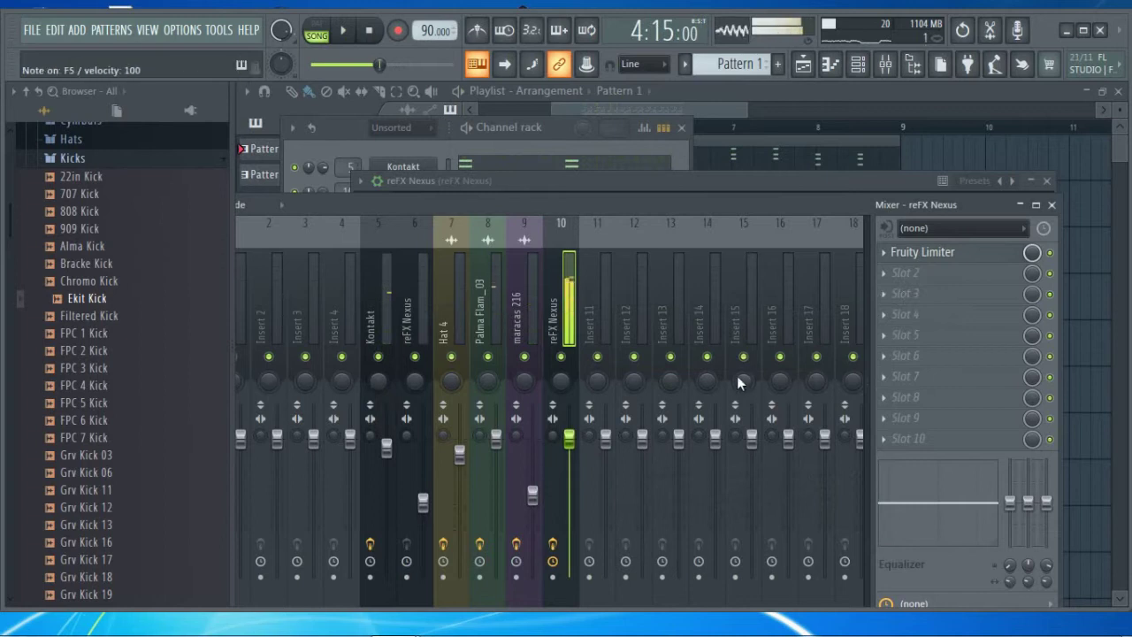
Load Fruity parametric EQ 2 in slot 2, make band 1 a steeper high pass with a raised cutoff, boost band 3 slightly and cut band 4
click(911, 274)
click(630, 581)
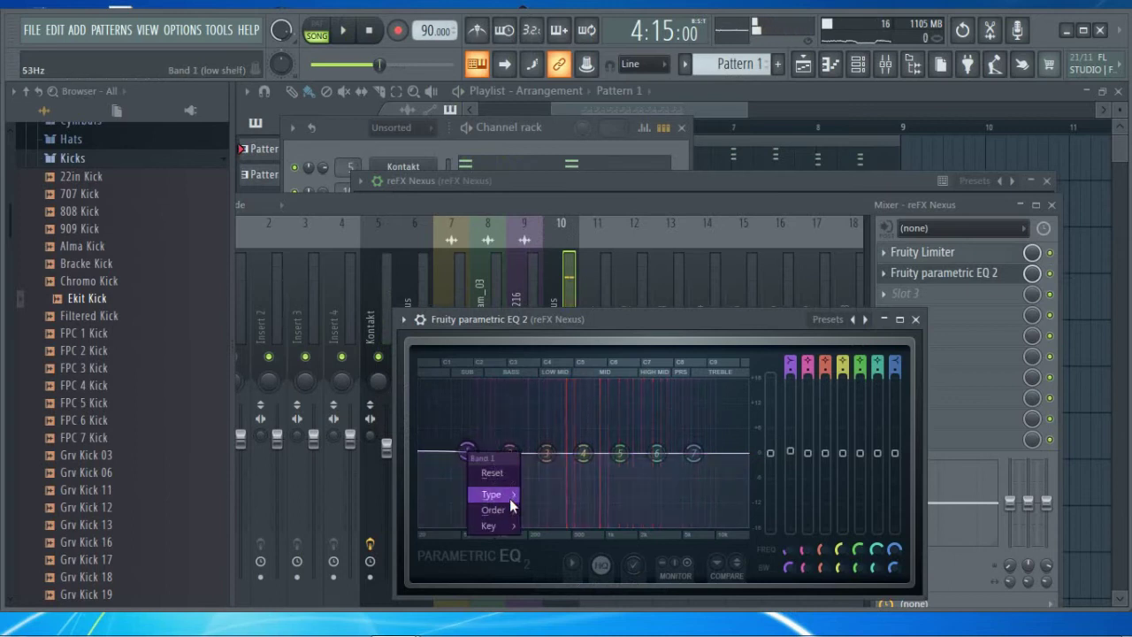
mouse_move(510, 498)
click(557, 542)
right_click(469, 461)
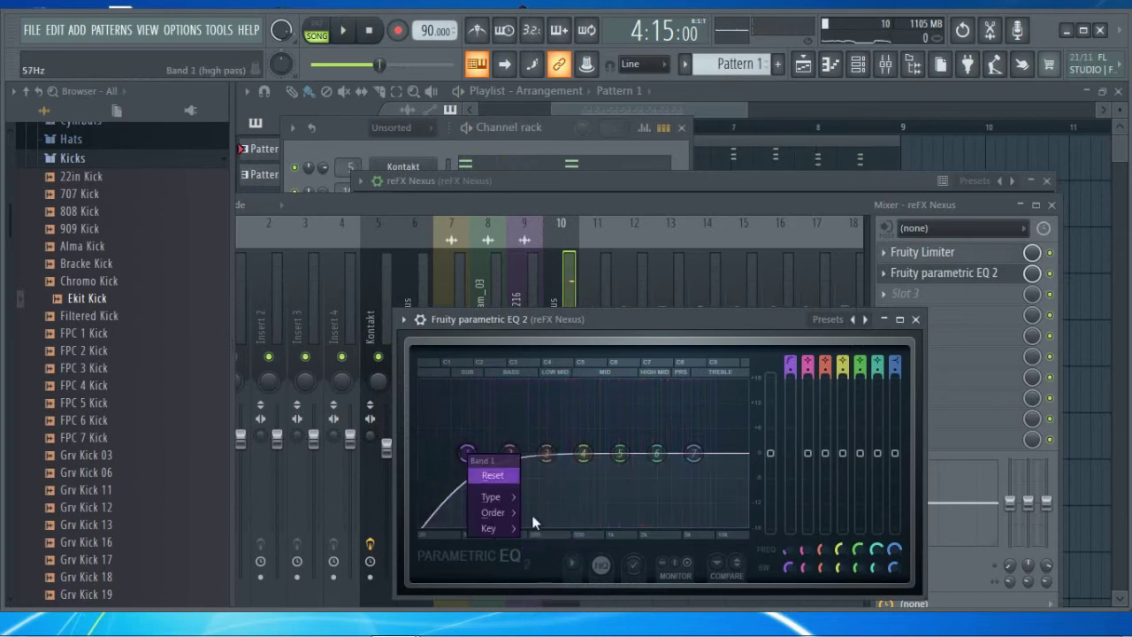
click(549, 575)
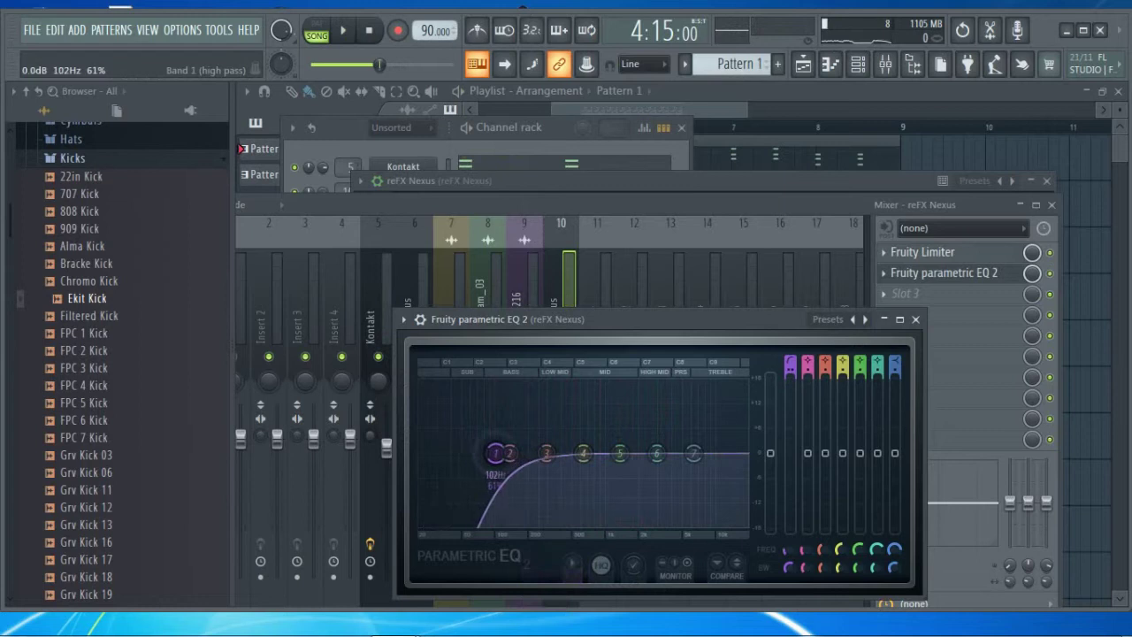
drag(513, 458, 528, 462)
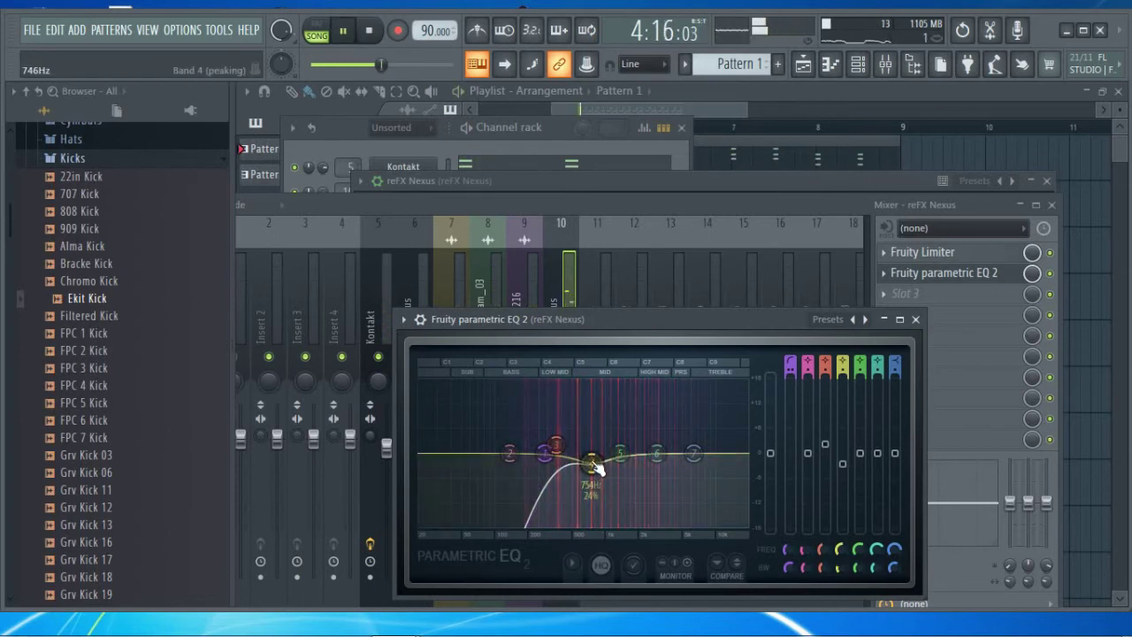
Close the EQ, mixer and Nexus windows and review the Kontakt chords in the piano roll during playback
click(915, 319)
click(1051, 204)
click(1047, 182)
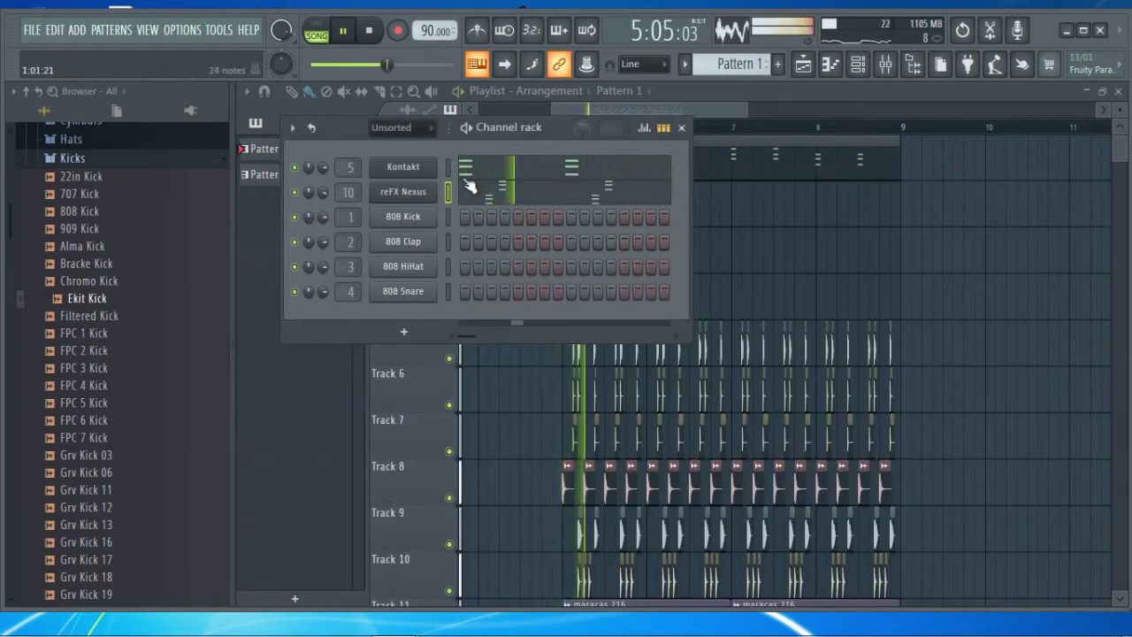
click(472, 176)
key(space)
key(space)
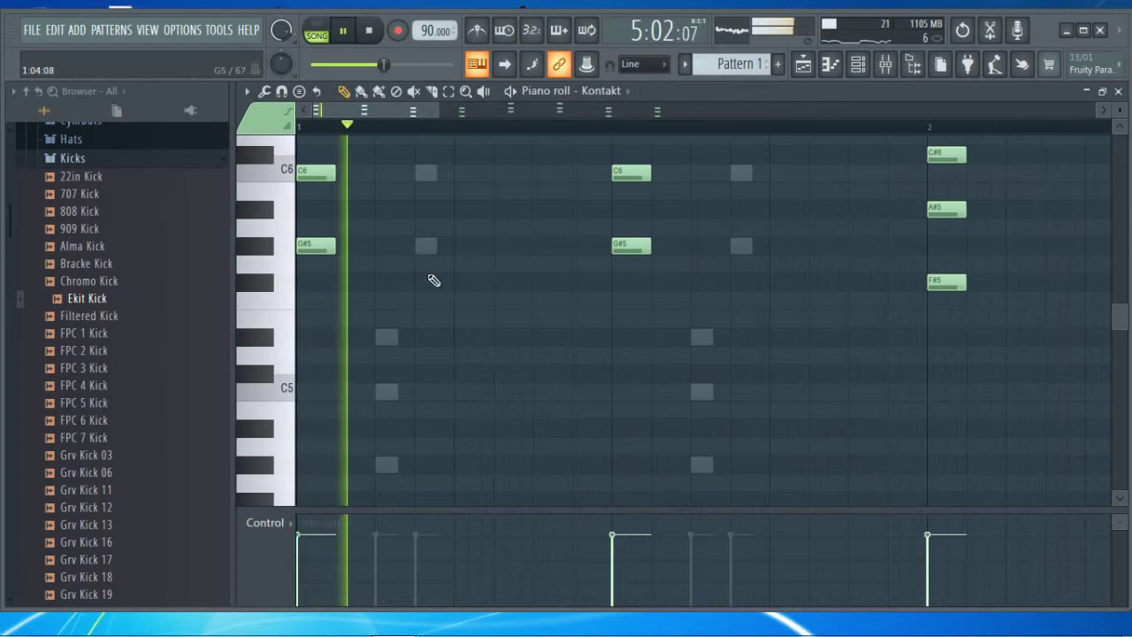
scroll(437, 278, up, 4)
scroll(437, 278, down, 3)
click(1119, 93)
Transpose all notes of the reFX Nexus part down one octave in the piano roll and play them back
click(486, 191)
key(space)
scroll(459, 131, down, 2)
key(space)
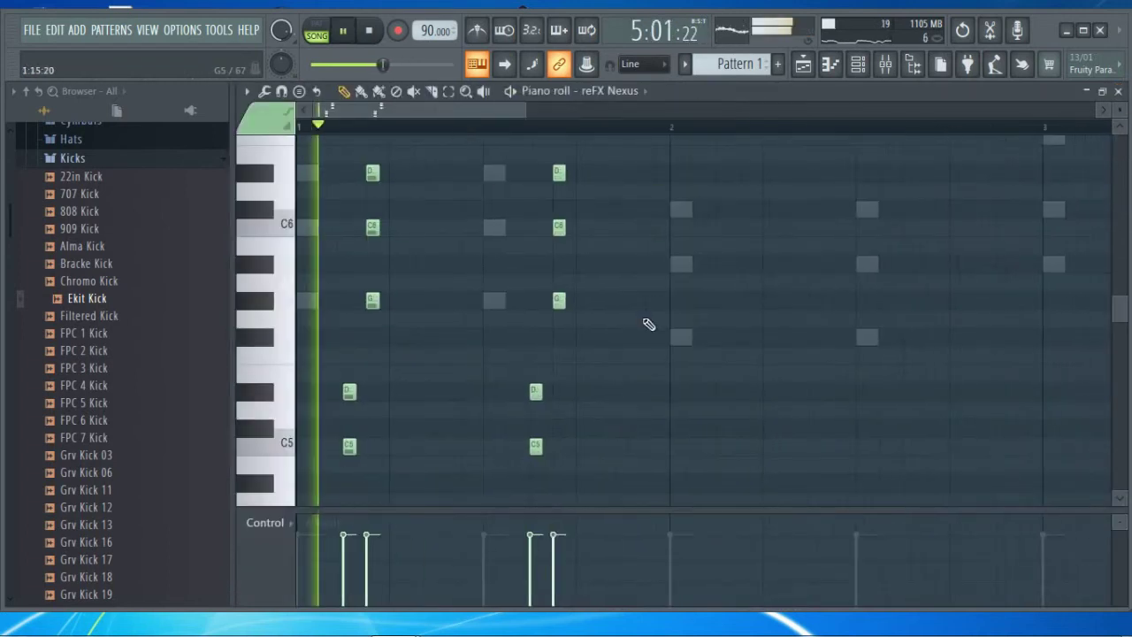
scroll(610, 328, down, 3)
key(space)
key(ctrl+a)
scroll(461, 386, down, 4)
scroll(425, 342, up, 3)
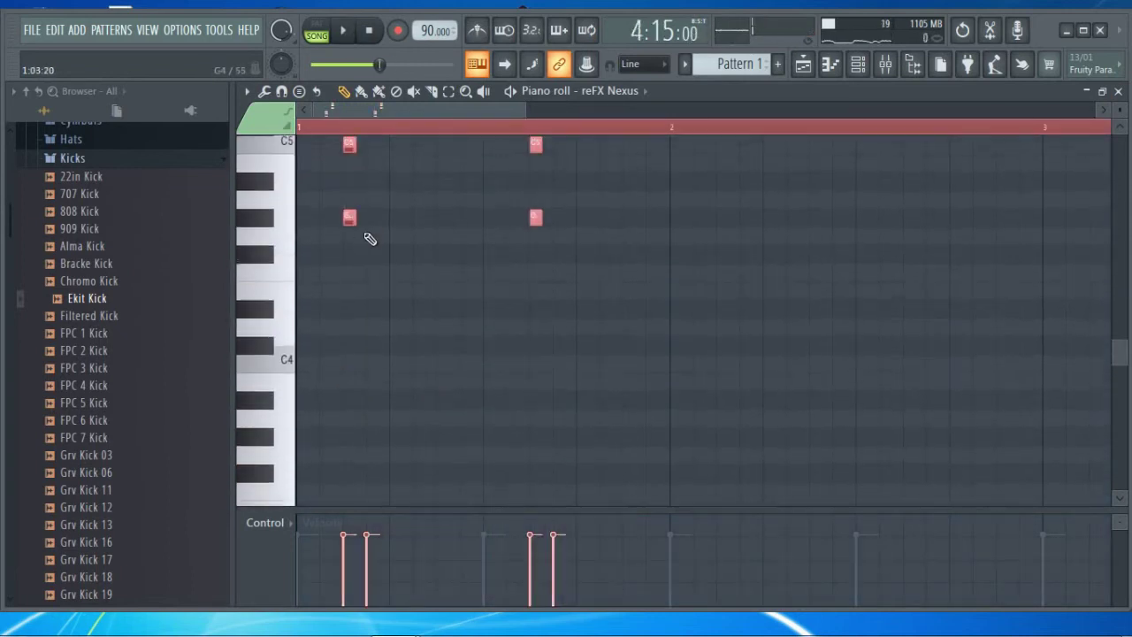
drag(354, 420, 359, 479)
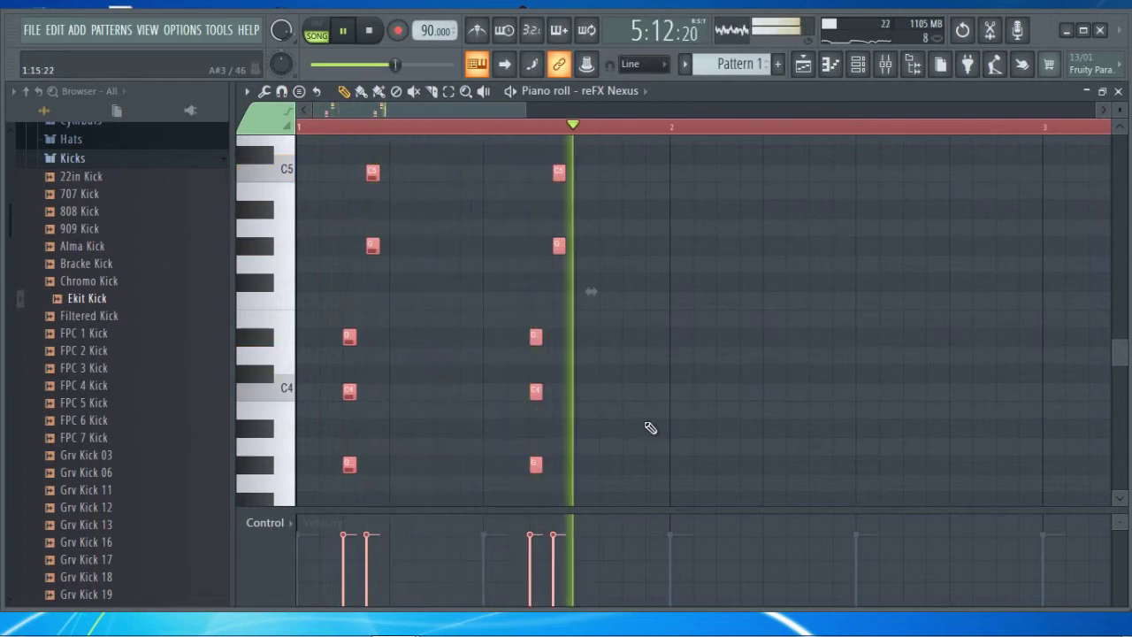
scroll(611, 327, down, 2)
key(space)
Copy the Nexus chords of bar 1 to bar 2, two semitones lower, and audition the result
scroll(533, 133, down, 2)
scroll(538, 250, up, 5)
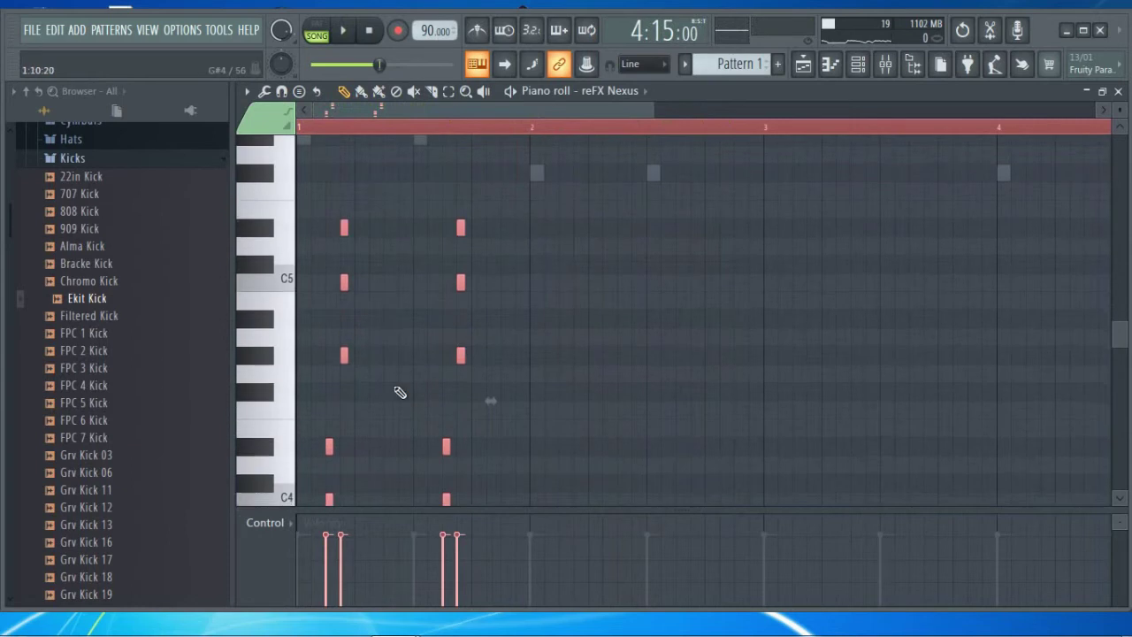
scroll(387, 416, down, 4)
drag(356, 412, 596, 450)
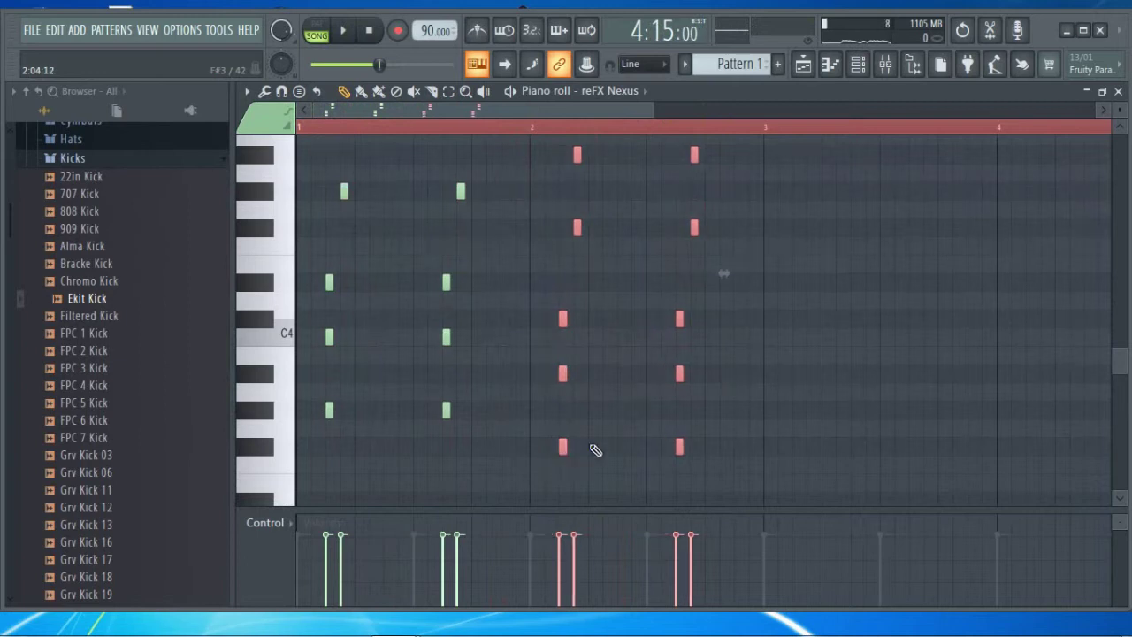
scroll(599, 447, up, 7)
key(space)
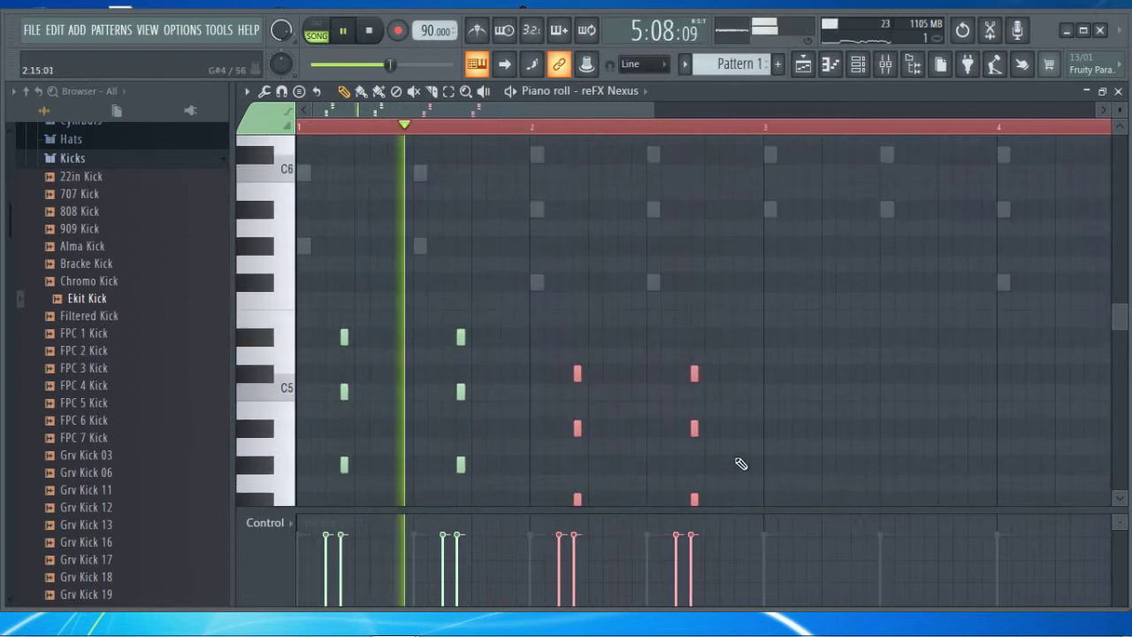
scroll(740, 465, down, 7)
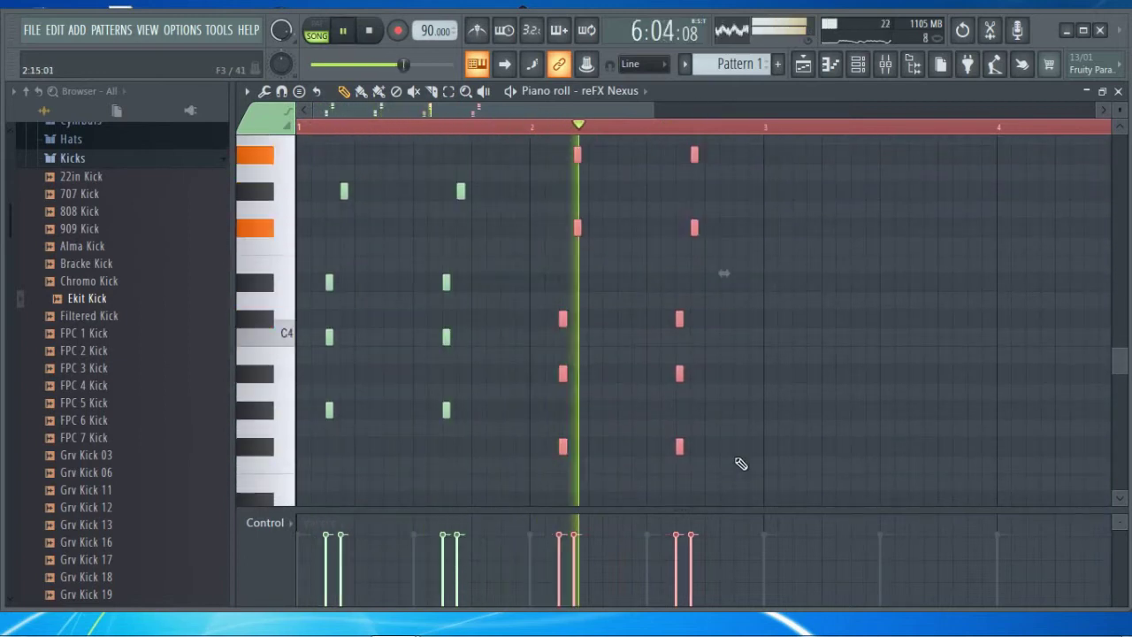
scroll(738, 461, up, 7)
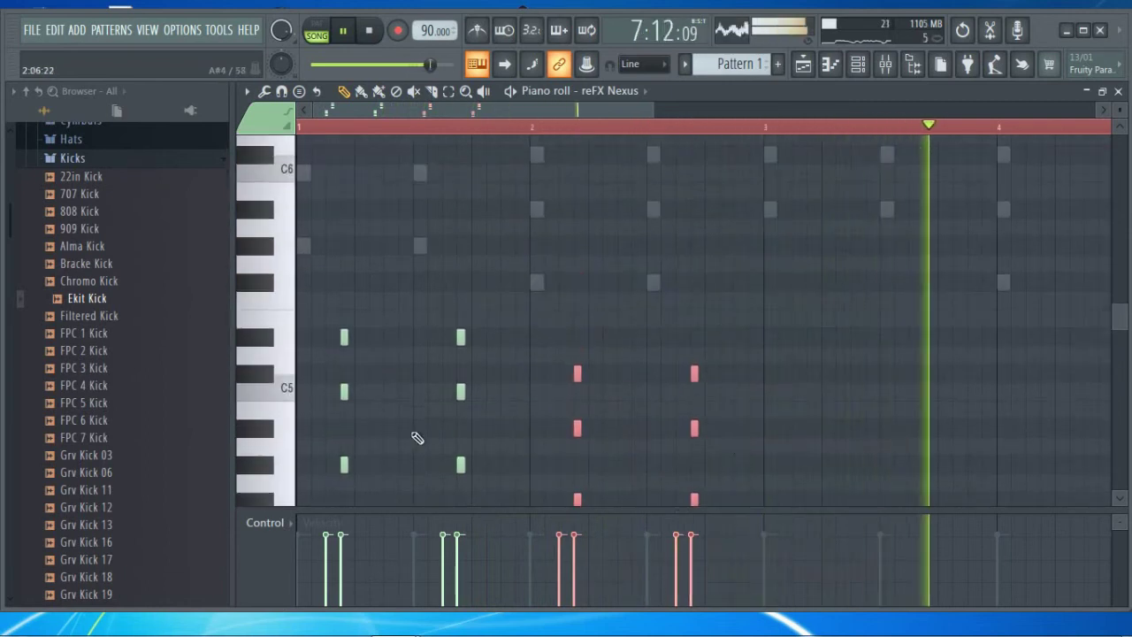
key(space)
Copy the Nexus chords of bar 2 to bar 3, four semitones higher with A#3 as the lowest note, and play them back
scroll(681, 387, down, 5)
scroll(681, 387, down, 7)
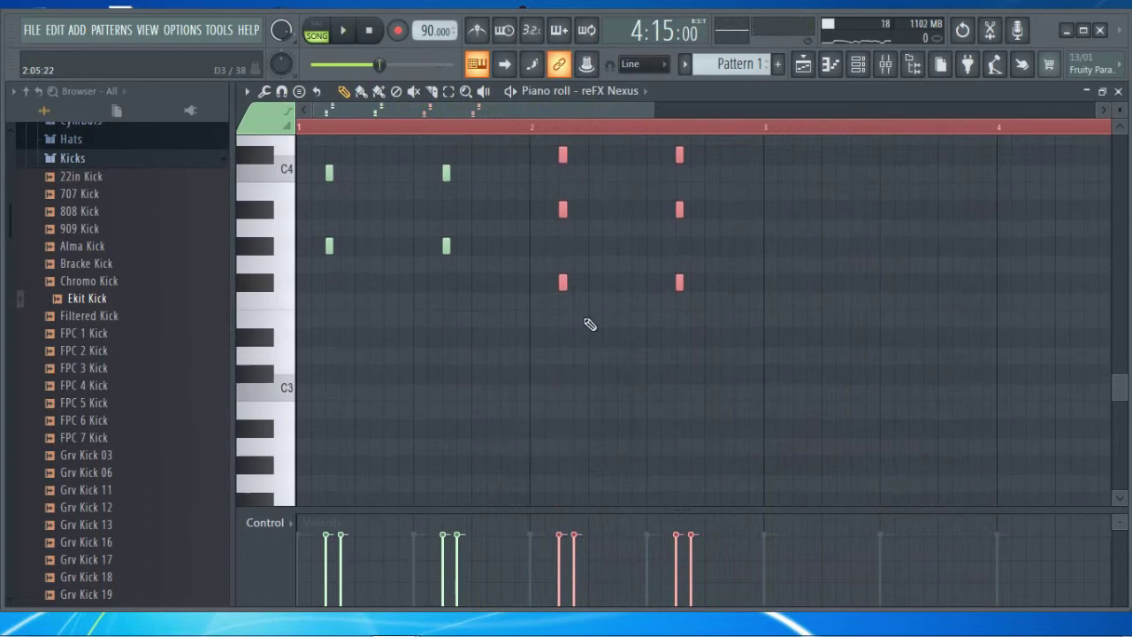
shift+drag(562, 283, 769, 281)
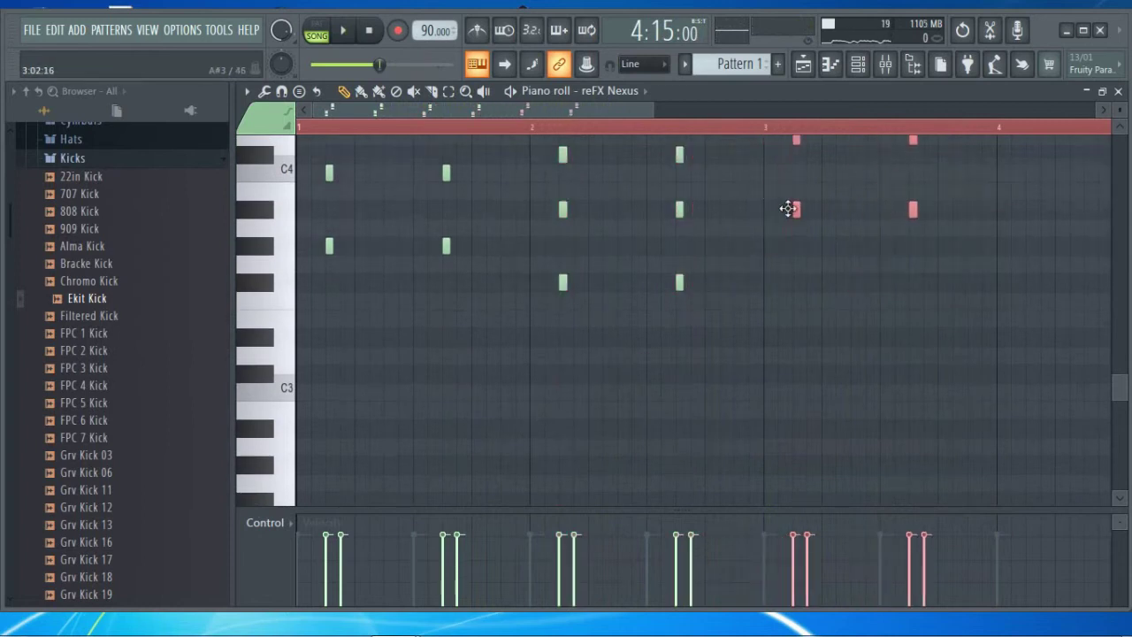
drag(782, 214, 798, 215)
scroll(803, 274, up, 7)
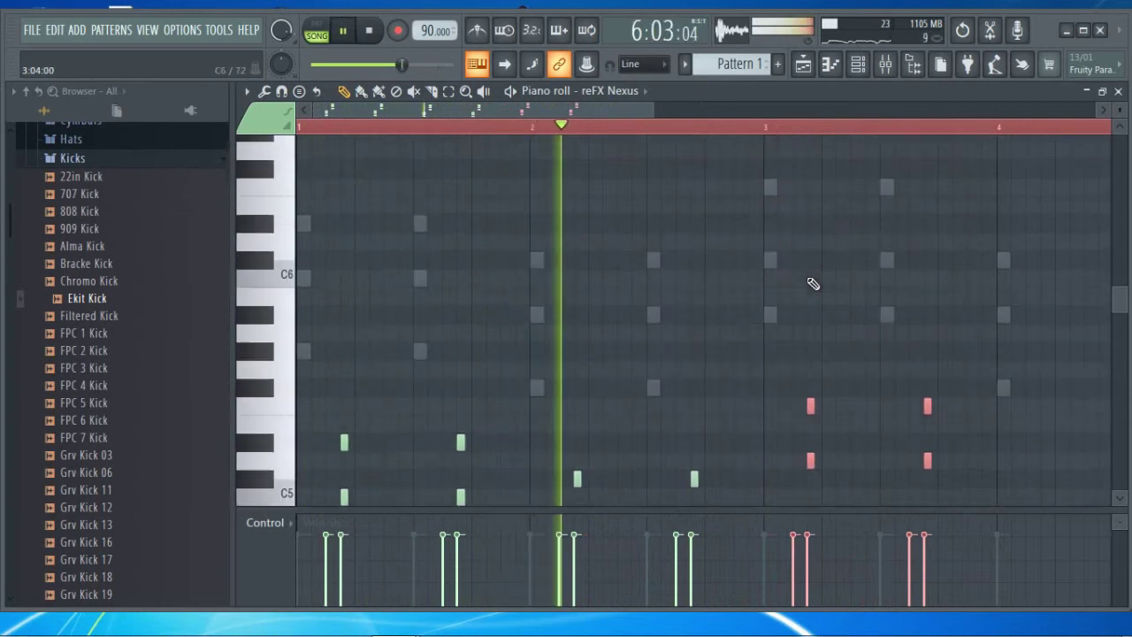
scroll(899, 356, up, 2)
Lower the D5 and D4 notes of the bar 3 chords by one semitone to C#5 and C#4 and audition them
ctrl+drag(976, 221, 800, 268)
key(space)
scroll(940, 380, down, 4)
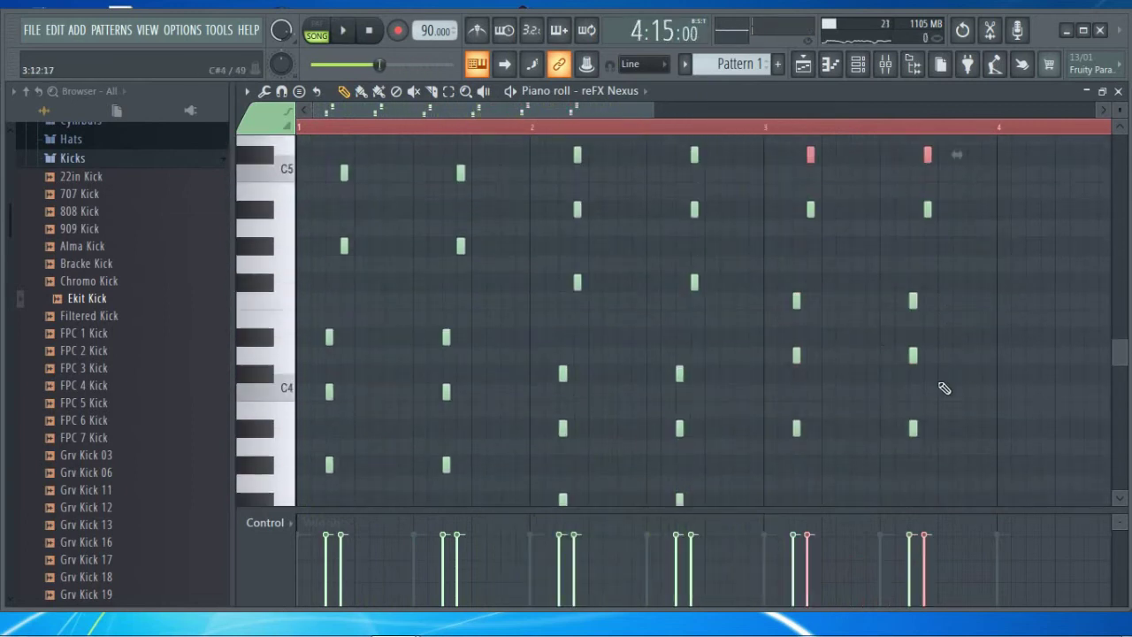
key(space)
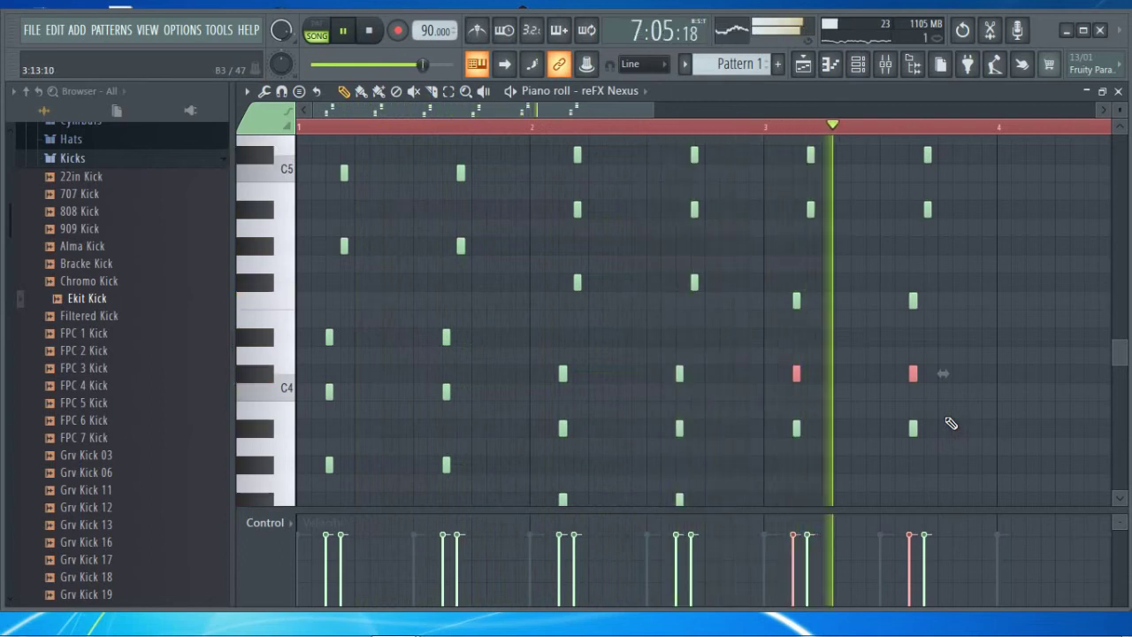
key(space)
Copy the Nexus chords of bar 2 to bar 4 at the same pitch
drag(534, 145, 708, 535)
drag(563, 402, 1061, 416)
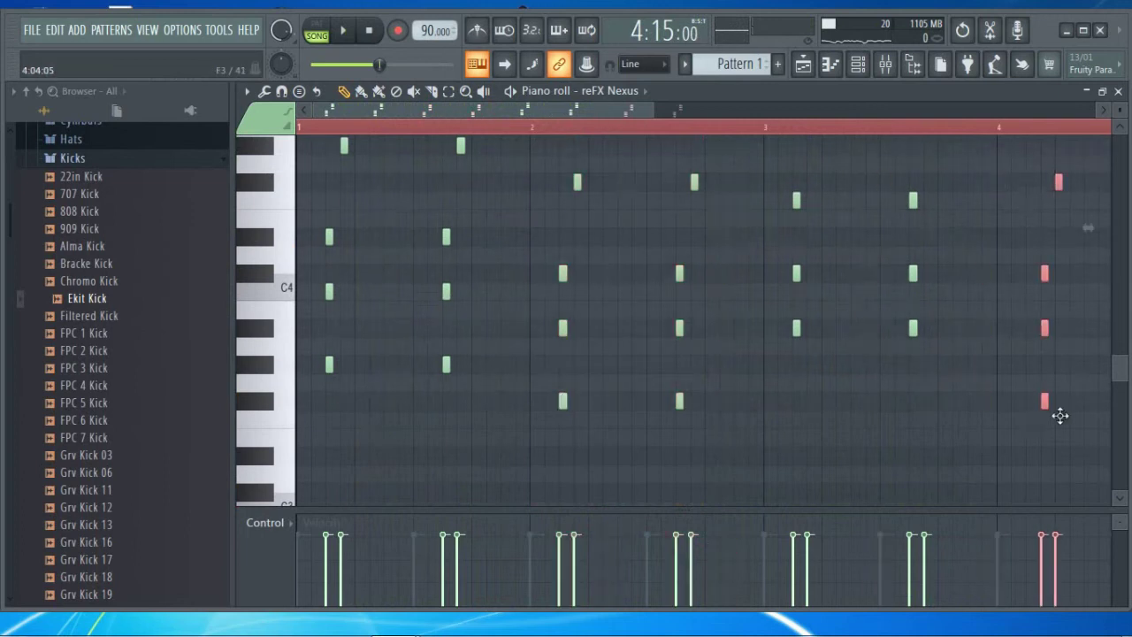
Shift the selected reFX Nexus notes in bar 4 slightly earlier, play the part back, and close the piano roll
scroll(1037, 421, up, 4)
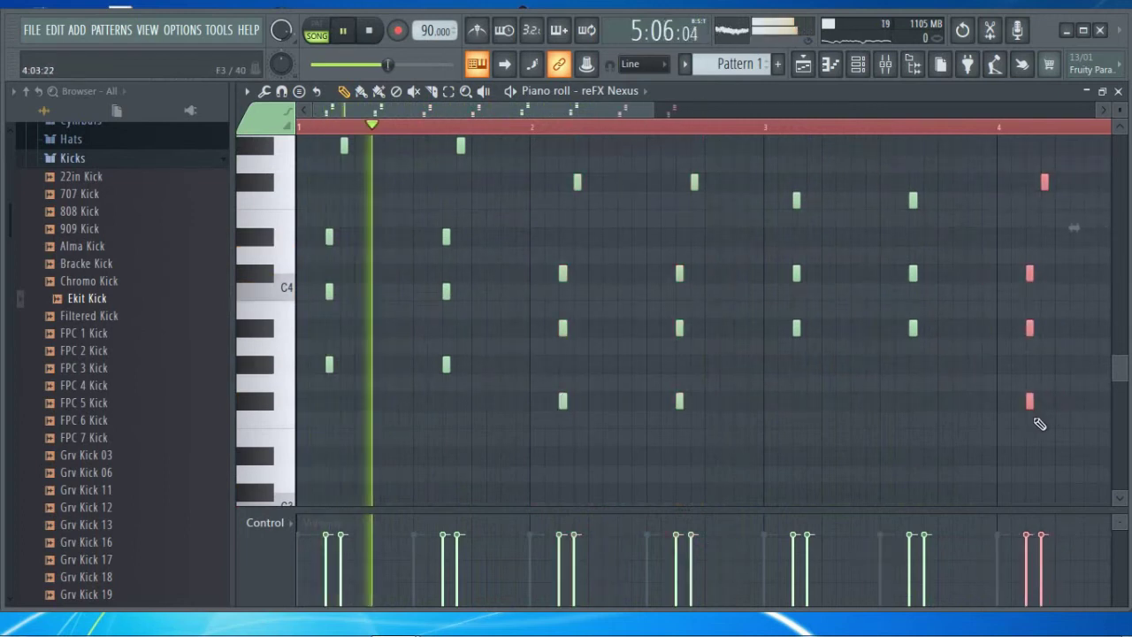
scroll(959, 434, down, 3)
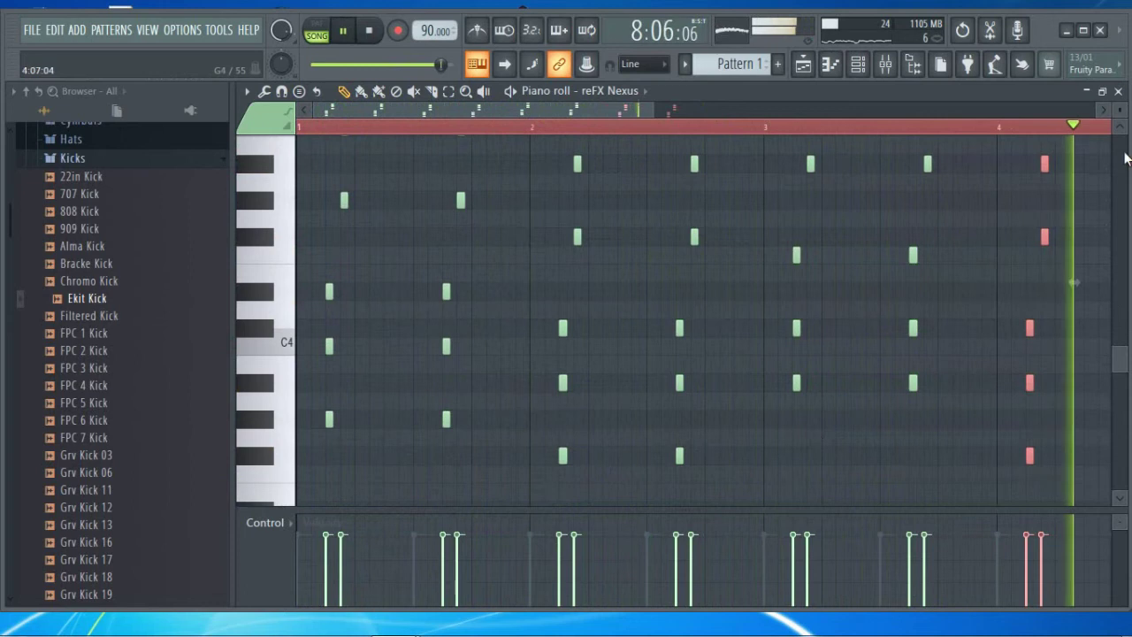
click(1118, 91)
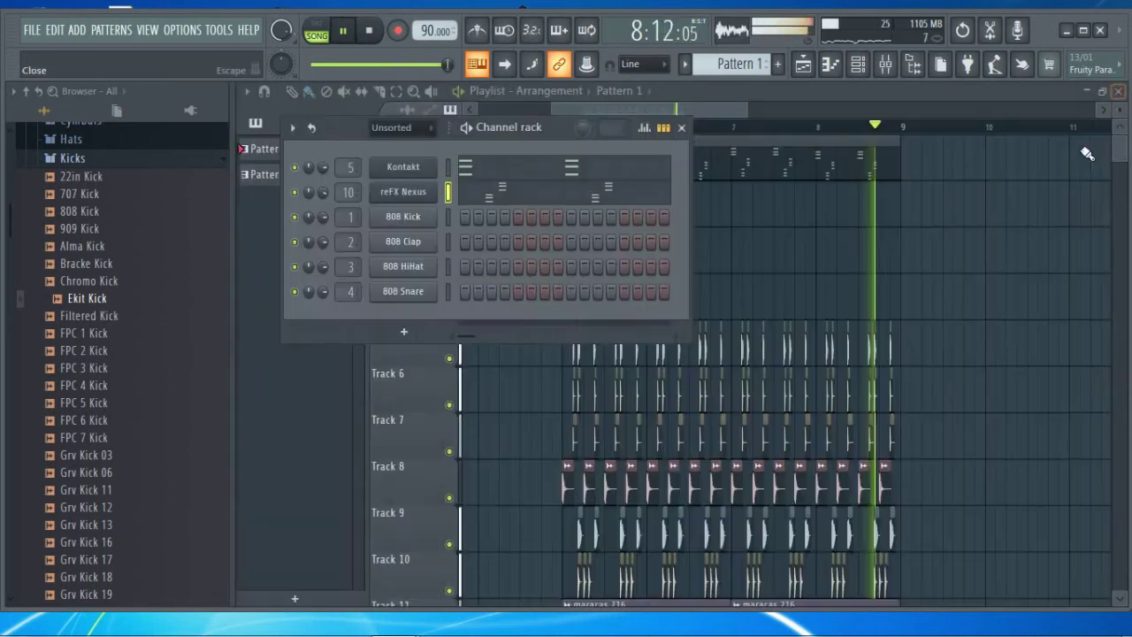
Check the reFX Nexus notes in Pattern 2, and move the reFX Nexus part out of Pattern 1 into Pattern 3
scroll(715, 78, down, 1)
click(514, 198)
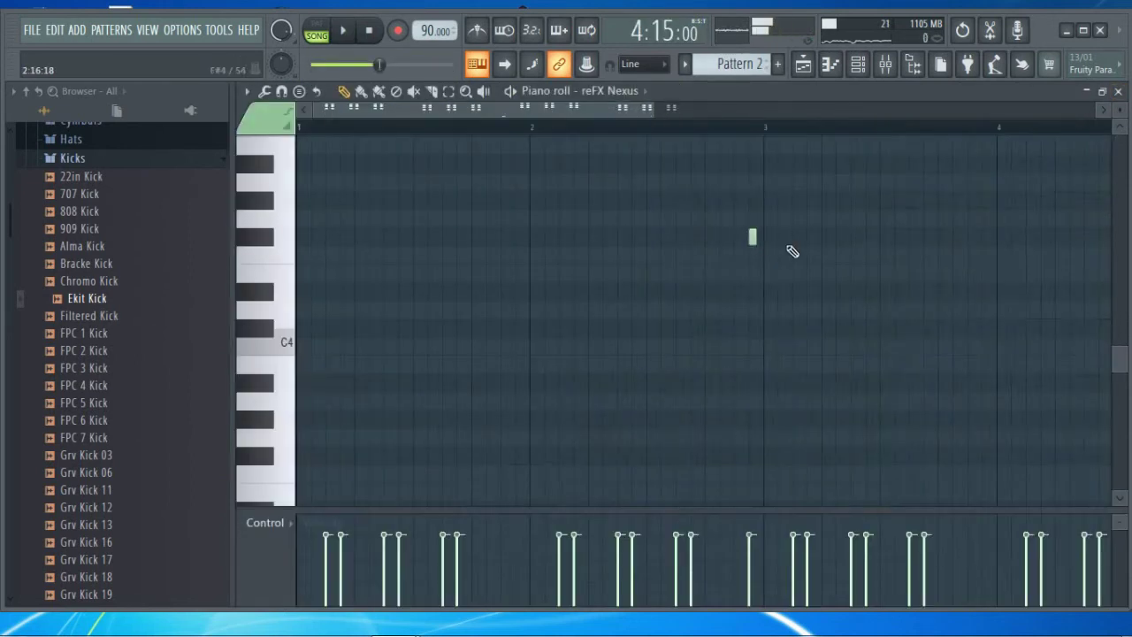
click(1119, 93)
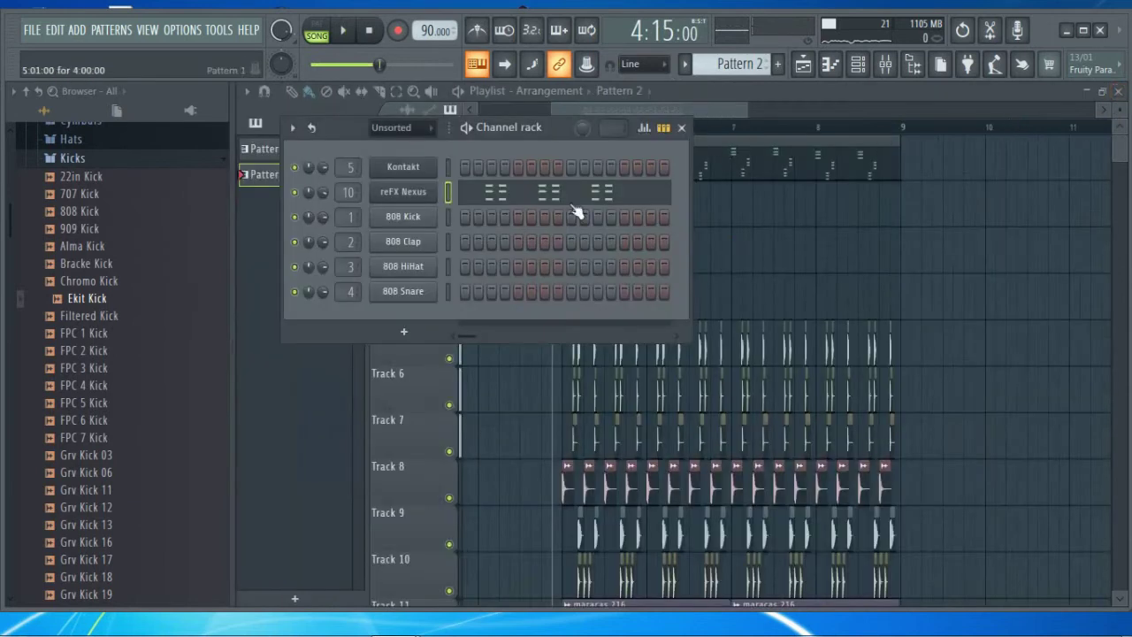
scroll(732, 71, up, 1)
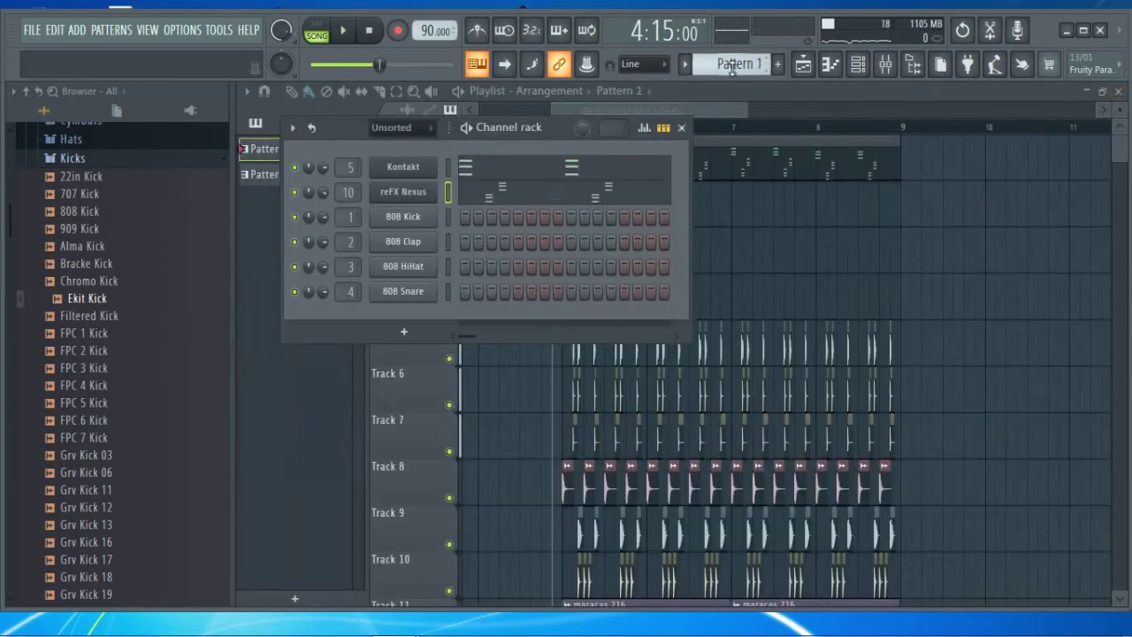
scroll(732, 69, down, 1)
scroll(732, 69, up, 1)
scroll(733, 69, down, 2)
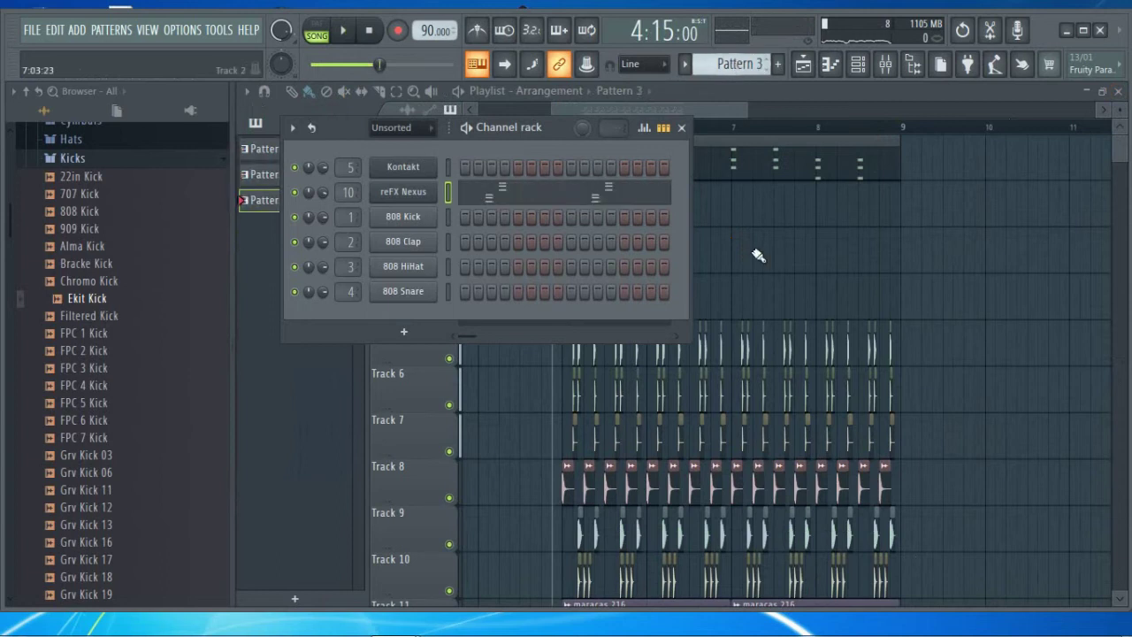
Place a Pattern 3 clip on Track 3 starting at bar 5 and play it with the drums
drag(803, 265, 639, 249)
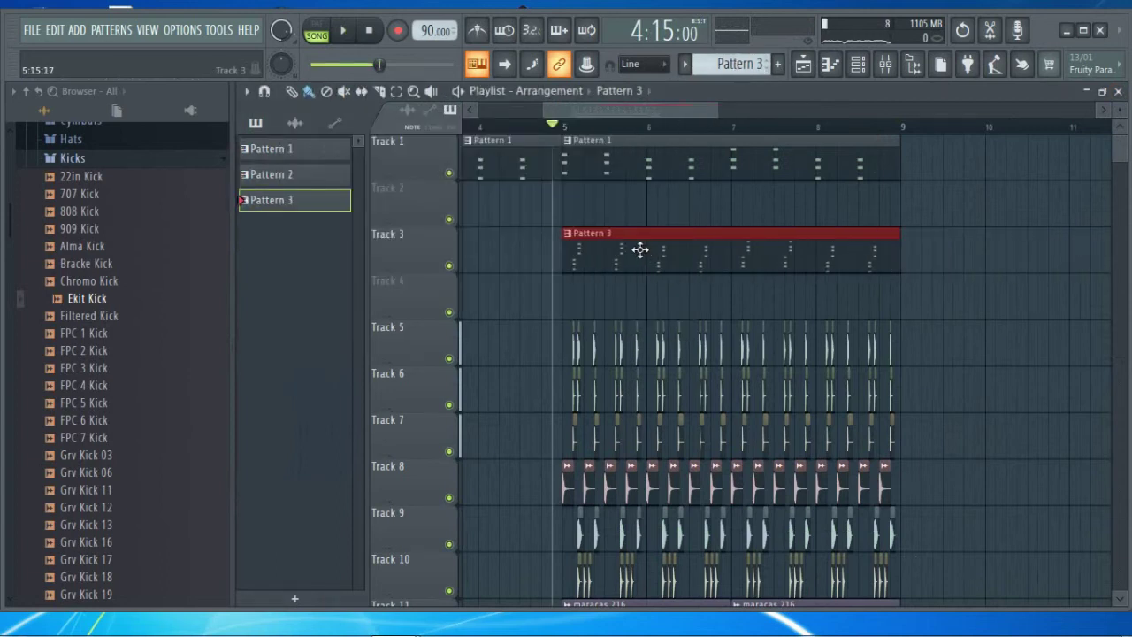
key(space)
key(space)
scroll(536, 122, up, 3)
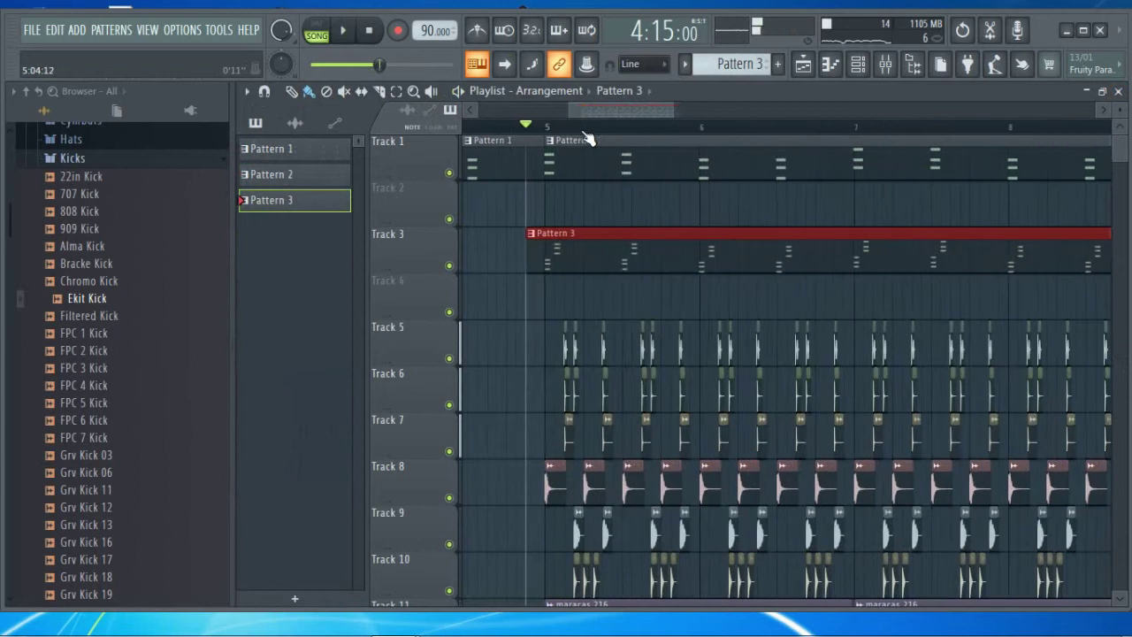
key(space)
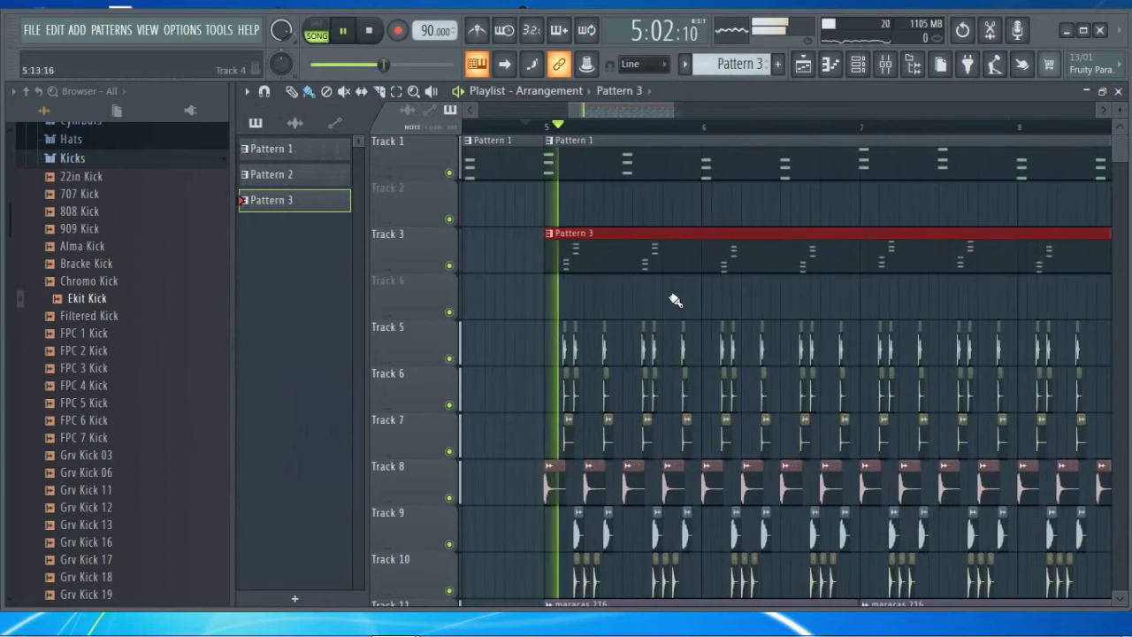
Add Fruity Reeverb 2 to effect slot 3 of the reFX Nexus mixer track on insert 10
click(884, 64)
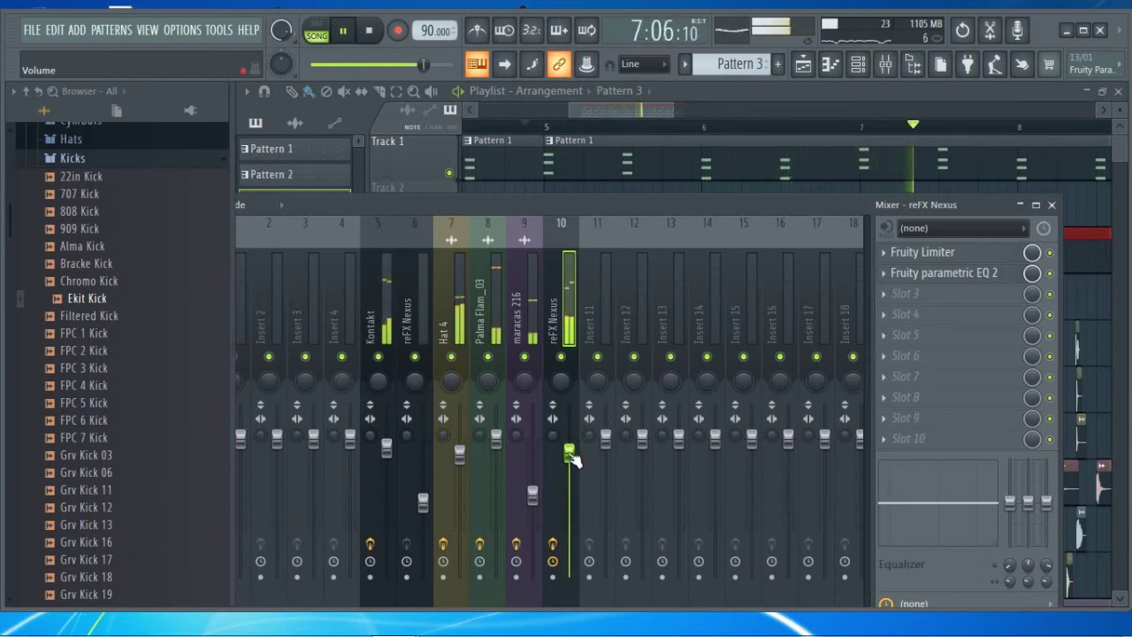
click(561, 358)
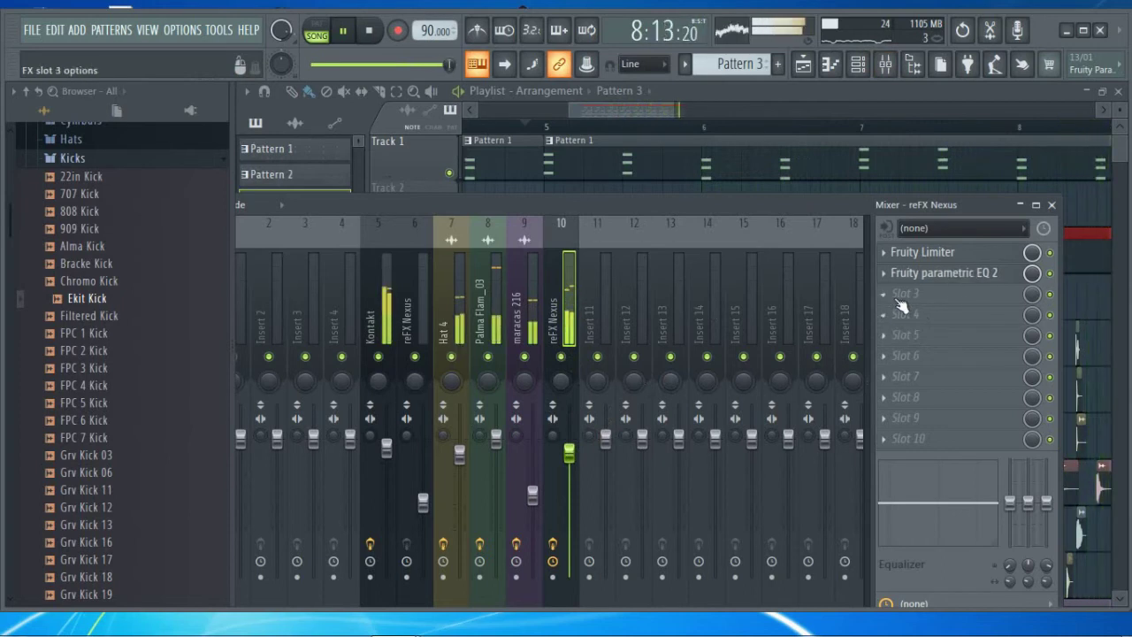
click(920, 302)
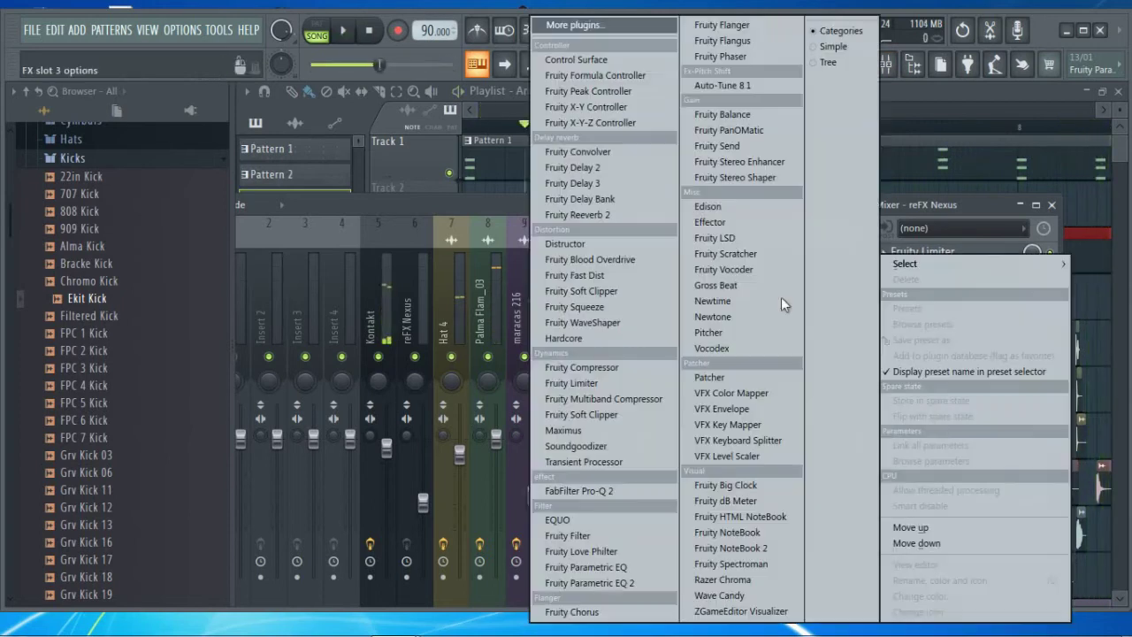
click(602, 212)
Lower the room size and wet level of the new reverb, and turn down the volume of the reFX Nexus track on insert 10
drag(452, 242, 452, 267)
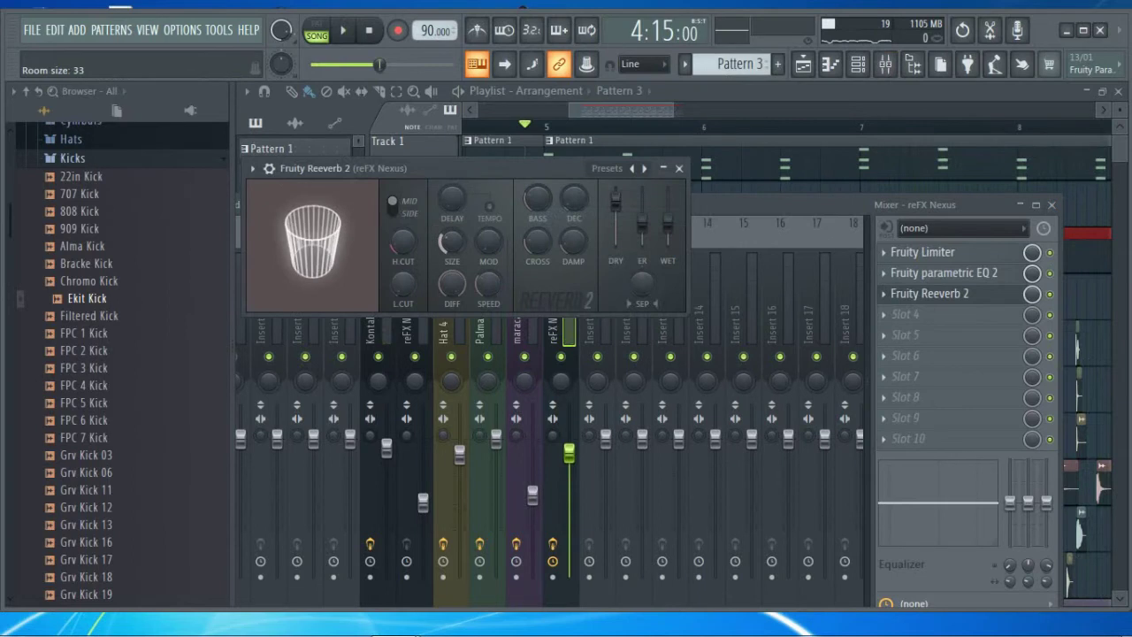
drag(668, 222, 668, 230)
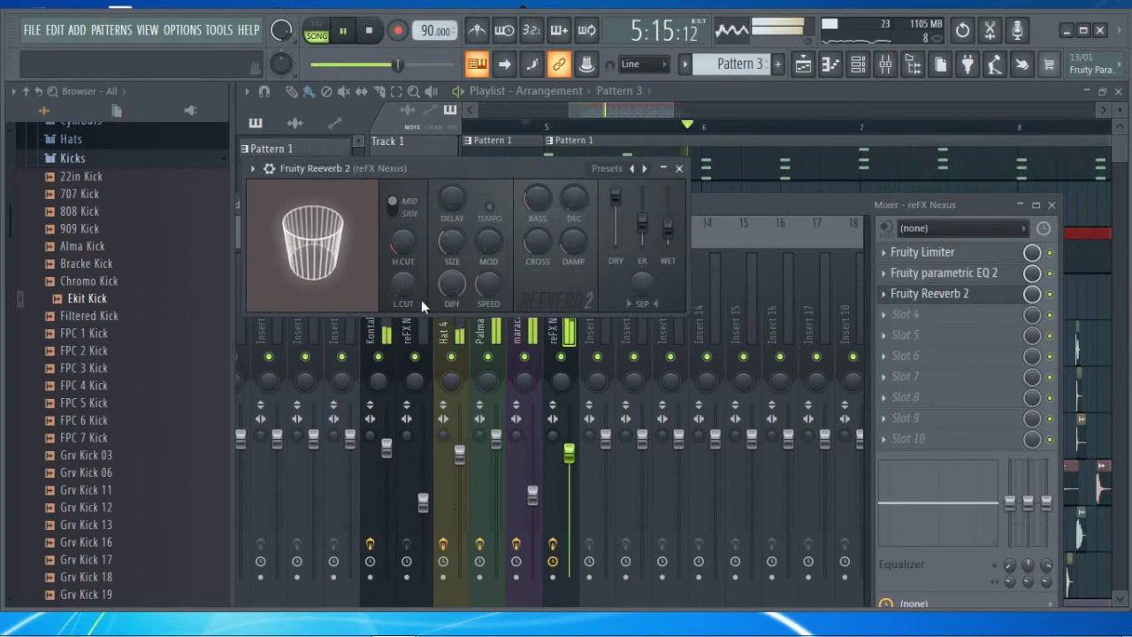
click(704, 301)
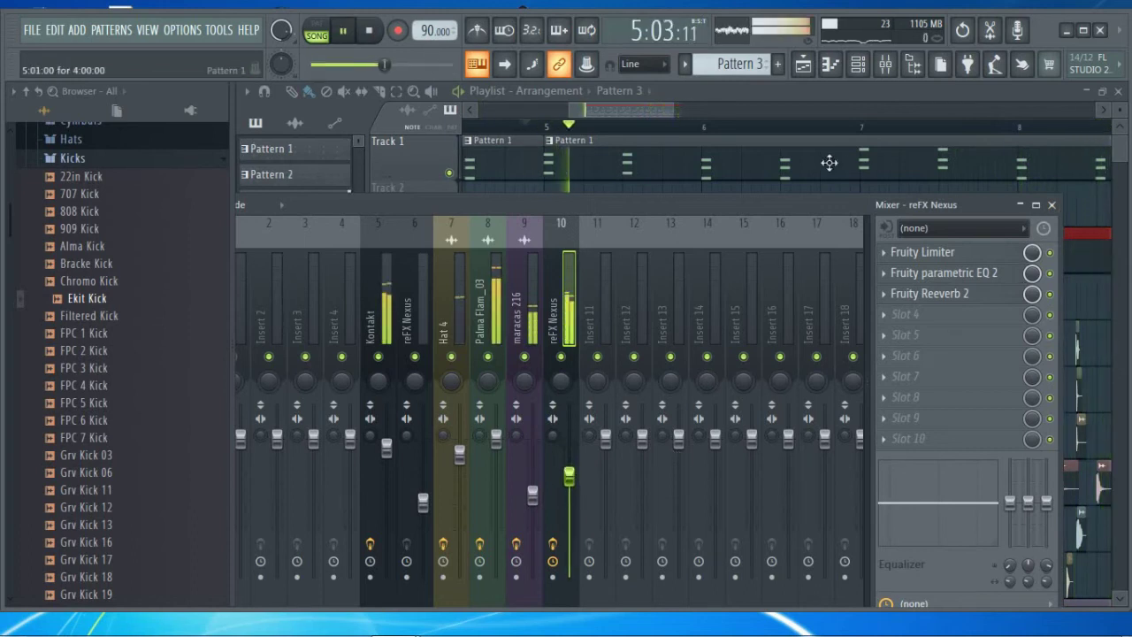
Close the mixer and move the Pattern 3 clip up to Track 2, keeping it at bar 5
click(1050, 204)
scroll(708, 128, down, 3)
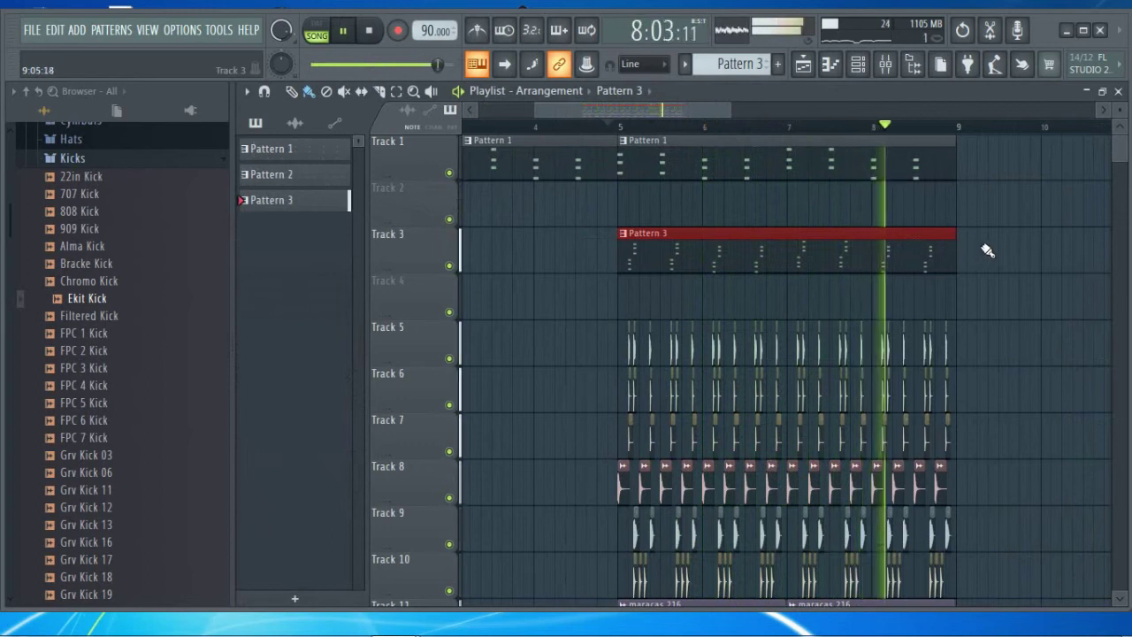
drag(716, 253, 715, 198)
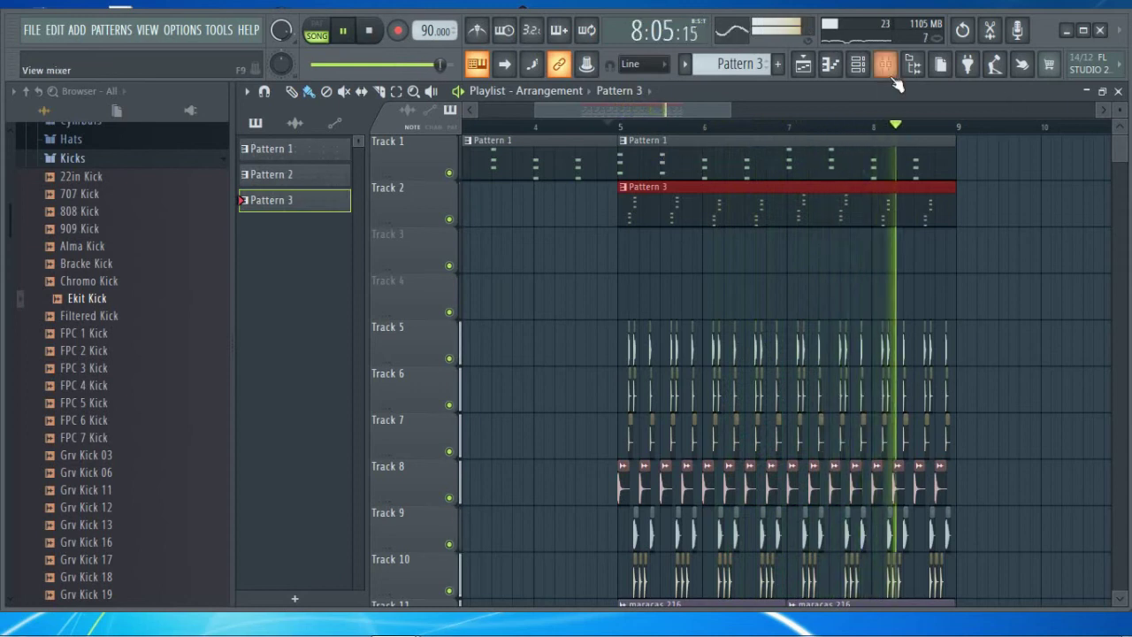
Raise the Kontakt mixer track's volume slightly and lower the reFX Nexus track on insert 10 a little
key(F9)
key(space)
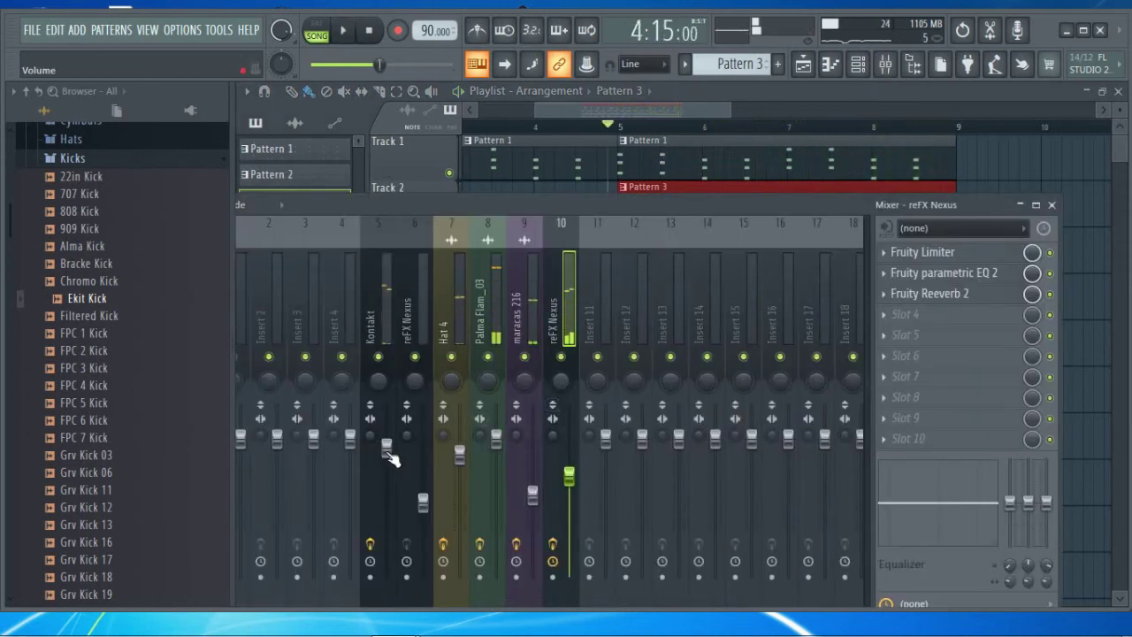
drag(386, 449, 386, 440)
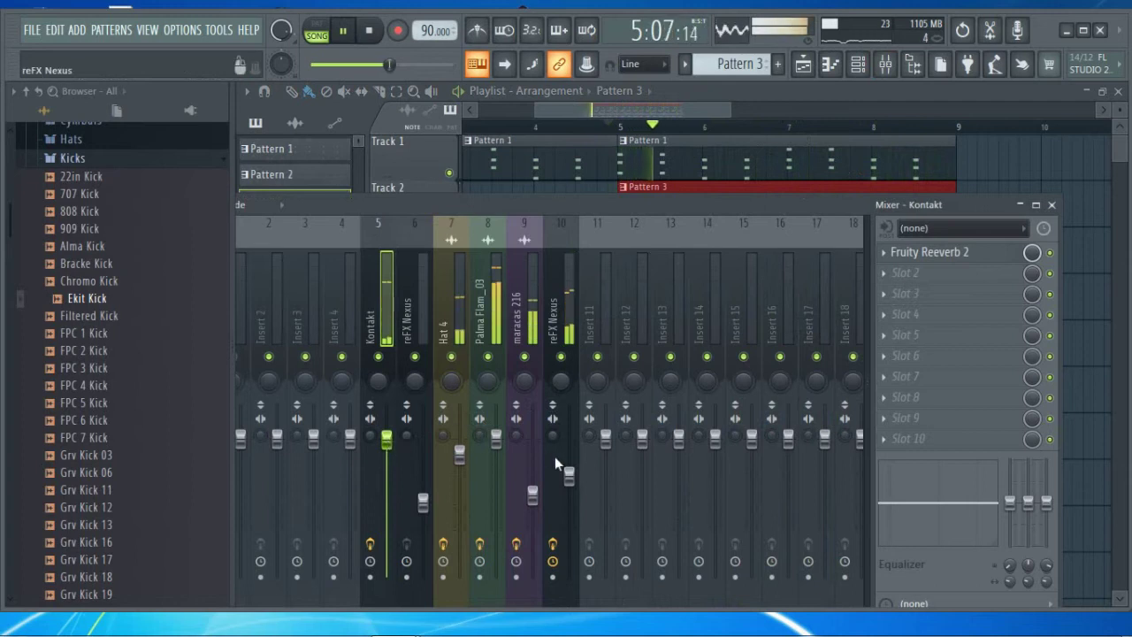
drag(568, 483, 569, 489)
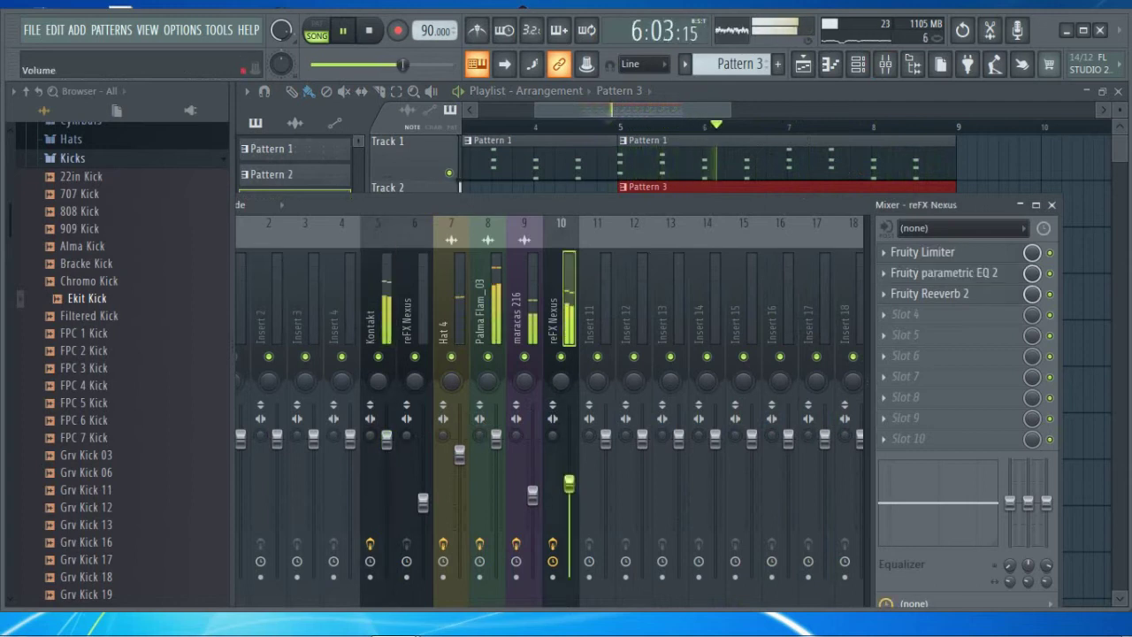
Add Fruity Stereo Enhancer to slot 2 of the Kontakt mixer track with a phase offset of 4.1 ms right
click(377, 343)
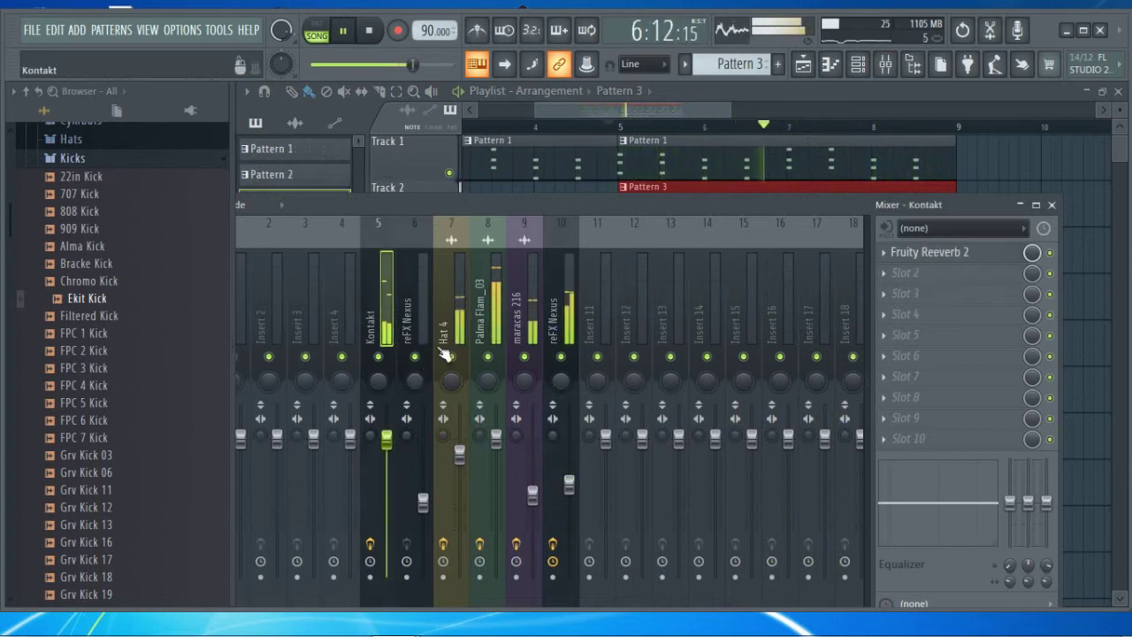
click(930, 280)
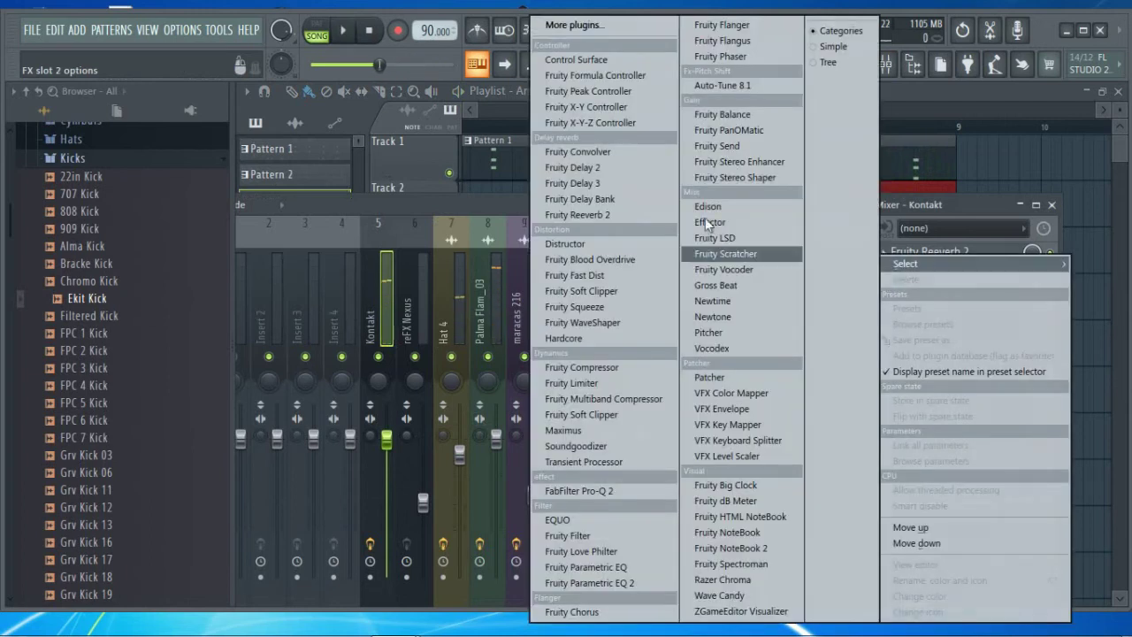
click(739, 162)
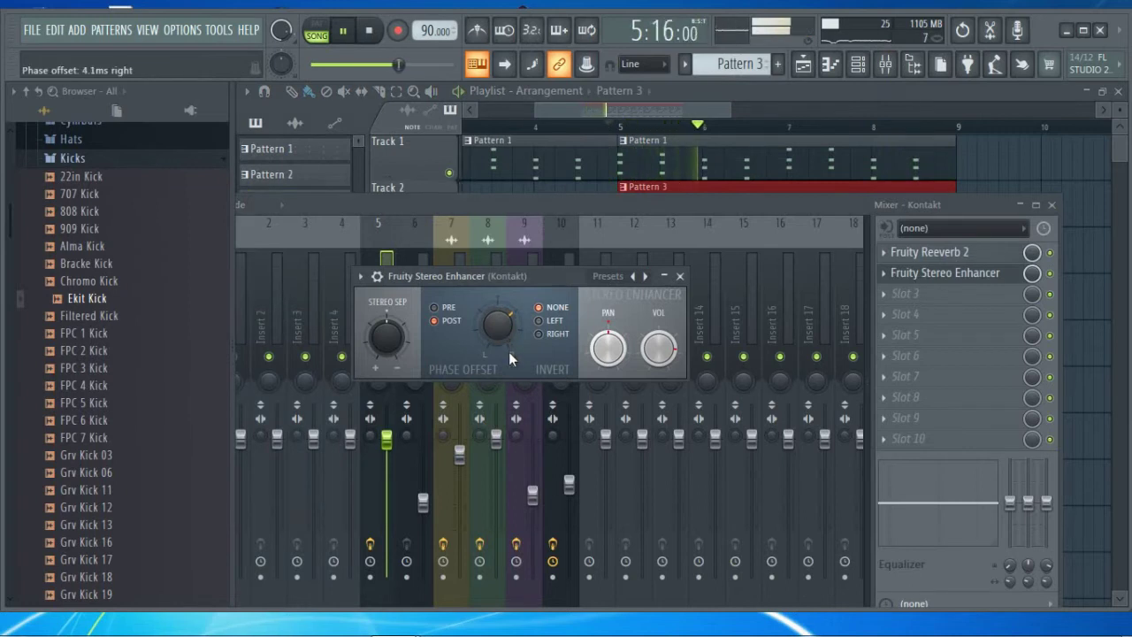
click(679, 276)
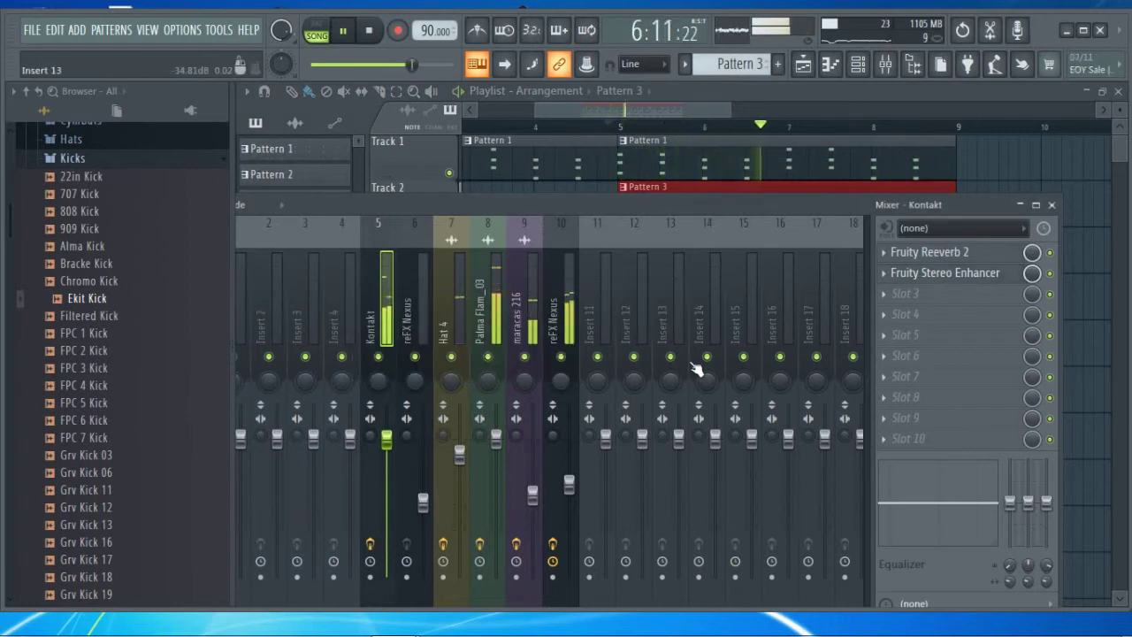
click(1052, 205)
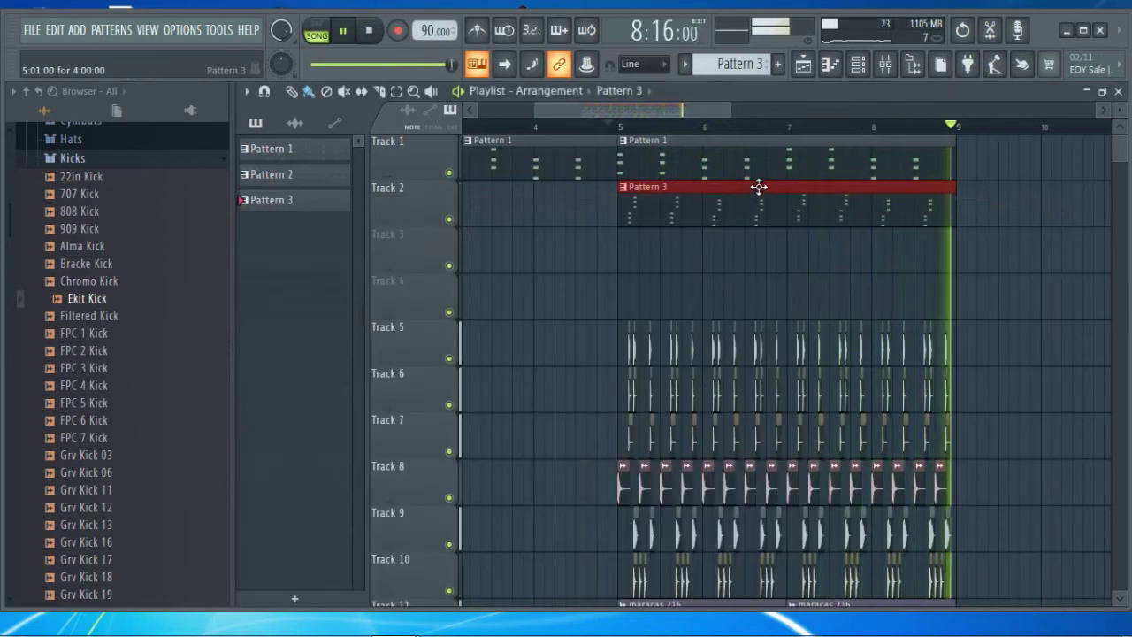
Make Pattern 1 the active pattern and insert a new reFX Nexus channel in the channel rack
scroll(659, 133, down, 6)
scroll(571, 132, up, 5)
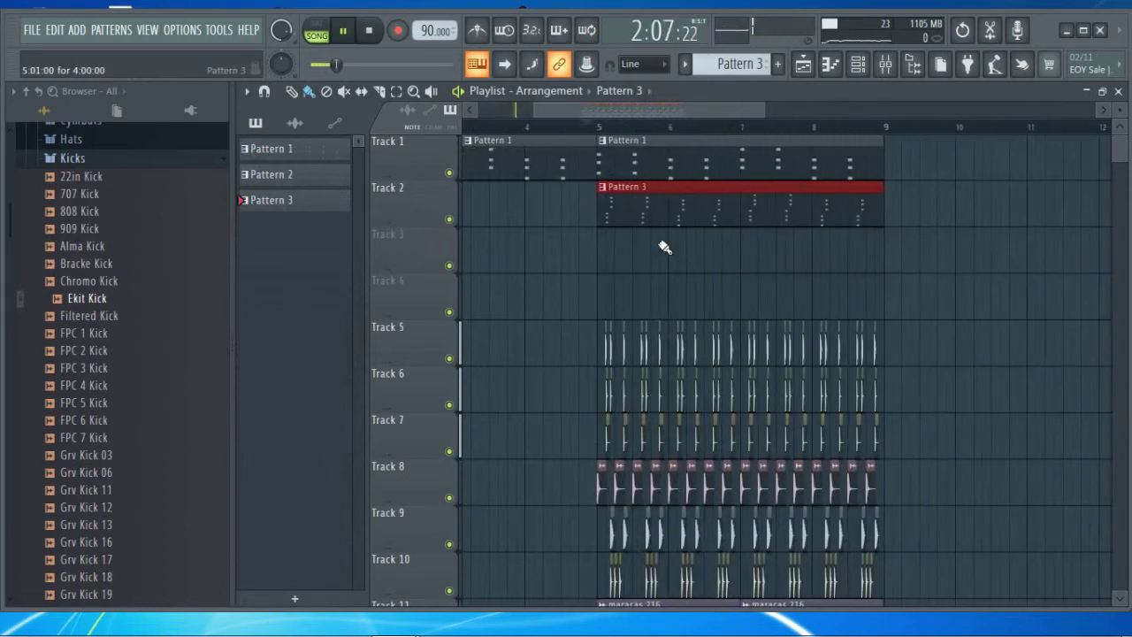
drag(606, 113, 483, 119)
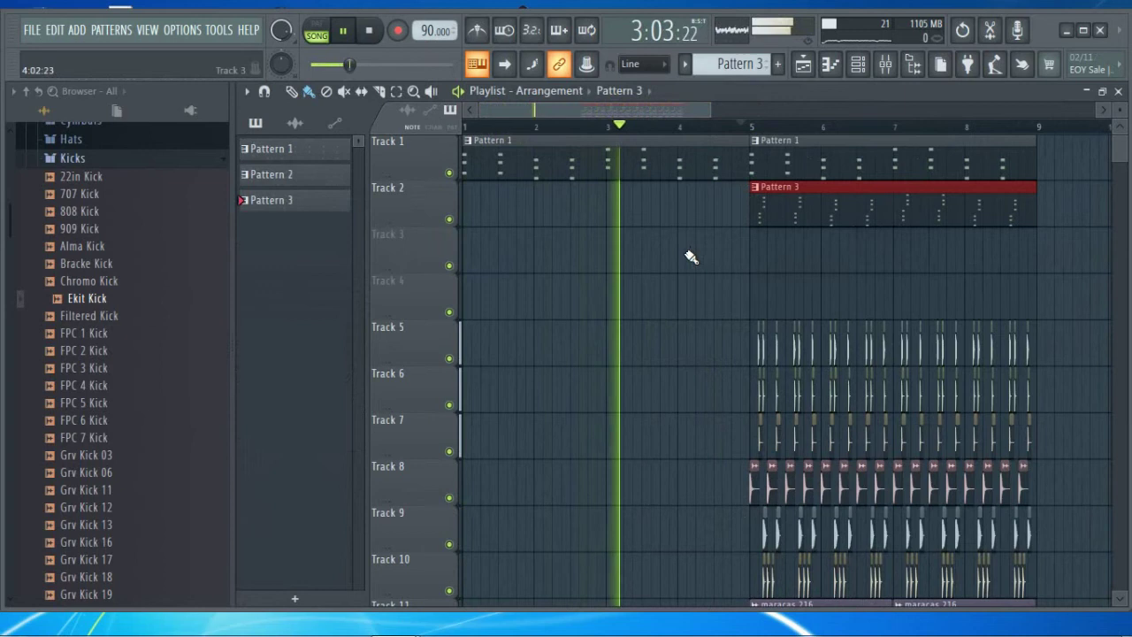
double_click(611, 172)
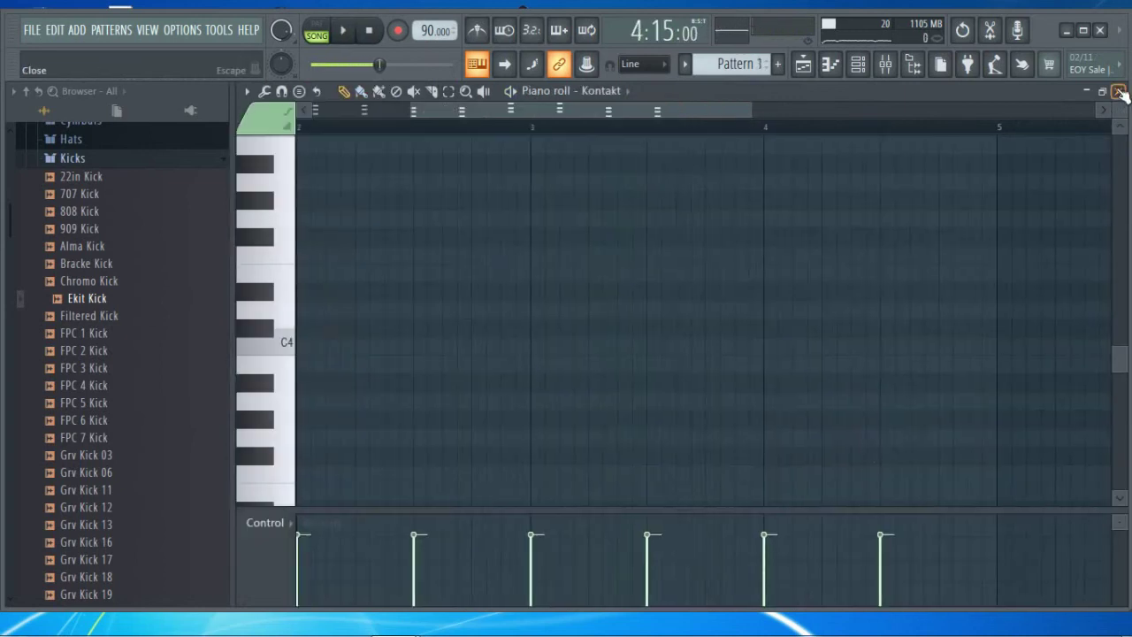
click(1119, 91)
right_click(432, 216)
mouse_move(484, 344)
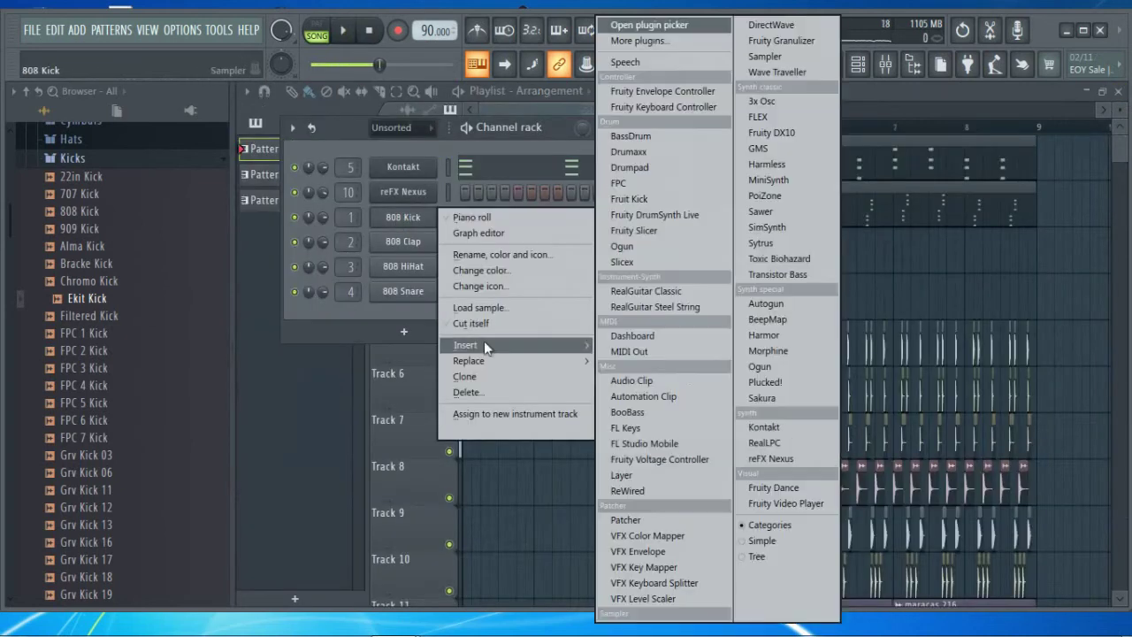
click(771, 459)
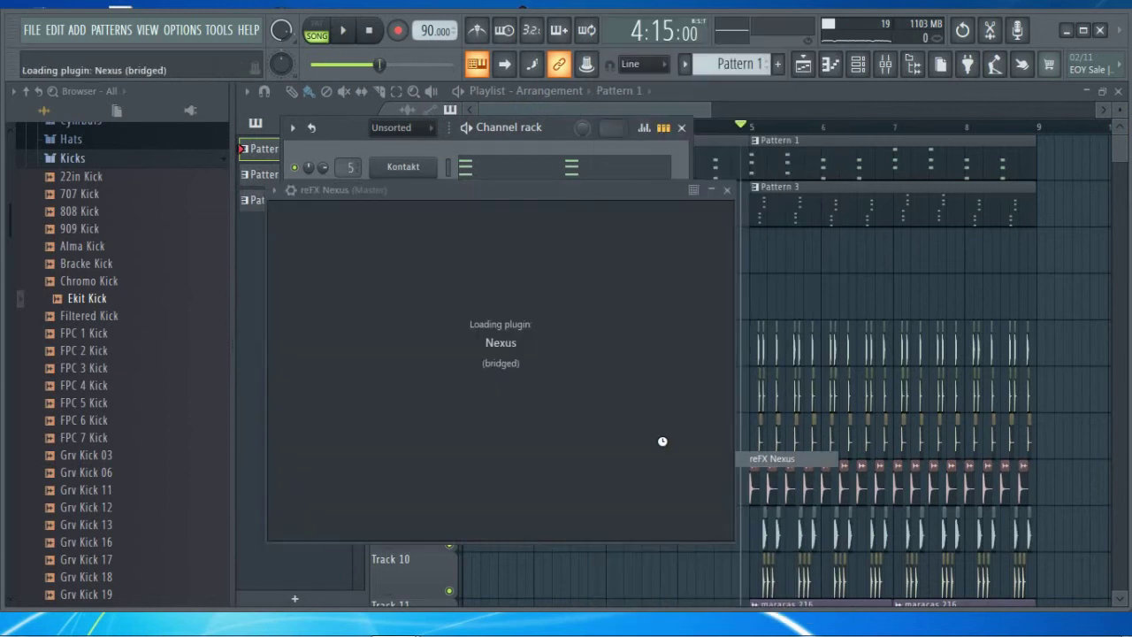
Browse the Nexus preset categories, select Big Orchestra Nexus and load the BR - I'm Hoodrich preset
click(535, 309)
click(536, 298)
click(543, 348)
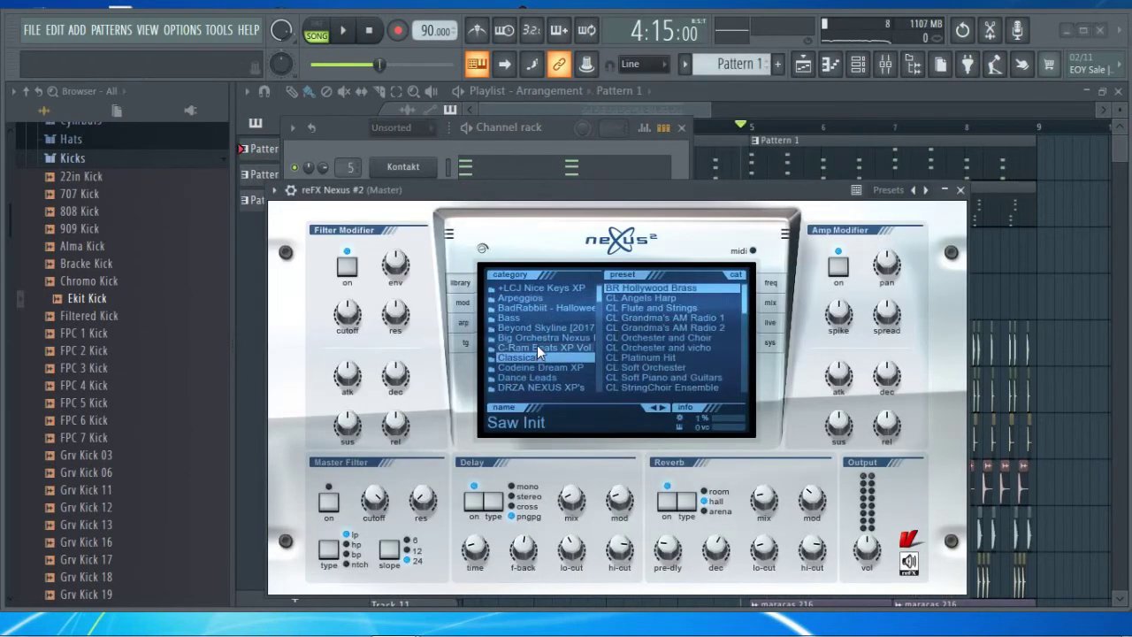
click(543, 337)
click(643, 338)
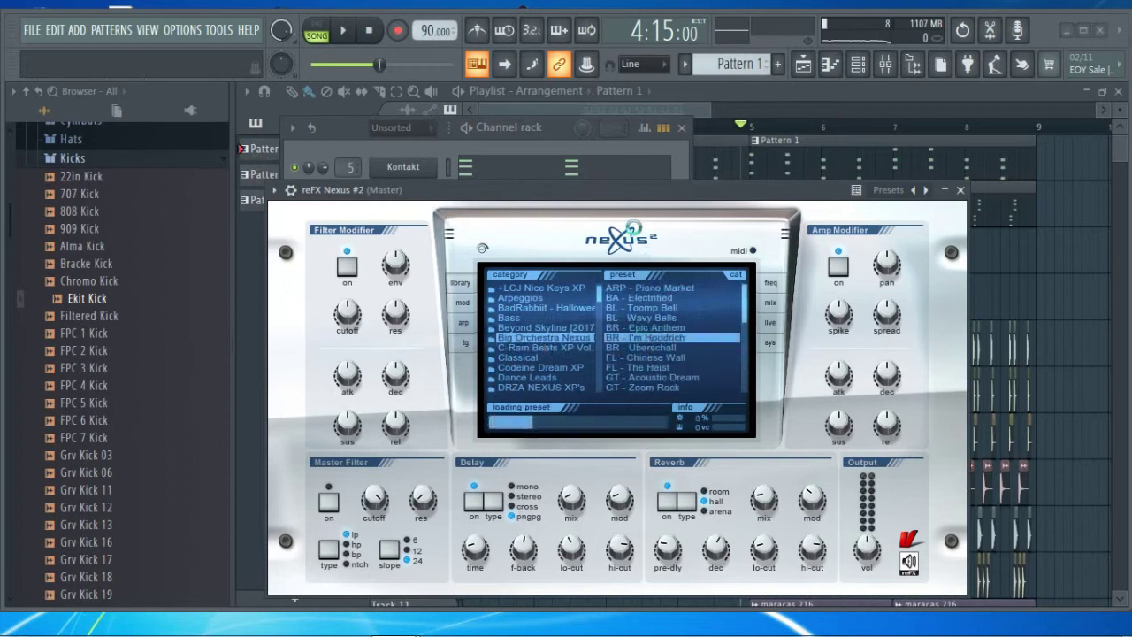
Audition the ST - Ceelo, PZ - Tribulation Pizzi and PN - Piano Villain presets from the Big Orchestra Nexus category
drag(742, 294, 729, 350)
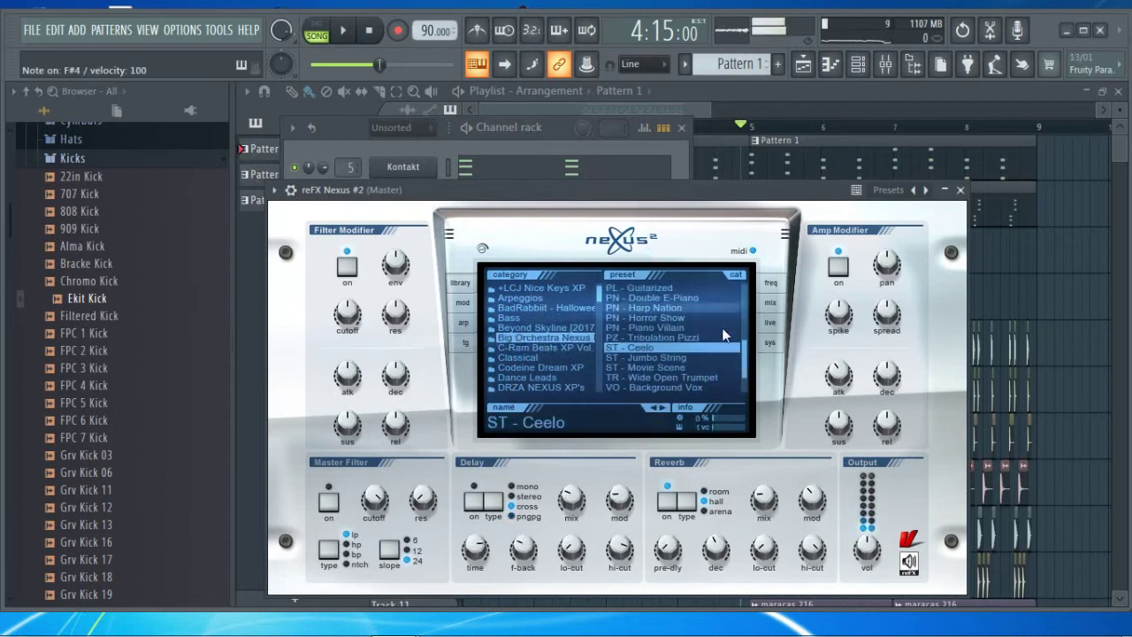
scroll(738, 354, down, 3)
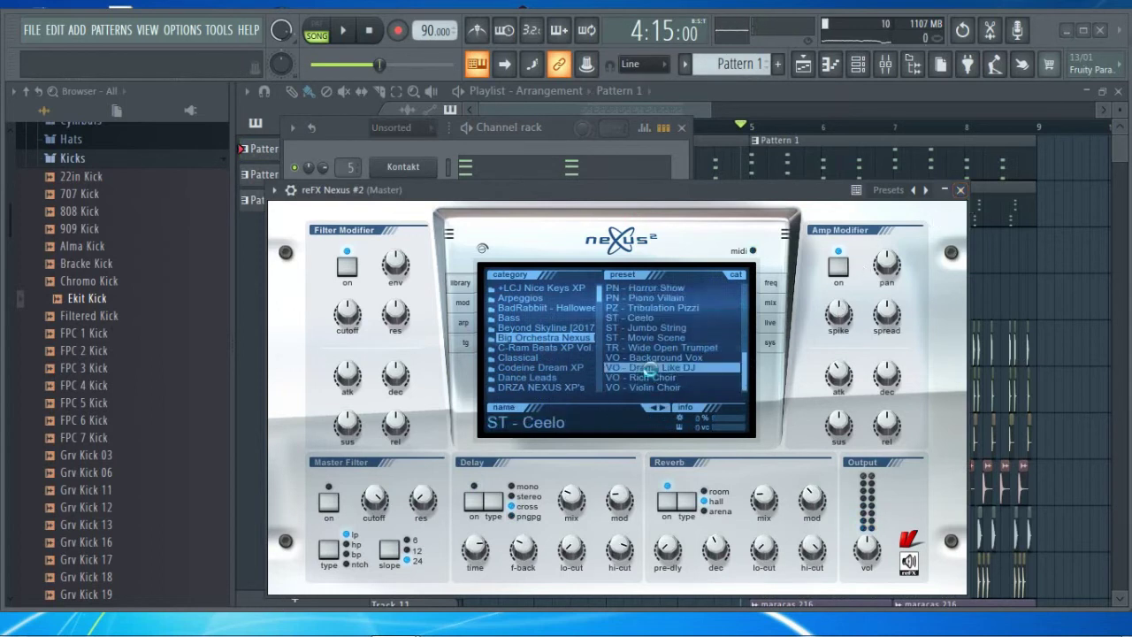
click(690, 310)
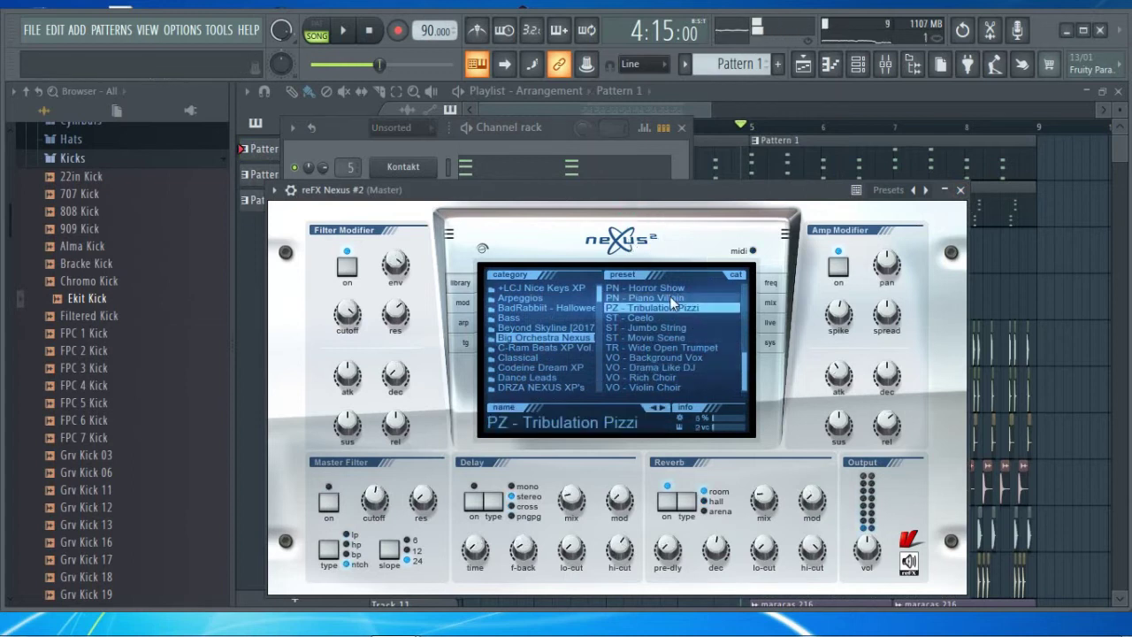
click(647, 318)
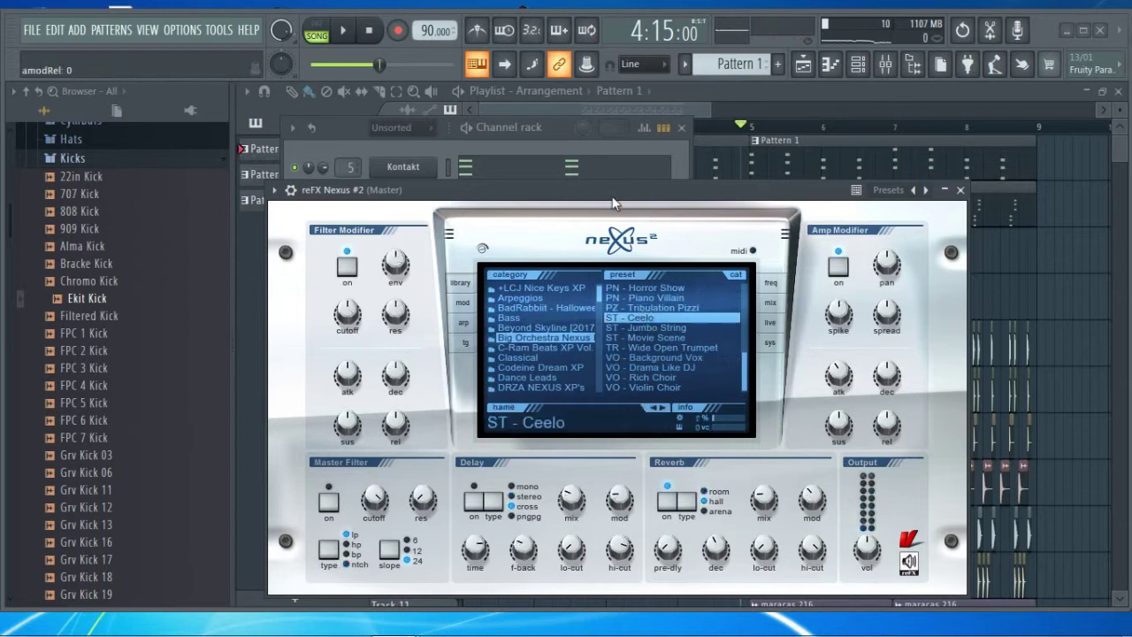
click(679, 299)
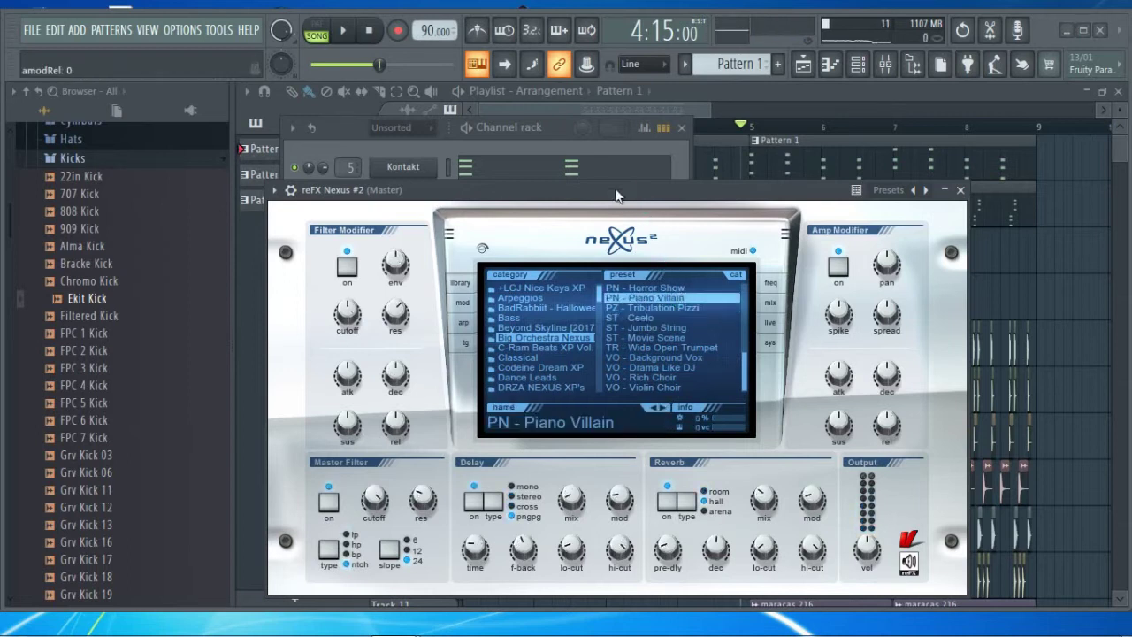
Load the PD - Film Ambiencezer preset in reFX Nexus #2 and close the plugin window
click(644, 379)
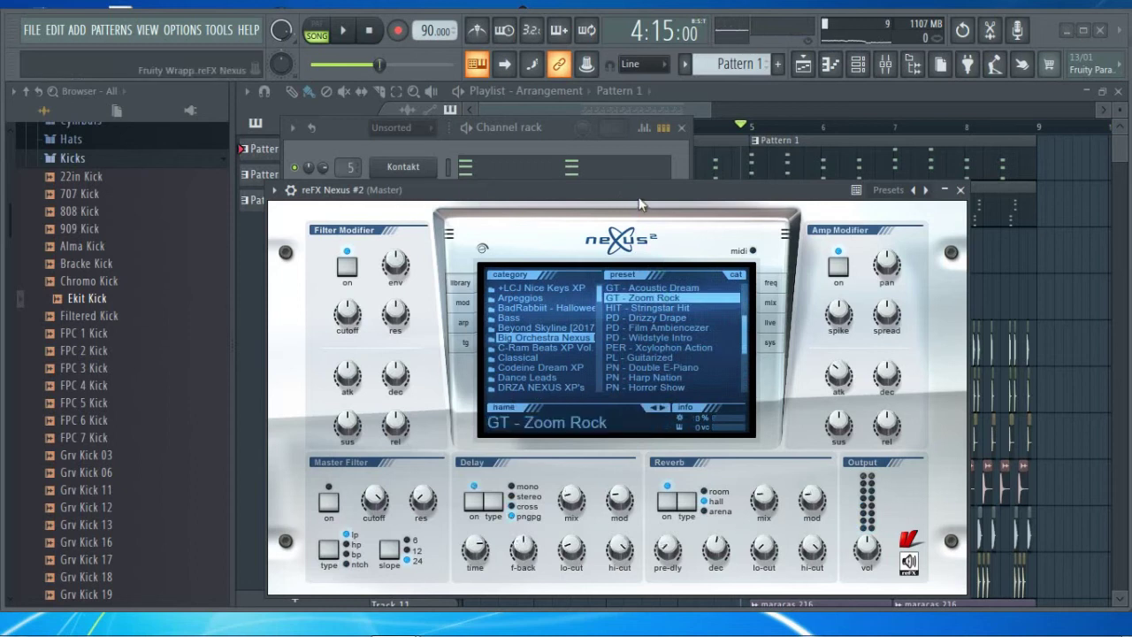
click(674, 289)
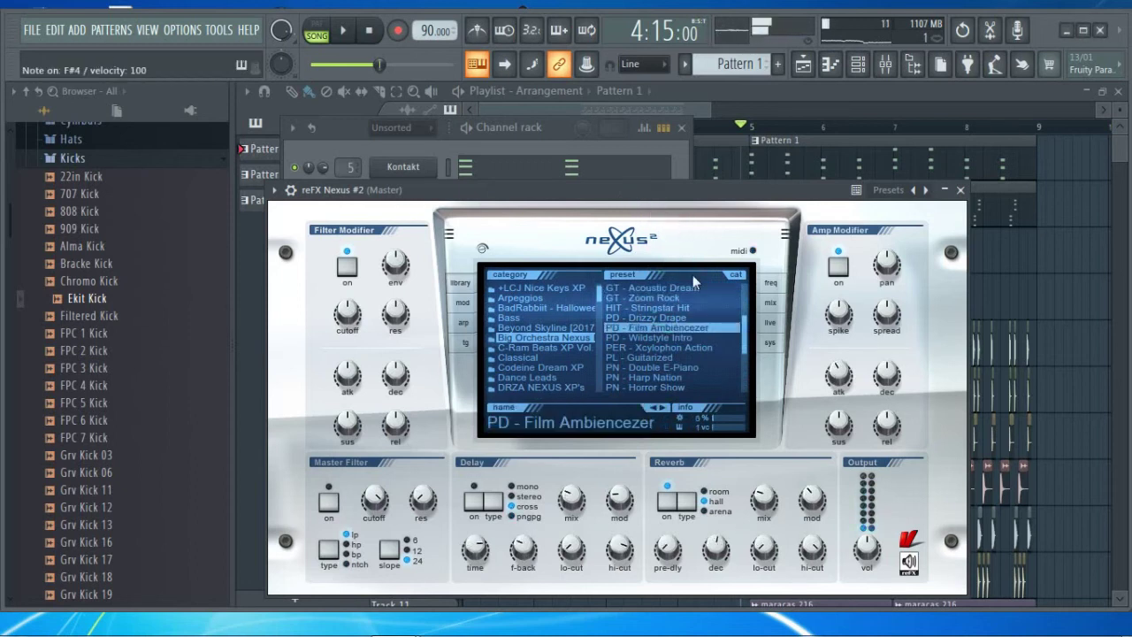
click(961, 192)
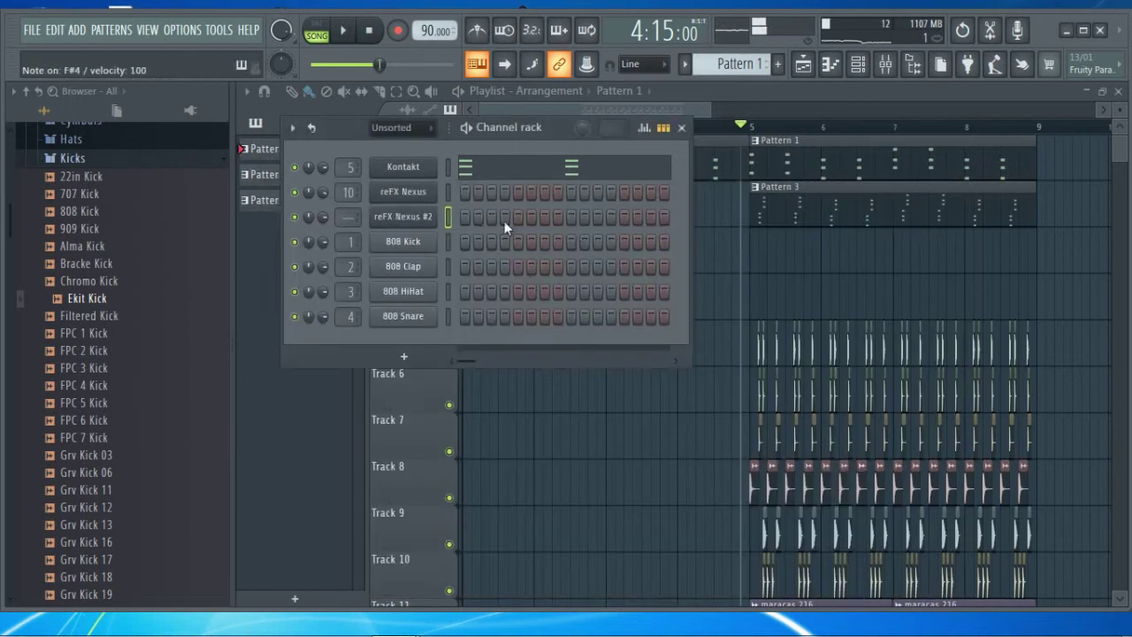
Draw nearly half-bar notes in the reFX Nexus #2 piano roll: G#5 at bar 1, F#5 at bar 2, A#5 at bar 3 and F#5 at bar 4
right_click(389, 216)
click(396, 216)
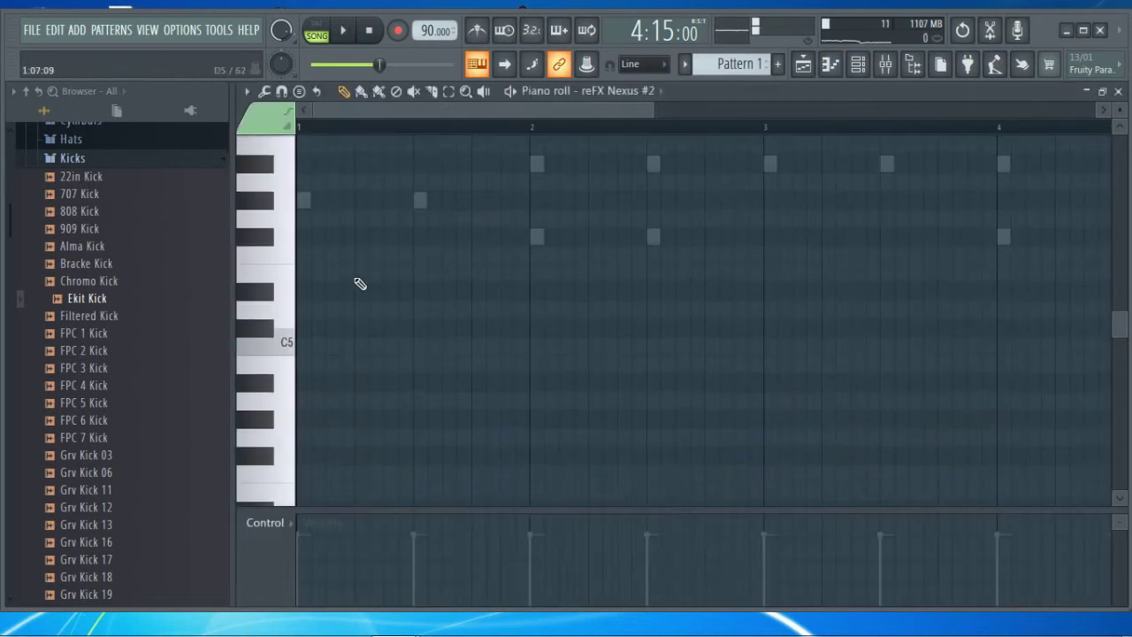
scroll(350, 314, up, 3)
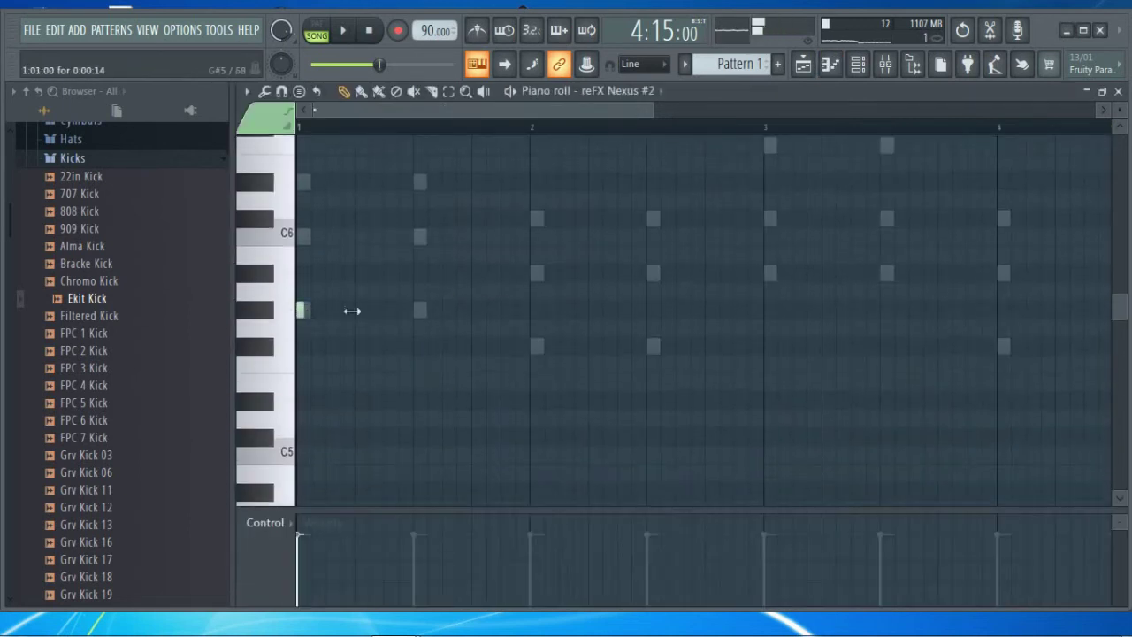
click(536, 346)
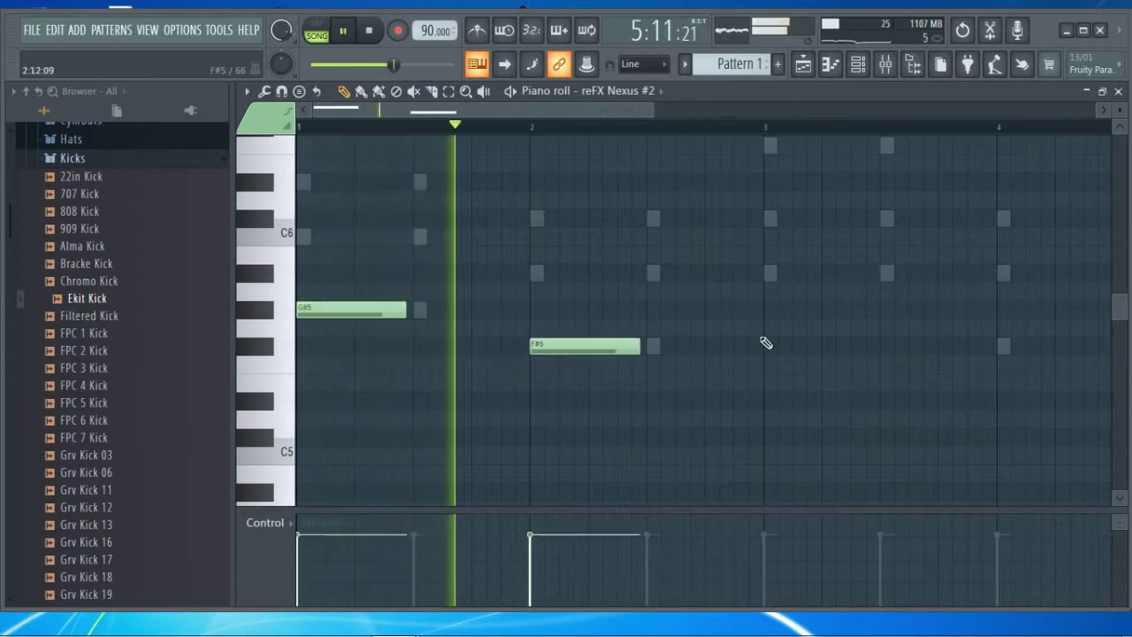
click(787, 271)
drag(787, 270, 773, 270)
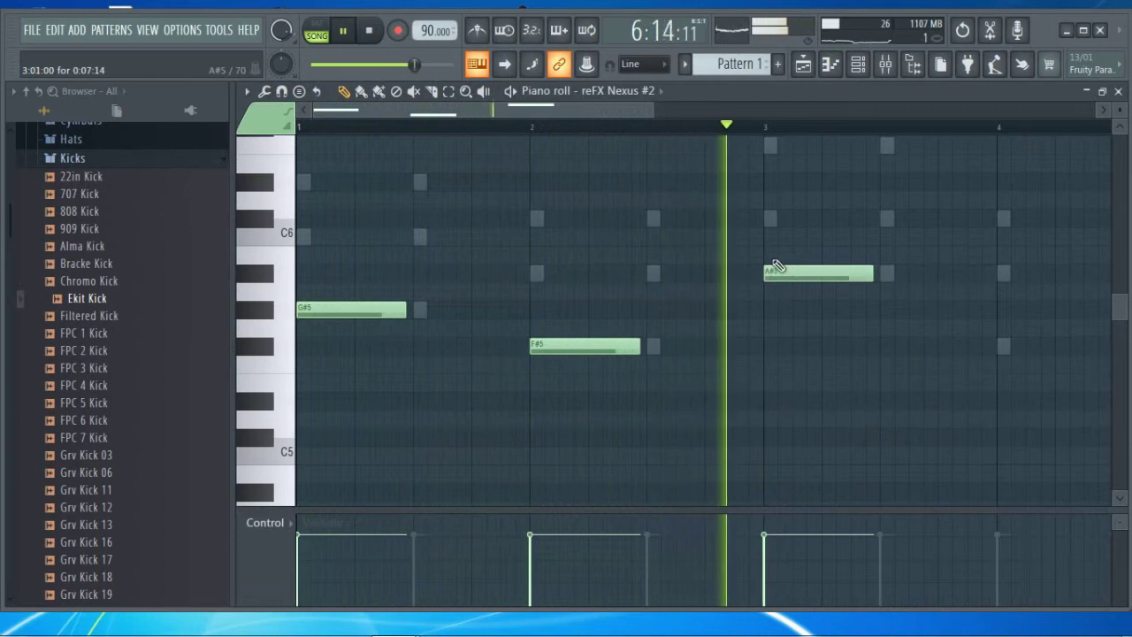
scroll(1105, 256, down, 3)
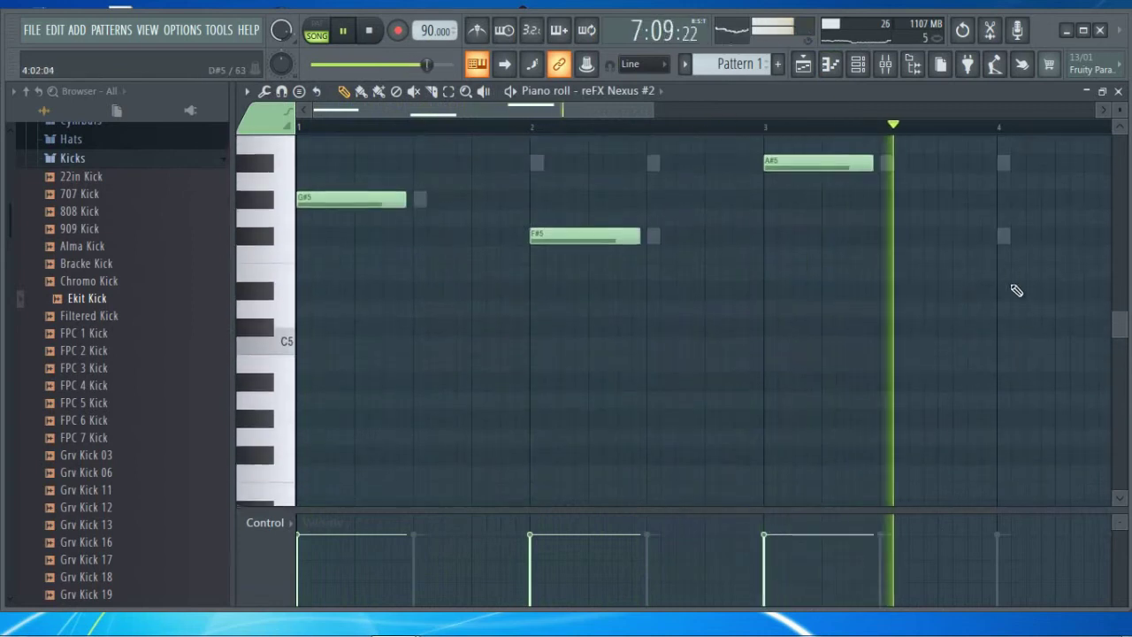
click(1002, 237)
key(space)
click(1102, 91)
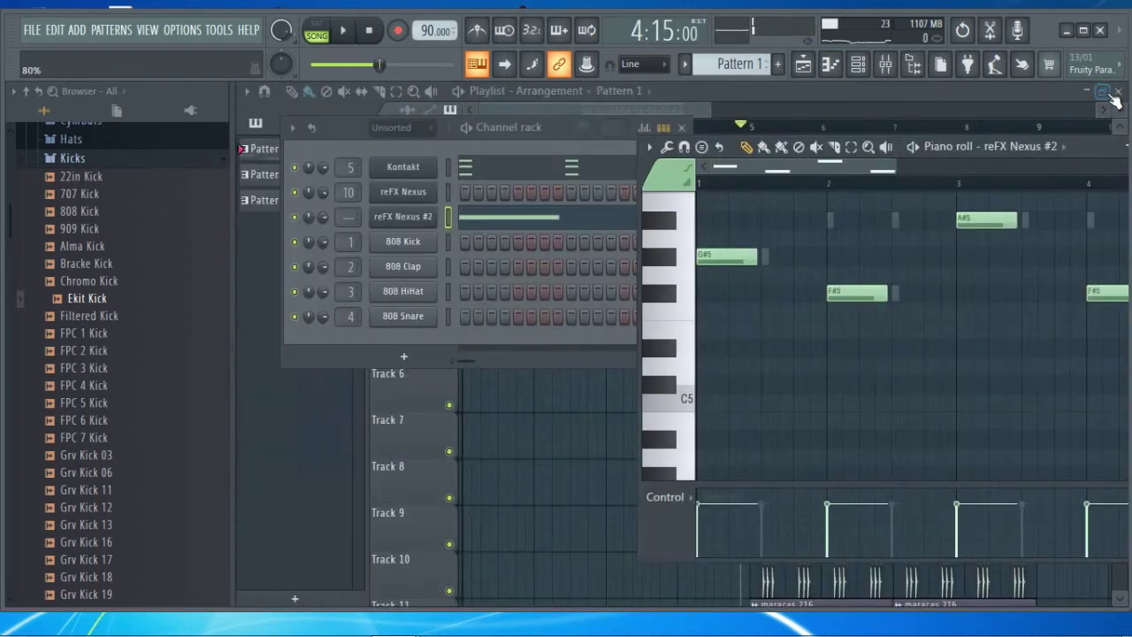
click(1103, 92)
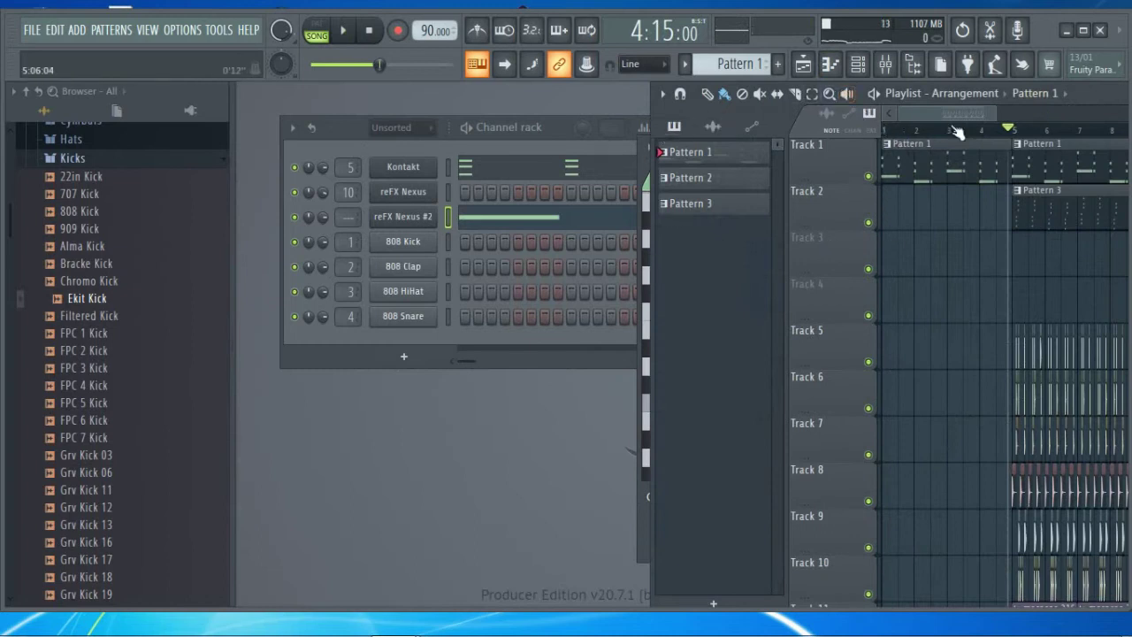
scroll(1051, 127, down, 1)
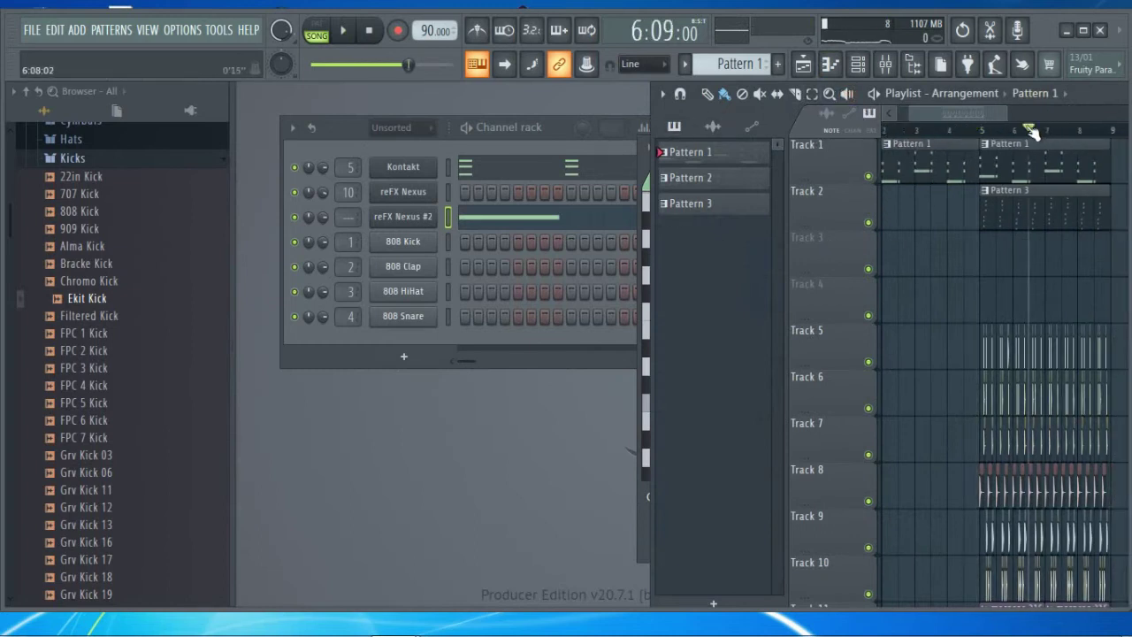
double_click(1077, 98)
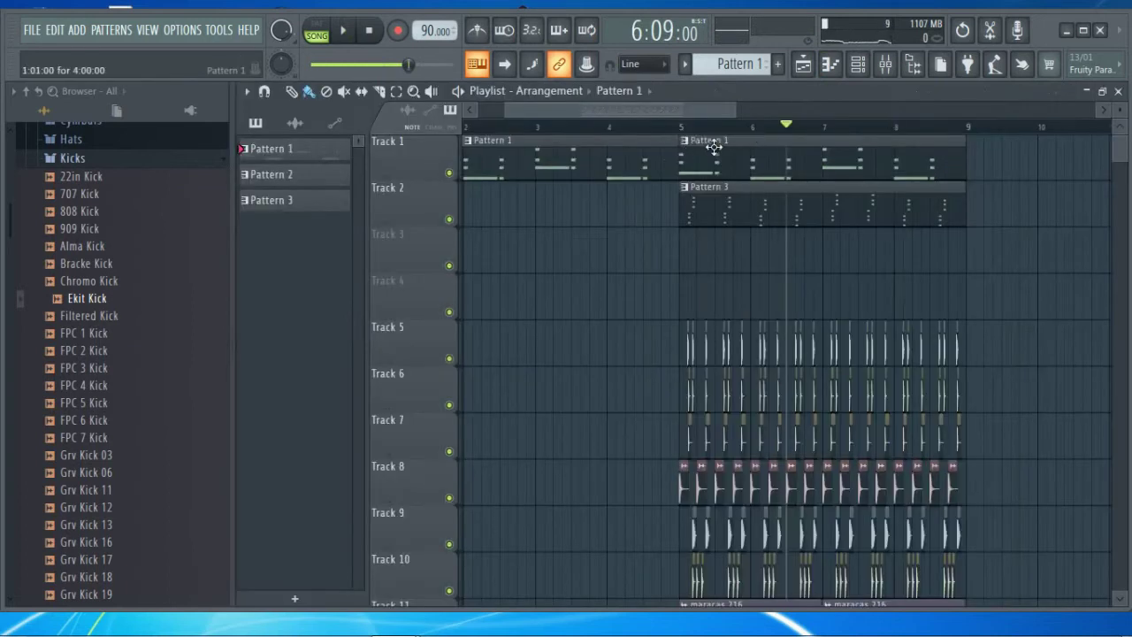
click(807, 70)
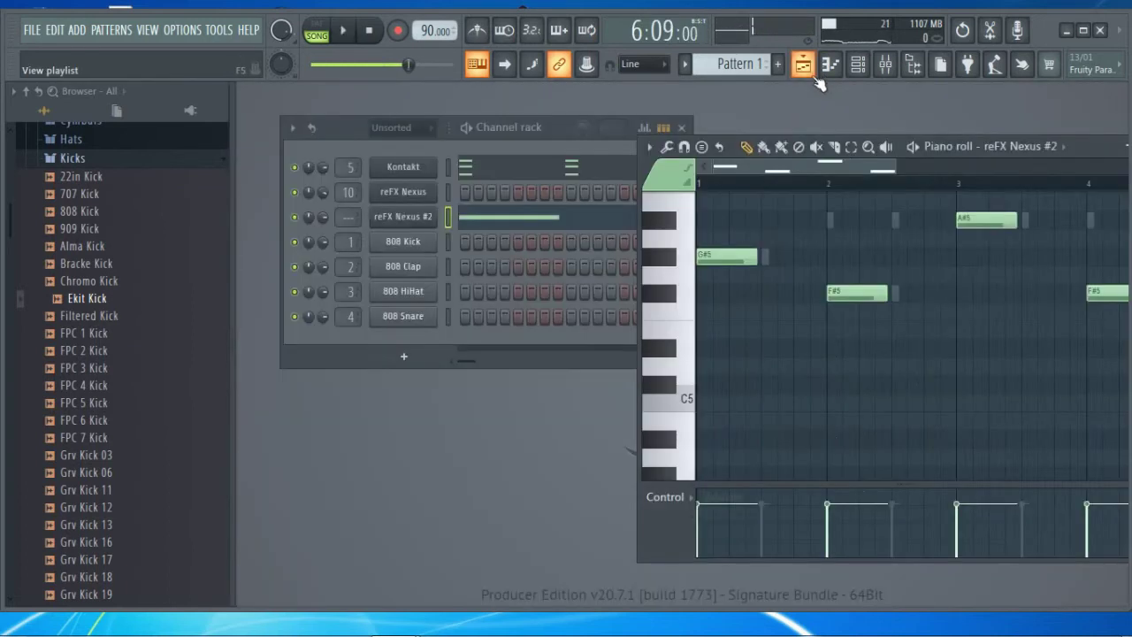
double_click(1112, 155)
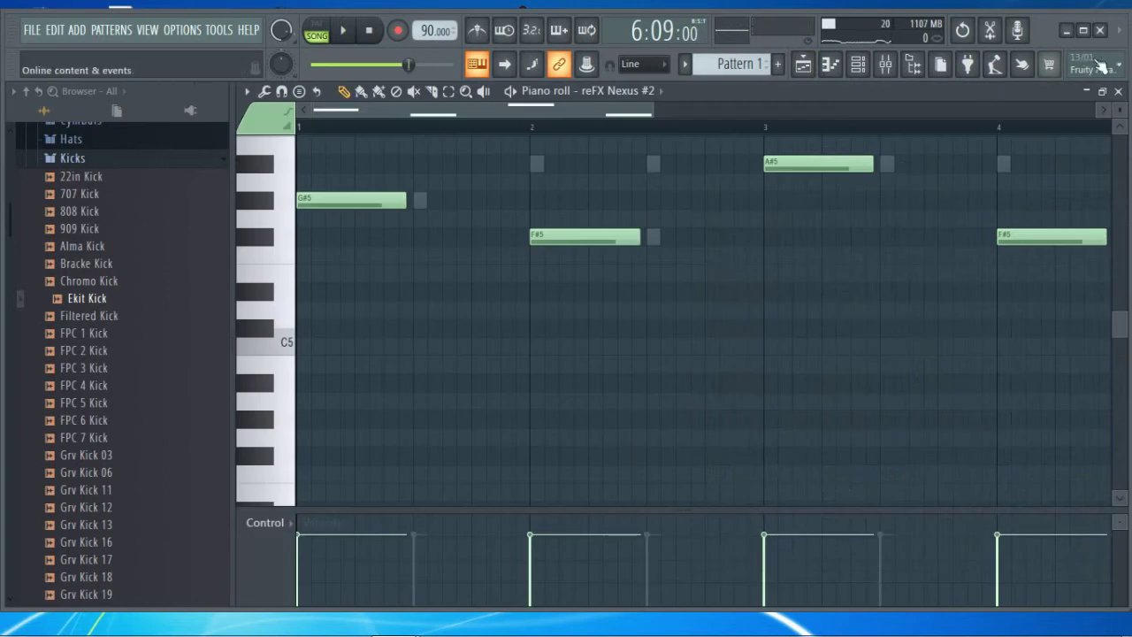
Cut the reFX Nexus #2 notes out of Pattern 1 and paste them into the same channel in Pattern 4
click(1117, 91)
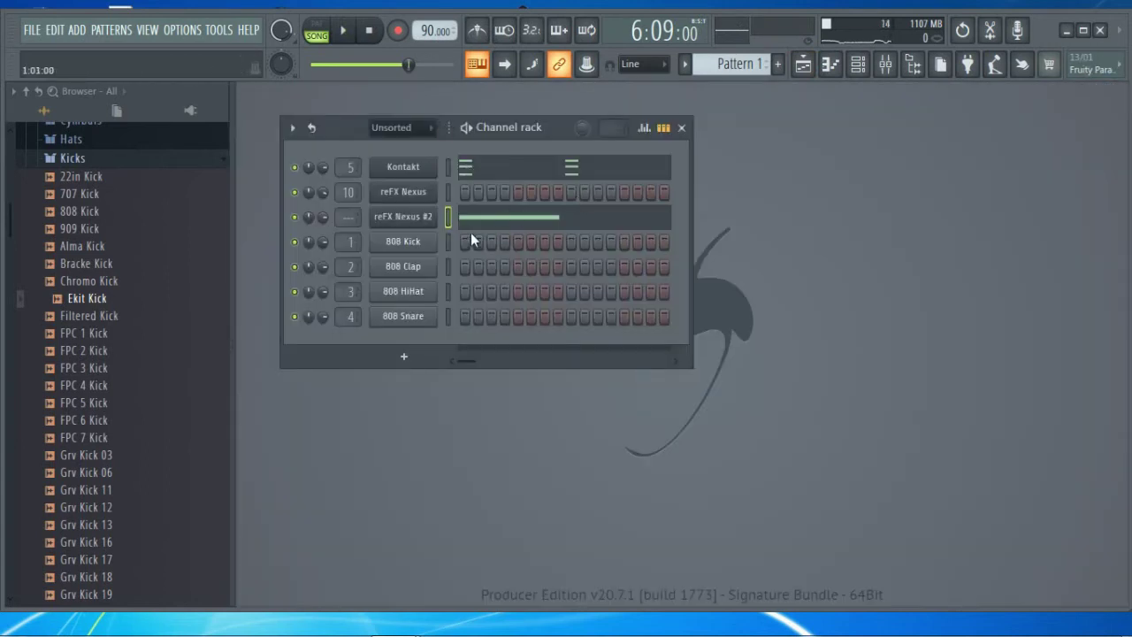
key(ctrl+x)
scroll(725, 62, down, 3)
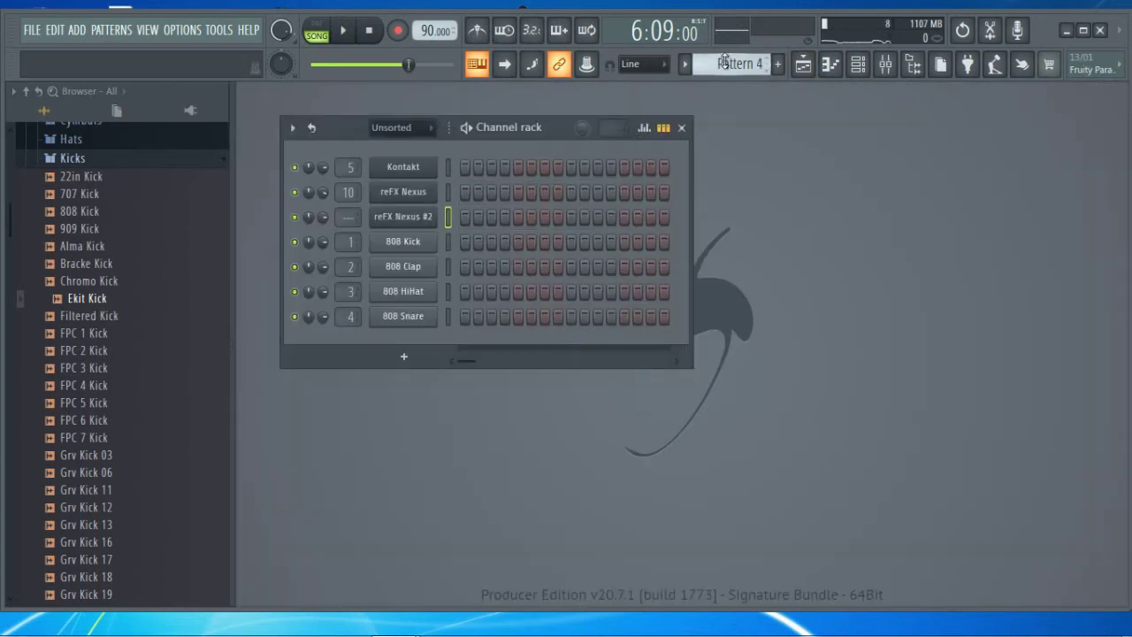
click(577, 221)
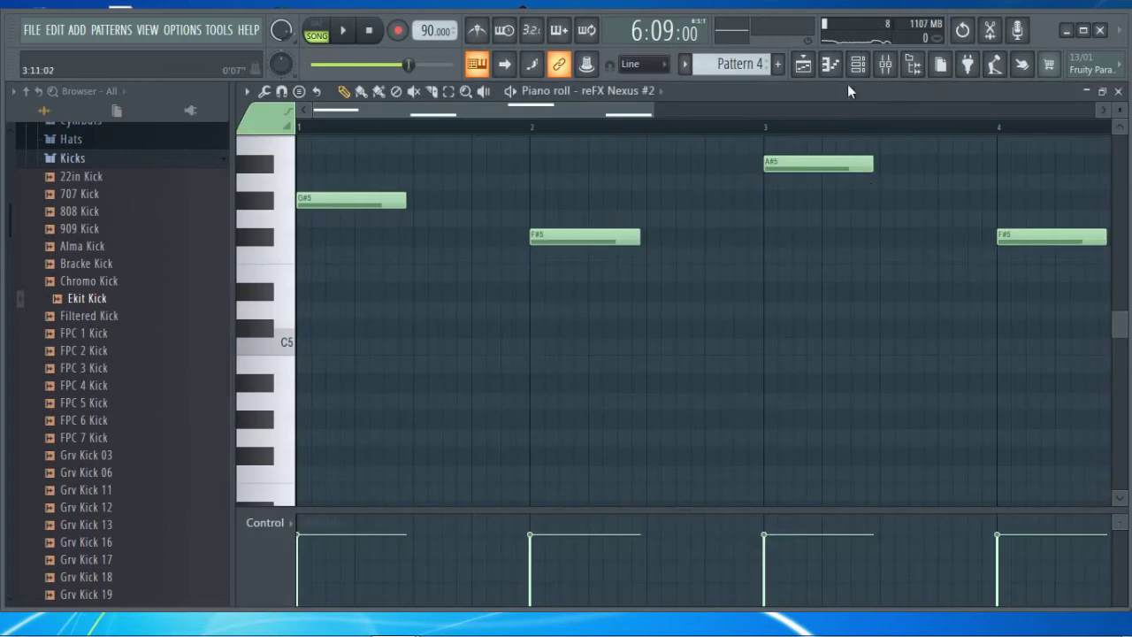
Place a Pattern 4 clip on Track 3 of the playlist, starting at bar 1
click(804, 64)
drag(560, 264, 490, 266)
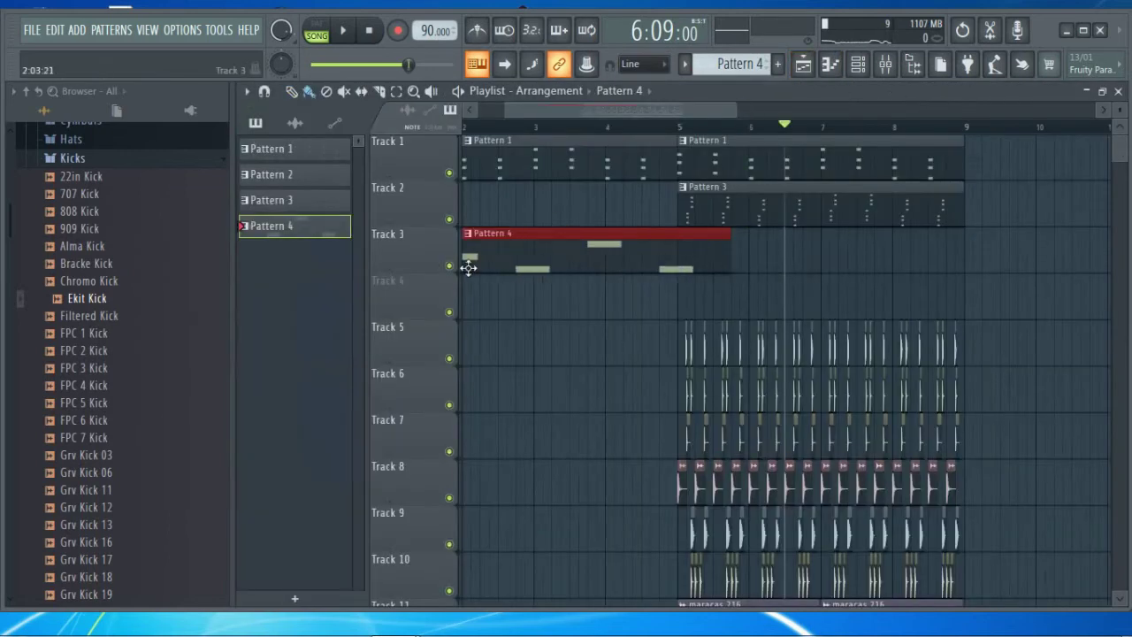
drag(566, 111, 495, 119)
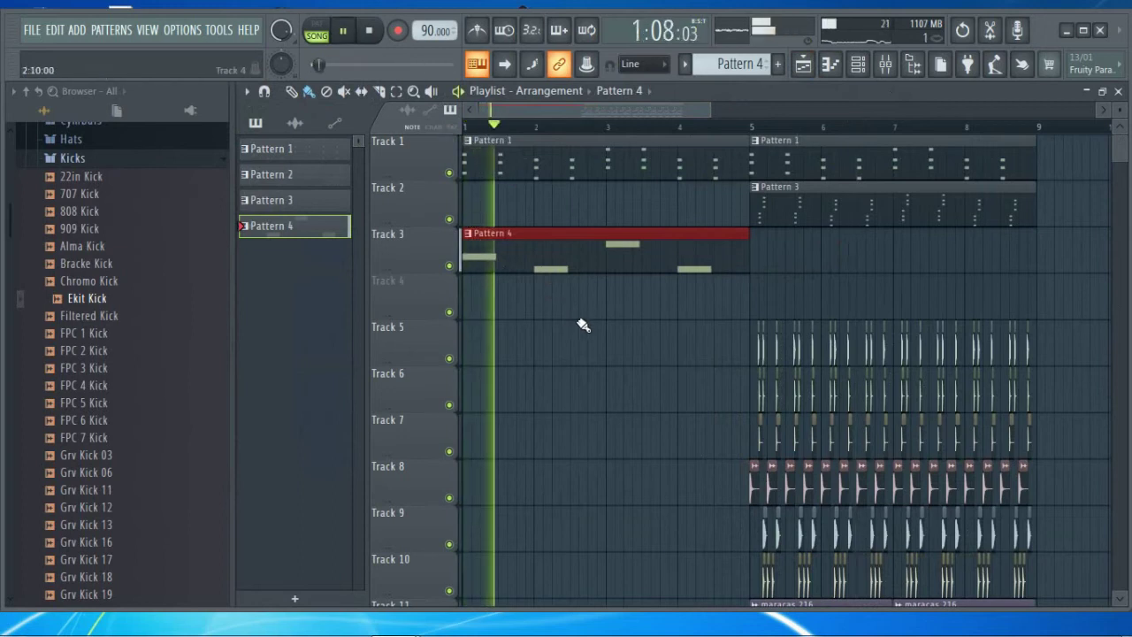
Route reFX Nexus #2 to mixer insert 11, lower that track's volume and close the mixer
double_click(585, 266)
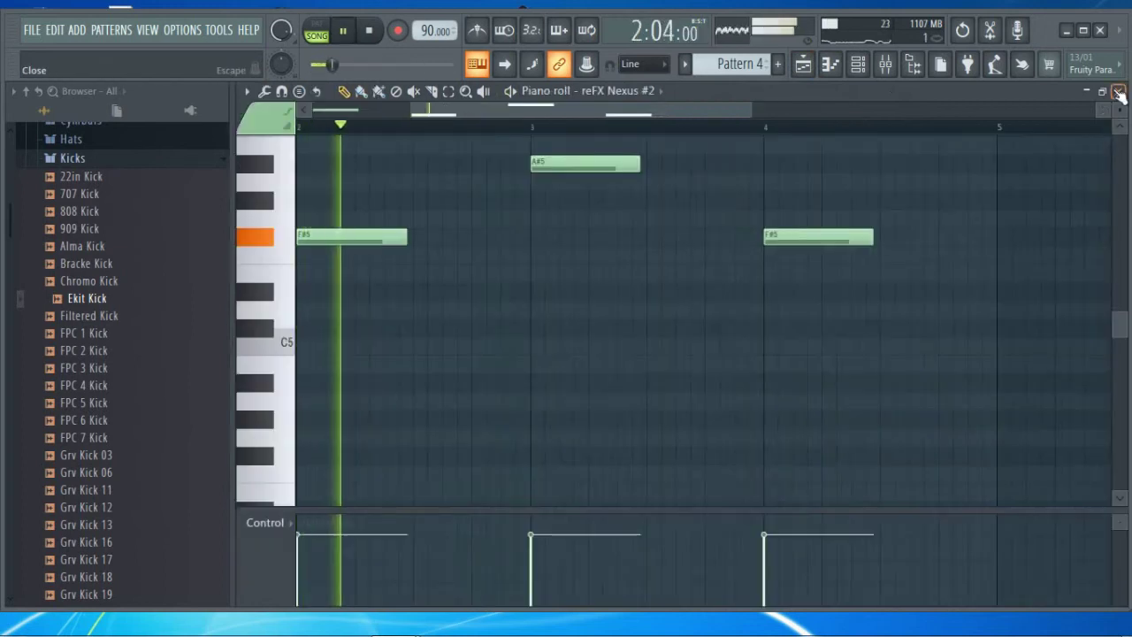
click(1119, 92)
click(405, 221)
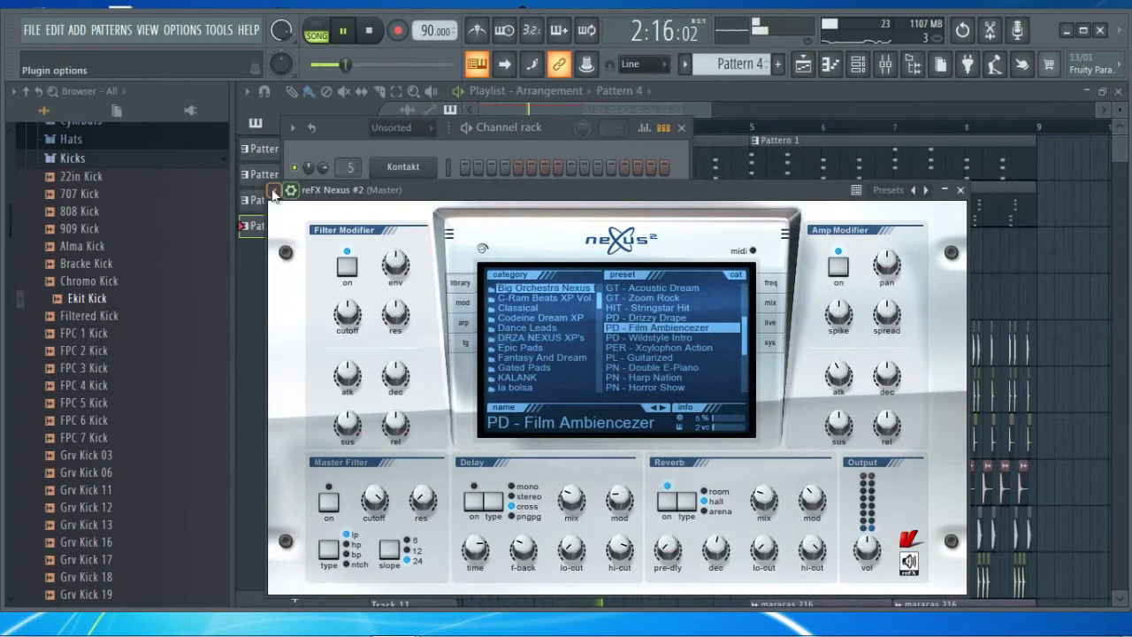
click(290, 191)
click(522, 245)
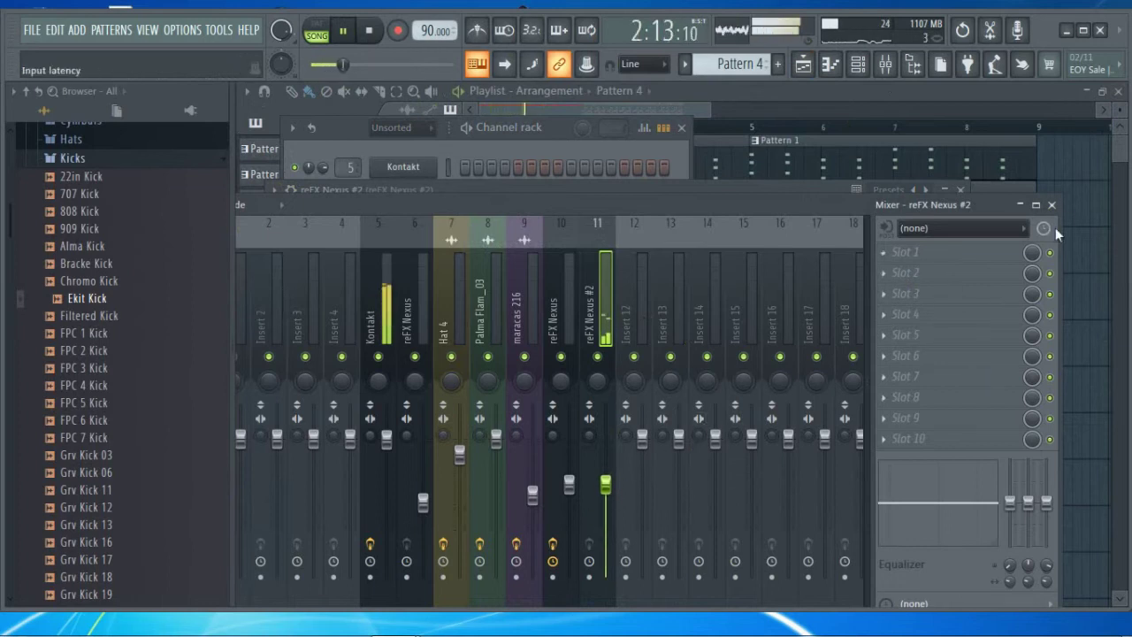
click(1051, 204)
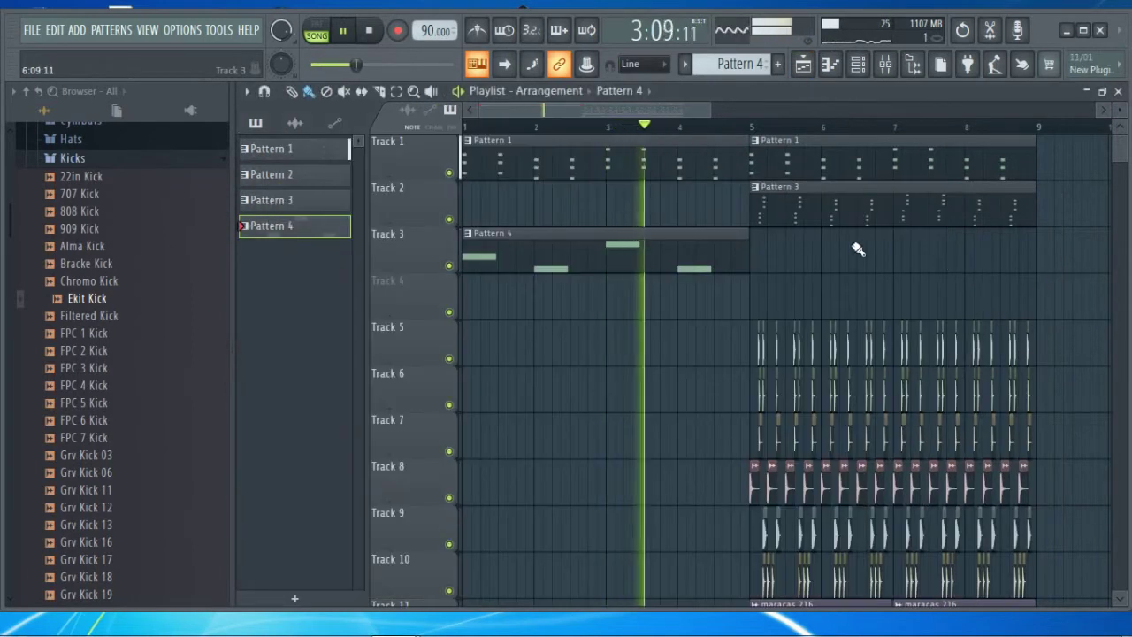
Select all the drum and percussion clips from Track 5 downward and move them to start at bar 9
scroll(723, 138, up, 3)
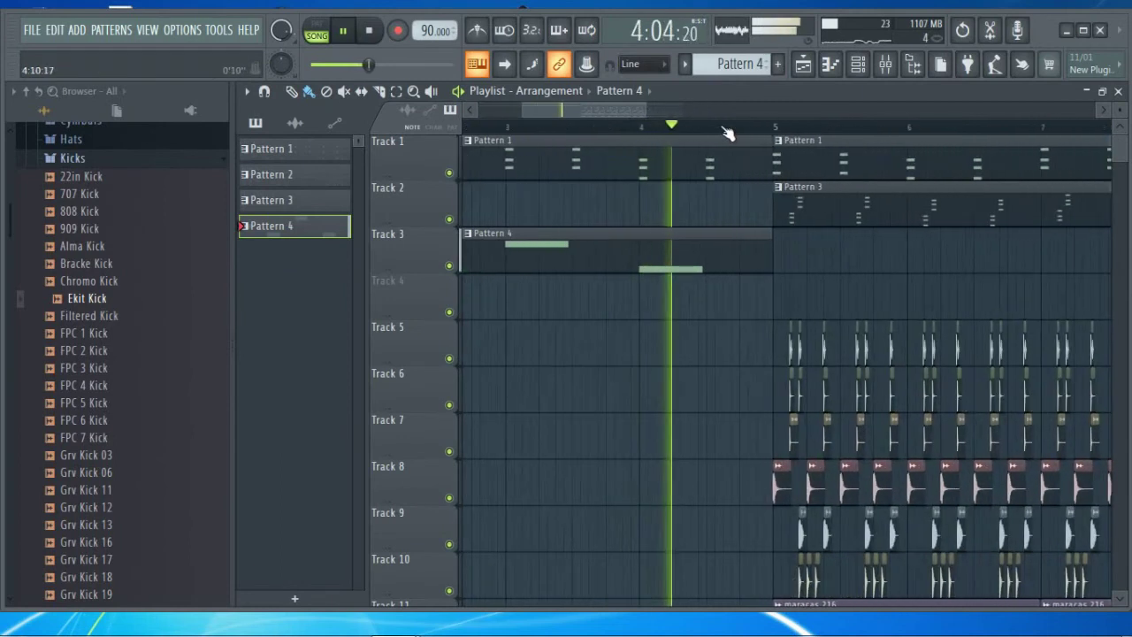
scroll(703, 124, down, 4)
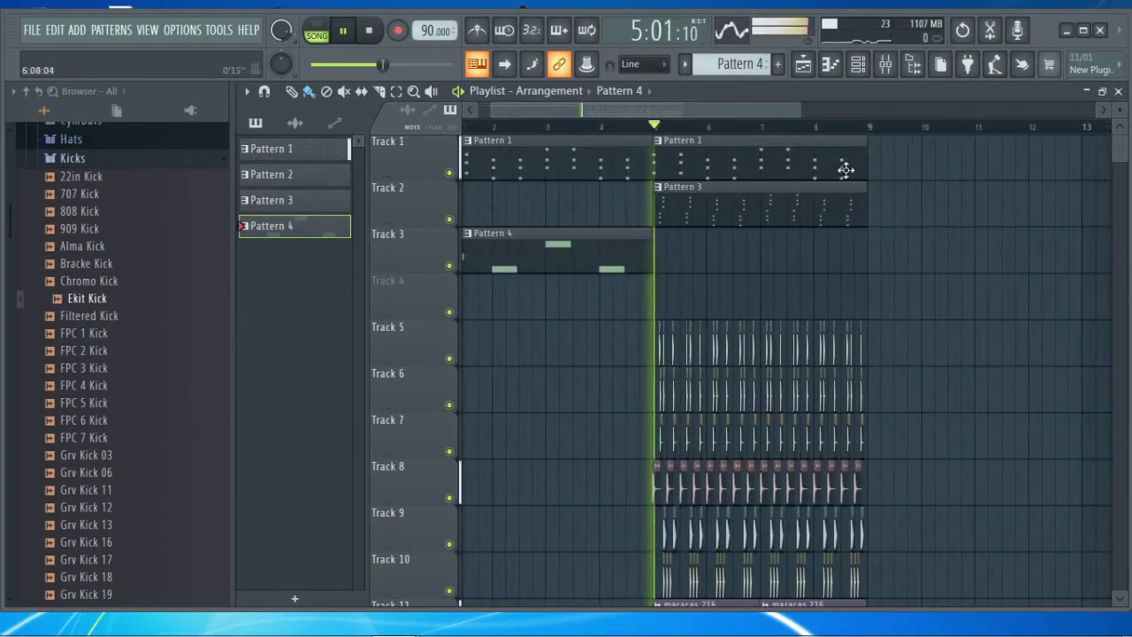
scroll(924, 203, down, 2)
scroll(920, 221, up, 2)
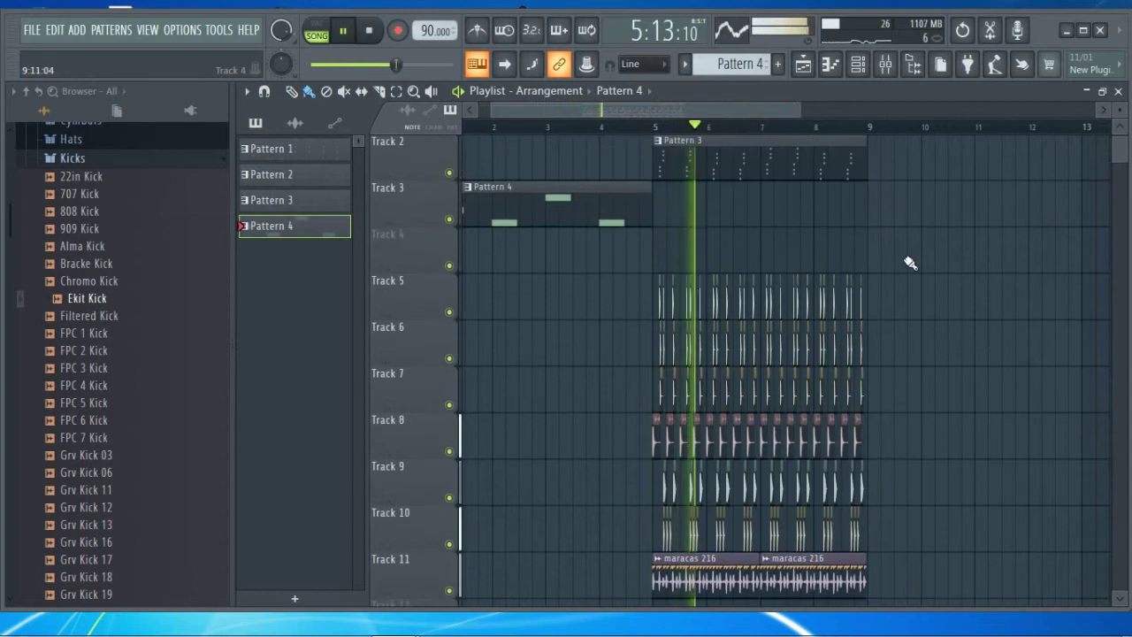
drag(960, 277, 918, 445)
scroll(732, 438, up, 4)
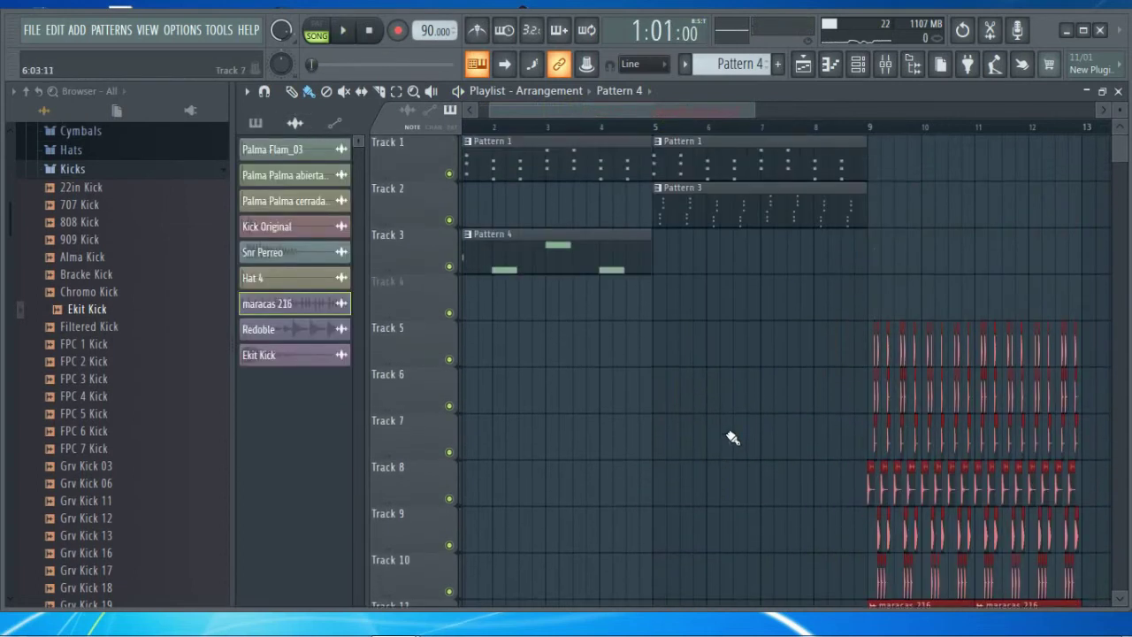
Duplicate the bar 5 clips of Pattern 1 and Pattern 3 to bar 9 on Tracks 1 and 2
ctrl+click(783, 299)
click(768, 169)
scroll(743, 137, down, 1)
drag(822, 149, 750, 207)
drag(731, 169, 909, 170)
key(ctrl+d)
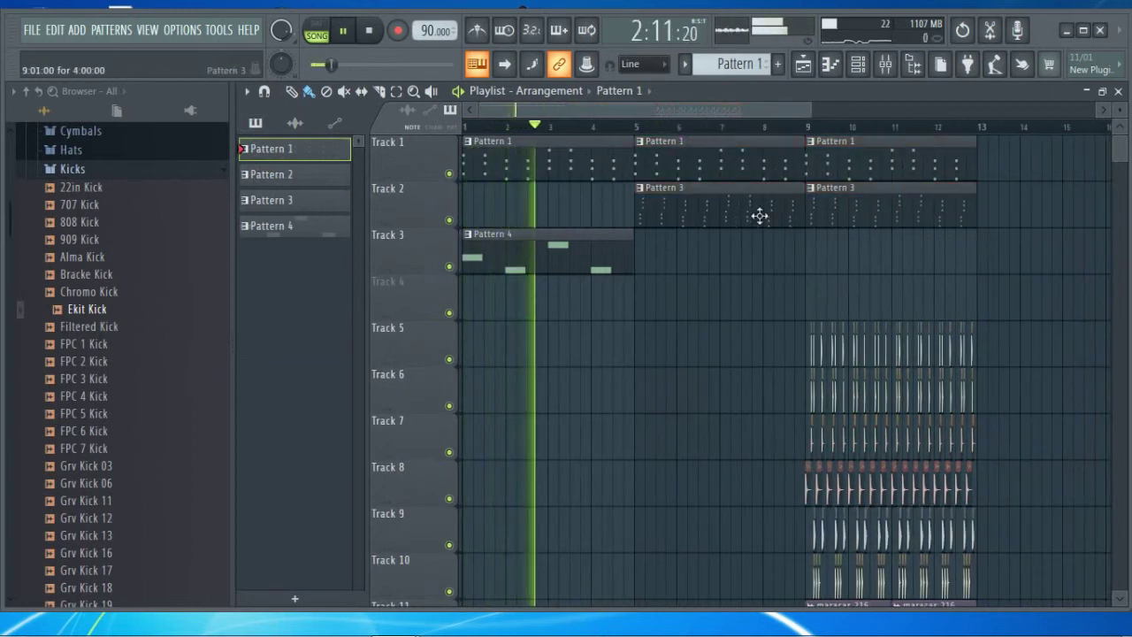
Delete the bar 5 Pattern 3 clip from Track 2 and place a second Pattern 4 clip at bar 5 on Track 3
right_click(760, 215)
key(space)
drag(576, 263, 704, 256)
key(space)
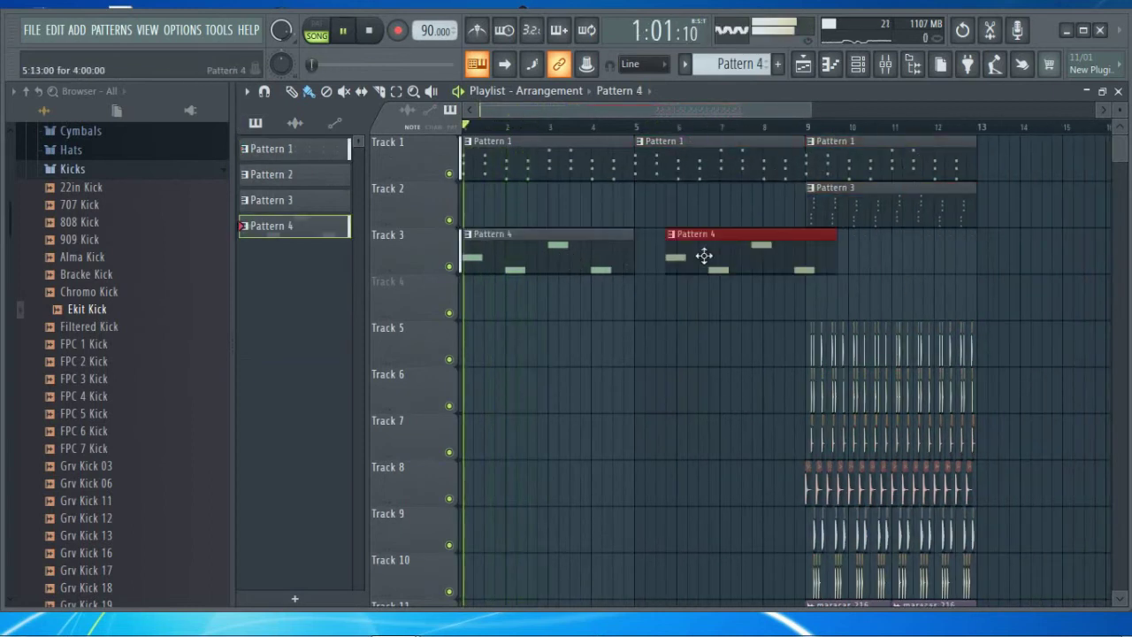
scroll(1022, 130, up, 2)
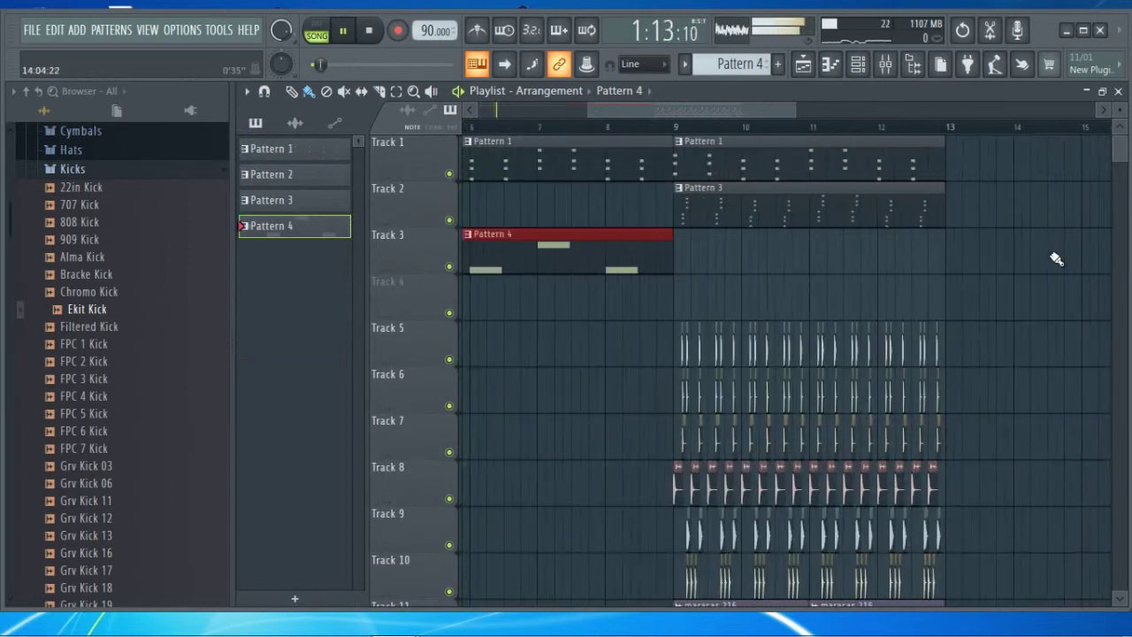
Copy the drum clips on Tracks 5 to 8 from bar 9 so that the copies start exactly at bar 5
scroll(1014, 349, down, 1)
ctrl+drag(1008, 234, 679, 436)
scroll(986, 425, down, 3)
scroll(854, 440, up, 3)
key(space)
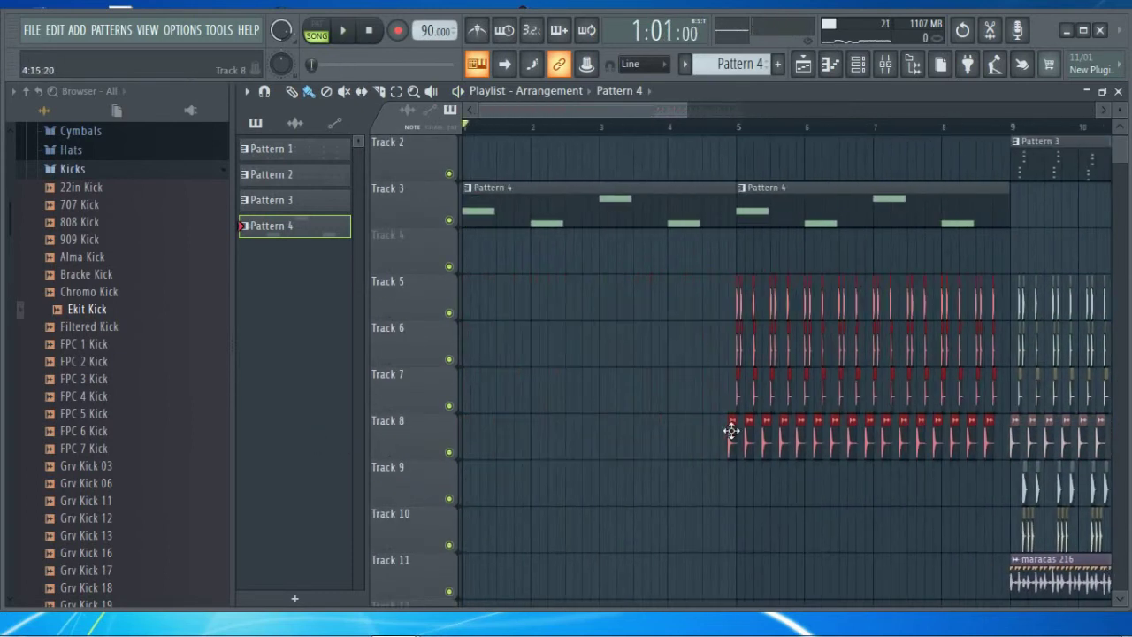
click(686, 127)
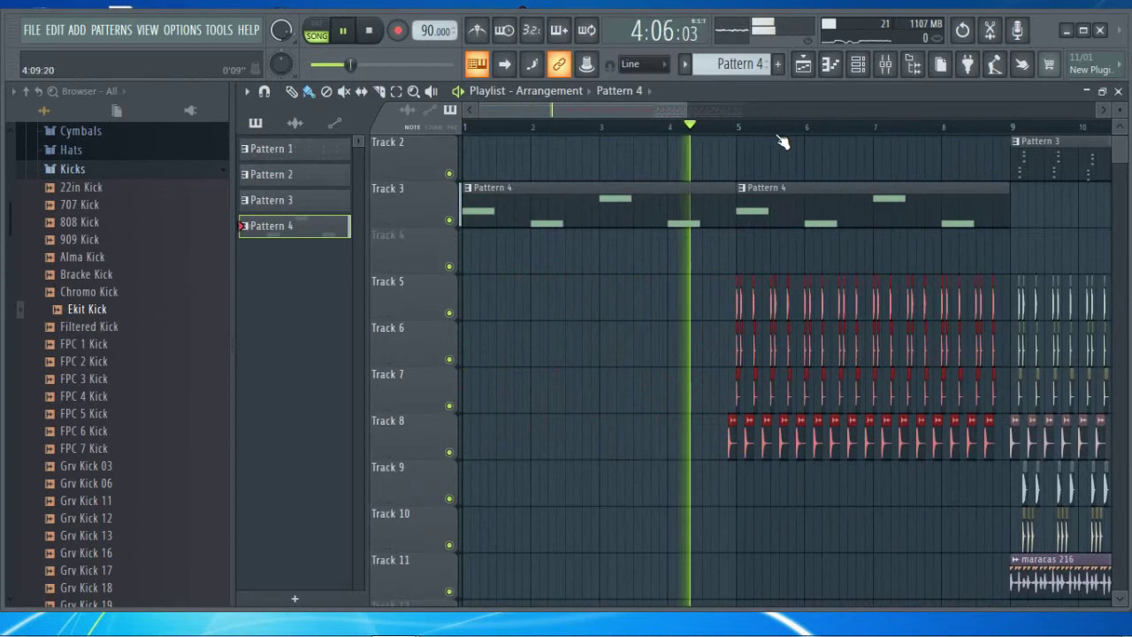
click(1017, 568)
key(space)
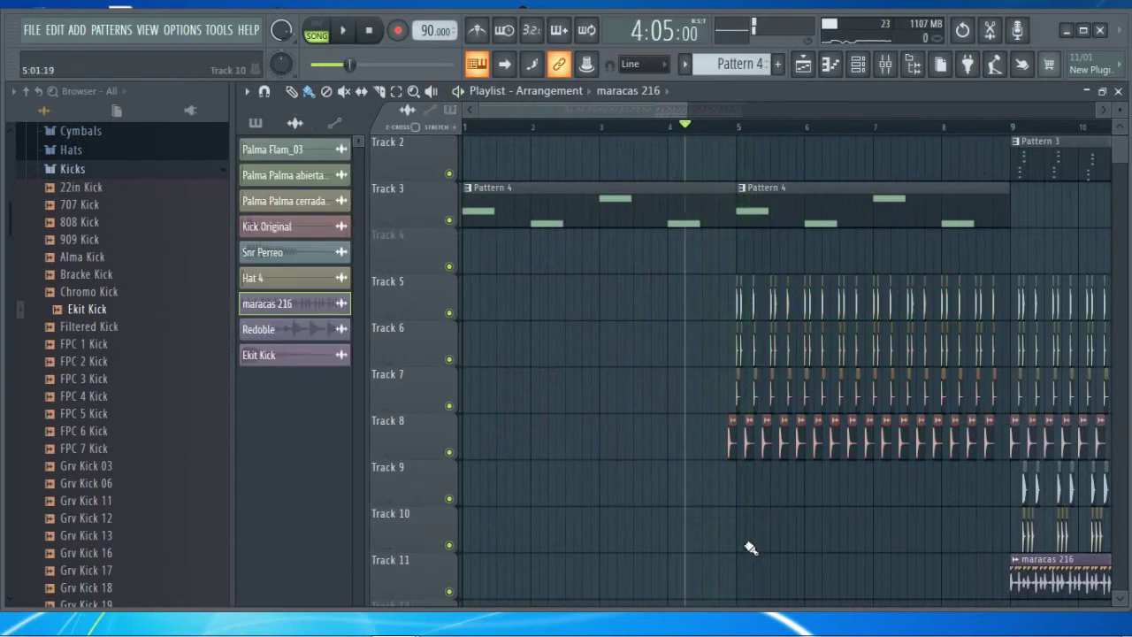
key(ctrl+z)
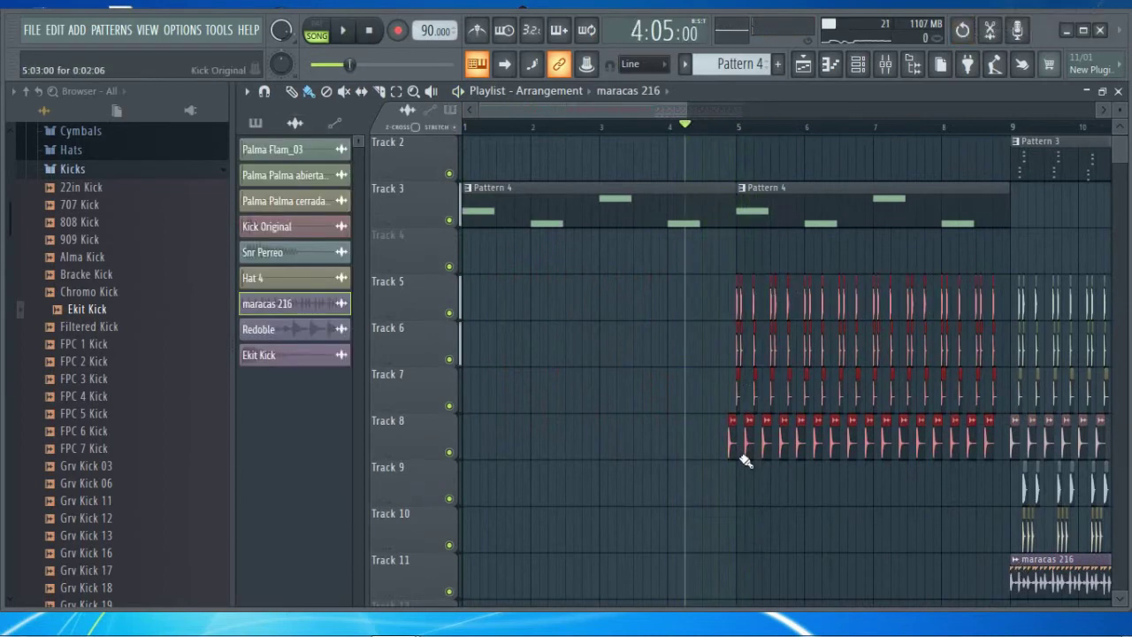
drag(732, 454, 743, 454)
Place two maracas 216 clips back to back on Track 11 from bar 5 and delete the Track 8 kicks between bars 5 and 9
click(799, 505)
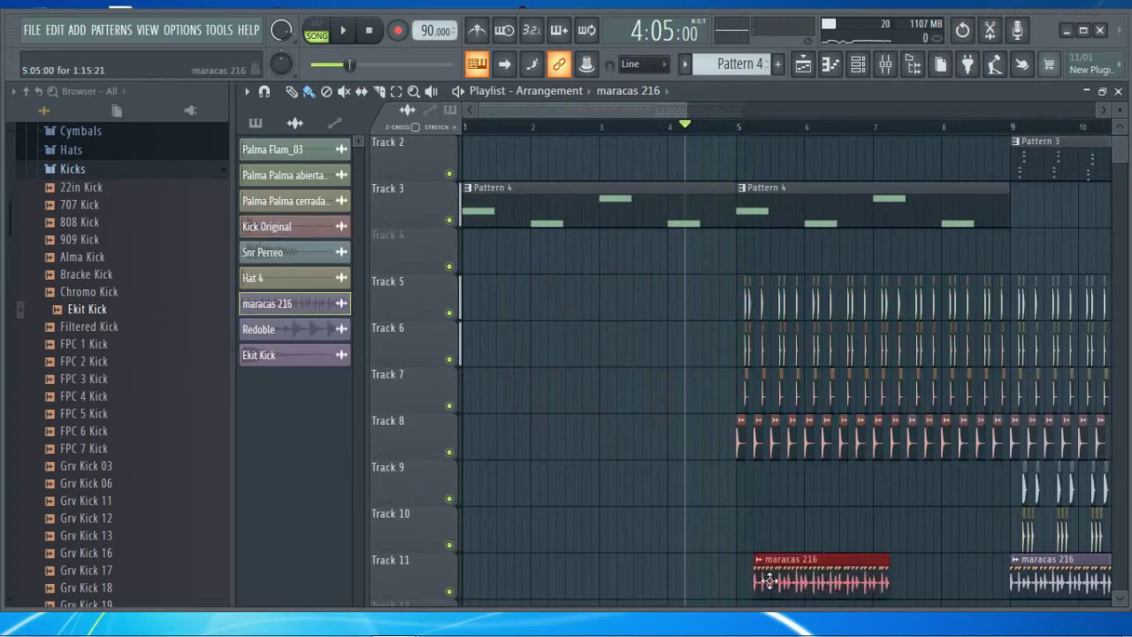
drag(810, 584, 896, 591)
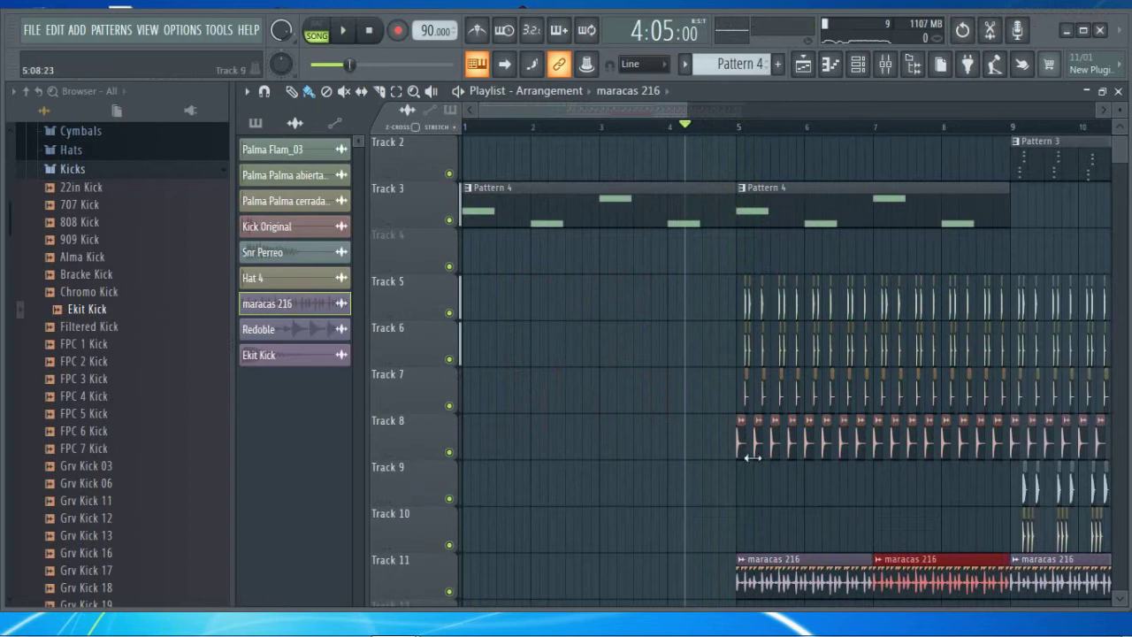
drag(791, 456, 988, 460)
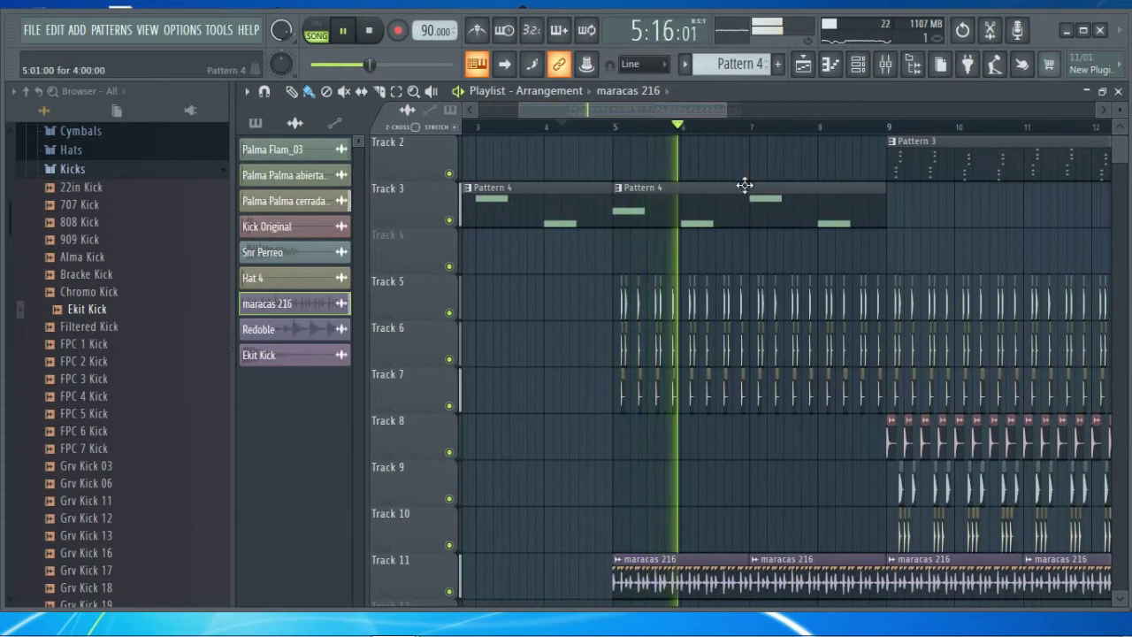
Open Pattern 3 from its bar 9 clip in the piano roll and delete the second chord group of bar 1
scroll(781, 243, up, 1)
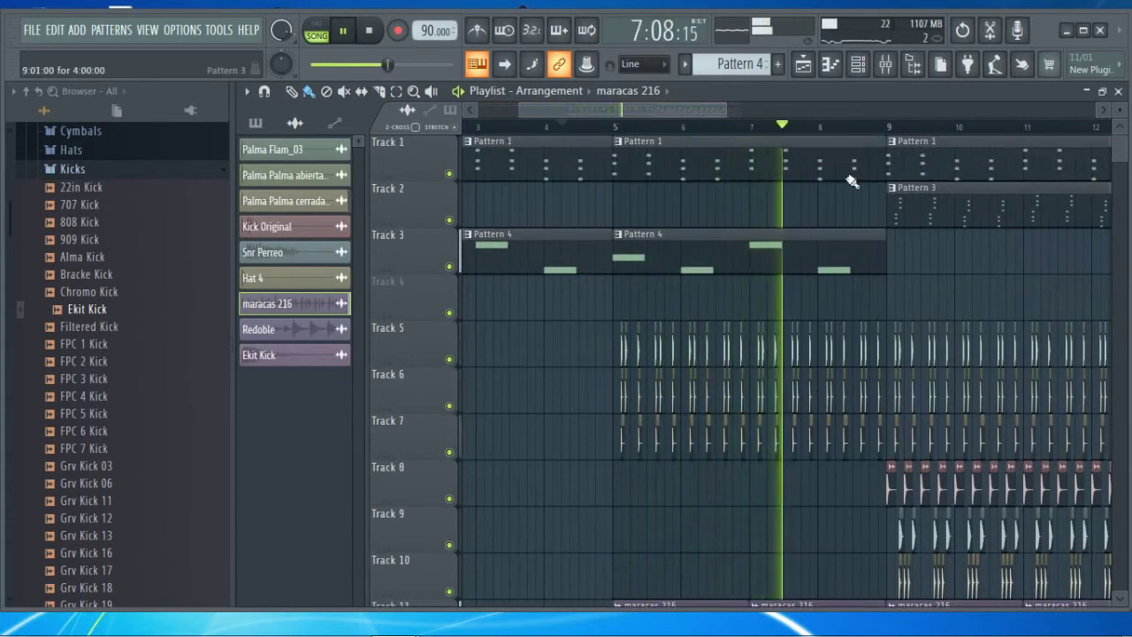
scroll(713, 131, down, 3)
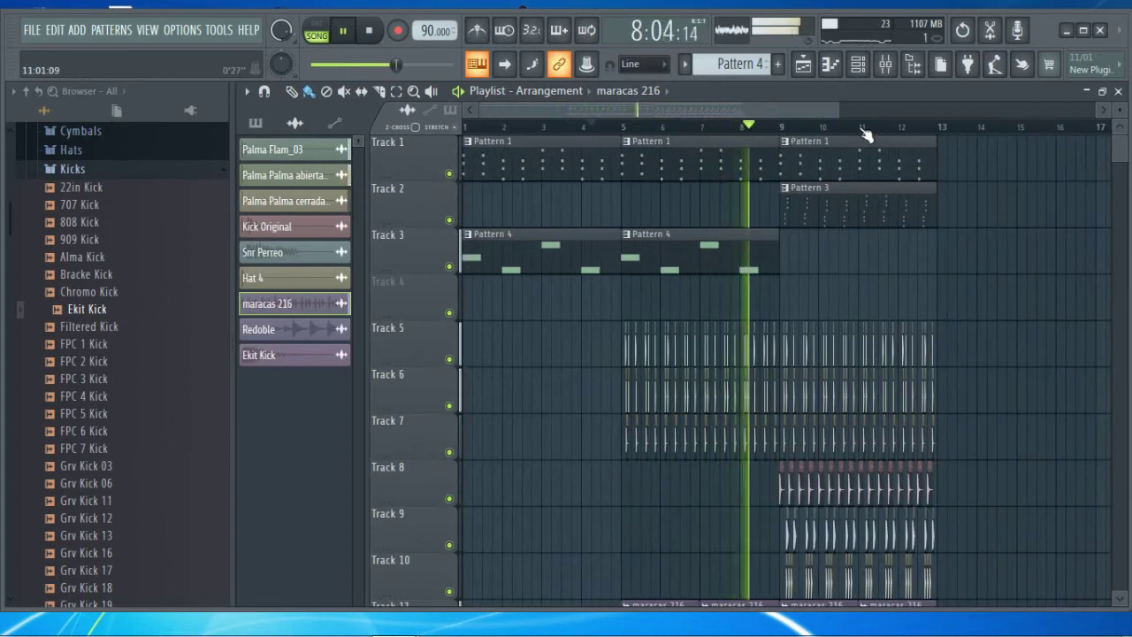
scroll(863, 133, up, 4)
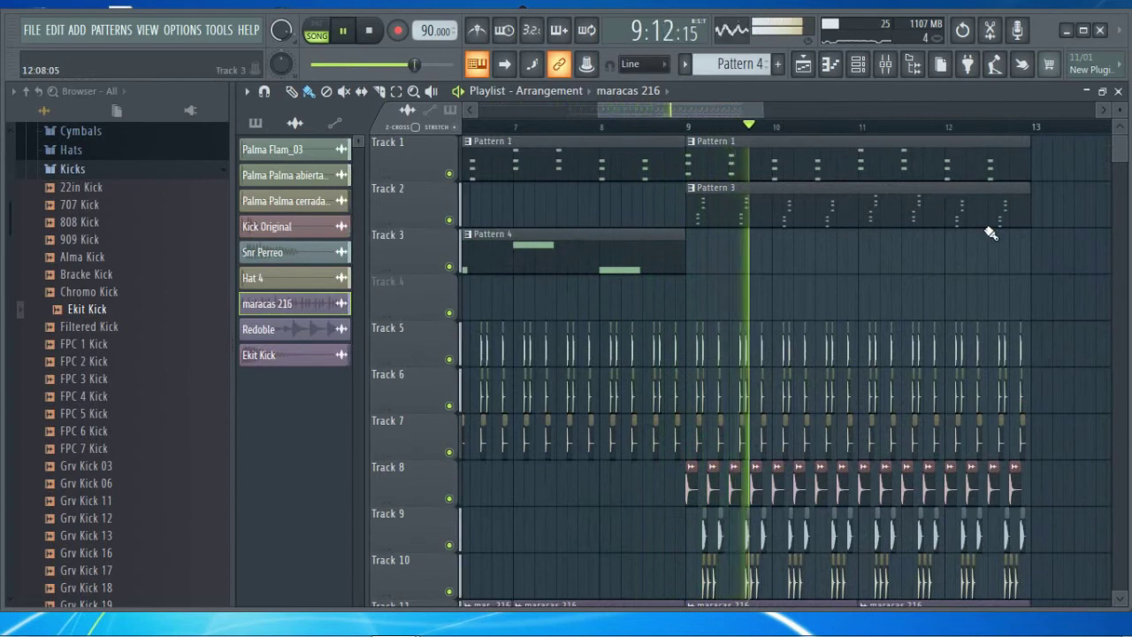
key(space)
double_click(725, 194)
key(space)
scroll(500, 224, down, 2)
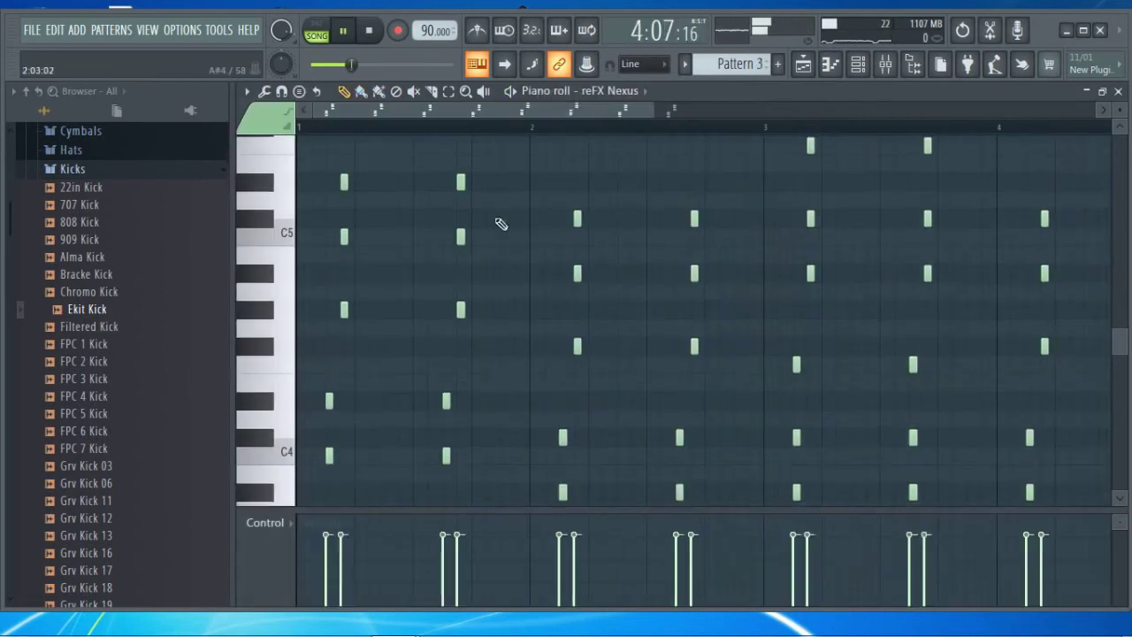
drag(445, 309, 435, 508)
key(Delete)
scroll(695, 501, up, 1)
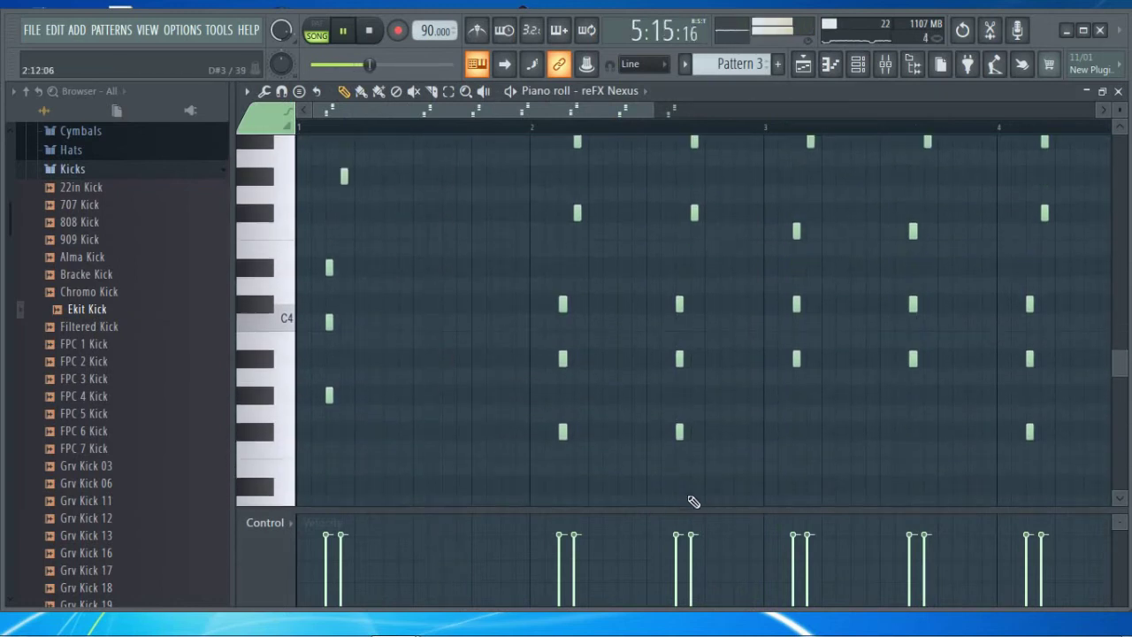
Delete the second chord groups in bars 2, 3 and 4 of Pattern 3 and close the piano roll
drag(712, 183, 690, 168)
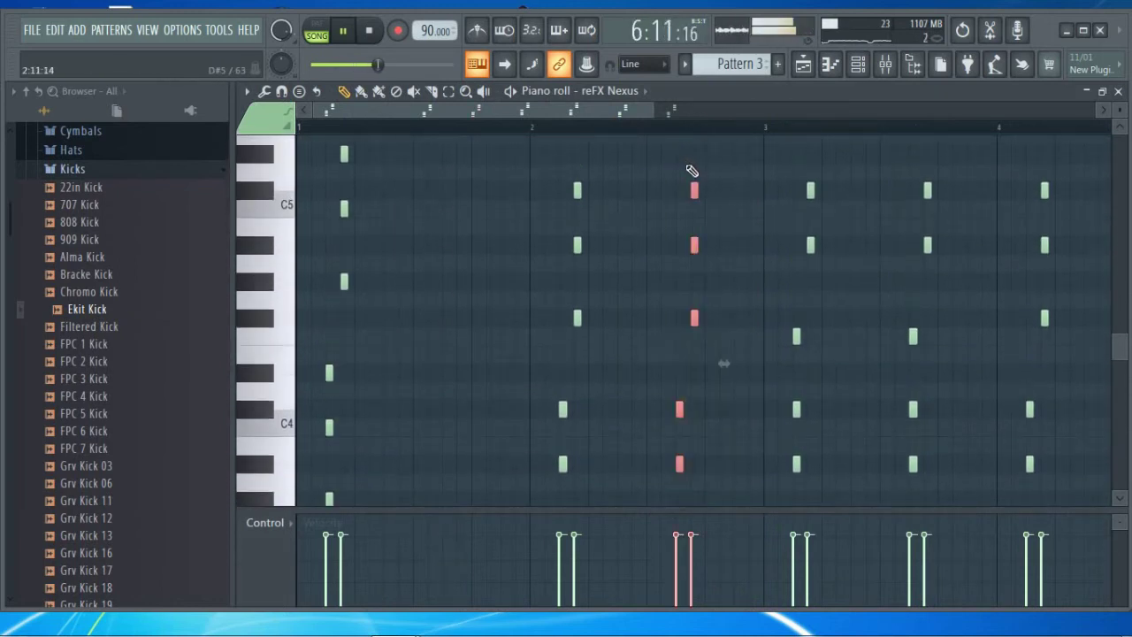
drag(970, 166, 904, 490)
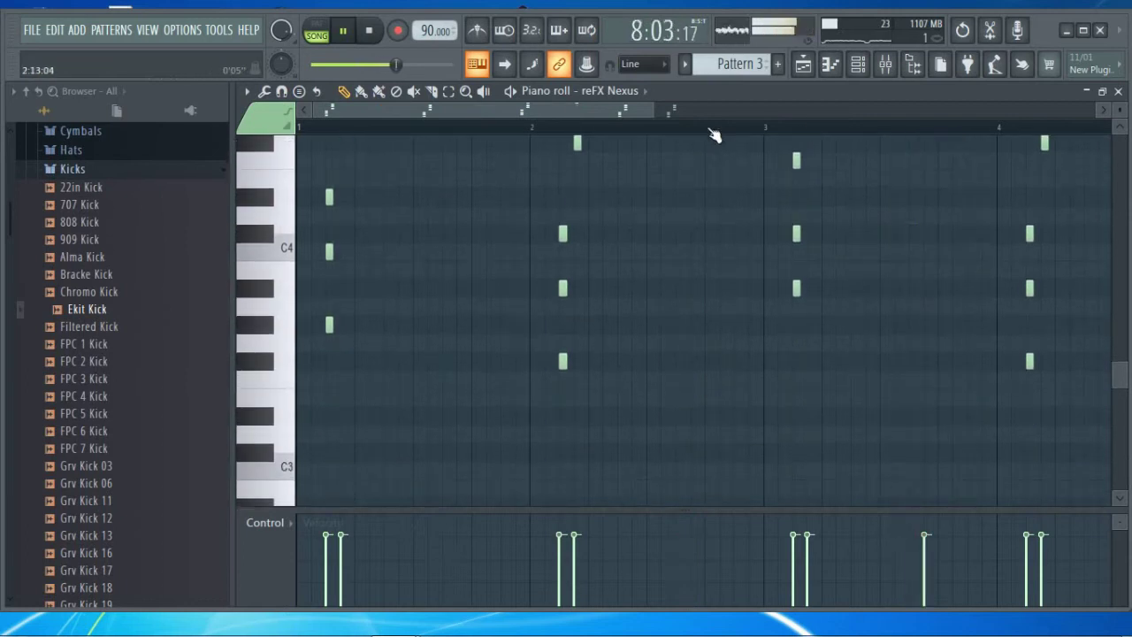
scroll(715, 135, down, 2)
drag(948, 414, 1030, 181)
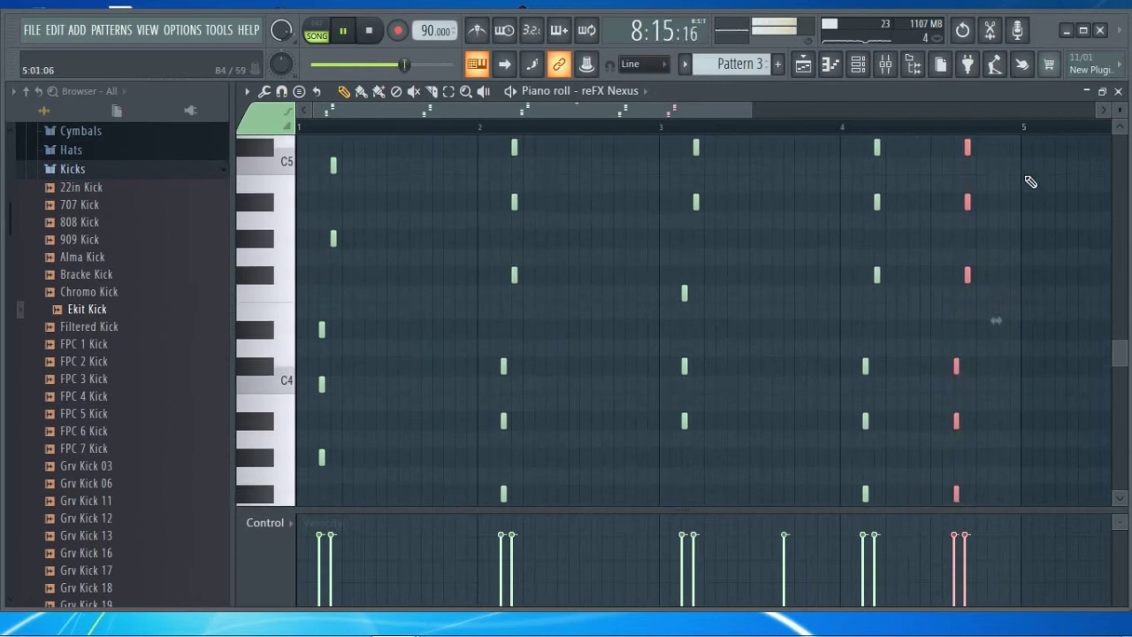
key(Delete)
scroll(1037, 264, up, 2)
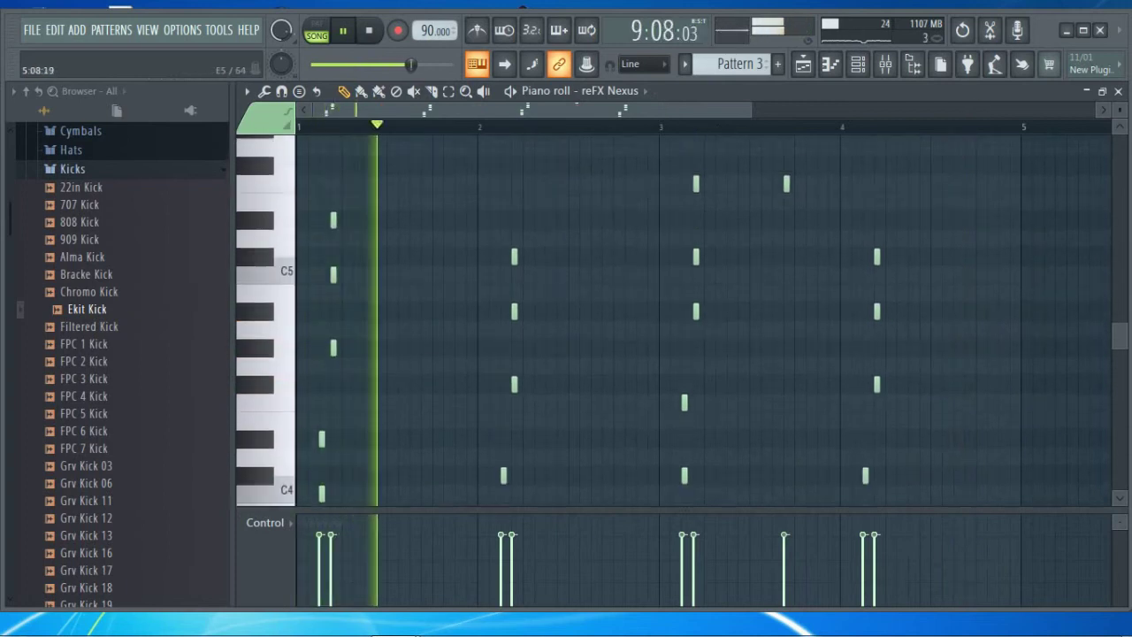
click(1119, 92)
right_click(987, 264)
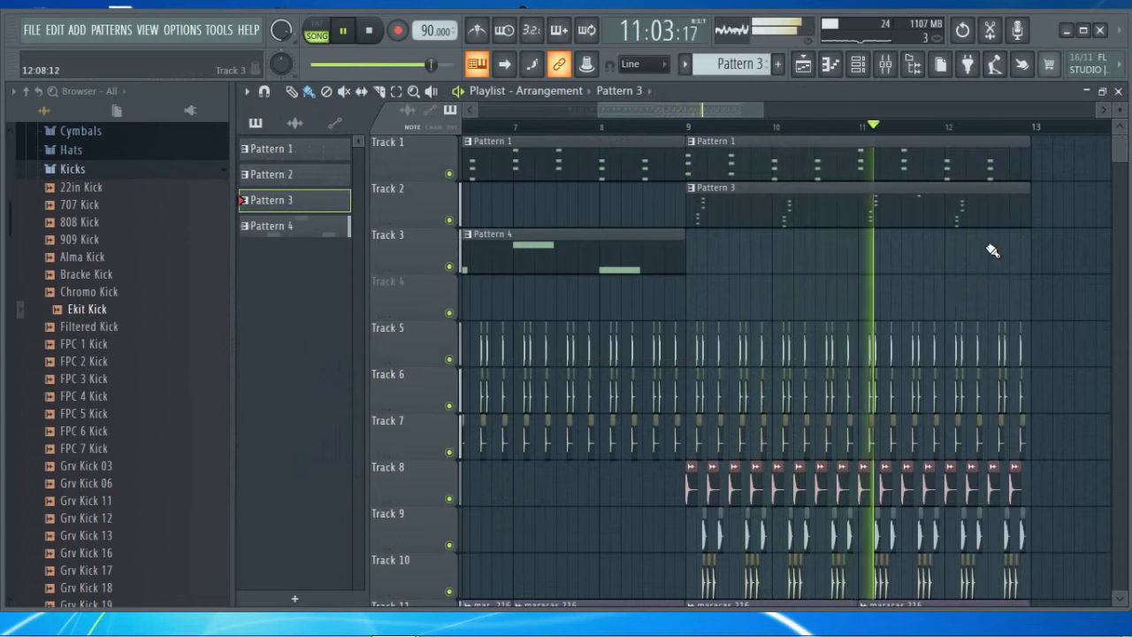
Play the arrangement from bar 1 and review how the intro and drum clips are laid out across all tracks
scroll(666, 142, down, 4)
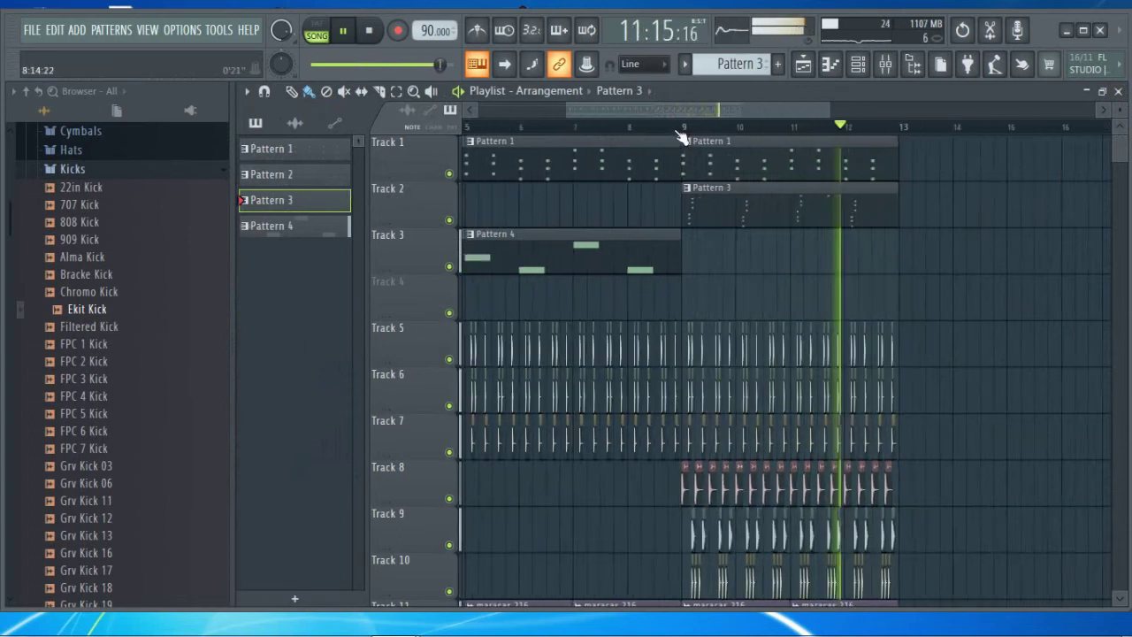
drag(519, 112, 474, 115)
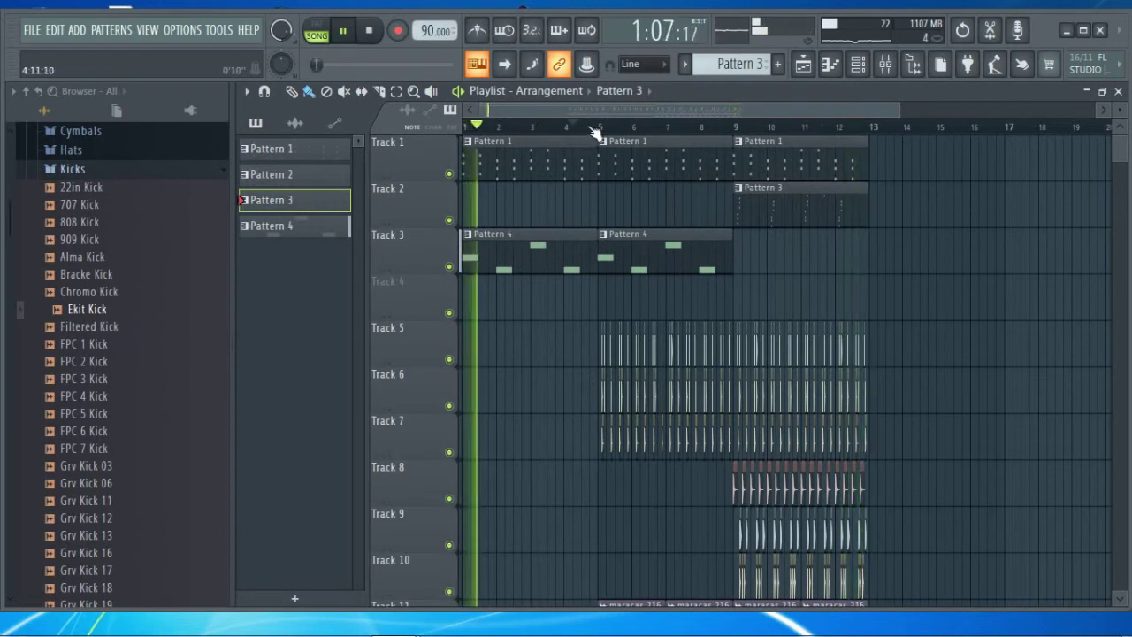
scroll(590, 132, up, 3)
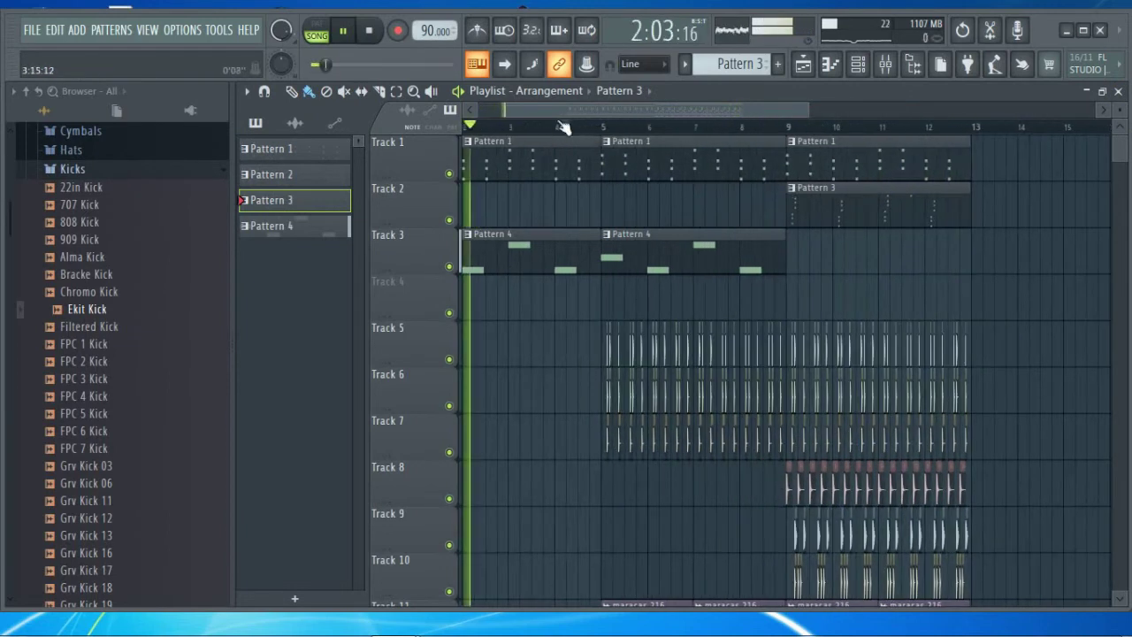
drag(567, 111, 541, 112)
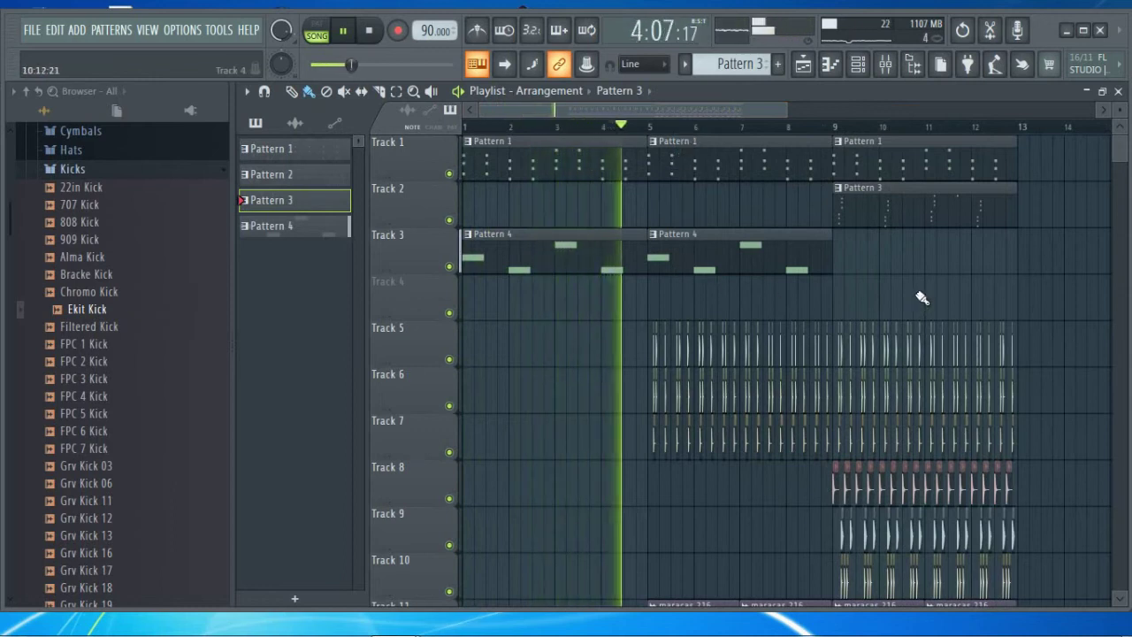
scroll(921, 298, down, 3)
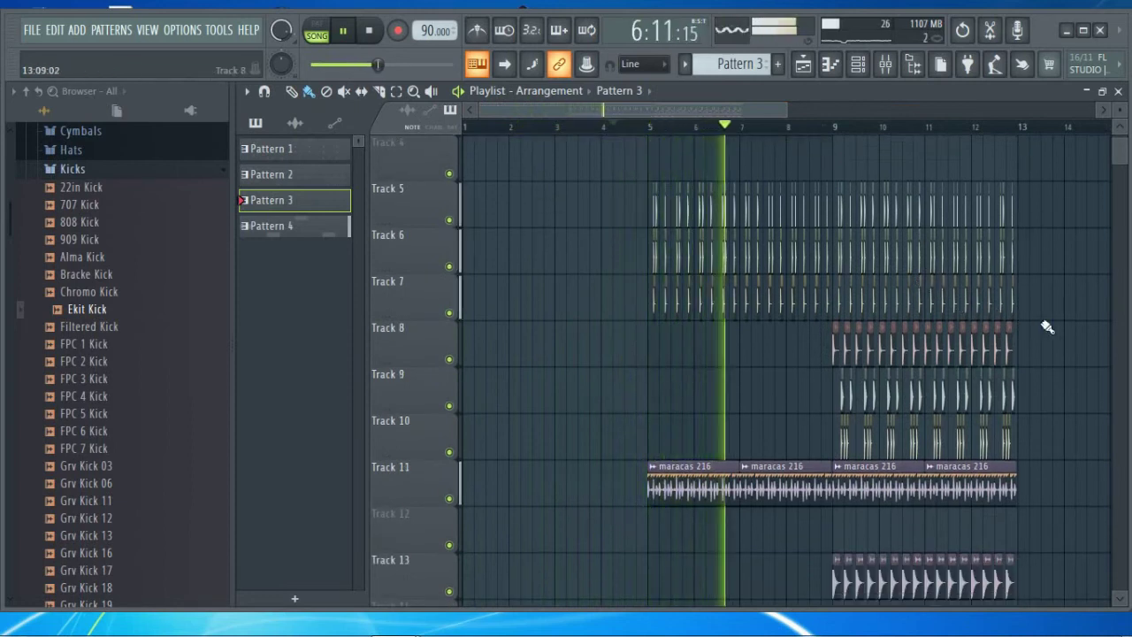
scroll(1044, 324, down, 2)
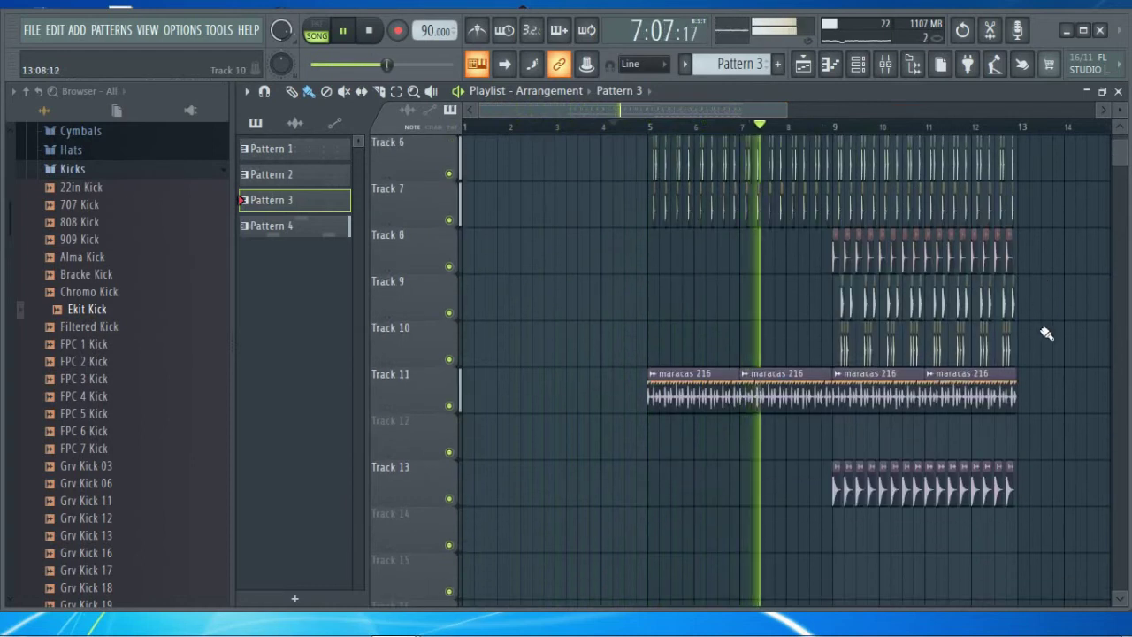
scroll(707, 107, up, 3)
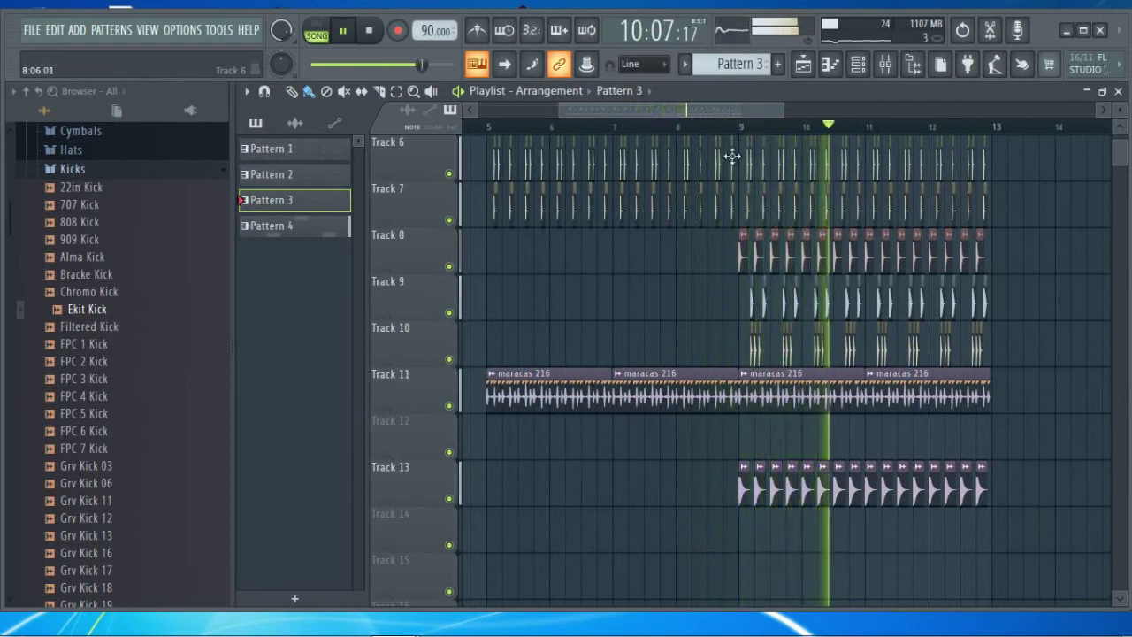
Select all the clips that start from bar 9 onward and move them one bar later to bar 10
scroll(1006, 313, up, 1)
scroll(986, 291, up, 4)
drag(1017, 157, 750, 619)
scroll(787, 505, up, 9)
key(space)
drag(758, 554, 821, 579)
key(space)
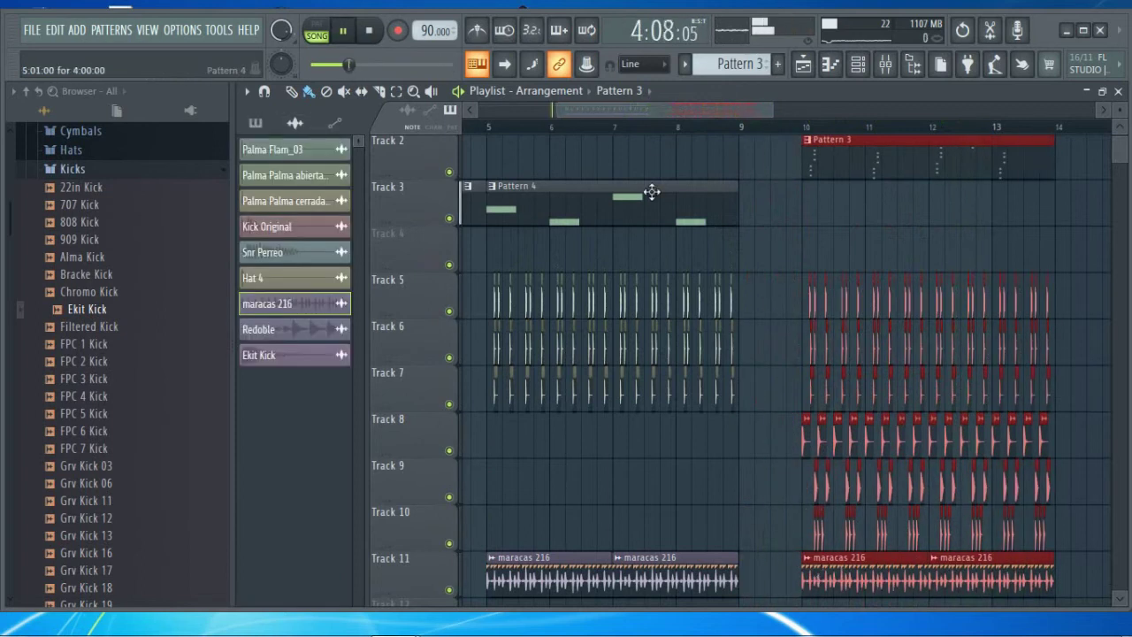
Place three Kick Original clips on Track 8 in the empty bar 9, on its second, third and fourth beats
scroll(778, 137, up, 4)
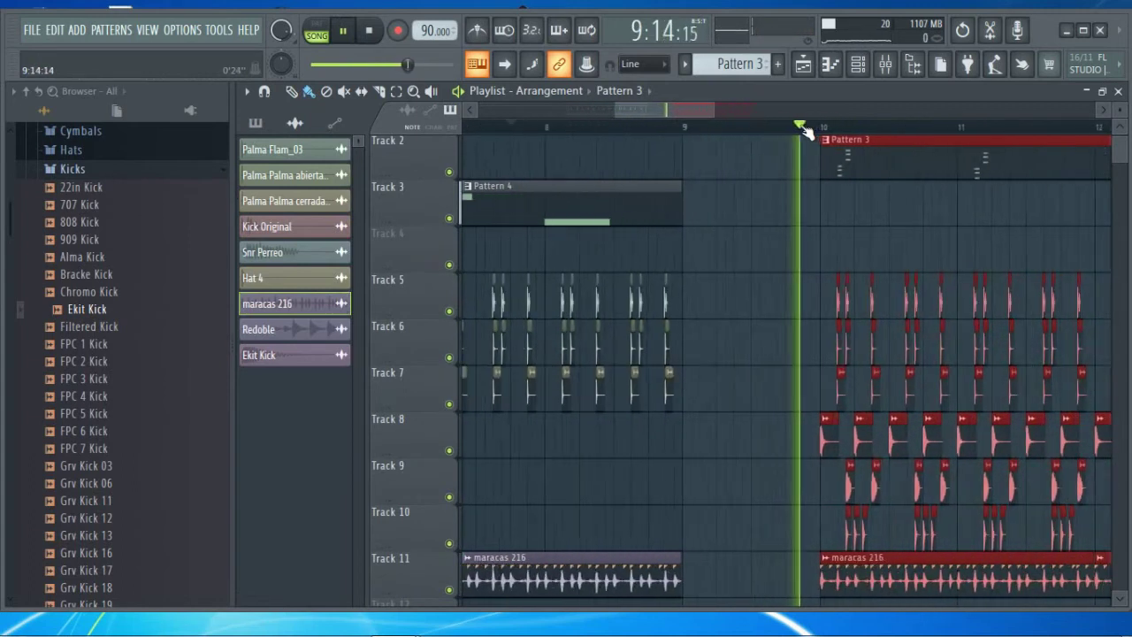
key(space)
scroll(781, 286, up, 1)
ctrl+click(750, 432)
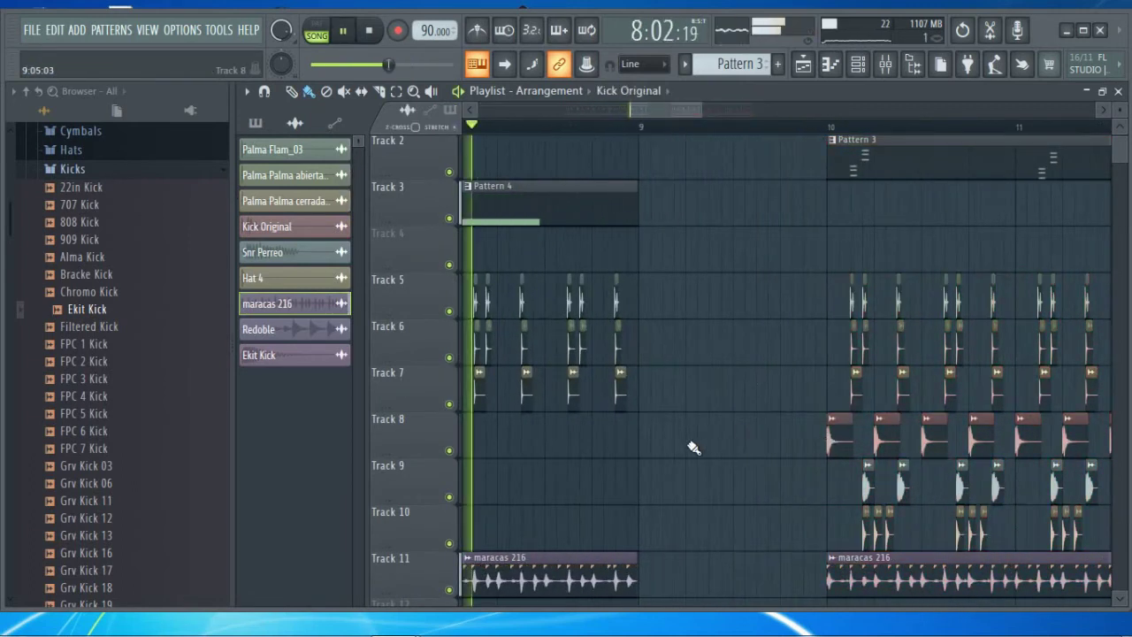
click(745, 442)
click(792, 440)
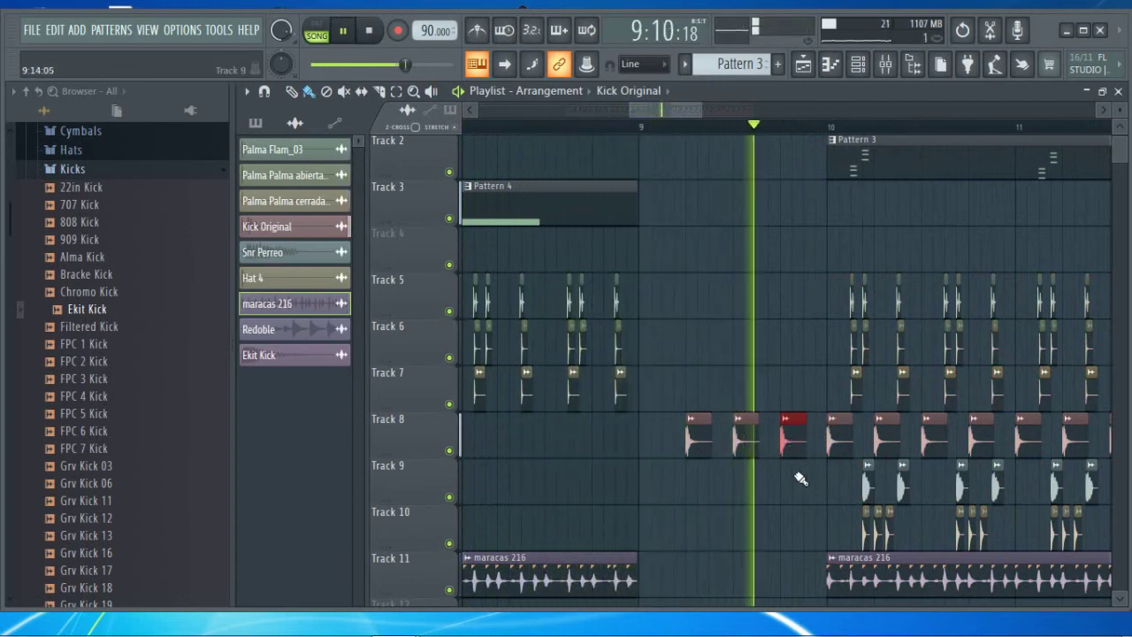
key(space)
Build a Kick Original roll on Track 8 through the second half of bar 9, with hits getting closer together towards bar 10
scroll(823, 221, up, 3)
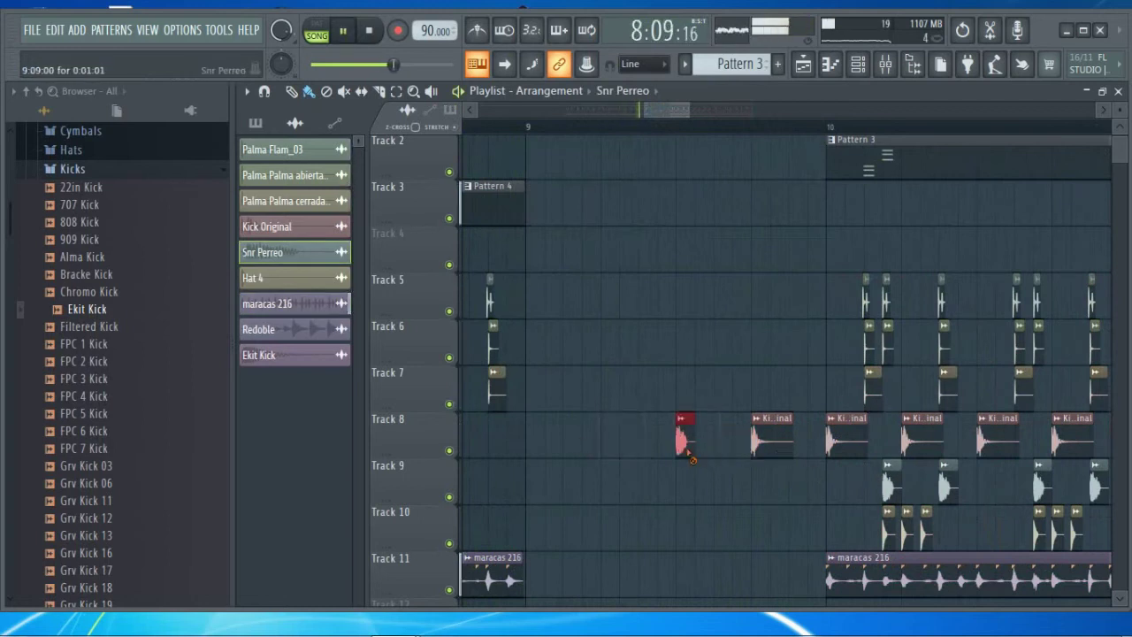
click(682, 449)
drag(748, 449, 735, 452)
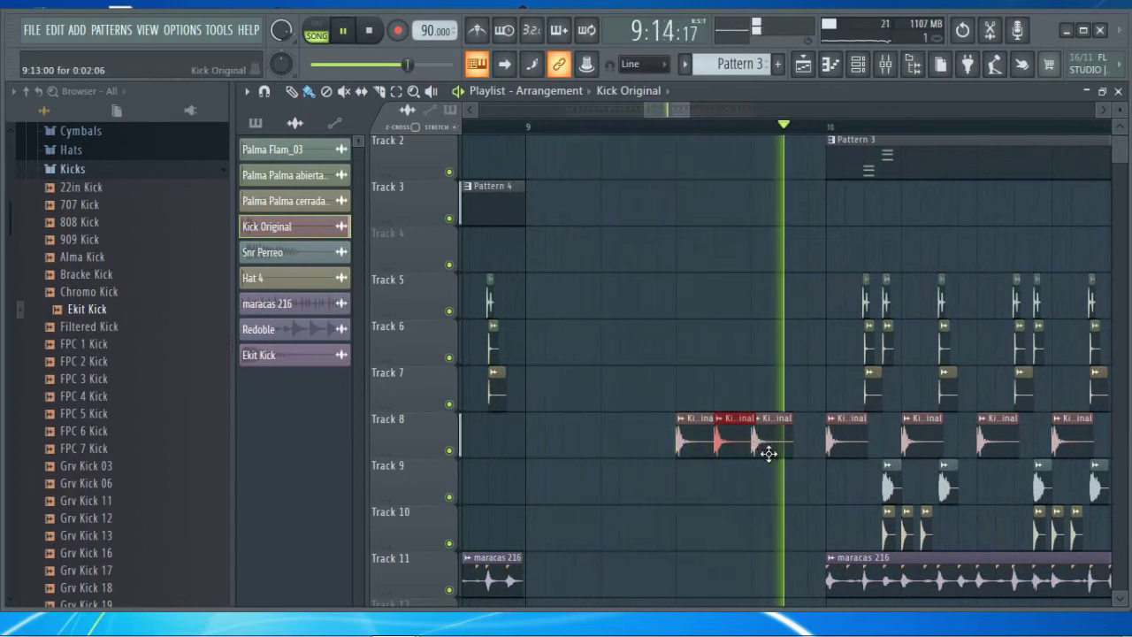
key(space)
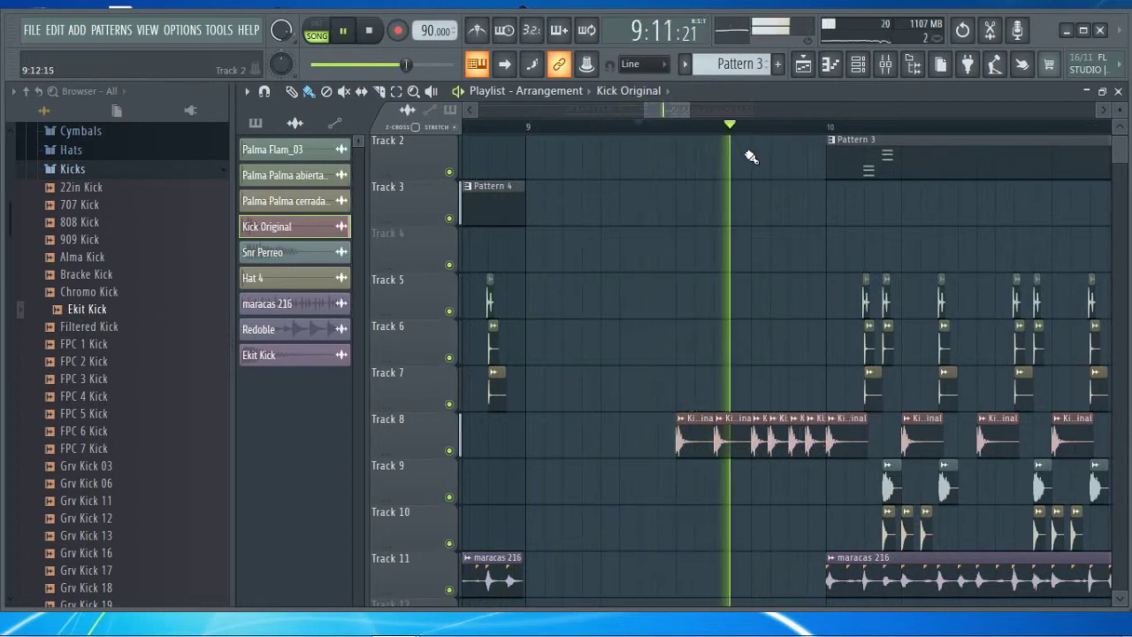
scroll(799, 133, up, 4)
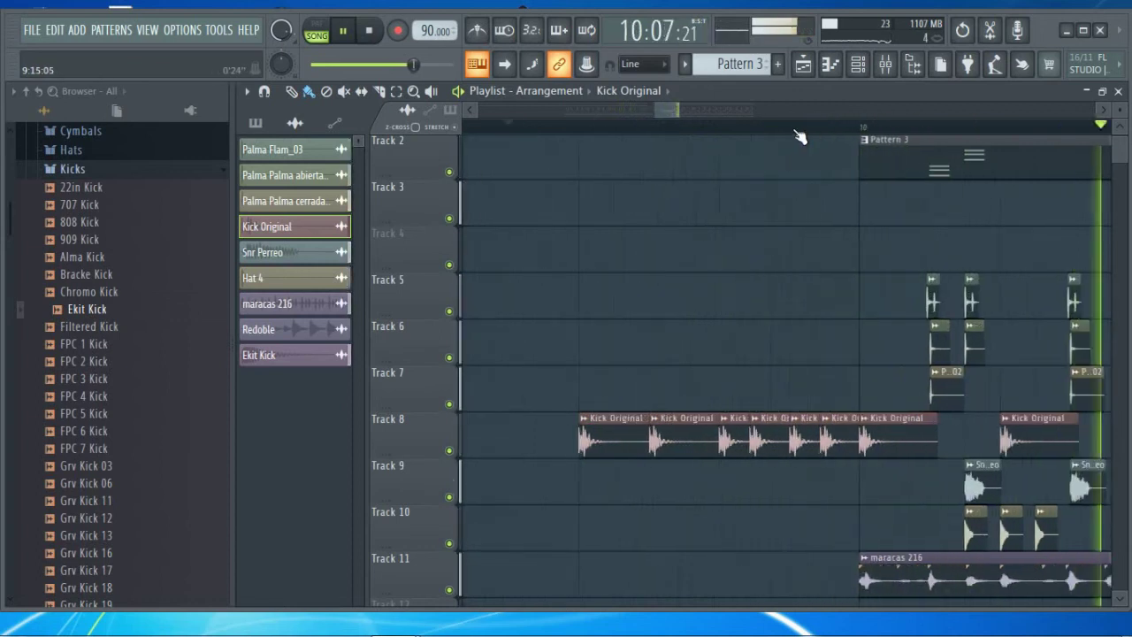
key(space)
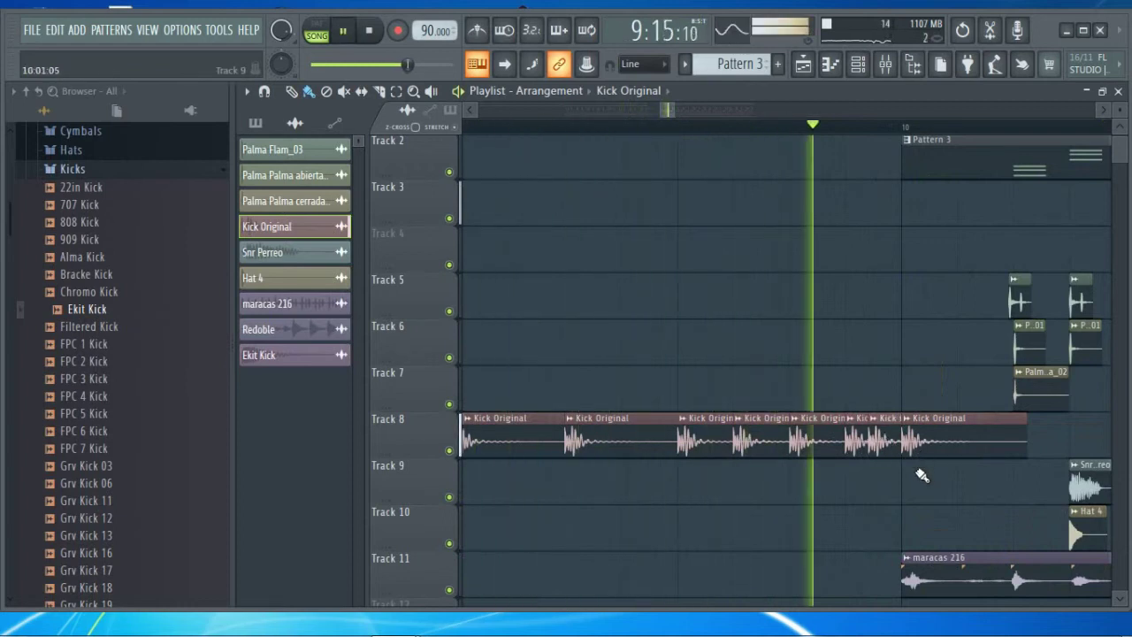
Try a Snr Perreo hit on Track 9 in bar 9 against the kick roll while playing the transition
scroll(656, 124, down, 4)
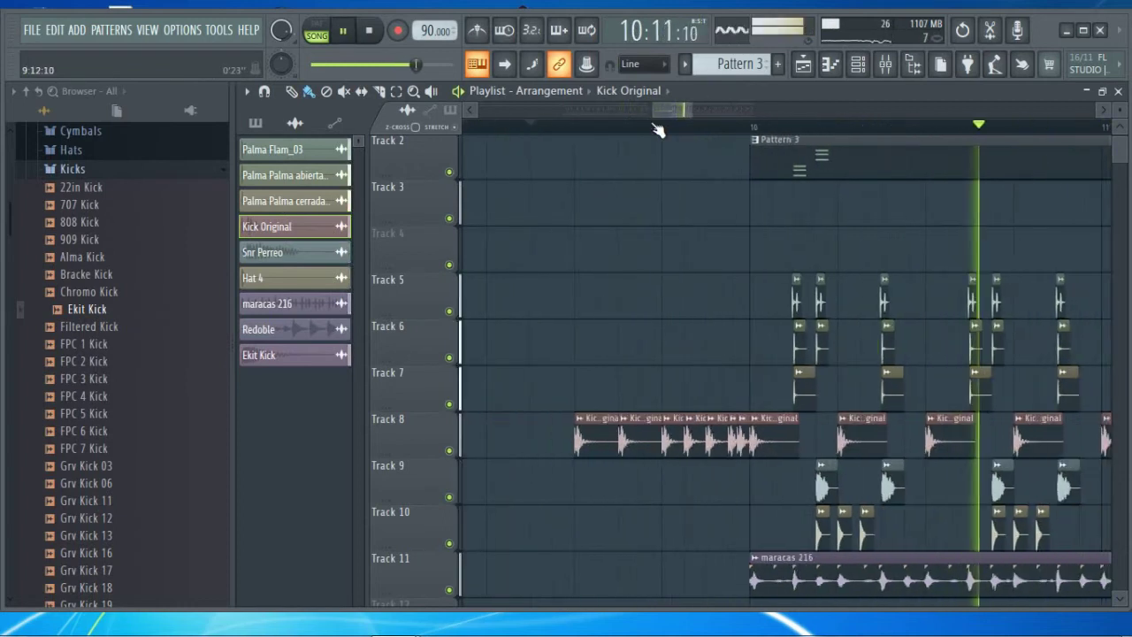
click(802, 470)
key(space)
key(space)
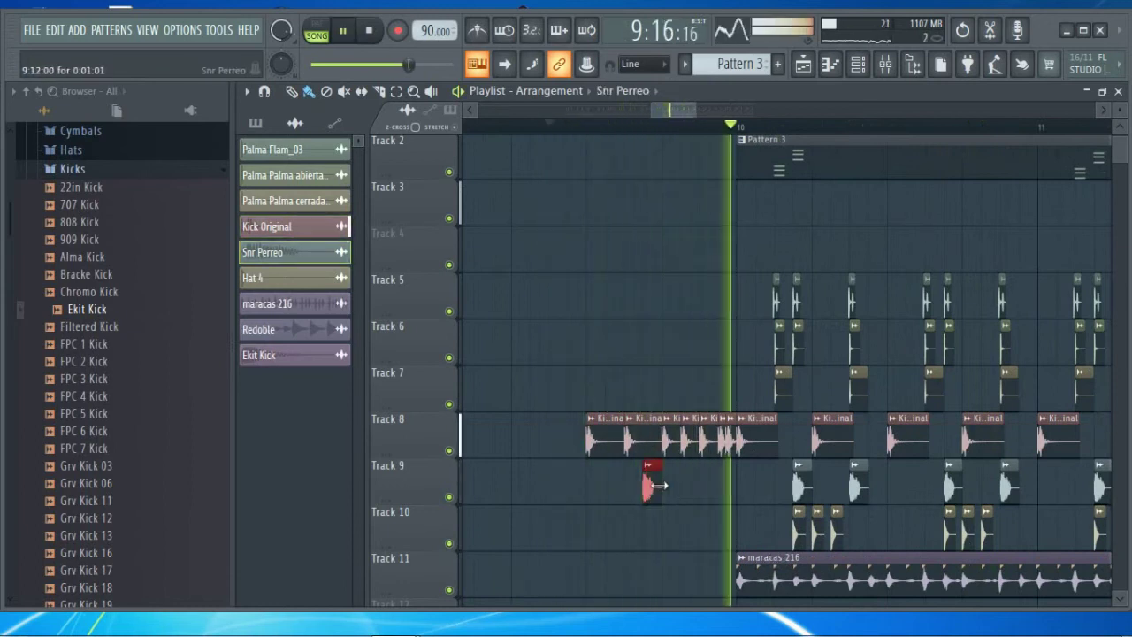
scroll(714, 134, up, 3)
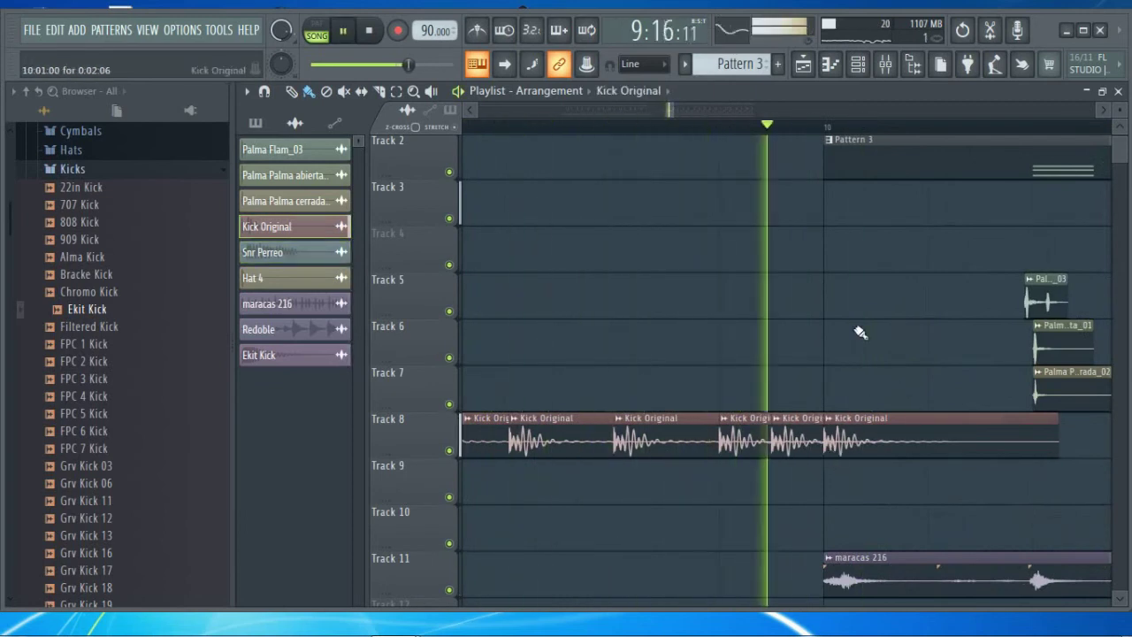
scroll(683, 138, down, 4)
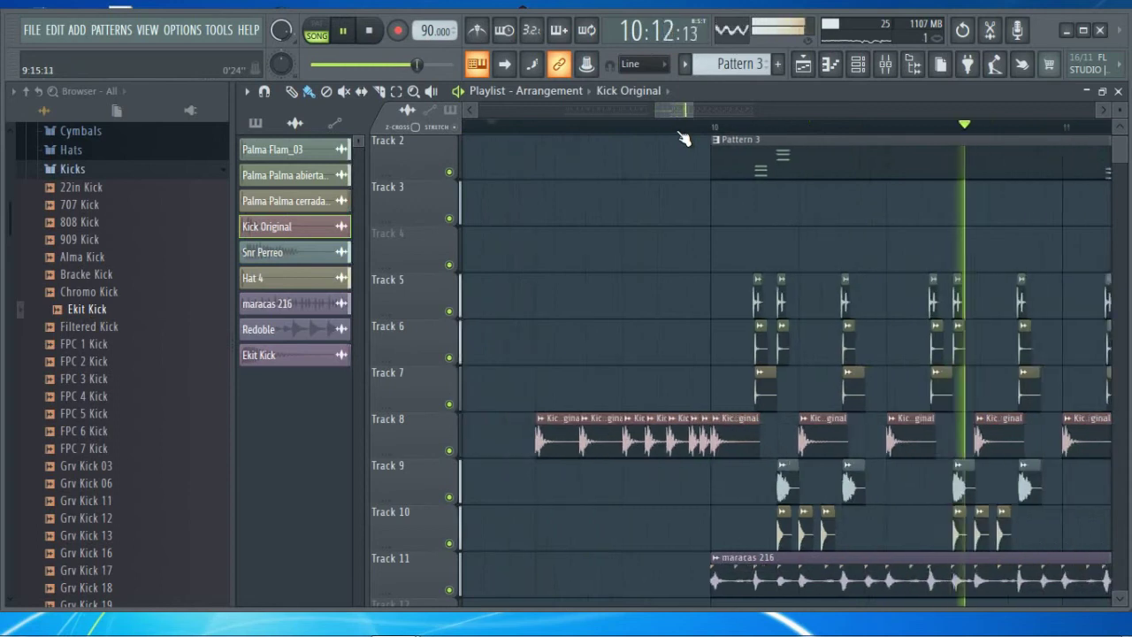
Stop playback and look through the FULL REPA folder in NUEVAS COSAS, including its YYY subfolder, for a transition sample
scroll(165, 417, up, 7)
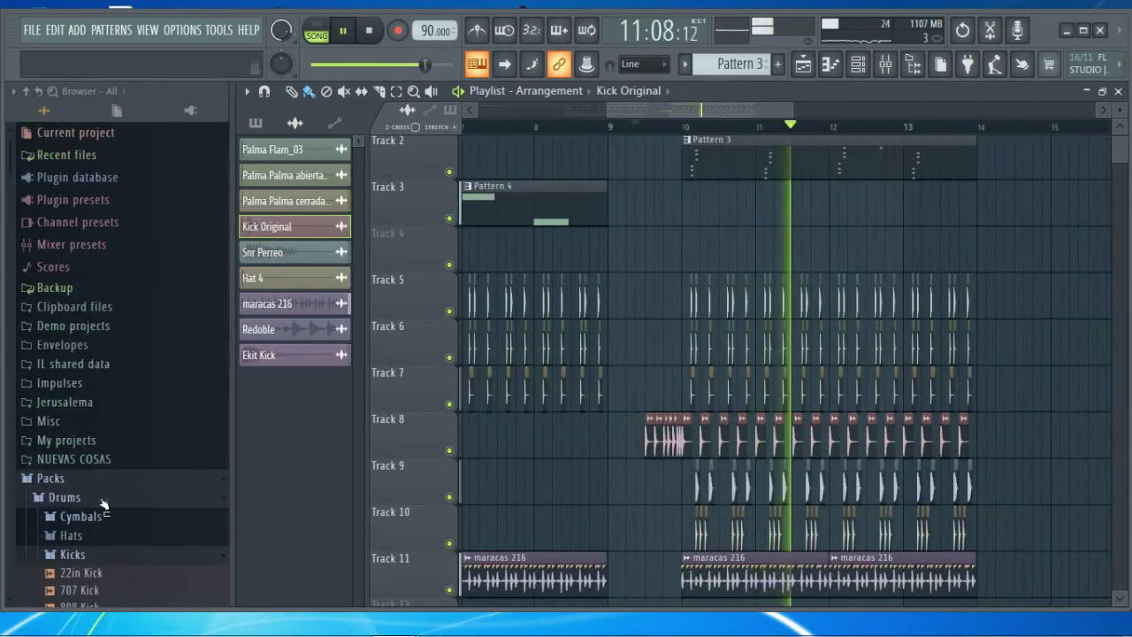
click(50, 469)
click(115, 459)
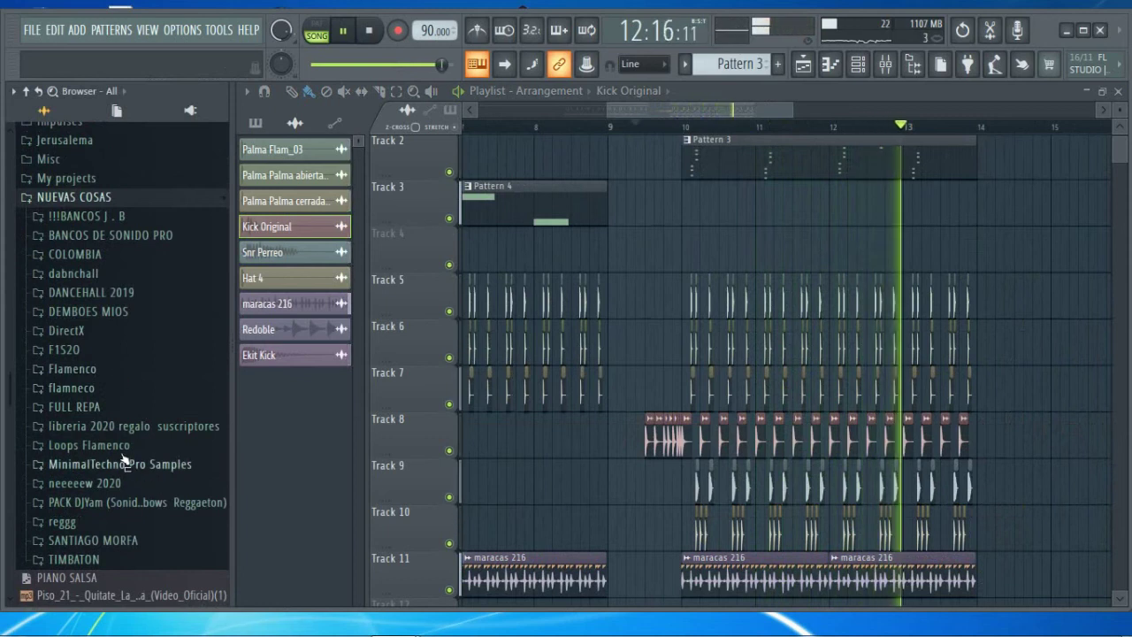
click(128, 414)
key(space)
scroll(139, 449, down, 2)
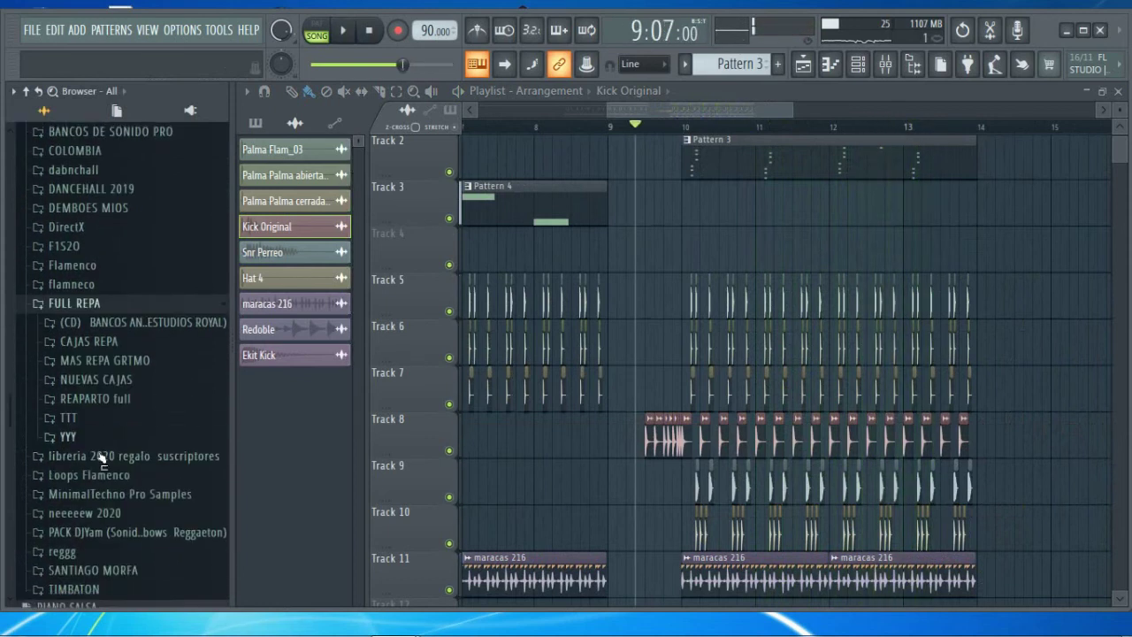
click(108, 437)
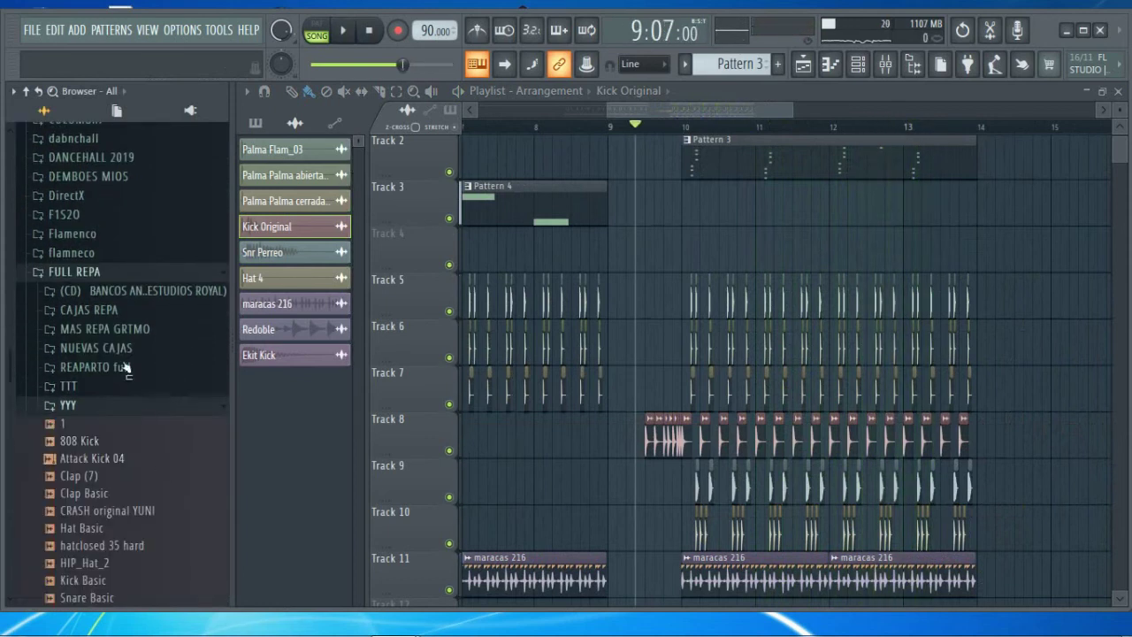
click(122, 405)
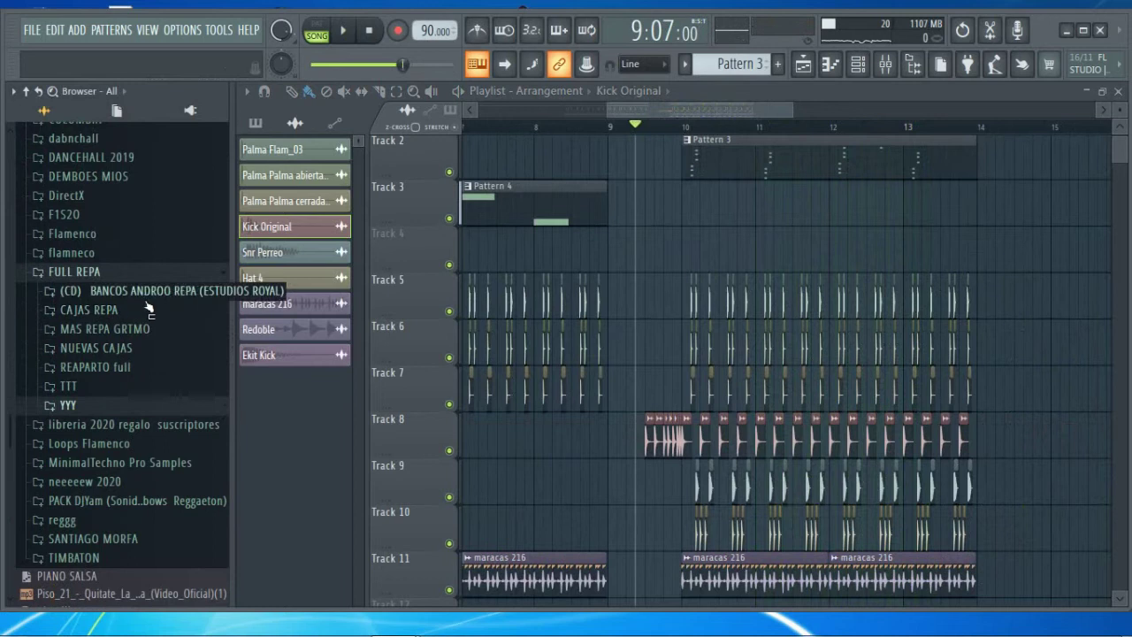
Browse the REAPARTO full sample folder and audition percussion and effect sounds for the transition
click(148, 368)
scroll(123, 407, down, 6)
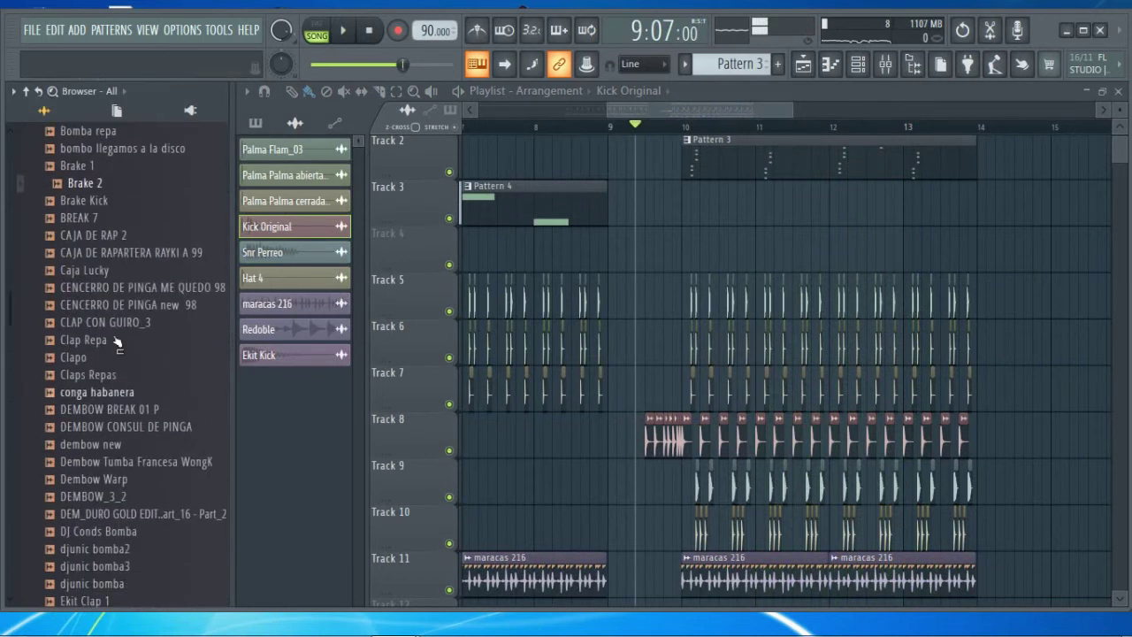
scroll(107, 354, down, 4)
click(113, 394)
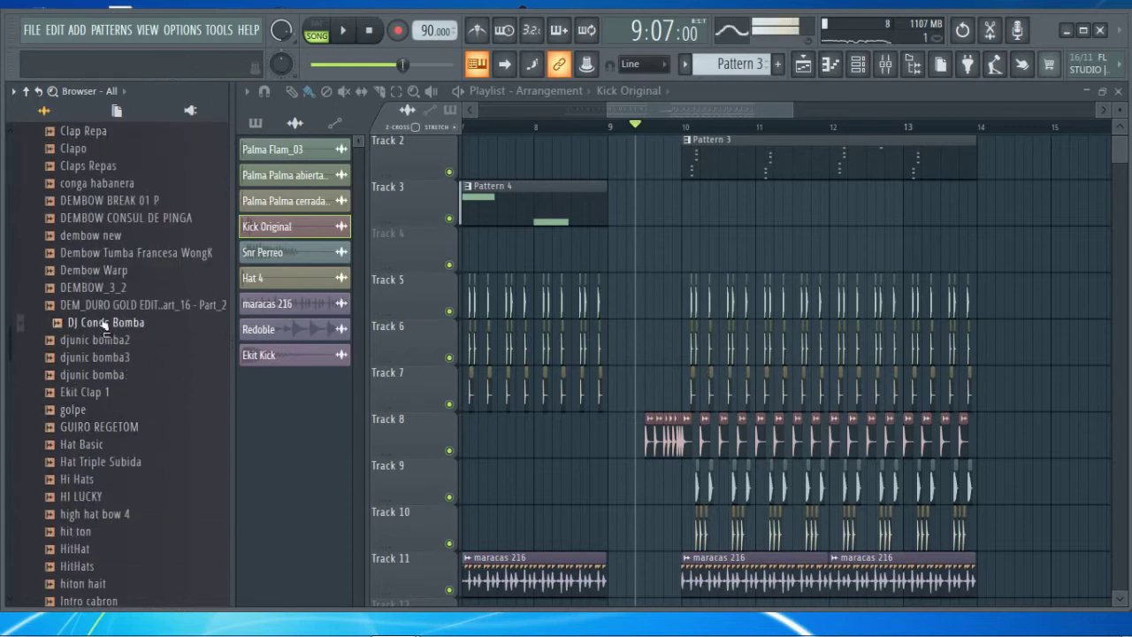
scroll(106, 314, down, 4)
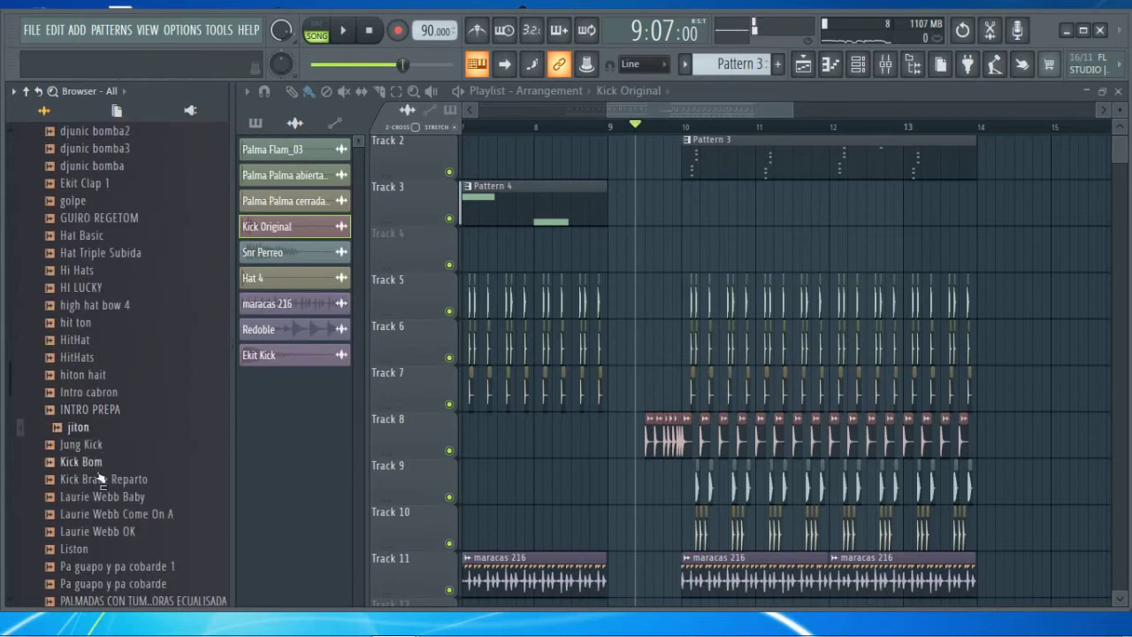
scroll(128, 453, down, 8)
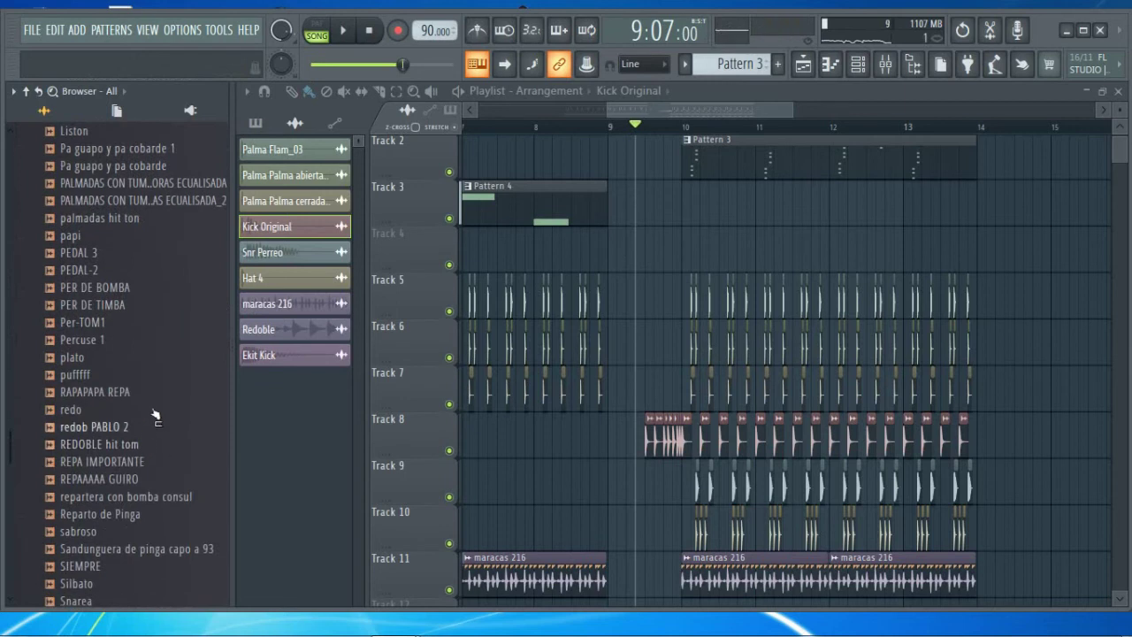
scroll(156, 415, down, 4)
scroll(156, 415, down, 4)
scroll(159, 423, up, 2)
scroll(159, 422, up, 10)
scroll(165, 425, up, 11)
scroll(169, 412, up, 7)
scroll(173, 408, down, 8)
scroll(175, 413, down, 2)
scroll(174, 416, down, 4)
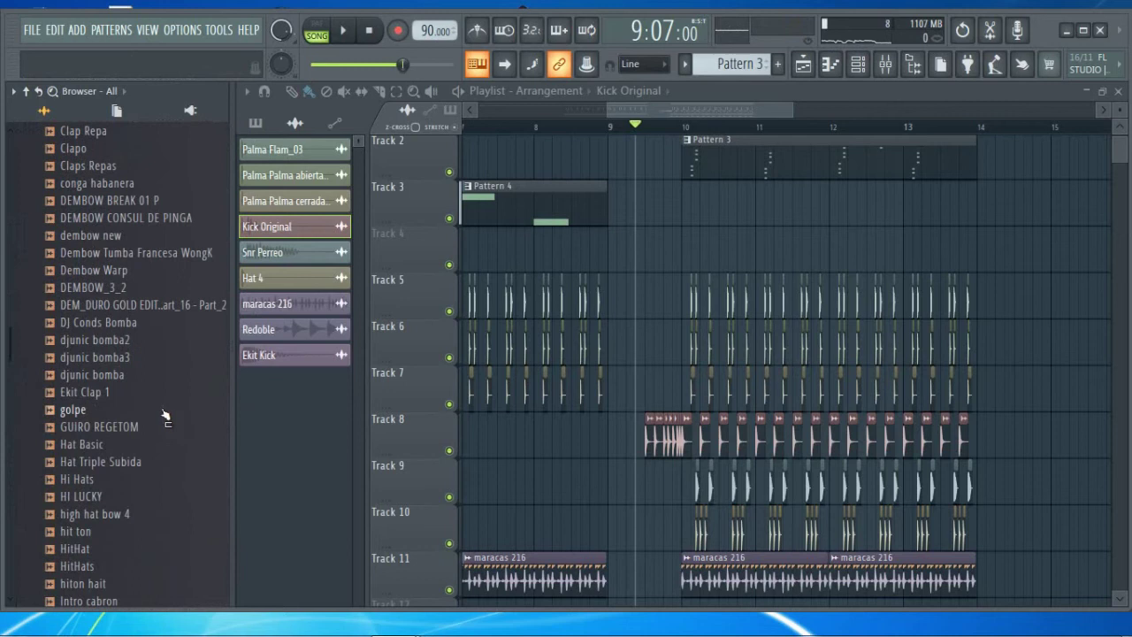
scroll(161, 407, down, 2)
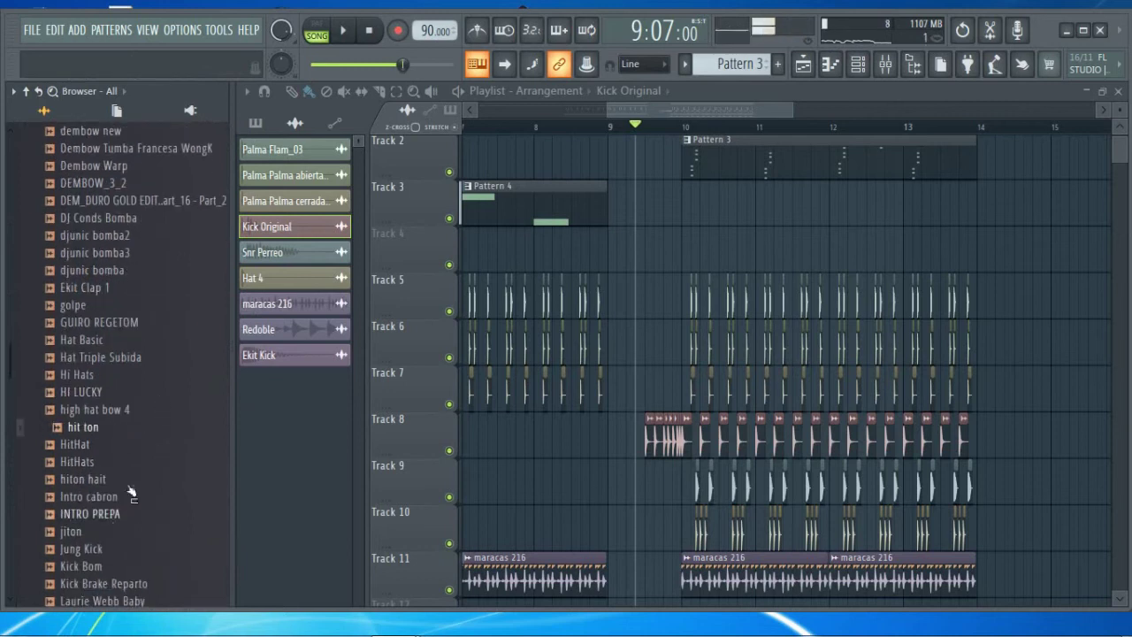
scroll(115, 529, down, 12)
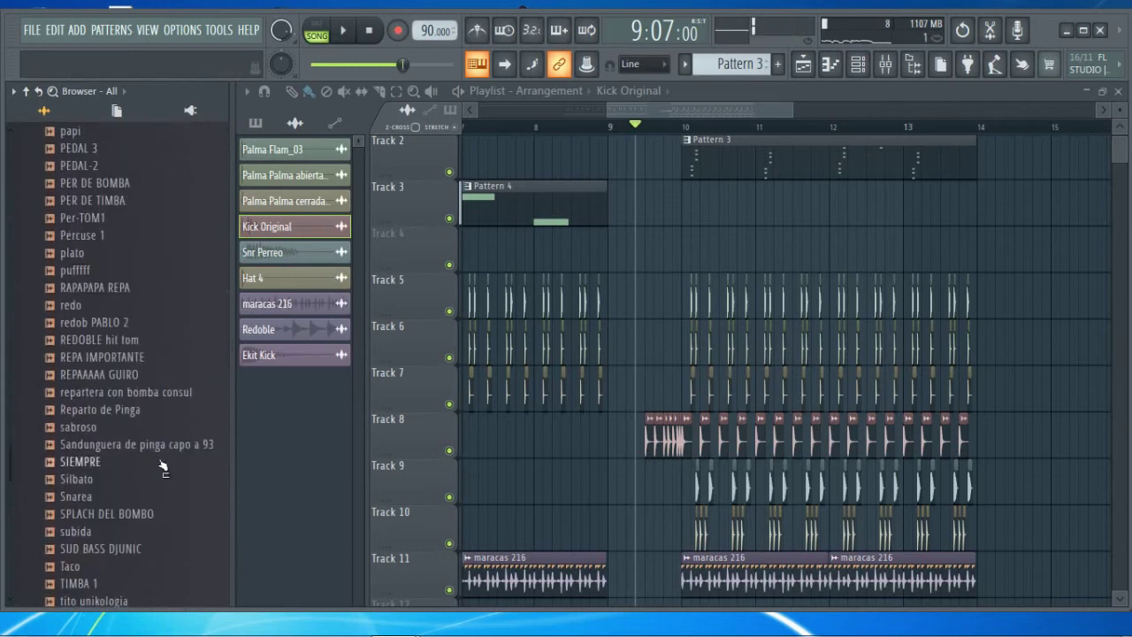
scroll(166, 469, down, 6)
scroll(168, 472, up, 18)
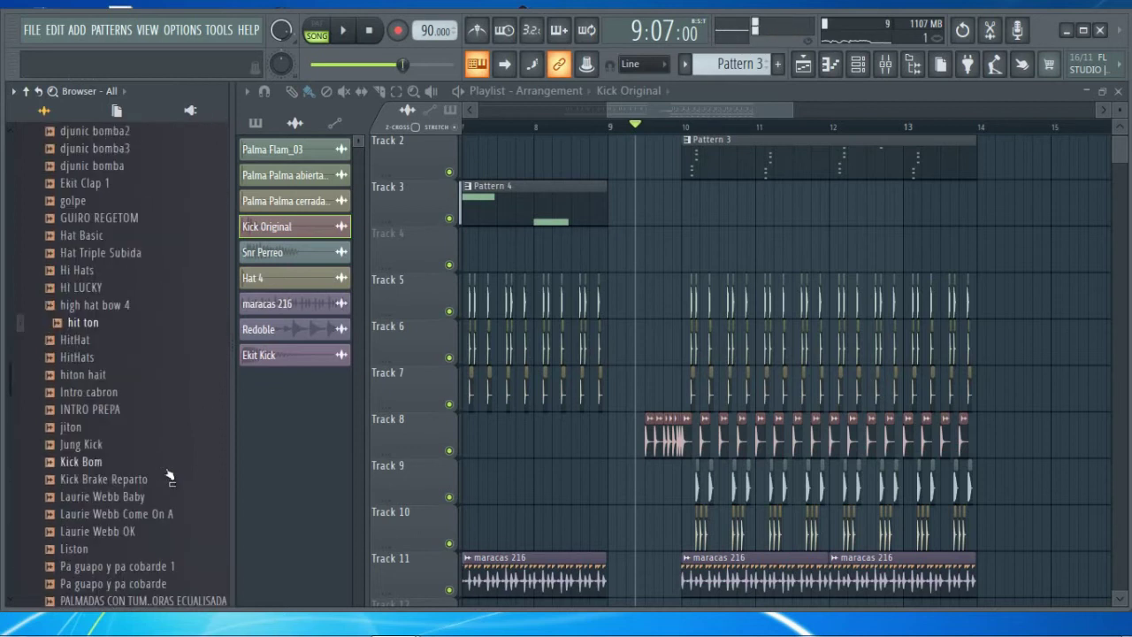
scroll(169, 476, up, 16)
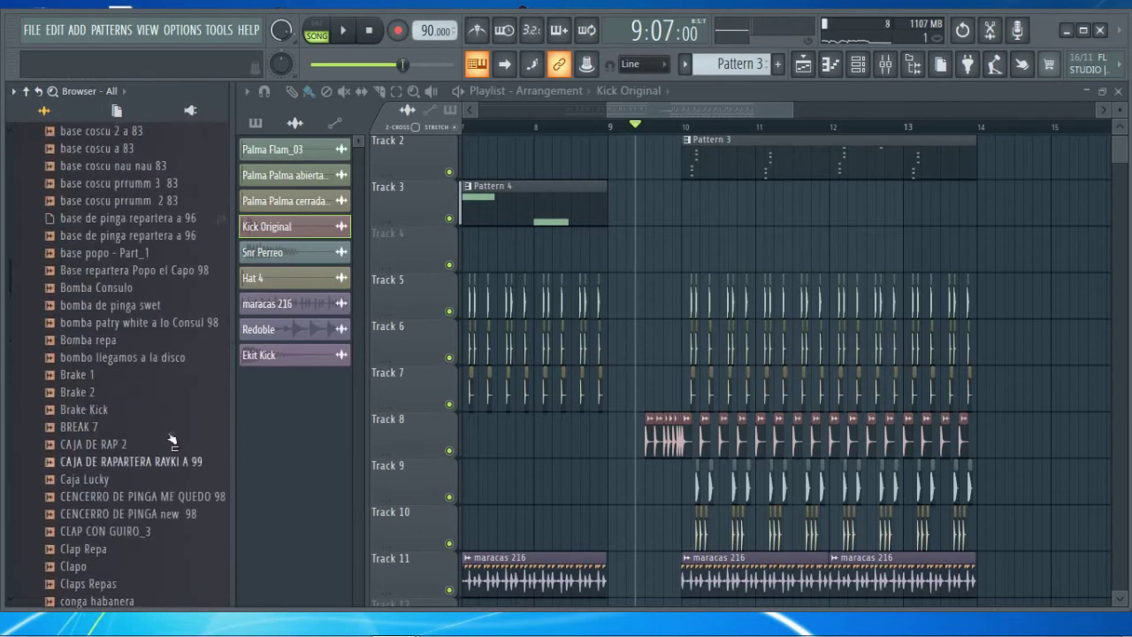
scroll(168, 382, up, 1)
click(153, 374)
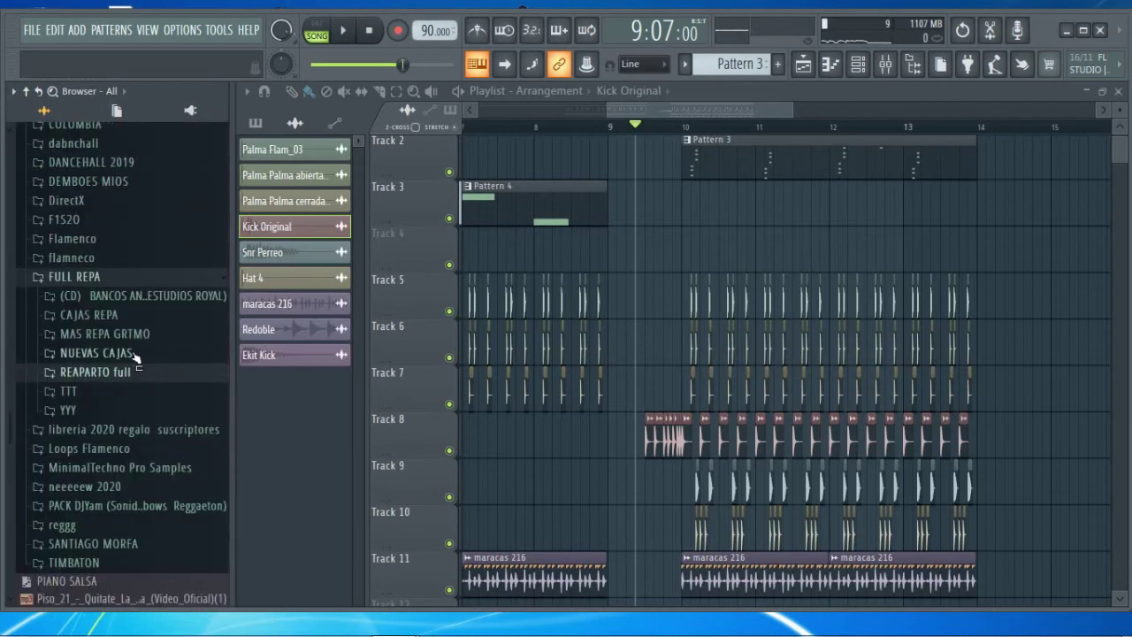
Place the CRASH Dj Androo sample from the NUEVAS CAJAS folder across bar 9 on Track 9 and reverse it
click(137, 354)
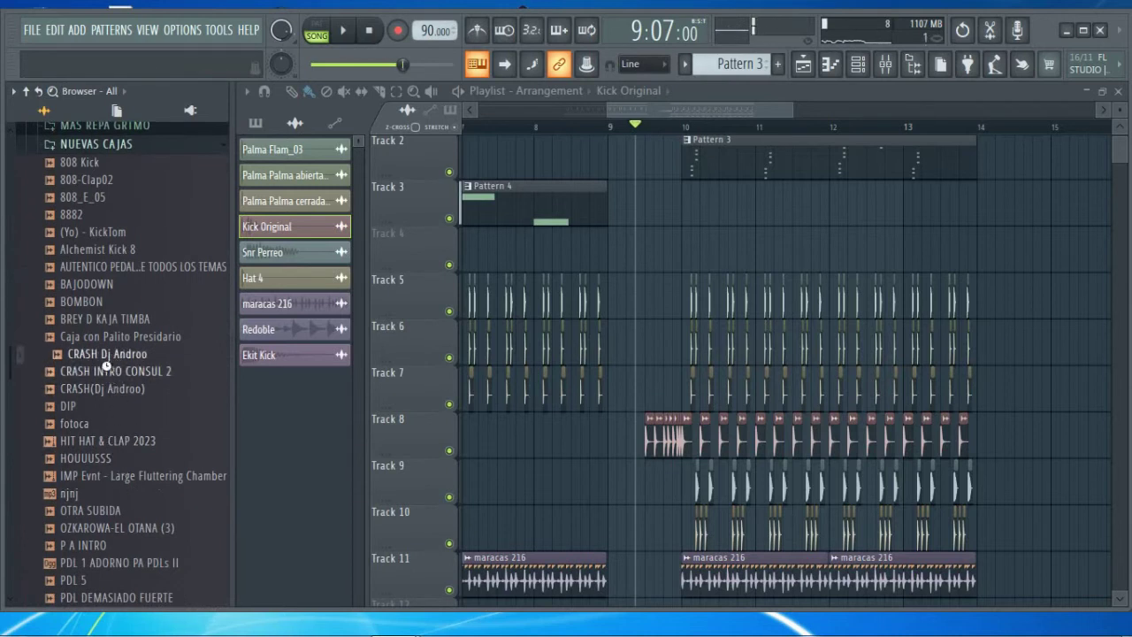
drag(110, 358, 759, 485)
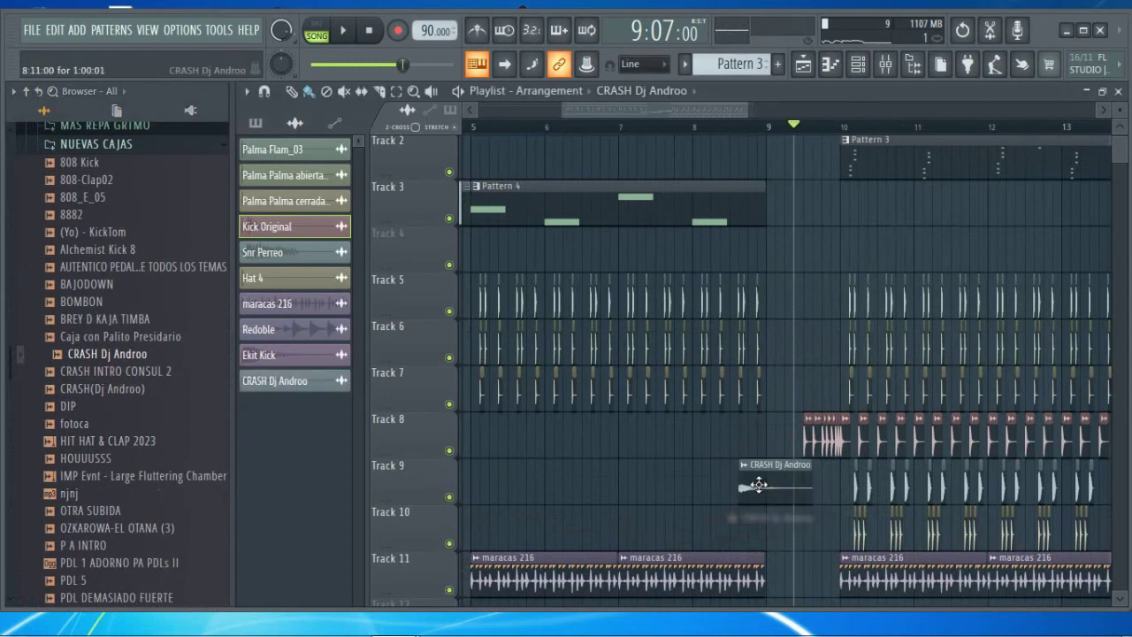
double_click(785, 485)
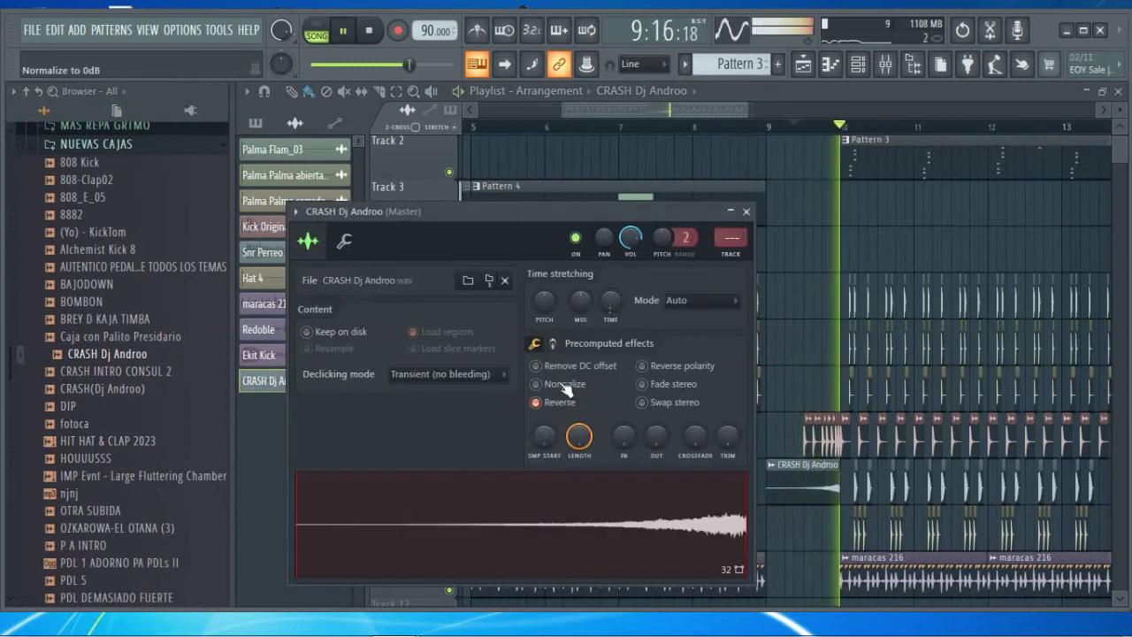
Lower the reversed crash's channel volume while playing the transition into bar 10
key(space)
key(space)
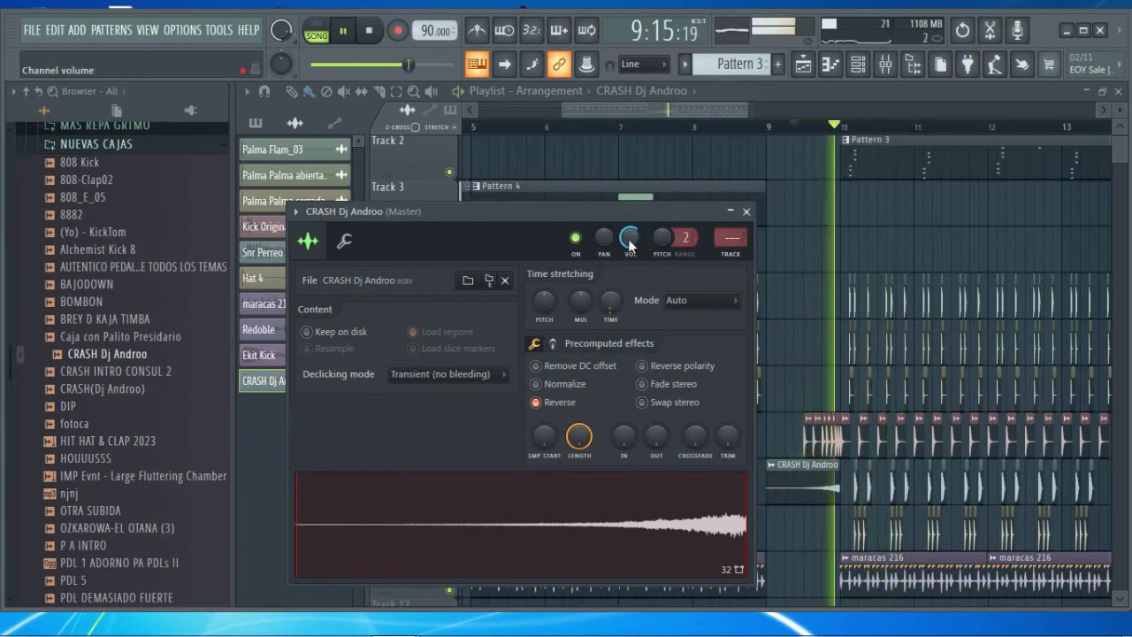
key(space)
Place the CRASH(Dj Androo) sample on Track 12 at bar 10 and route it to mixer track 12
drag(838, 571, 847, 522)
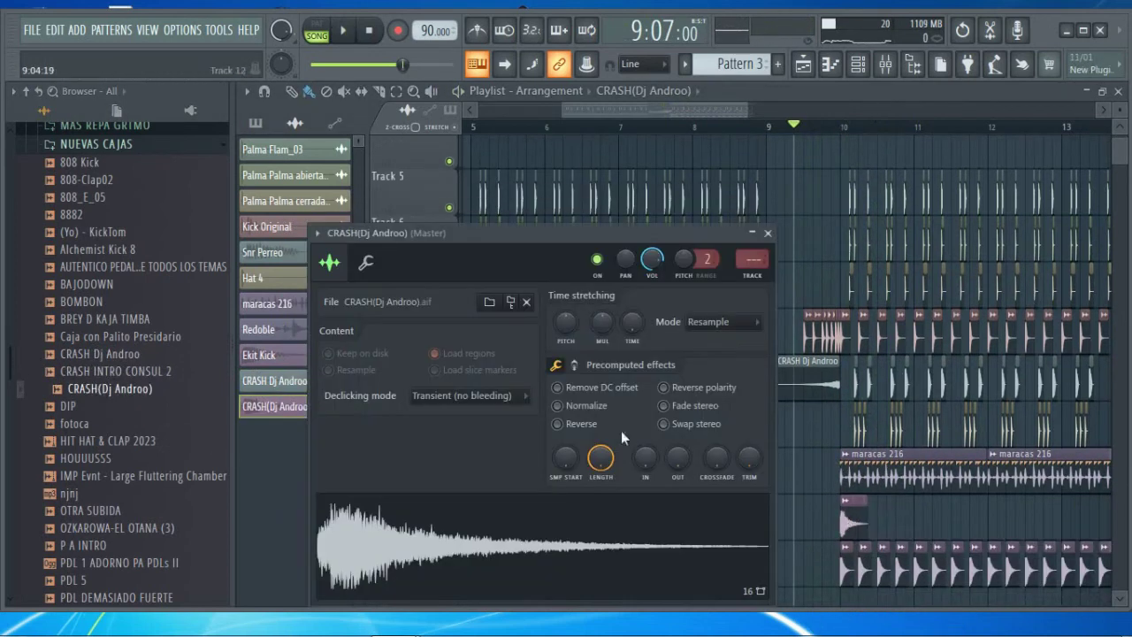
click(318, 234)
click(533, 288)
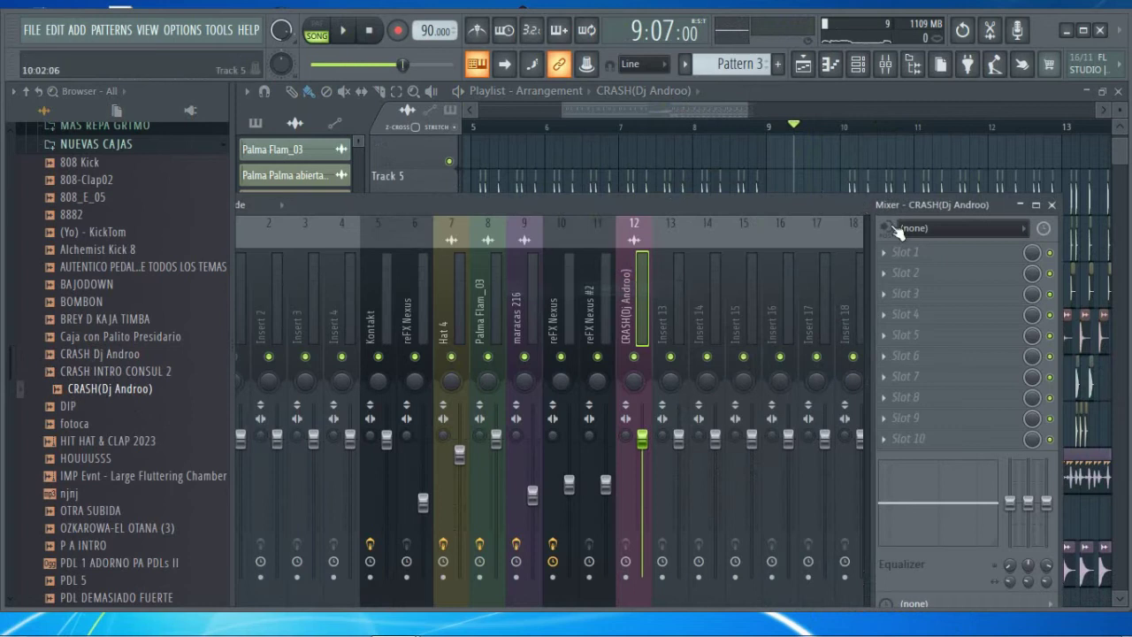
Load Fruity Stereo Enhancer in effect slot 1 of mixer track 12 and lower that track's fader
click(911, 252)
click(752, 164)
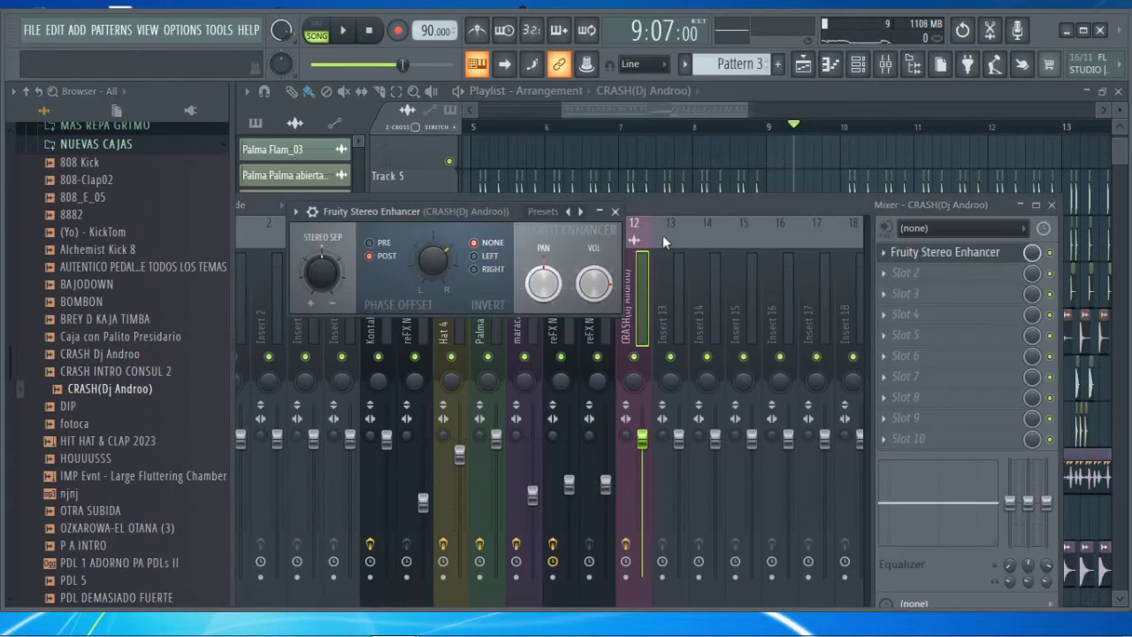
click(616, 211)
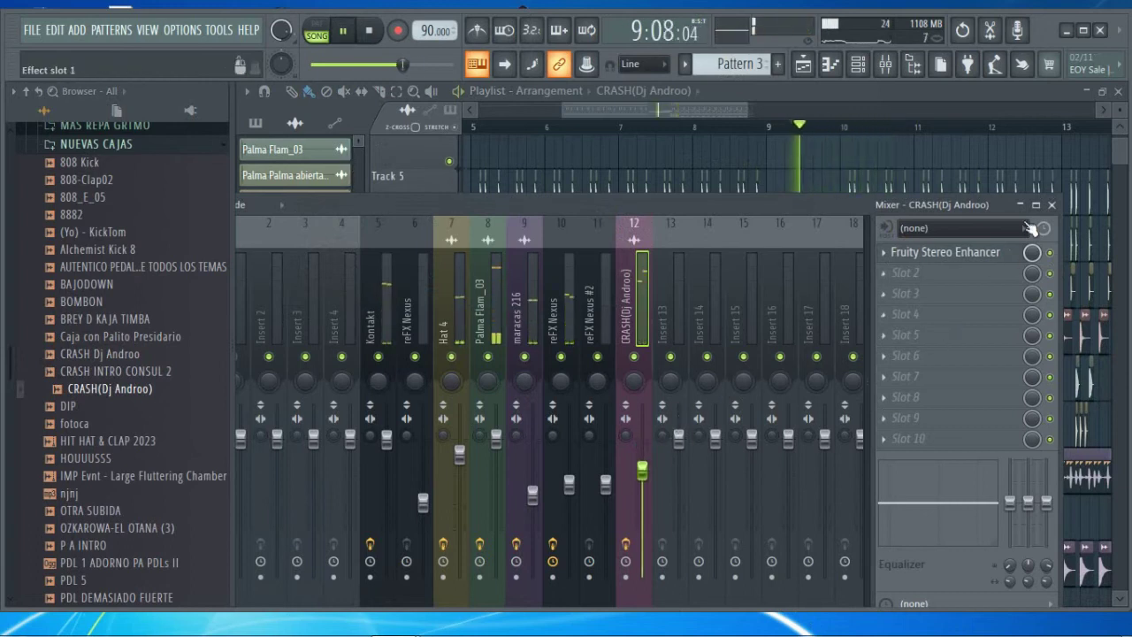
click(1052, 205)
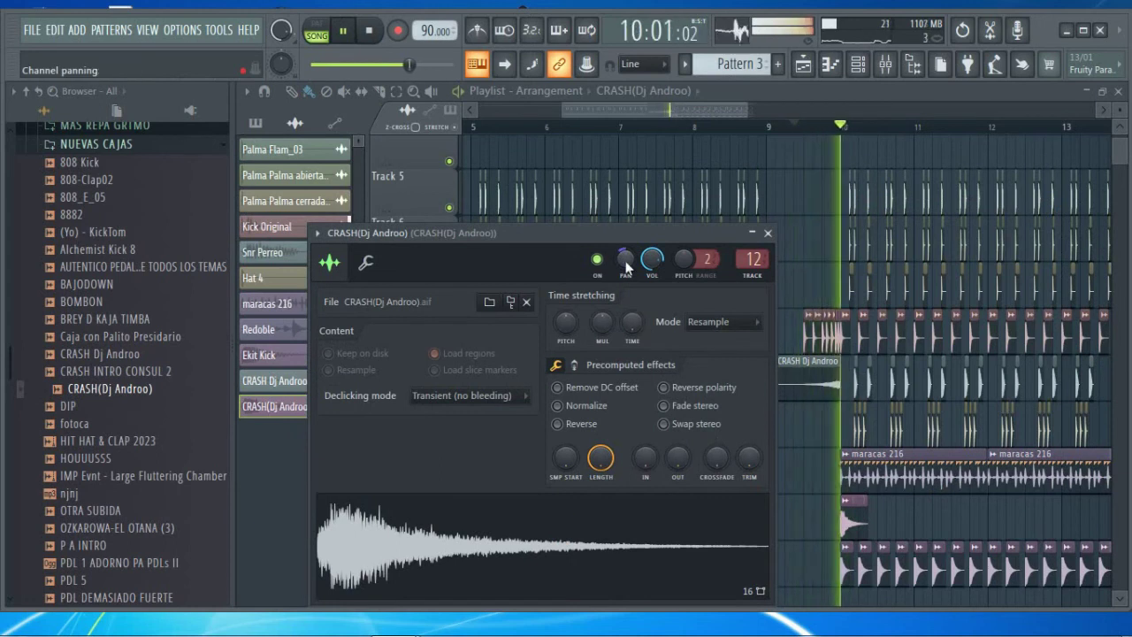
Adjust the panning of the CRASH(Dj Androo) channel and slightly lower its volume during playback
click(768, 234)
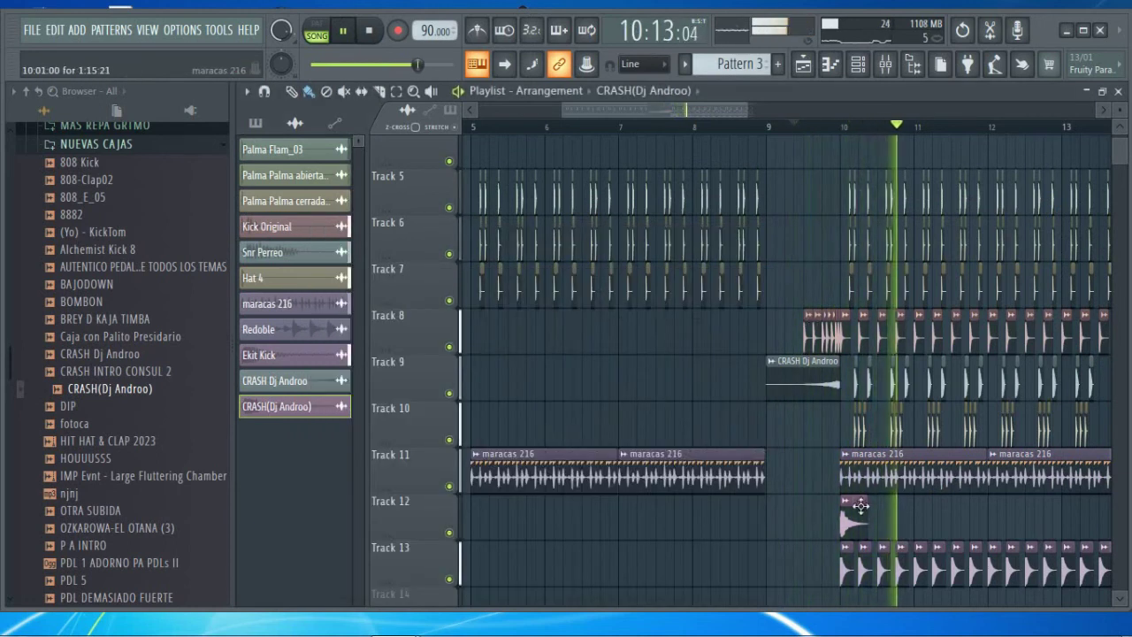
click(854, 520)
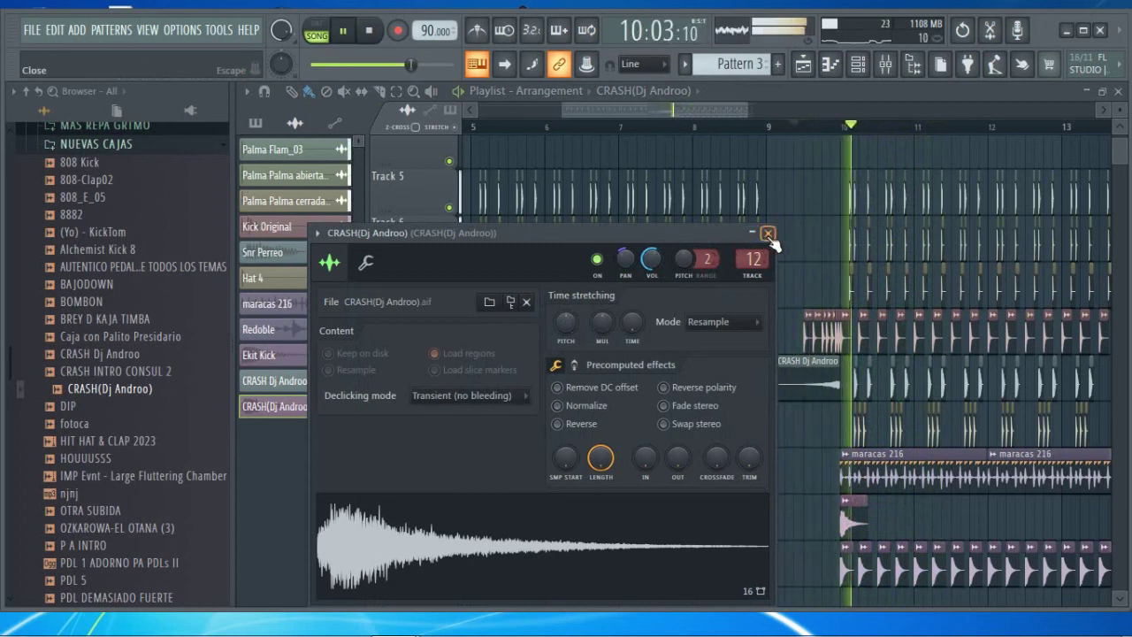
click(769, 235)
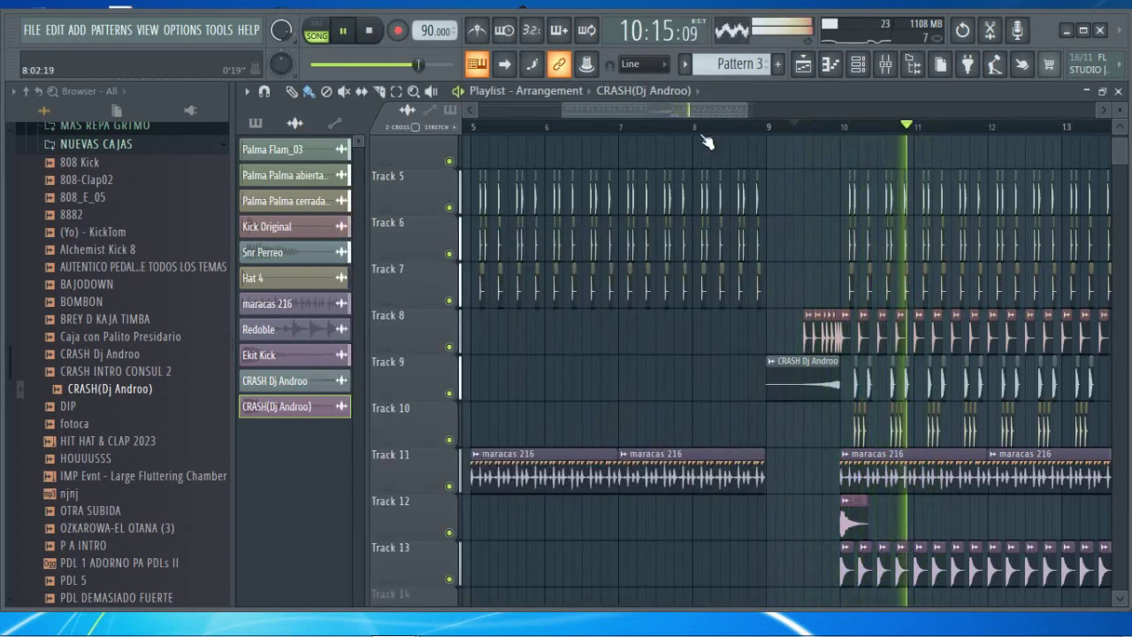
Play the arrangement from before bar 9 into bar 10 and review the transition with both crashes
ctrl+scroll(885, 131, up, 4)
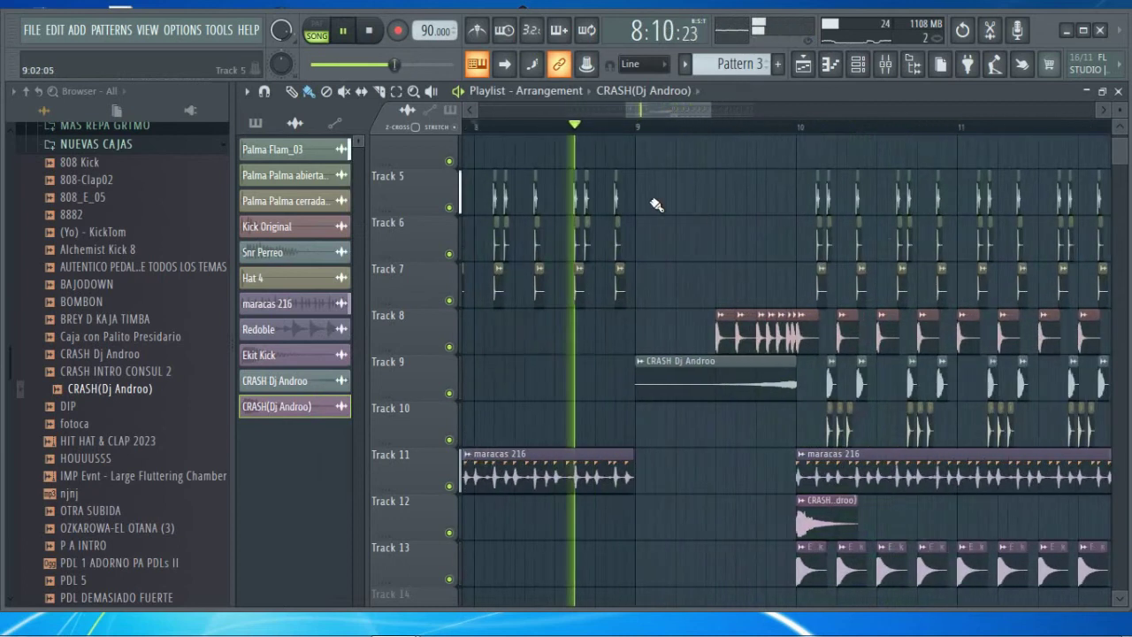
scroll(721, 217, up, 3)
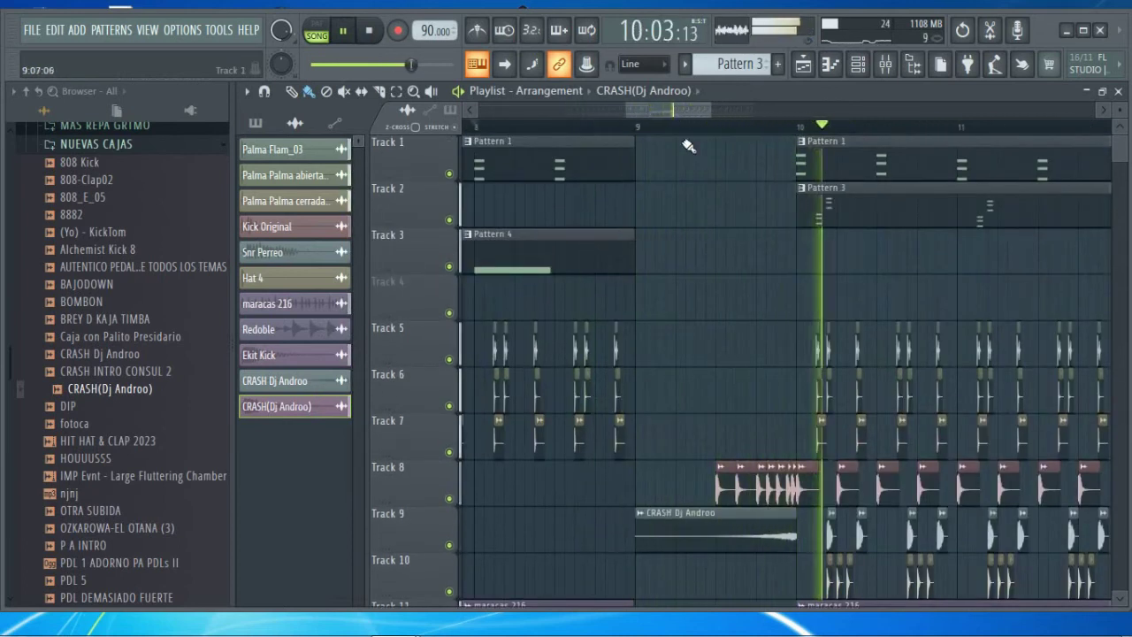
ctrl+scroll(688, 139, down, 5)
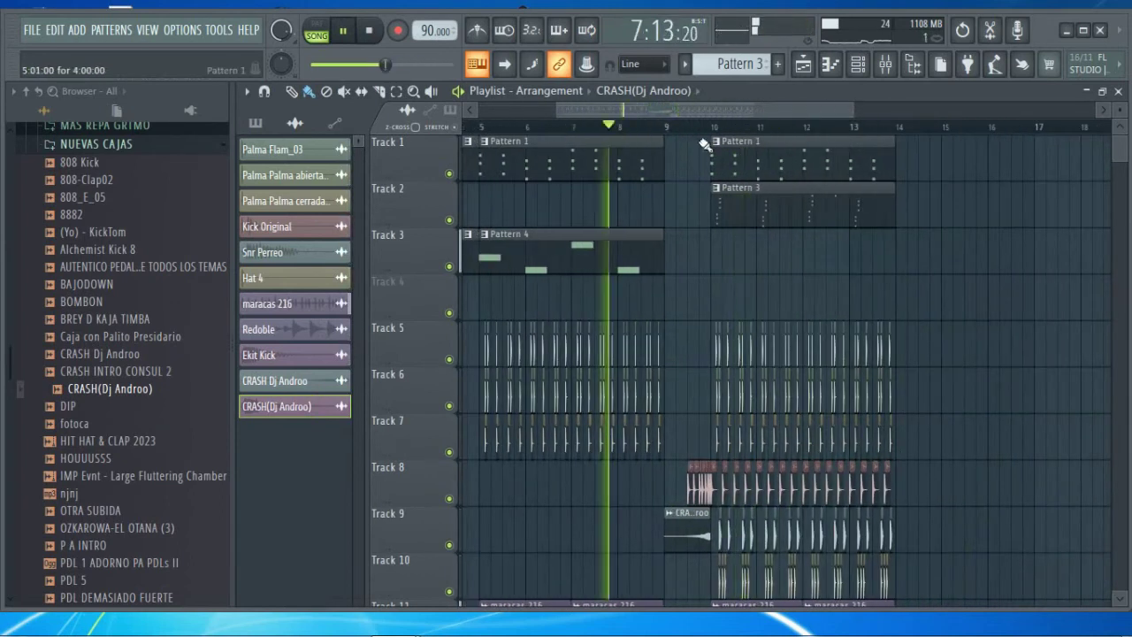
ctrl+scroll(712, 139, up, 4)
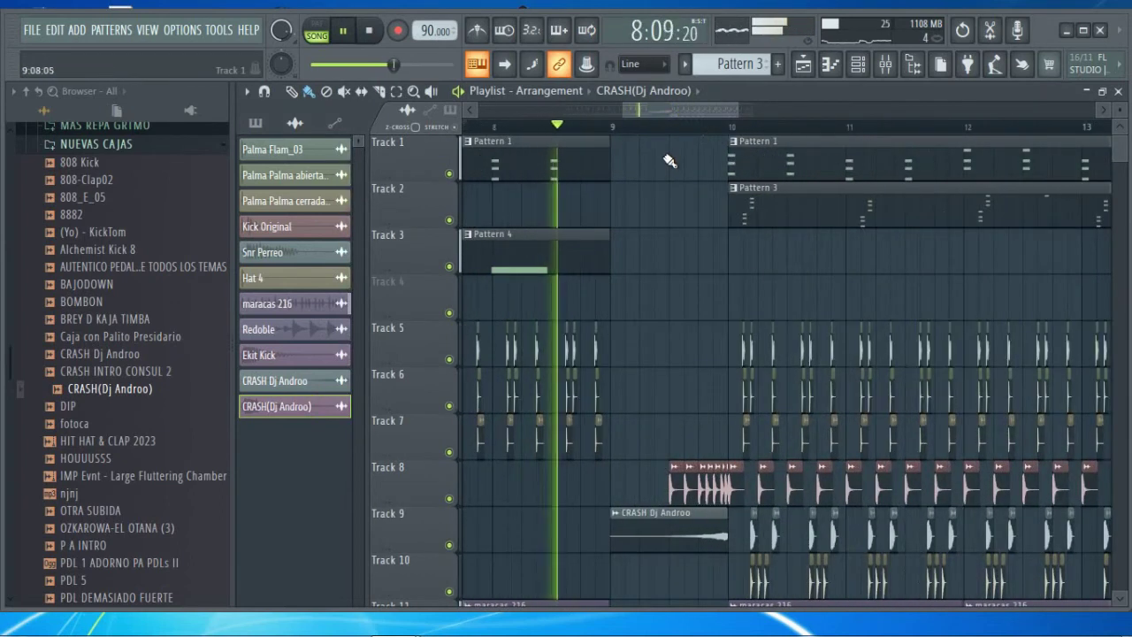
Try the maracas 216 clip on Track 14 at bar 9 and delete it
scroll(672, 168, down, 4)
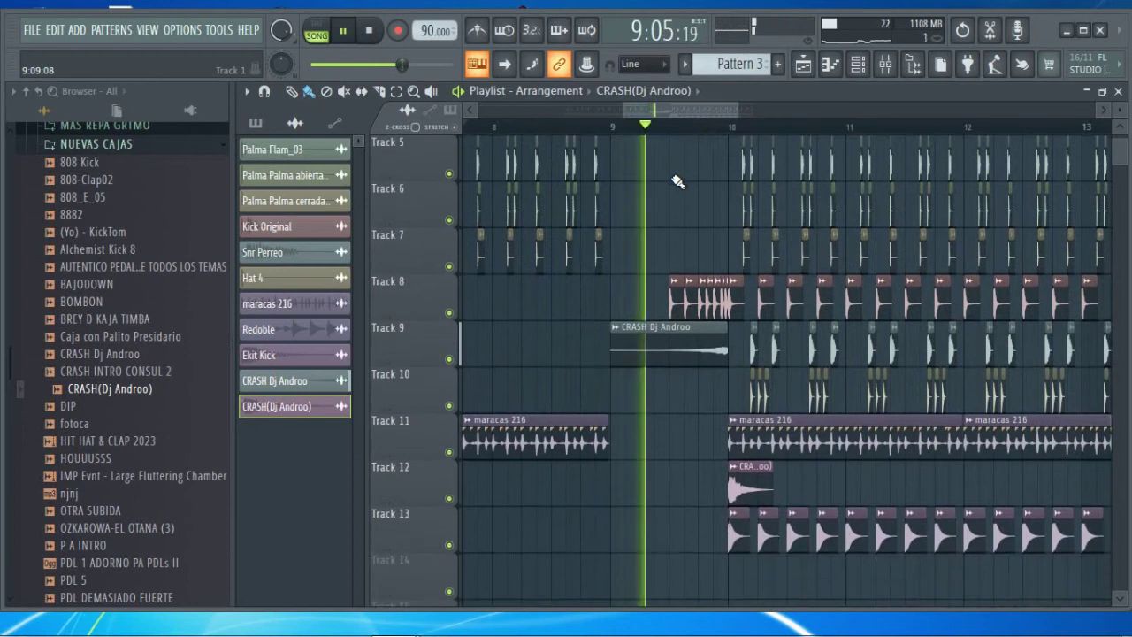
scroll(677, 179, down, 2)
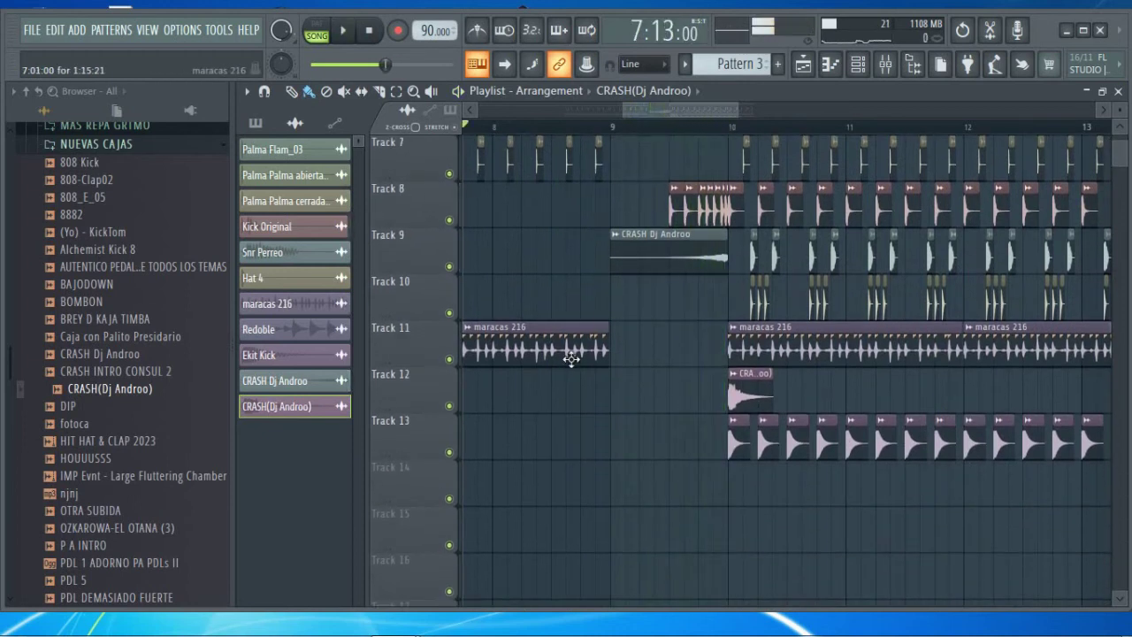
click(569, 354)
click(640, 506)
drag(640, 505, 625, 502)
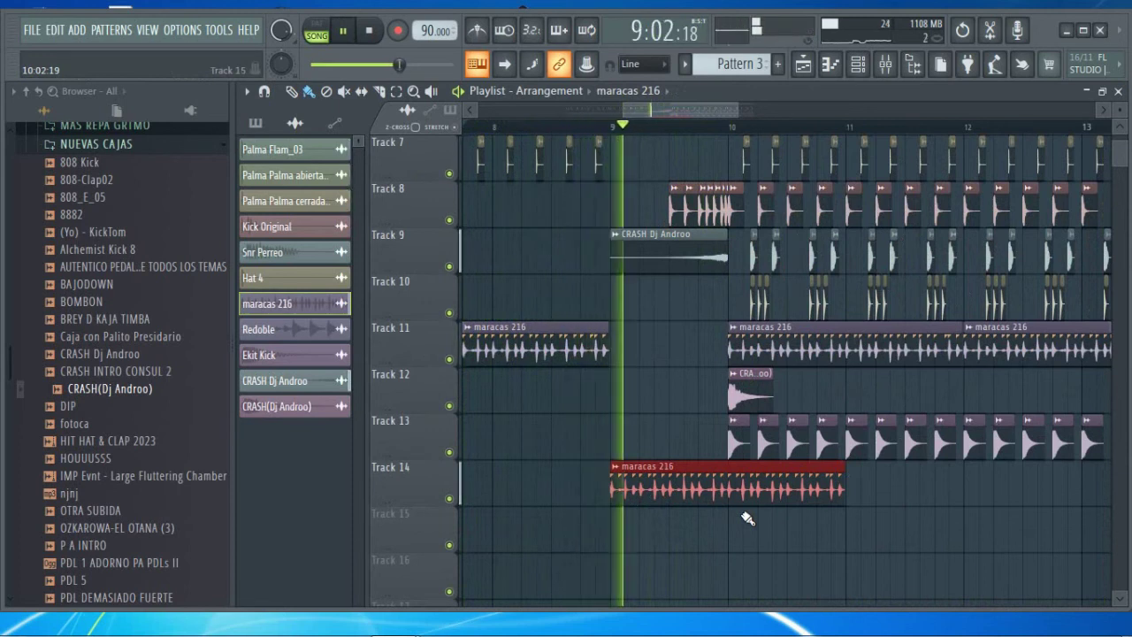
right_click(717, 494)
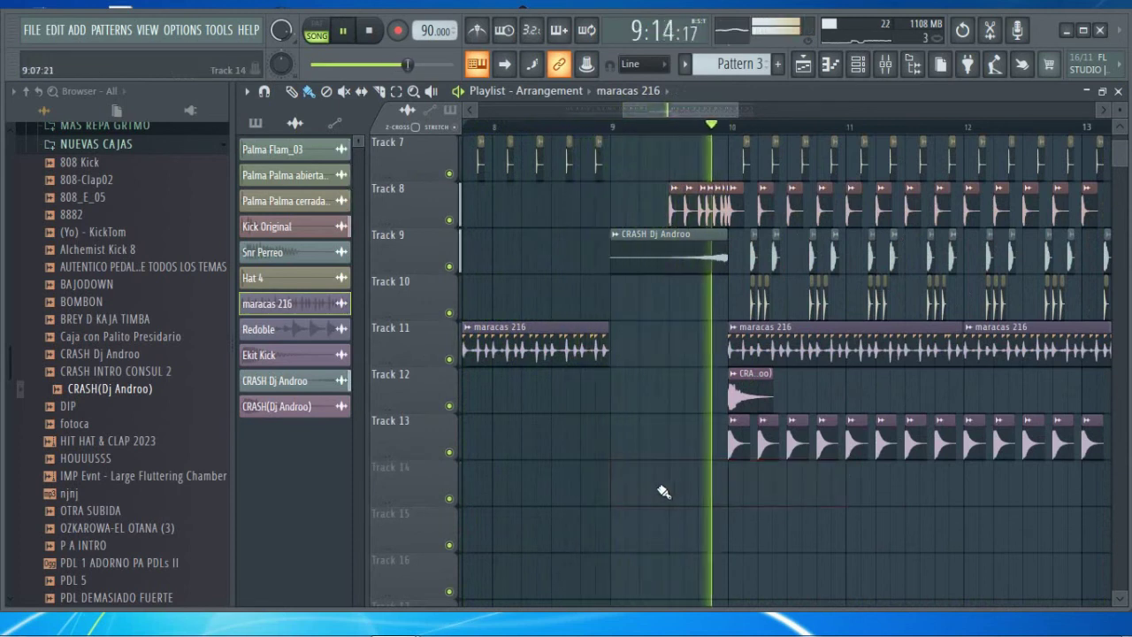
Review the main section during playback and inspect the Nexus notes of Pattern 3 in the piano roll
scroll(663, 452, up, 4)
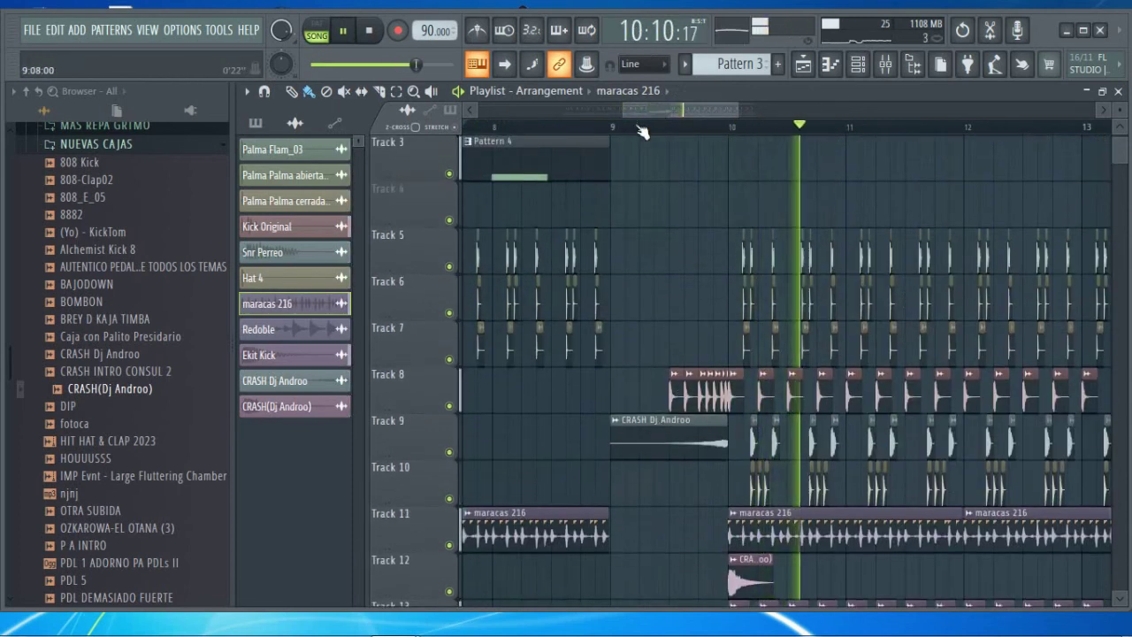
scroll(638, 134, down, 1)
scroll(639, 134, down, 2)
scroll(884, 230, up, 3)
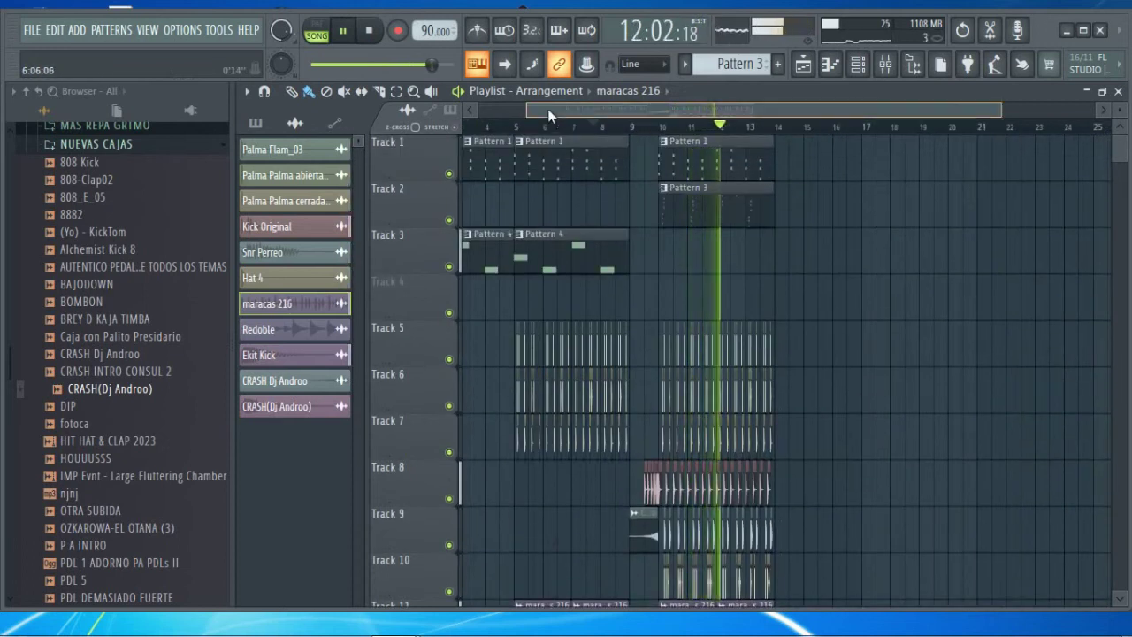
drag(563, 109, 501, 109)
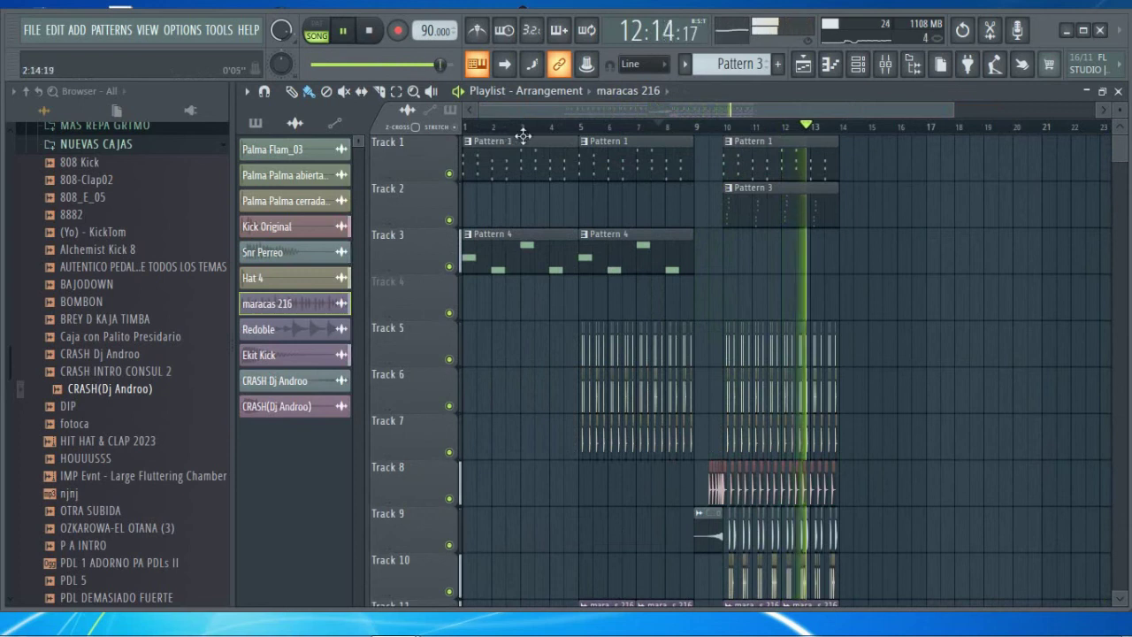
scroll(790, 160, up, 4)
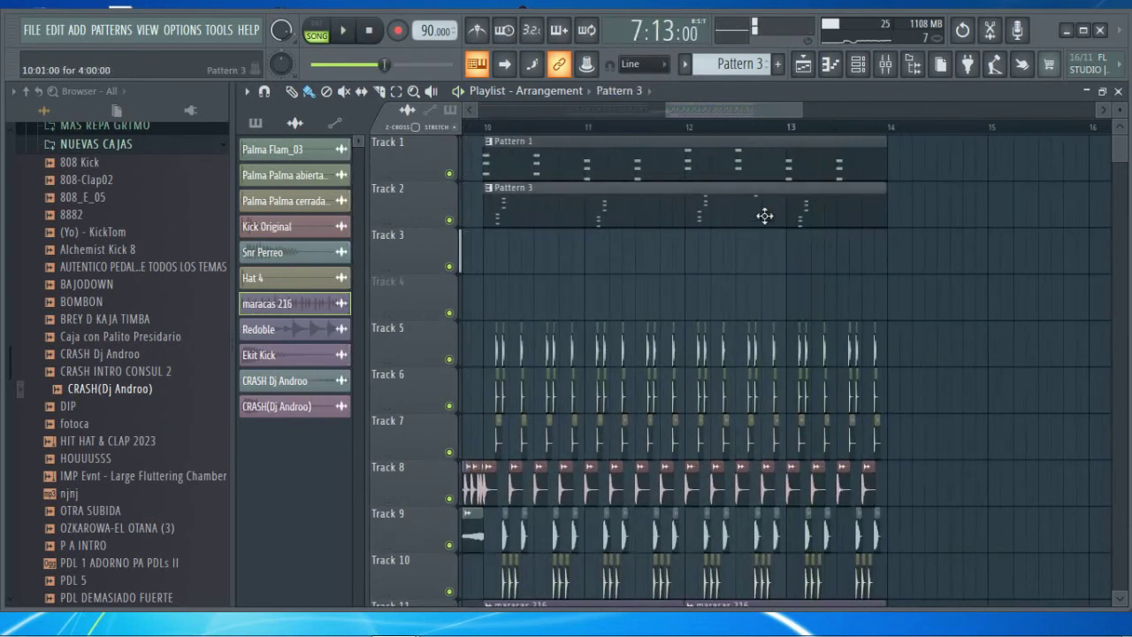
double_click(758, 215)
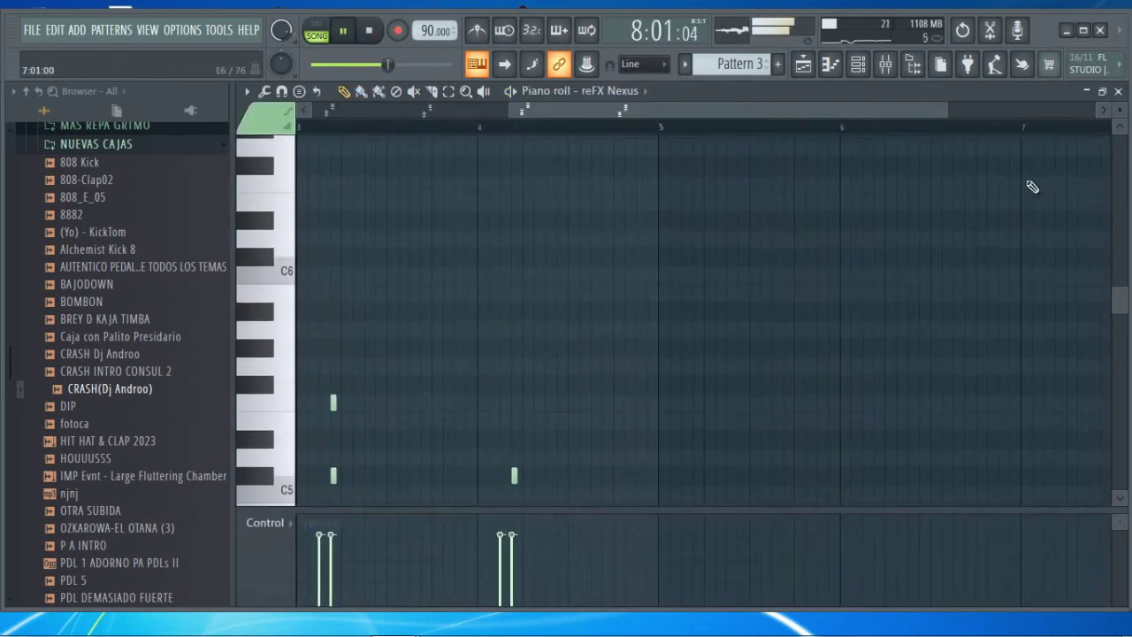
click(1118, 91)
click(734, 146)
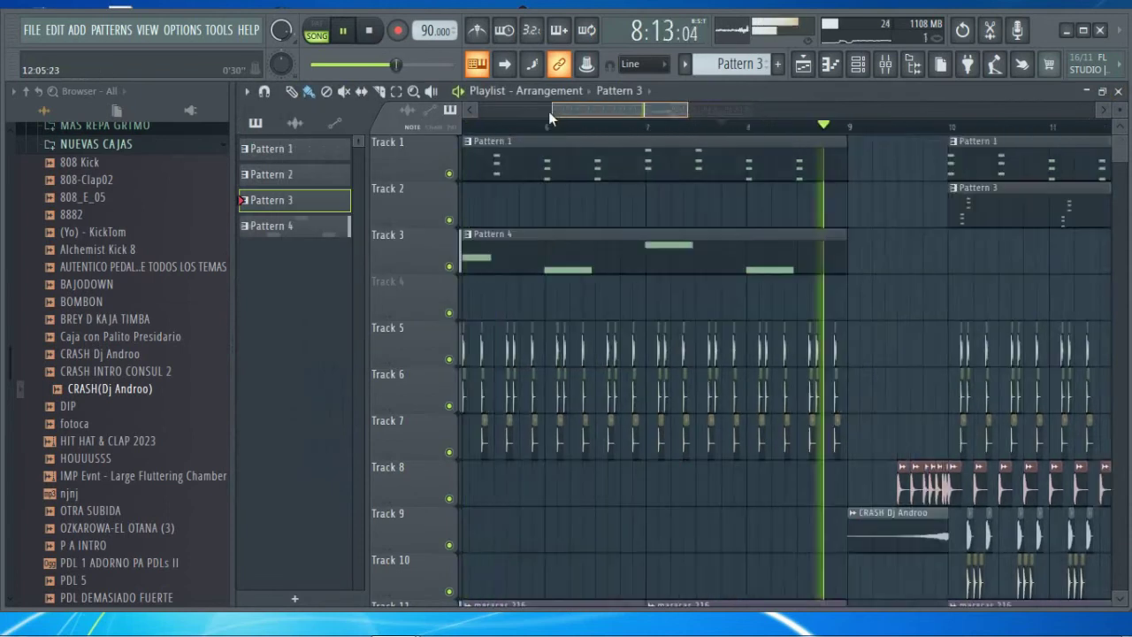
Play the arrangement from bar 1 through the bar 9 transition into the main section and review it
scroll(494, 119, down, 4)
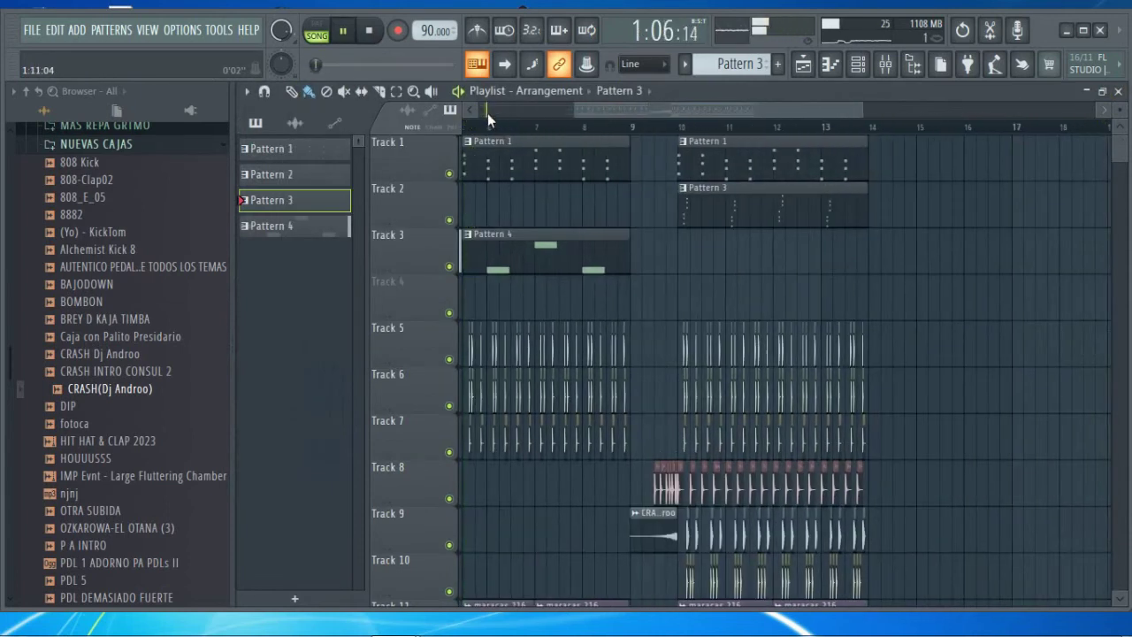
scroll(608, 113, up, 2)
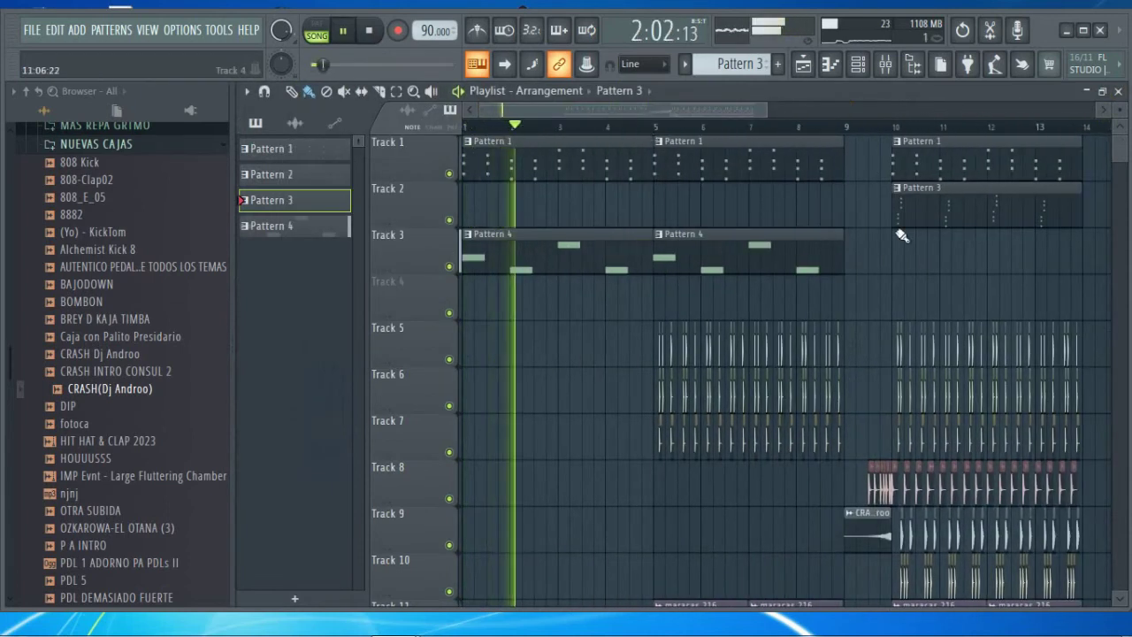
drag(767, 110, 814, 110)
drag(1119, 107, 1119, 96)
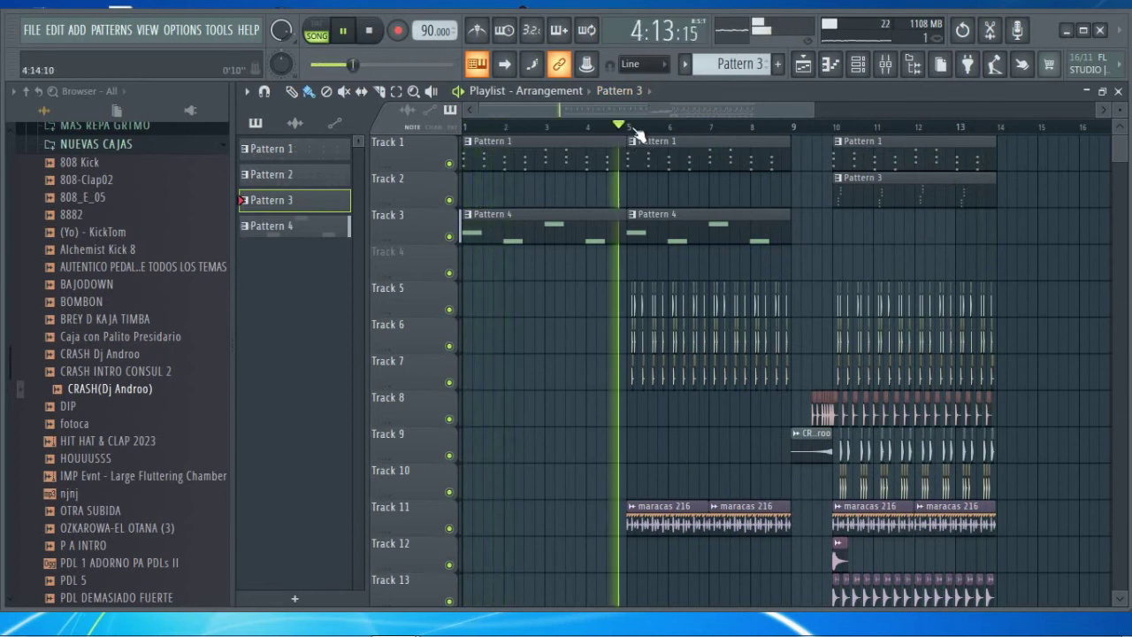
ctrl+scroll(648, 139, up, 5)
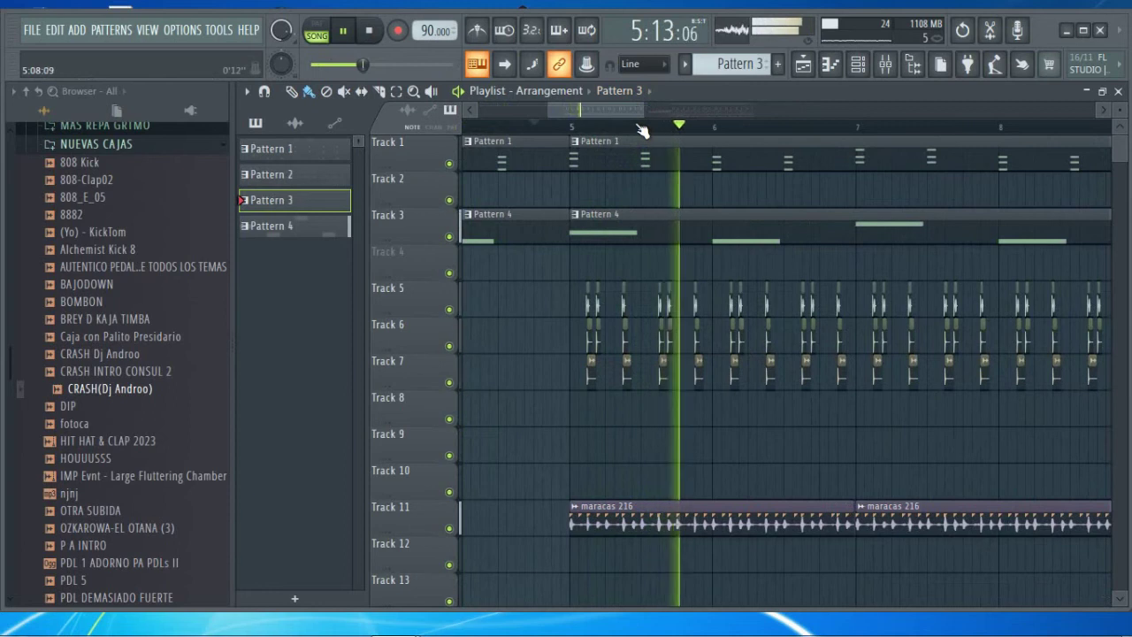
scroll(642, 133, down, 3)
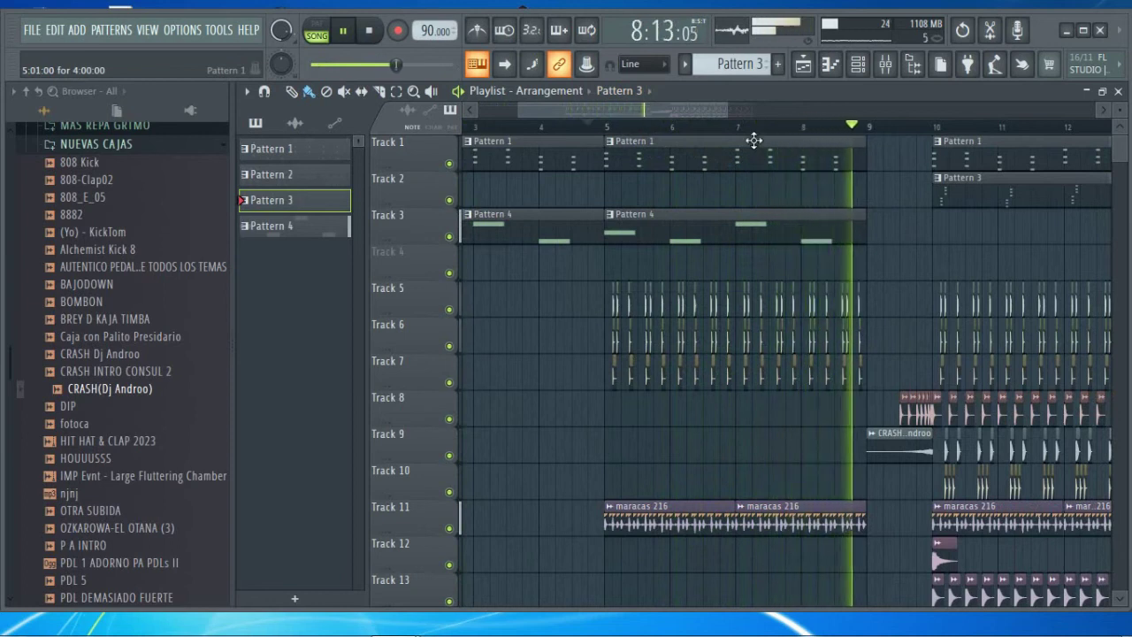
scroll(759, 126, down, 2)
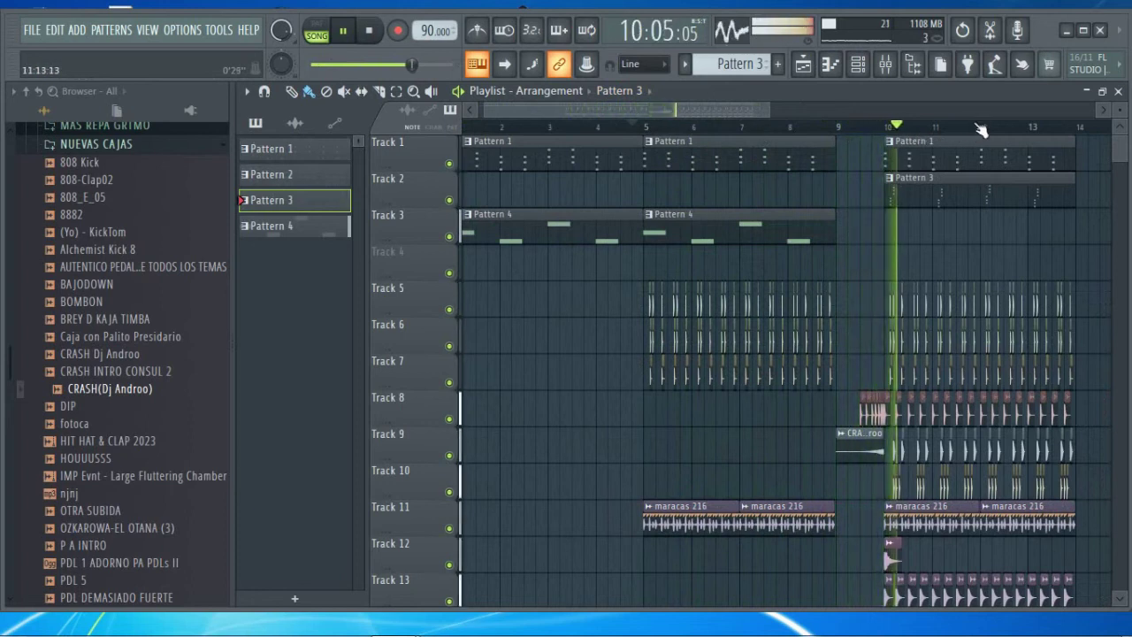
scroll(982, 130, up, 3)
click(739, 129)
scroll(755, 139, up, 4)
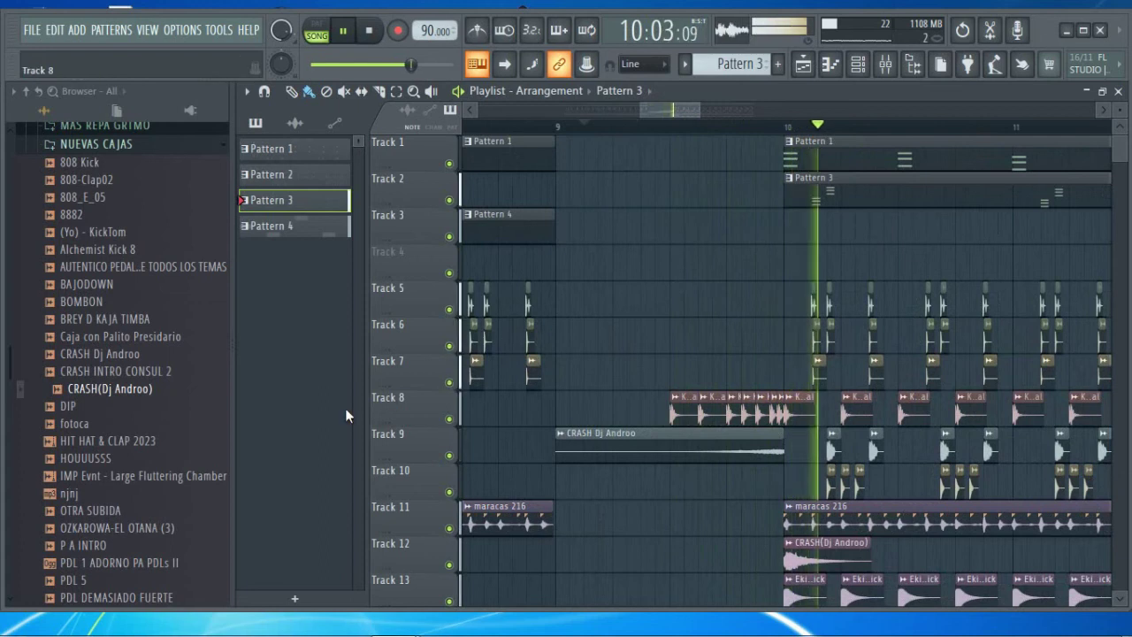
Place the 808_E_05 sample on Track 16 at bar 9 and listen to it in the transition
key(space)
click(120, 426)
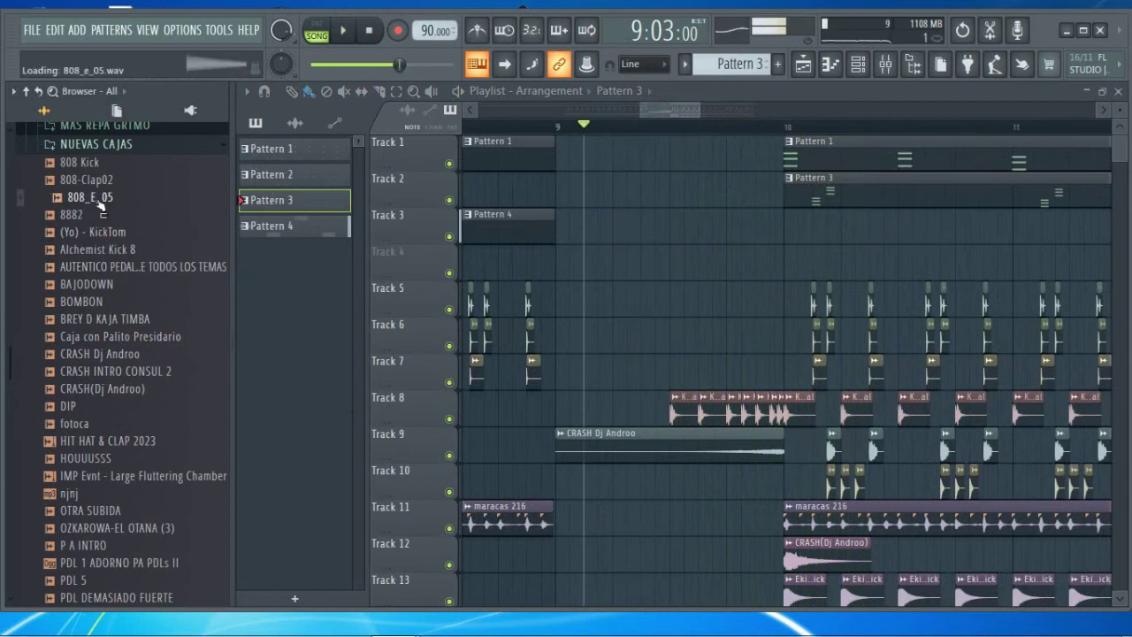
mouse_move(176, 288)
mouse_down()
mouse_move(619, 607)
mouse_move(652, 607)
mouse_move(703, 485)
mouse_move(753, 468)
mouse_move(715, 471)
mouse_up()
key(space)
key(space)
click(485, 128)
key(space)
scroll(545, 129, up, 3)
drag(825, 466, 799, 465)
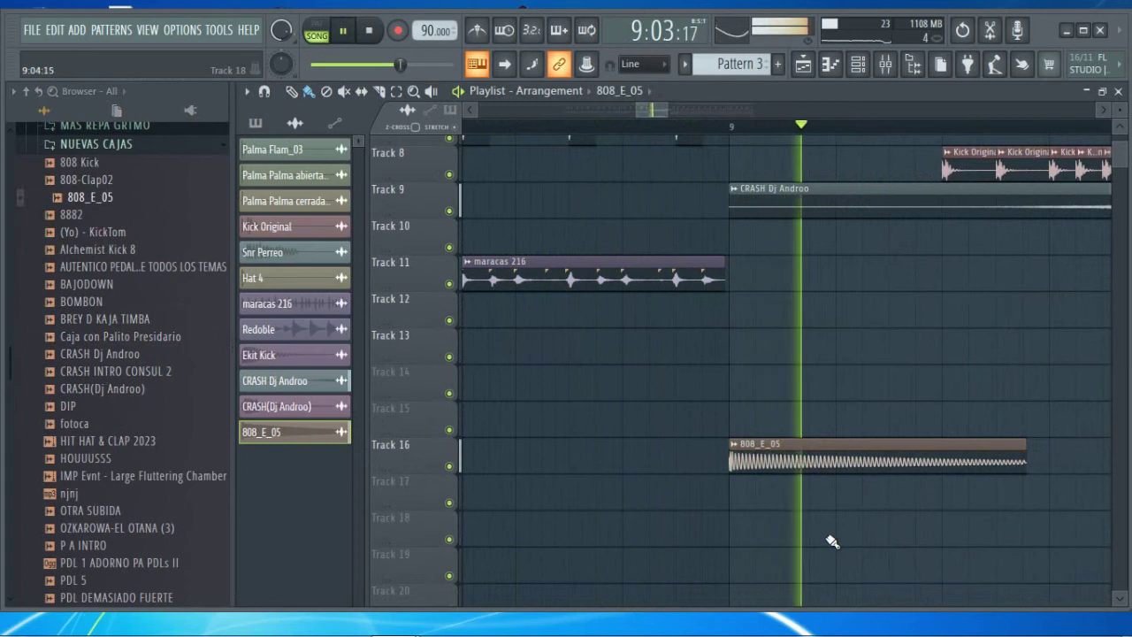
Lower the volume of the 808_E_05 channel to 71% and replay the transition
double_click(769, 456)
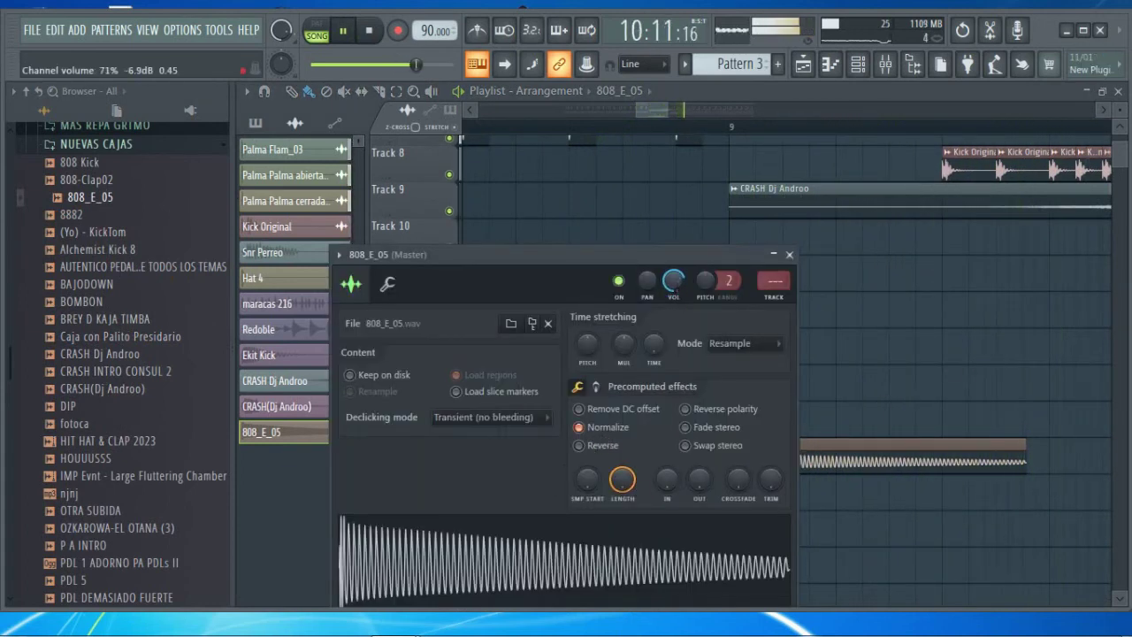
click(789, 254)
scroll(817, 307, up, 4)
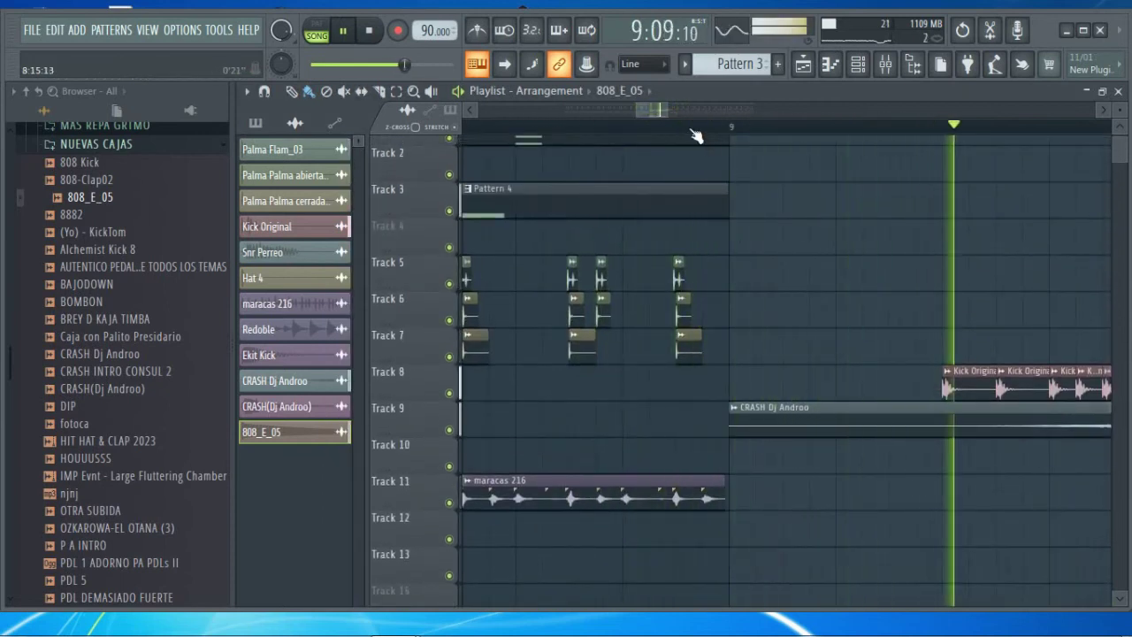
Add a slight fade-in to the 808_E_05 sample and remove its clip from Track 16
scroll(695, 136, down, 5)
scroll(693, 138, down, 2)
scroll(752, 316, down, 4)
key(KP_Divide)
key(KP_Divide)
double_click(699, 532)
drag(667, 492, 667, 486)
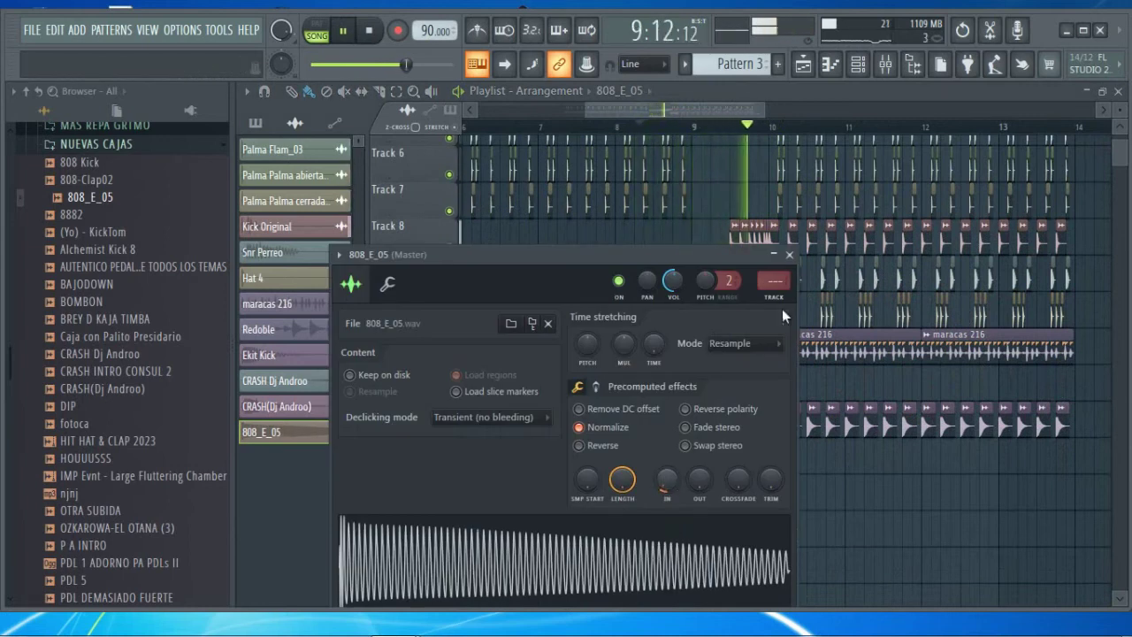
click(790, 254)
Audition the HOUUUSSS sample, collapse the NUEVAS CAJAS and FULL REPA folders, and look through the other sound folders
key(space)
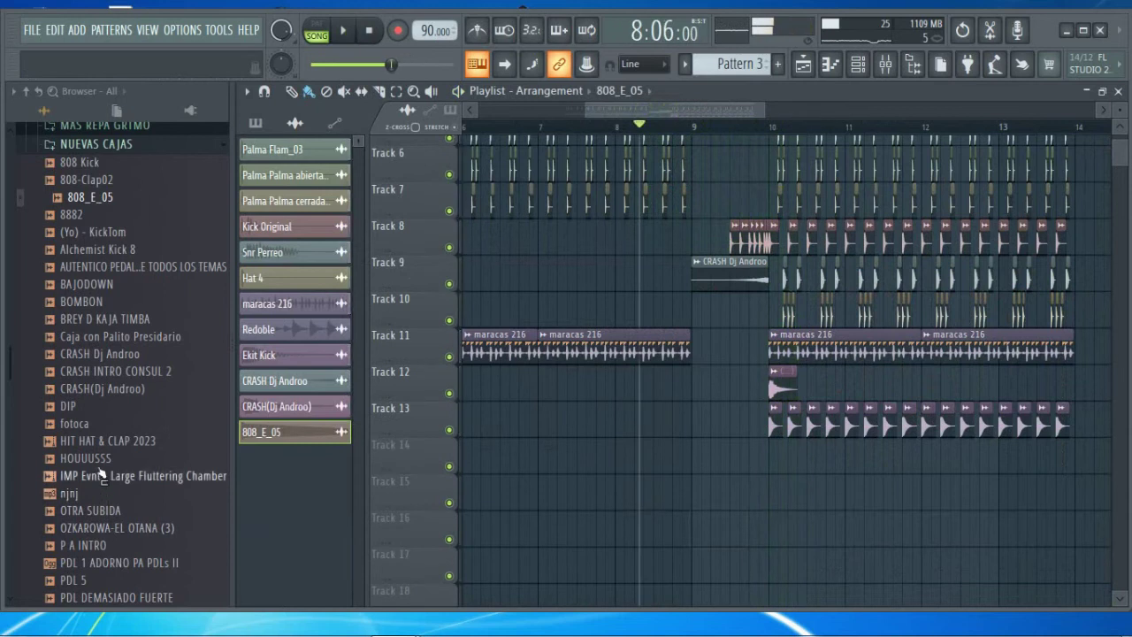
key(space)
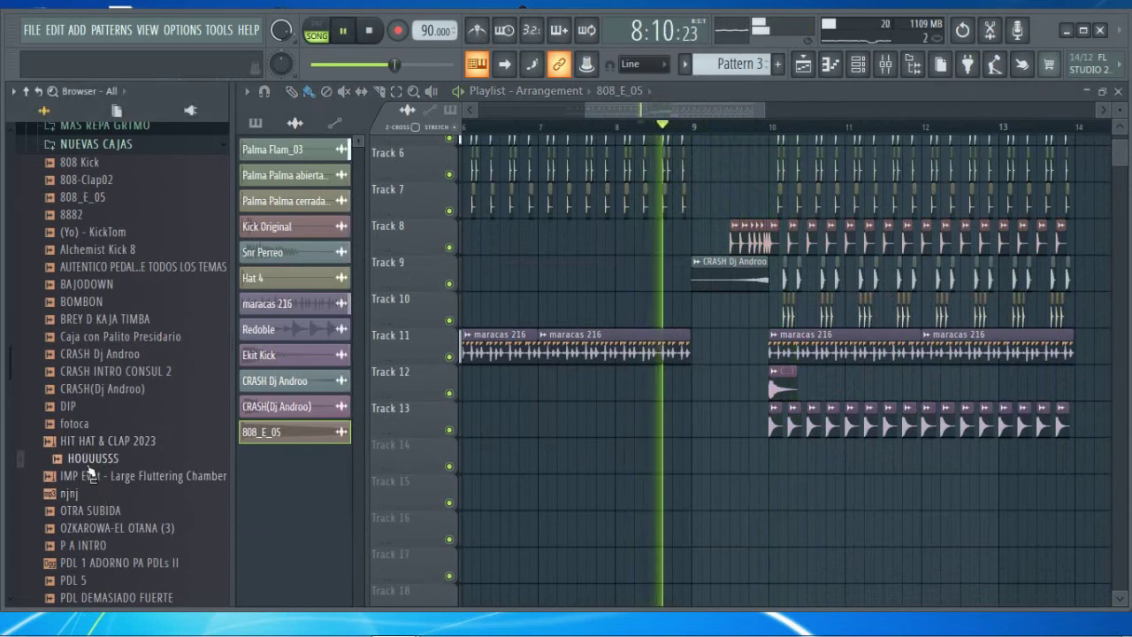
scroll(160, 423, down, 4)
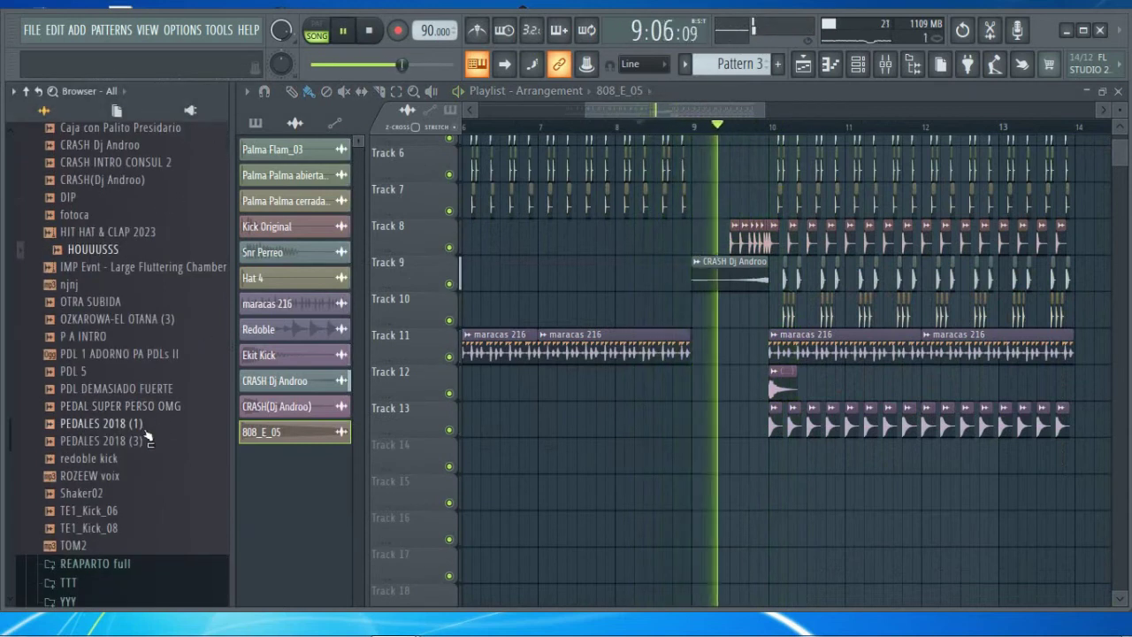
scroll(124, 460, up, 10)
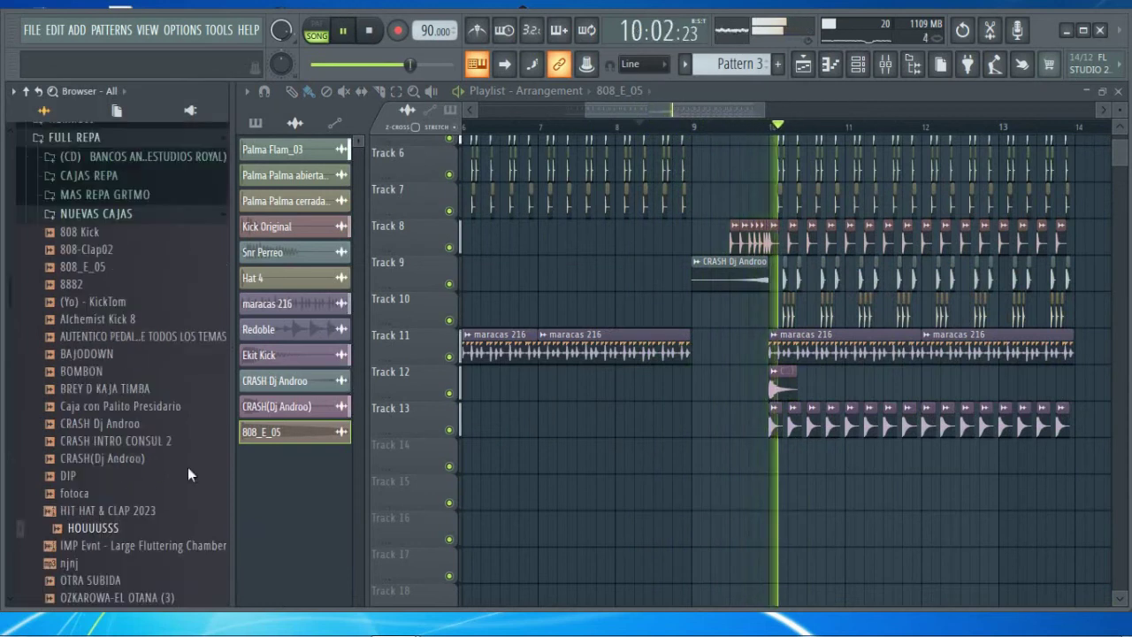
click(106, 460)
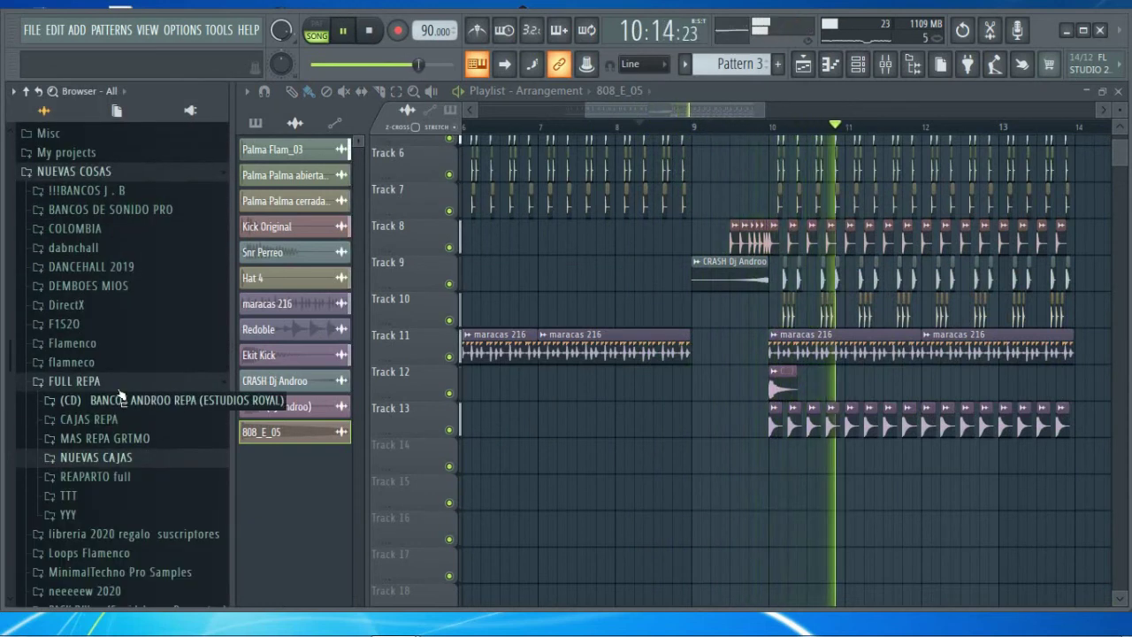
click(123, 383)
scroll(168, 416, down, 1)
scroll(168, 419, down, 3)
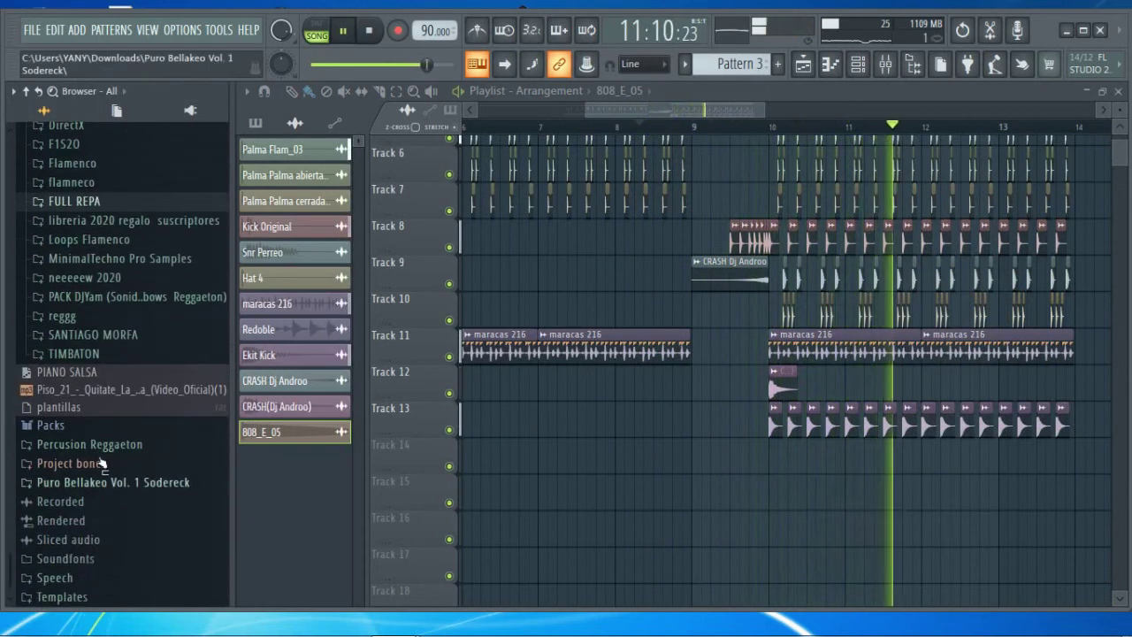
scroll(115, 375, up, 3)
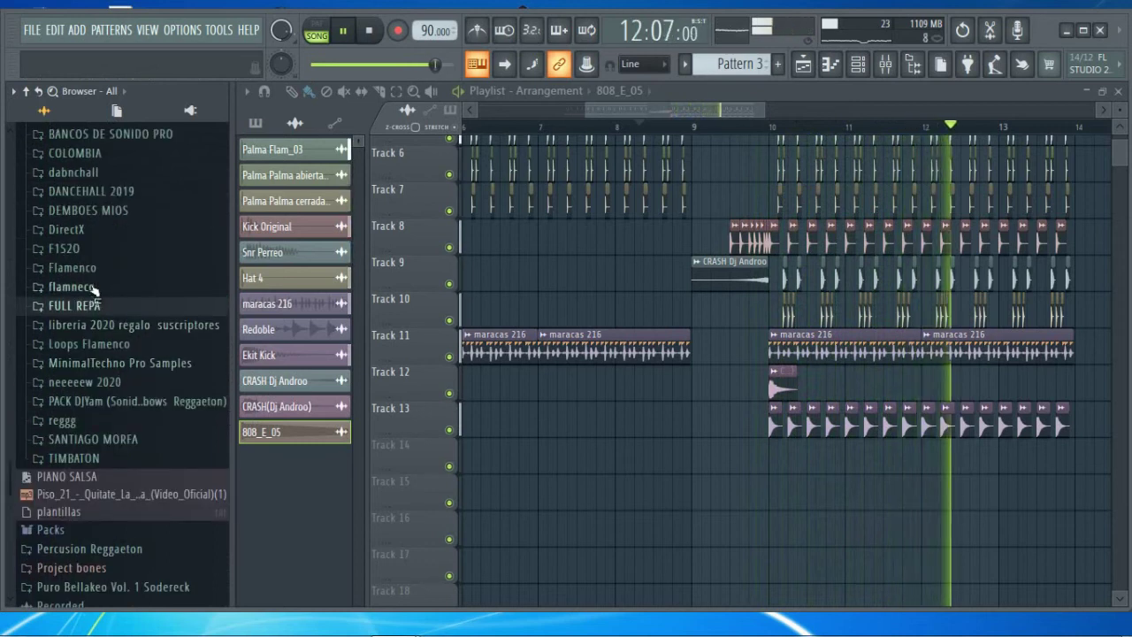
Stop playback, open the castanet and Taconeo samples inside the Flamenco folder, and audition Castanuela Loop_04_163.0
key(space)
click(79, 267)
click(168, 325)
click(132, 378)
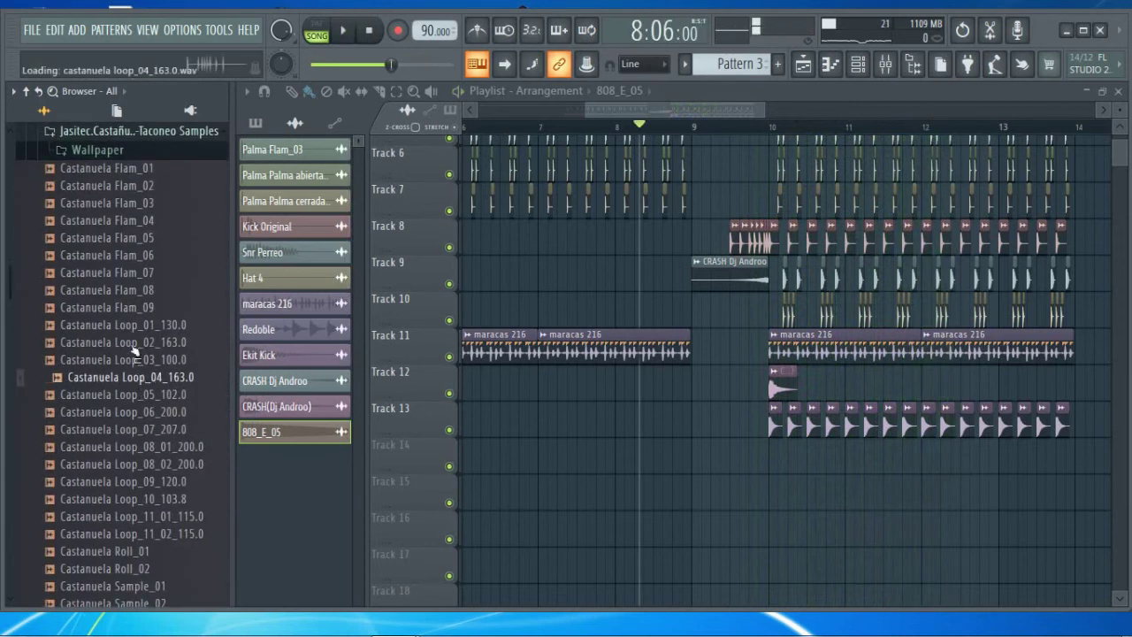
Audition several single castanet hits between Castanuela Sample_01 and Castanuela Sample_11
scroll(141, 411, down, 6)
click(131, 446)
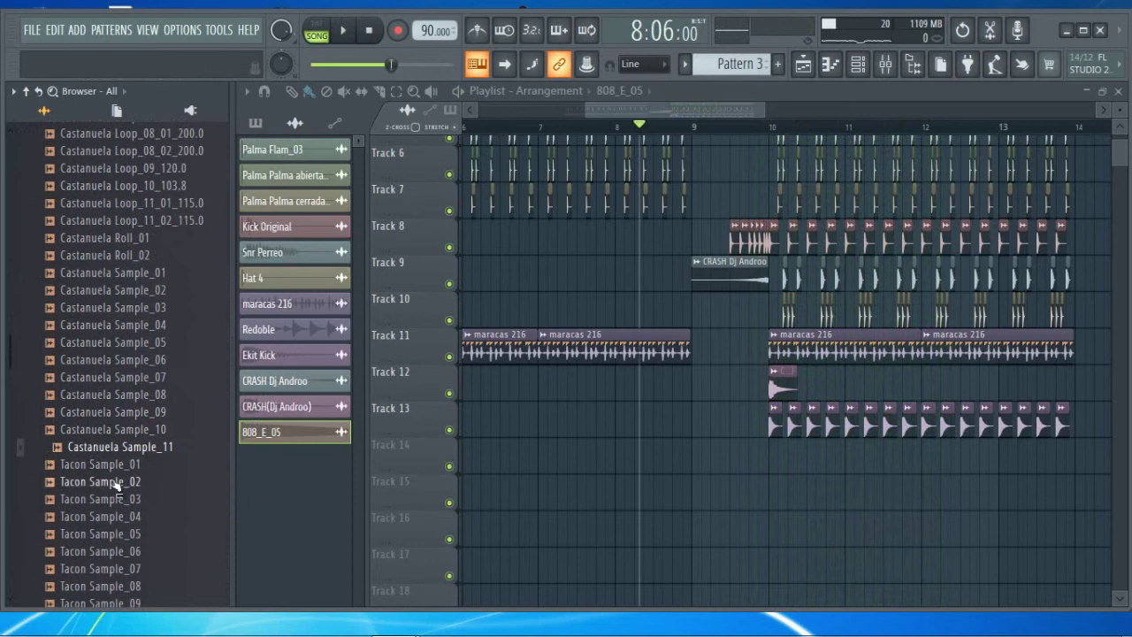
click(147, 430)
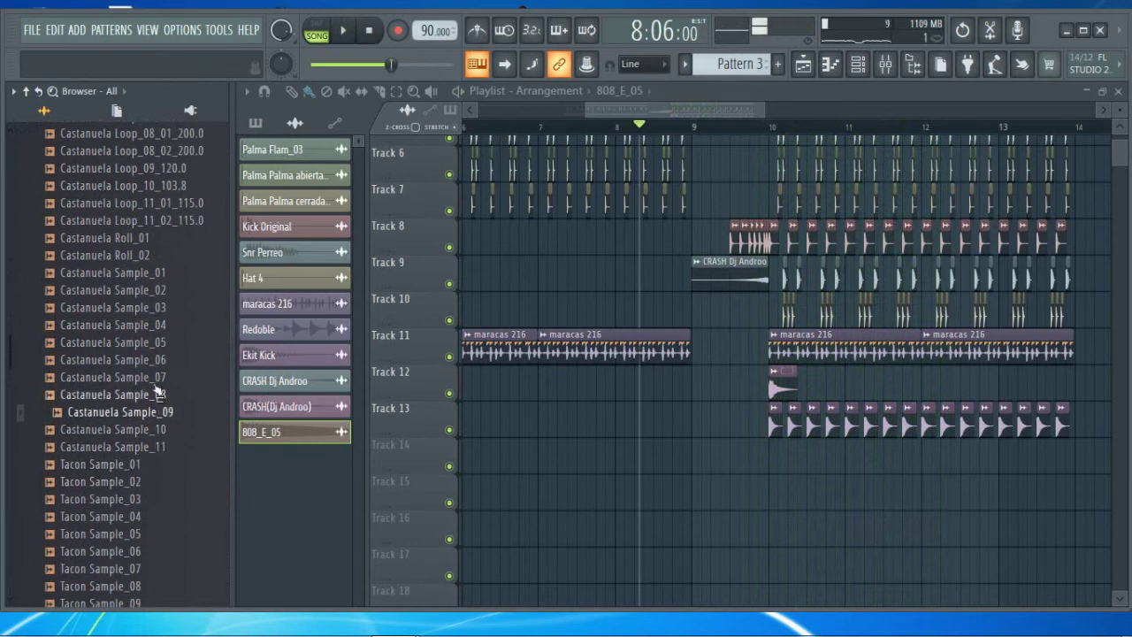
click(150, 324)
click(145, 291)
click(146, 274)
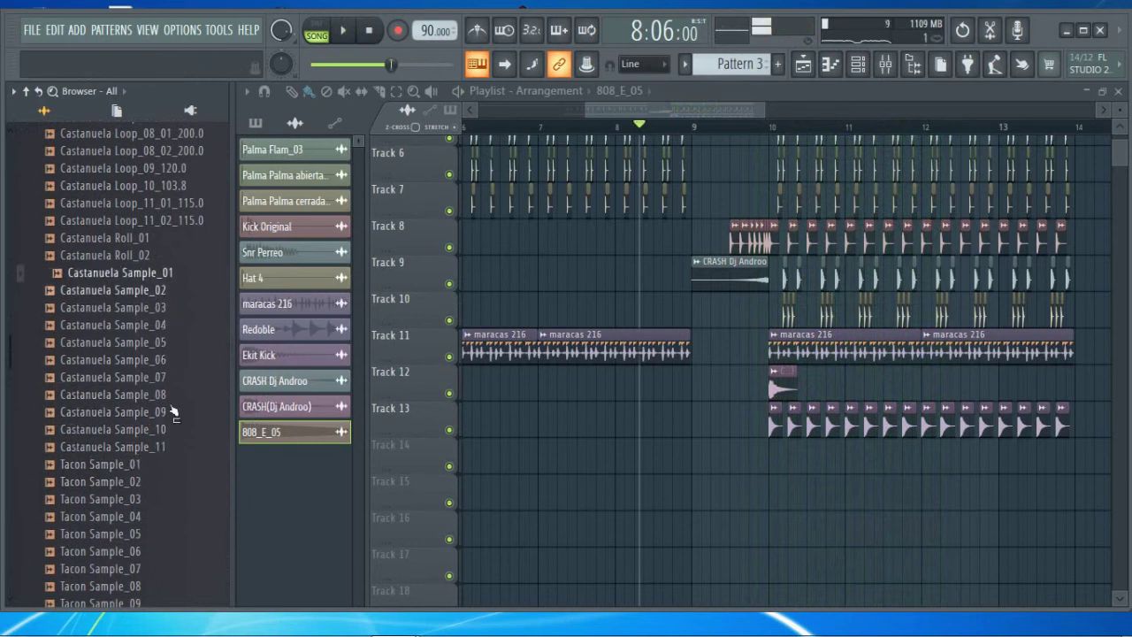
click(158, 448)
Audition the castanet loops Castanuela Loop_11_01_115.0 and Castanuela Loop_11_02_115.0
click(140, 204)
scroll(151, 325, up, 2)
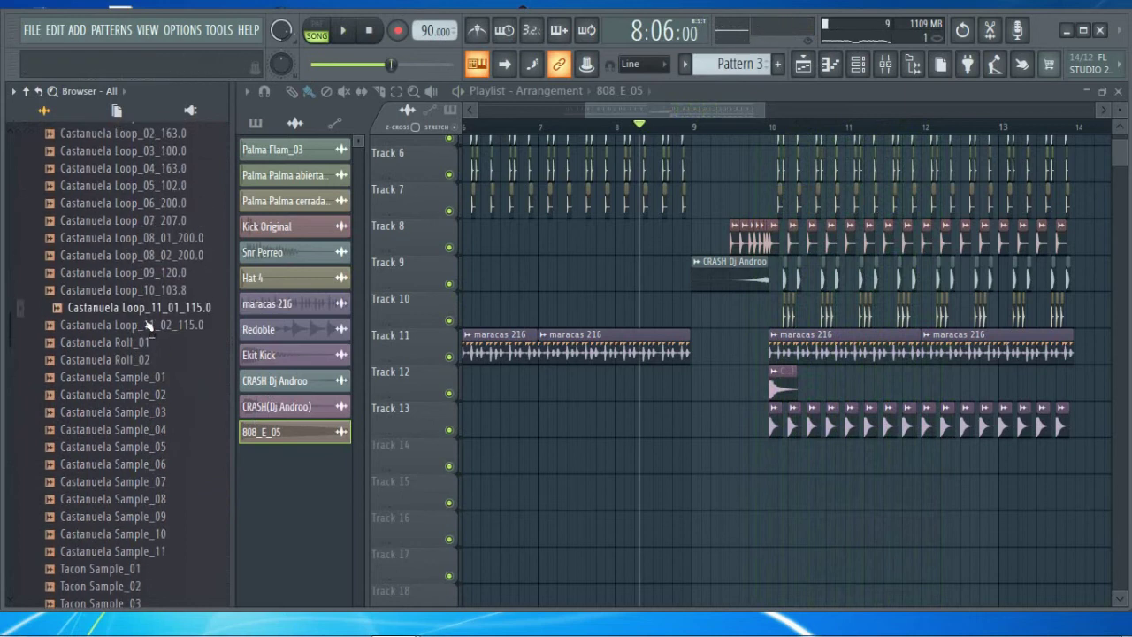
click(131, 324)
click(133, 309)
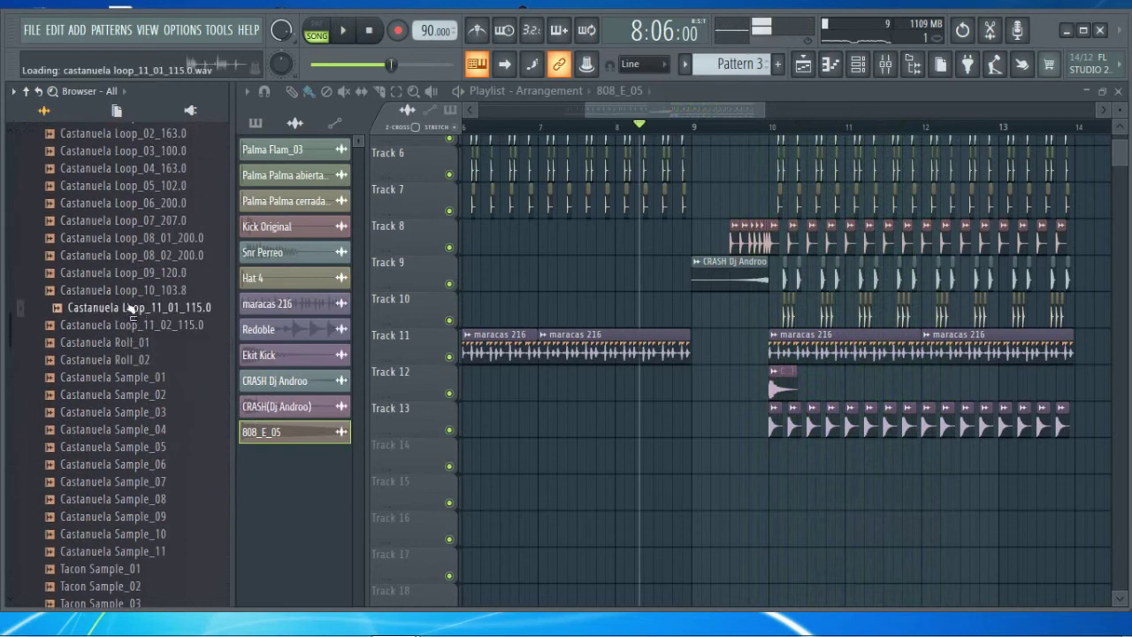
Audition the neighbouring castanet loop and place Castanuela Loop_11_01_115.0 on Track 15 in bar 9
click(131, 292)
click(130, 308)
drag(130, 308, 720, 496)
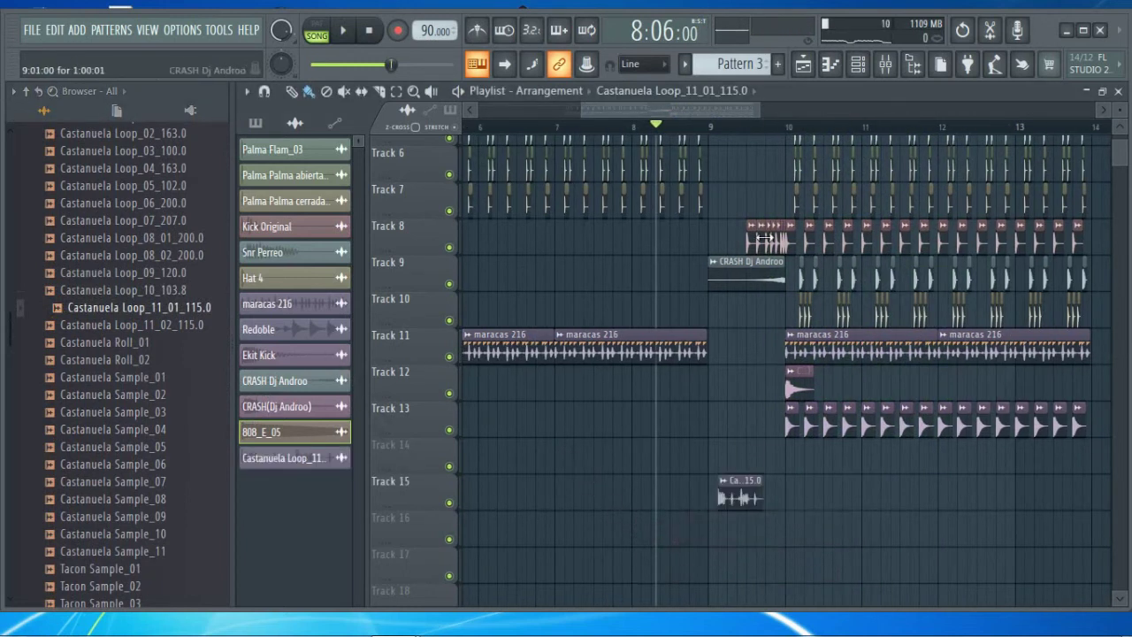
scroll(748, 115, left, 2)
scroll(1076, 133, up, 4)
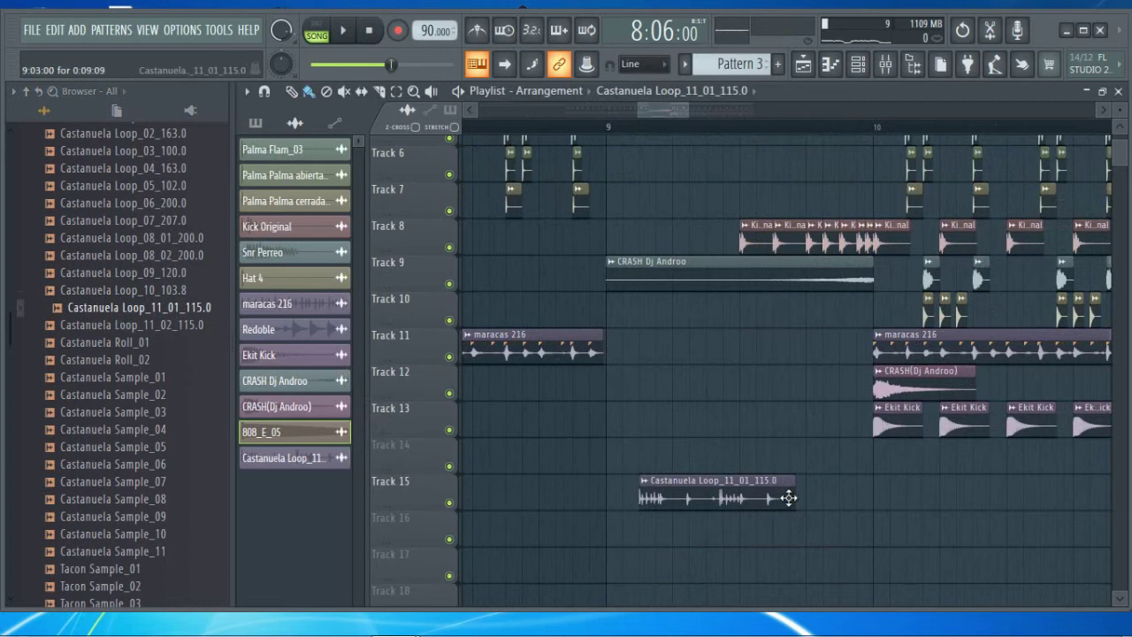
Trim the castanet clip on Track 15 to its opening hits, 0:02:09 long, and move it to 9:13:00
key(space)
drag(655, 502, 678, 503)
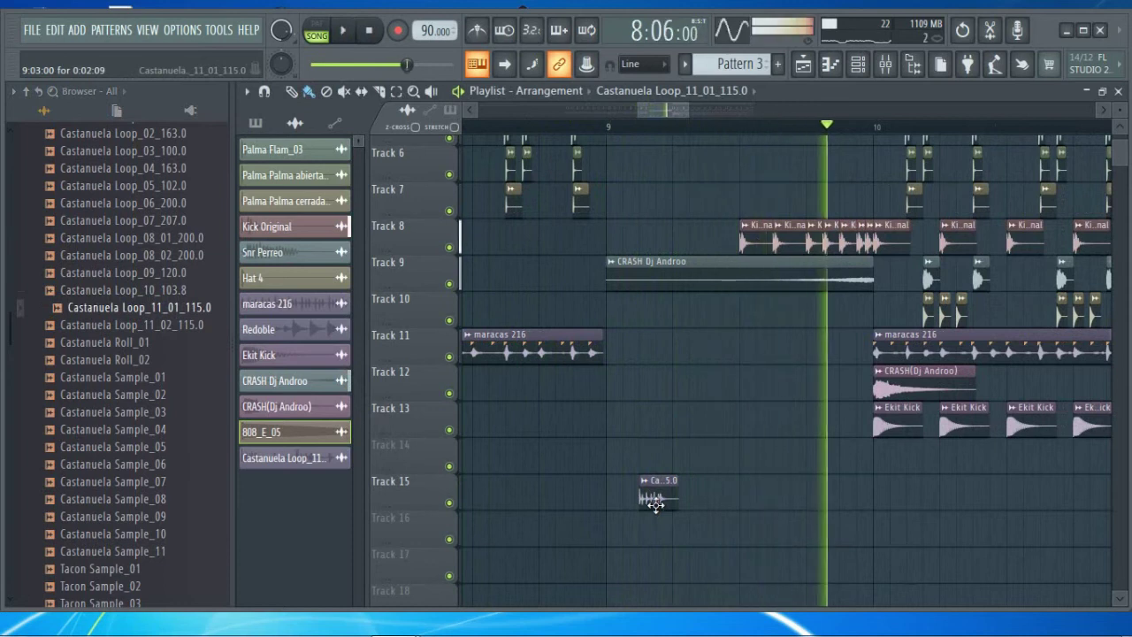
drag(656, 504, 818, 503)
Open the castanet loop's sample settings and route the channel to free mixer track 13
double_click(819, 497)
key(space)
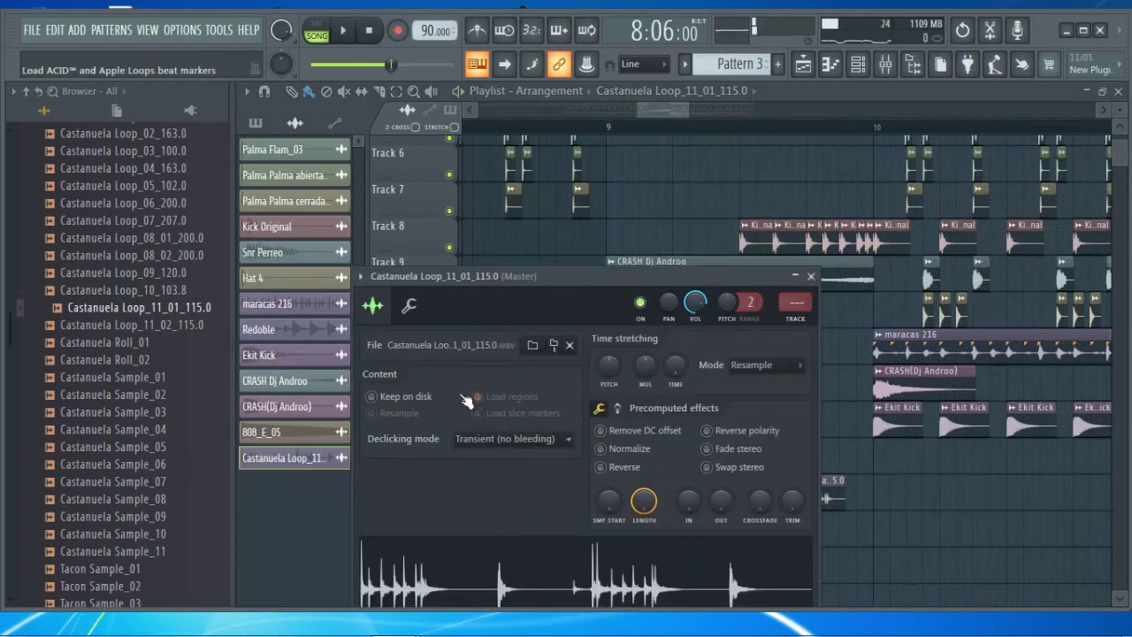
click(362, 279)
click(584, 336)
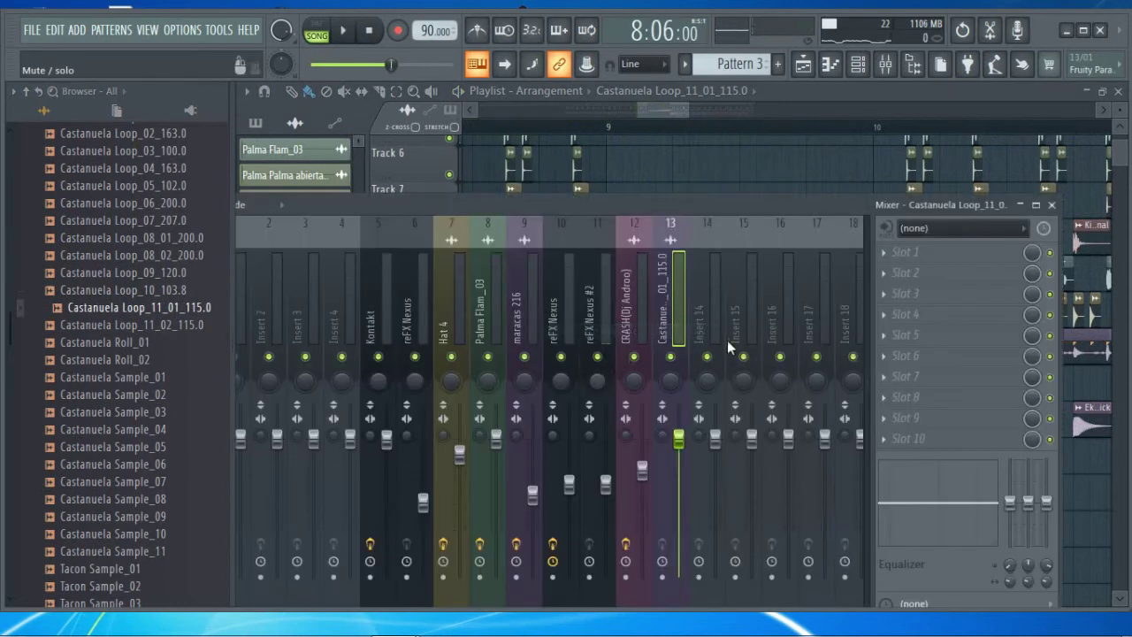
Load Fruity Reeverb 2 in slot 1 of the castanet's mixer track and adjust its high cut and decay during playback
click(914, 255)
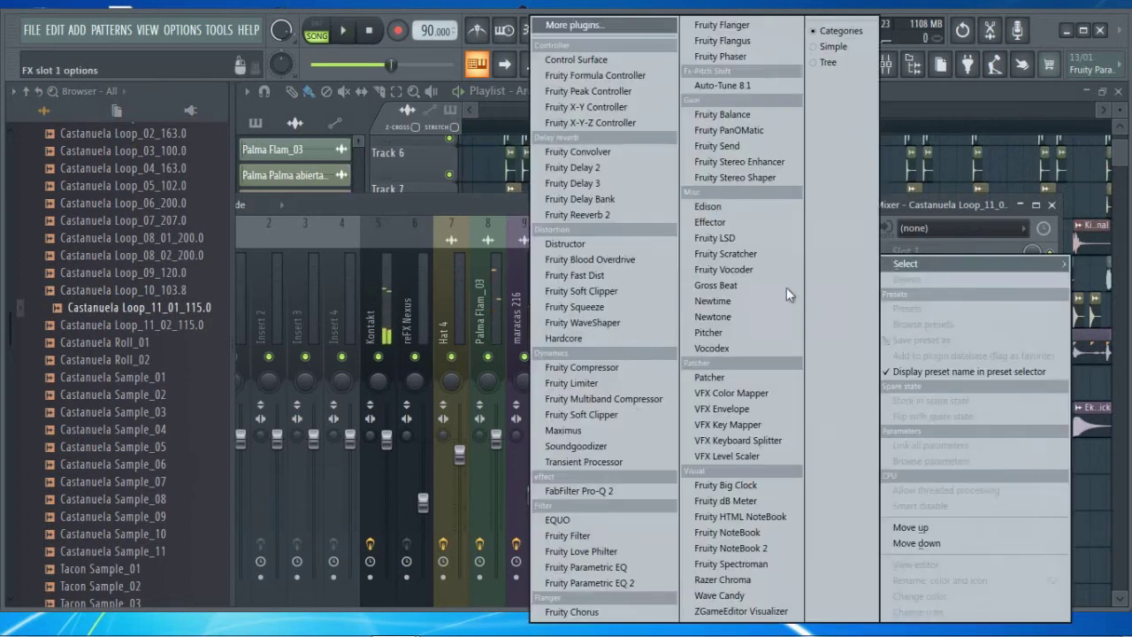
click(565, 217)
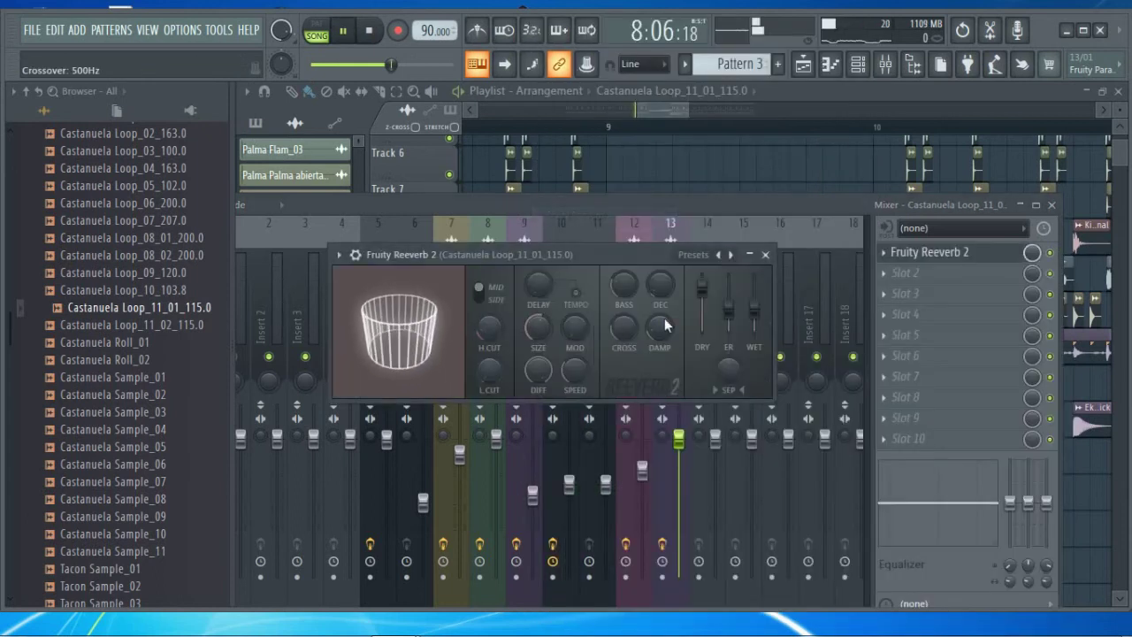
key(space)
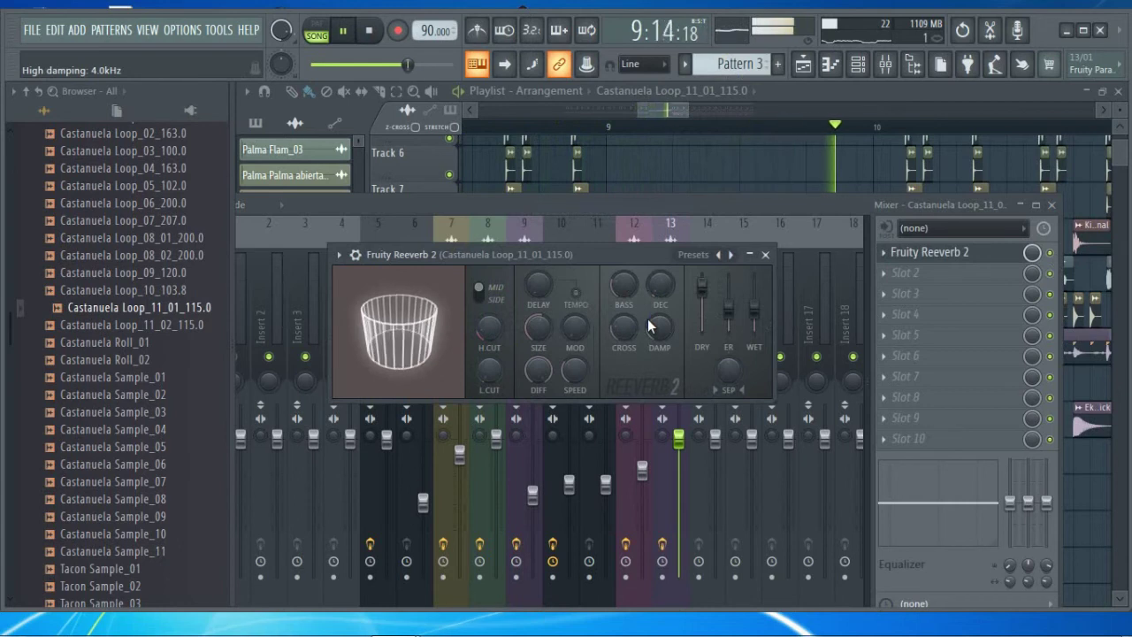
drag(494, 376, 492, 291)
drag(660, 286, 661, 300)
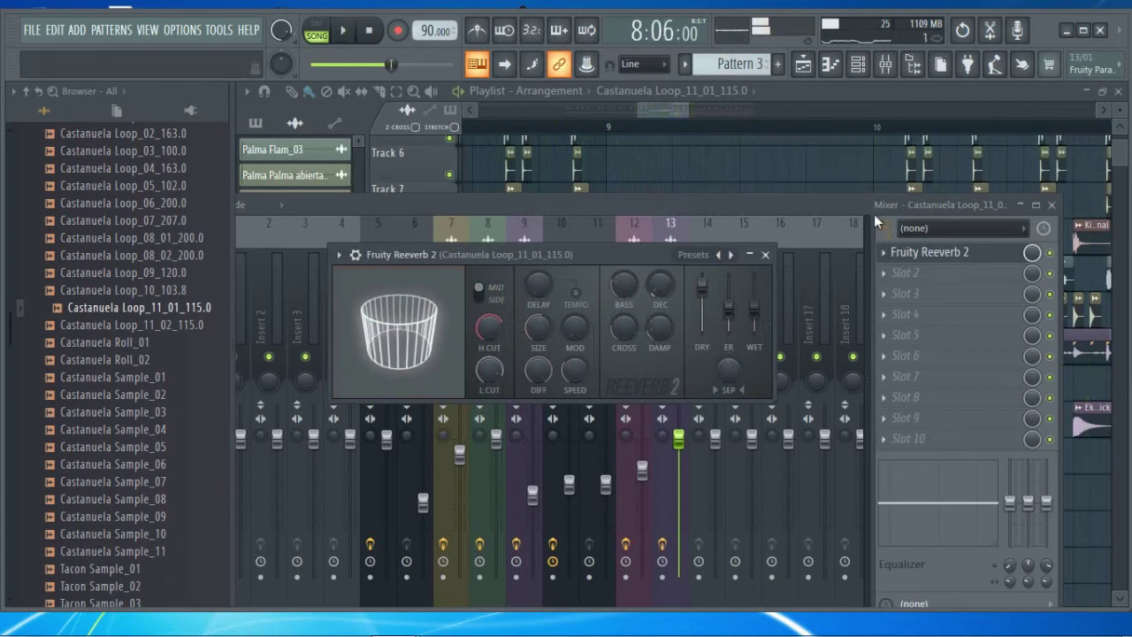
click(765, 254)
Load Fruity Parametric EQ 2 in slot 2 of the castanet track and slightly boost band 7 at the top of the treble range
click(907, 274)
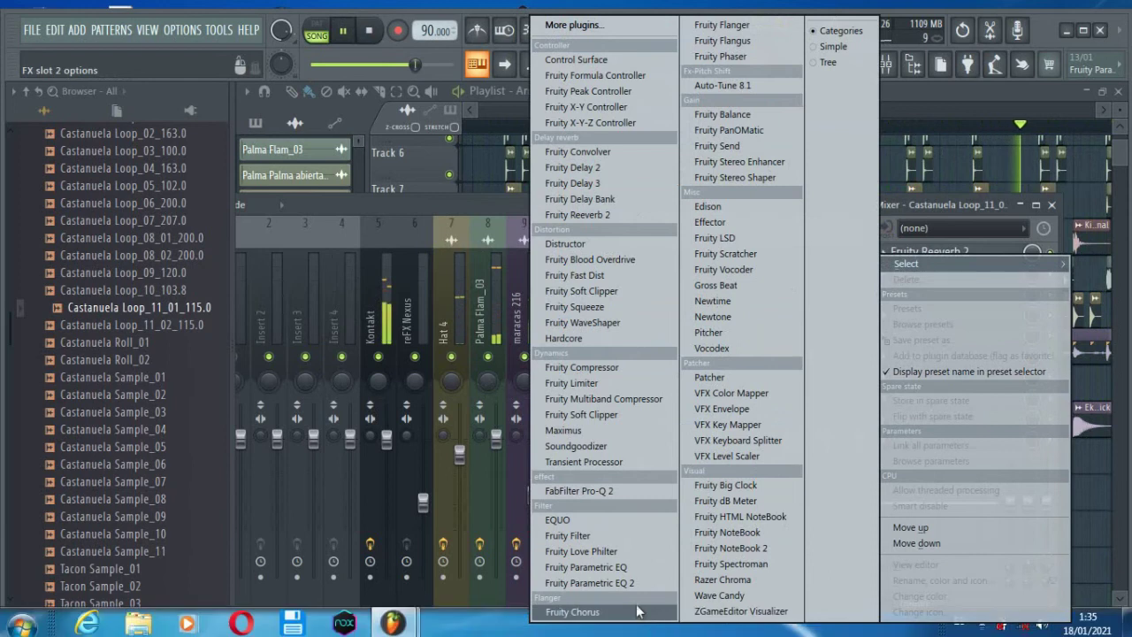
click(586, 583)
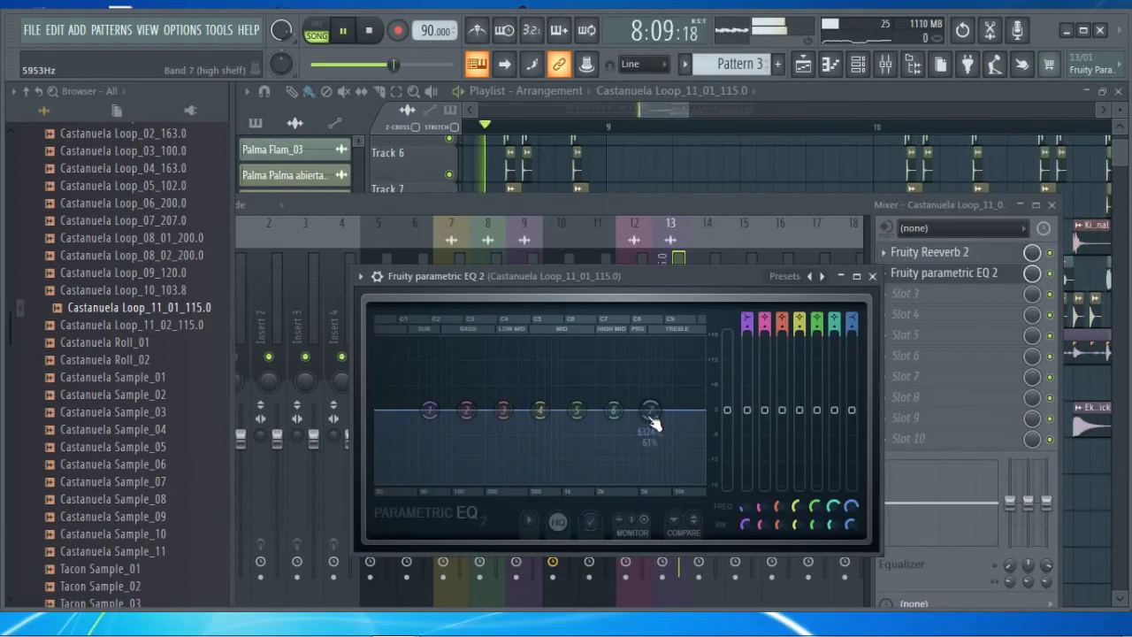
drag(651, 409, 698, 389)
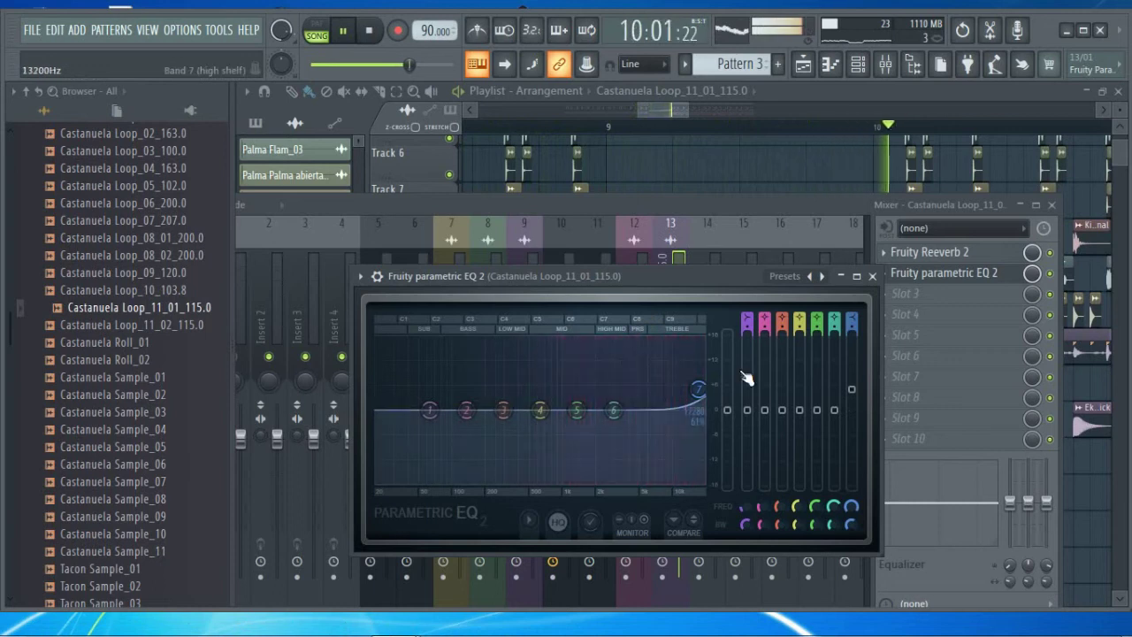
drag(699, 392, 703, 406)
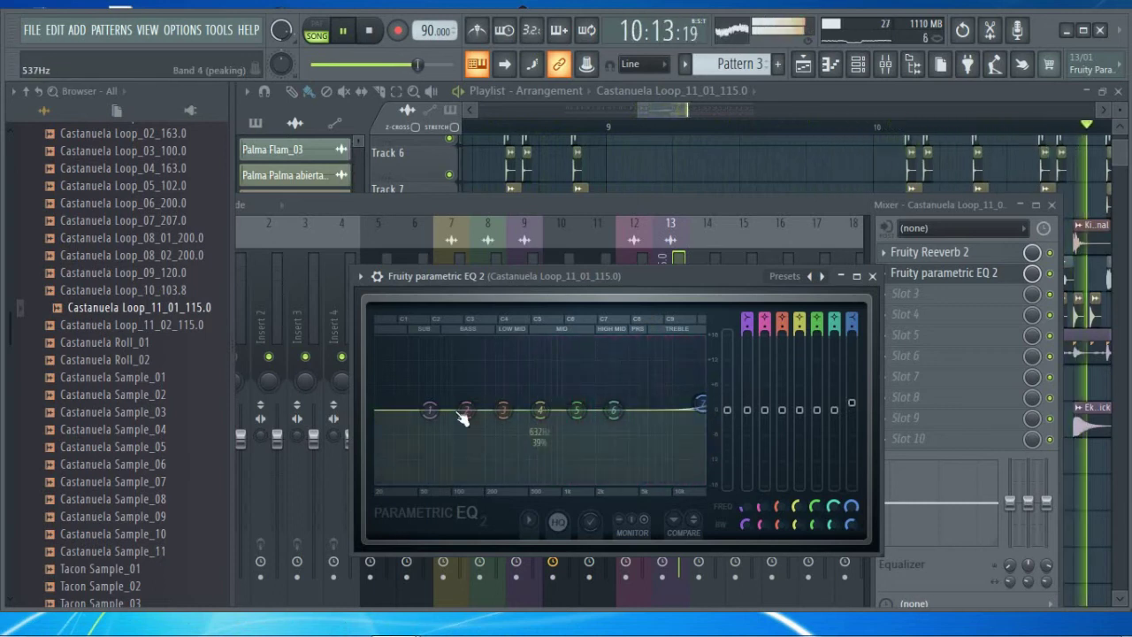
Set EQ band 1 to a Gentle 4 high pass, move its cutoff between bands 3 and 4, and close the EQ and mixer
right_click(432, 410)
mouse_move(473, 454)
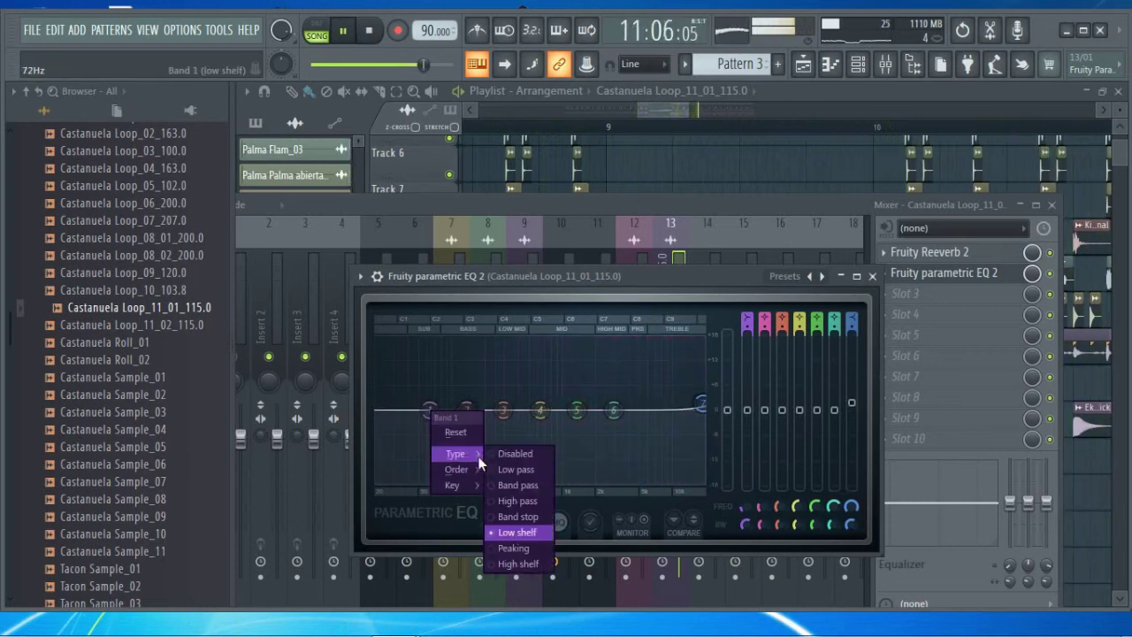
click(515, 502)
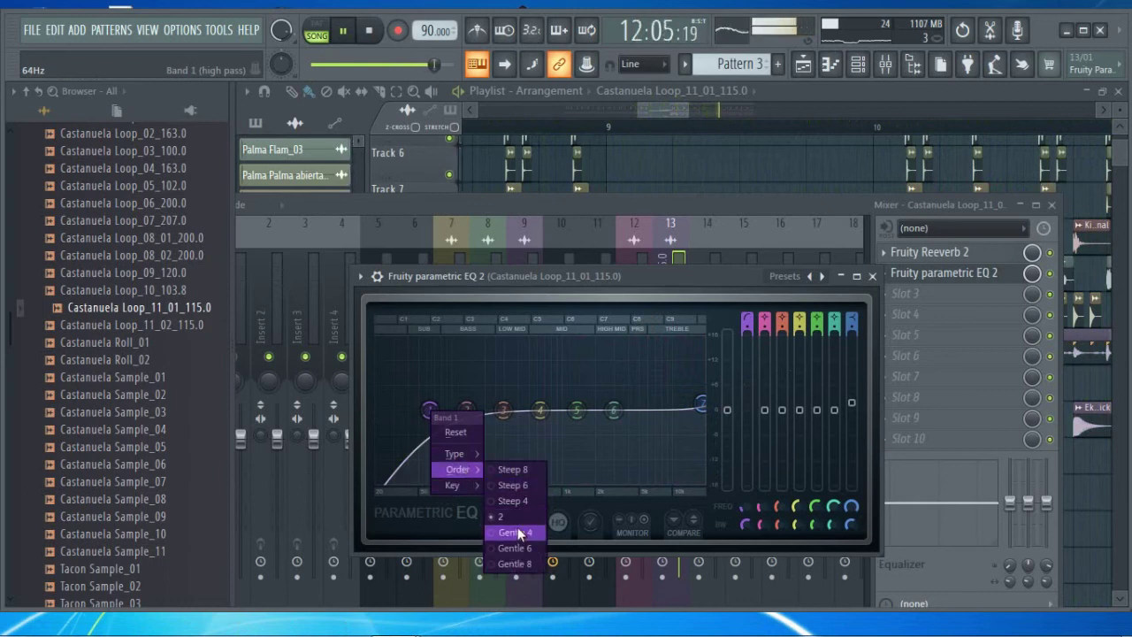
click(515, 533)
drag(454, 409, 504, 410)
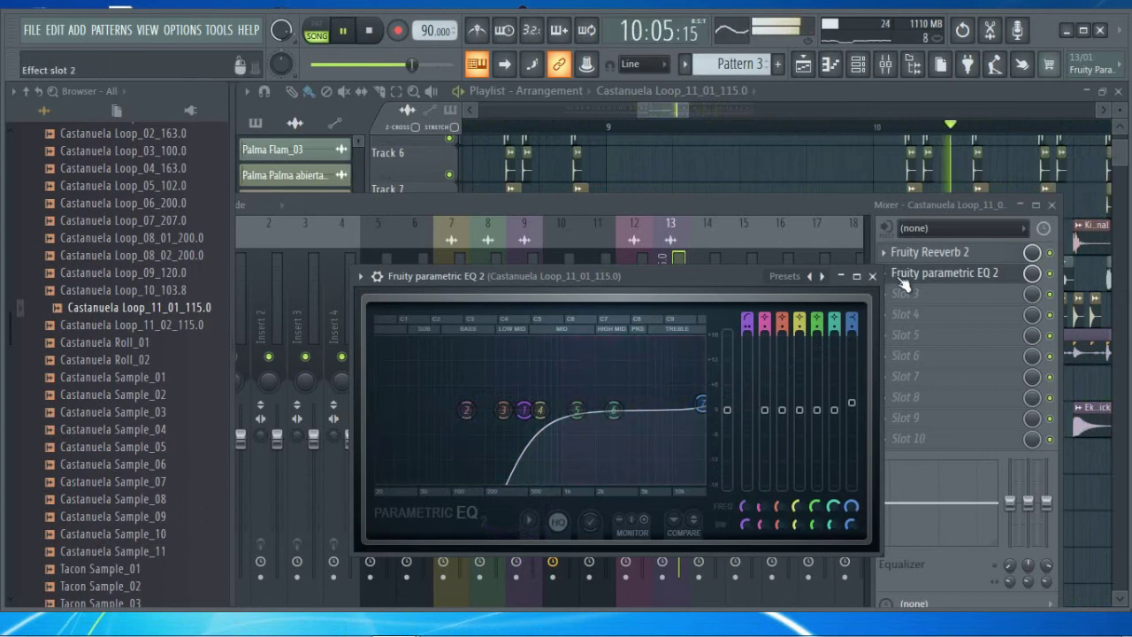
click(872, 277)
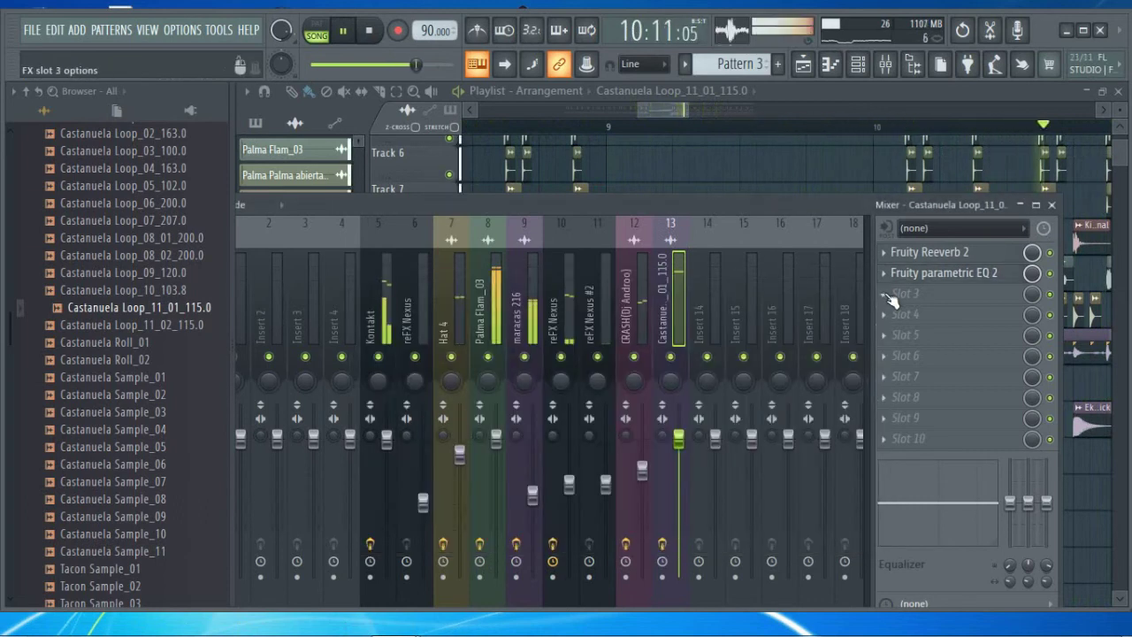
click(1052, 204)
Play from just before bar 9 and shift the castanet clip on Track 15 to 9:14:00
right_click(801, 182)
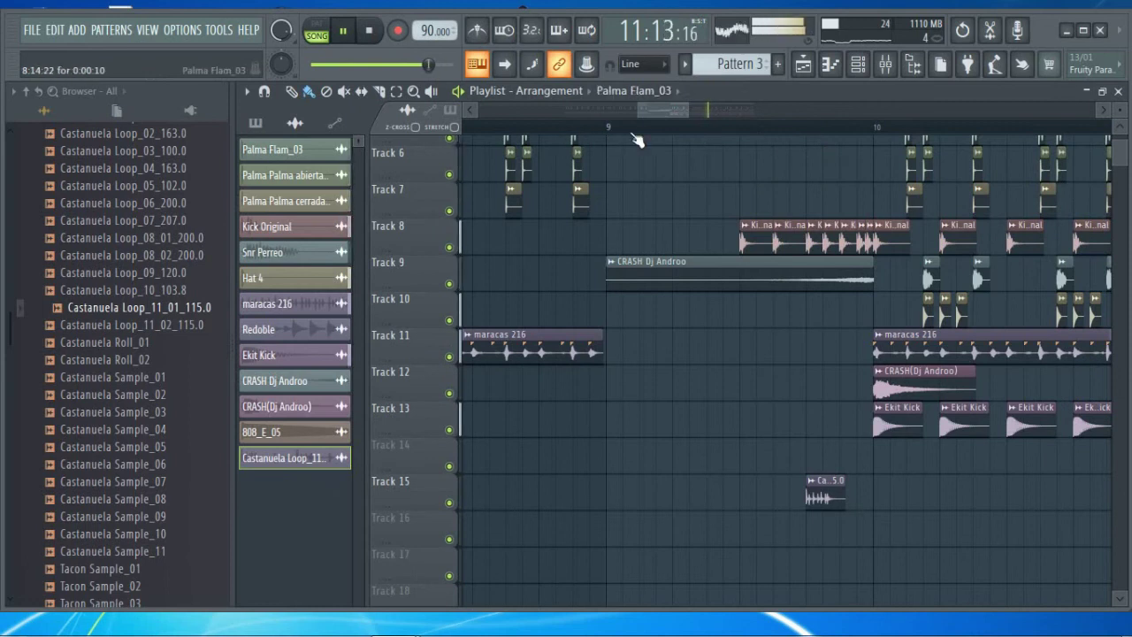
click(596, 131)
scroll(812, 528, up, 4)
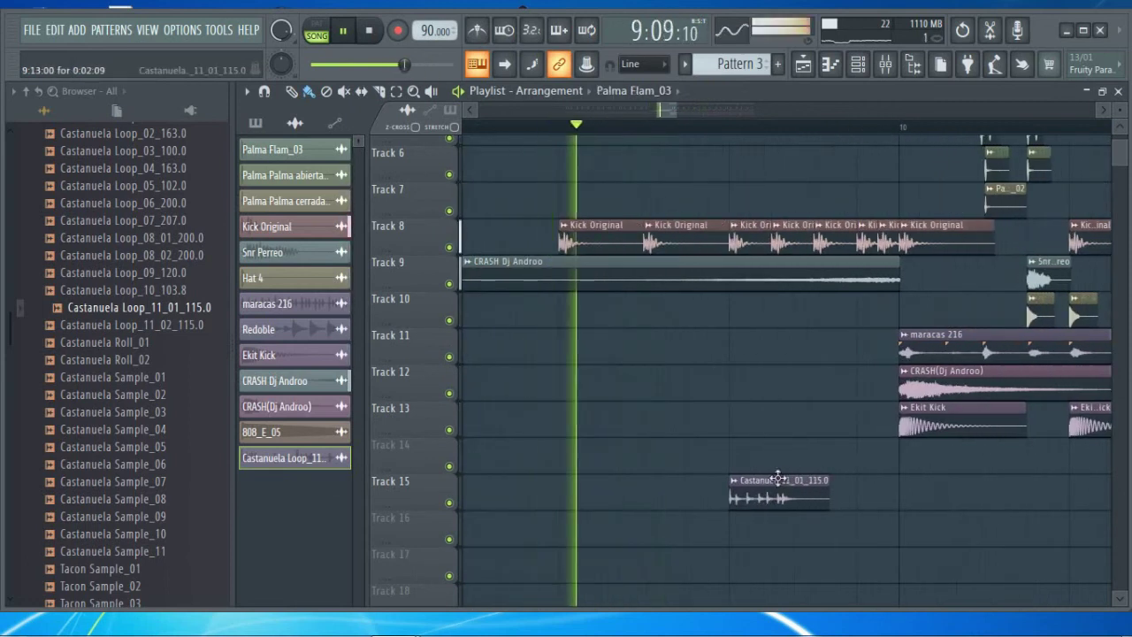
drag(769, 501, 811, 500)
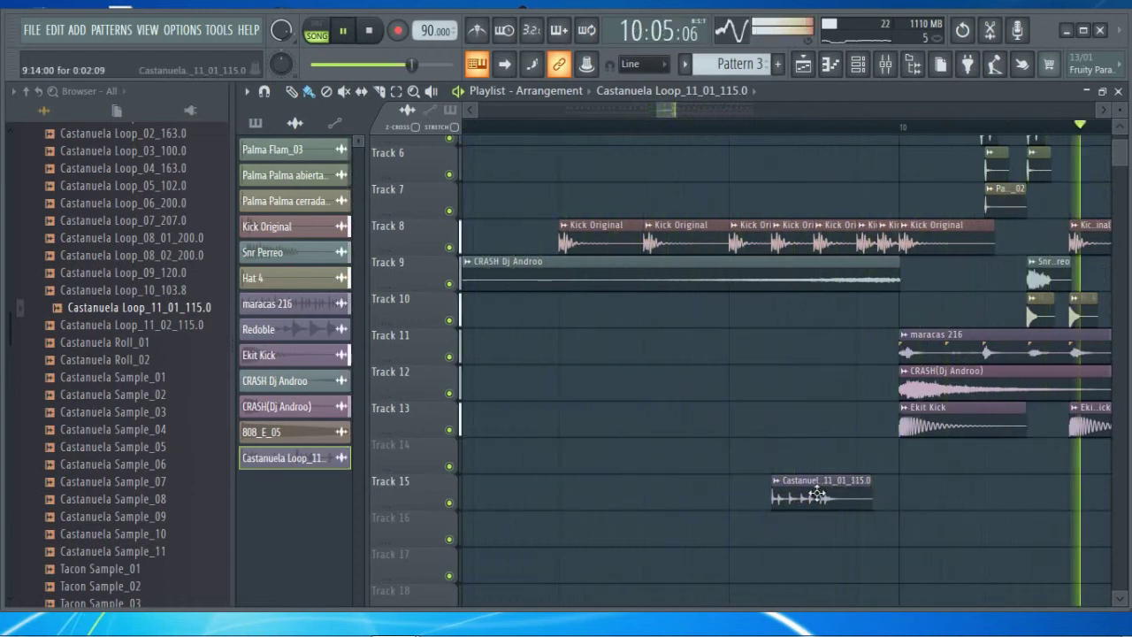
key(space)
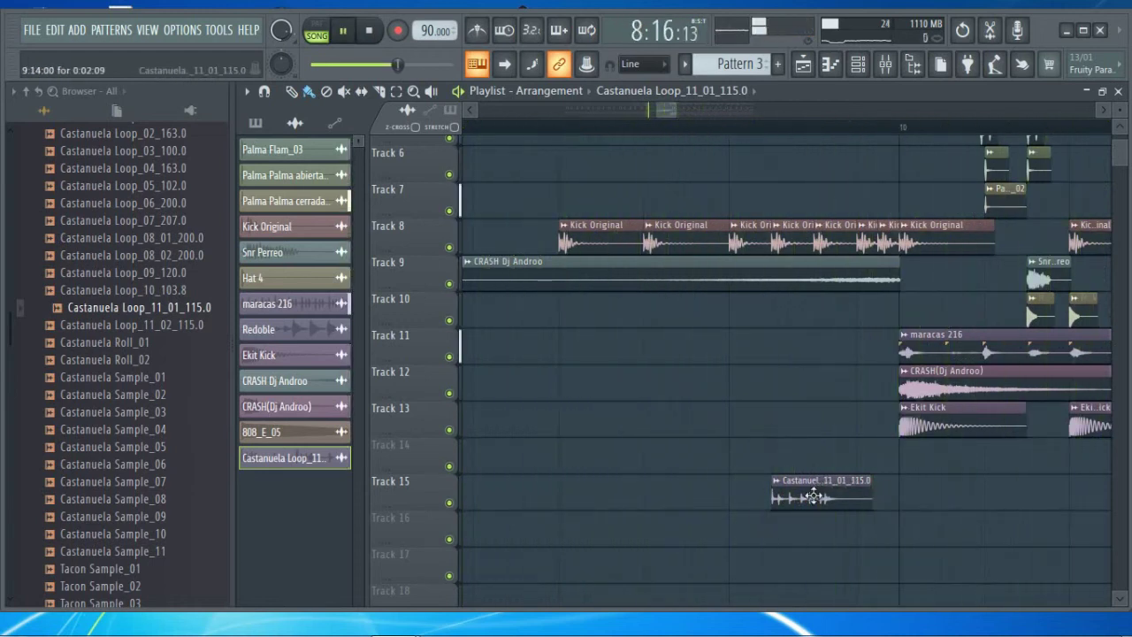
double_click(812, 498)
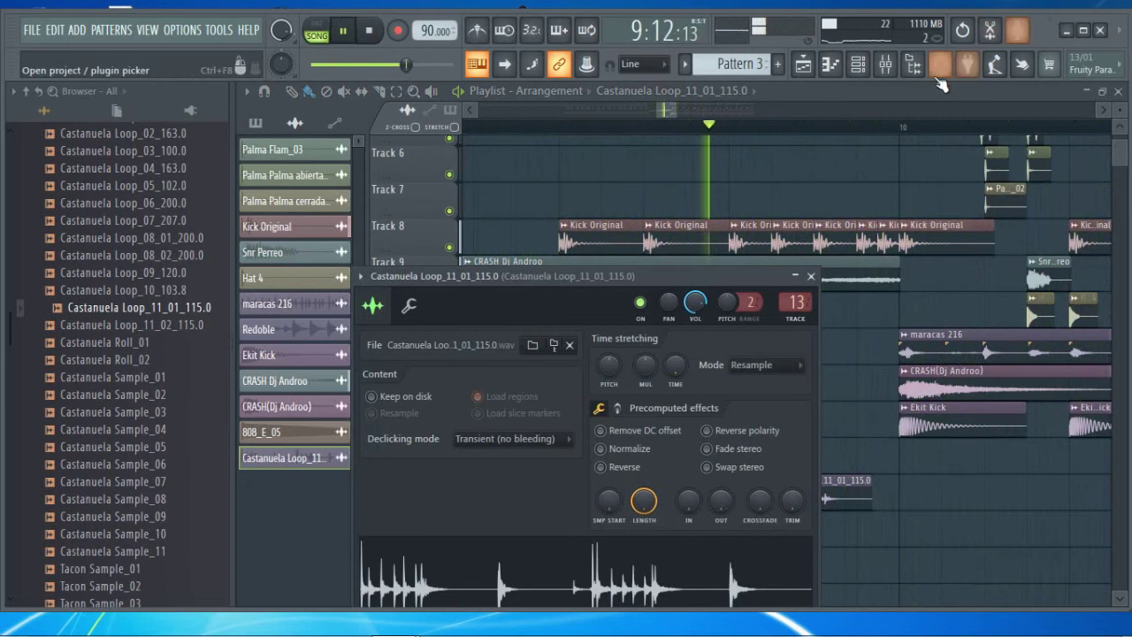
click(858, 64)
key(space)
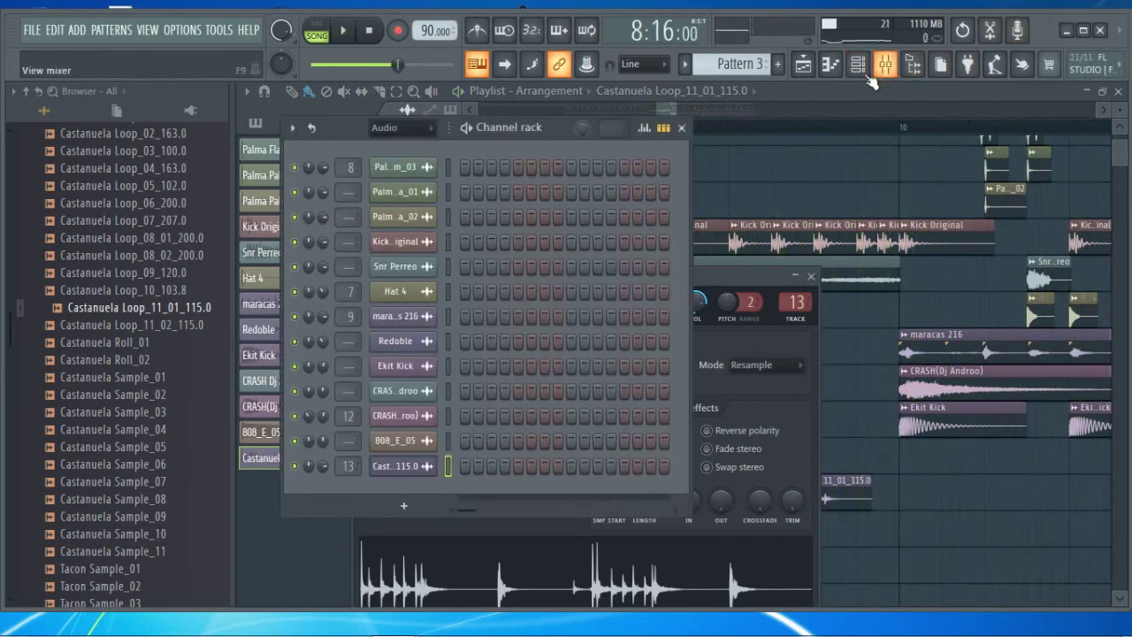
click(866, 77)
click(858, 66)
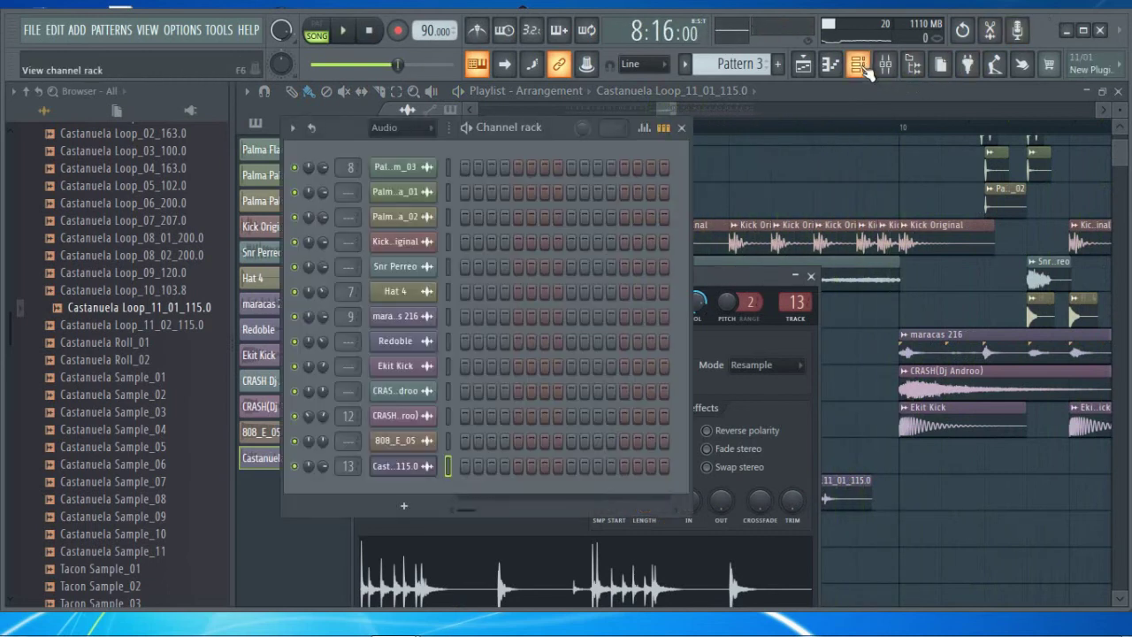
click(864, 68)
click(830, 71)
click(804, 73)
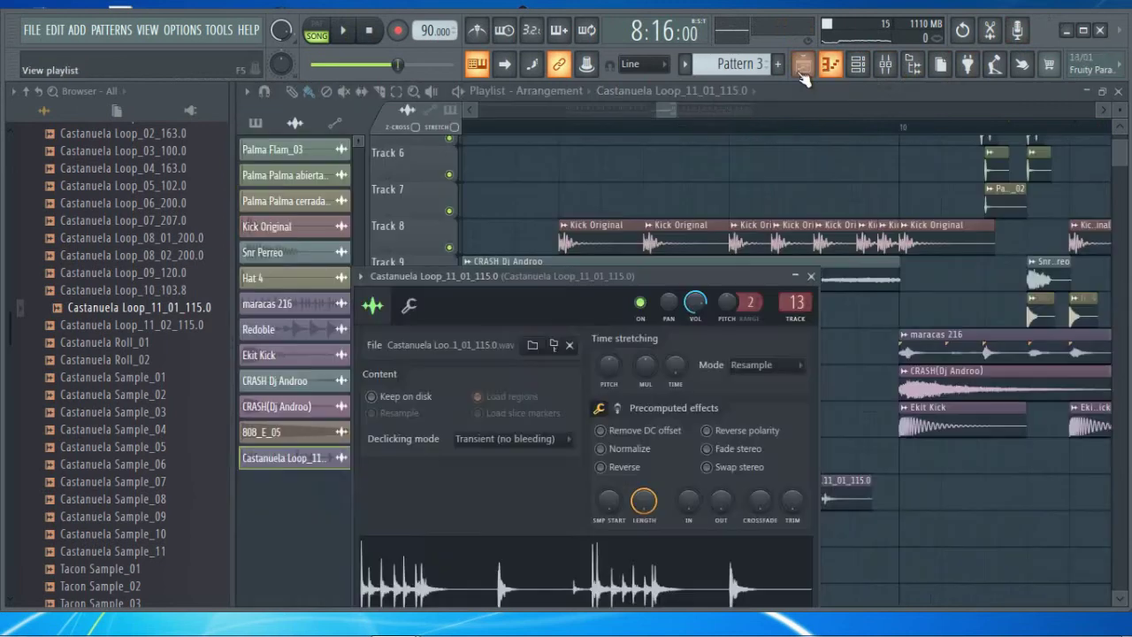
Open the mixer, solo castanet track 13 and play the bar 9 transition to hear it alone
click(886, 65)
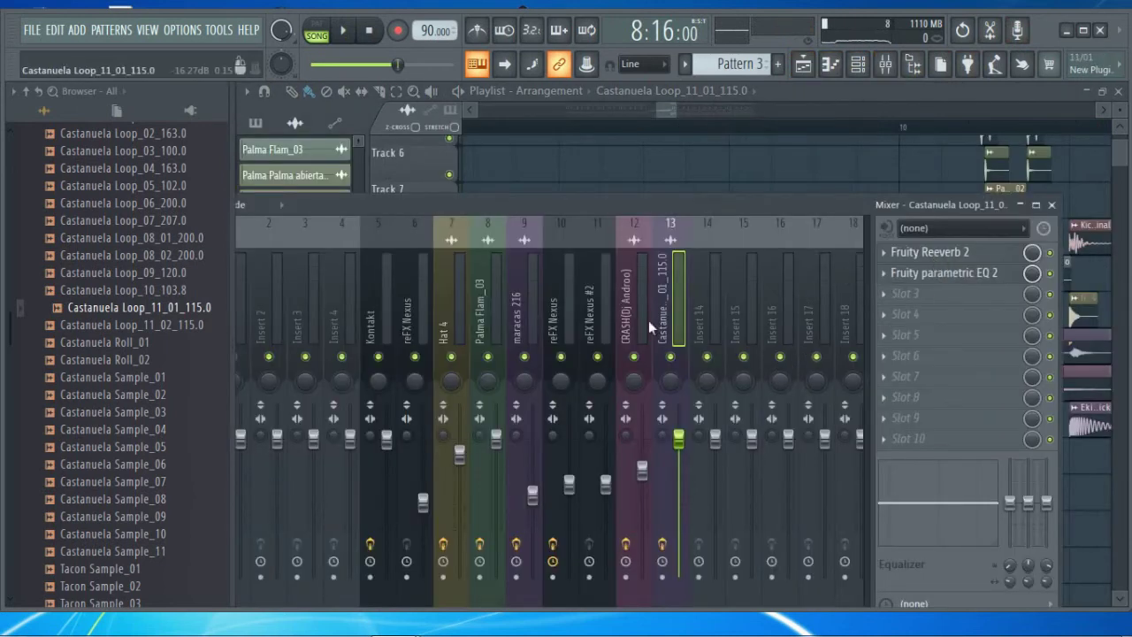
key(space)
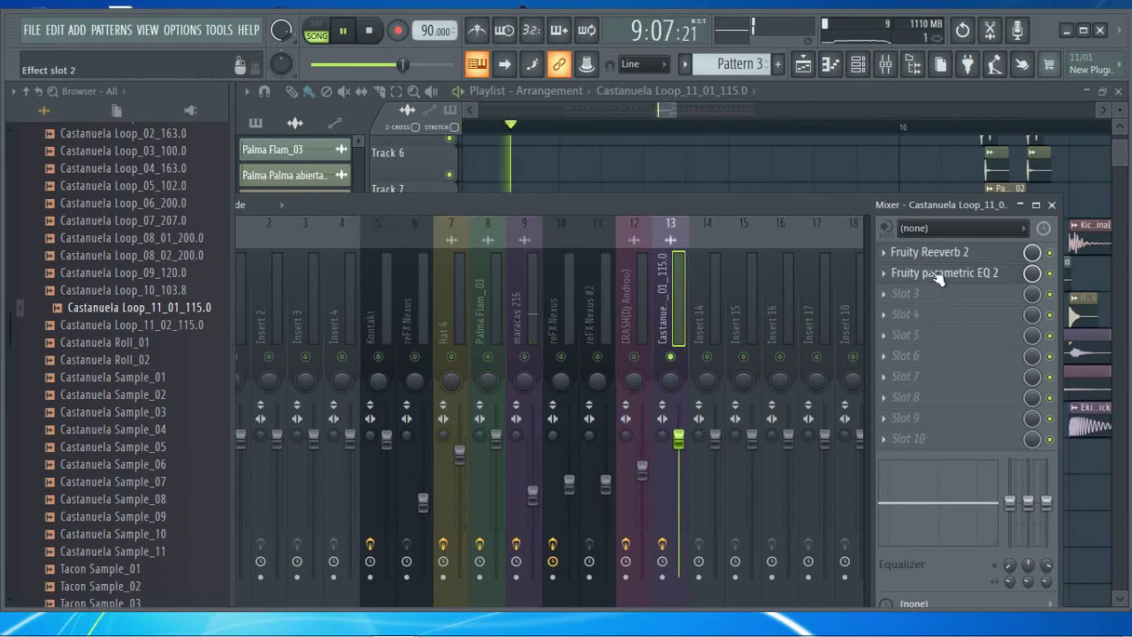
key(space)
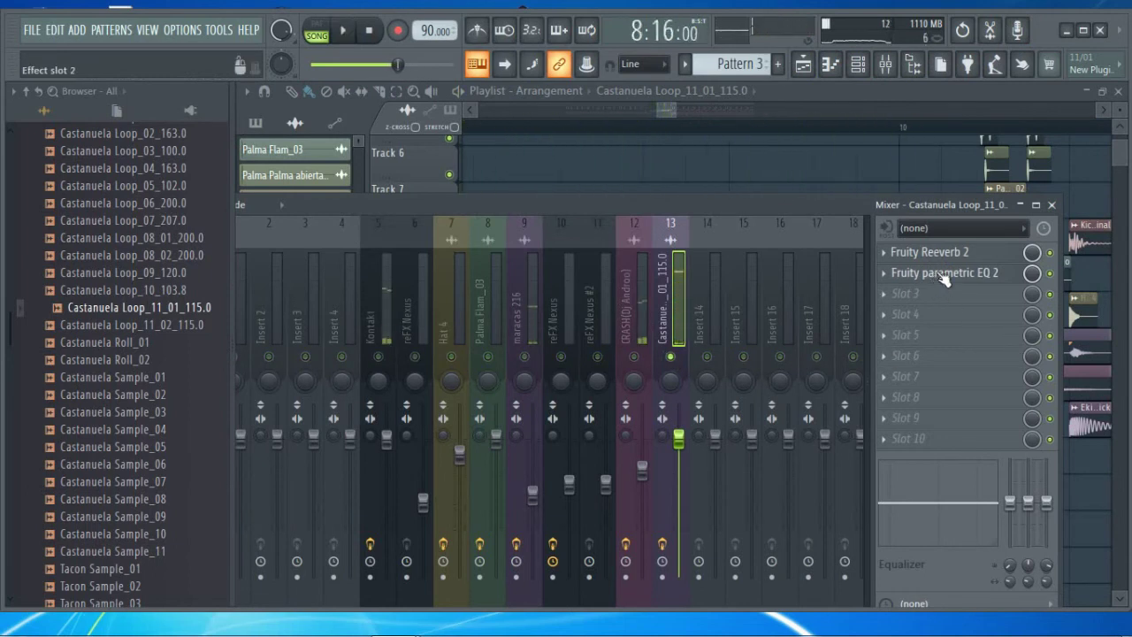
Reopen Fruity Reeverb 2 on the castanet track and adjust its predelay to about 286 ms while listening
click(922, 228)
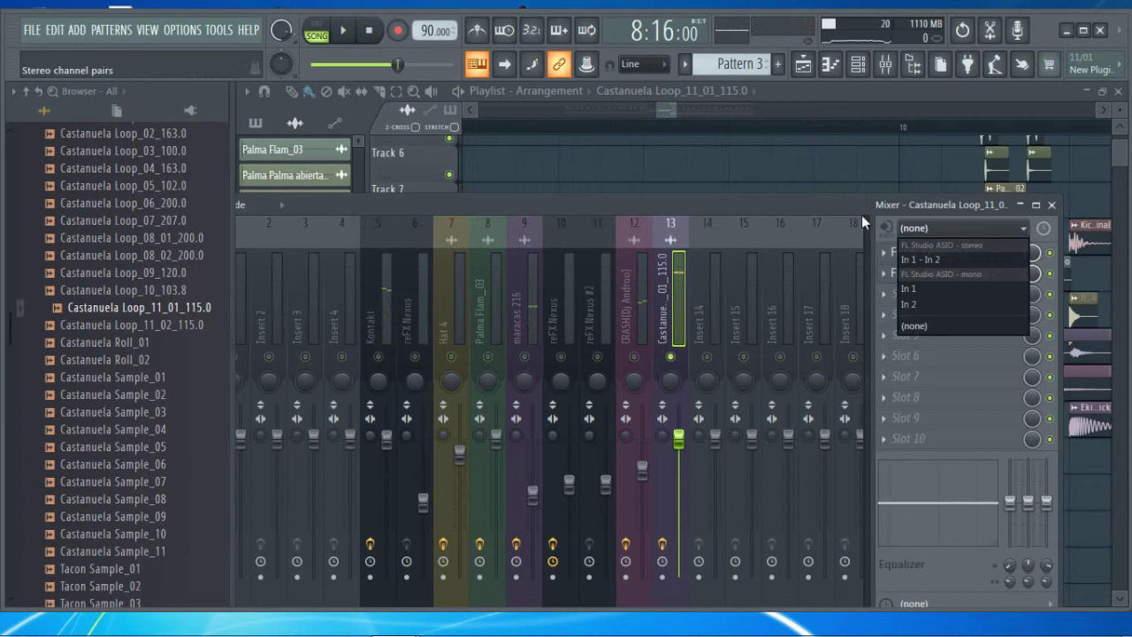
click(909, 240)
click(920, 252)
drag(538, 284, 514, 270)
key(space)
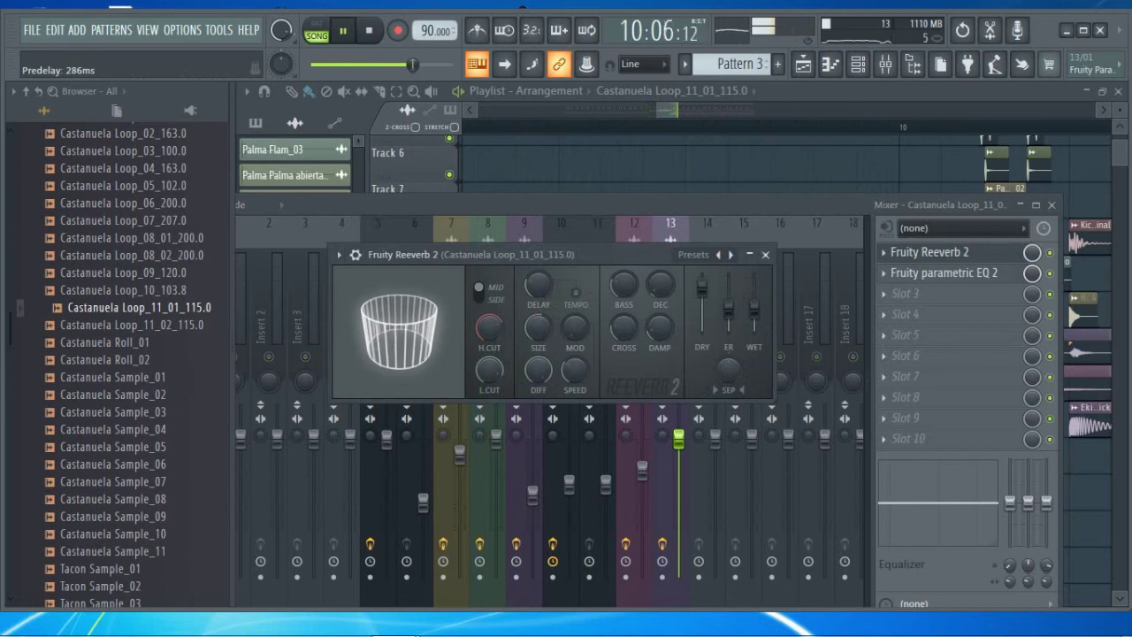
Try Fruity Delay 3 in slot 3 of the castanet's mixer track and close its editor
click(894, 293)
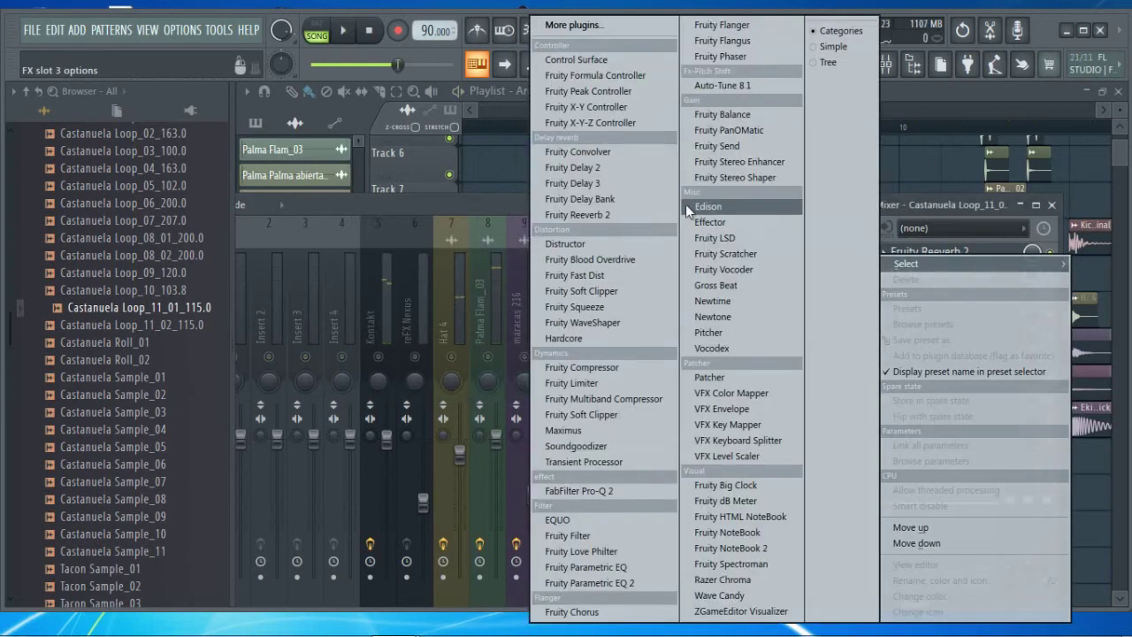
click(644, 183)
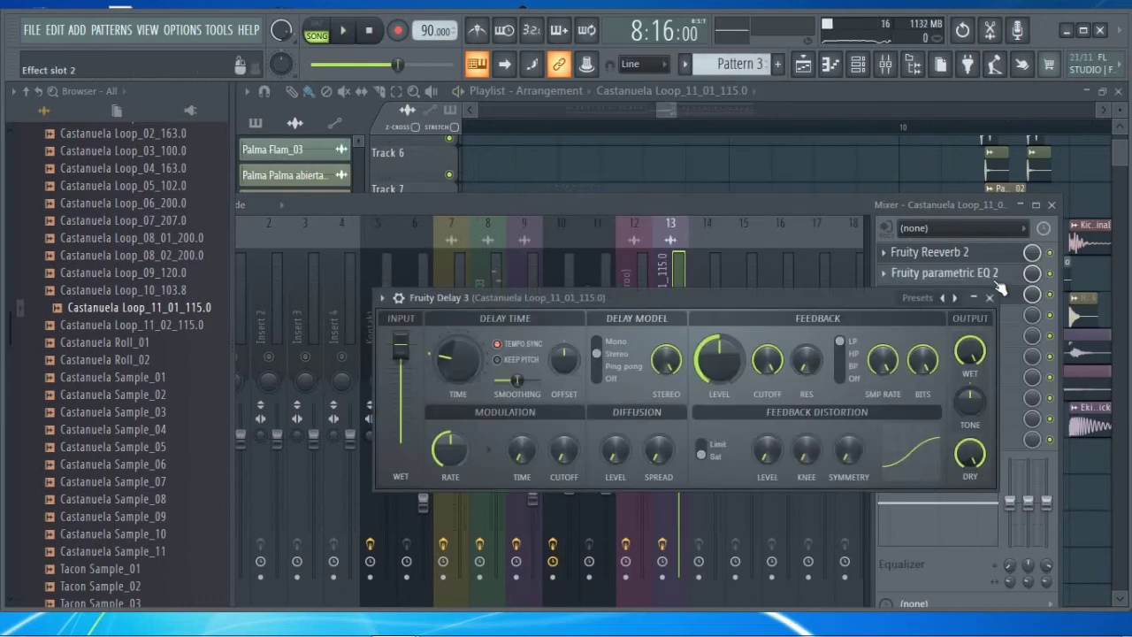
click(990, 297)
Replace the delay in slot 3 of the castanet track with Fruity Delay 2 and play the transition
click(884, 294)
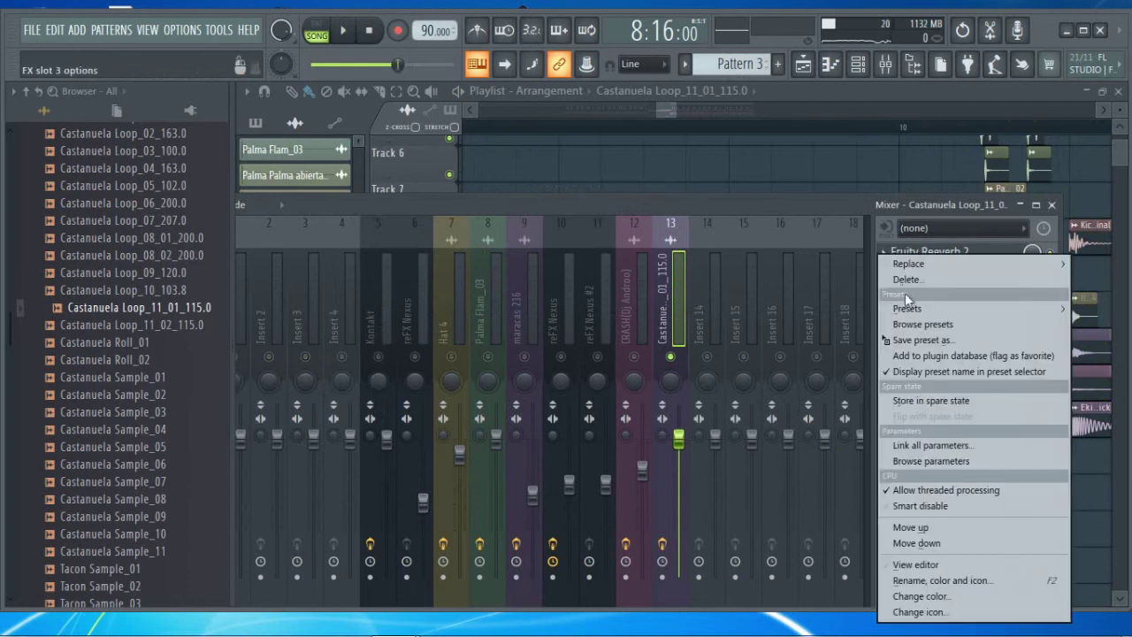
mouse_move(930, 265)
click(576, 171)
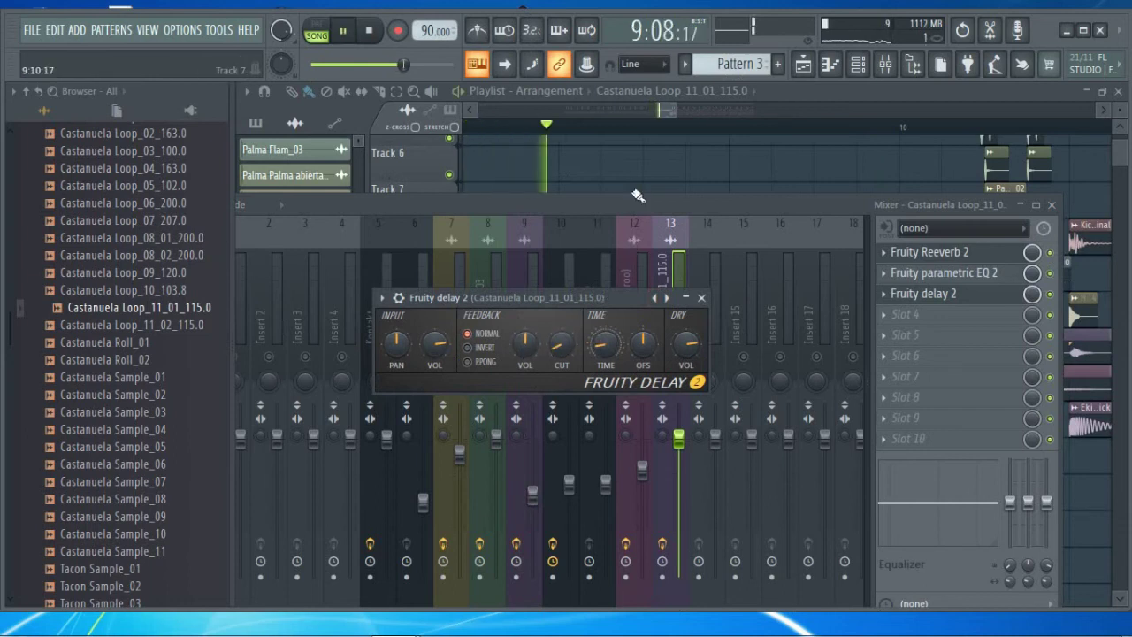
key(space)
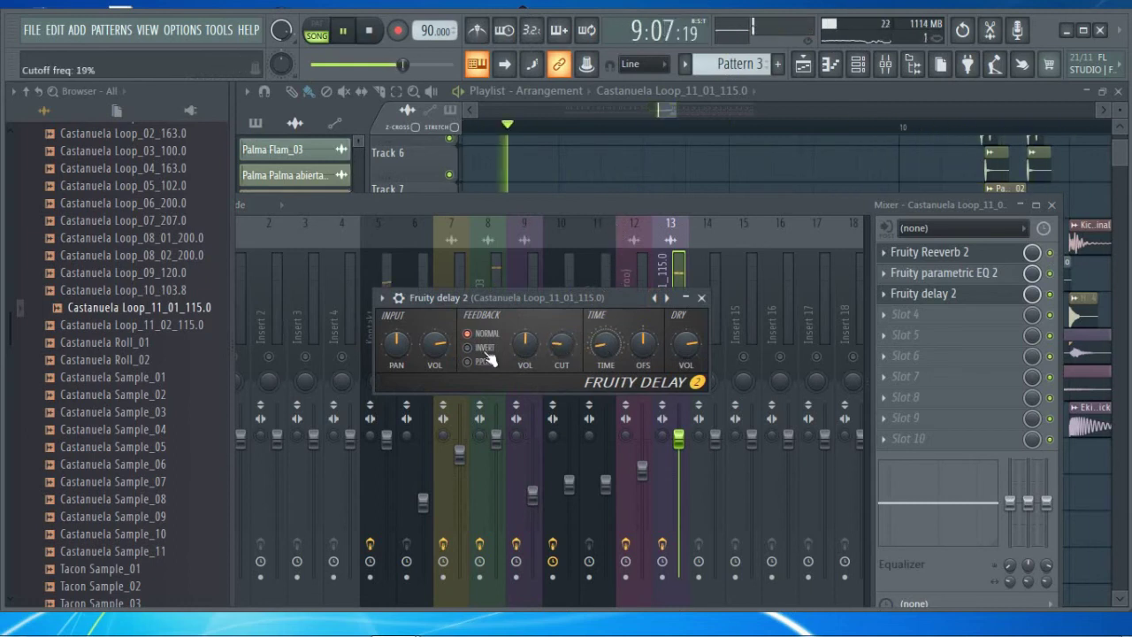
Set Fruity Delay 2's feedback on the castanet track to ping-pong, then close the effect editor and the mixer
click(486, 366)
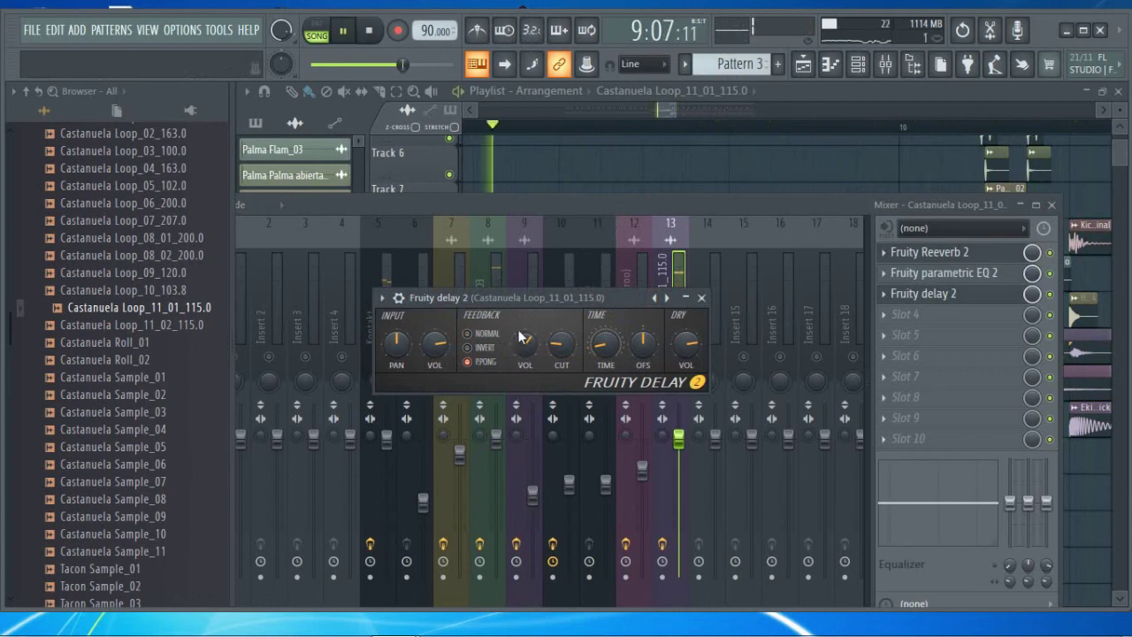
click(702, 298)
click(1053, 205)
right_click(1015, 557)
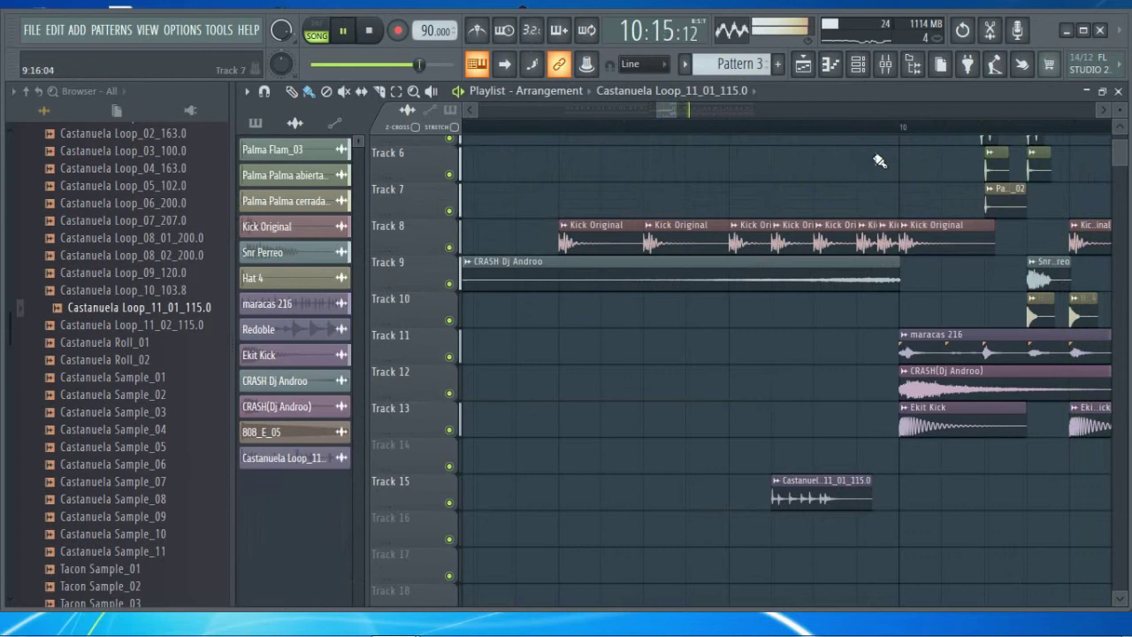
Unsolo castanet mixer track 13 so the full mix plays and close the mixer
click(803, 64)
click(803, 64)
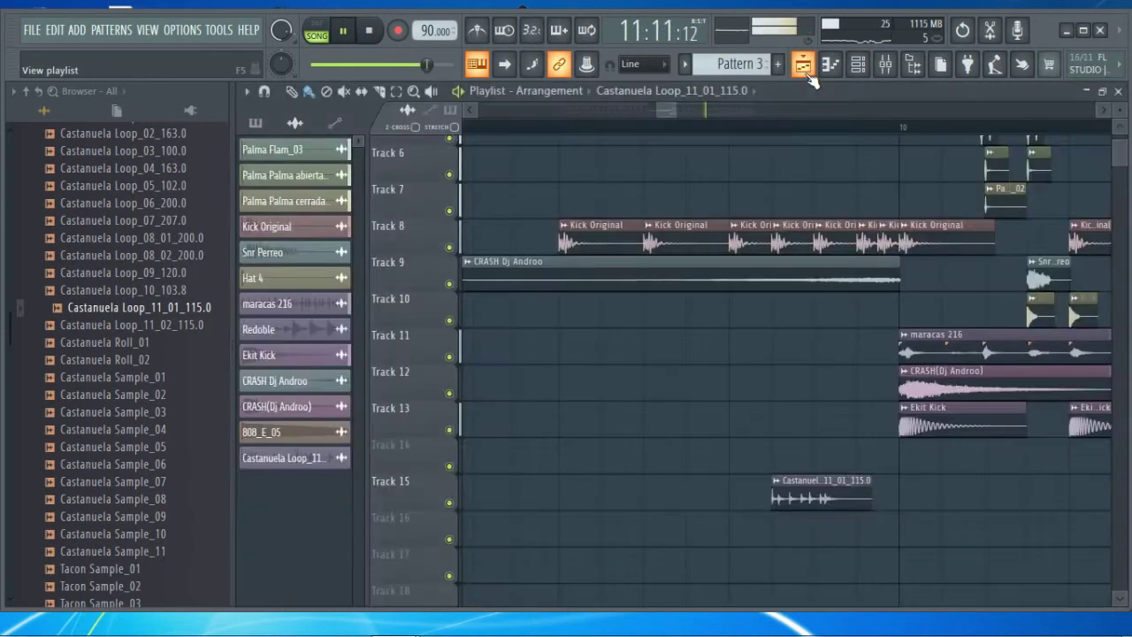
click(829, 64)
click(829, 64)
click(885, 63)
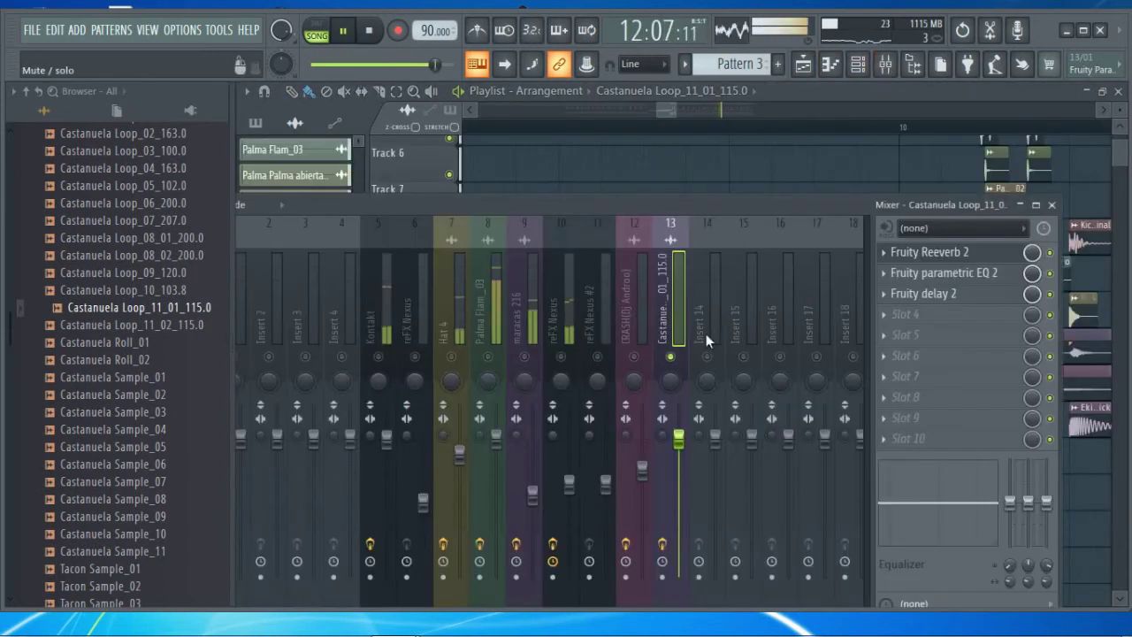
right_click(671, 357)
click(1052, 205)
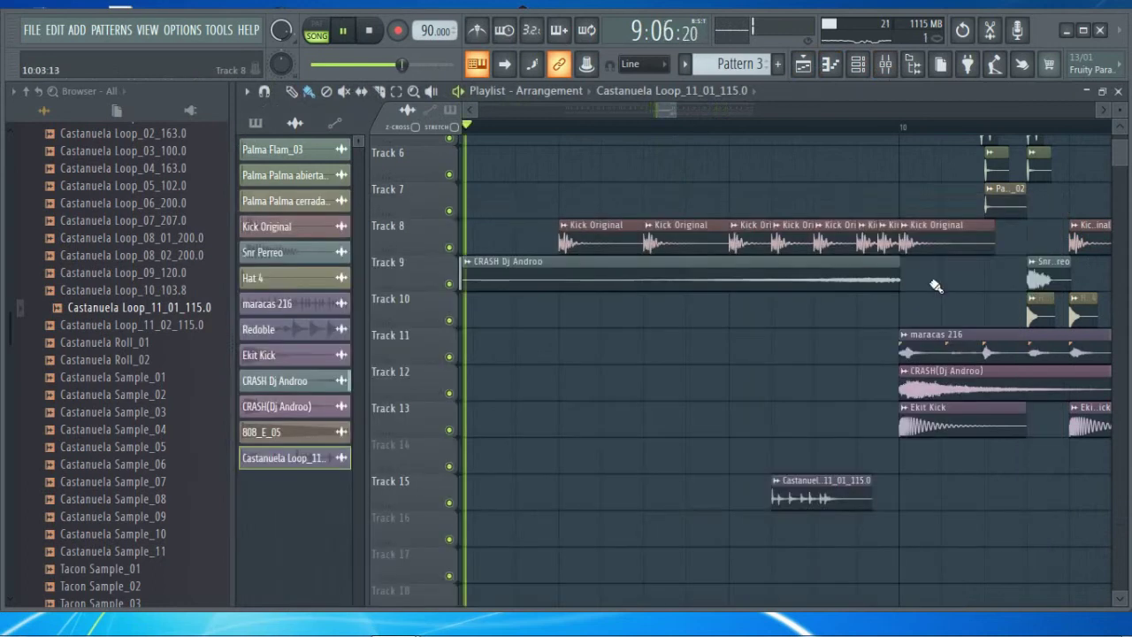
Replay the transition and move the castanet clip on Track 15 from the end of bar 9 to just before its start
scroll(749, 132, down, 7)
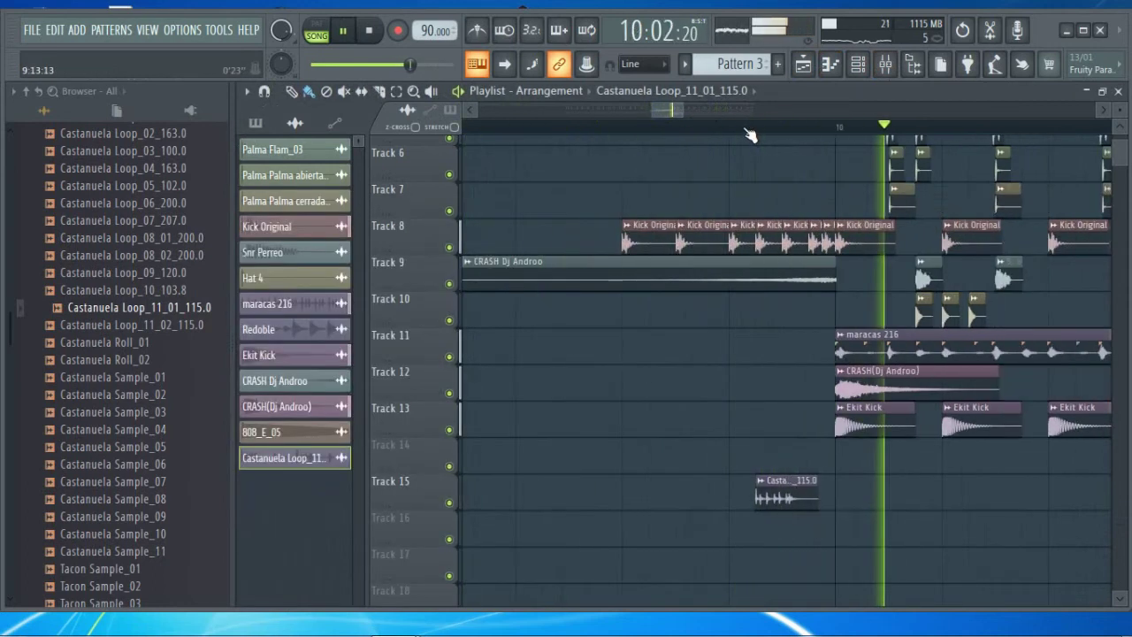
click(581, 128)
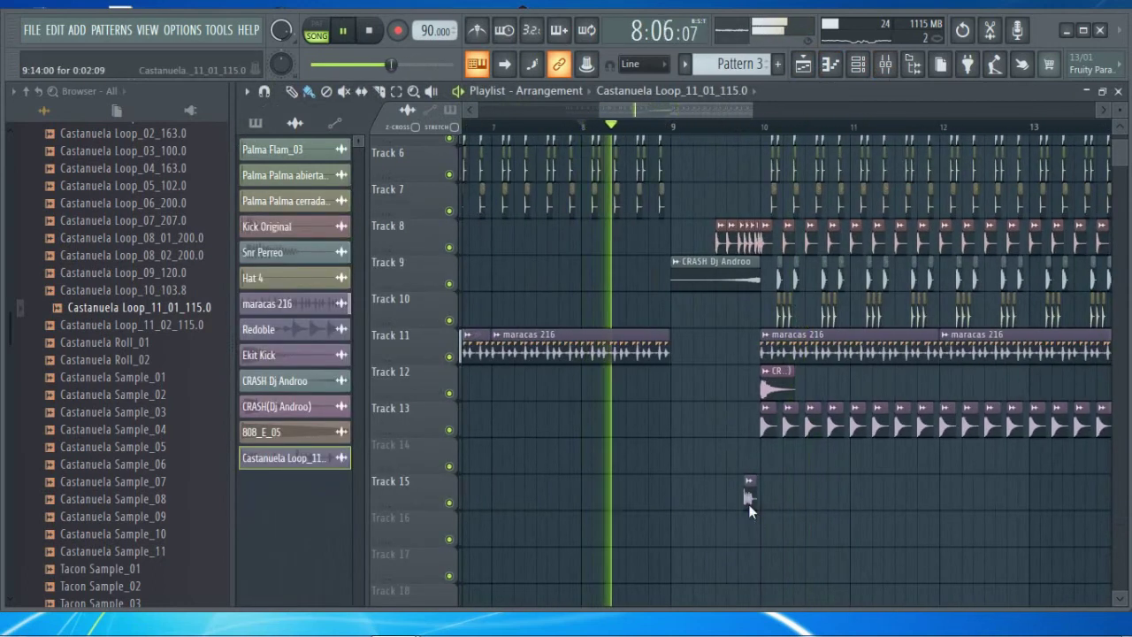
double_click(748, 497)
click(818, 278)
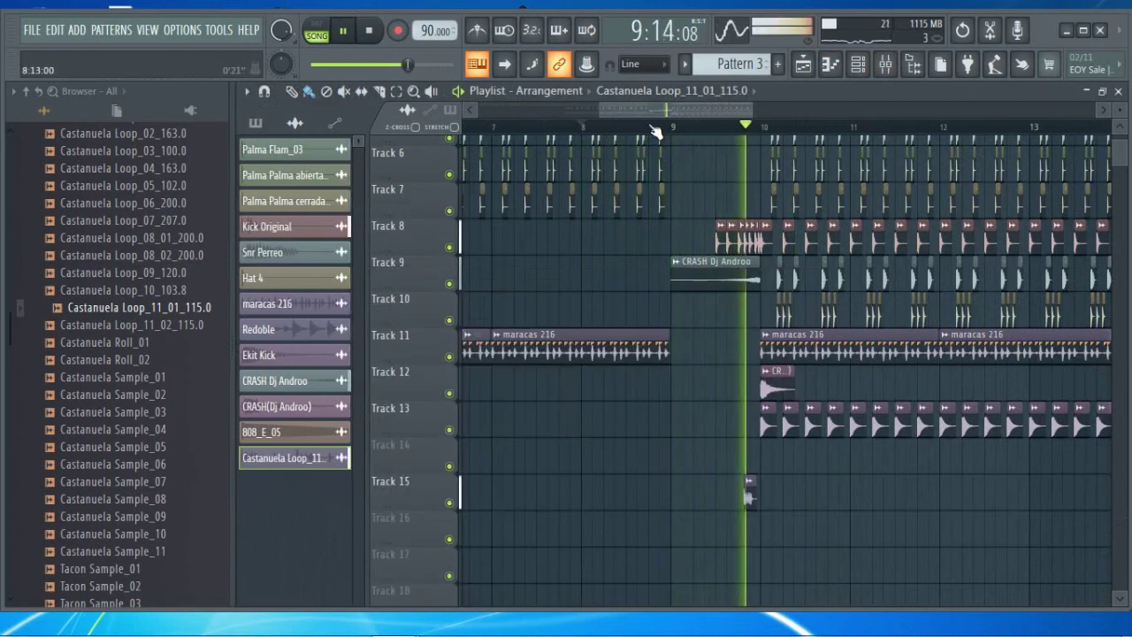
scroll(888, 460, up, 3)
drag(889, 497, 723, 498)
scroll(692, 130, up, 3)
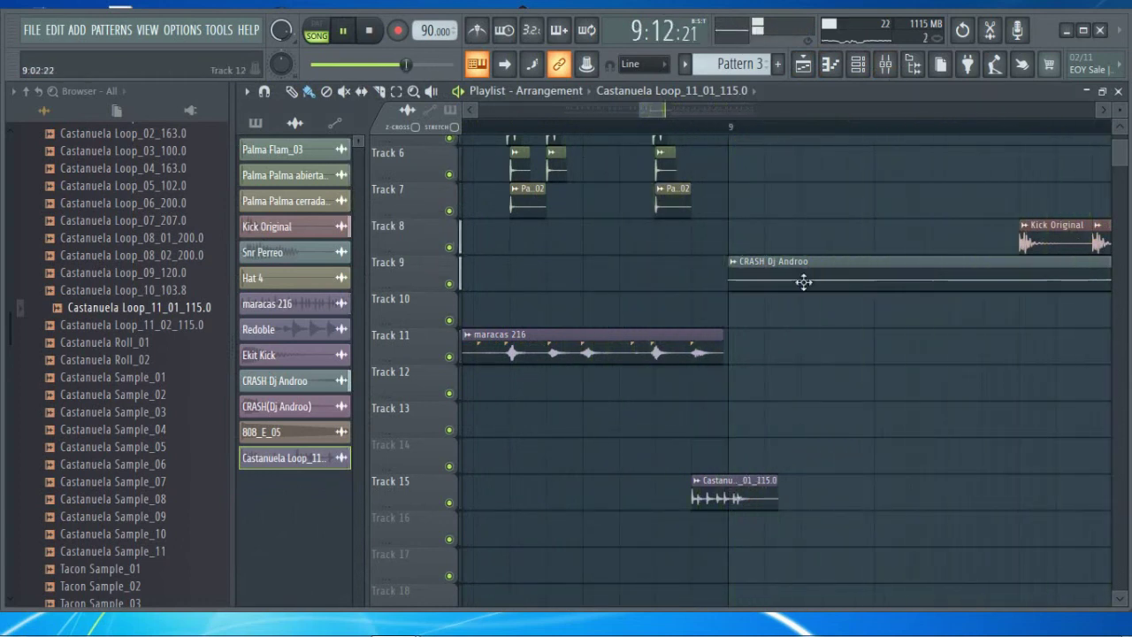
Try duplicating the last palma hit on Tracks 5 to 7 to 8:16, just before bar 9
scroll(699, 221, up, 5)
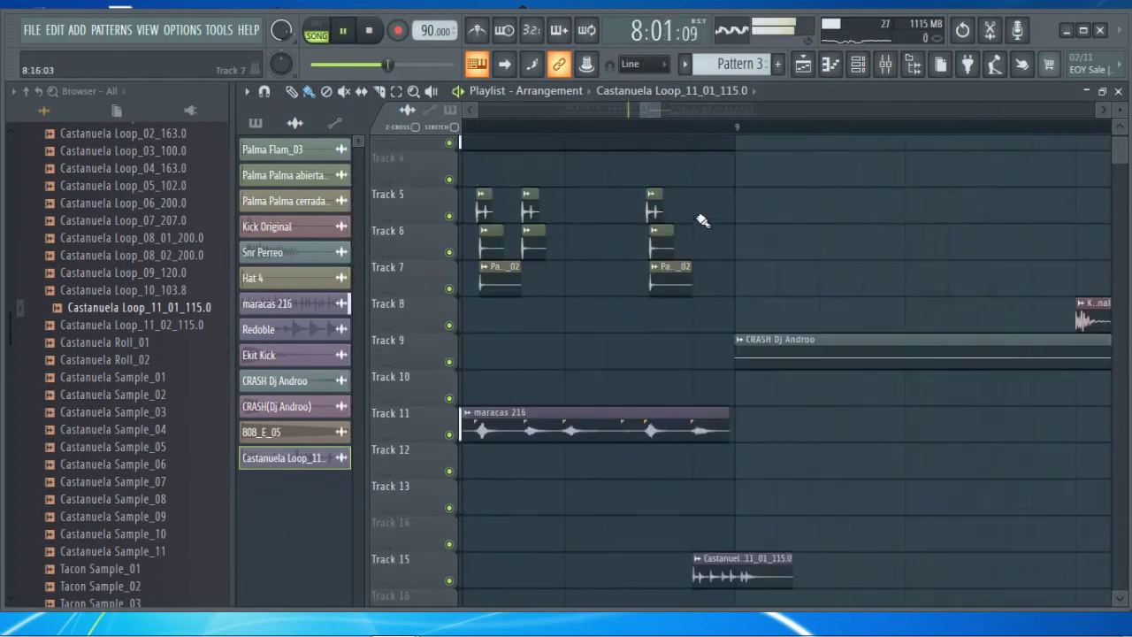
right_click(755, 309)
drag(743, 247, 660, 372)
key(space)
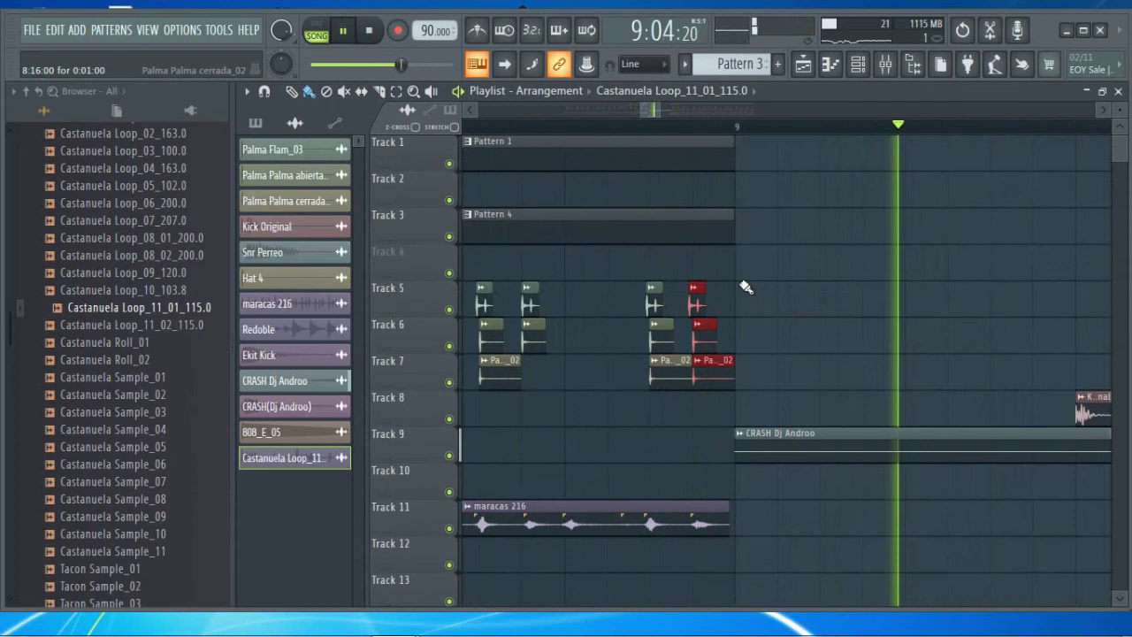
Play from bar 8 to hear how the extra palma hit leads into the bar 9 transition
scroll(635, 131, down, 3)
click(500, 139)
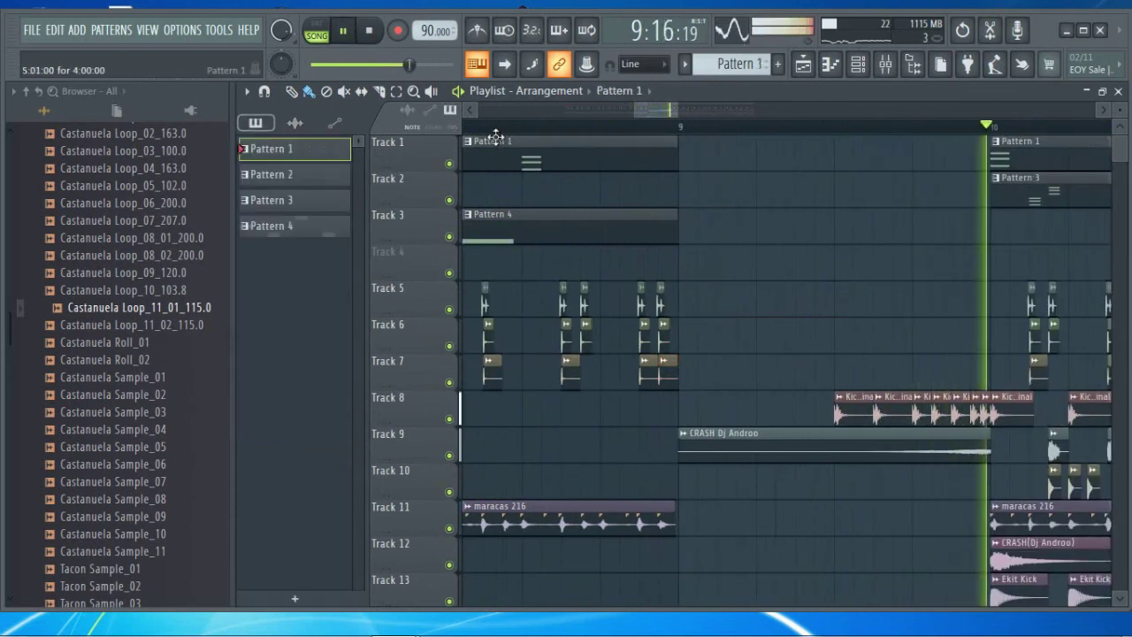
scroll(513, 132, down, 2)
scroll(513, 133, down, 2)
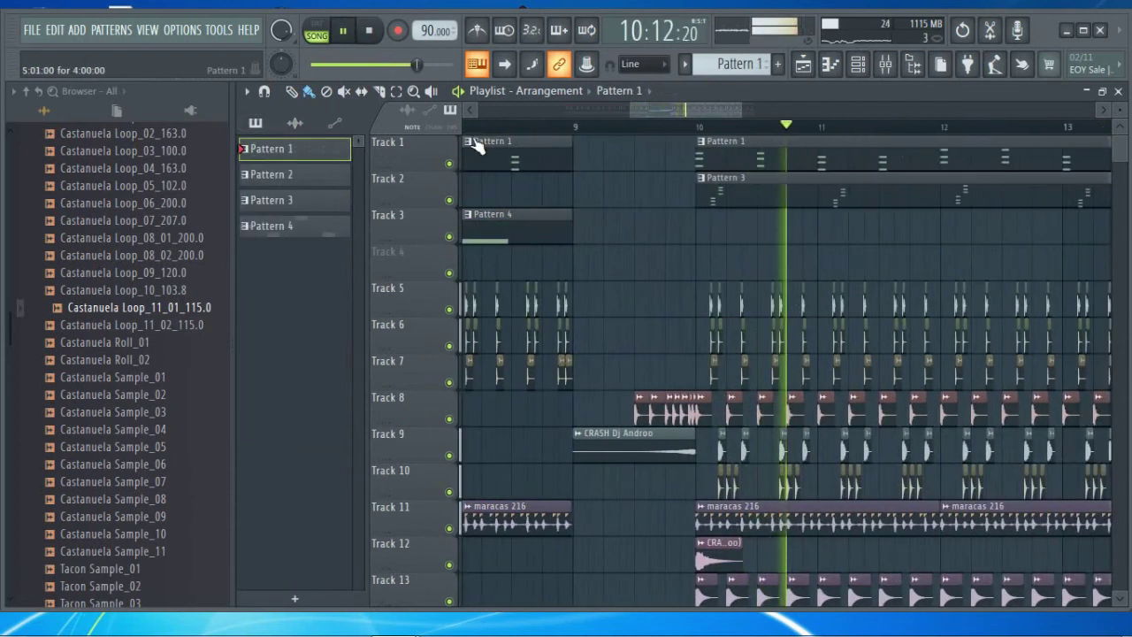
scroll(513, 132, up, 1)
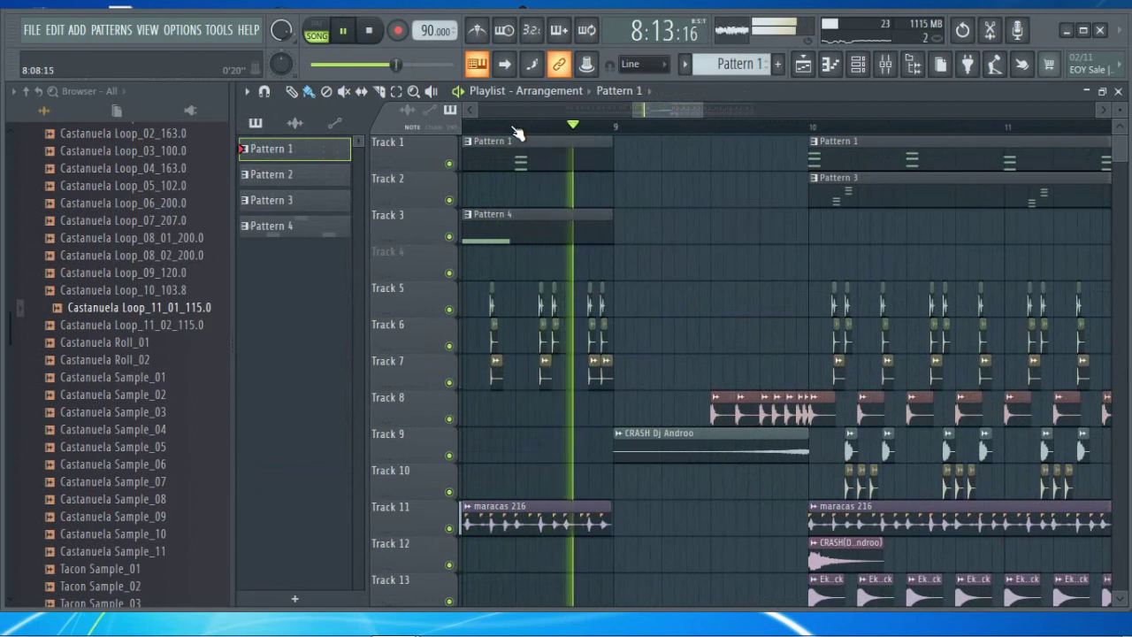
scroll(517, 131, up, 2)
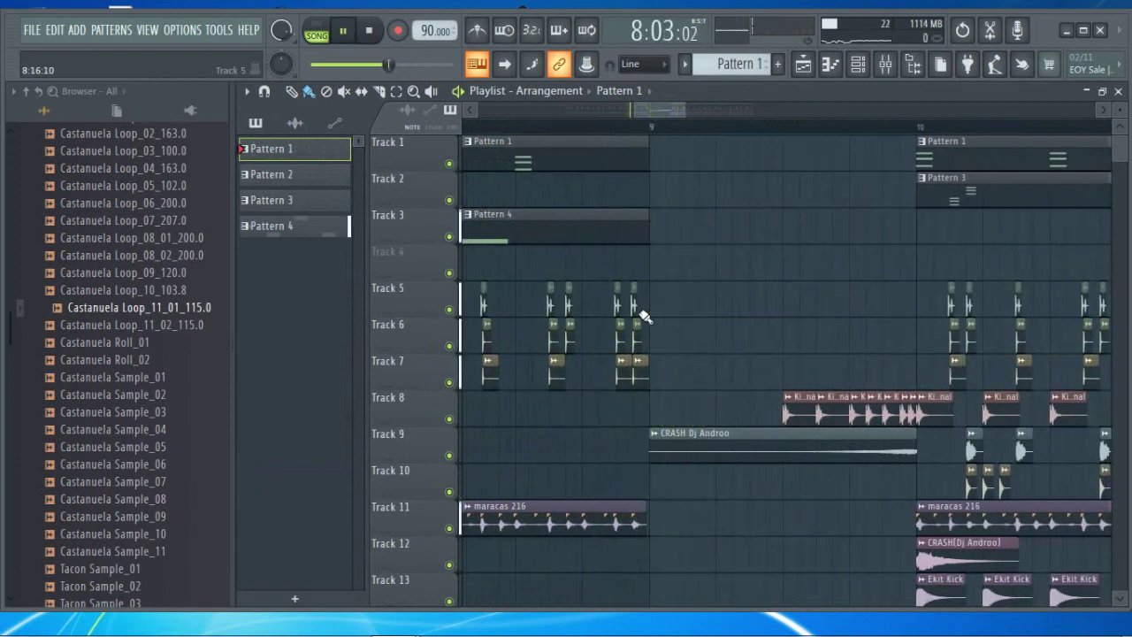
Delete the extra palma clips around the start of bar 9 on Tracks 5 to 7
scroll(624, 137, up, 2)
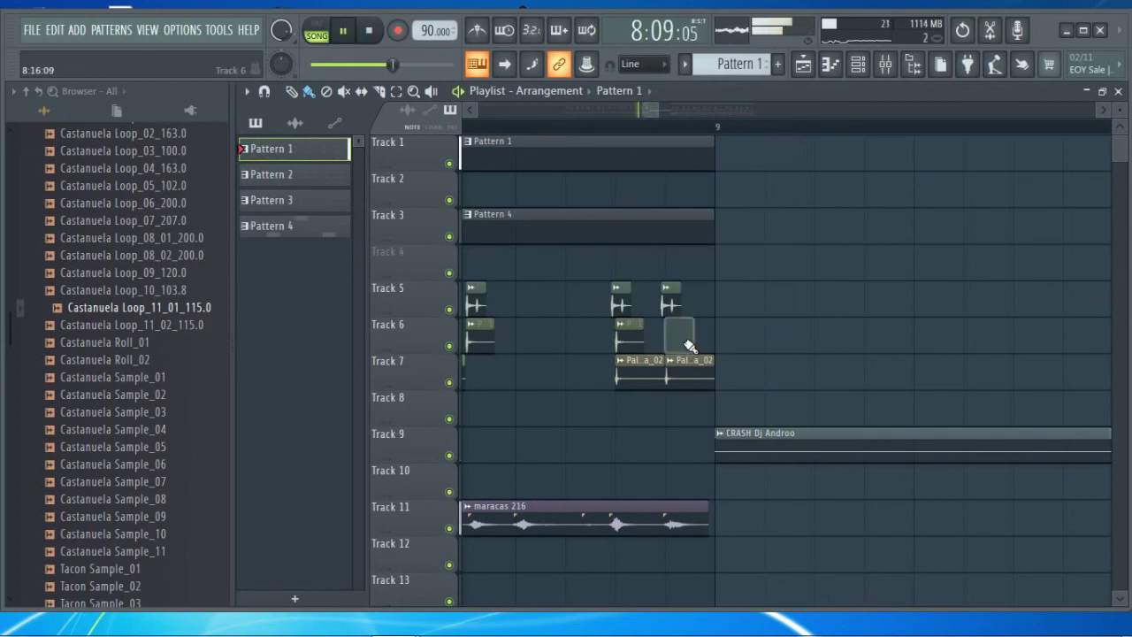
key(space)
right_click(694, 381)
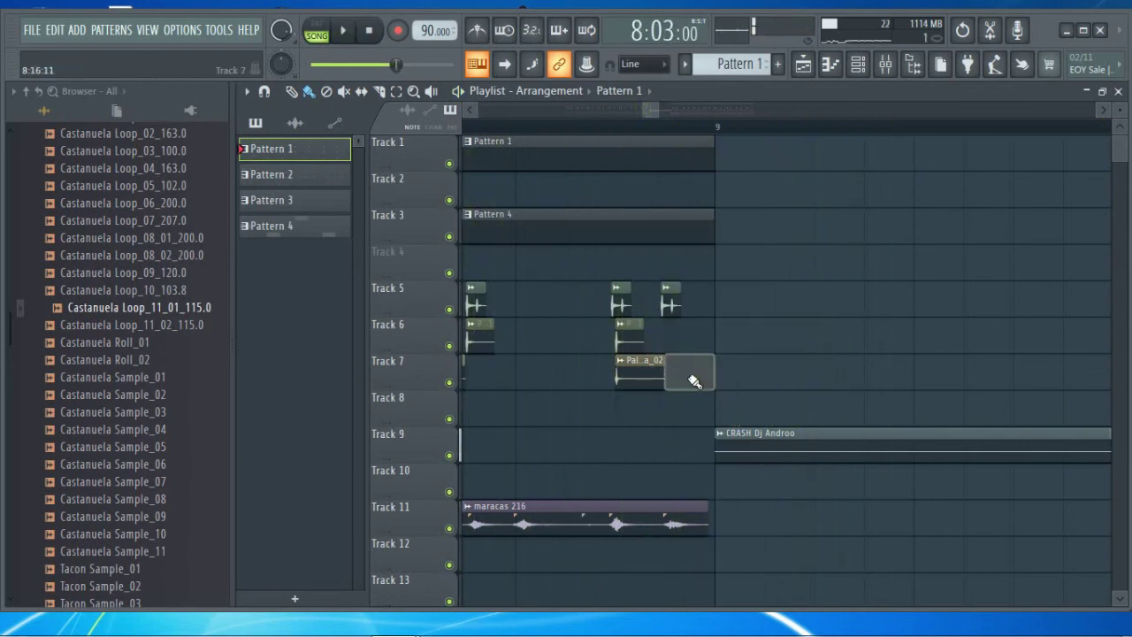
click(677, 309)
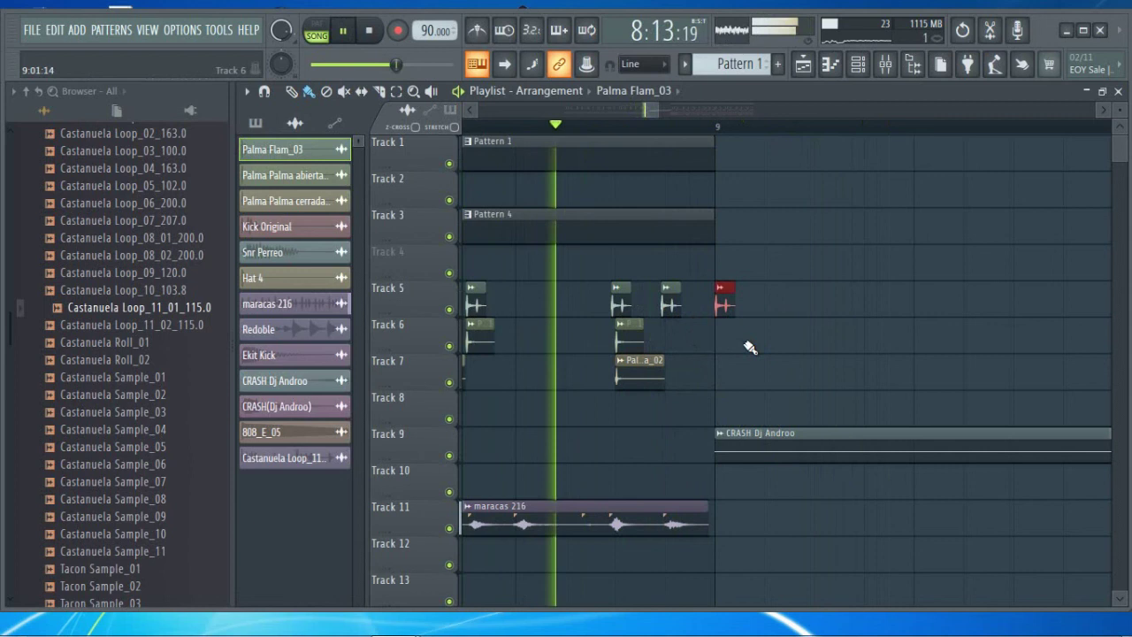
right_click(718, 306)
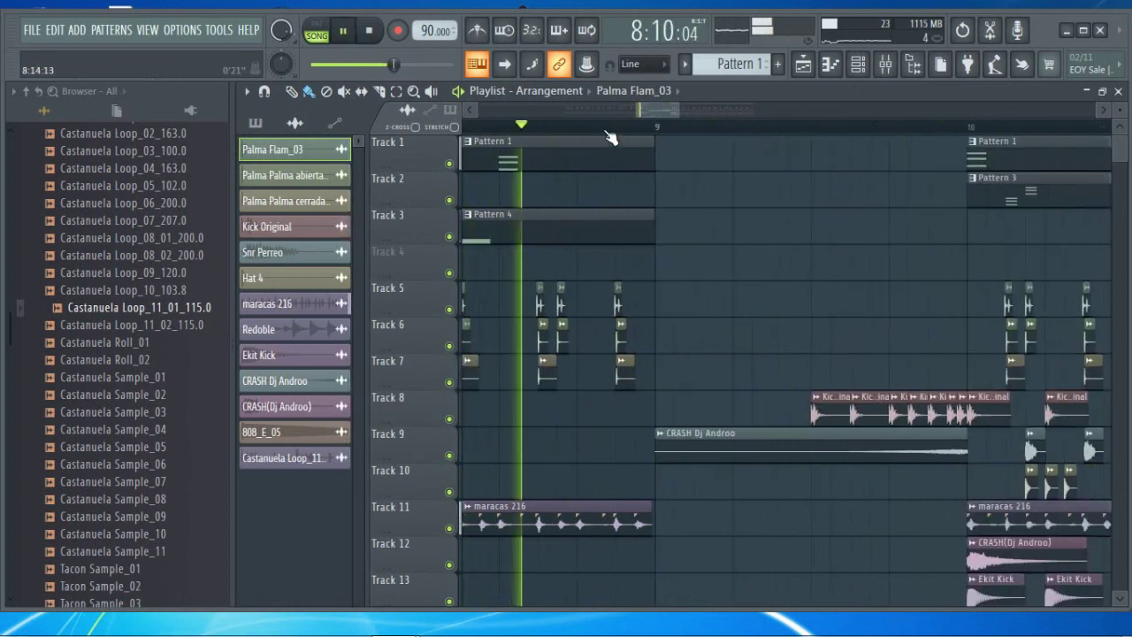
Replay the transition and try copying the first palma hit of bar 10 to 9:15 on Tracks 5 to 7
scroll(610, 137, down, 4)
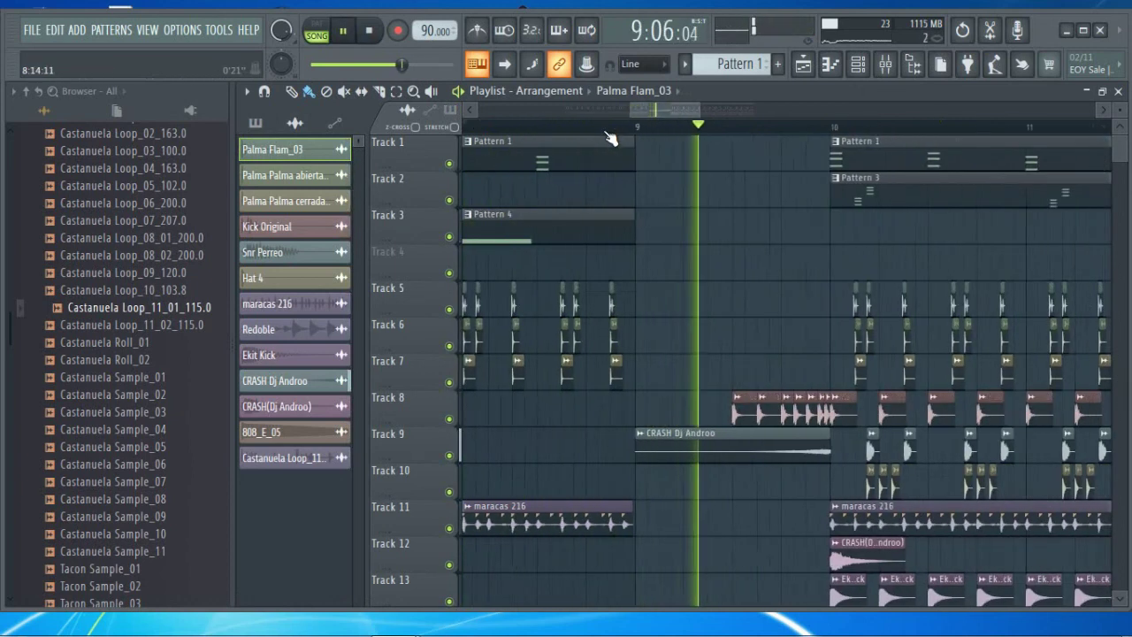
key(space)
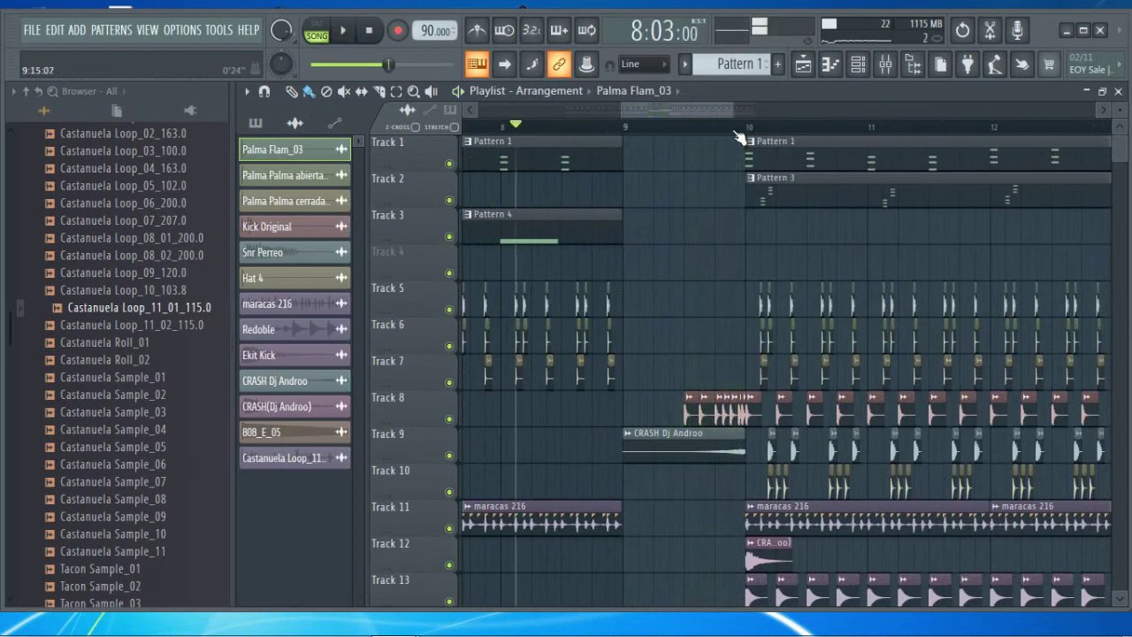
scroll(743, 139, up, 4)
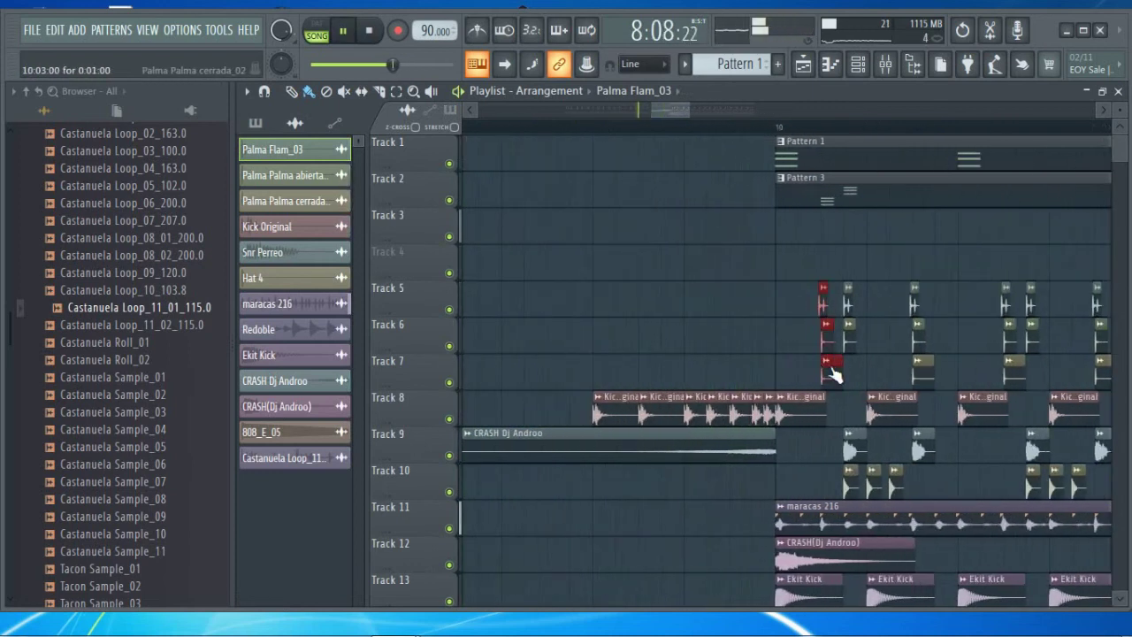
click(828, 363)
click(806, 345)
drag(819, 376, 750, 376)
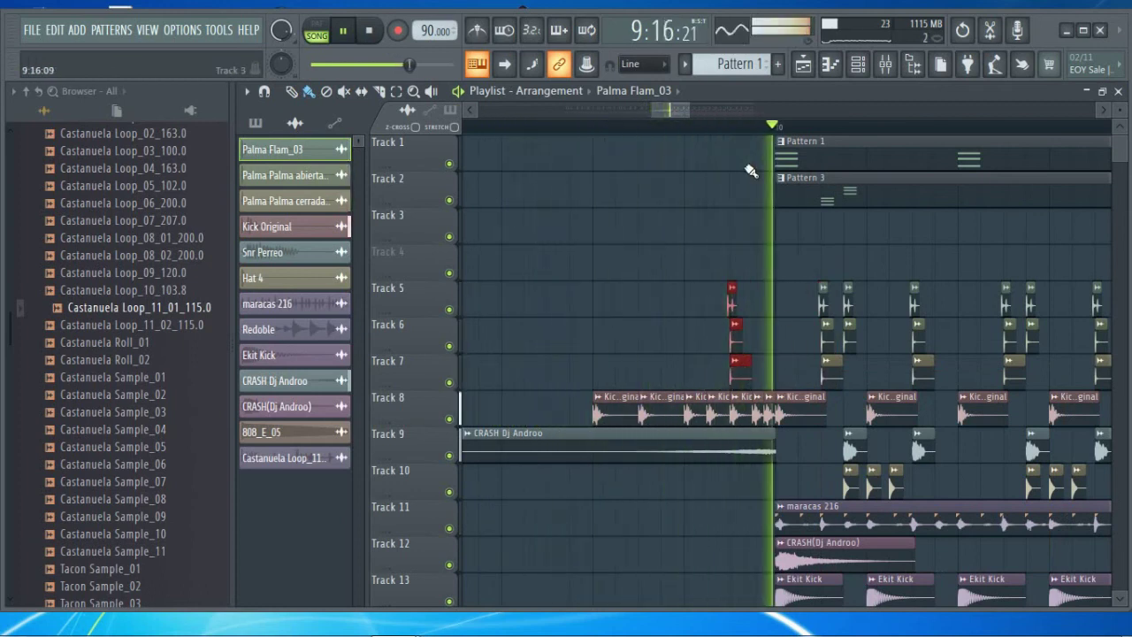
Try further palma hits at 9:16 and 10:01 on Tracks 5 to 7 and play the fill
key(space)
scroll(735, 130, up, 3)
drag(766, 374, 828, 373)
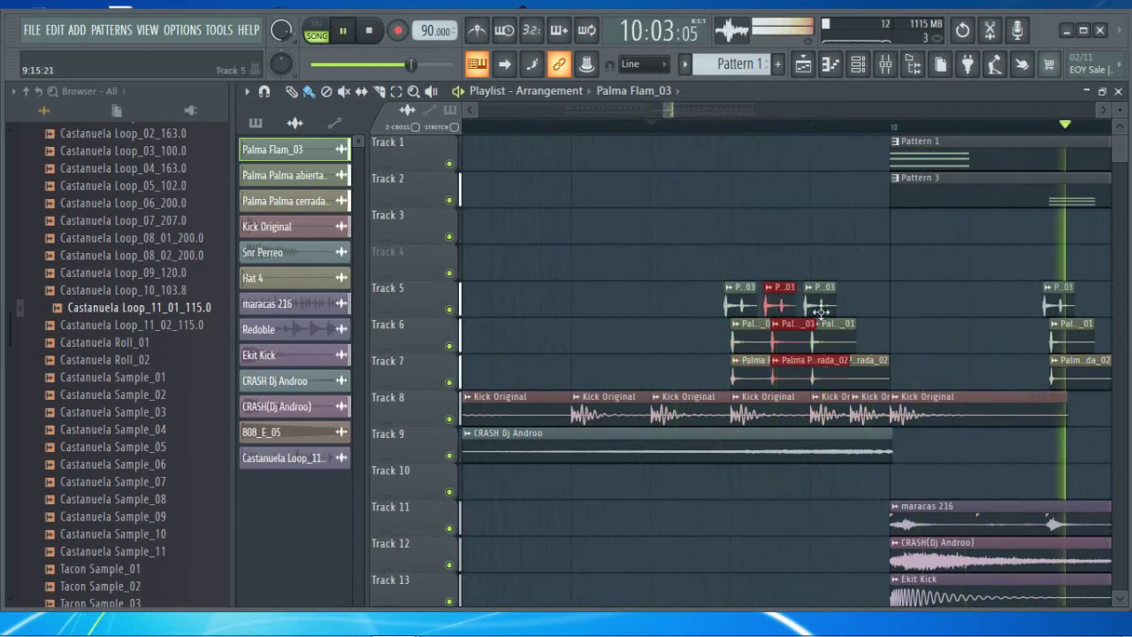
right_click(786, 299)
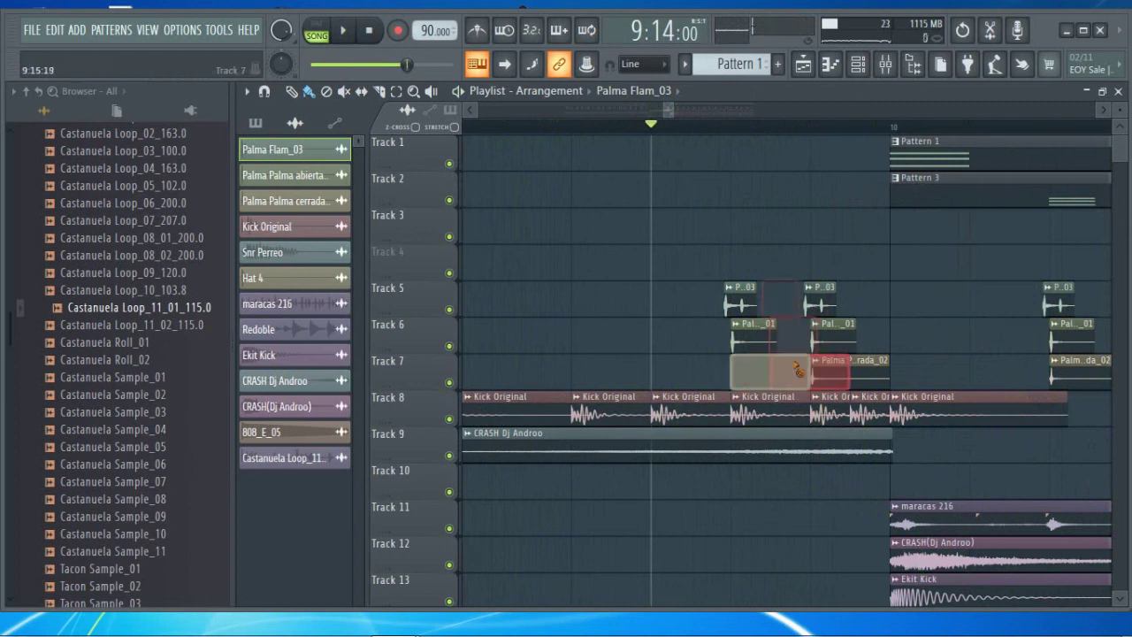
key(ctrl+z)
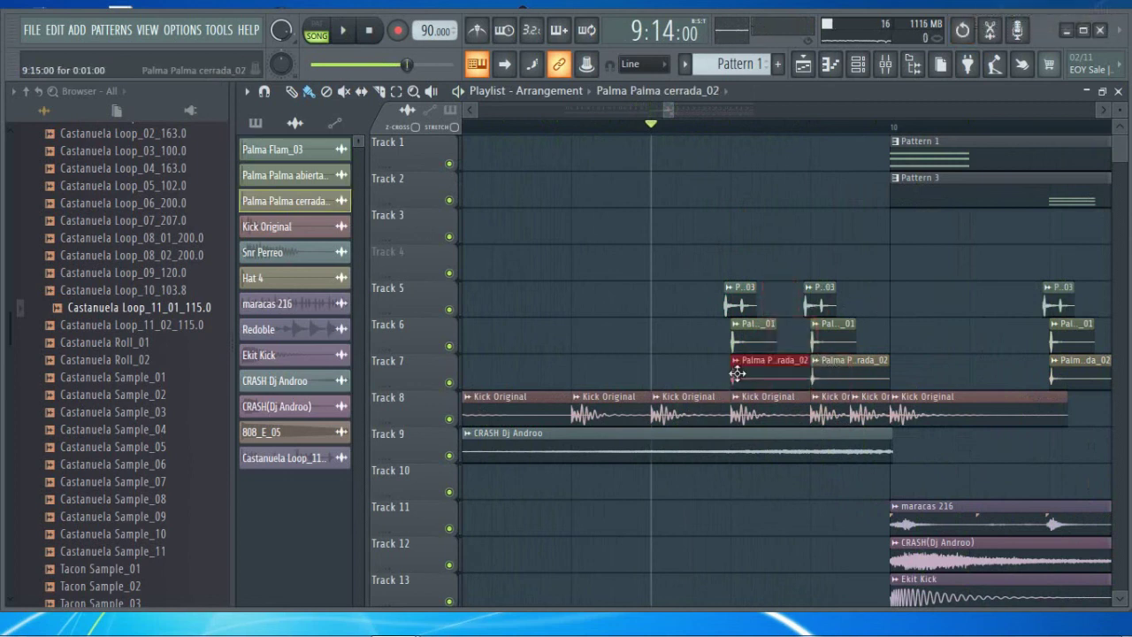
key(ctrl+b)
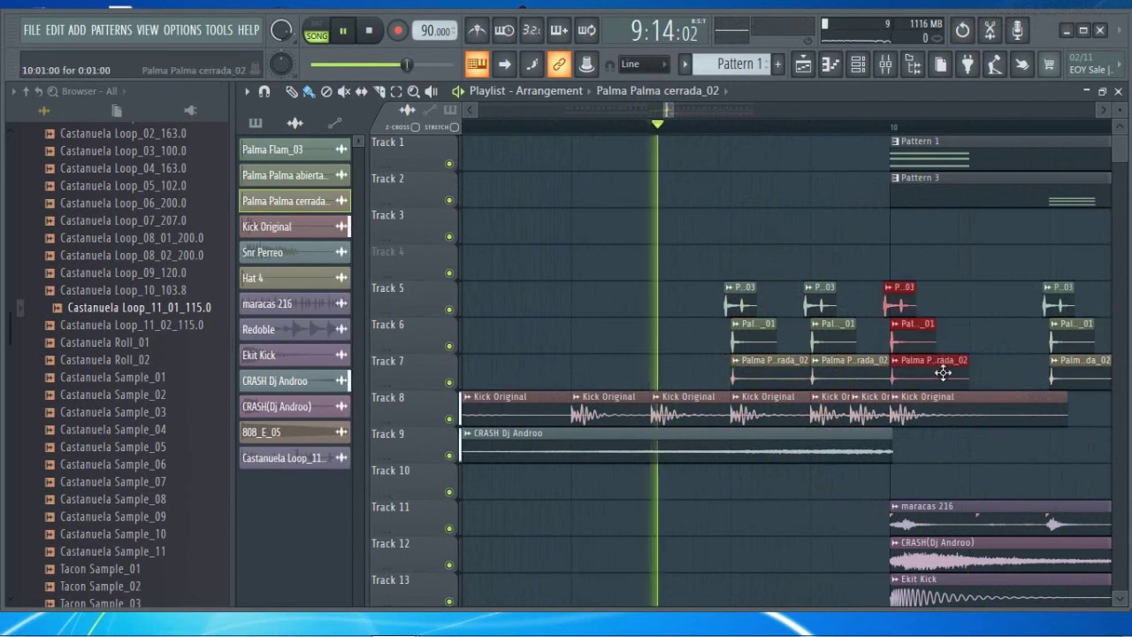
key(space)
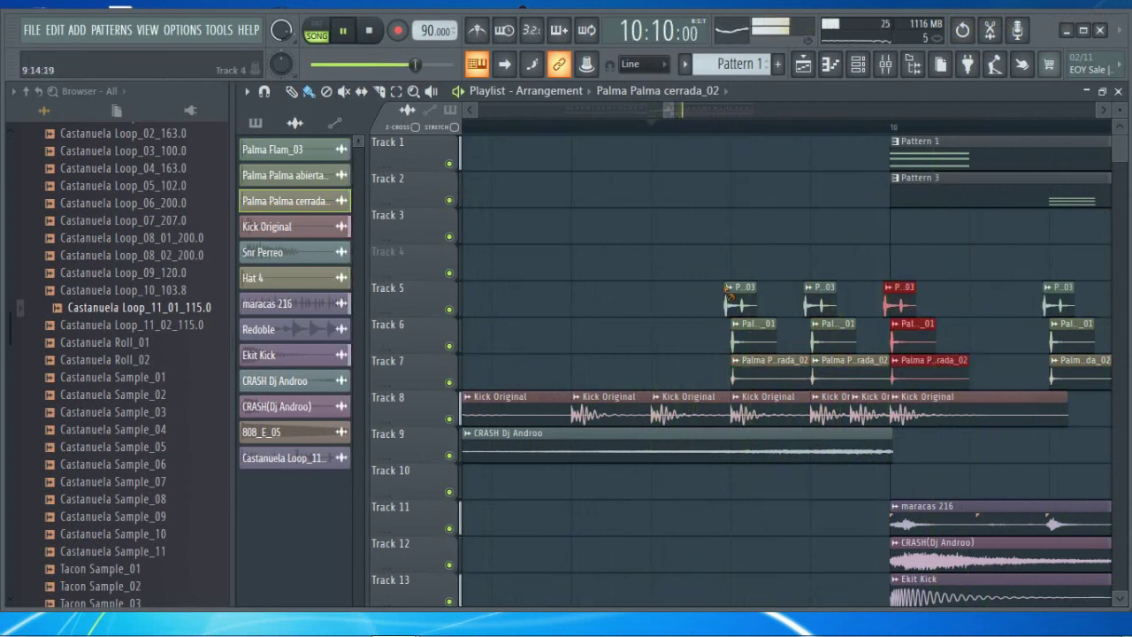
Delete the added palma hits from 9:15 to 10:01 on Tracks 5 to 7 and play the arrangement from bar 7
drag(727, 291, 915, 341)
right_click(913, 376)
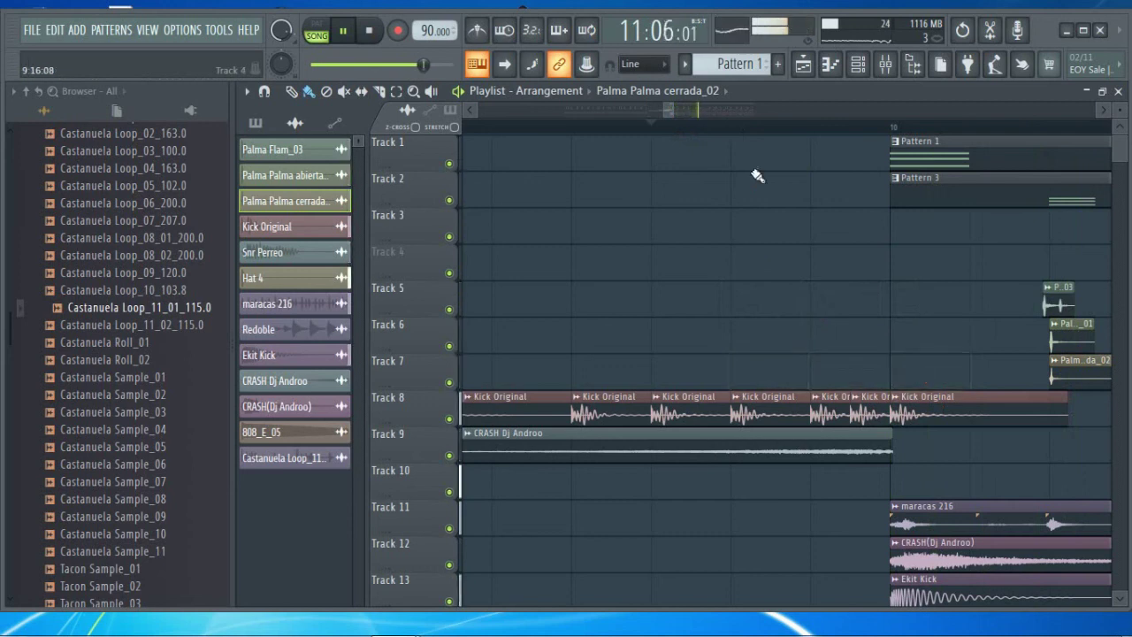
scroll(662, 133, down, 10)
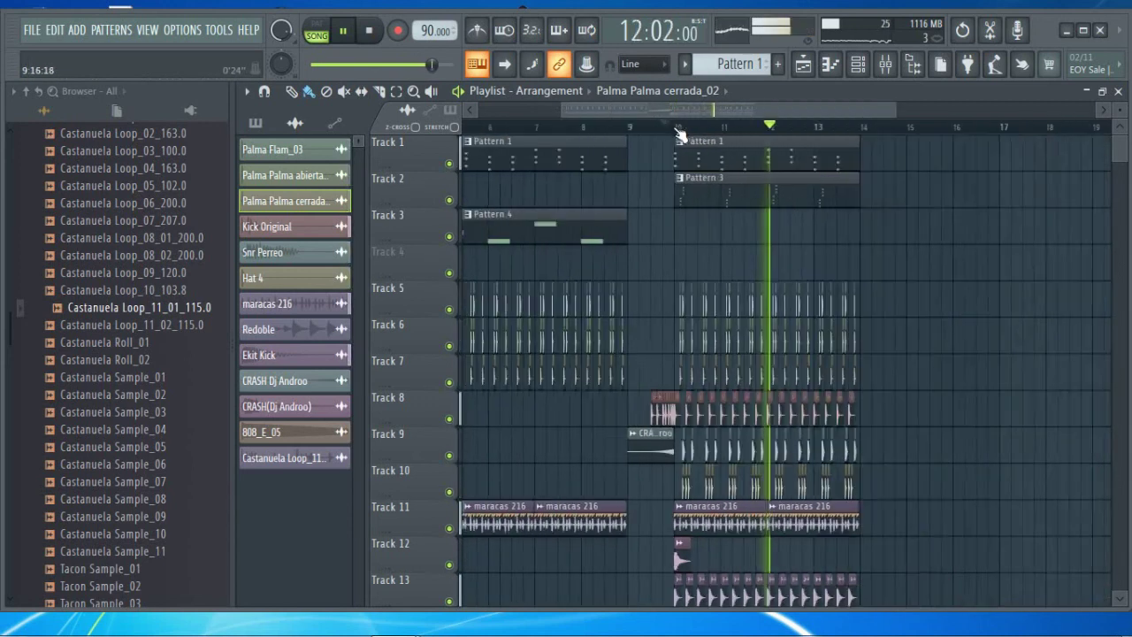
click(581, 128)
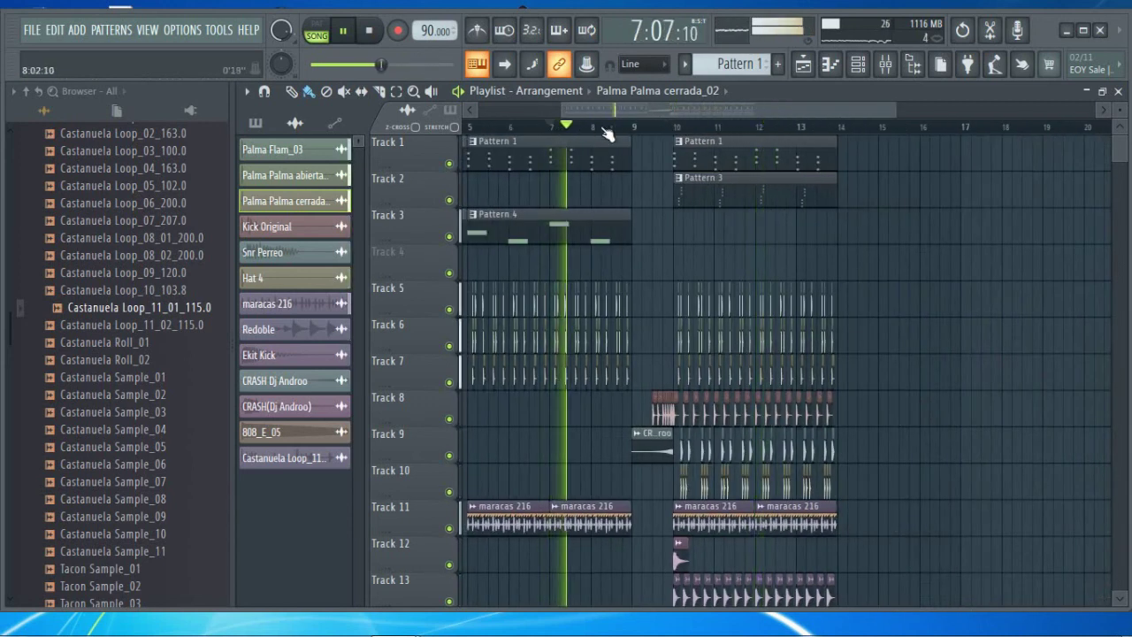
scroll(914, 353, down, 4)
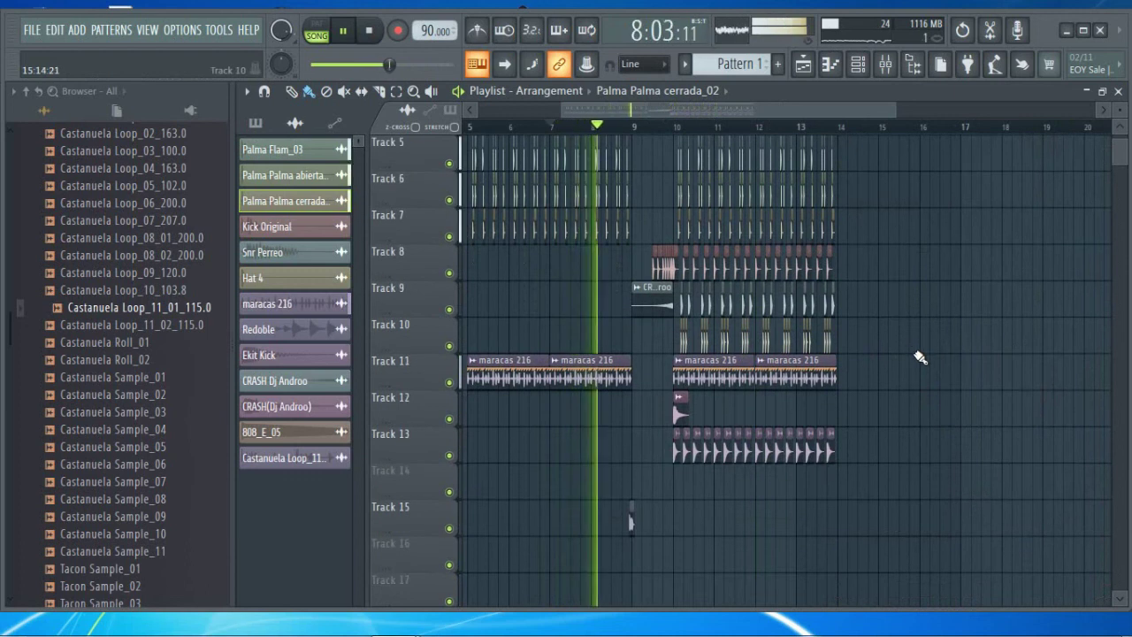
Close the castanet samples folder, stop playback and open the Jasitec.Voces Samples folder under Flamenco
scroll(145, 341, up, 10)
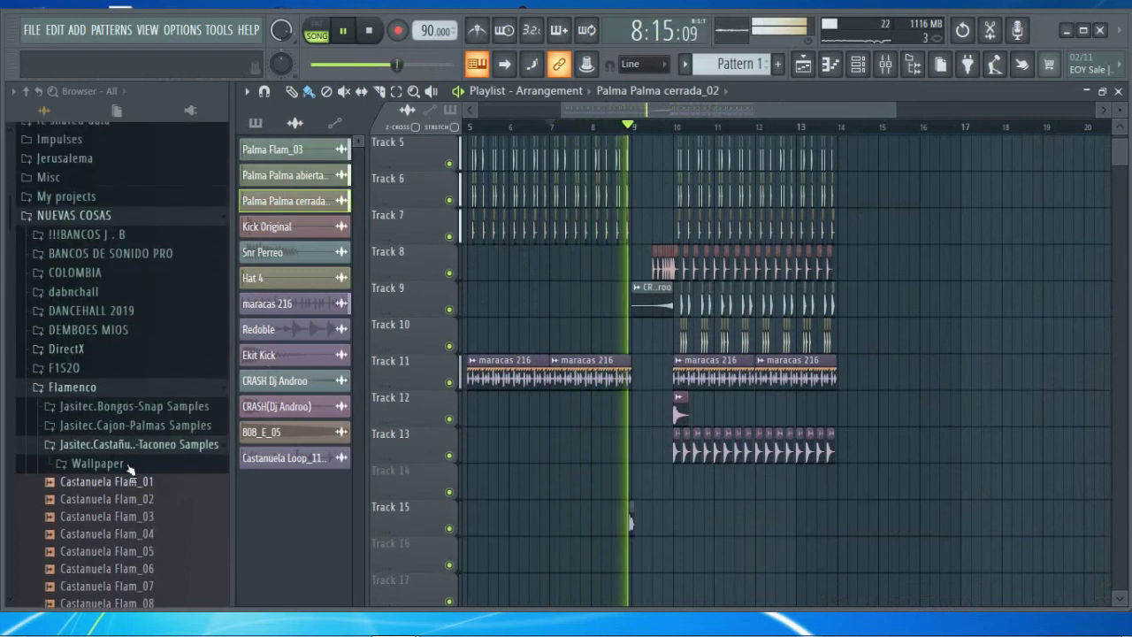
click(139, 448)
scroll(166, 425, down, 6)
scroll(146, 367, up, 3)
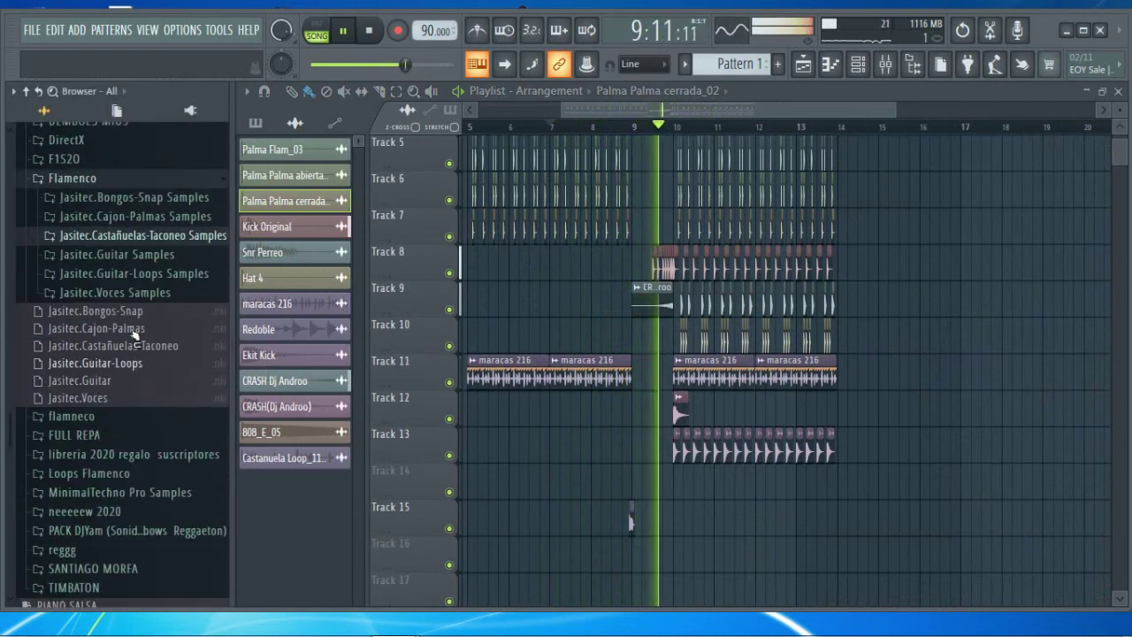
key(space)
click(123, 294)
Browse and audition the male flamenco vocal samples down to the Voces M Ole samples
scroll(115, 425, down, 6)
scroll(126, 412, down, 6)
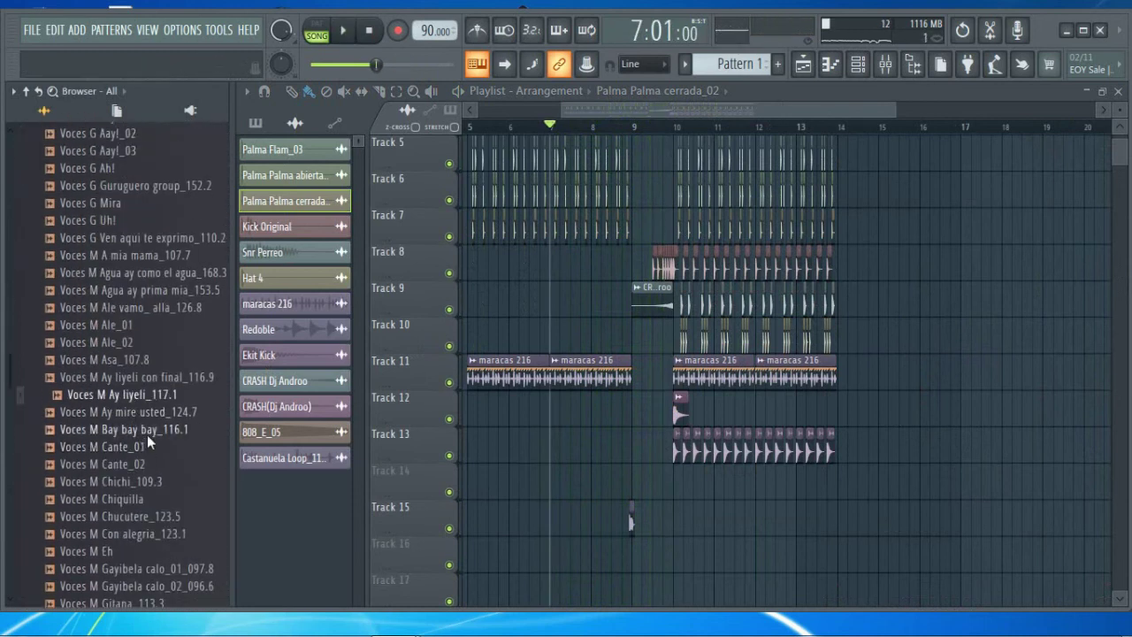
scroll(137, 464, down, 2)
scroll(191, 464, down, 9)
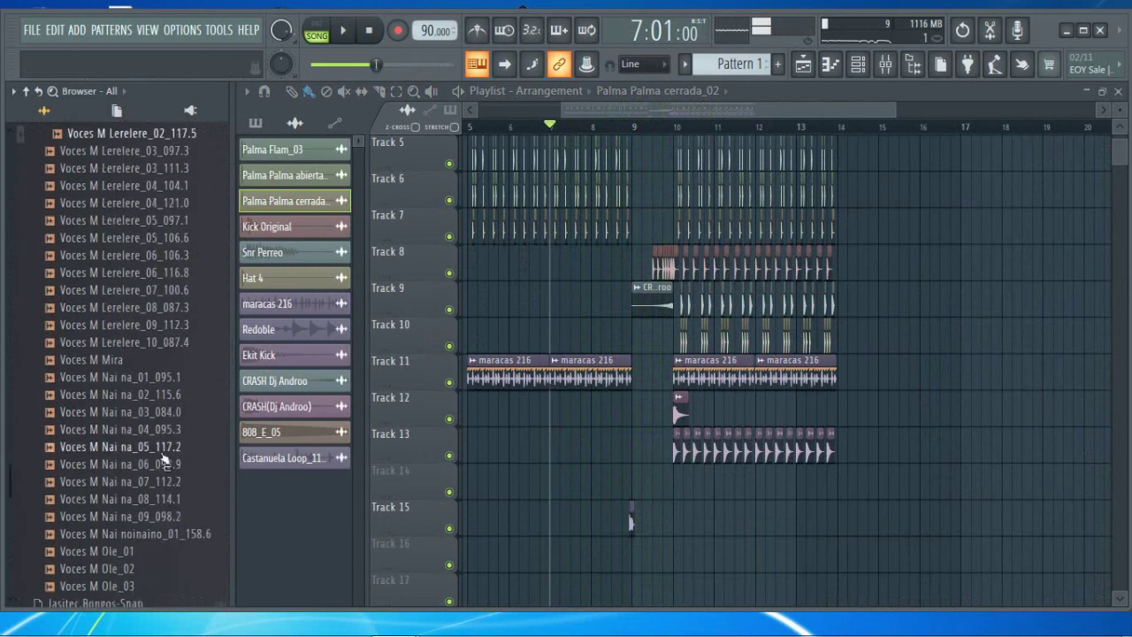
scroll(117, 334, down, 5)
scroll(124, 328, up, 2)
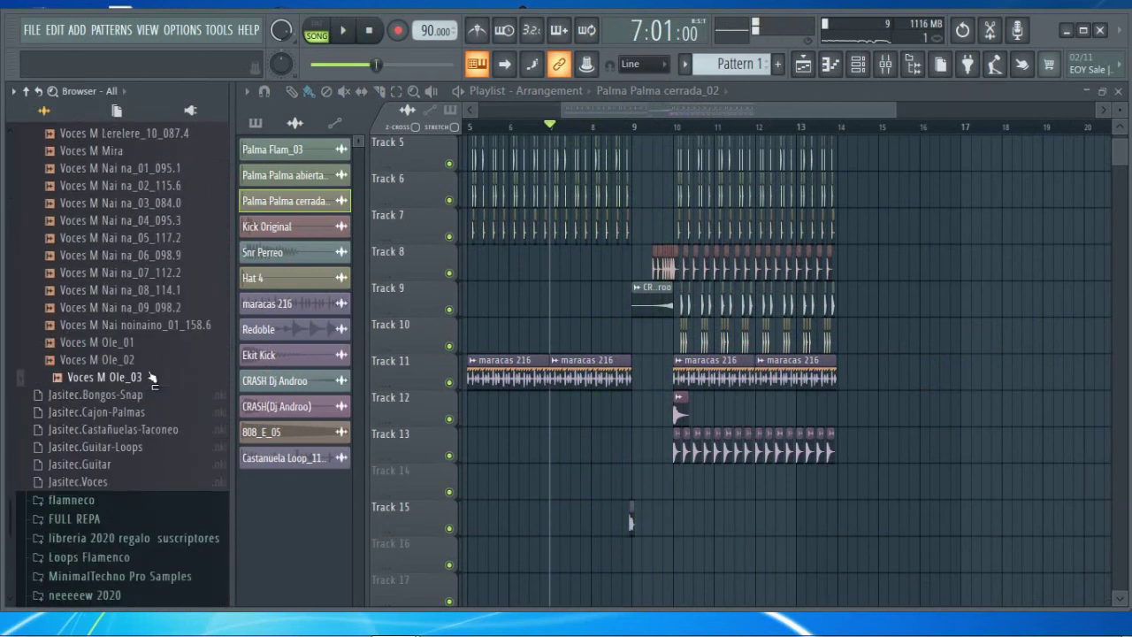
click(135, 360)
Place the Voces M Ole_03 sample at 9:09 on Track 15 and play it with the kick fill
key(space)
scroll(648, 115, up, 3)
mouse_move(647, 111)
mouse_down()
mouse_move(567, 111)
mouse_move(643, 113)
mouse_up()
click(727, 129)
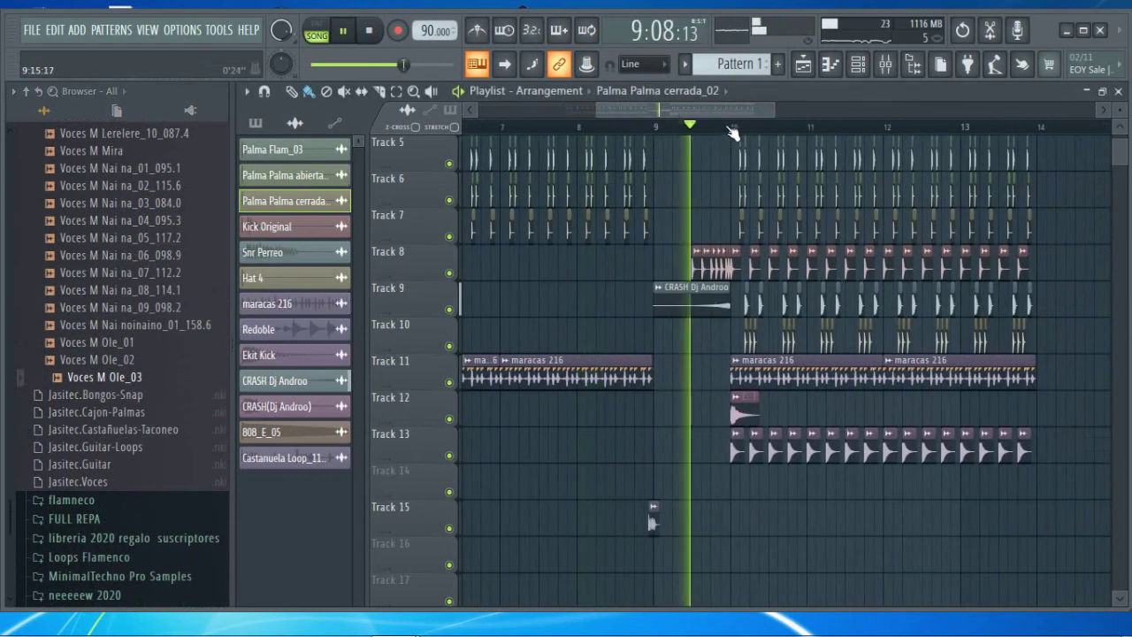
scroll(733, 133, up, 2)
drag(137, 376, 721, 520)
key(space)
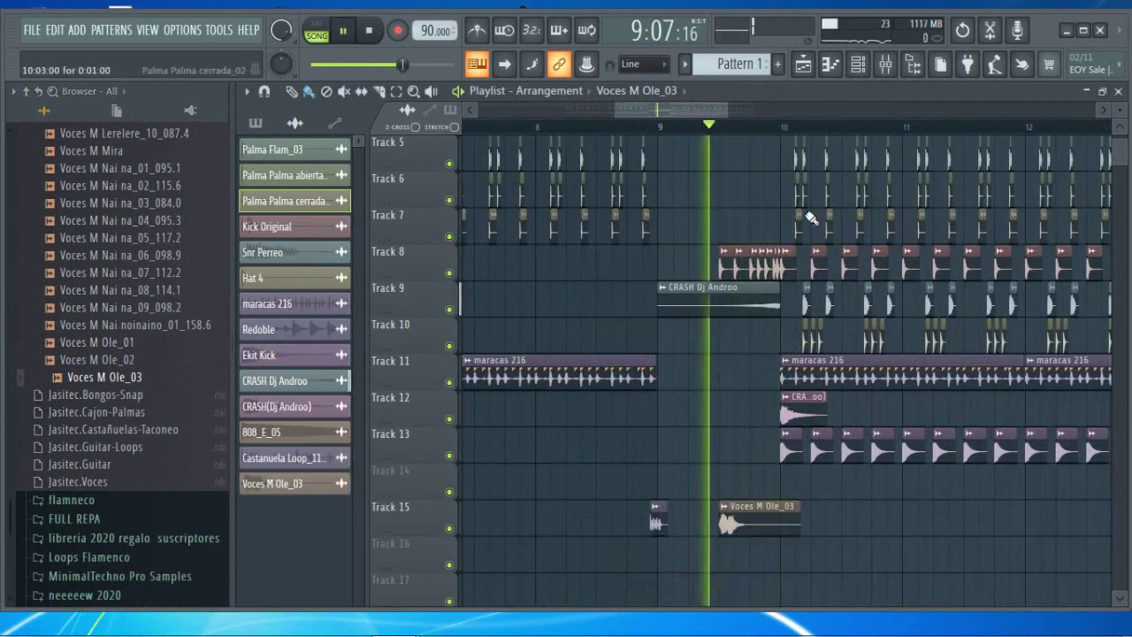
Move the Voces M Ole_03 clip to 9:13 on Track 15 and replay the fill
mouse_move(644, 110)
mouse_down()
mouse_move(569, 102)
mouse_move(649, 105)
mouse_up()
key(space)
key(space)
scroll(771, 131, up, 3)
key(space)
key(space)
drag(702, 510, 748, 528)
key(space)
key(space)
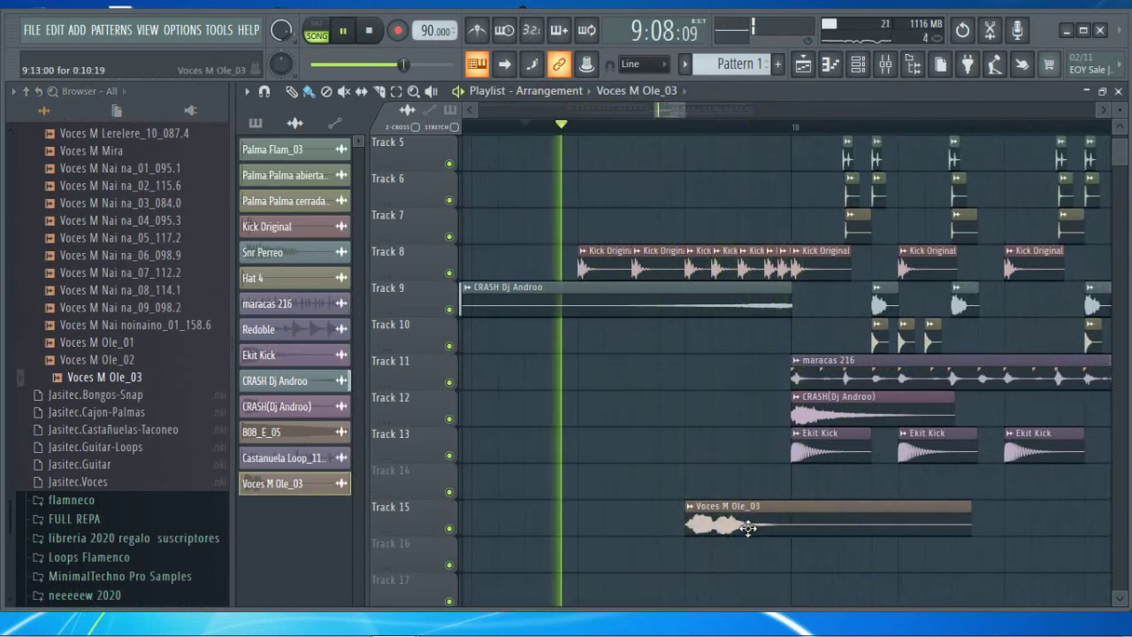
Route the Voces M Ole_03 sample to free mixer track 14 and load Fruity Reeverb 2 in its first effect slot
key(space)
double_click(738, 529)
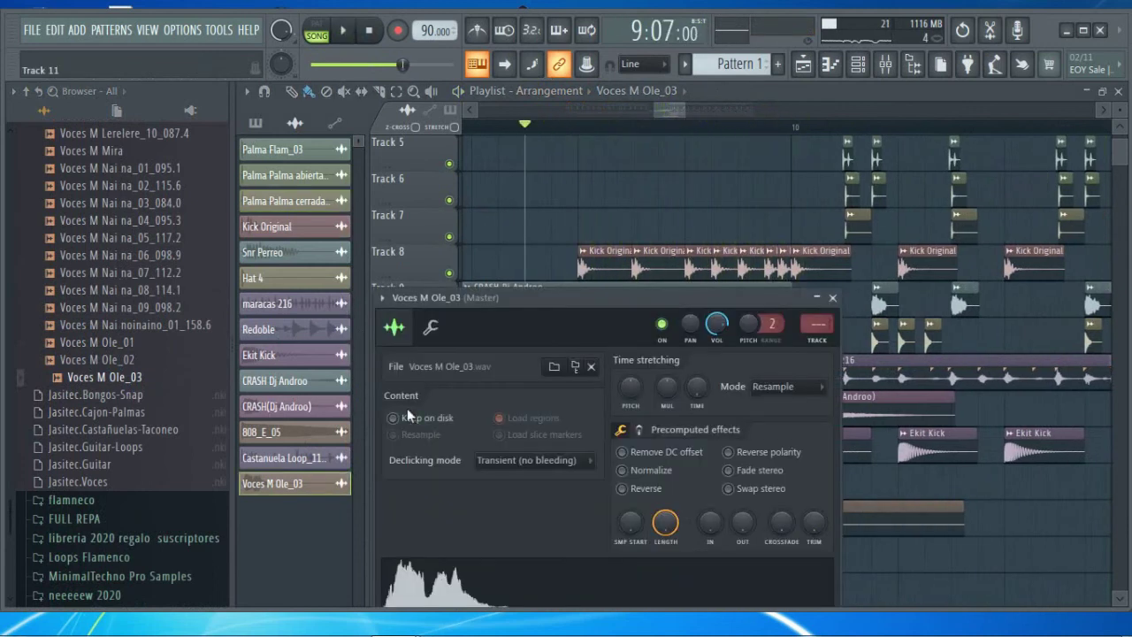
click(383, 298)
click(649, 354)
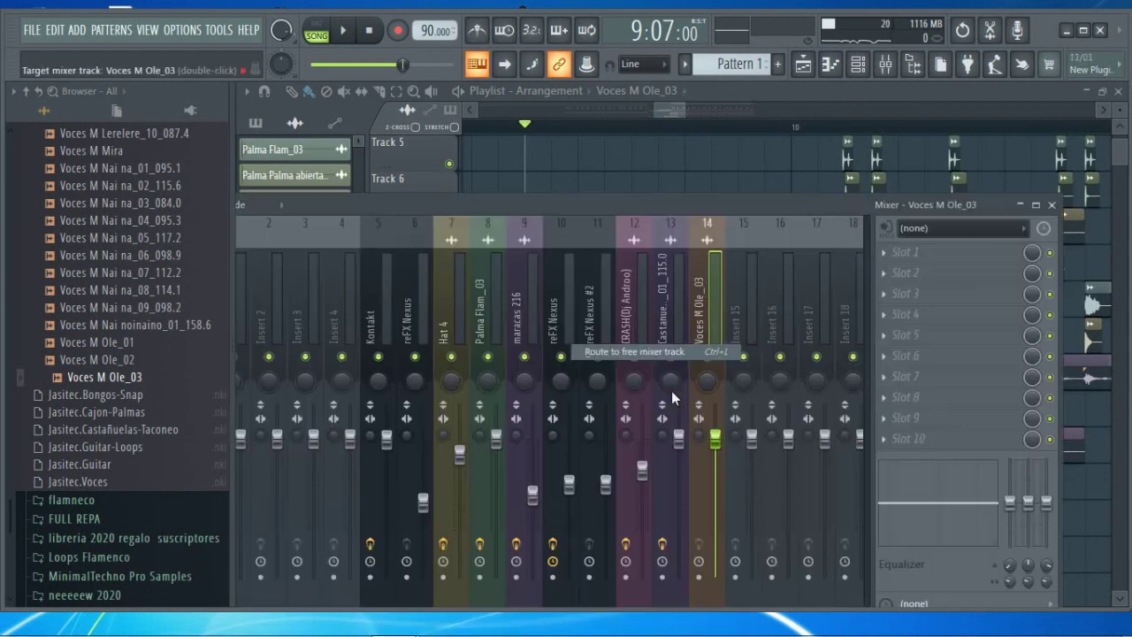
click(900, 254)
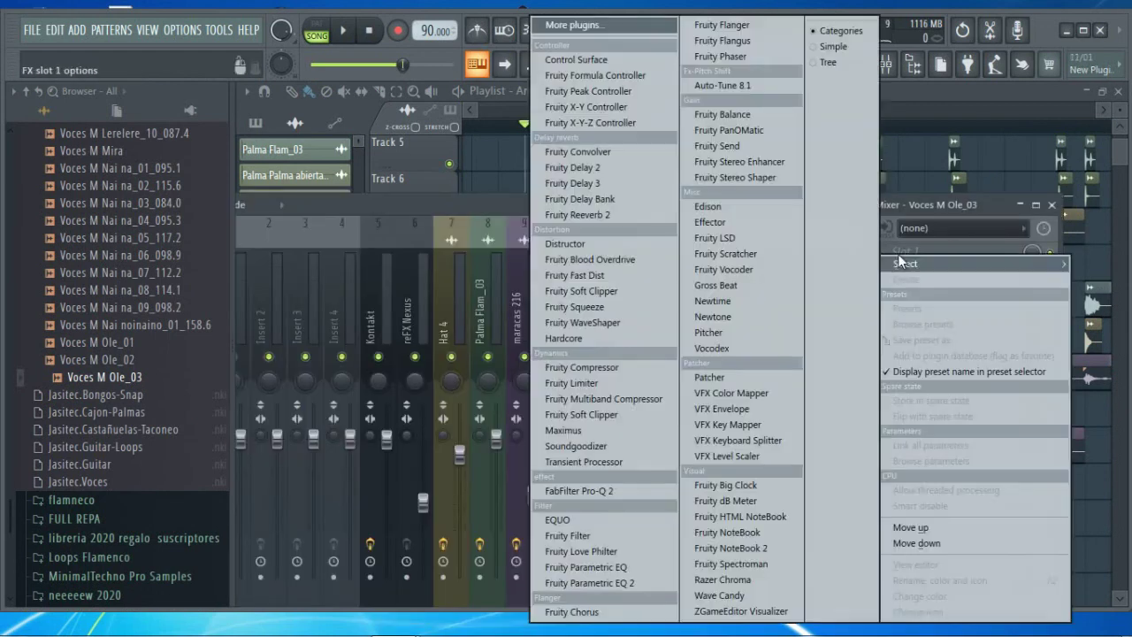
click(576, 215)
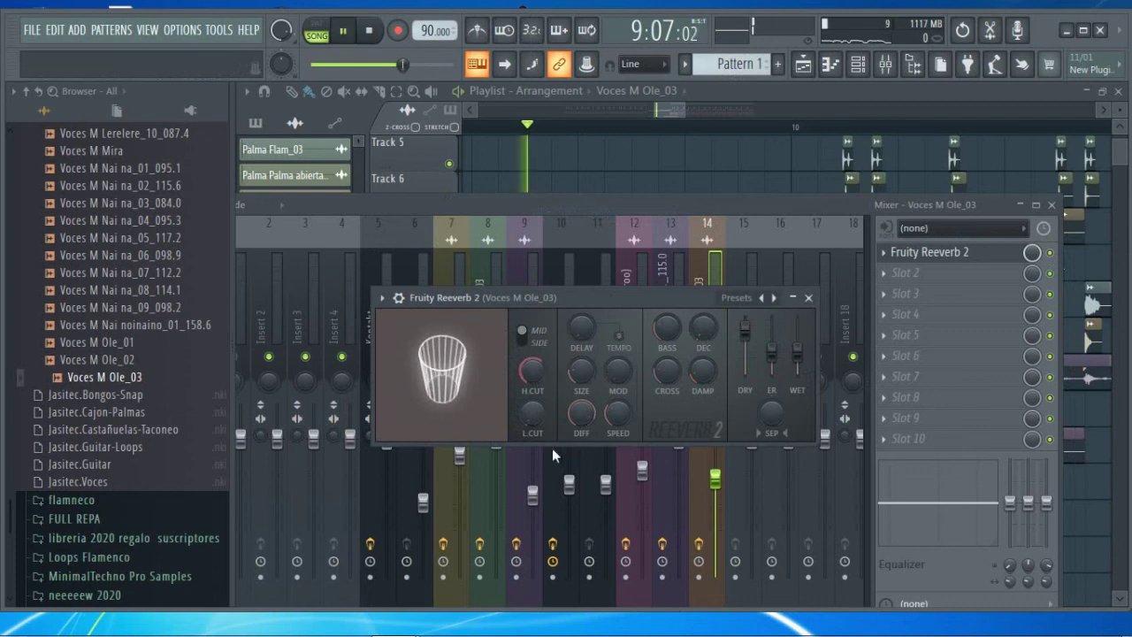
Add Fruity Delay 2 in slot 2 of the Voces M Ole_03 mixer track with the feedback cutoff at 13%
click(808, 298)
click(905, 272)
click(580, 170)
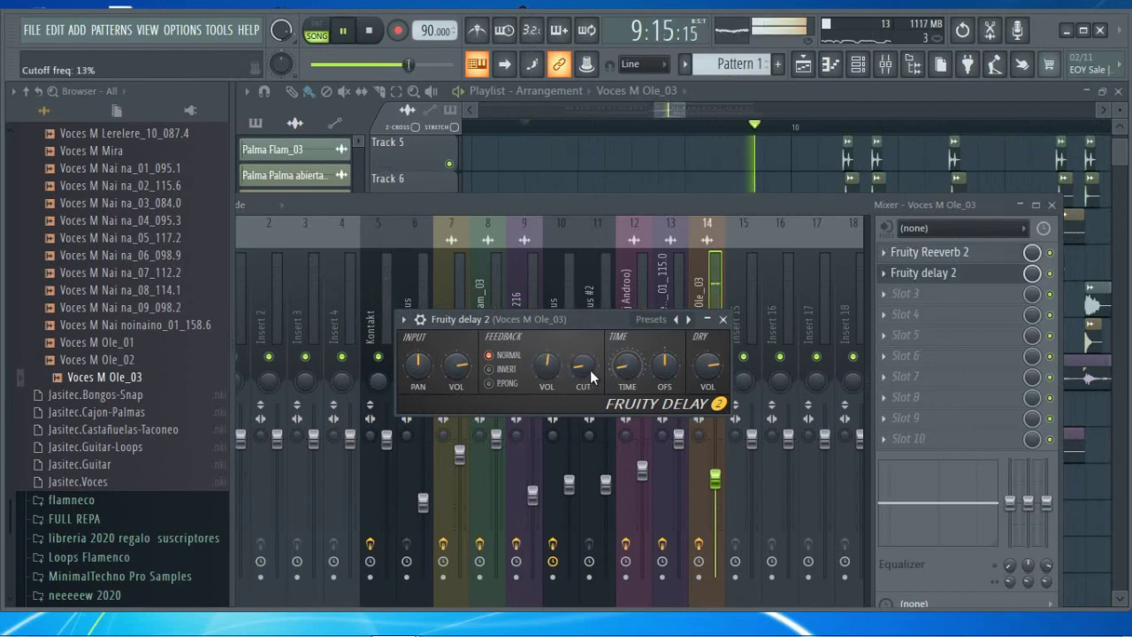
click(725, 321)
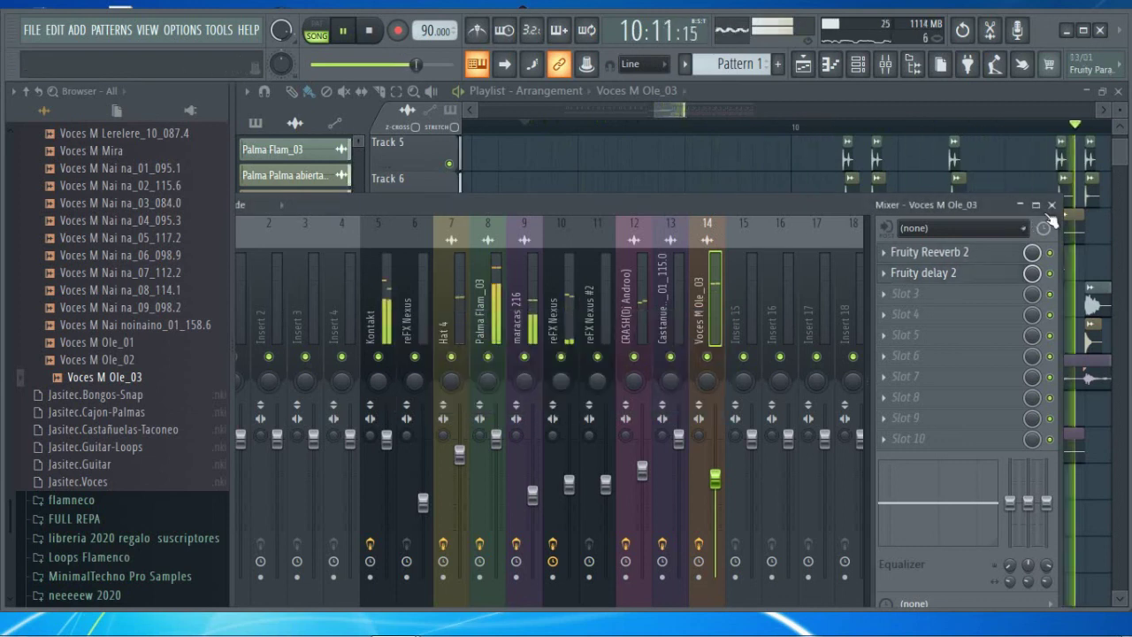
Close the mixer and the sample settings, and replay the transition from the second half of bar 8
click(1052, 205)
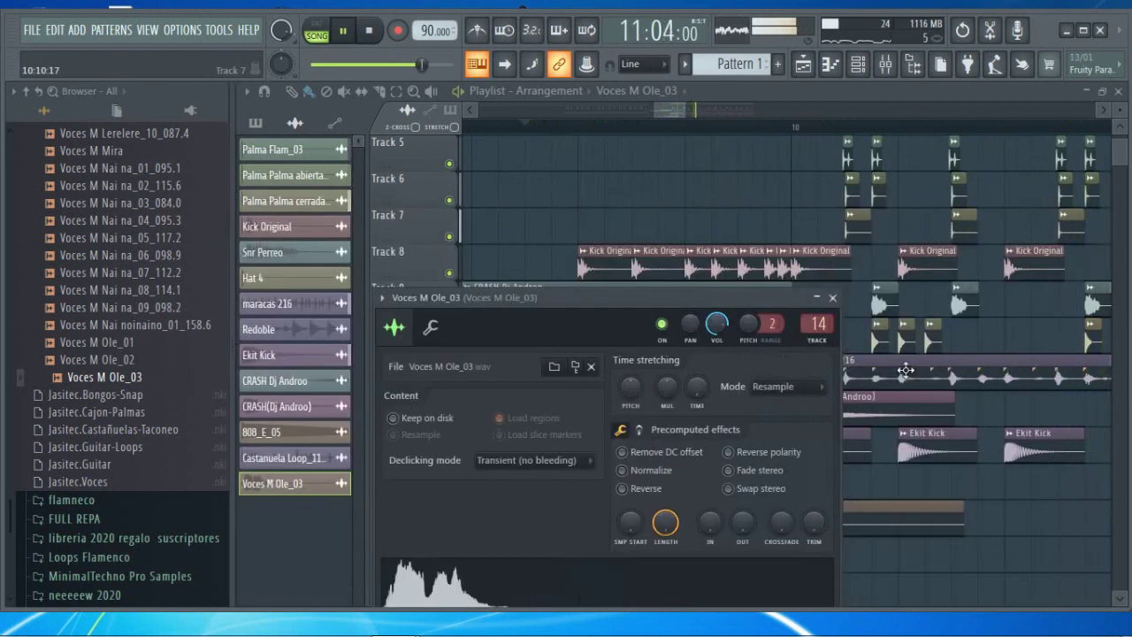
click(832, 298)
scroll(487, 141, down, 5)
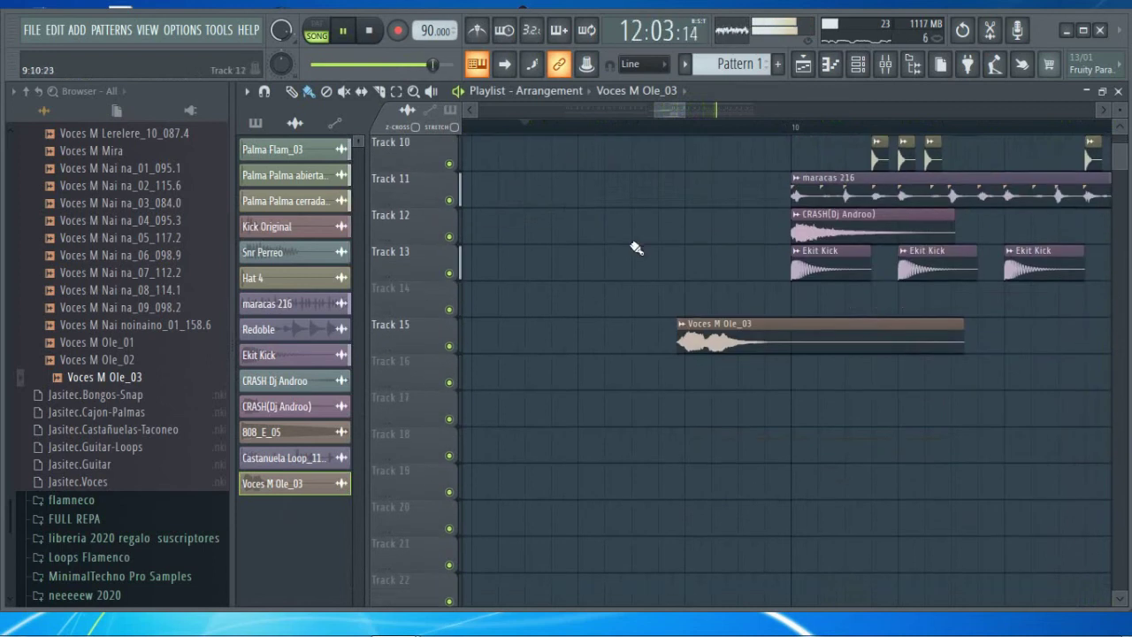
scroll(631, 245, up, 5)
scroll(667, 130, down, 5)
click(570, 128)
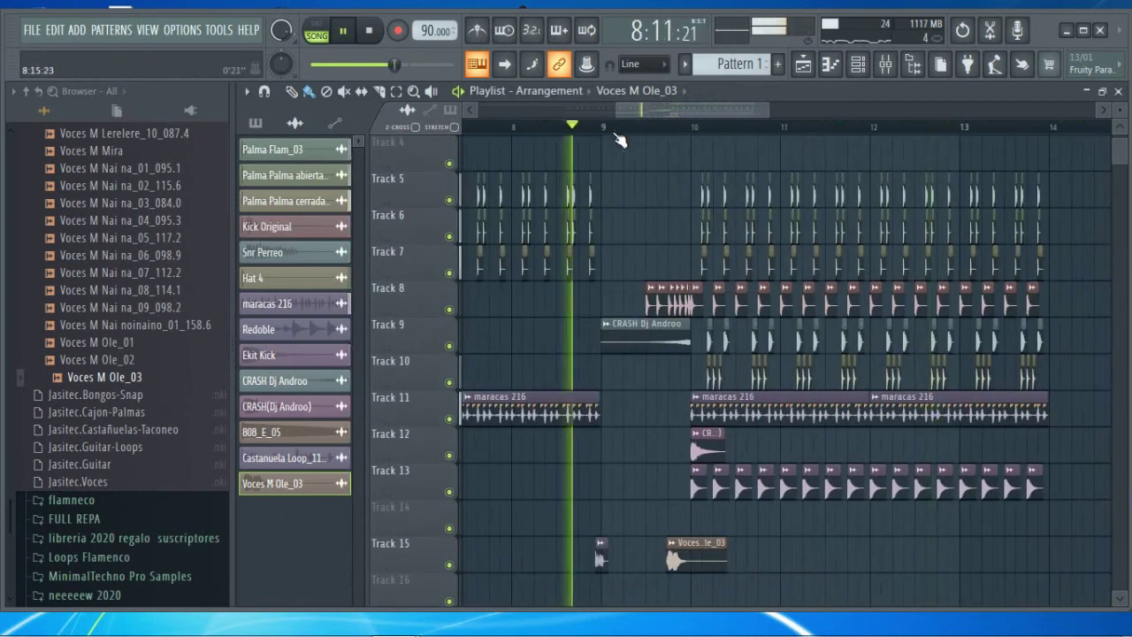
Try the Voces M Ole_03 clip at 9:15:17, return it to 9:13 on Track 15 and replay the fill
scroll(620, 133, up, 4)
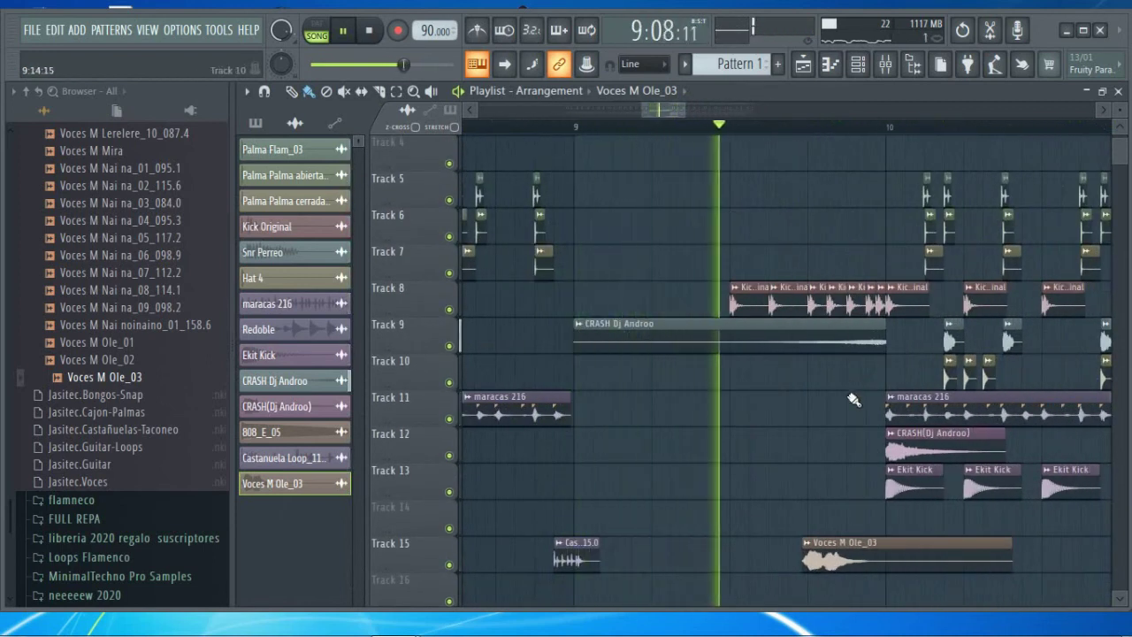
double_click(876, 555)
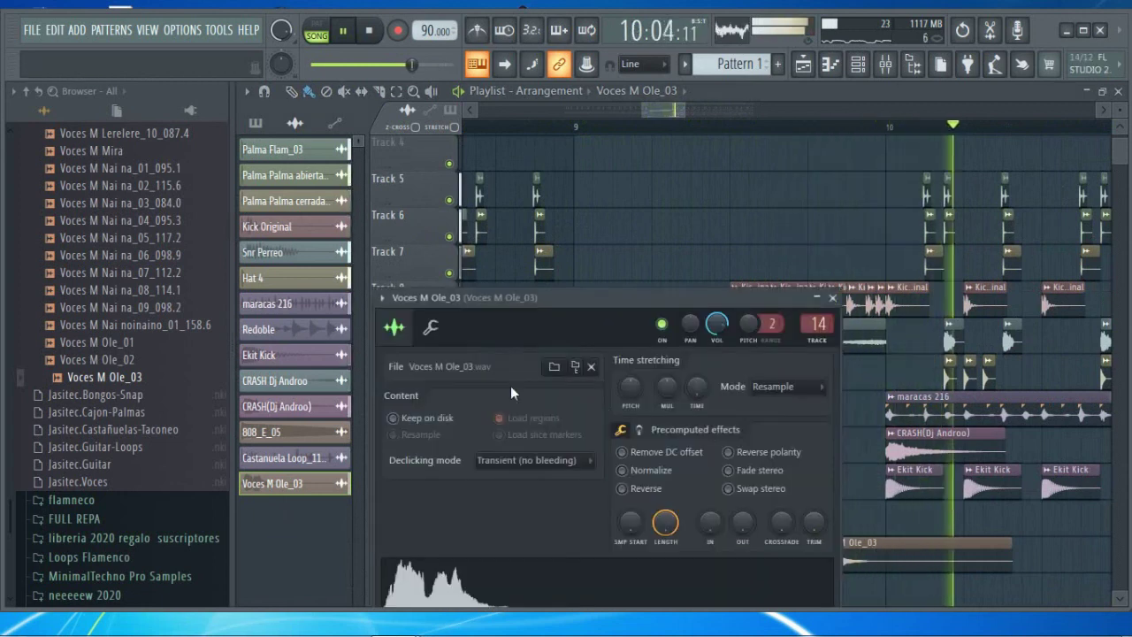
click(832, 299)
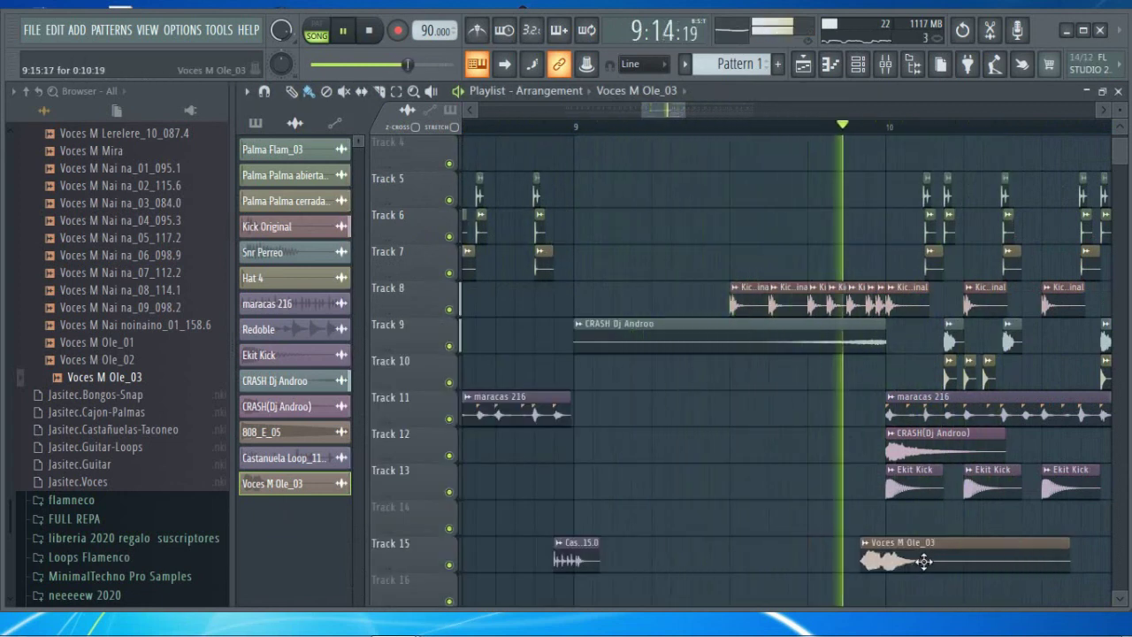
drag(924, 561, 865, 561)
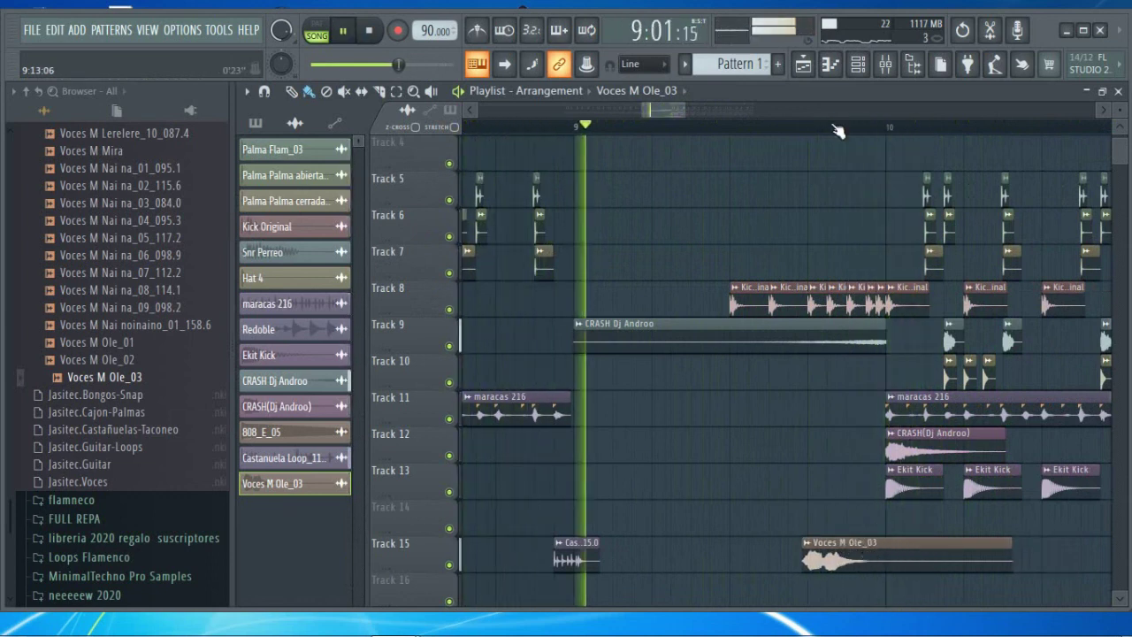
scroll(838, 131, up, 2)
key(space)
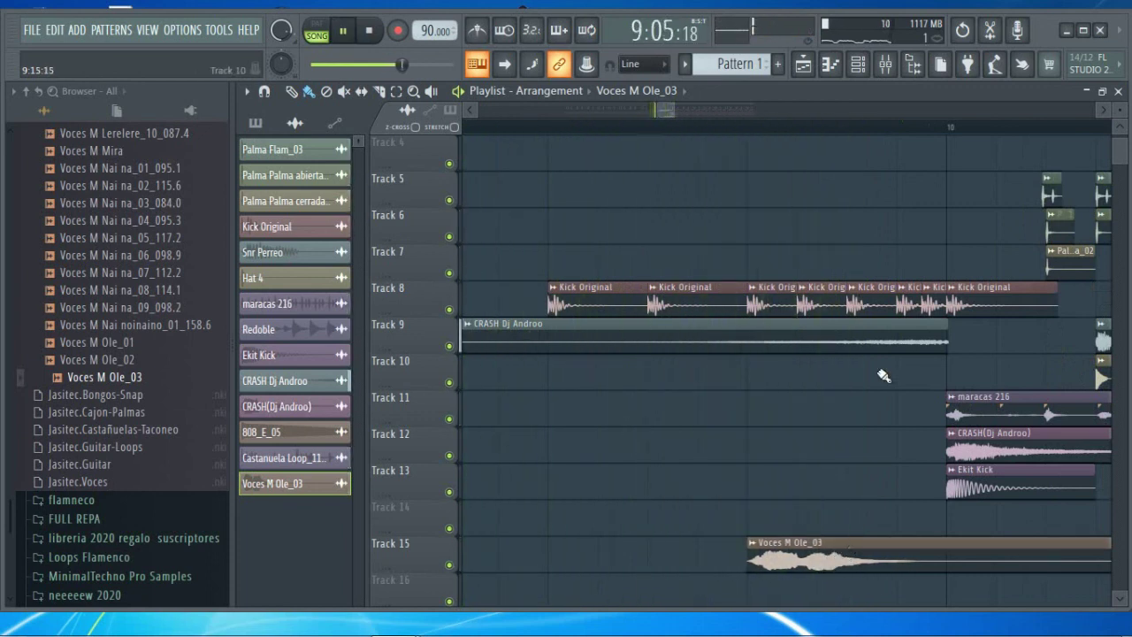
Move the Voces M Ole_03 clip to 9:15 on Track 15 and replay the transition from bar 8
double_click(840, 564)
click(833, 298)
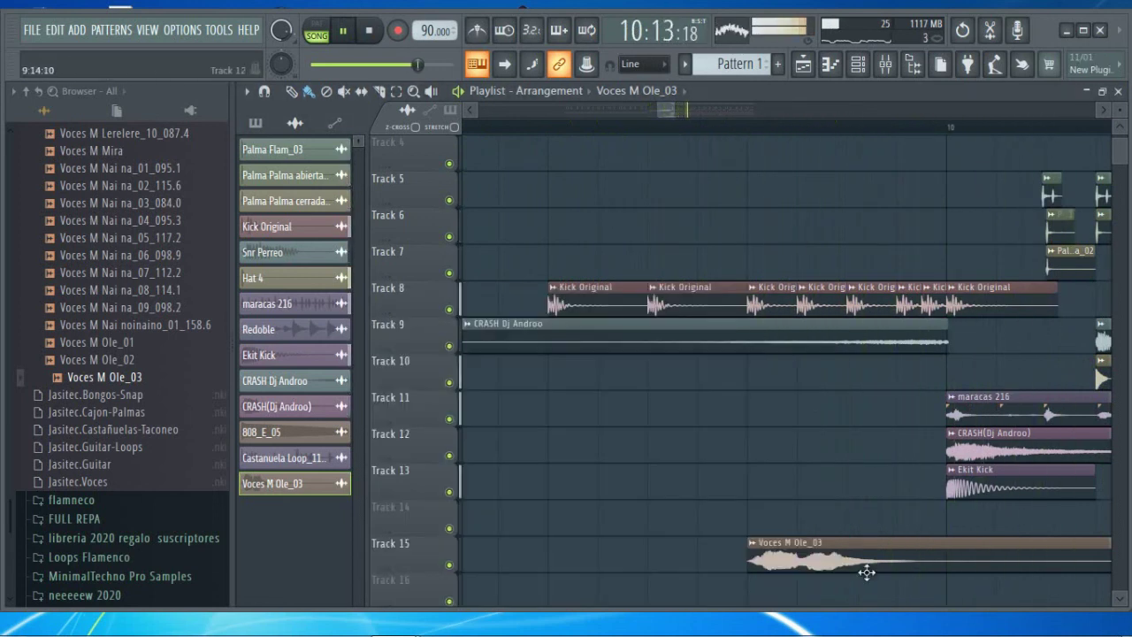
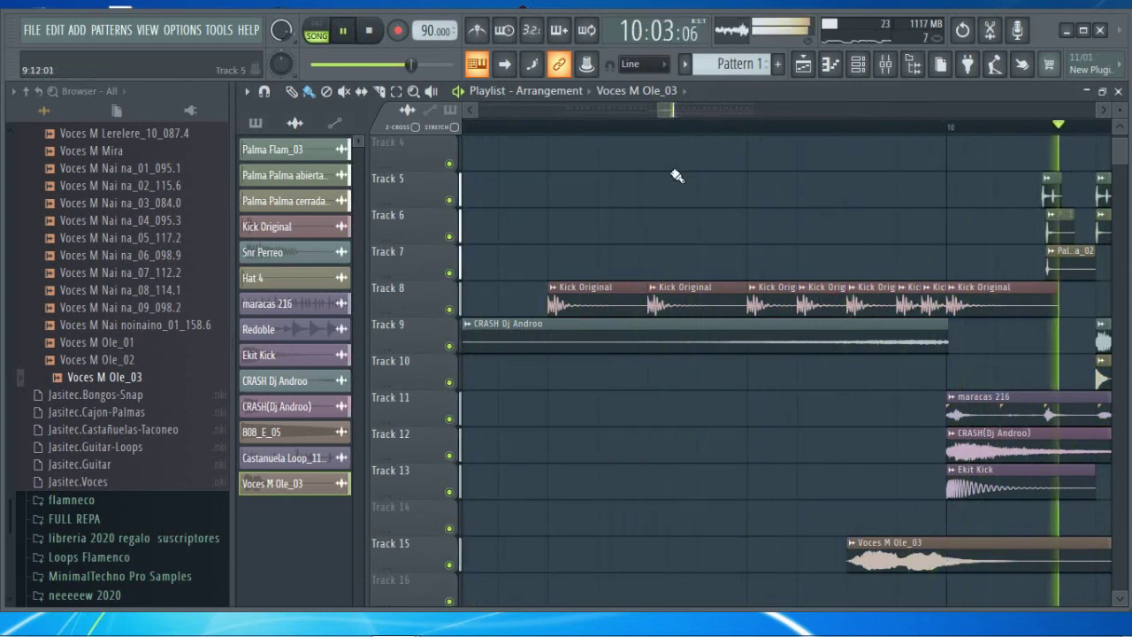
scroll(626, 130, down, 5)
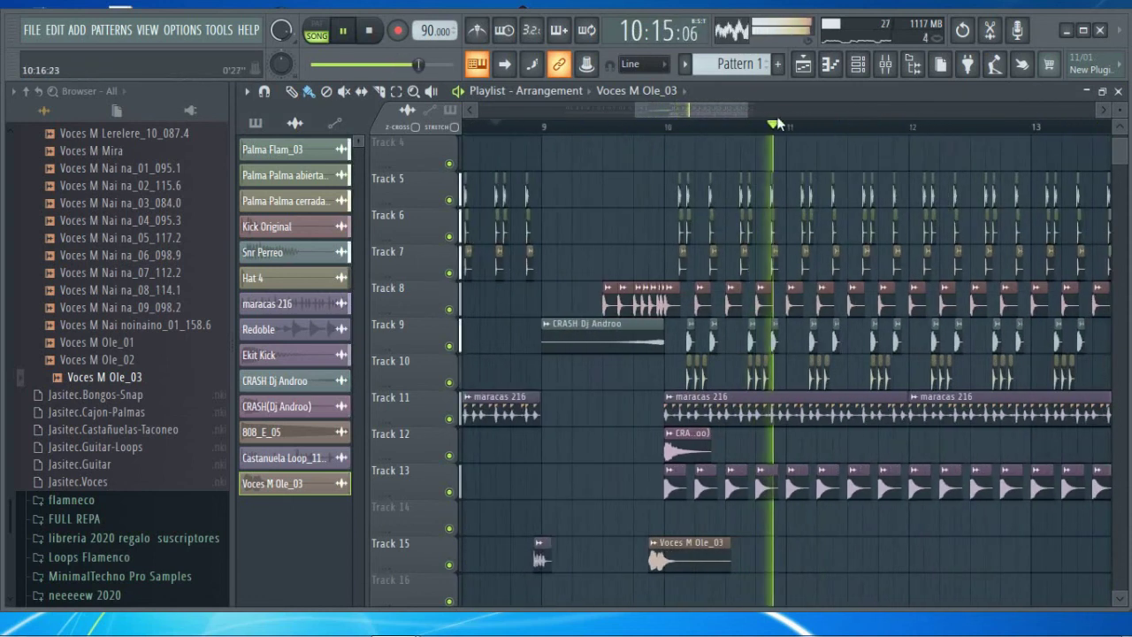
scroll(745, 131, up, 3)
key(space)
scroll(659, 443, down, 2)
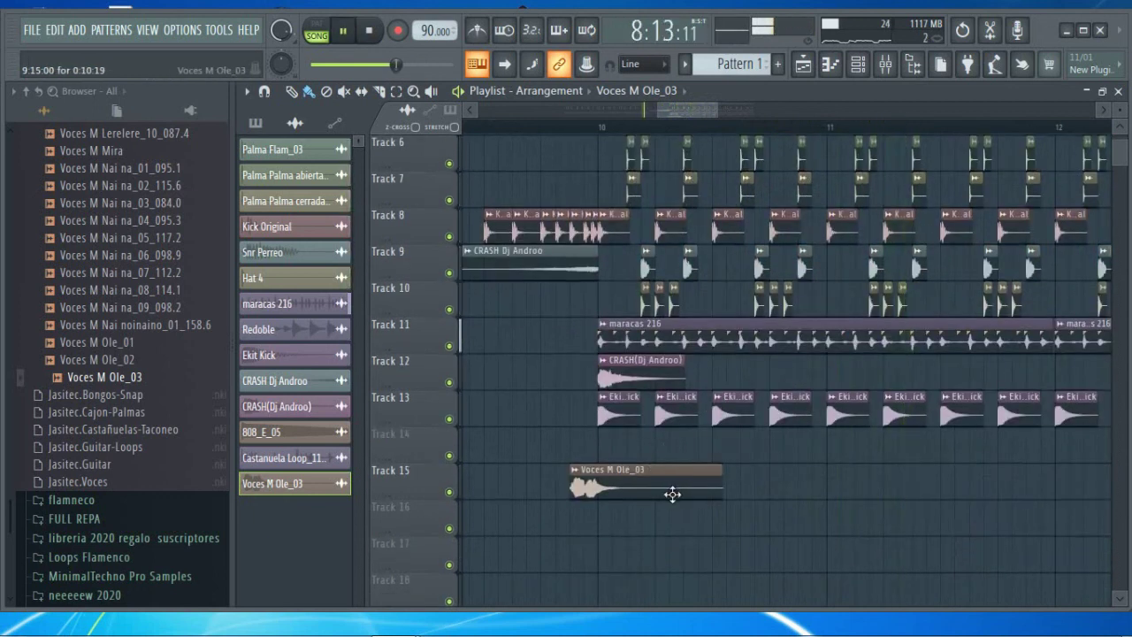
Copy the Voces M Ole_03 clip to 10:13 on Track 15 and listen to it in the beat
drag(835, 499, 859, 491)
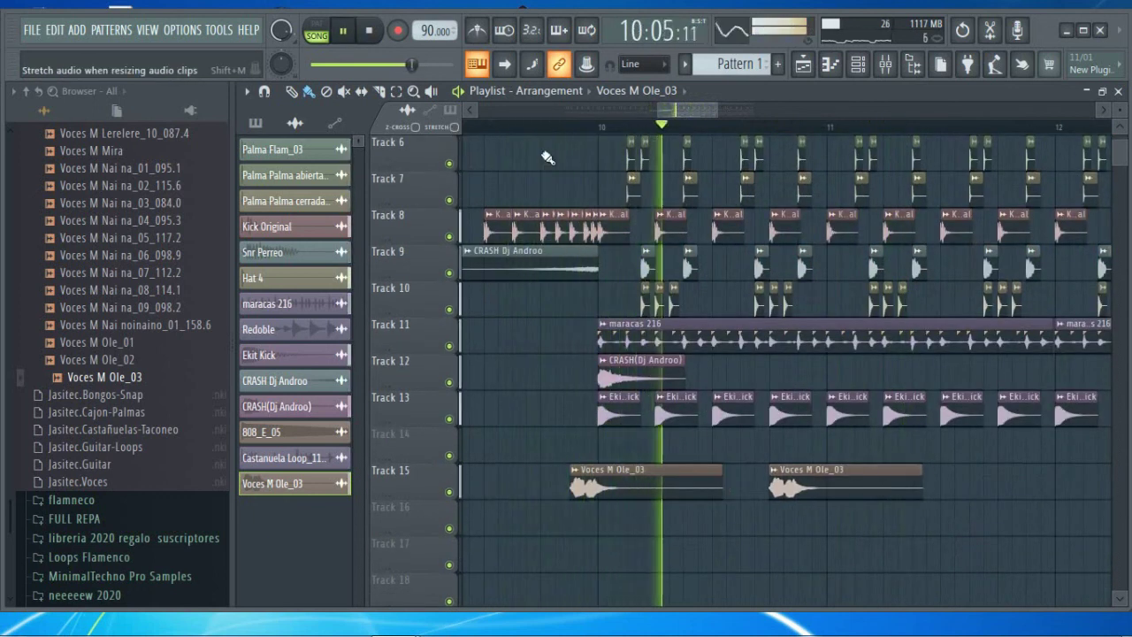
scroll(770, 133, up, 4)
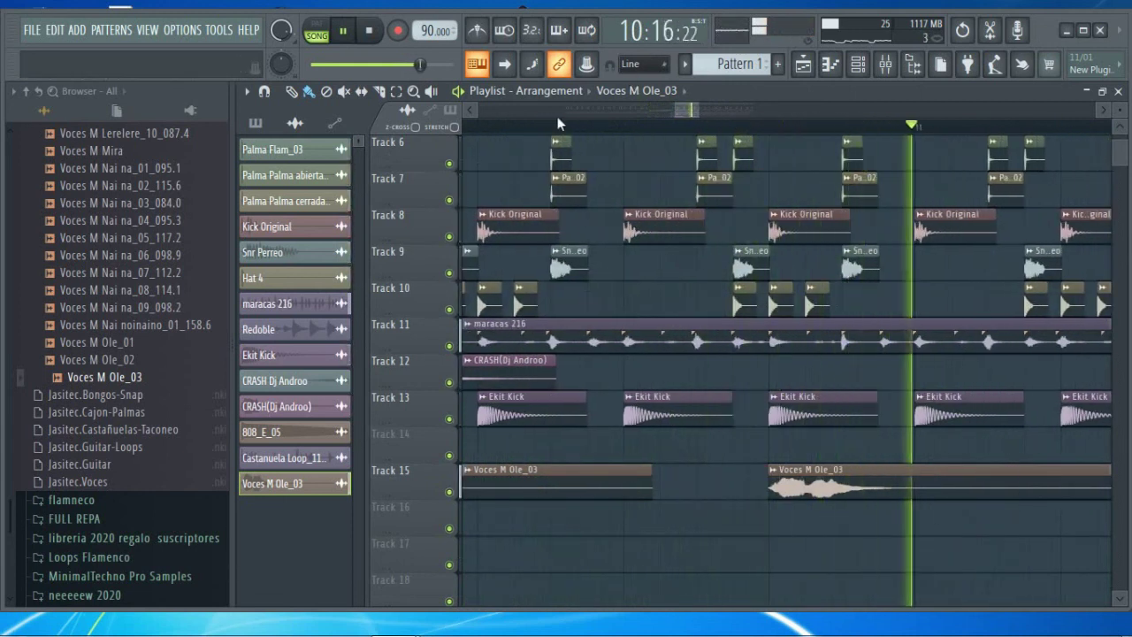
scroll(557, 133, down, 3)
Shorten the Voces M Ole_03 clip at 10:13 to its first syllable and repeat the short clip at 10:15
key(space)
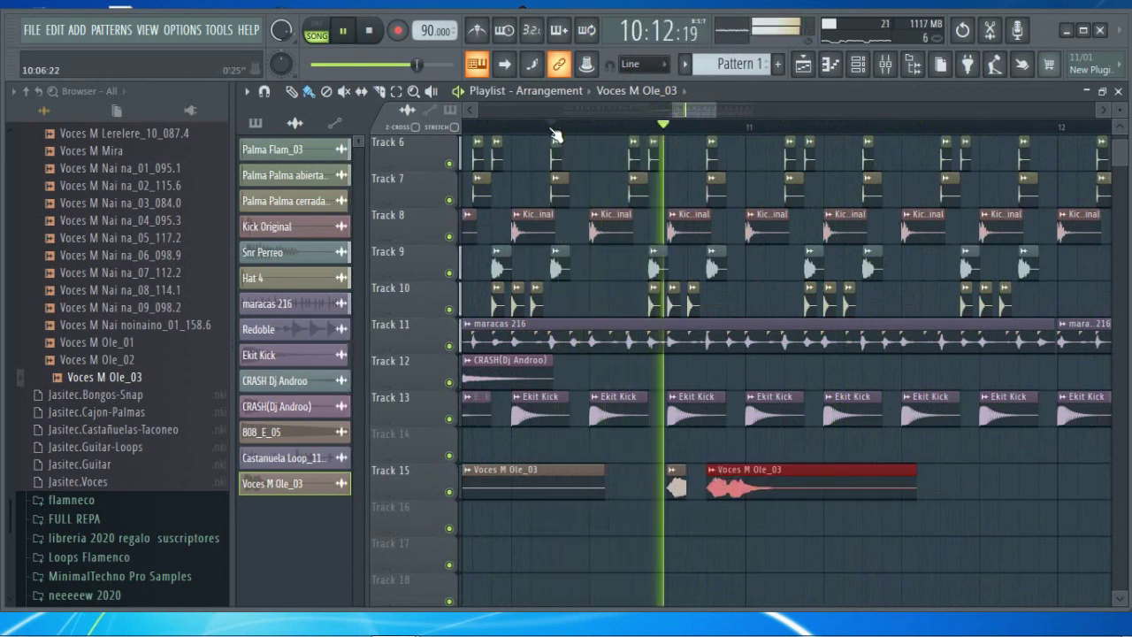
key(space)
key(space)
right_click(755, 488)
click(675, 486)
click(733, 485)
key(space)
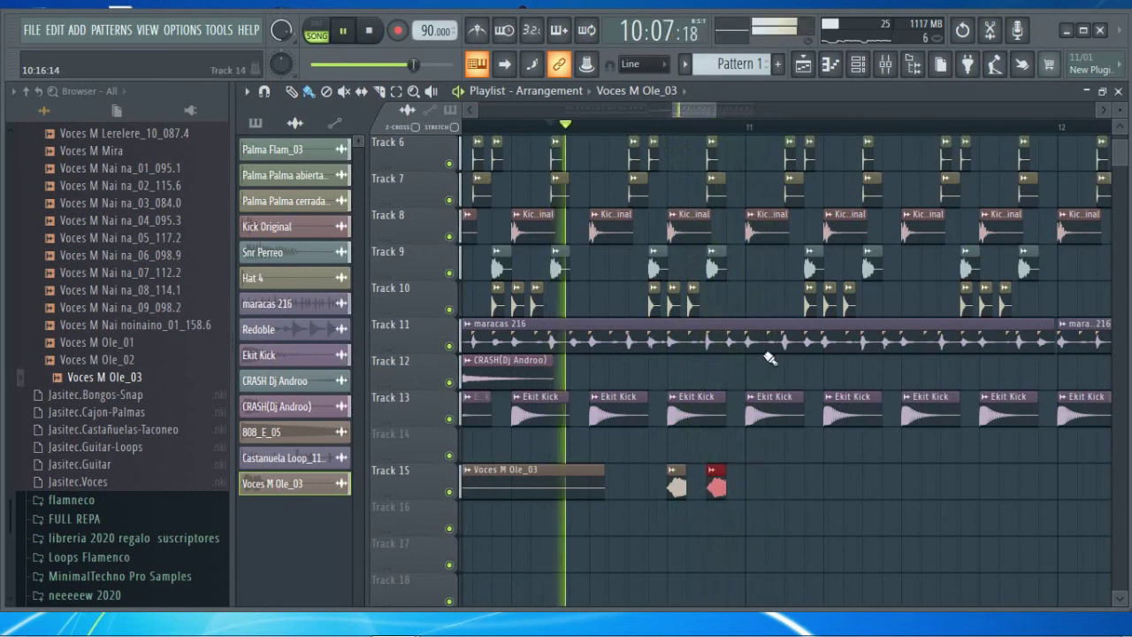
Add a full-length Voces M Ole_03 clip at 11:01 on Track 15 and play the vocal phrase from the end of bar 9
scroll(740, 132, up, 2)
key(space)
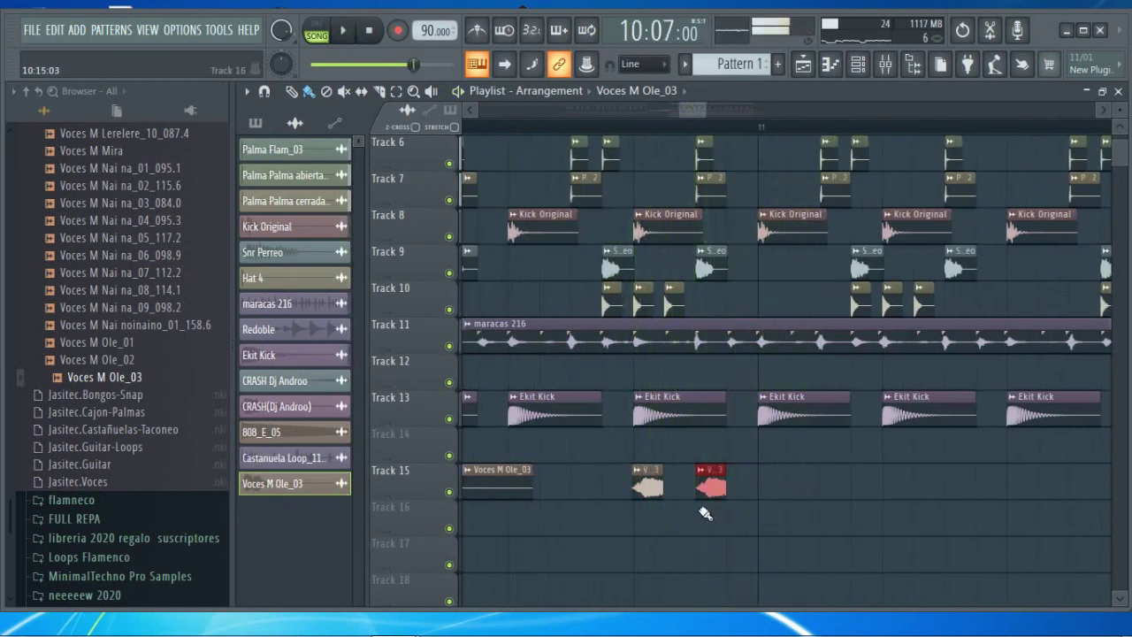
click(759, 482)
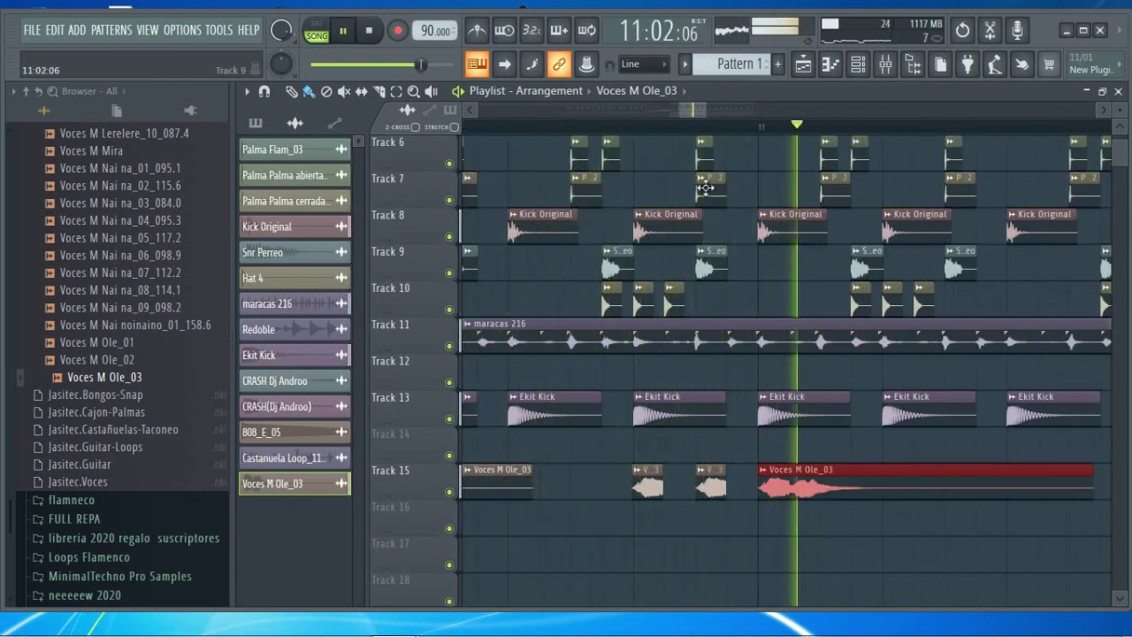
scroll(612, 129, down, 3)
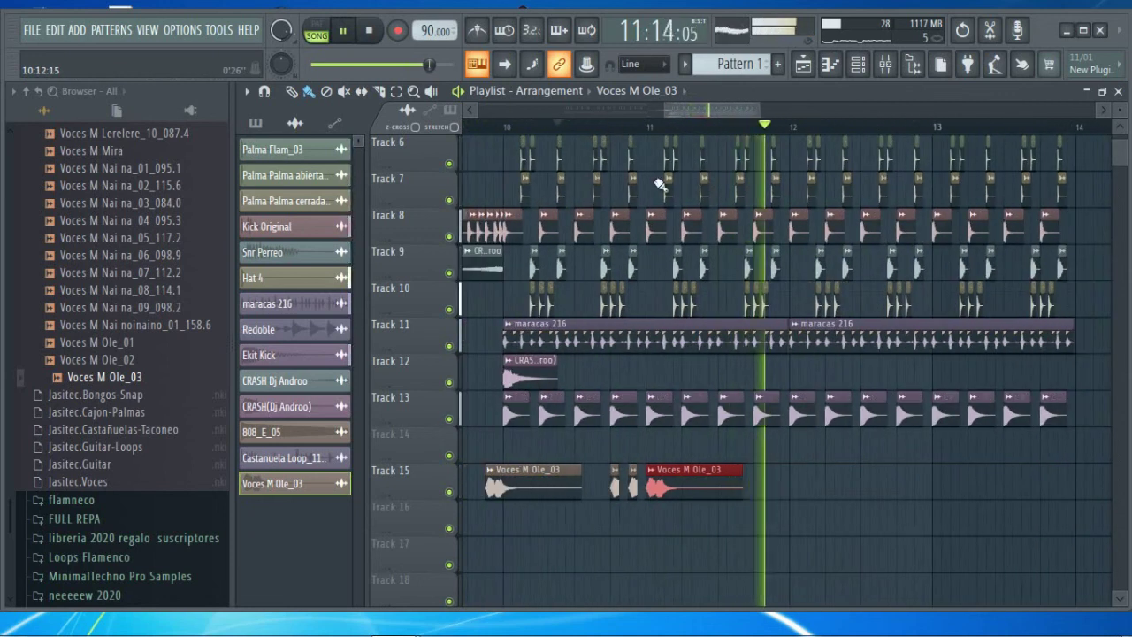
click(473, 130)
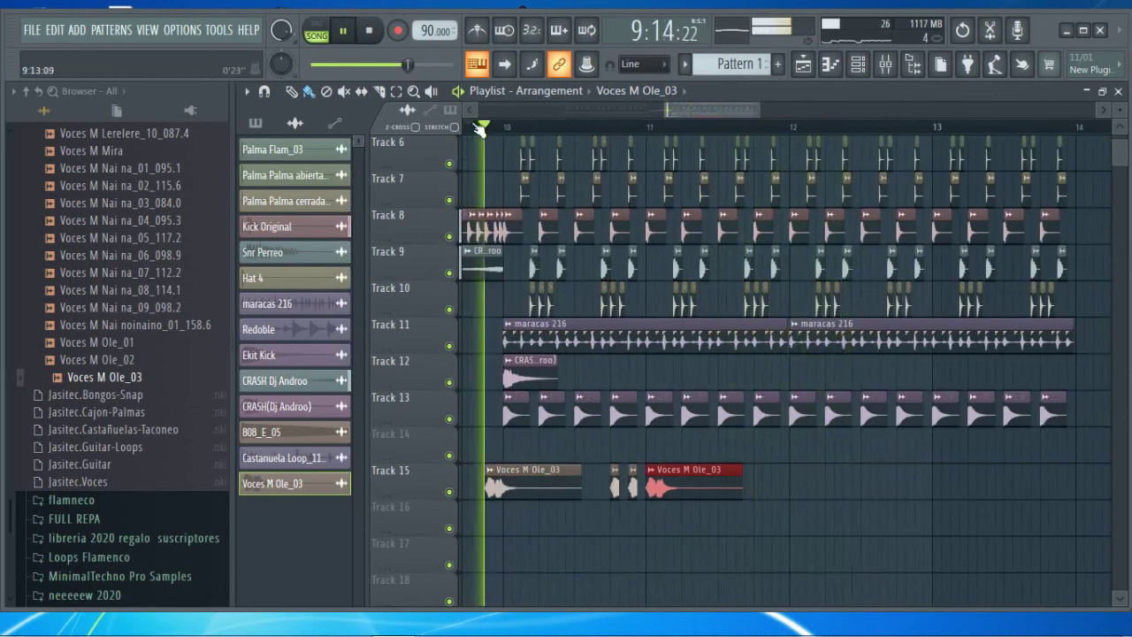
scroll(477, 122, up, 2)
scroll(479, 118, right, 1)
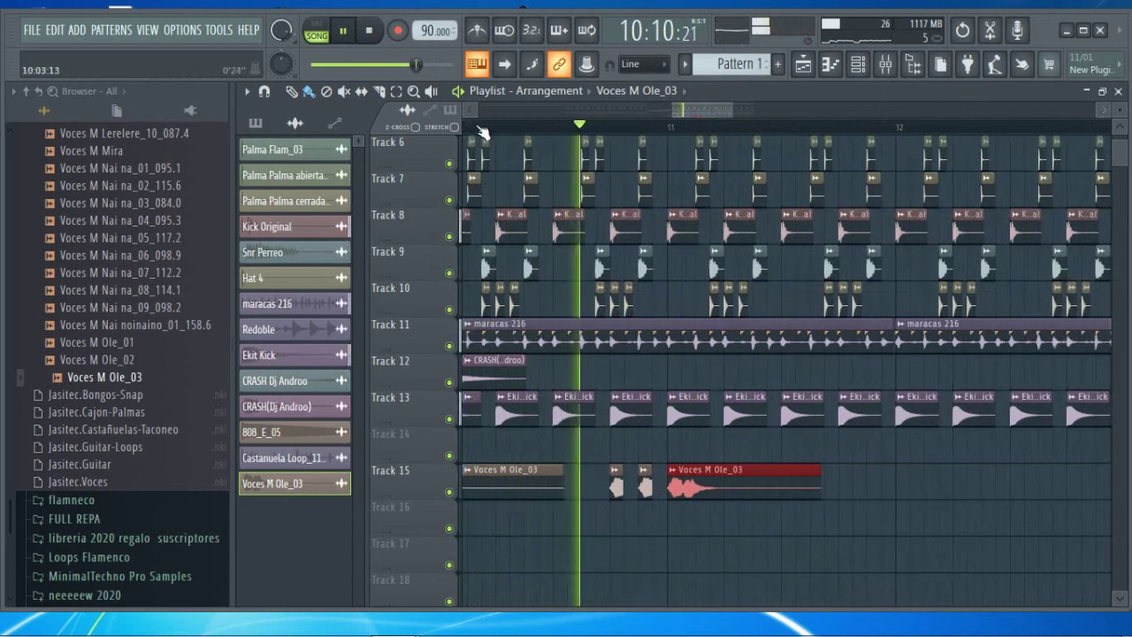
Add another full-length Voces M Ole_03 clip just before bar 12 on Track 15 and listen to it in the beat
scroll(485, 130, down, 3)
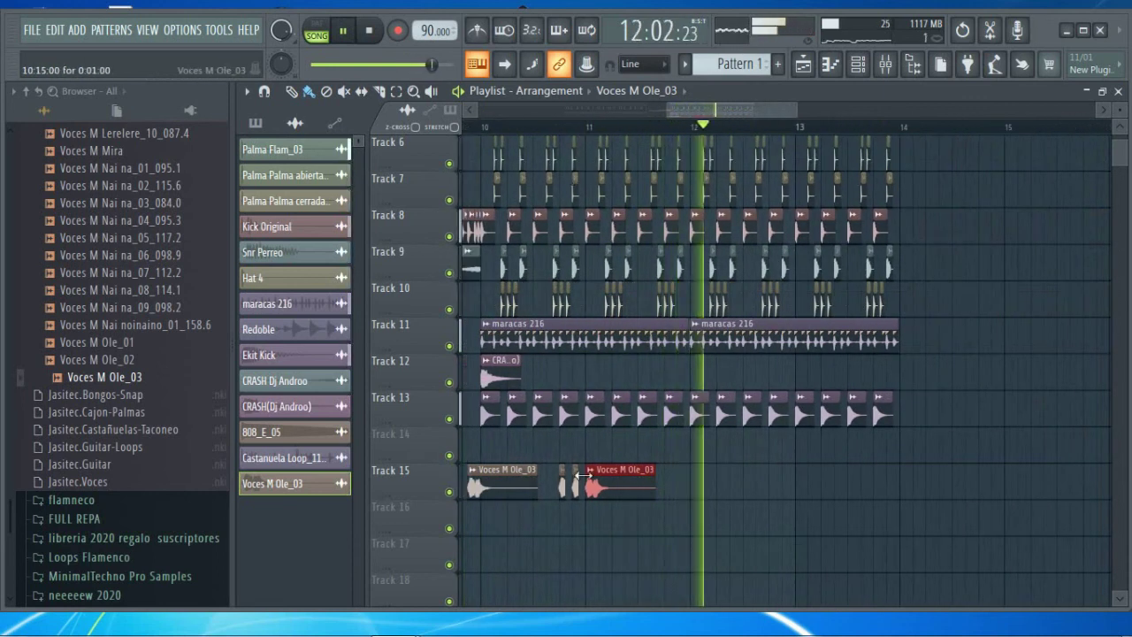
click(685, 498)
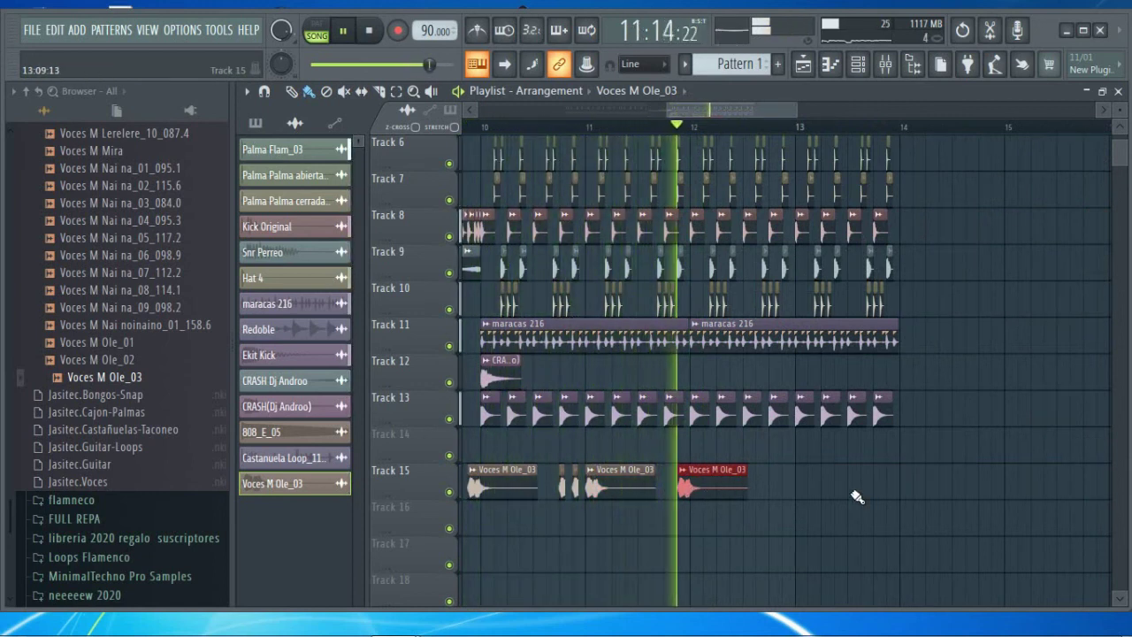
key(space)
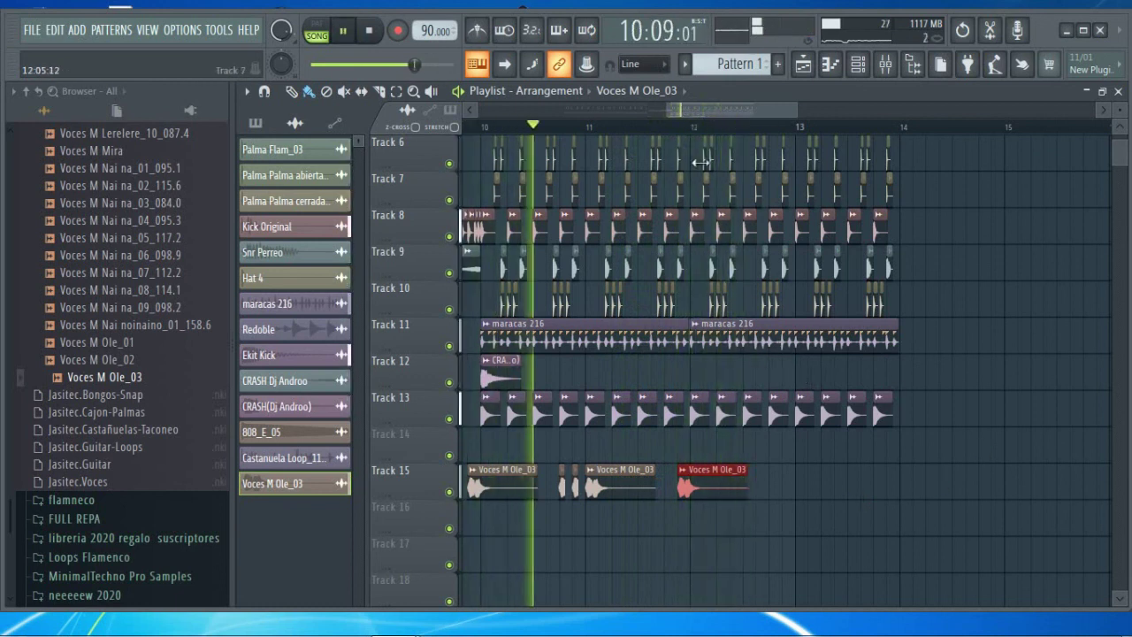
scroll(721, 204, up, 4)
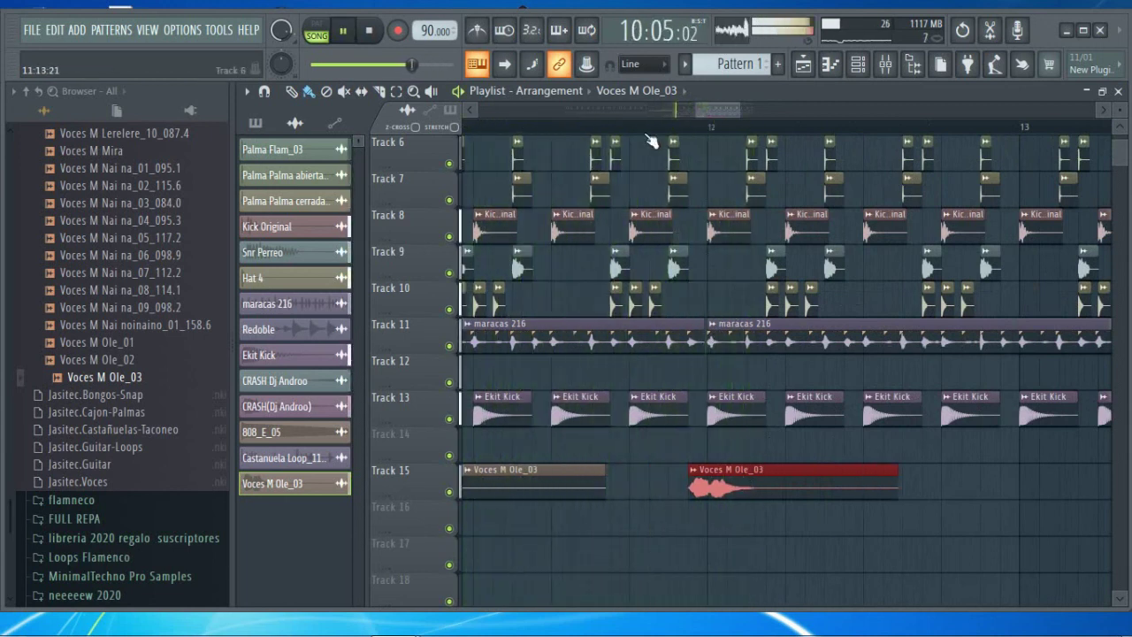
scroll(650, 133, down, 3)
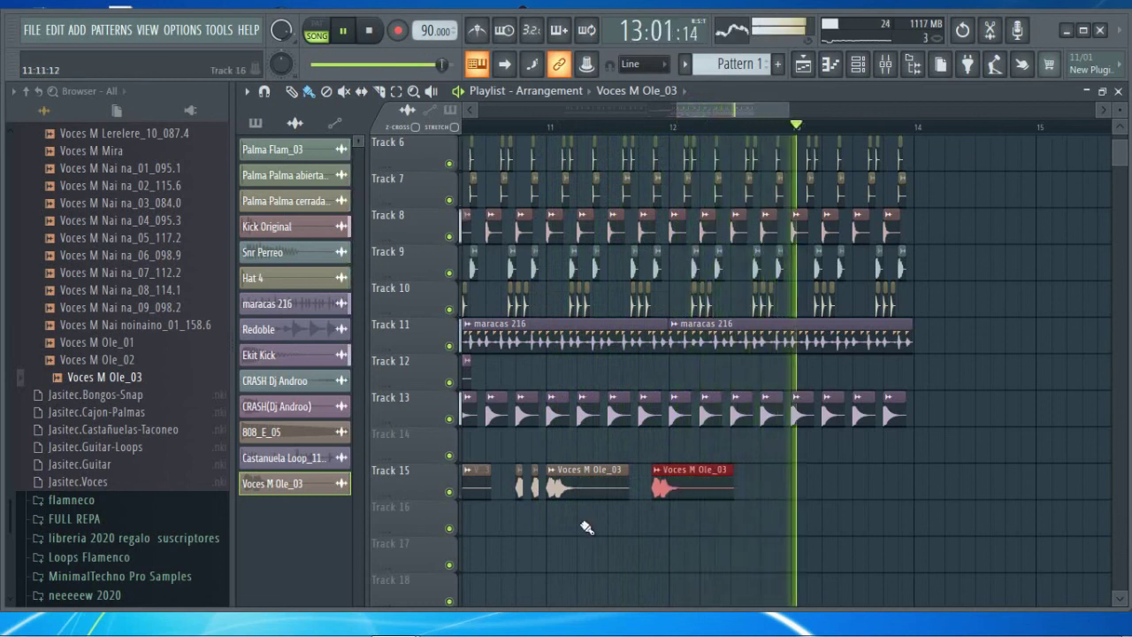
Duplicate the two short Voces M Ole_03 clips and the following full-length one to 12:13, 12:15 and 13:01 on Track 15 and play the result
drag(619, 431, 521, 531)
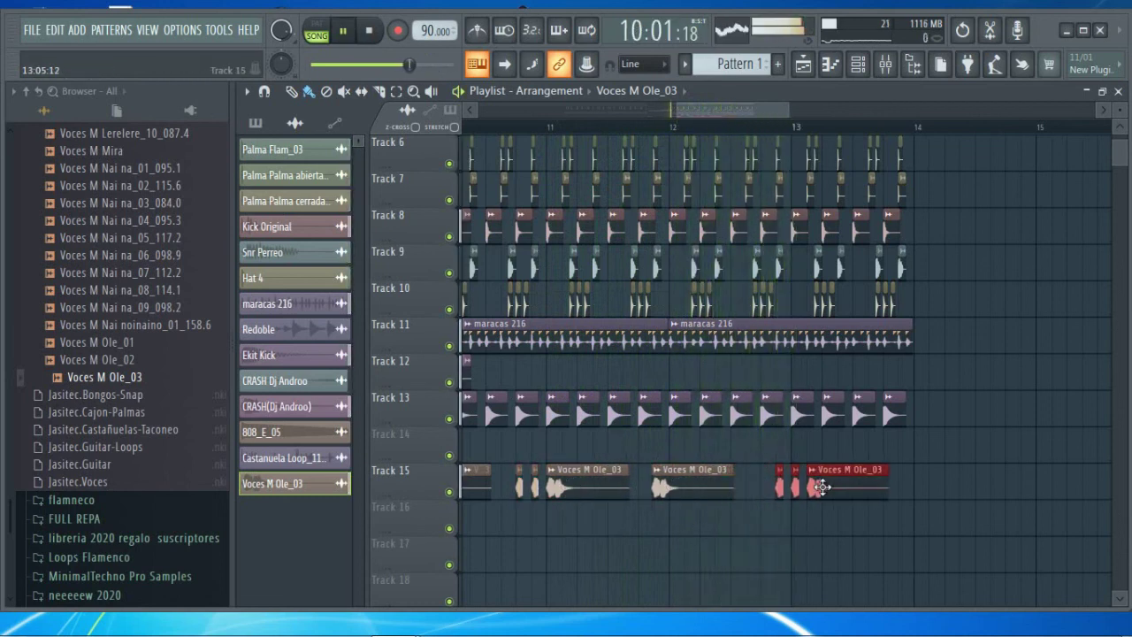
scroll(566, 132, up, 3)
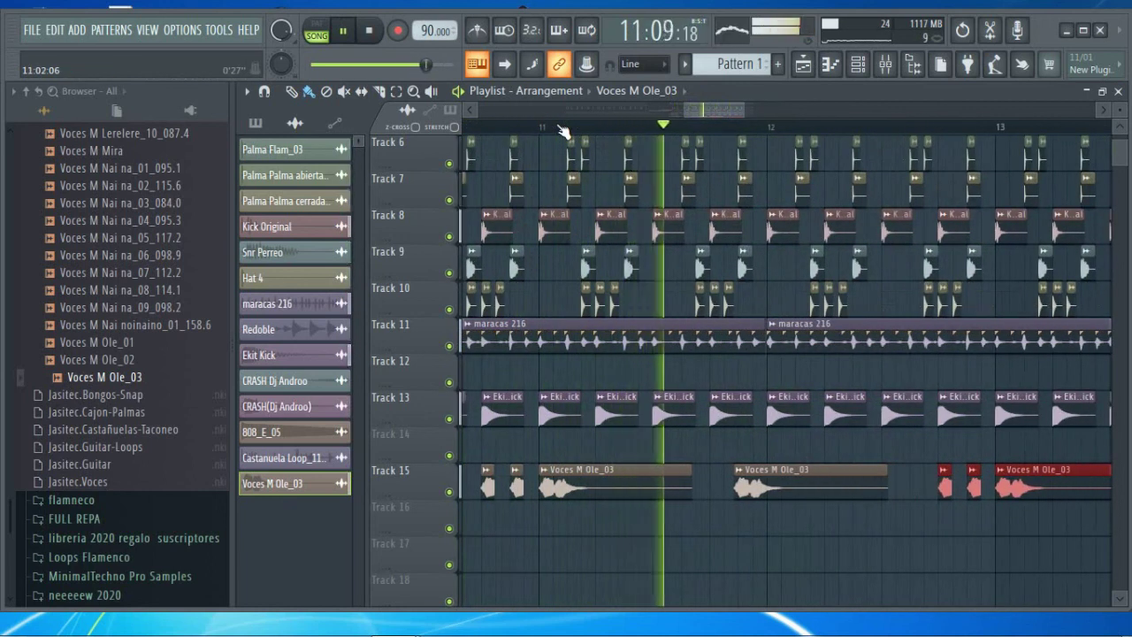
scroll(563, 131, down, 4)
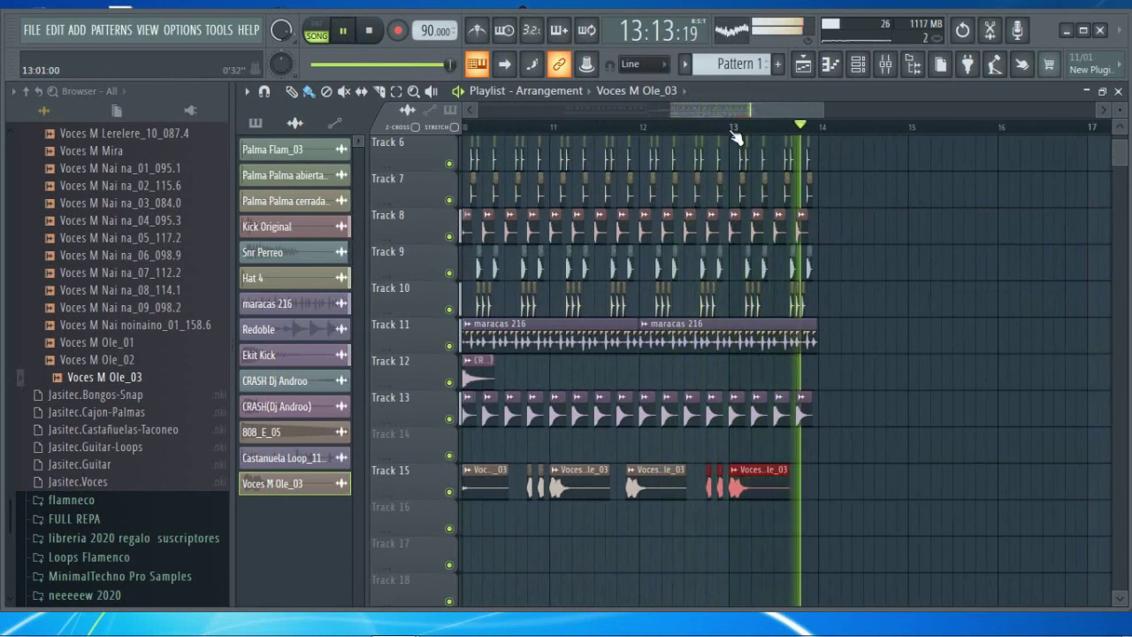
Play the whole arrangement from the start and save the project to the desktop as untitled.flp, replacing the existing file
scroll(738, 138, down, 5)
scroll(659, 142, up, 3)
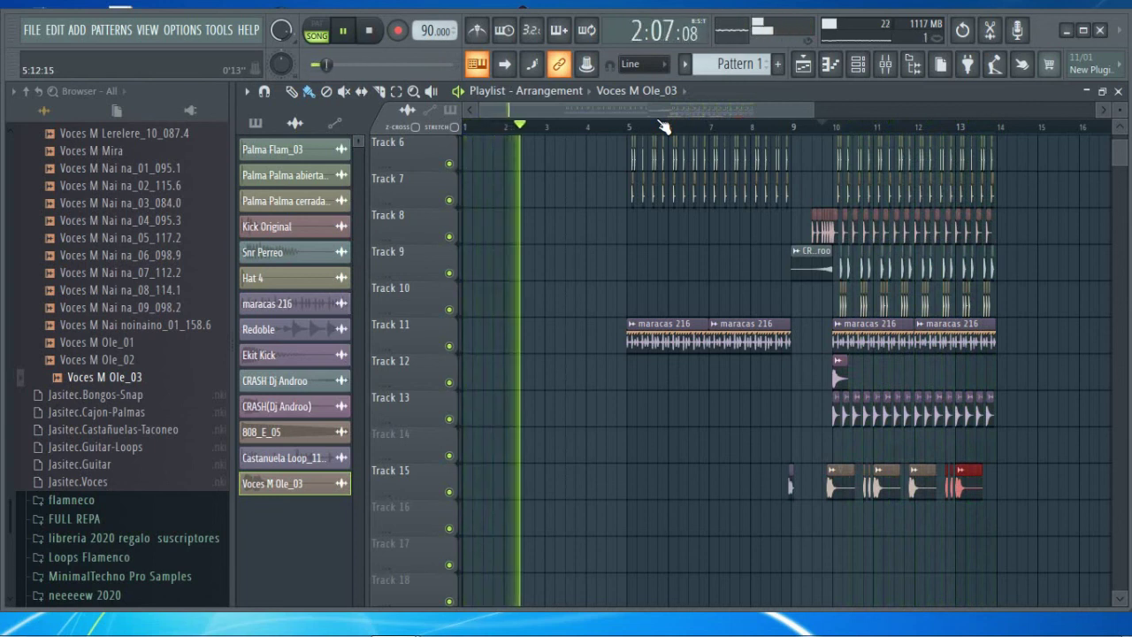
scroll(790, 132, down, 1)
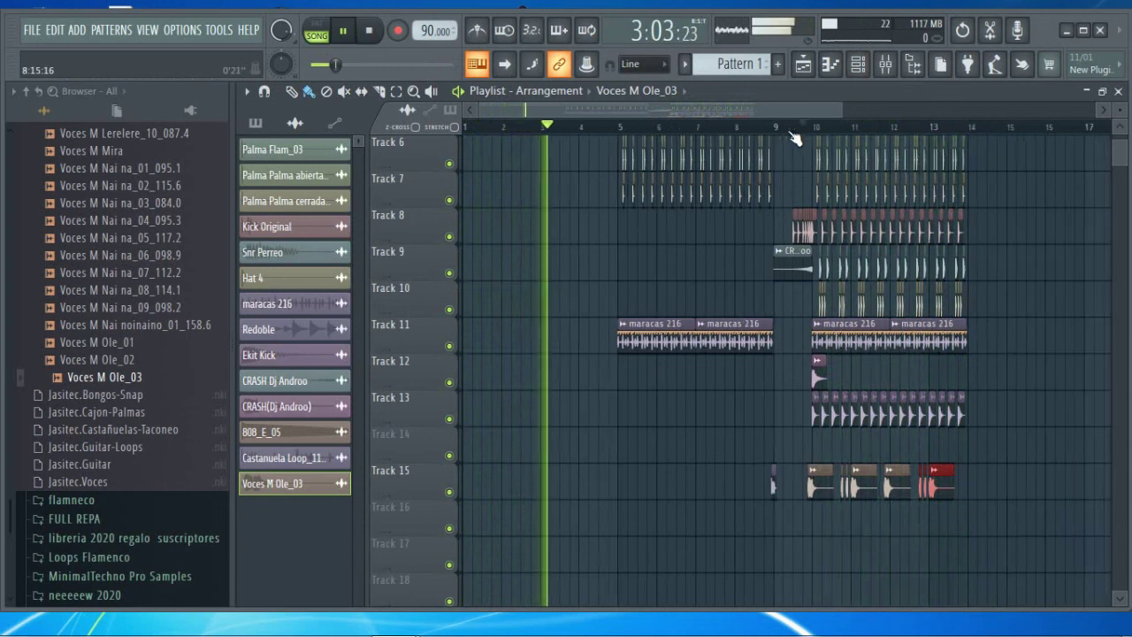
scroll(795, 138, down, 1)
scroll(953, 277, up, 3)
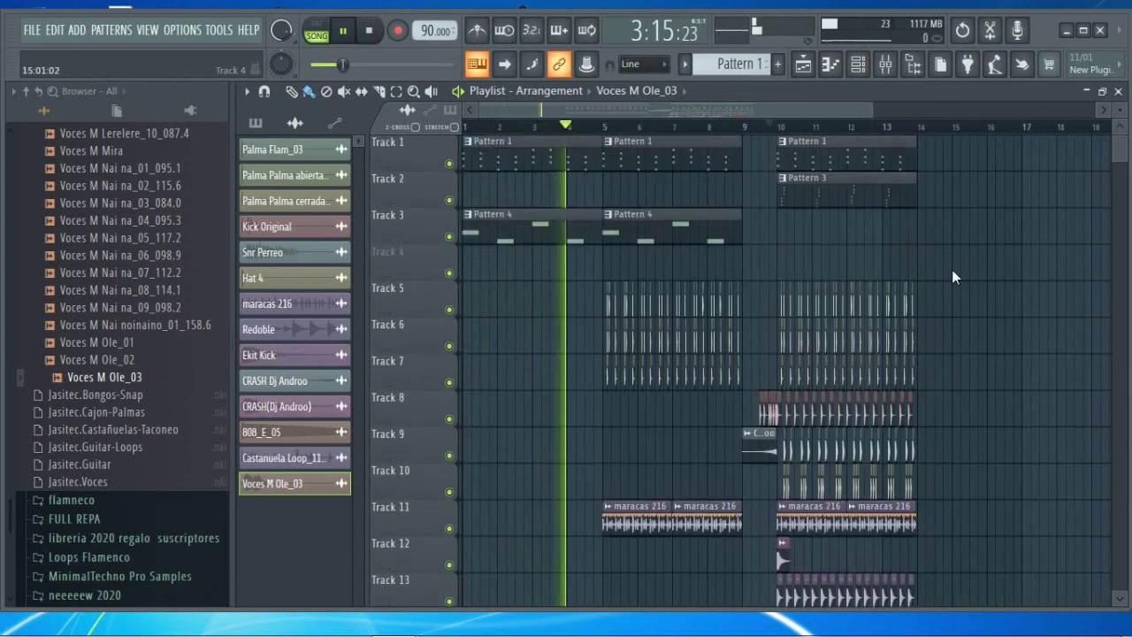
key(ctrl+s)
click(413, 387)
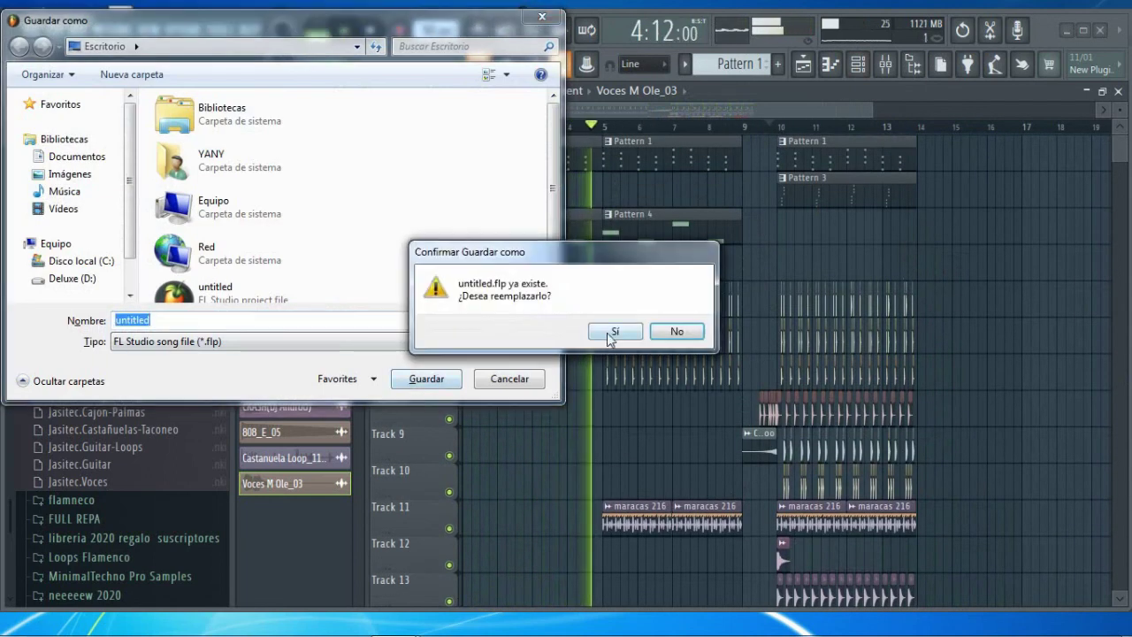
click(610, 328)
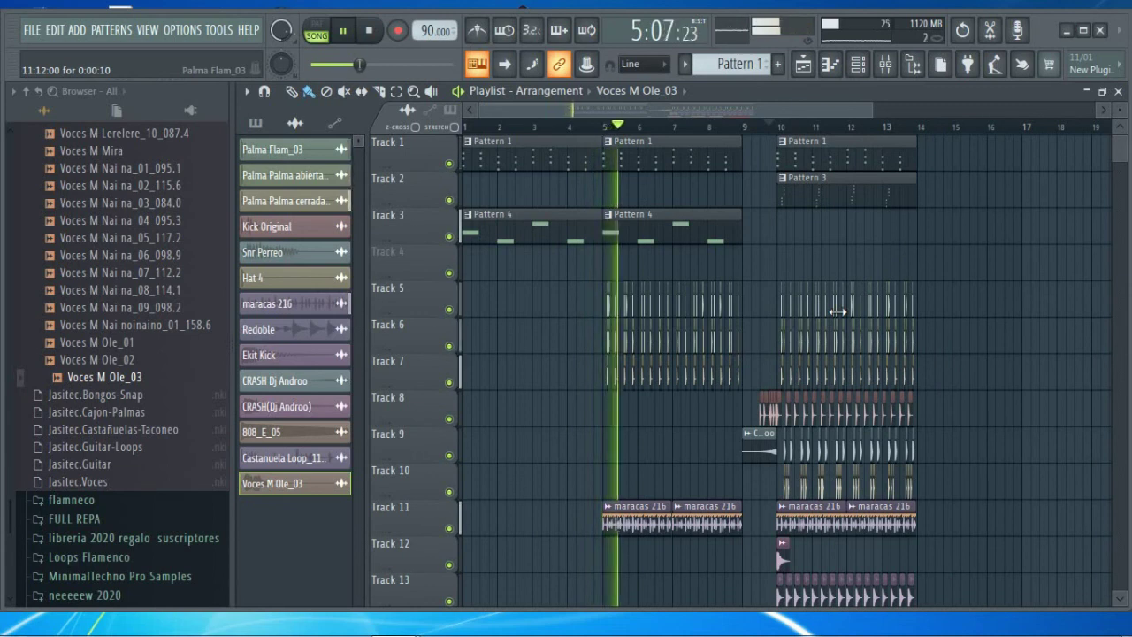